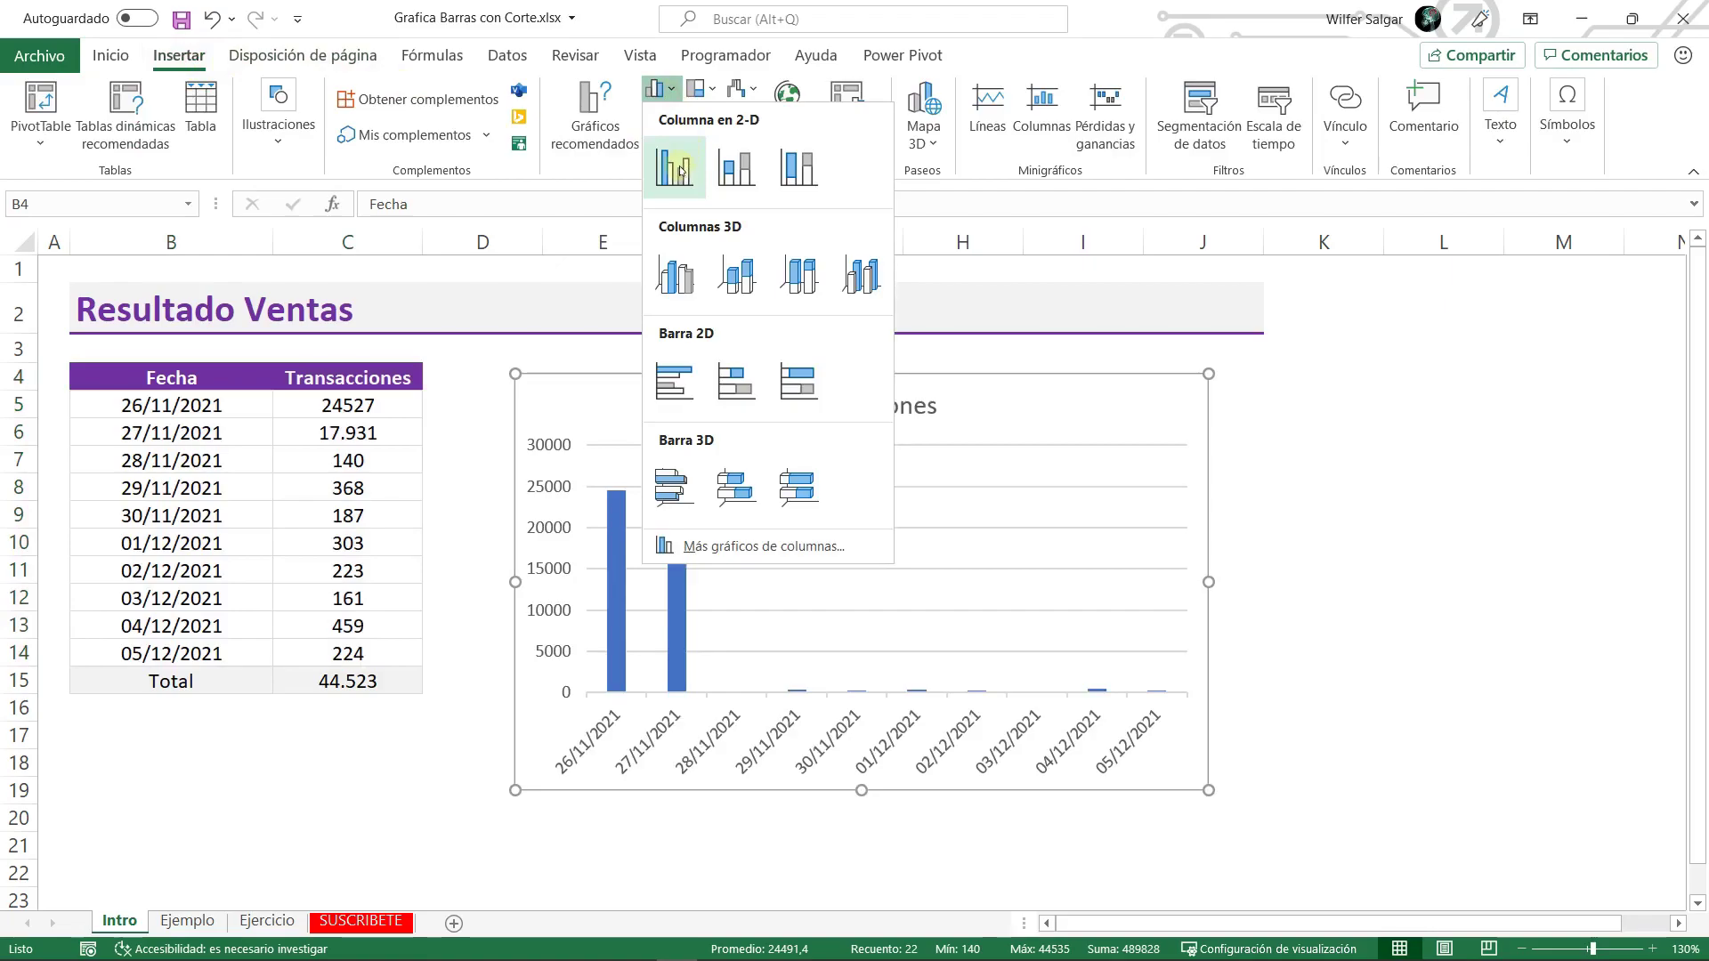
- Place the Transacciones column chart beside the sales table on the Intro sheet and widen it towards the table
{"action": "left_click_drag", "start_coordinate": [774, 365], "coordinate": [816, 357]}
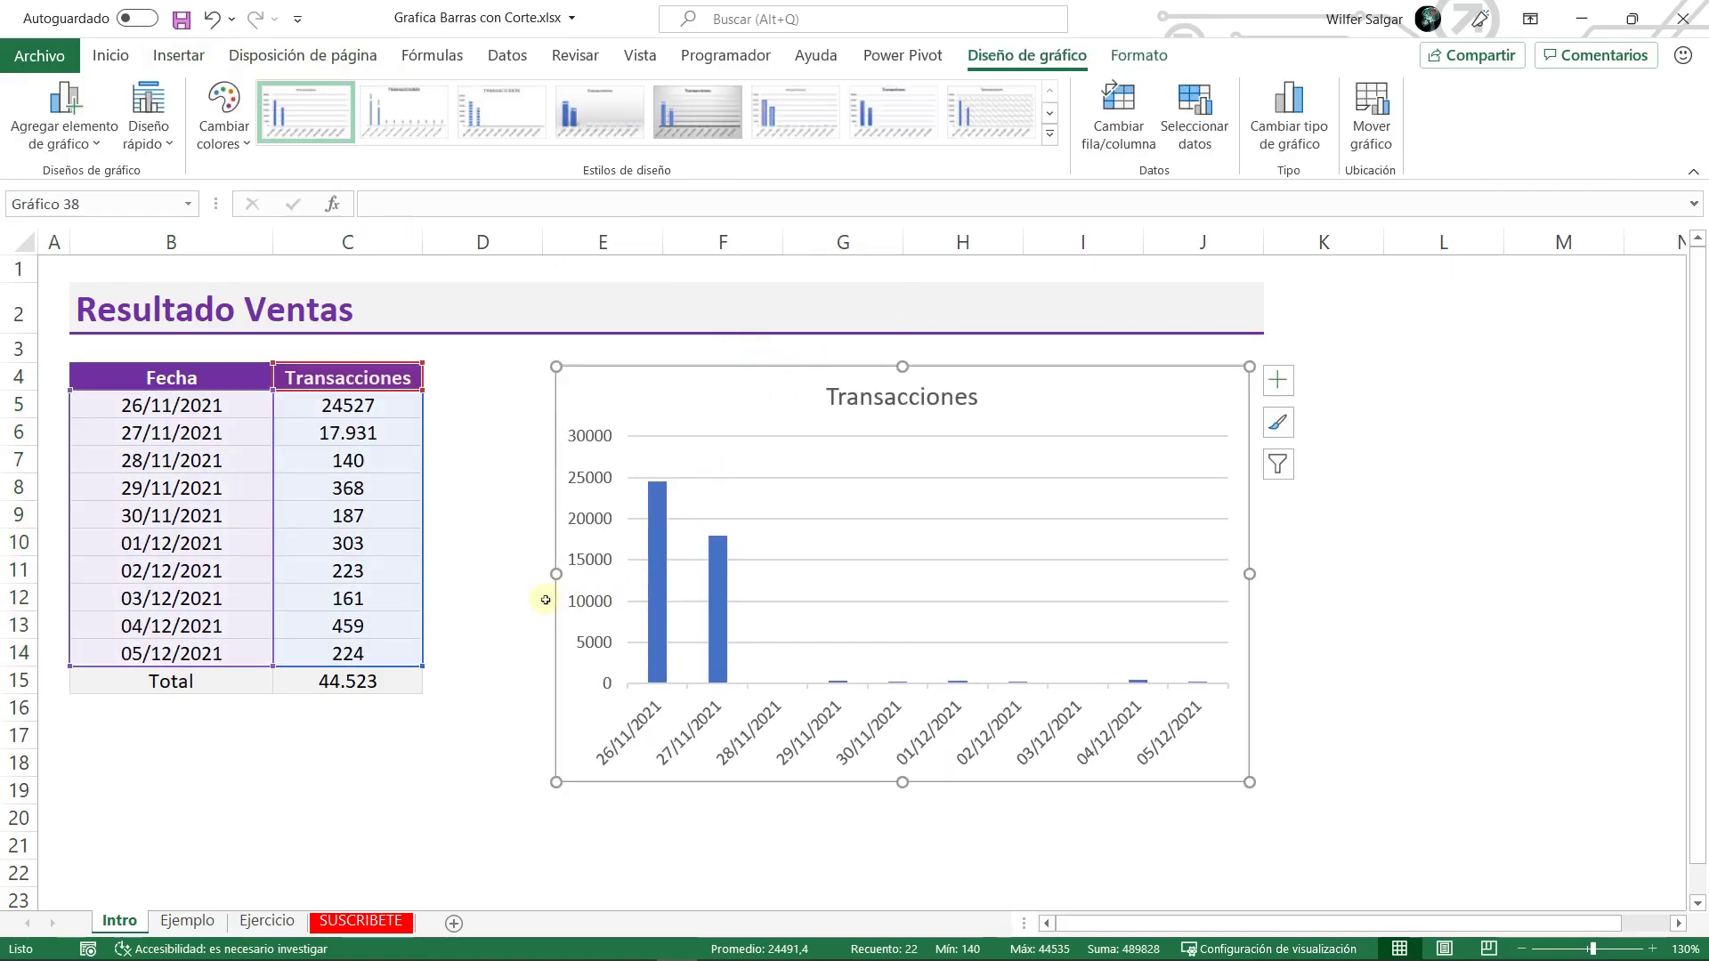
{"action": "left_click_drag", "start_coordinate": [556, 574], "coordinate": [510, 574]}
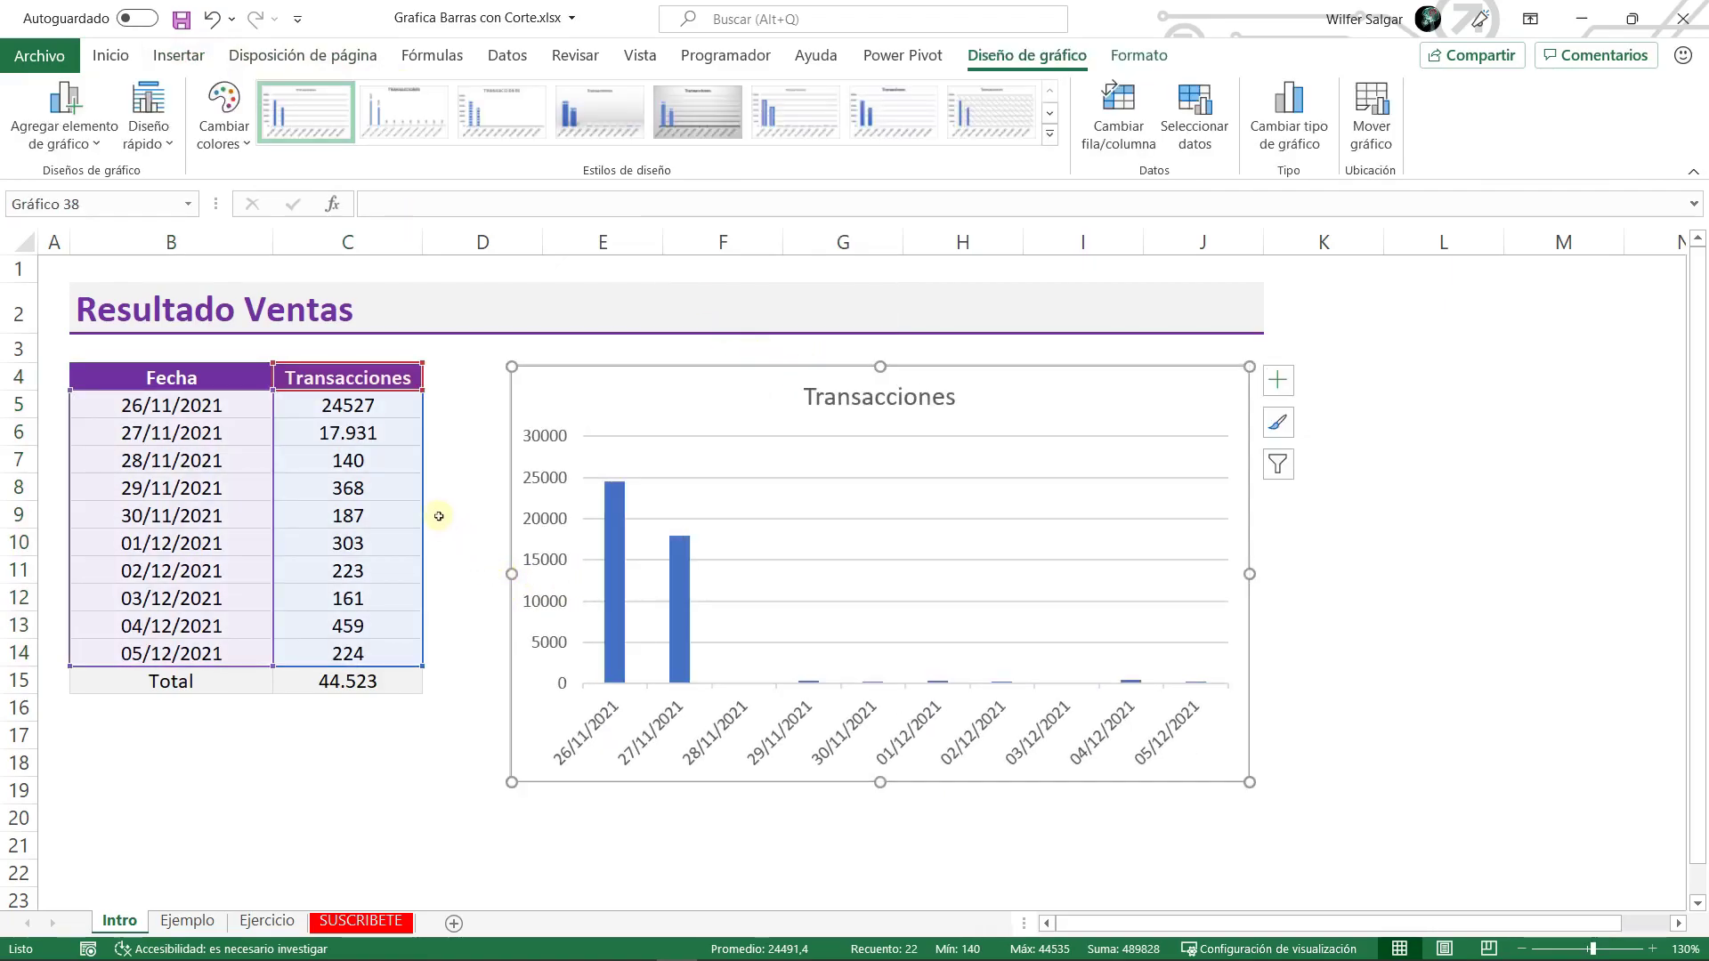
{"action": "left_click", "coordinate": [398, 677]}
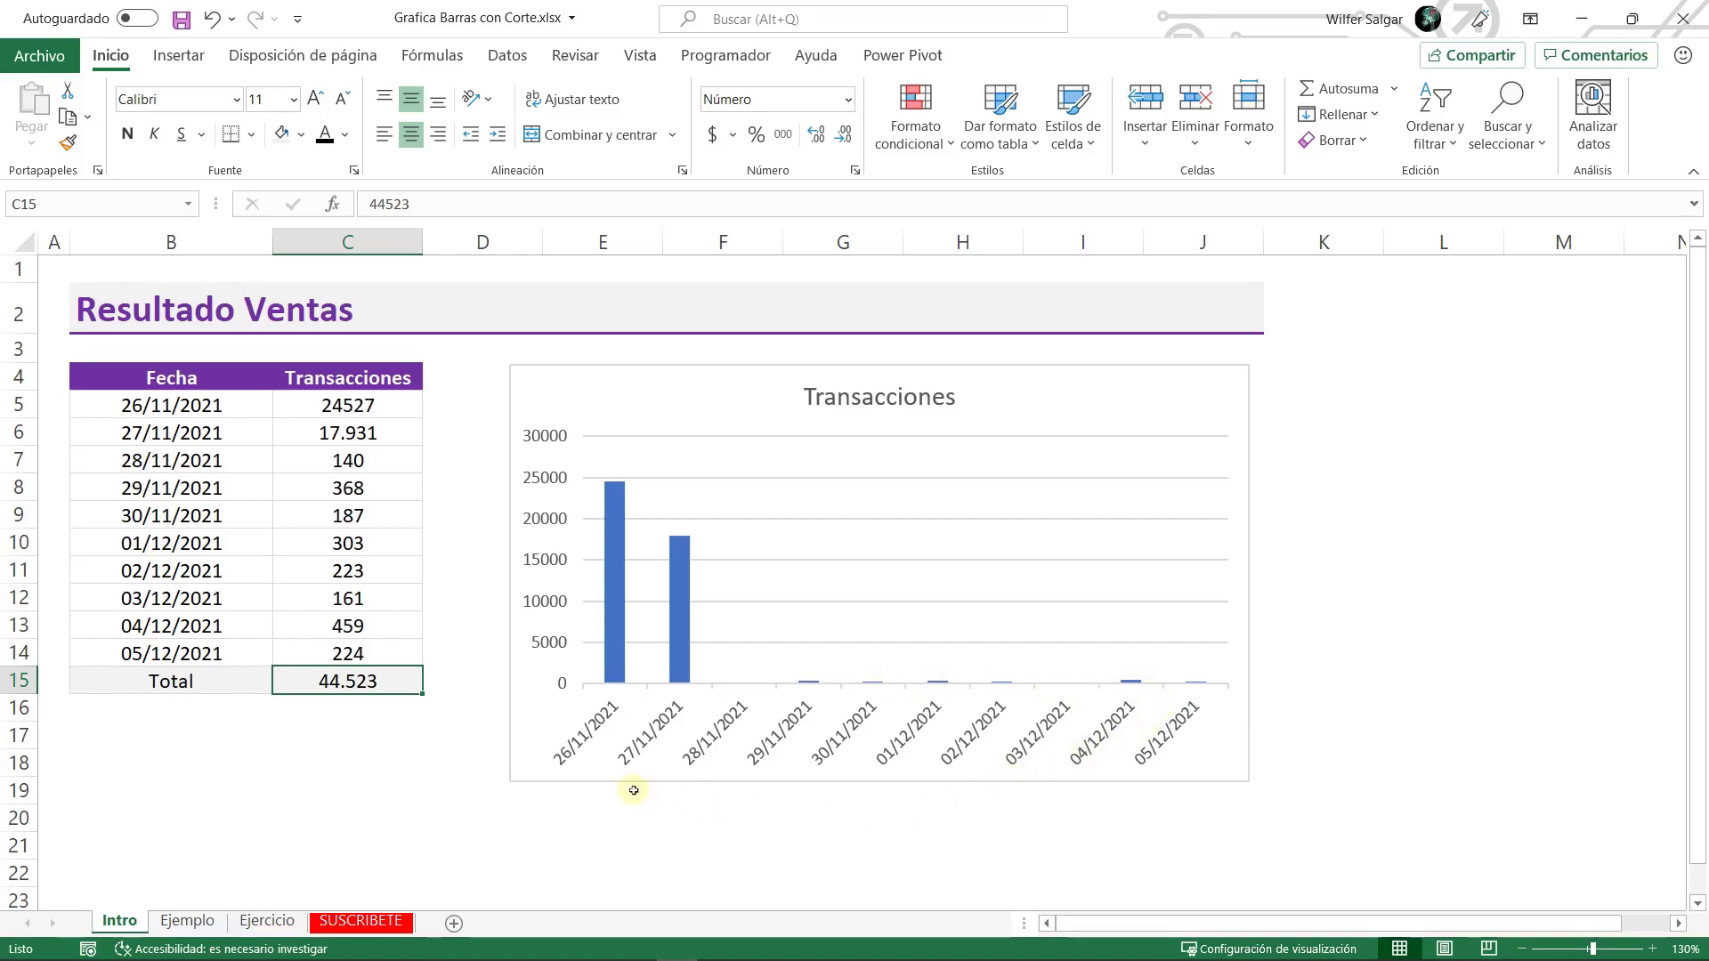
- On the Ejemplo sheet, set the transactions for Mar. 30 Nov to 80.000
{"action": "key", "text": "ctrl+Page_Down"}
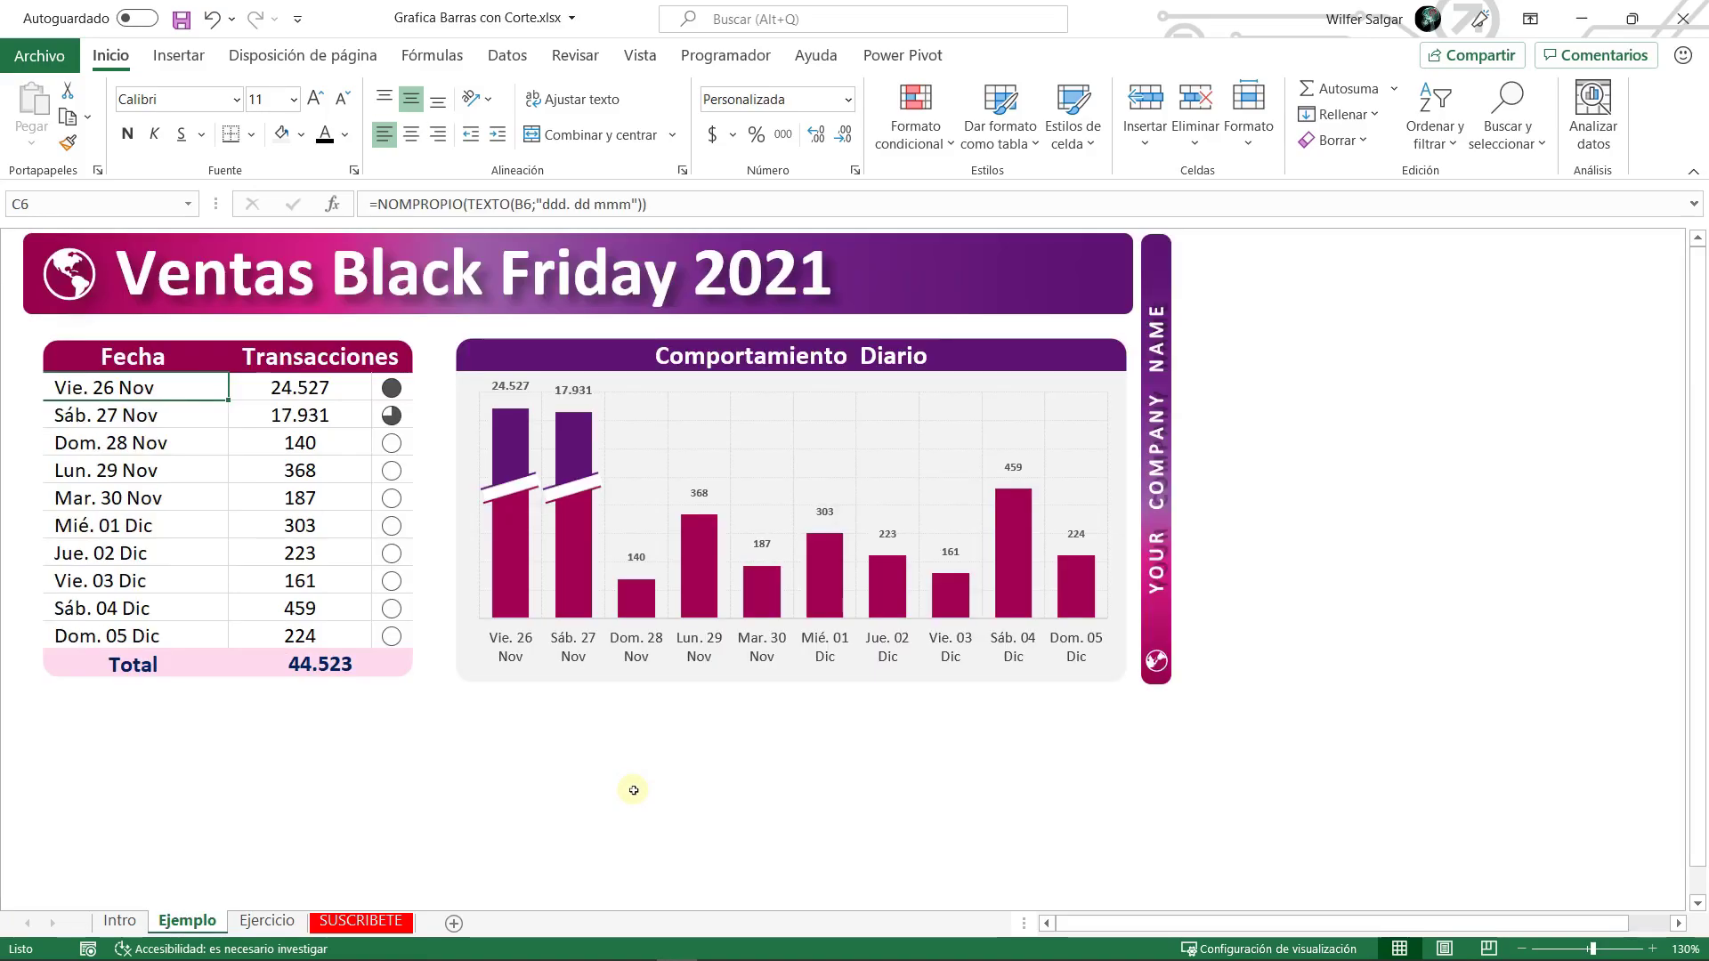
{"action": "left_click", "coordinate": [636, 608]}
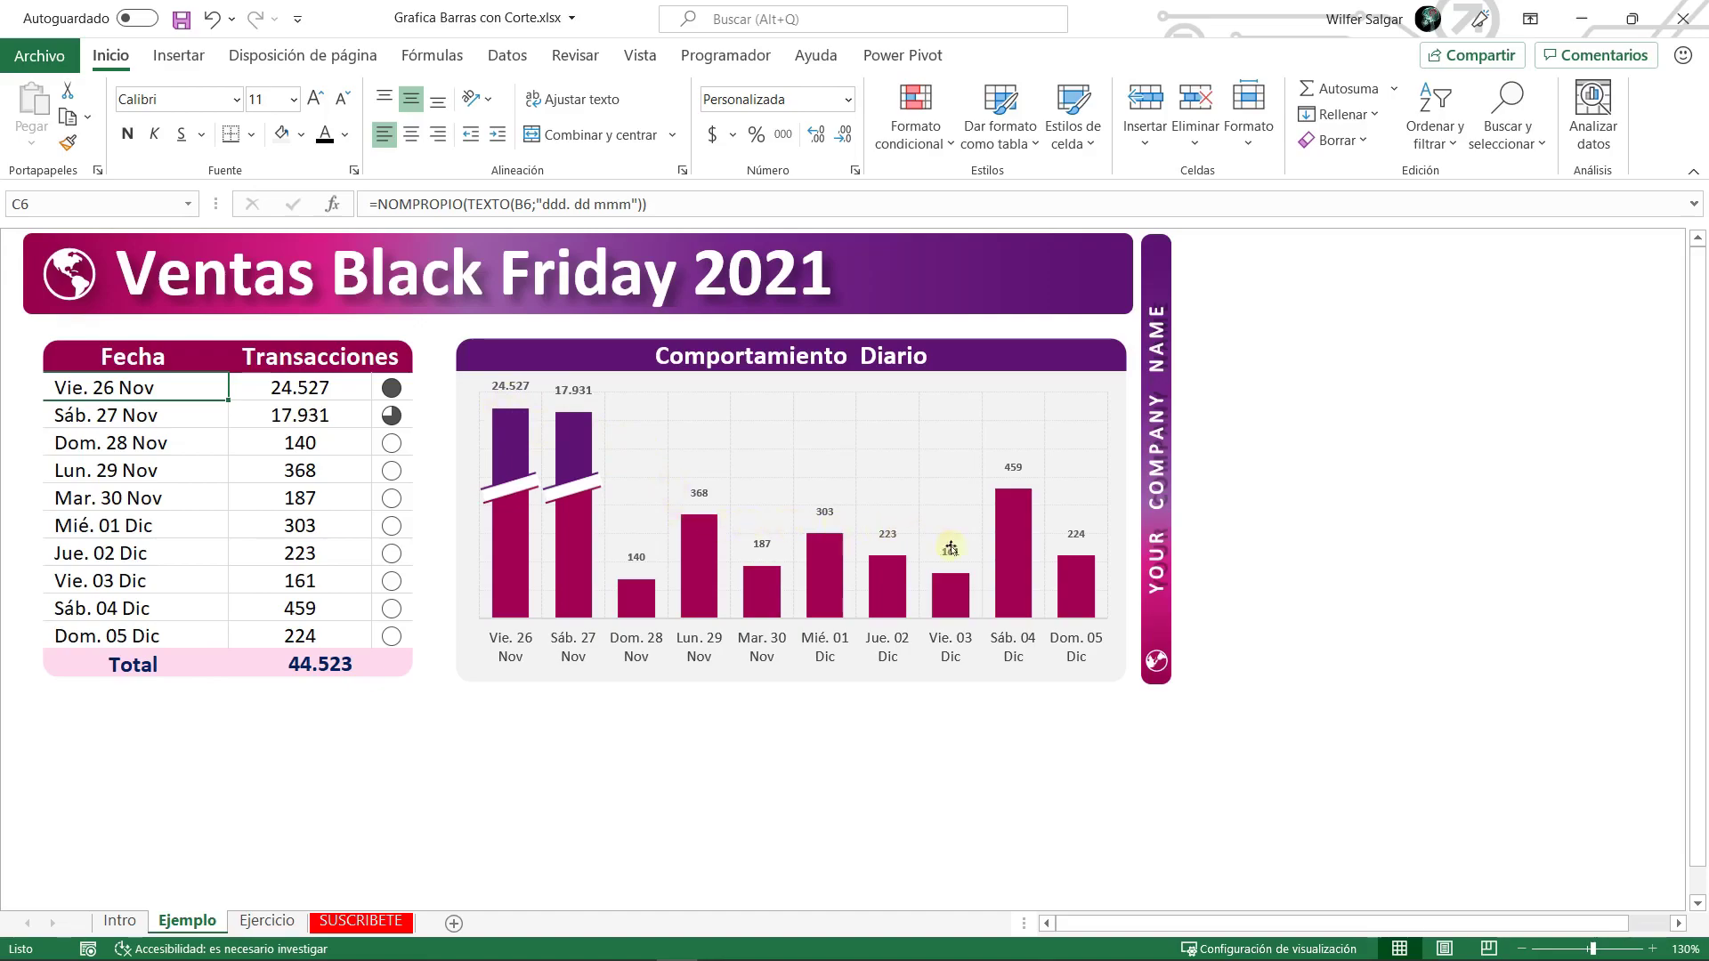
{"action": "left_click", "coordinate": [319, 495]}
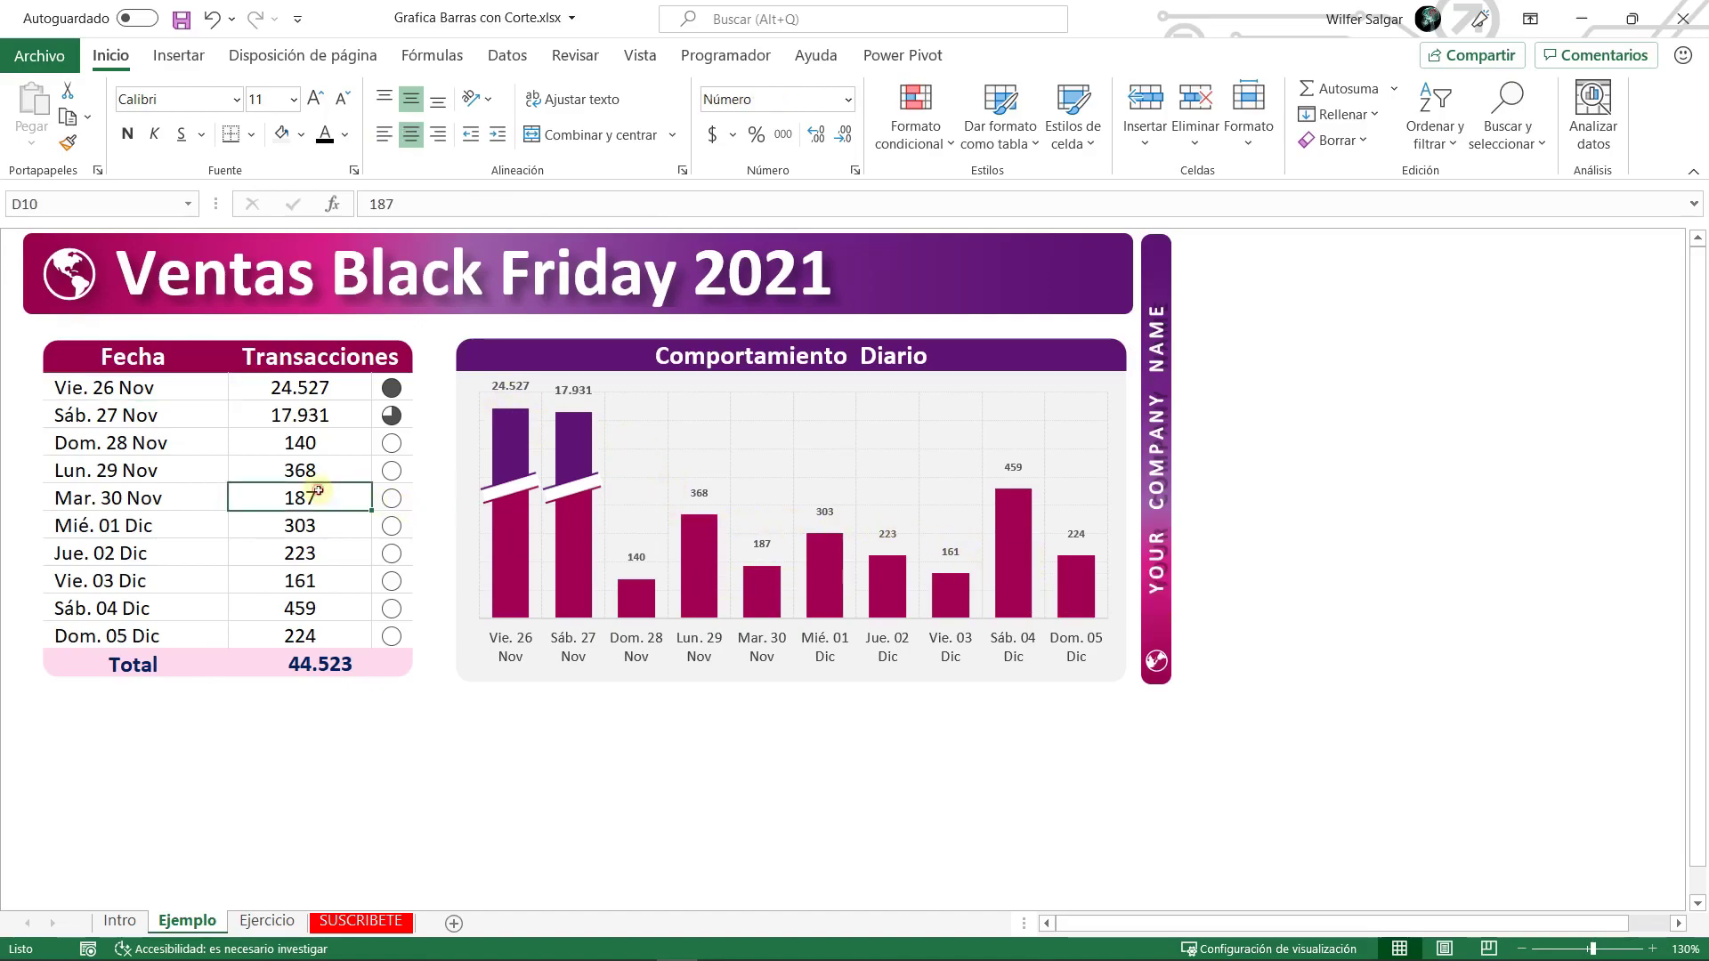
{"action": "type", "text": "80"}
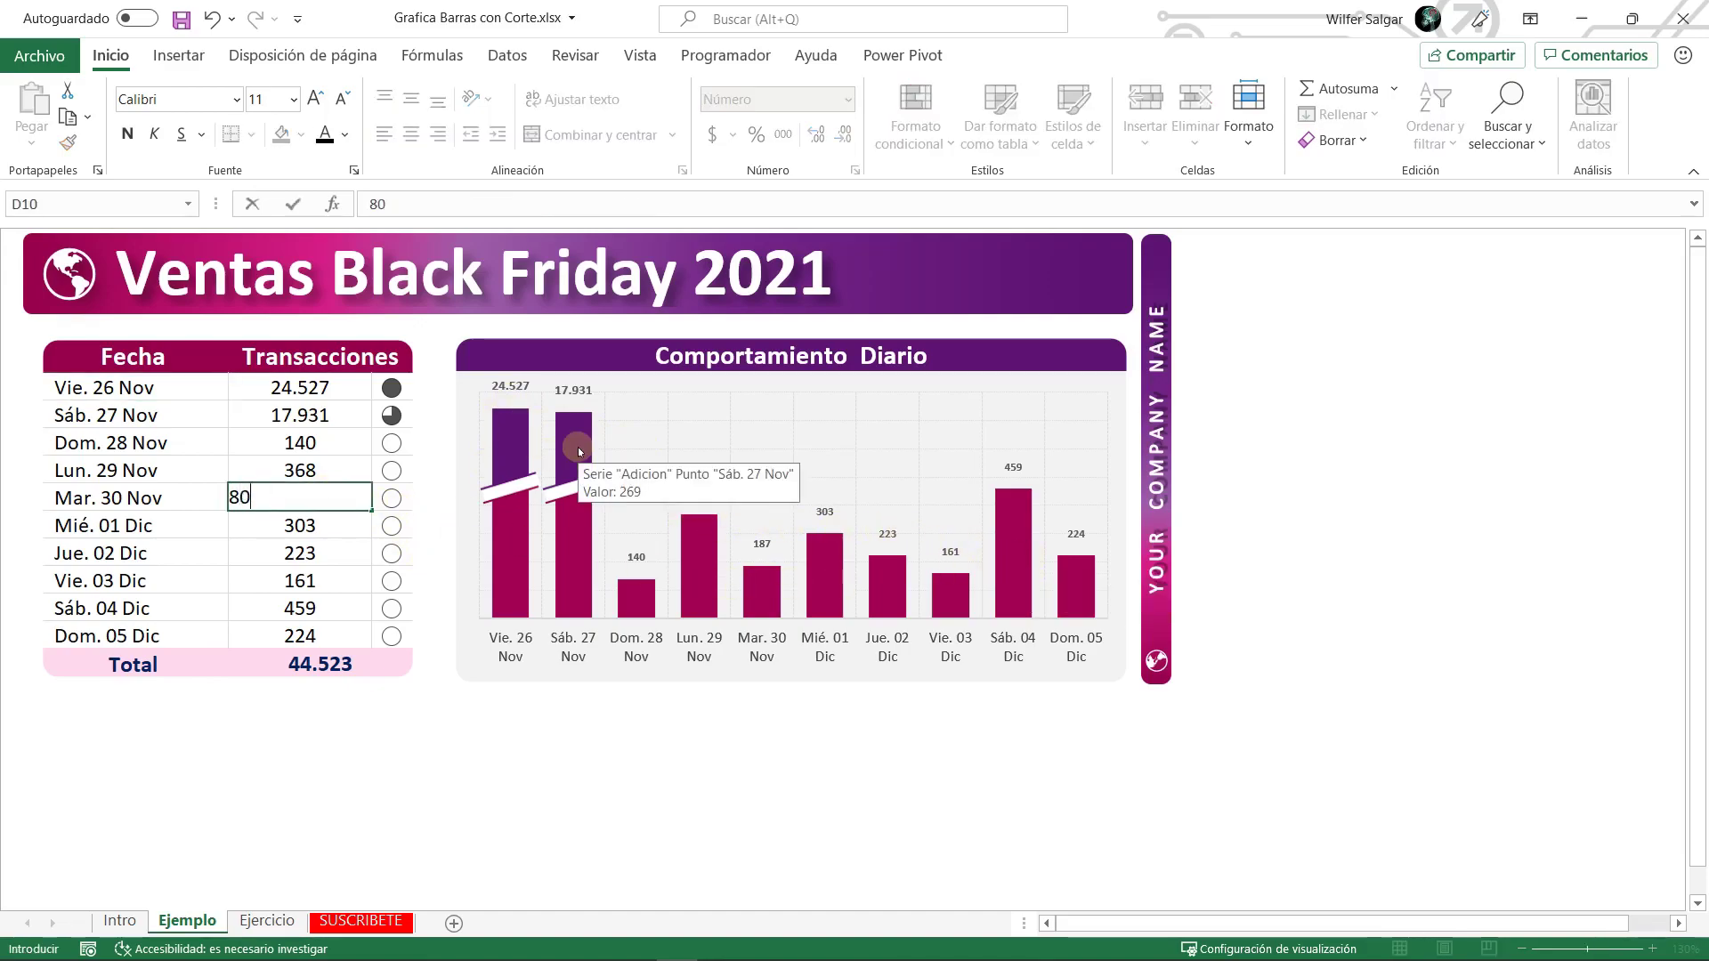
{"action": "type", "text": ".0000"}
{"action": "key", "text": "Return"}
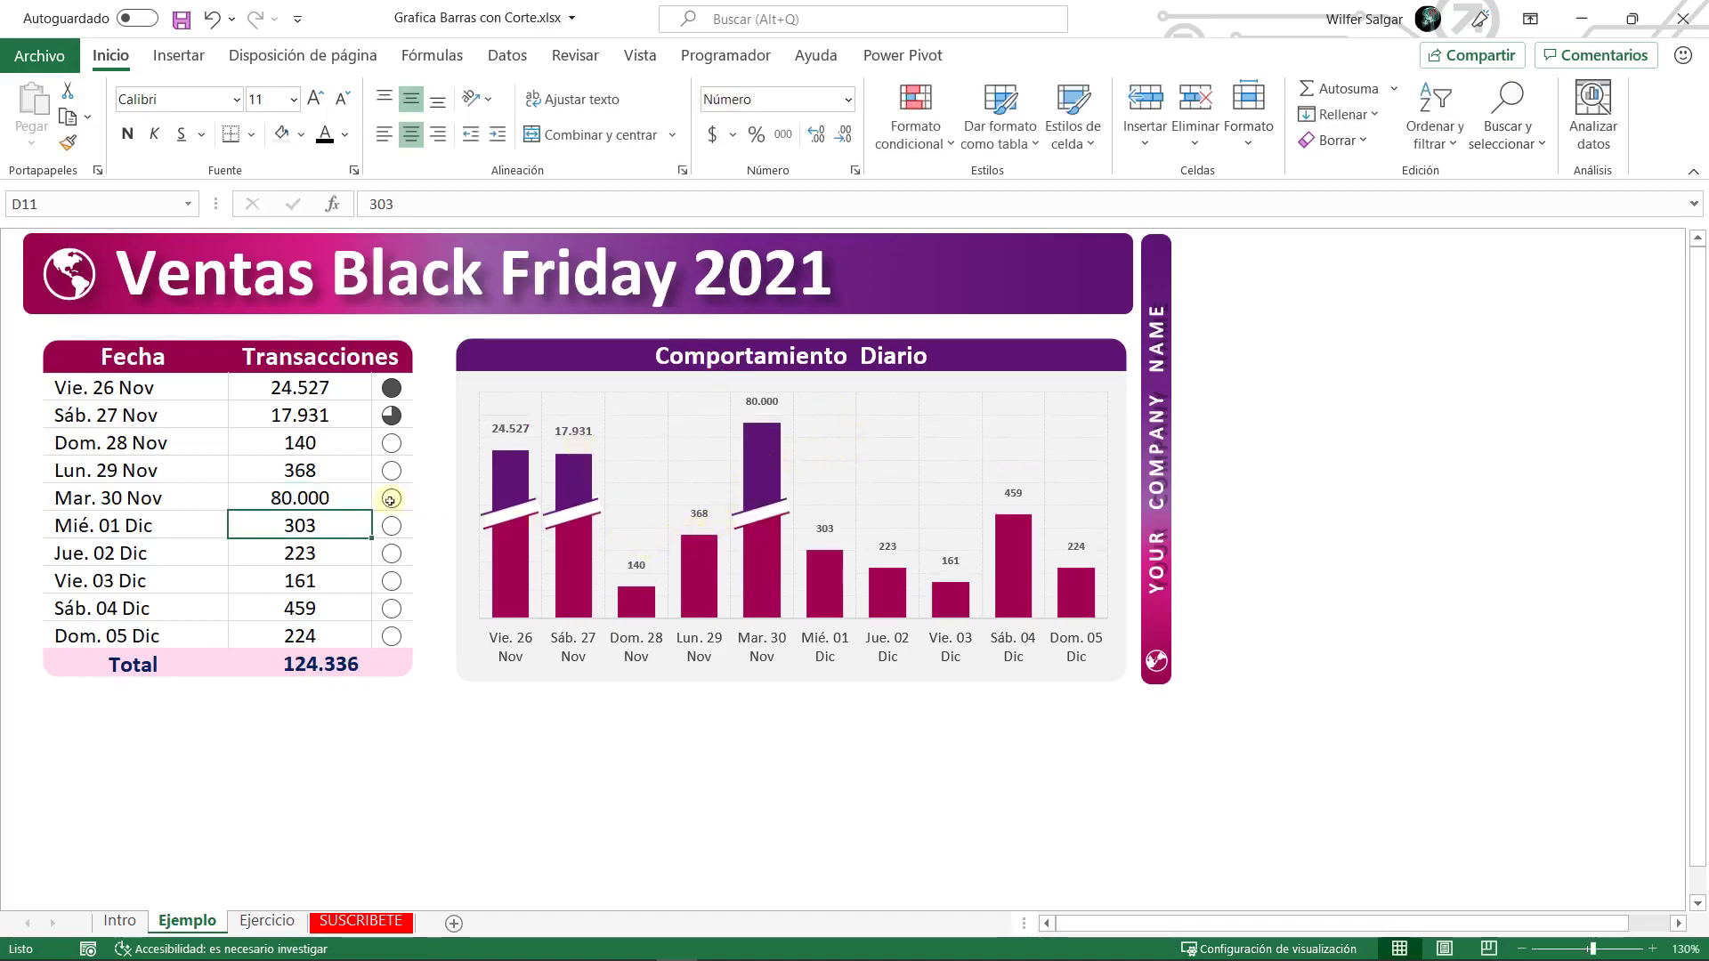
- Set the transactions for Jue. 02 Dic to 210.000 in the Ejemplo table
{"action": "left_click_drag", "start_coordinate": [317, 388], "coordinate": [316, 416]}
{"action": "left_click", "coordinate": [315, 497]}
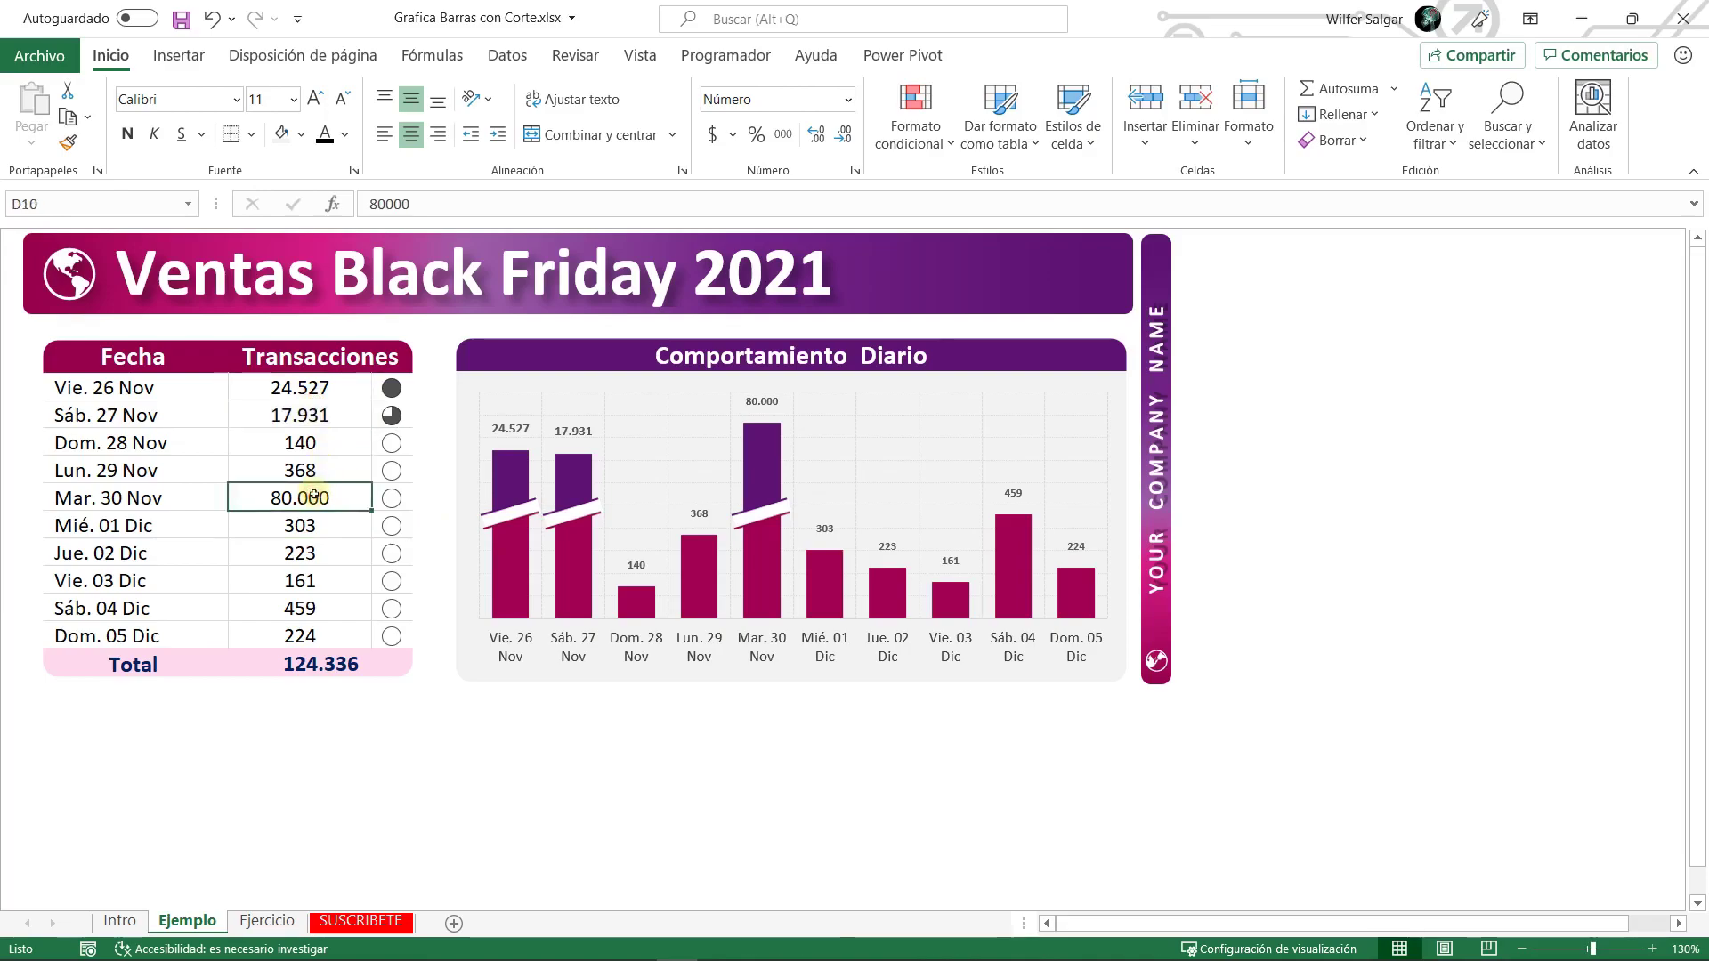
{"action": "left_click", "coordinate": [824, 567]}
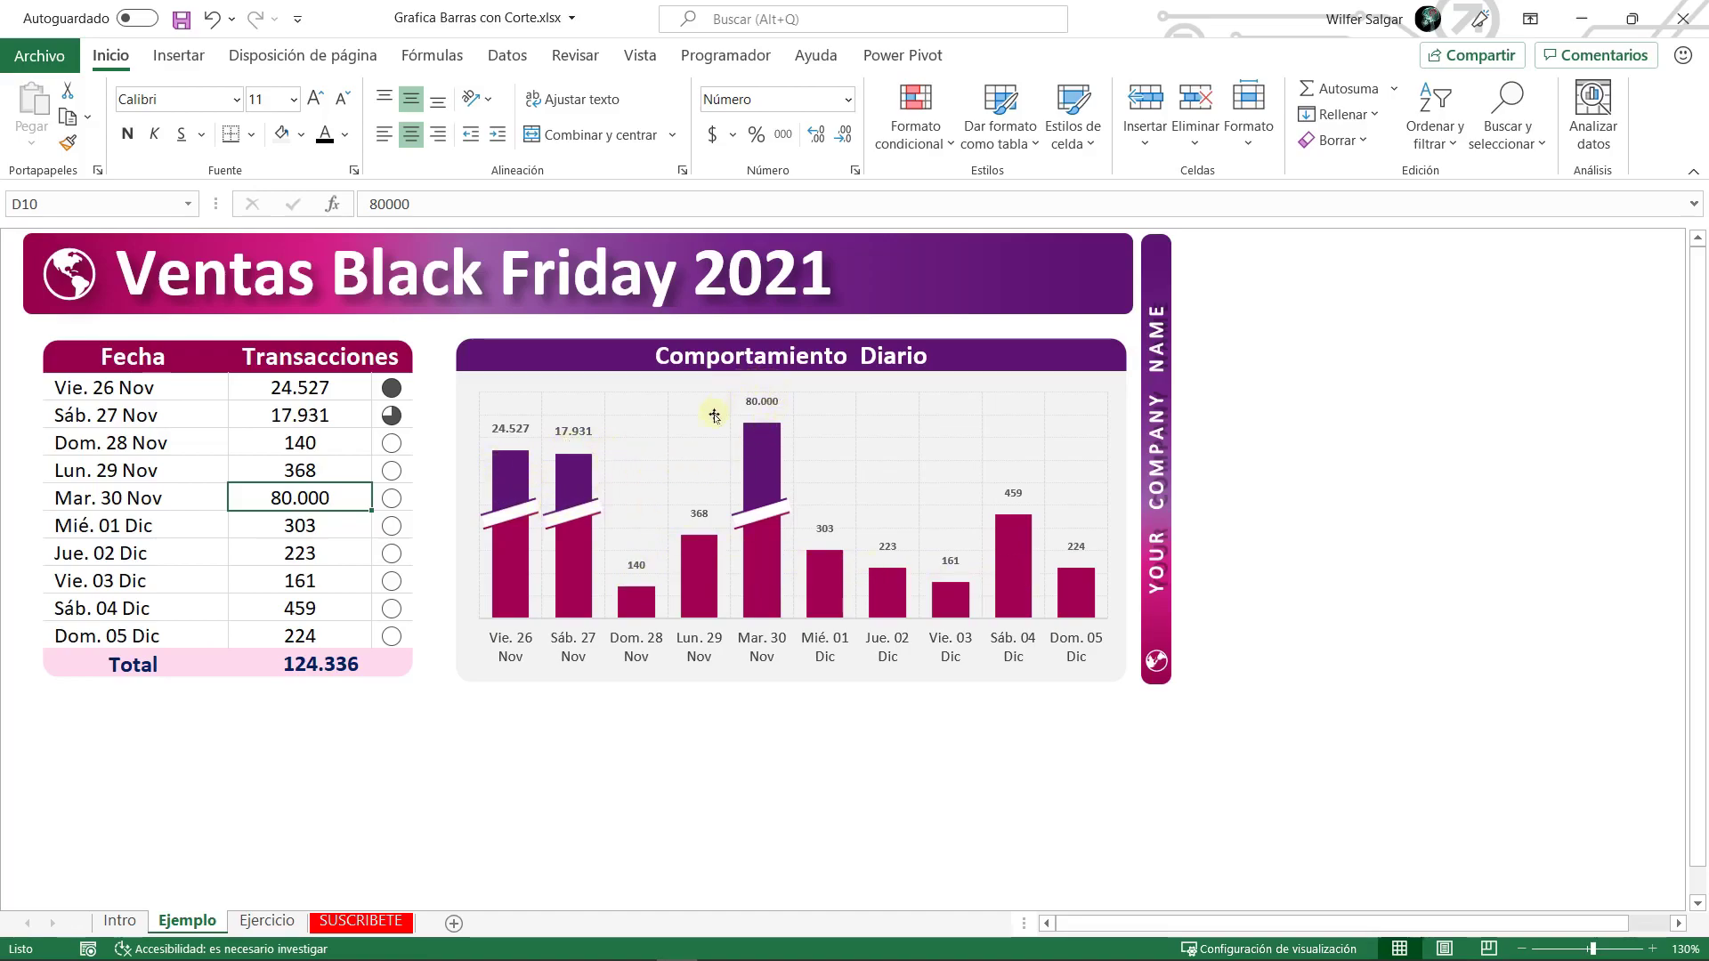
{"action": "left_click", "coordinate": [349, 552]}
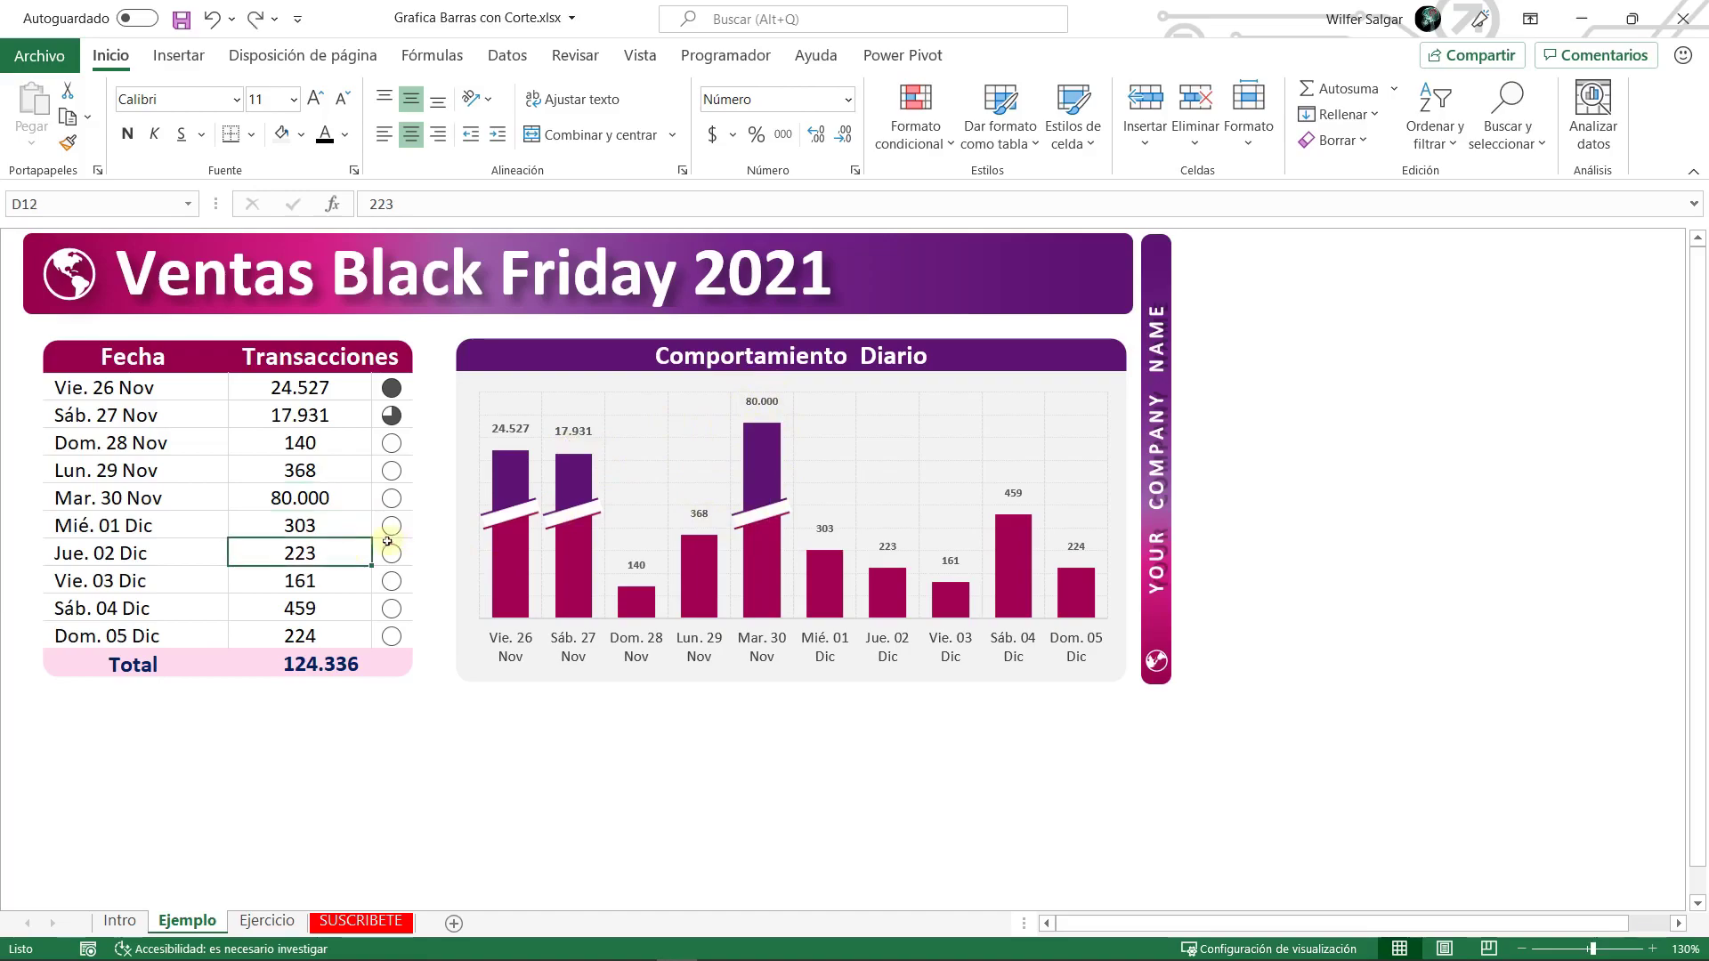
{"action": "type", "text": "21"}
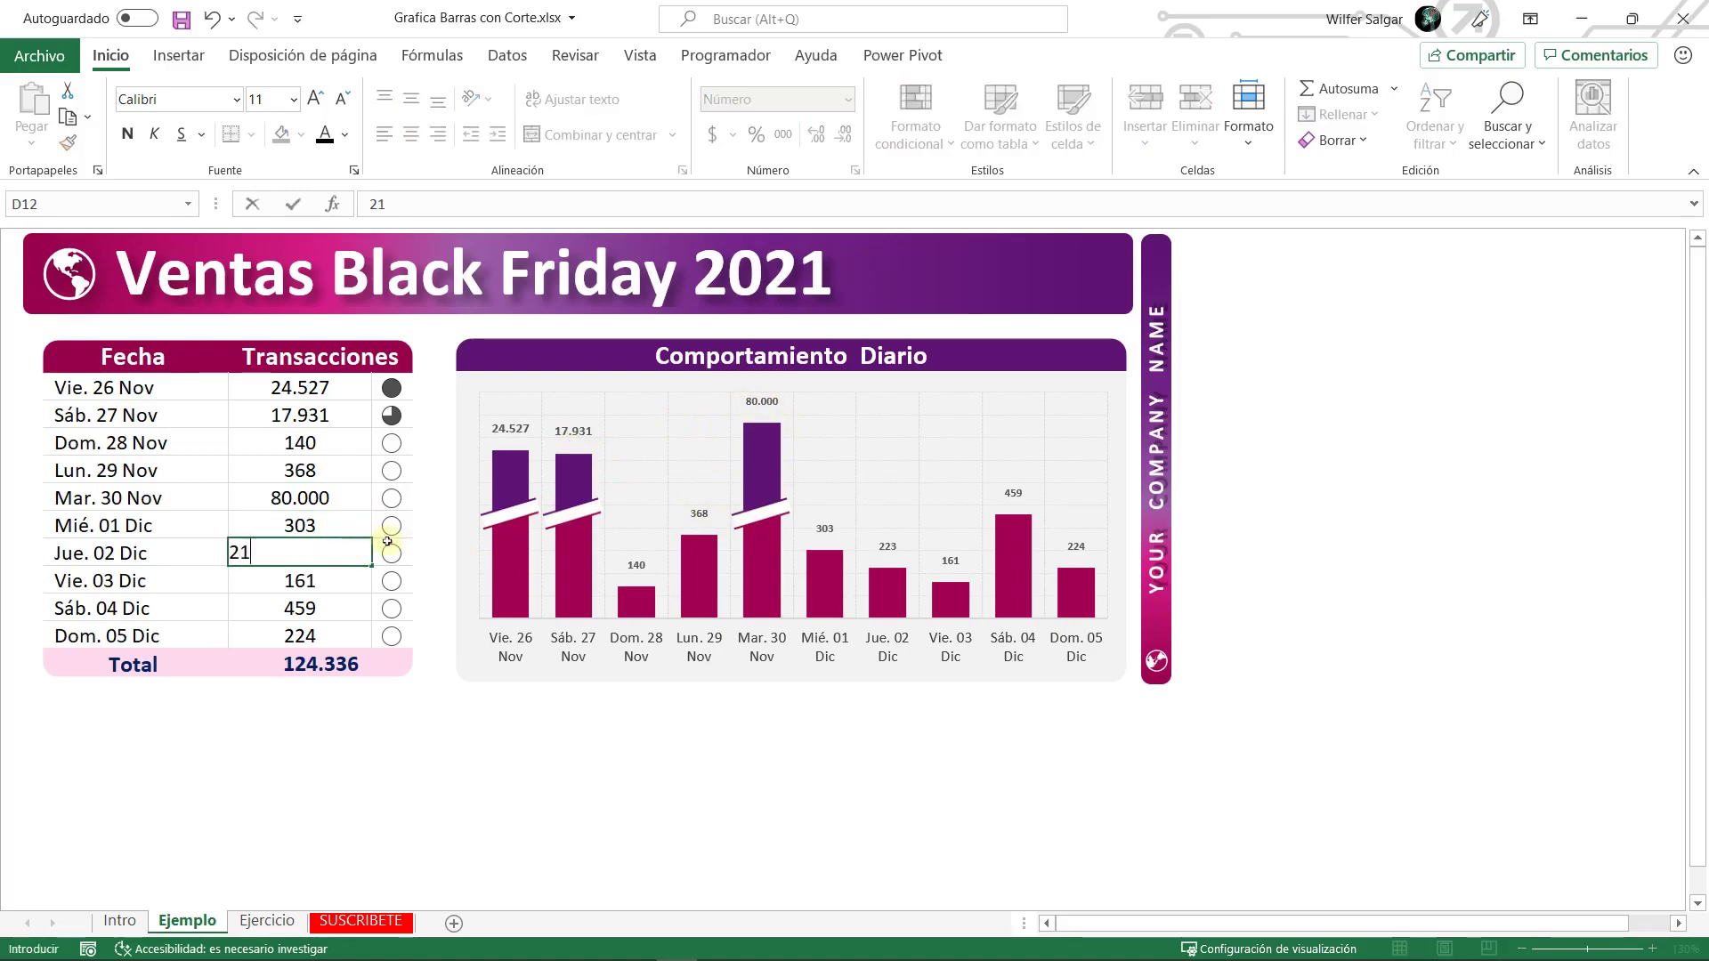
{"action": "type", "text": "0.000"}
{"action": "key", "text": "Return"}
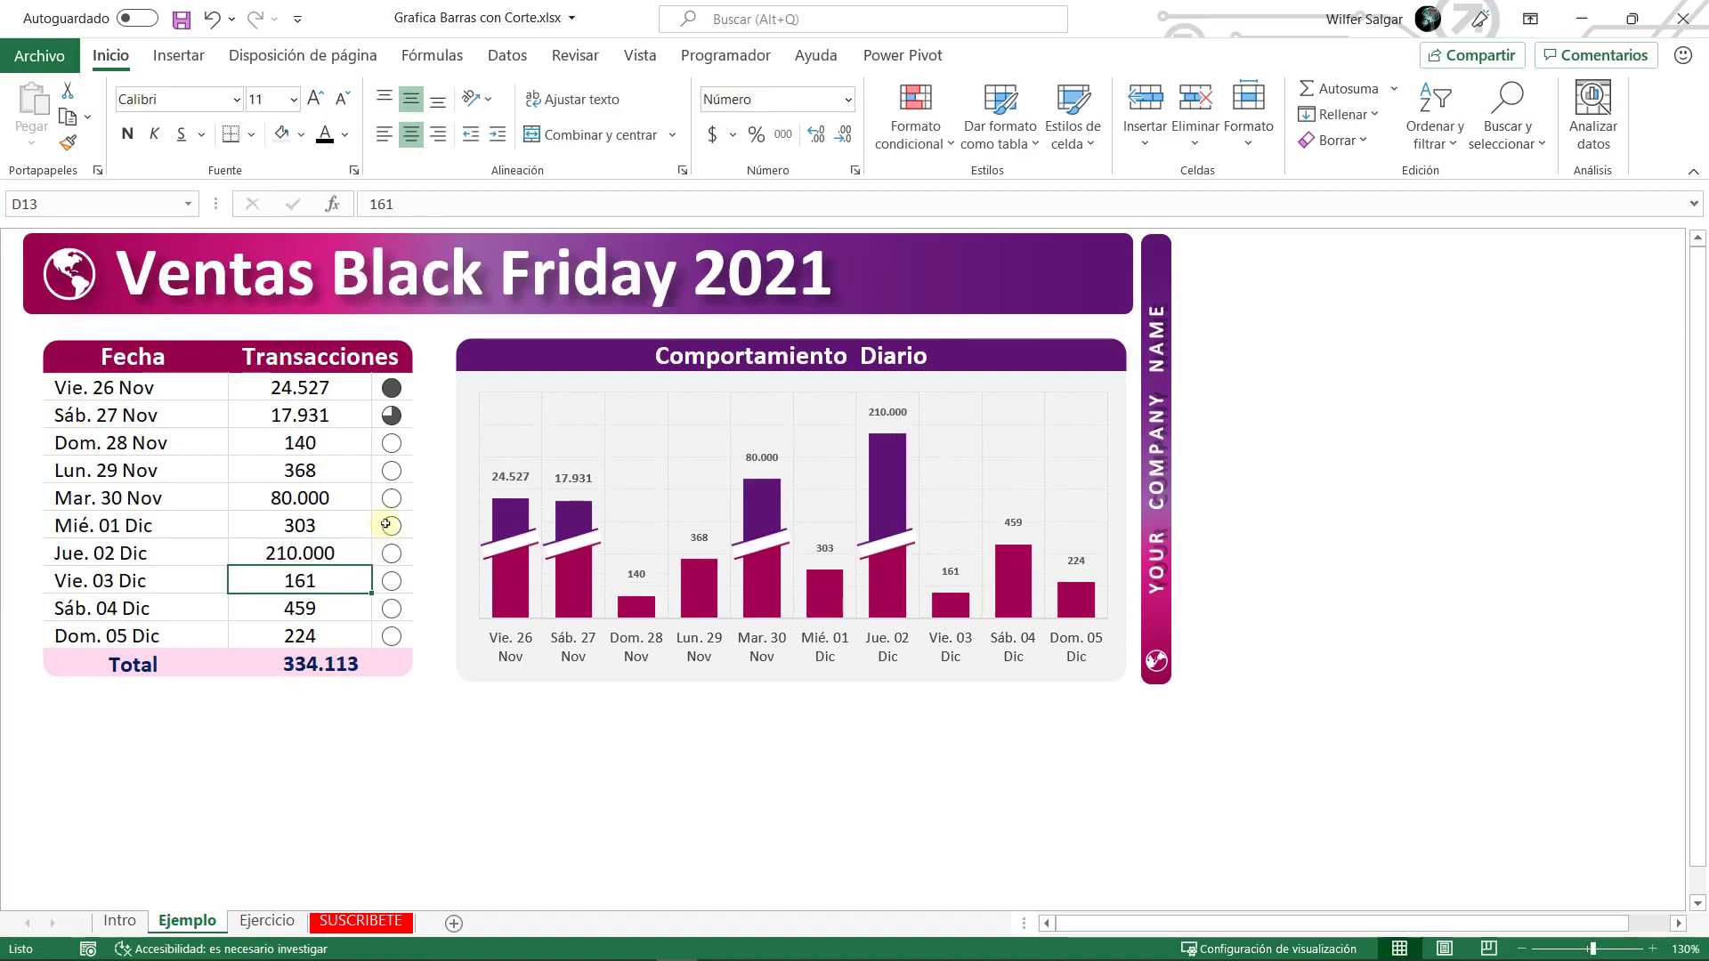
- On the Ejercicio sheet, enter the label "Valor Corte" in cell C19 below the sales table
{"action": "left_click", "coordinate": [159, 392]}
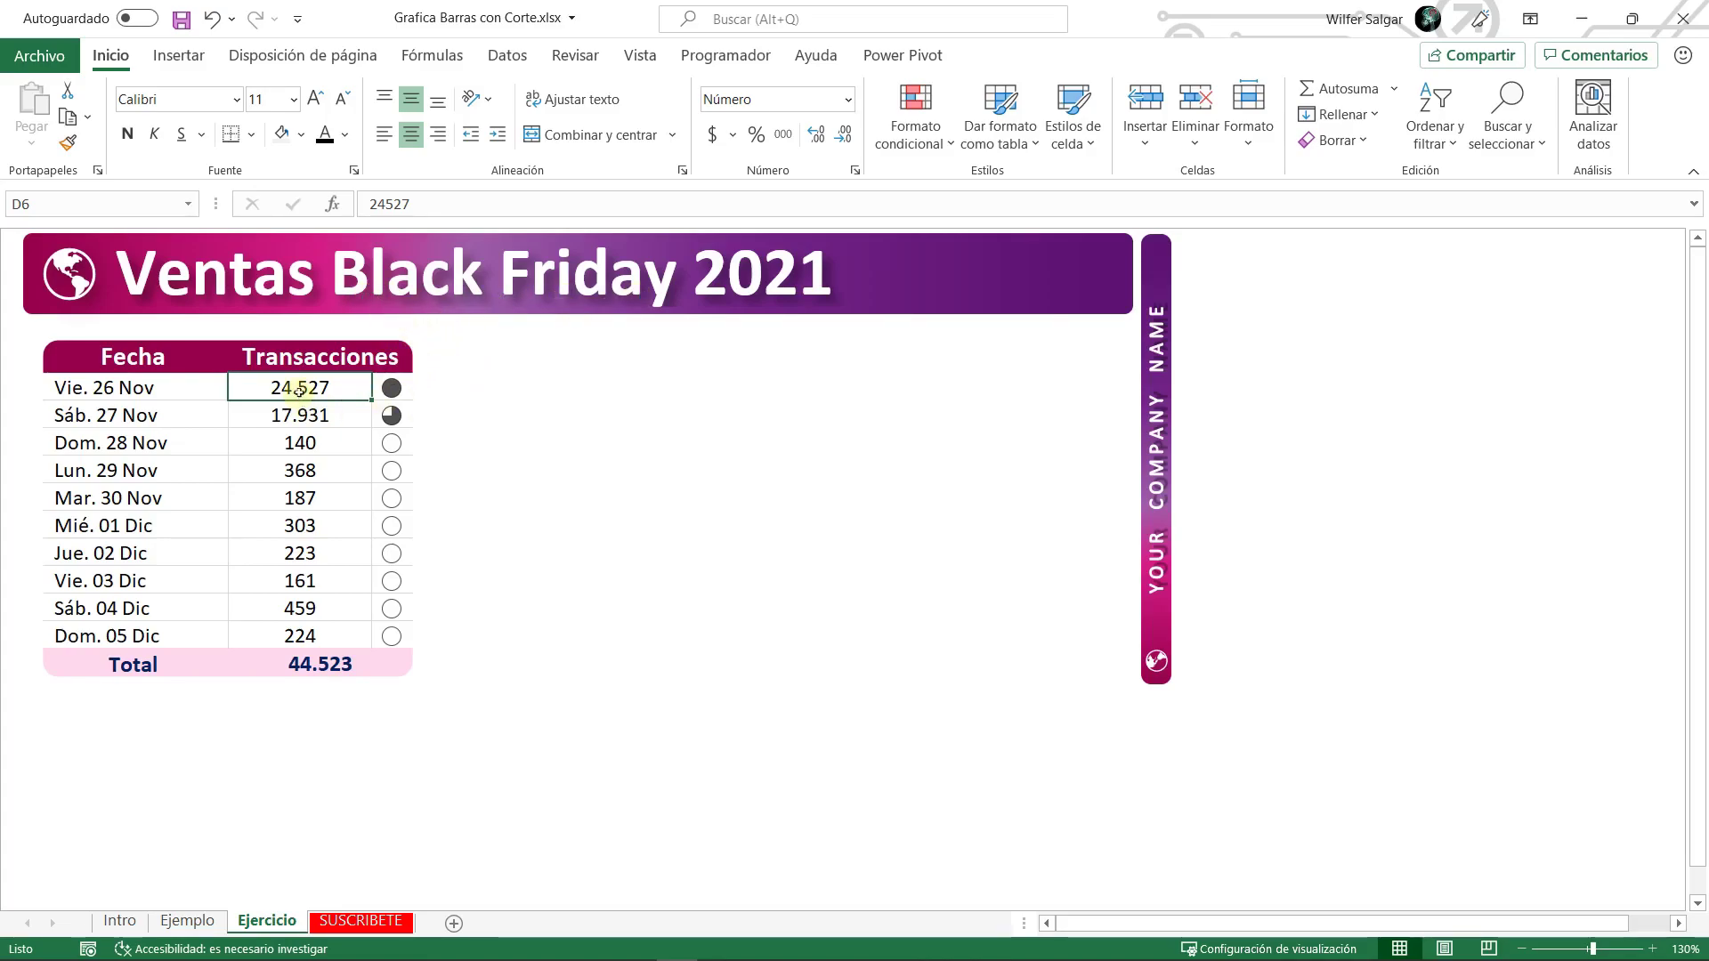
{"action": "left_click_drag", "start_coordinate": [299, 389], "coordinate": [325, 637]}
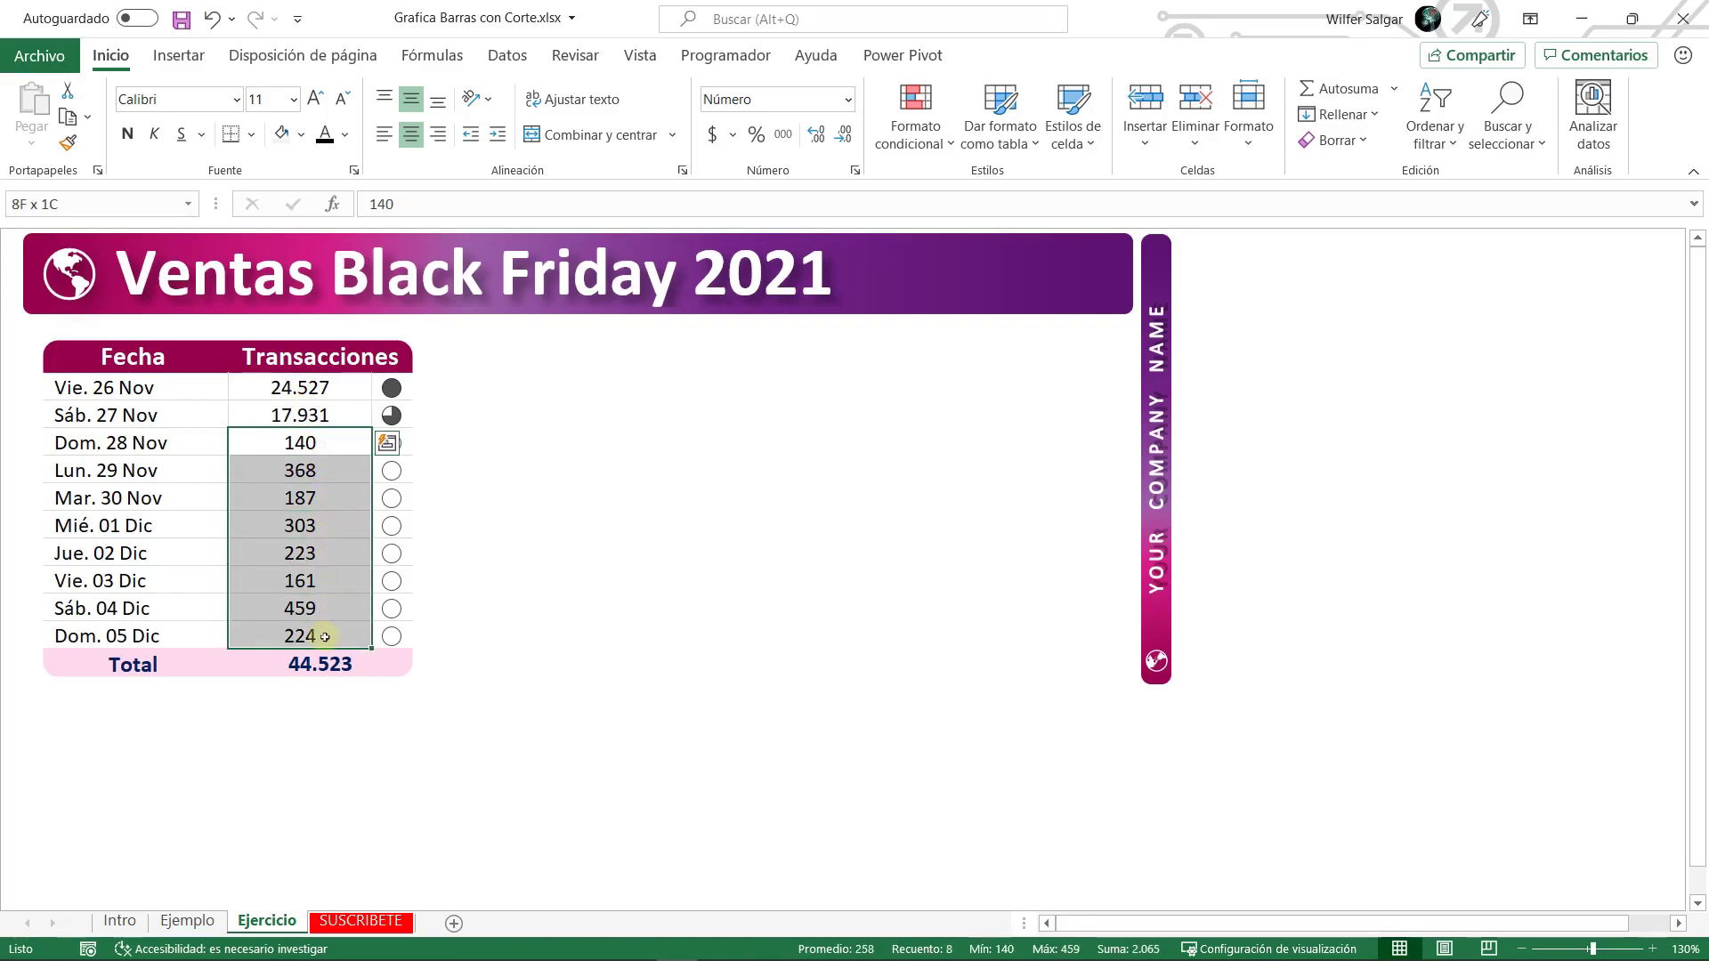
{"action": "left_click", "coordinate": [327, 388]}
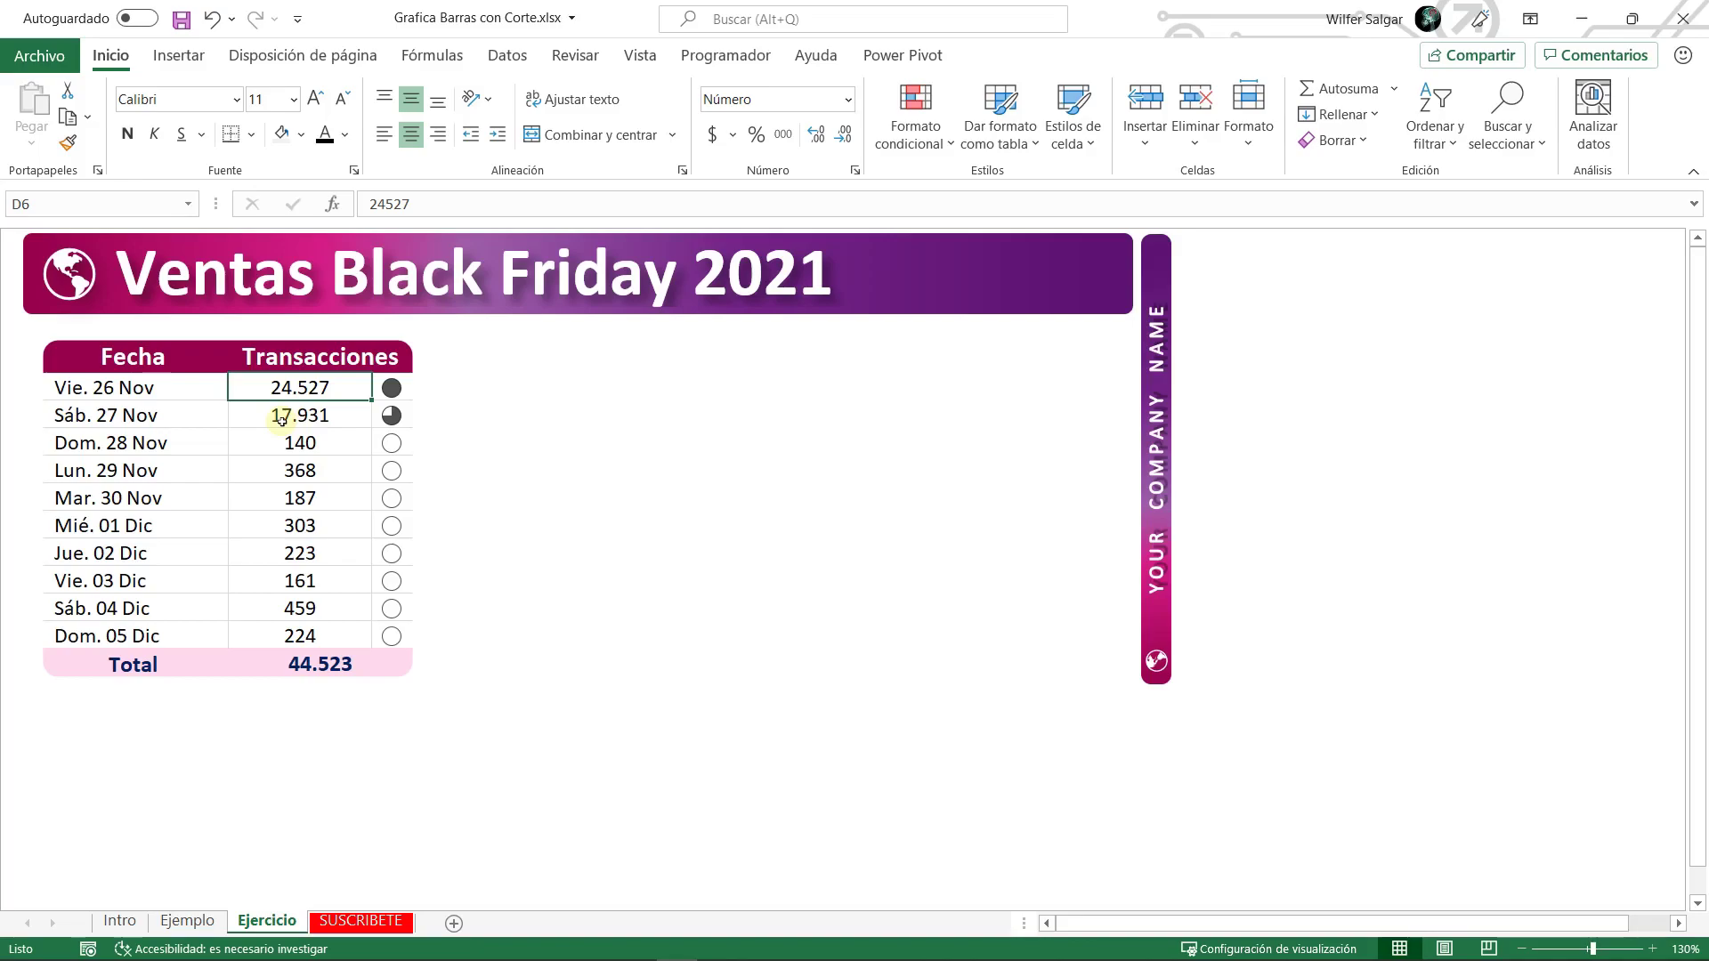
{"action": "key", "text": "Down"}
{"action": "key", "text": "Down"}
{"action": "key", "text": "Down"}
{"action": "key", "text": "Down"}
{"action": "key", "text": "Down"}
{"action": "key", "text": "Down"}
{"action": "key", "text": "Down"}
{"action": "key", "text": "Down"}
{"action": "key", "text": "Down"}
{"action": "key", "text": "Down"}
{"action": "key", "text": "Down"}
{"action": "key", "text": "Down"}
{"action": "key", "text": "Down"}
{"action": "key", "text": "Left"}
{"action": "type", "text": "Valor Corte"}
{"action": "key", "text": "Return"}
{"action": "key", "text": "Up"}
- Enter the cut value in cell D19 of the Ejercicio sheet with the formula =459+1
{"action": "key", "text": "ctrl+Page_Up"}
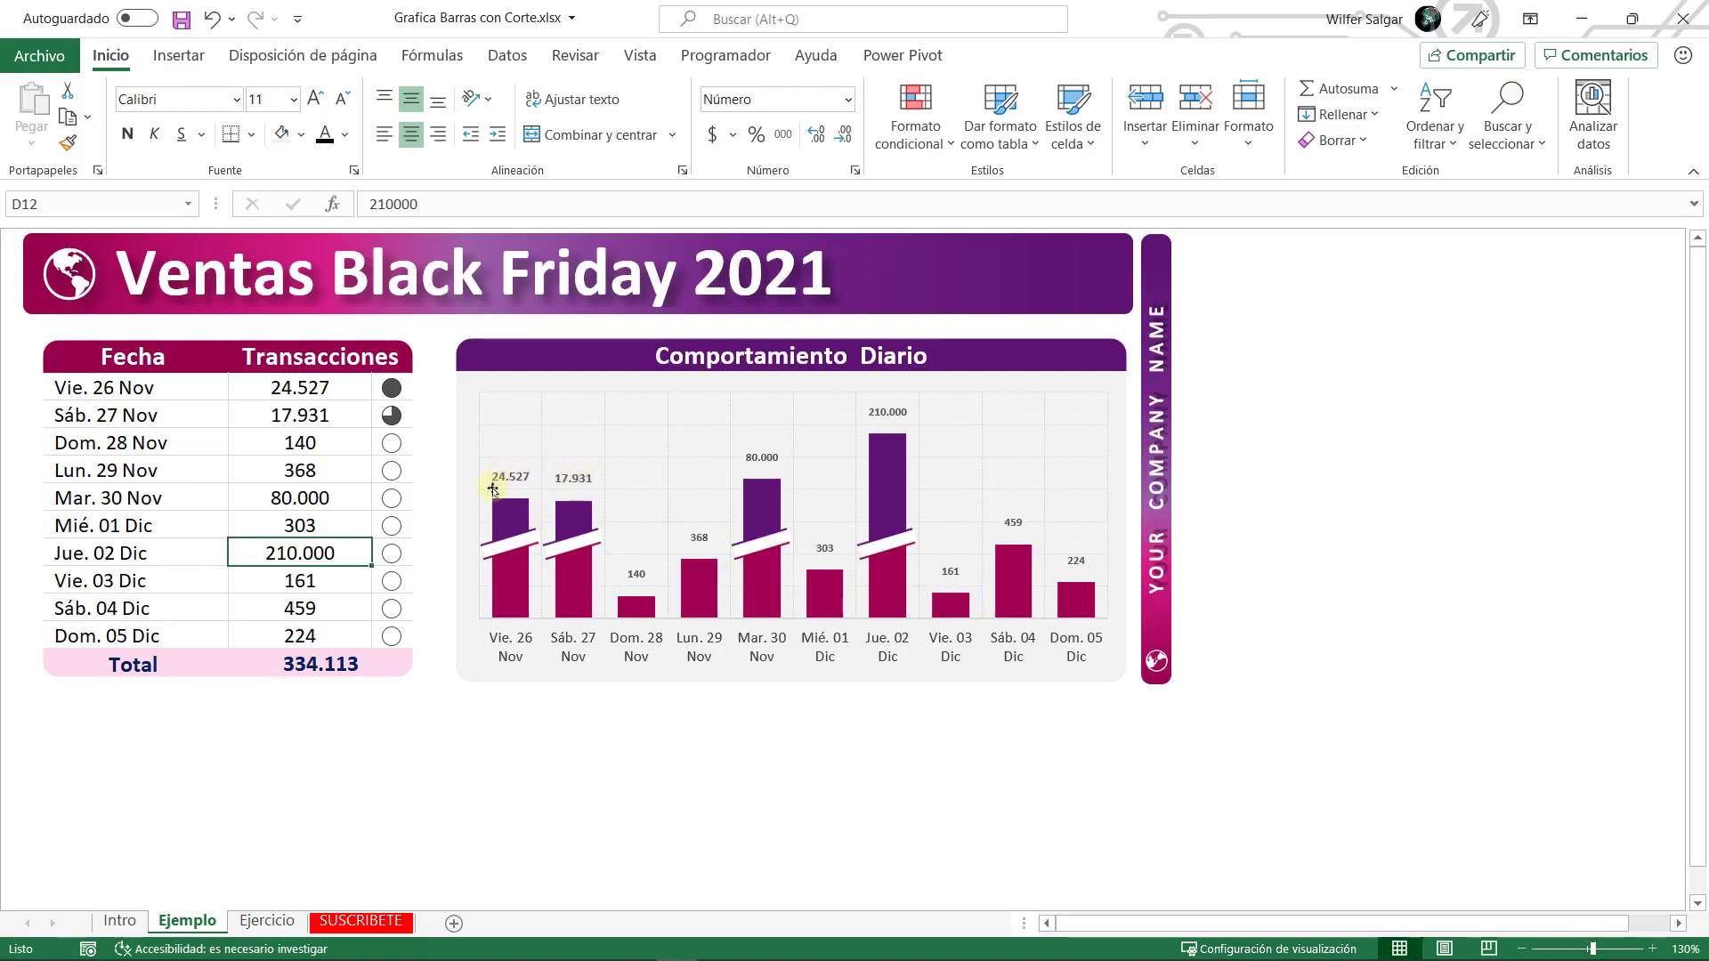
{"action": "mouse_move", "coordinate": [500, 512]}
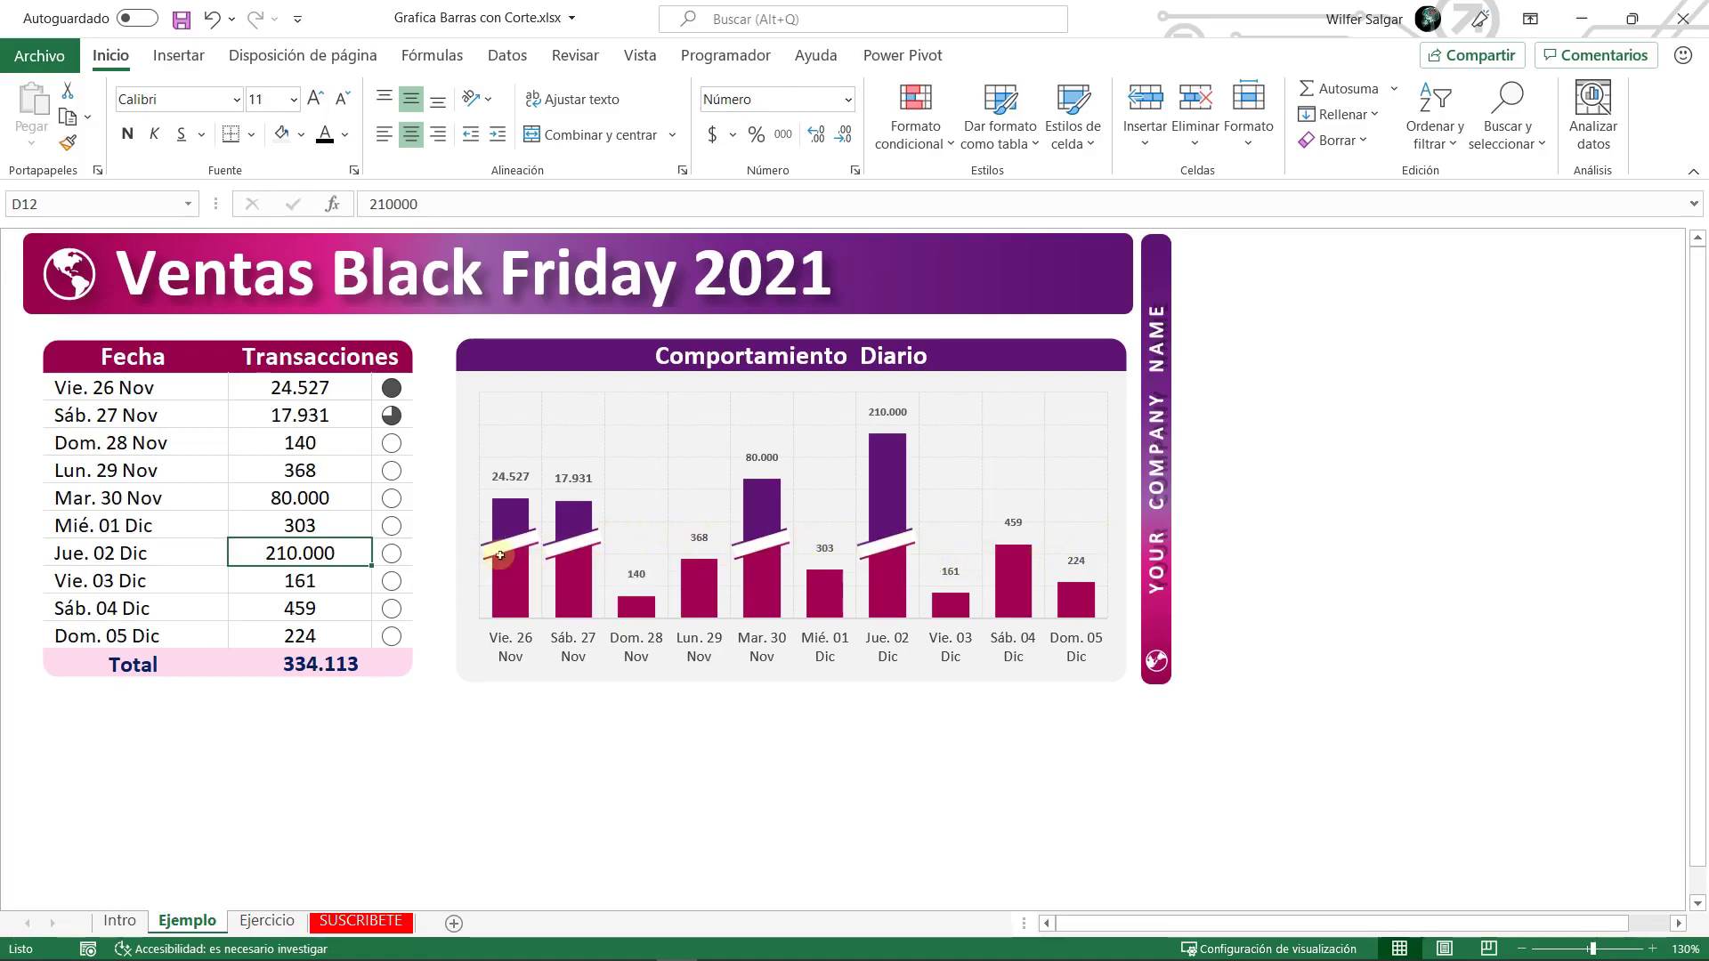
{"action": "key", "text": "ctrl+Page_Down"}
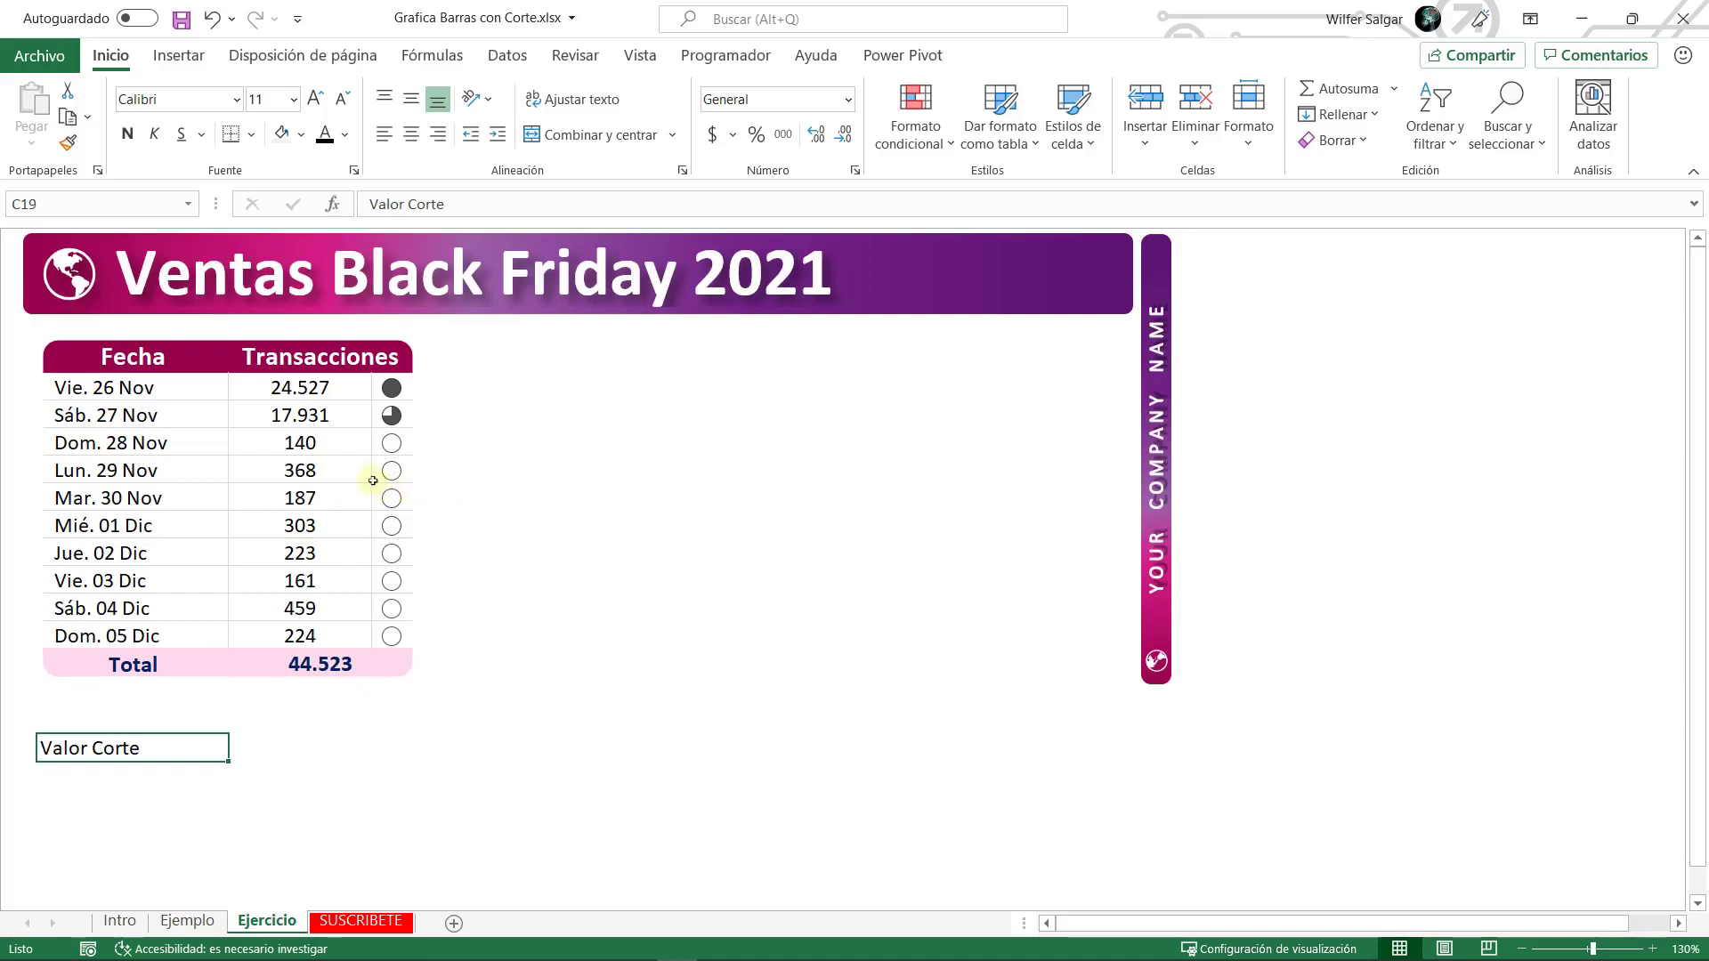
{"action": "left_click_drag", "start_coordinate": [303, 388], "coordinate": [303, 415]}
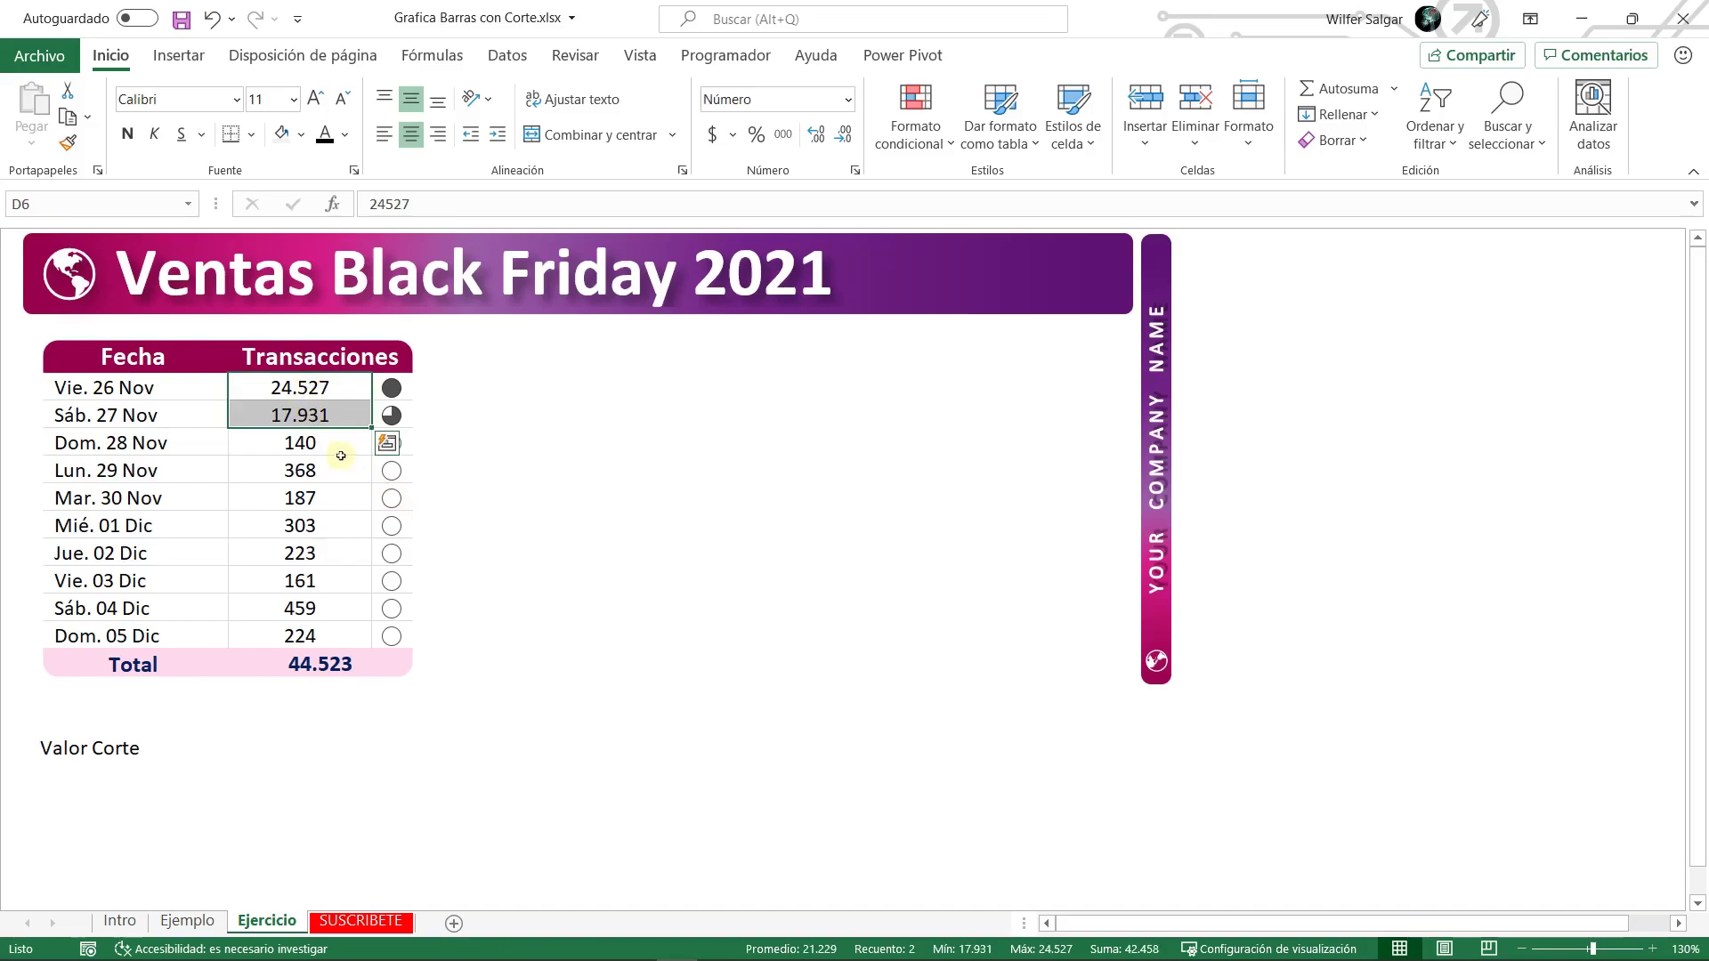
{"action": "left_click_drag", "start_coordinate": [329, 443], "coordinate": [332, 634]}
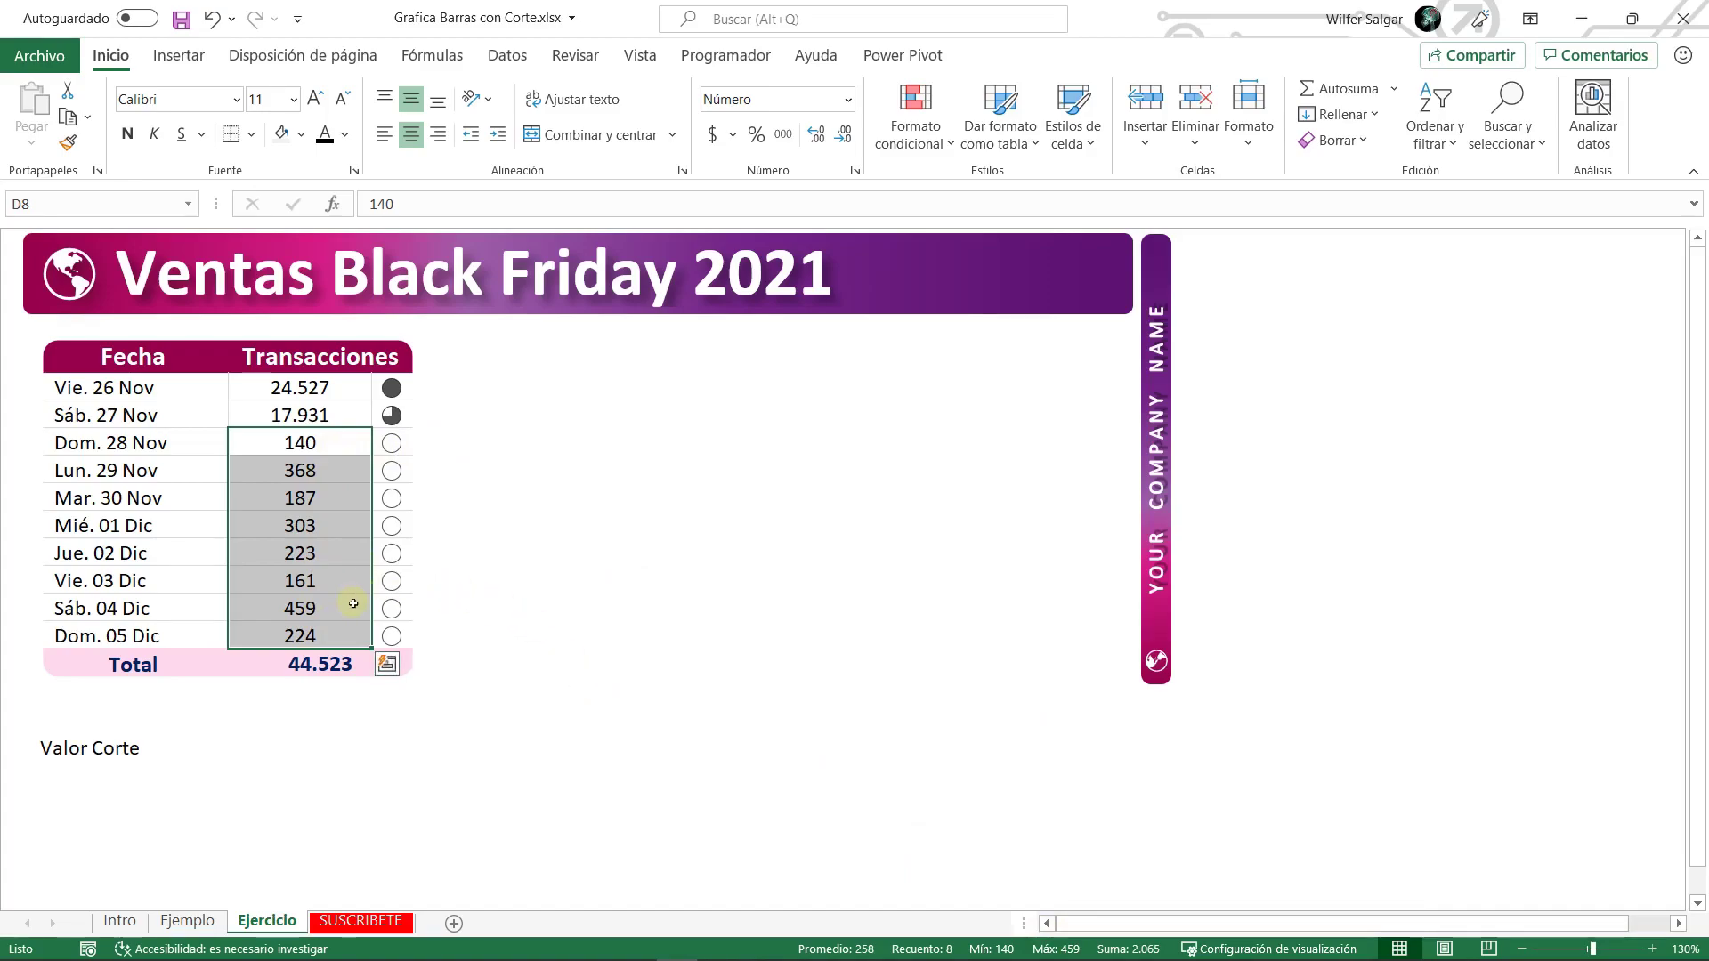
{"action": "left_click", "coordinate": [323, 609]}
{"action": "left_click", "coordinate": [283, 744]}
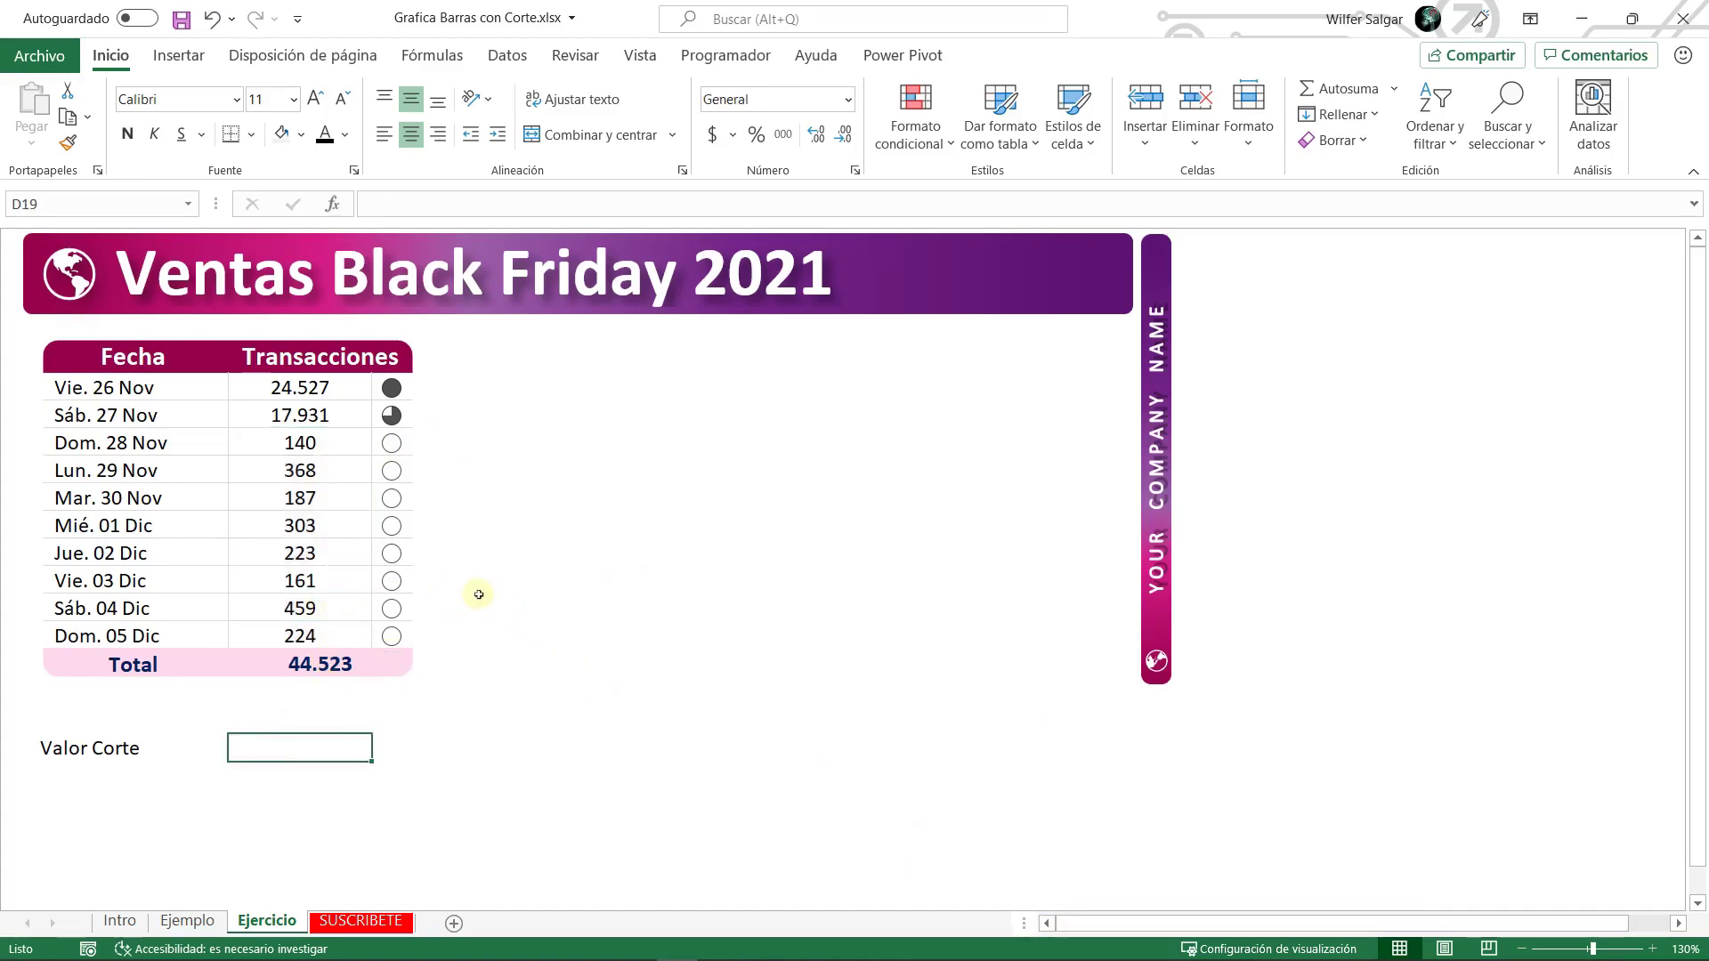
{"action": "type", "text": "=459+1"}
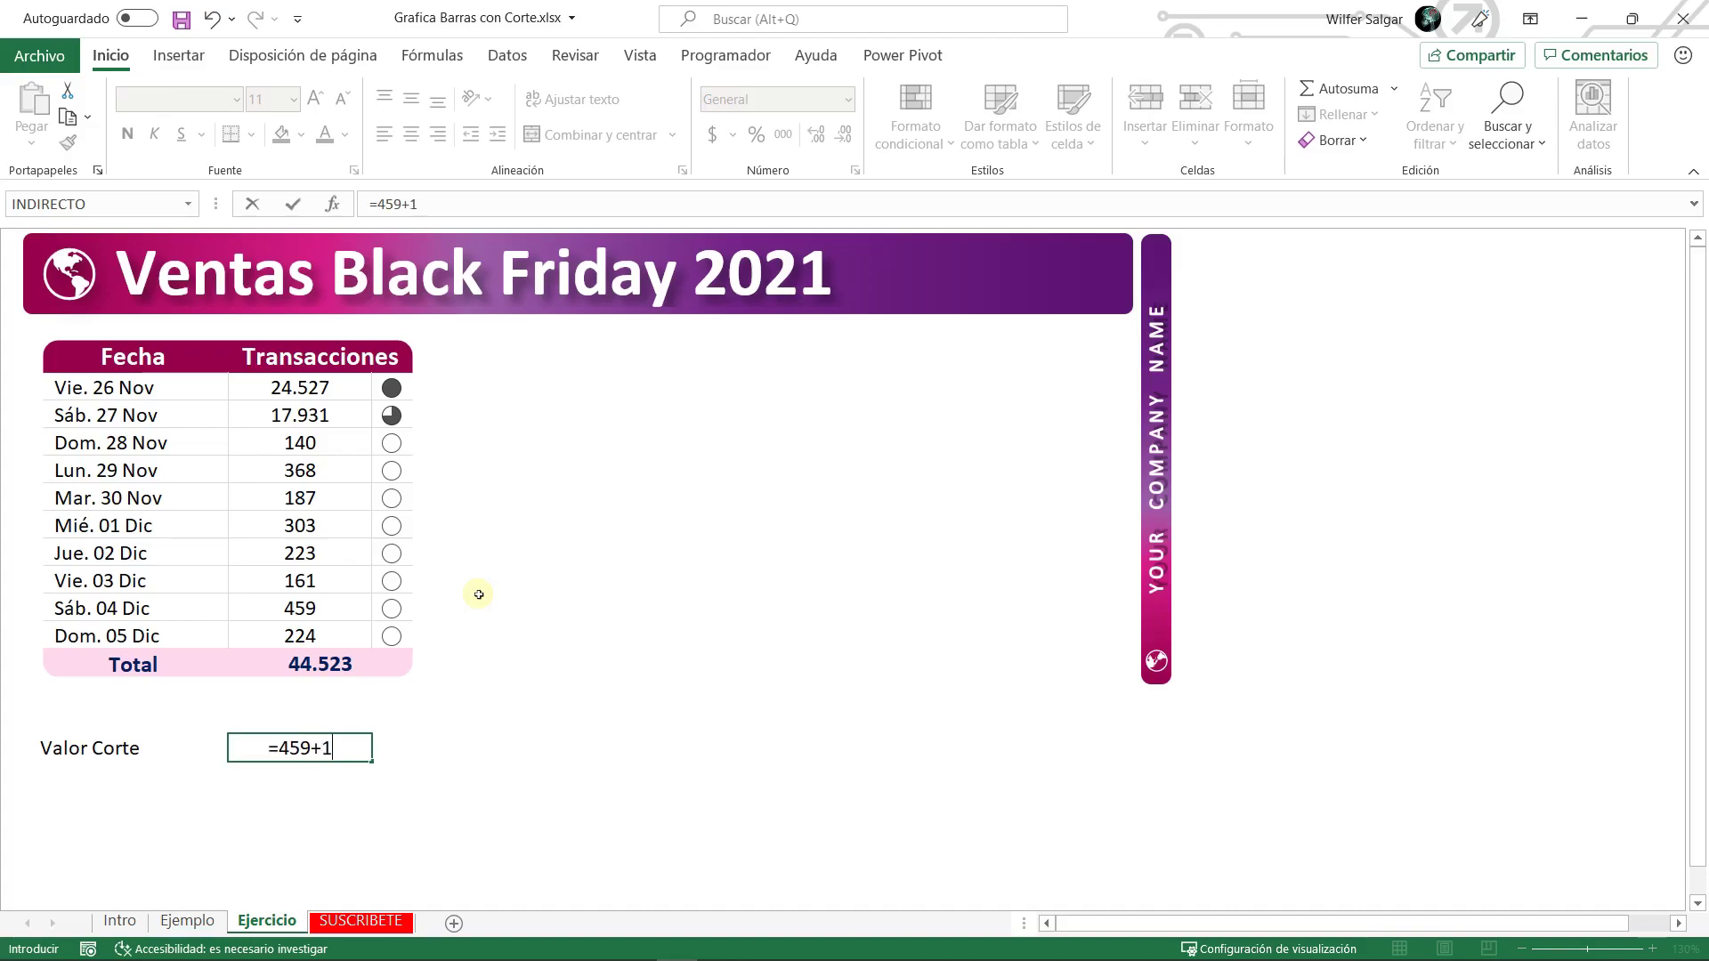
{"action": "key", "text": "Return"}
{"action": "key", "text": "Up"}
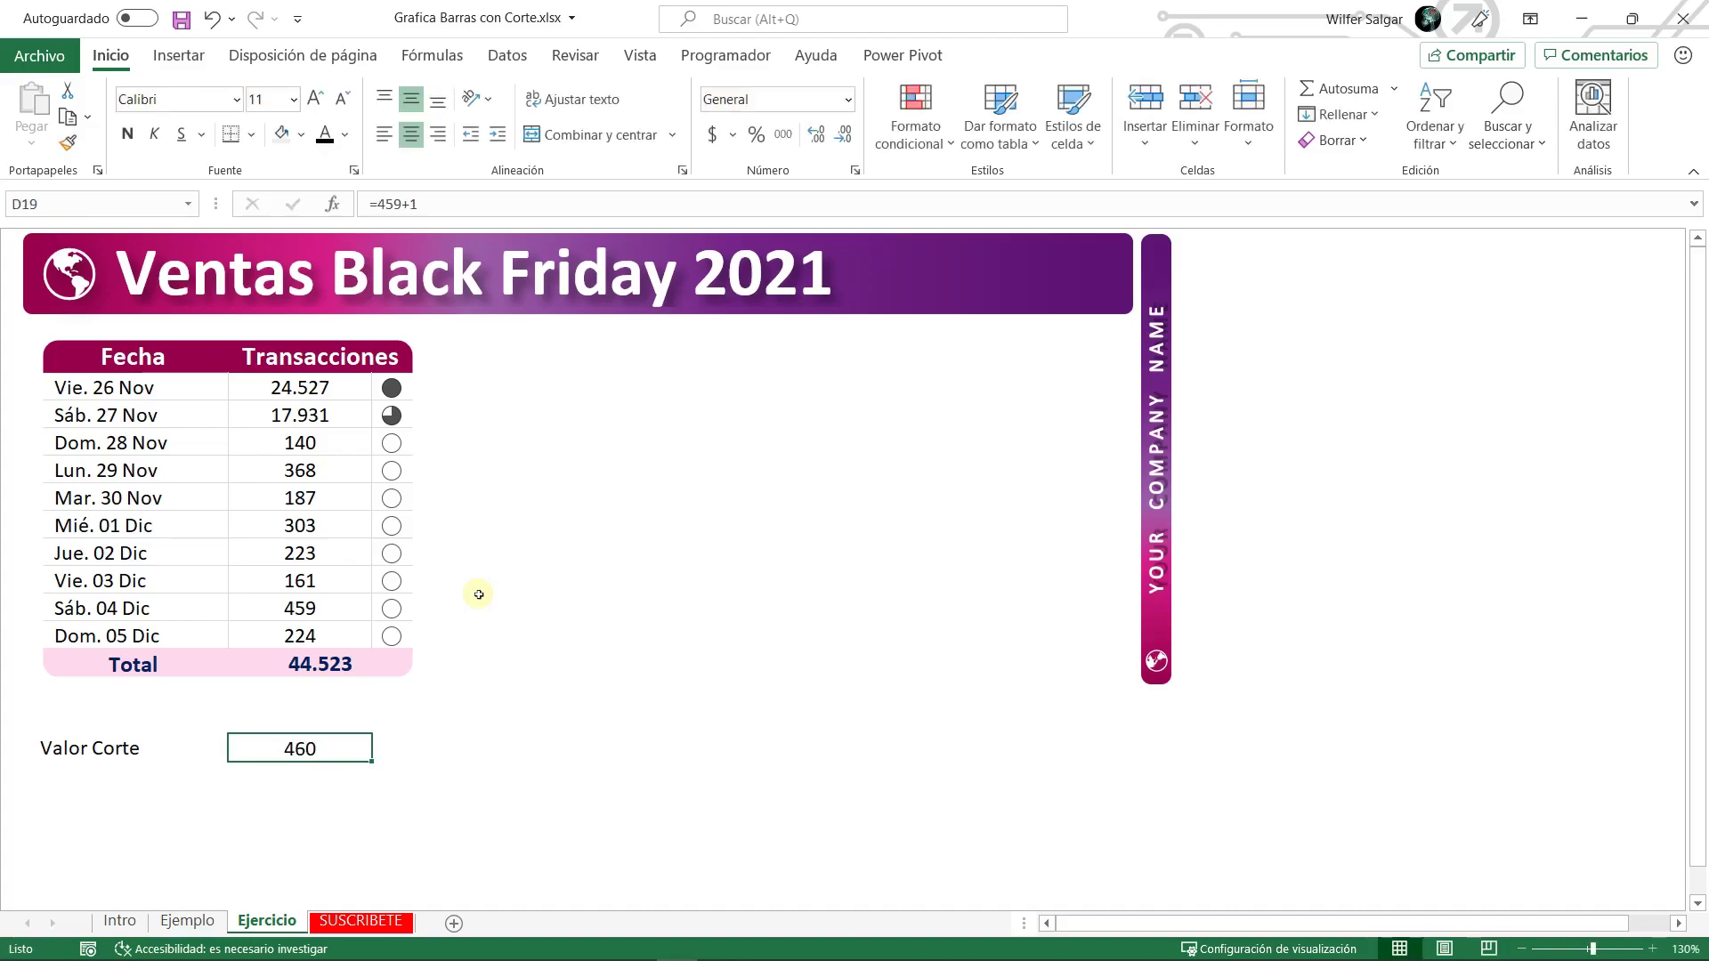
- Add the label "Tamaño Adicional" in cell C20 of the Ejercicio sheet, under Valor Corte
{"action": "key", "text": "ctrl+Page_Up"}
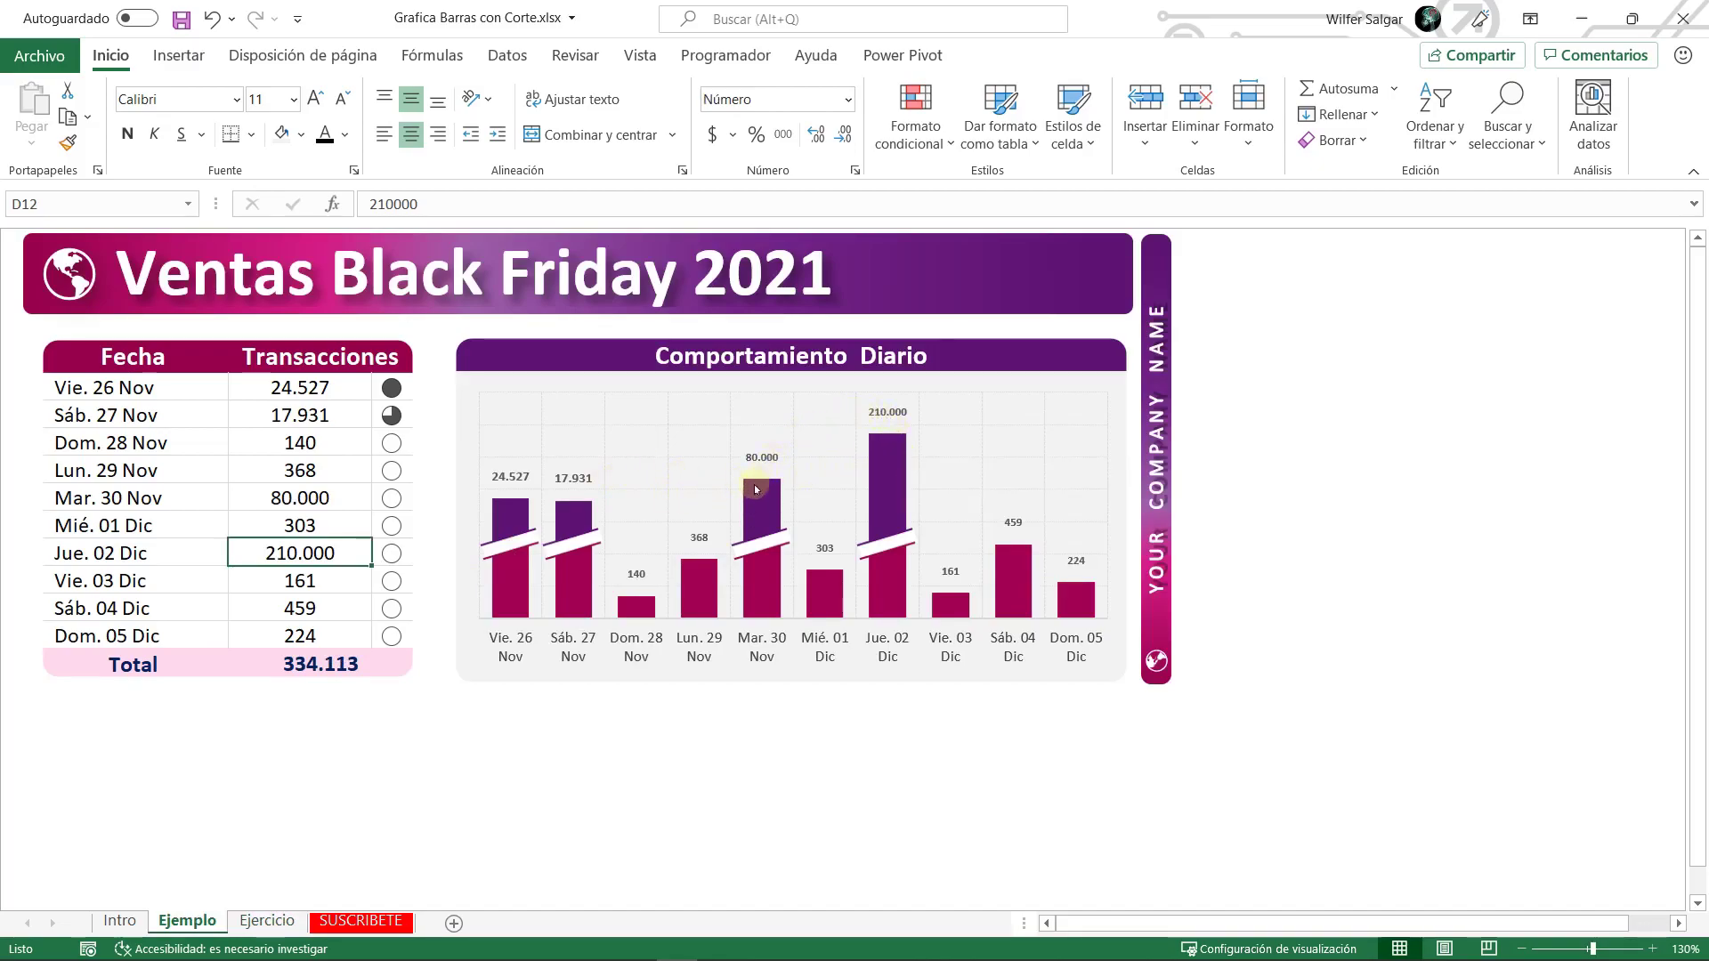
{"action": "mouse_move", "coordinate": [755, 489]}
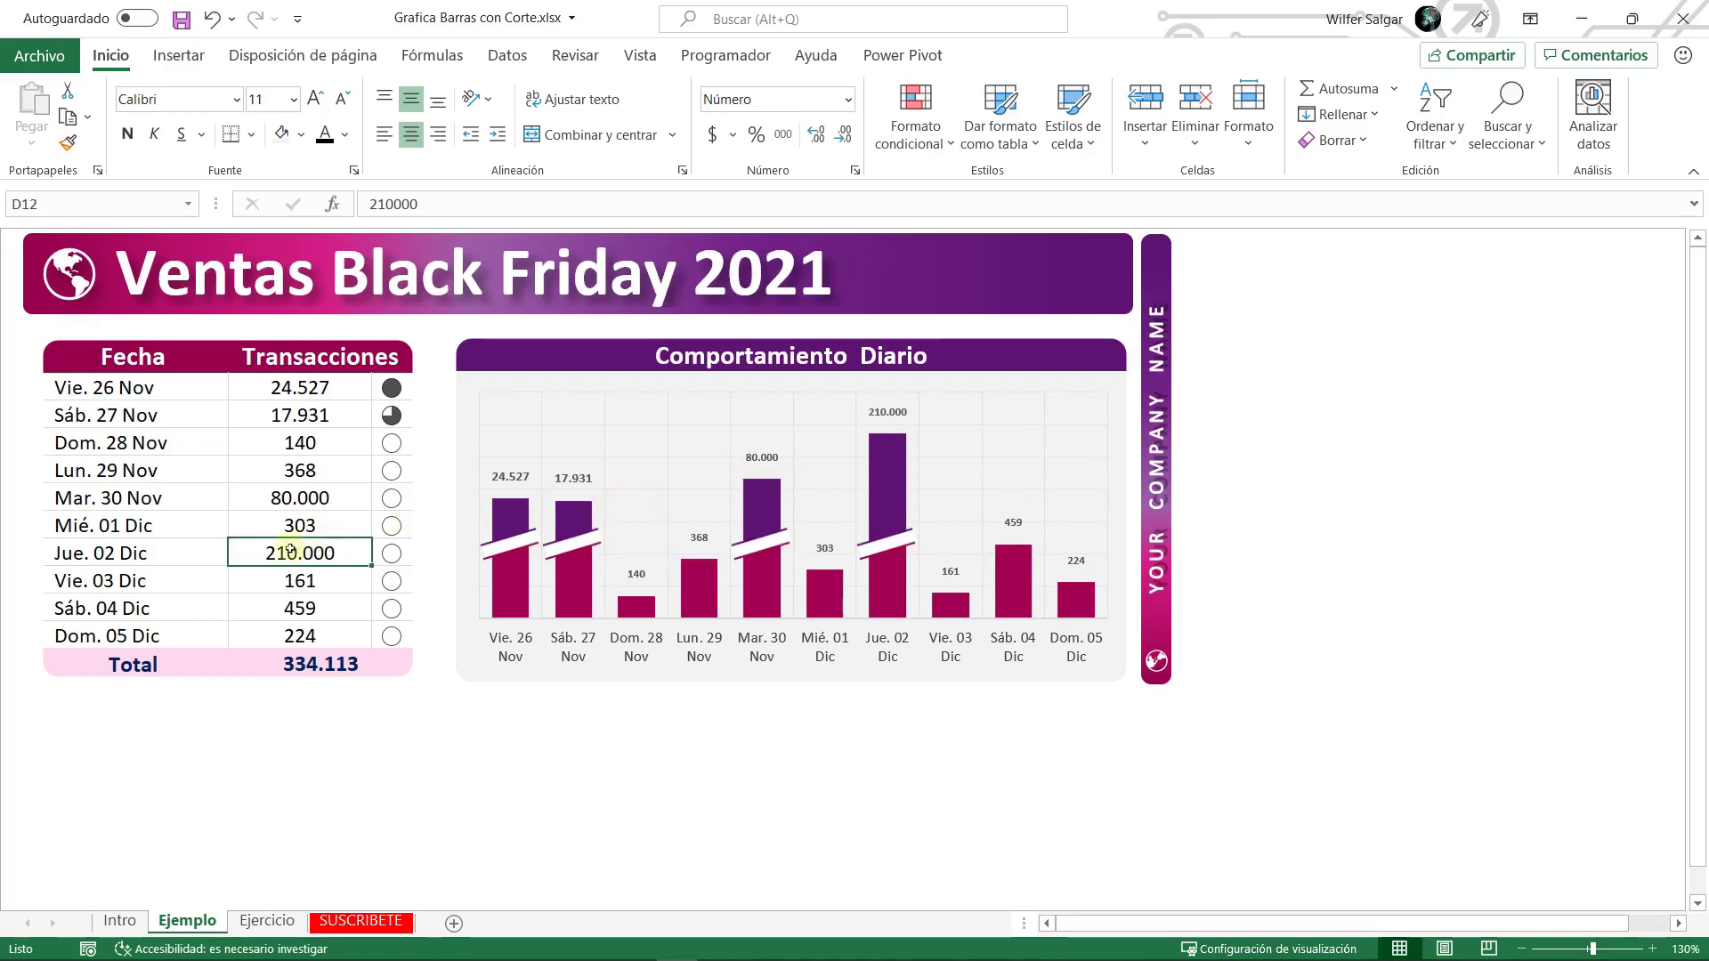
{"action": "key", "text": "ctrl+Page_Down"}
{"action": "key", "text": "Left"}
{"action": "key", "text": "Down"}
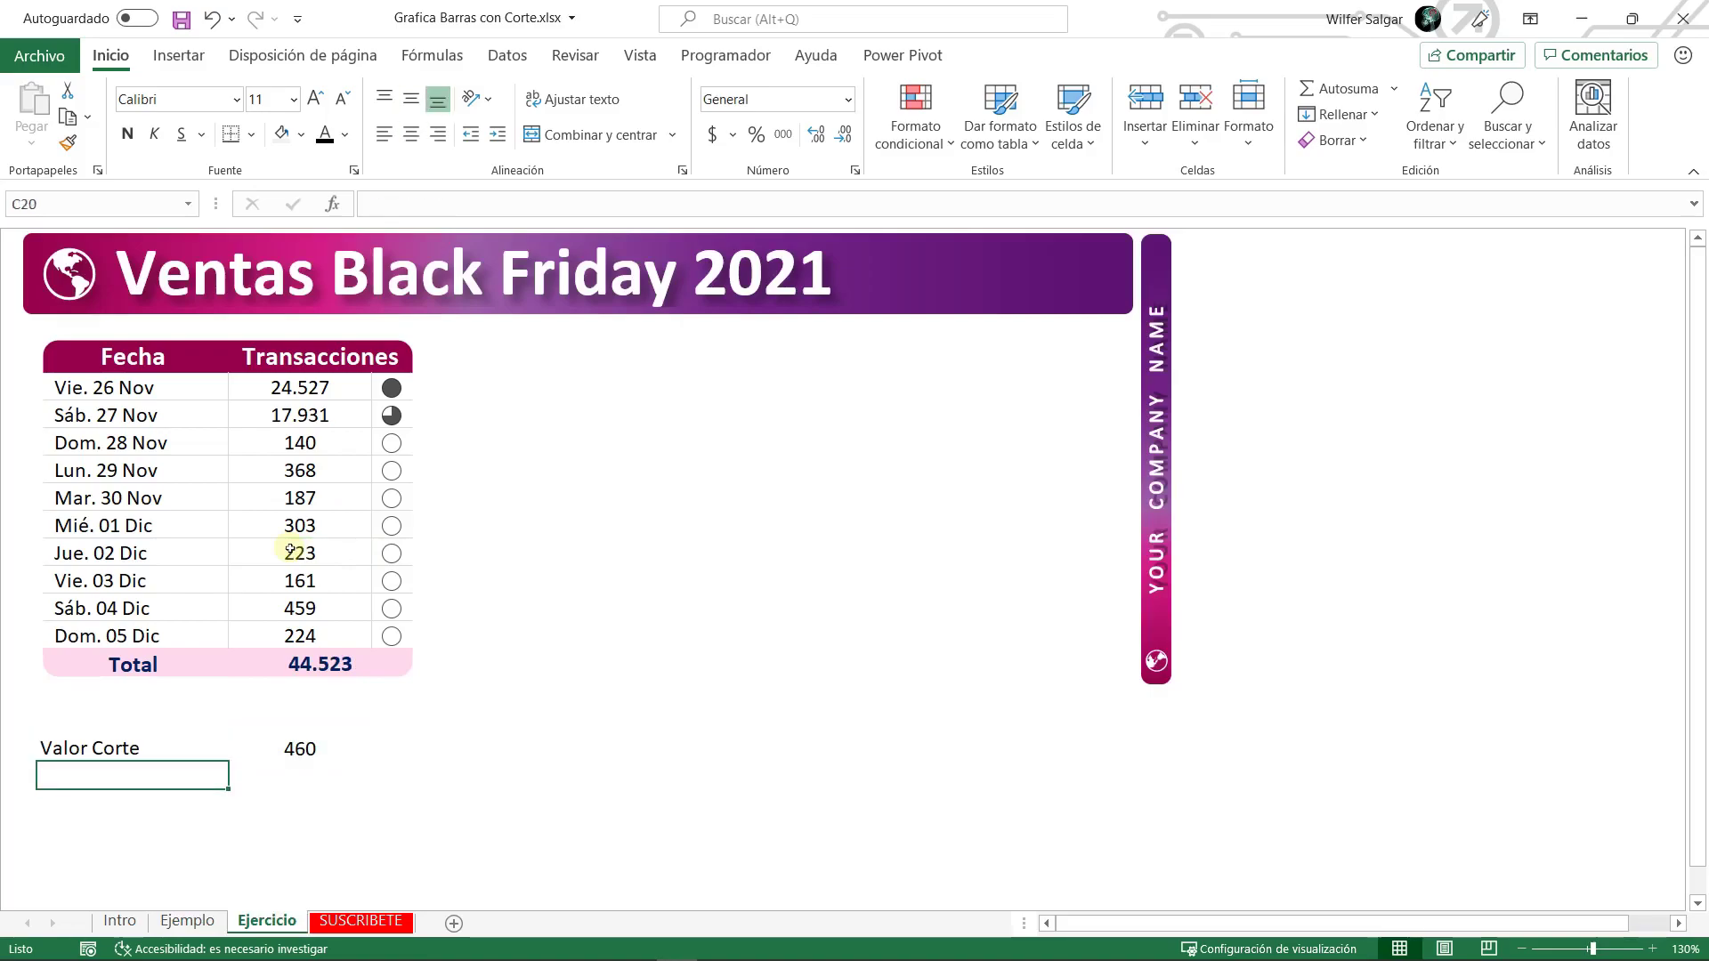
{"action": "type", "text": "Tamo"}
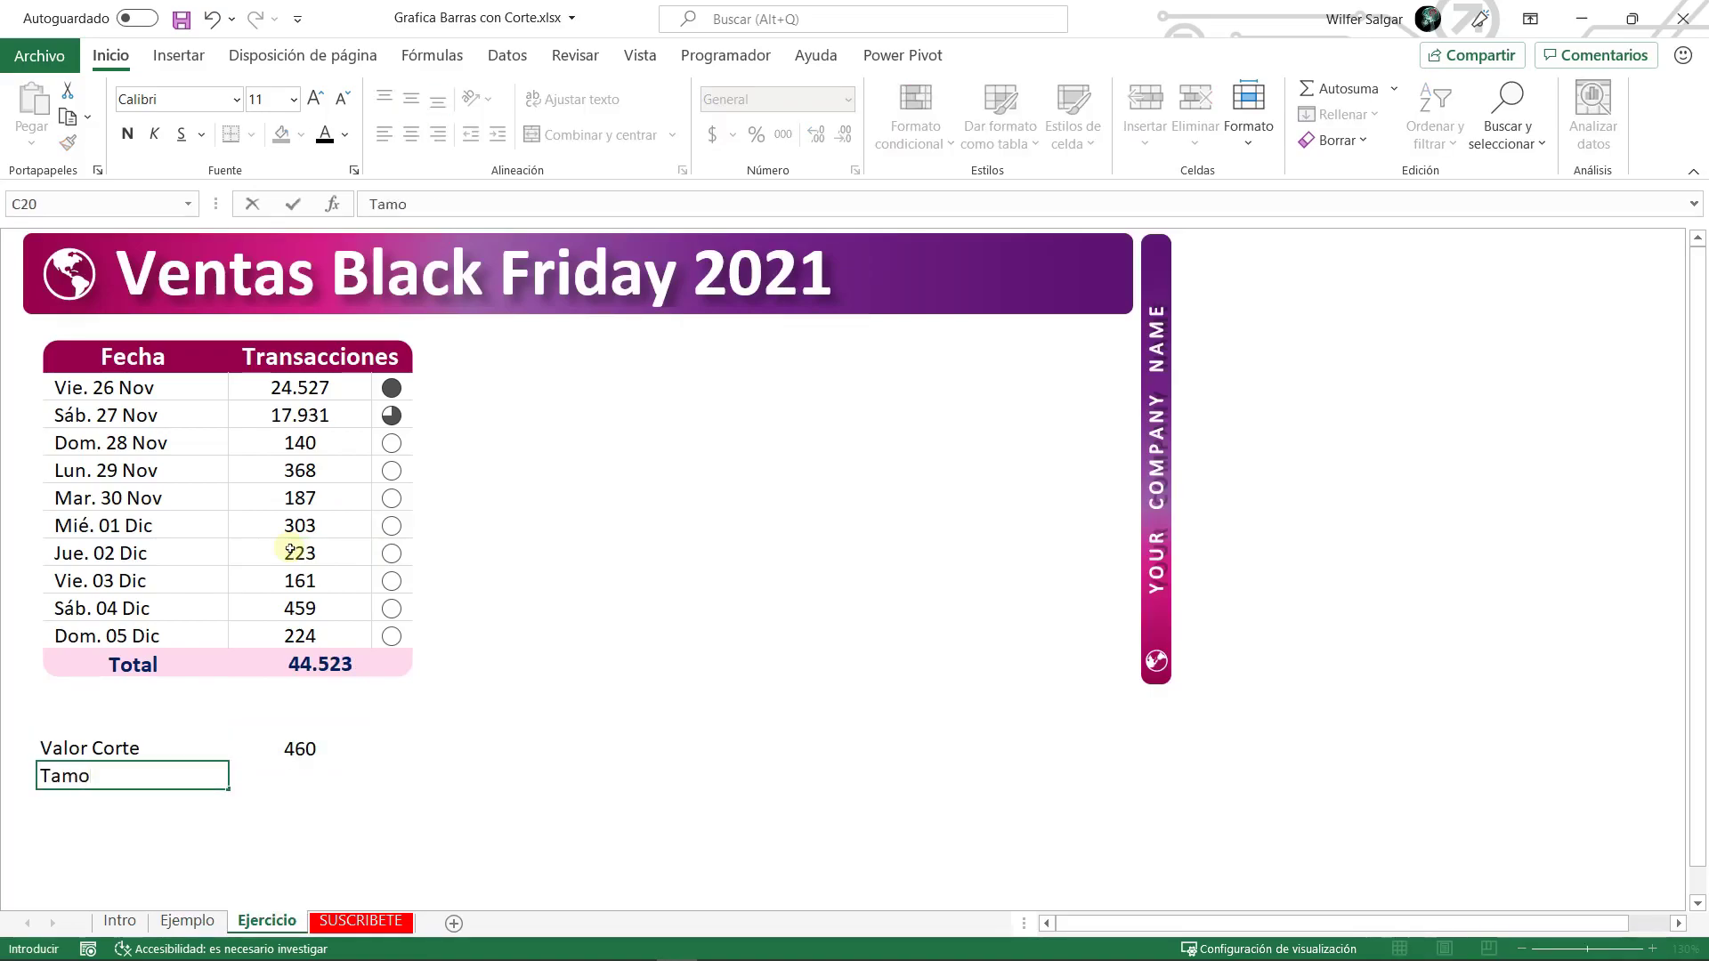
{"action": "type", "text": "año Adicional"}
{"action": "key", "text": "Return"}
- Calculate the additional size in cell D20 as half of the cut value with the formula =D19*50%
{"action": "key", "text": "Up"}
{"action": "key", "text": "Right"}
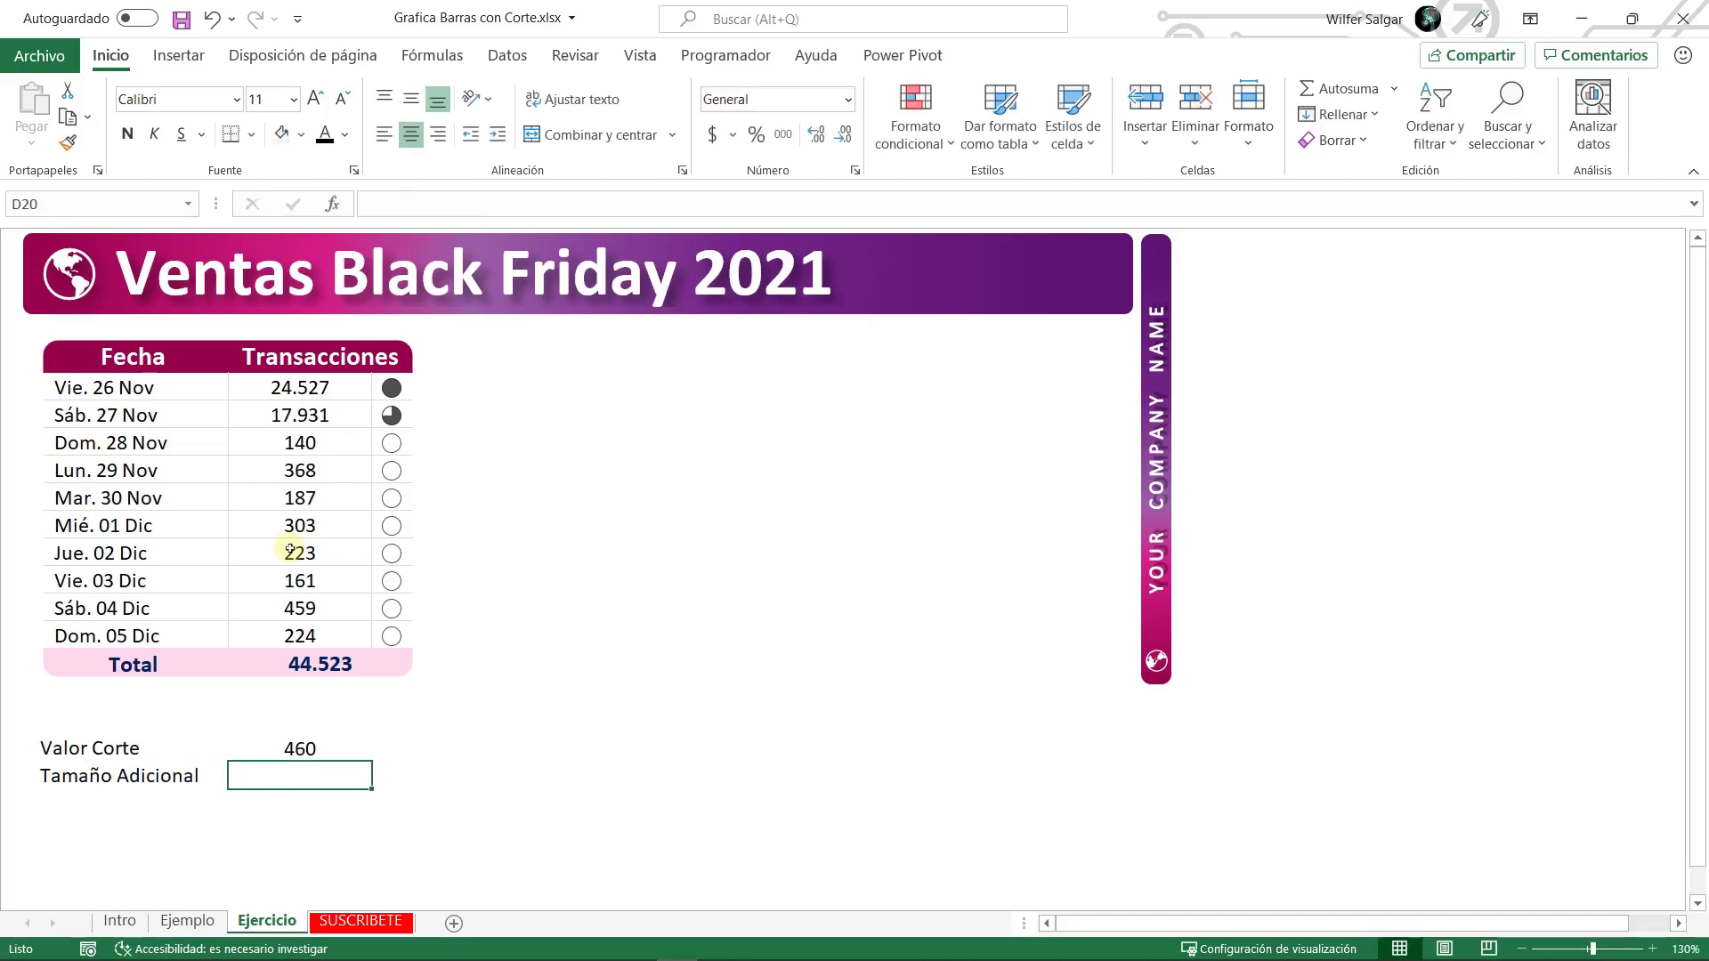
{"action": "type", "text": "="}
{"action": "key", "text": "Up"}
{"action": "type", "text": "*50"}
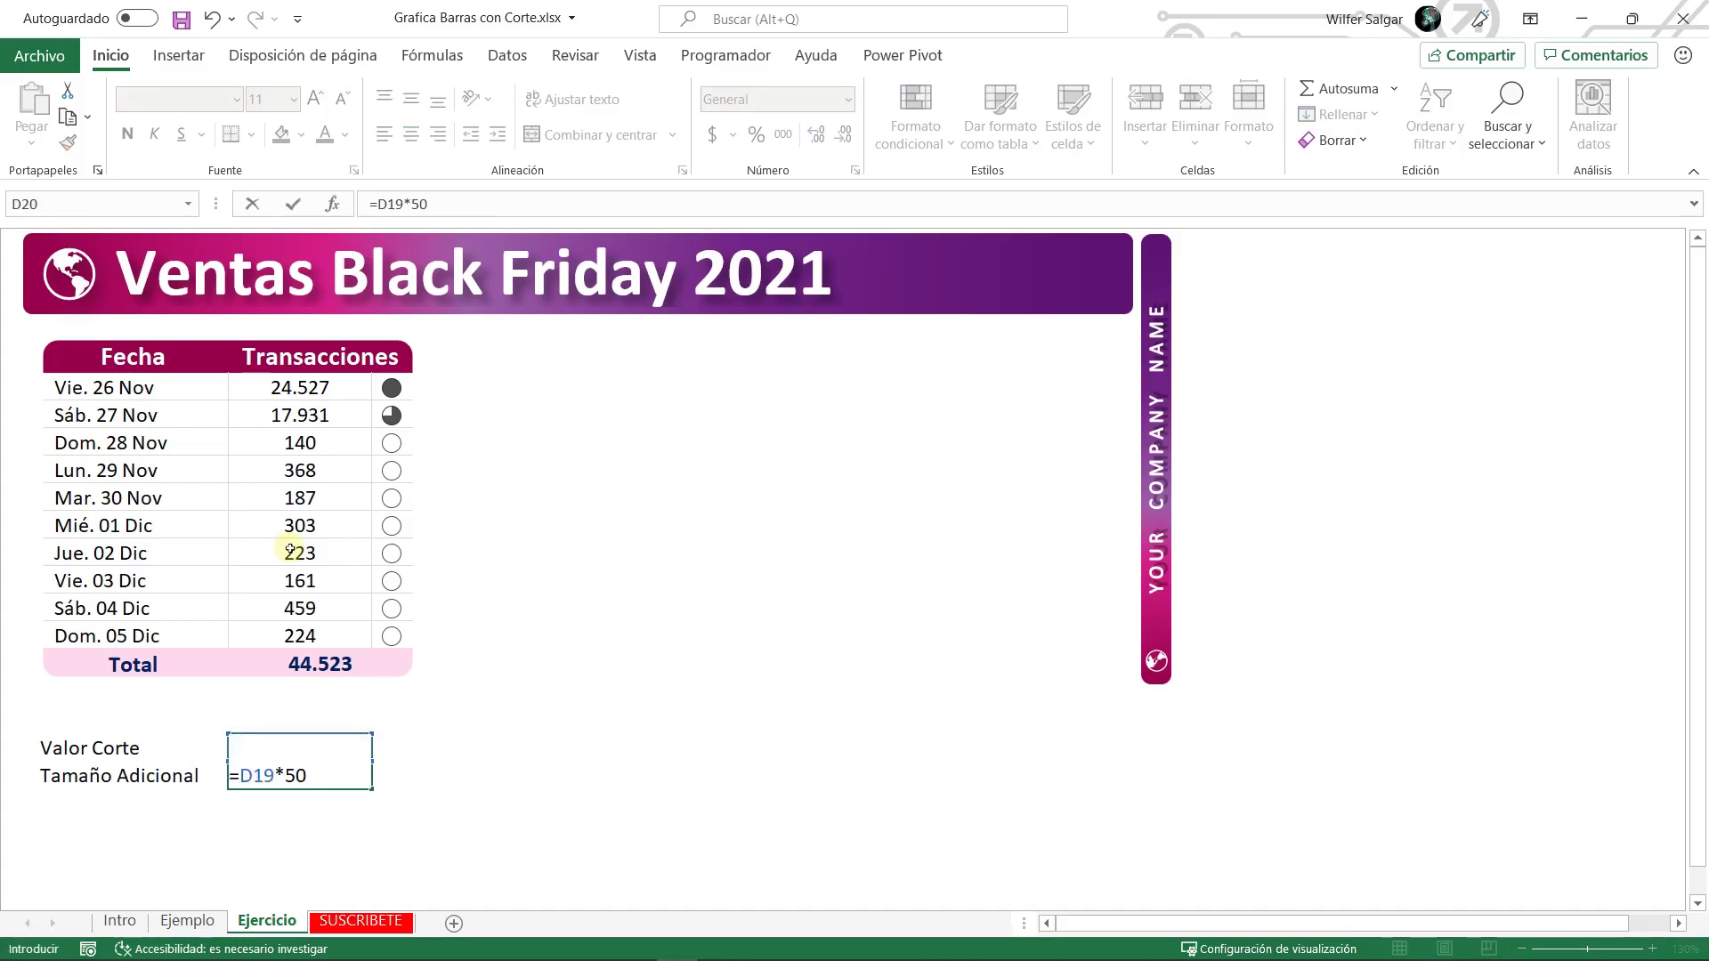
{"action": "type", "text": "%"}
{"action": "key", "text": "Return"}
{"action": "key", "text": "Up"}
{"action": "key", "text": "Up"}
{"action": "key", "text": "Left"}
{"action": "key", "text": "shift+Right"}
{"action": "key", "text": "Right"}
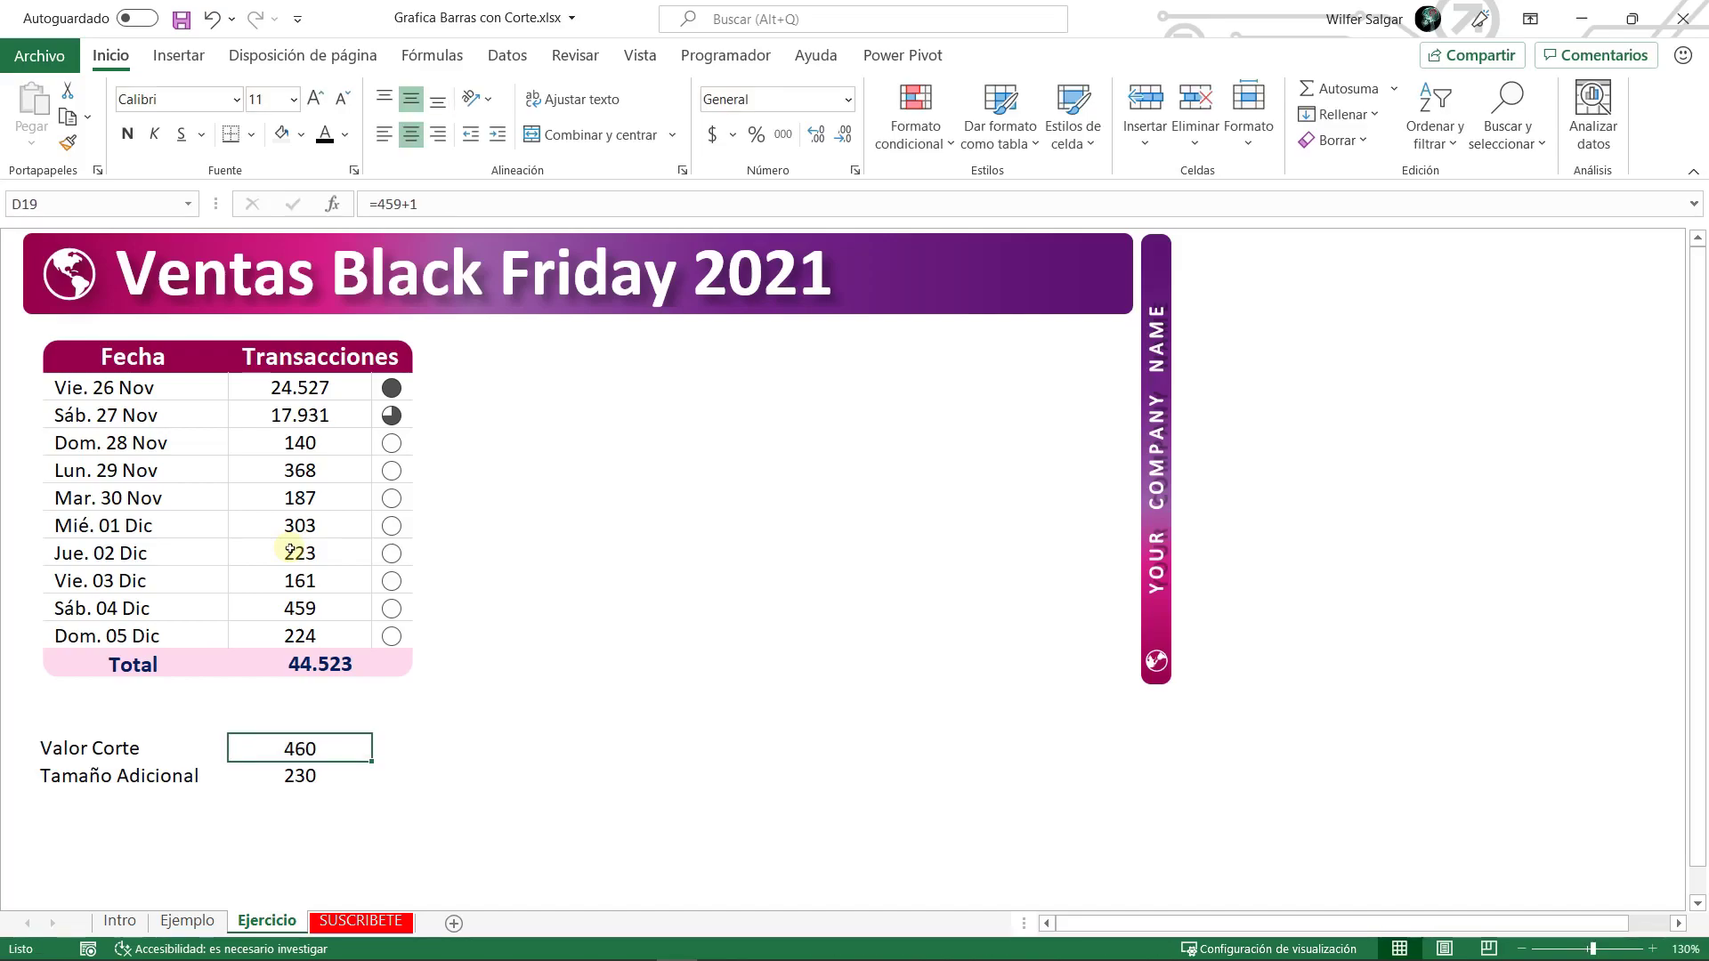
- On the Ejemplo sheet, inspect the series that make up the chart's Vie. 26 Nov bar
{"action": "key", "text": "ctrl+Page_Up"}
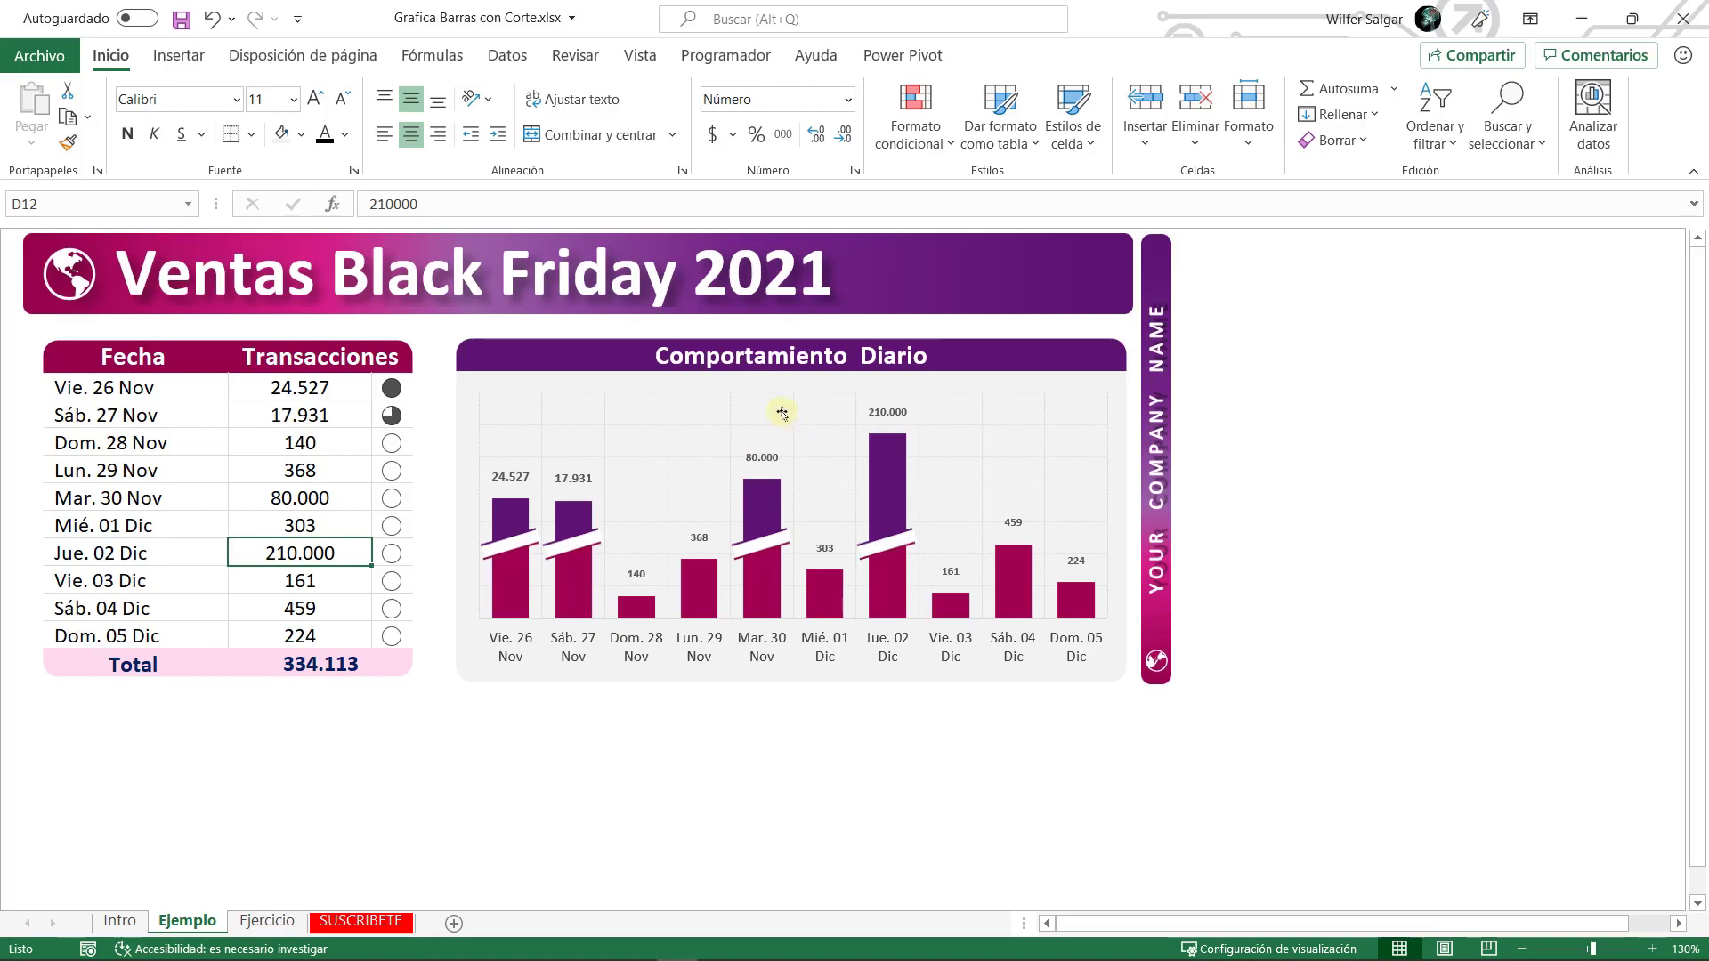
{"action": "mouse_move", "coordinate": [507, 590]}
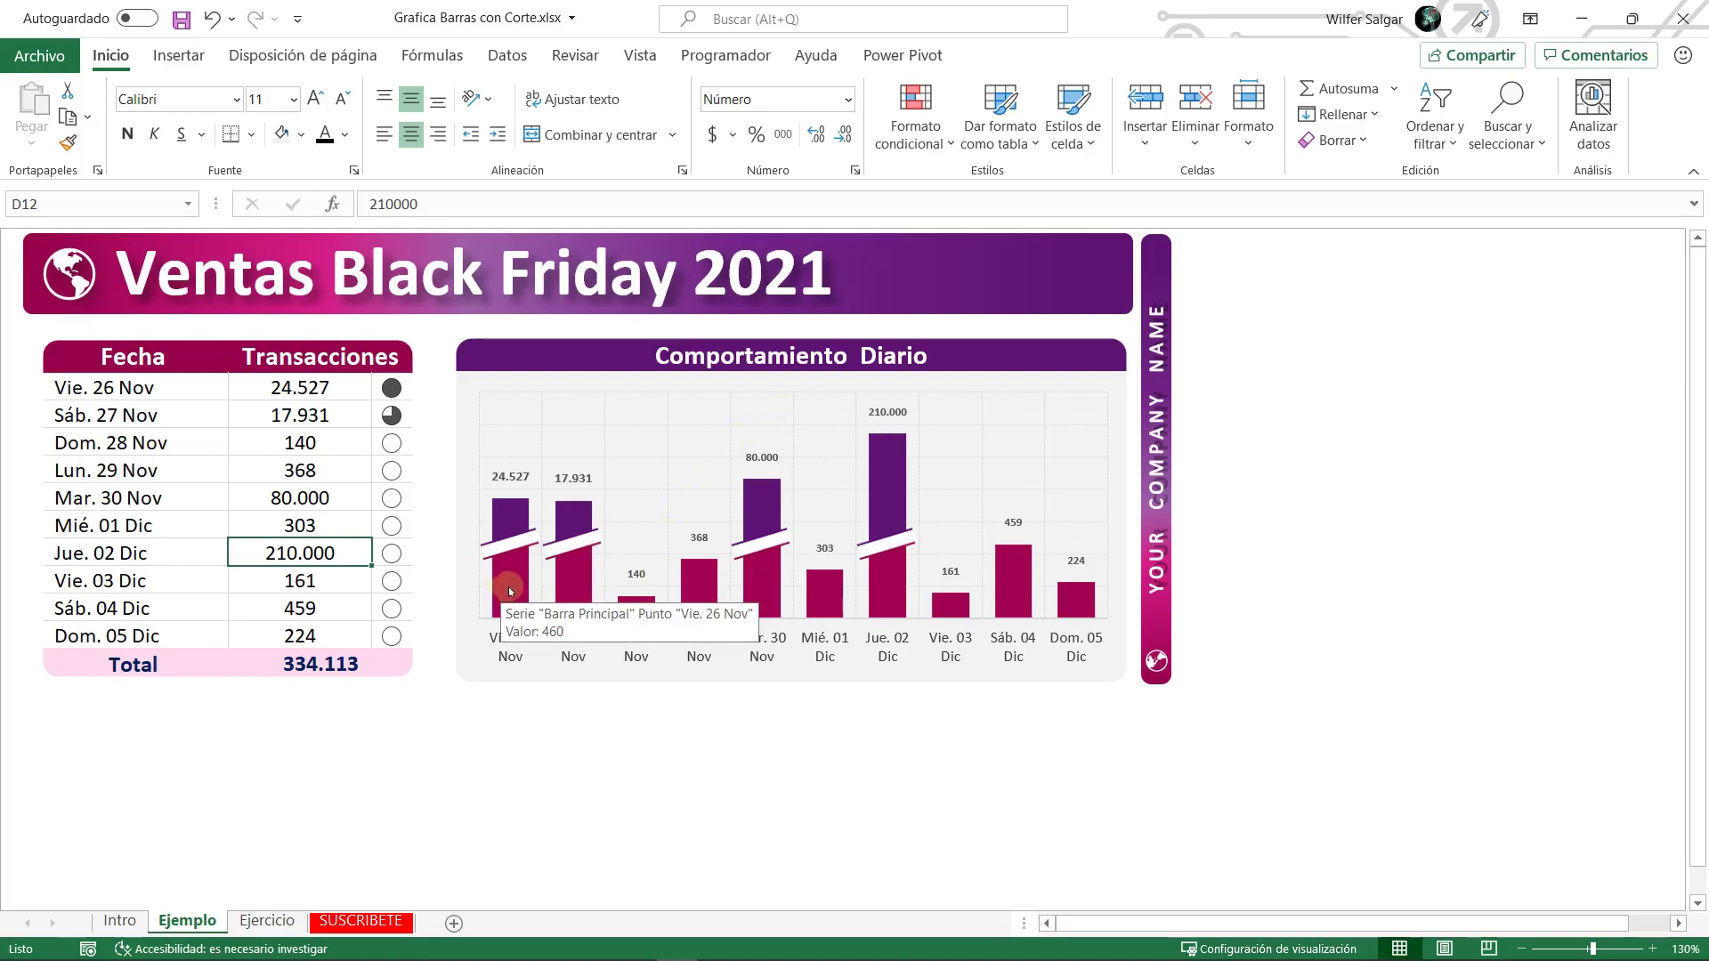
{"action": "mouse_move", "coordinate": [505, 547]}
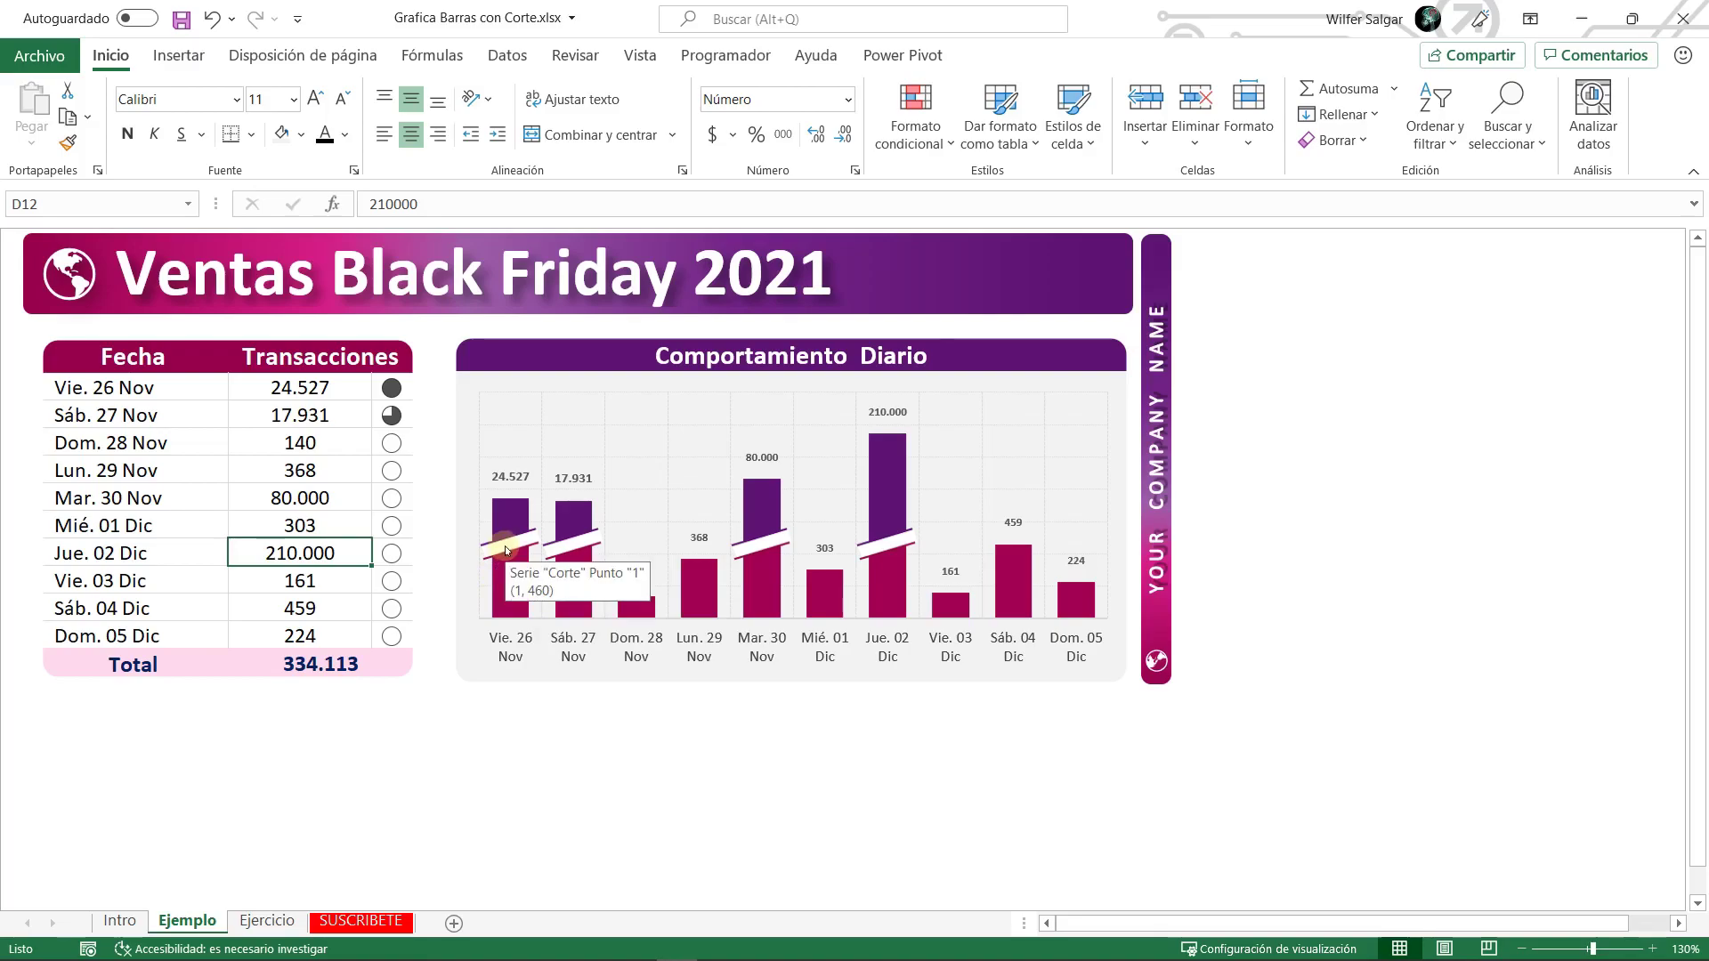
{"action": "mouse_move", "coordinate": [514, 515]}
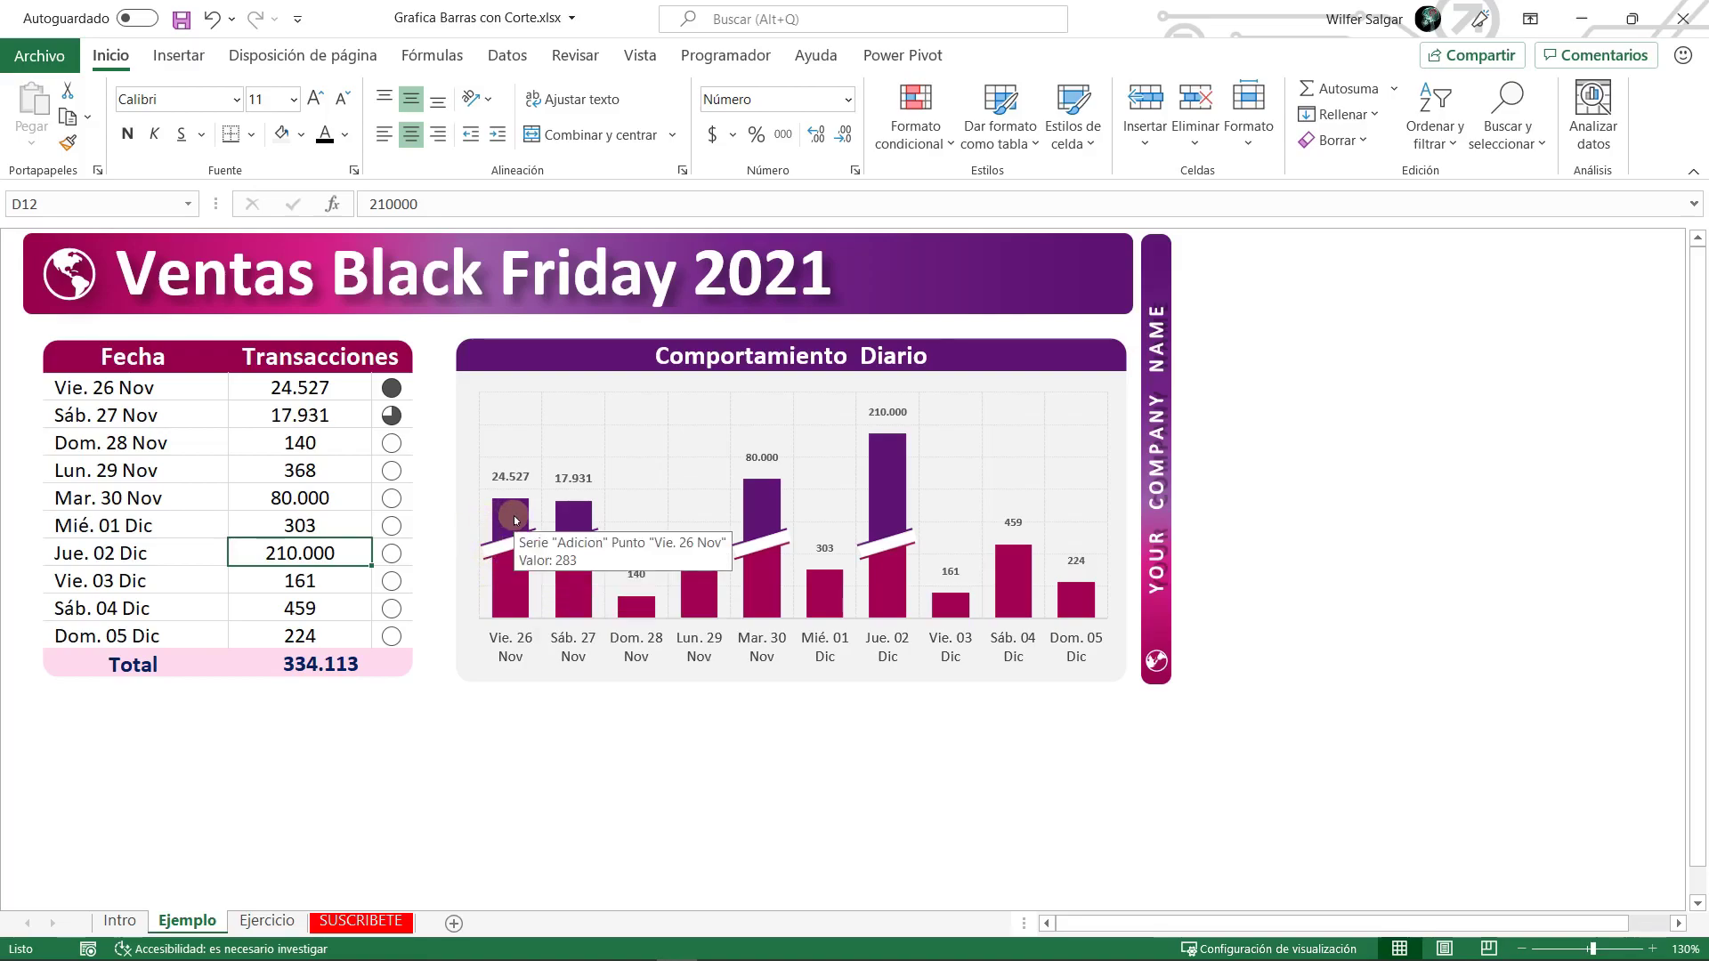
- On the Ejercicio sheet, enter the headers Barra Inicial, Corte, Adicion and Etiqueta in cells G5 to J5
{"action": "mouse_move", "coordinate": [509, 481]}
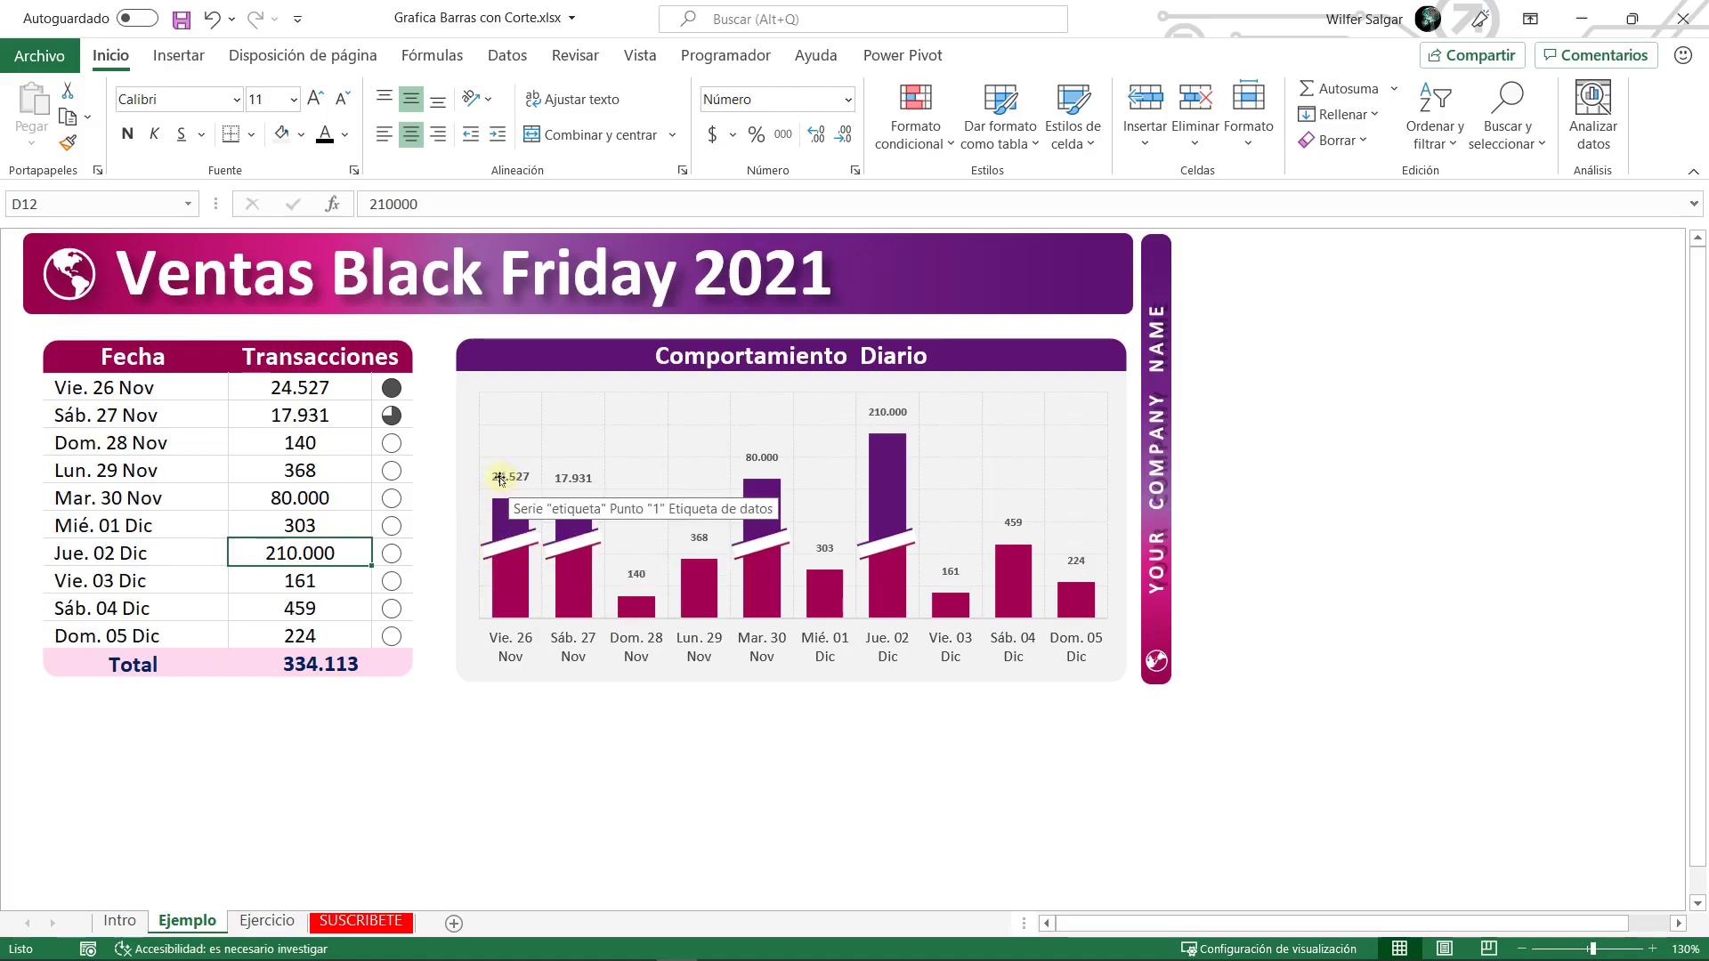
{"action": "key", "text": "ctrl+Page_Down"}
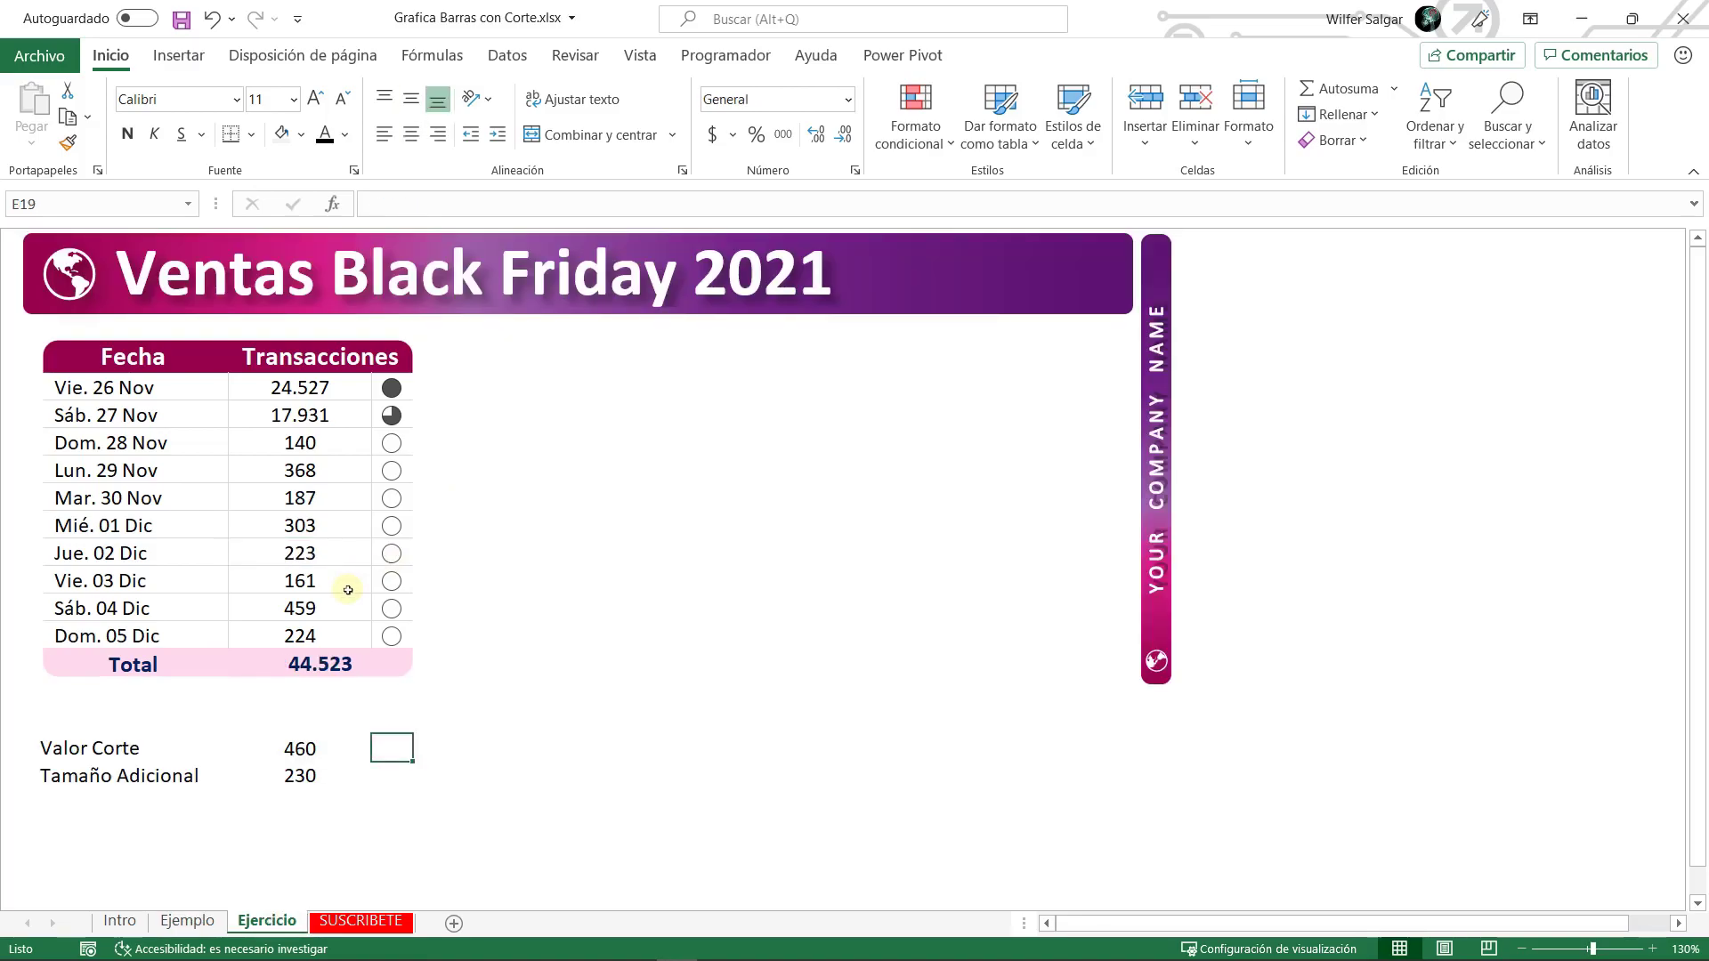
{"action": "left_click", "coordinate": [525, 360]}
{"action": "left_click", "coordinate": [594, 361]}
{"action": "type", "text": "B"}
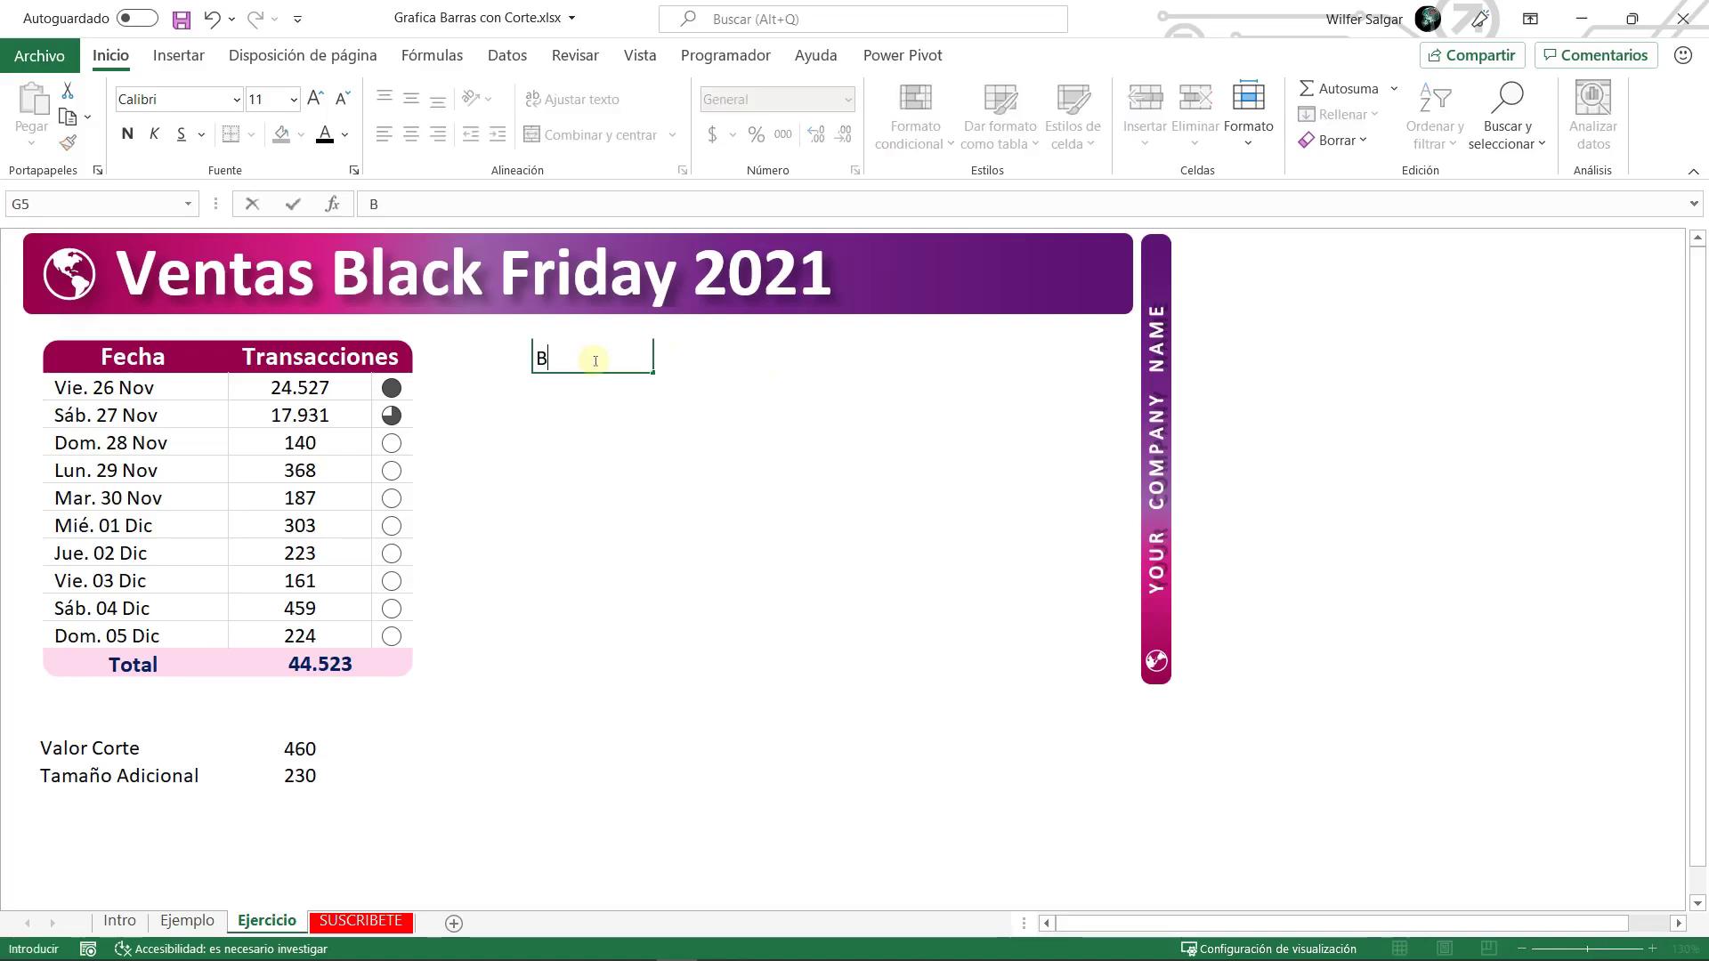
{"action": "type", "text": "arra Inicial"}
{"action": "key", "text": "Tab"}
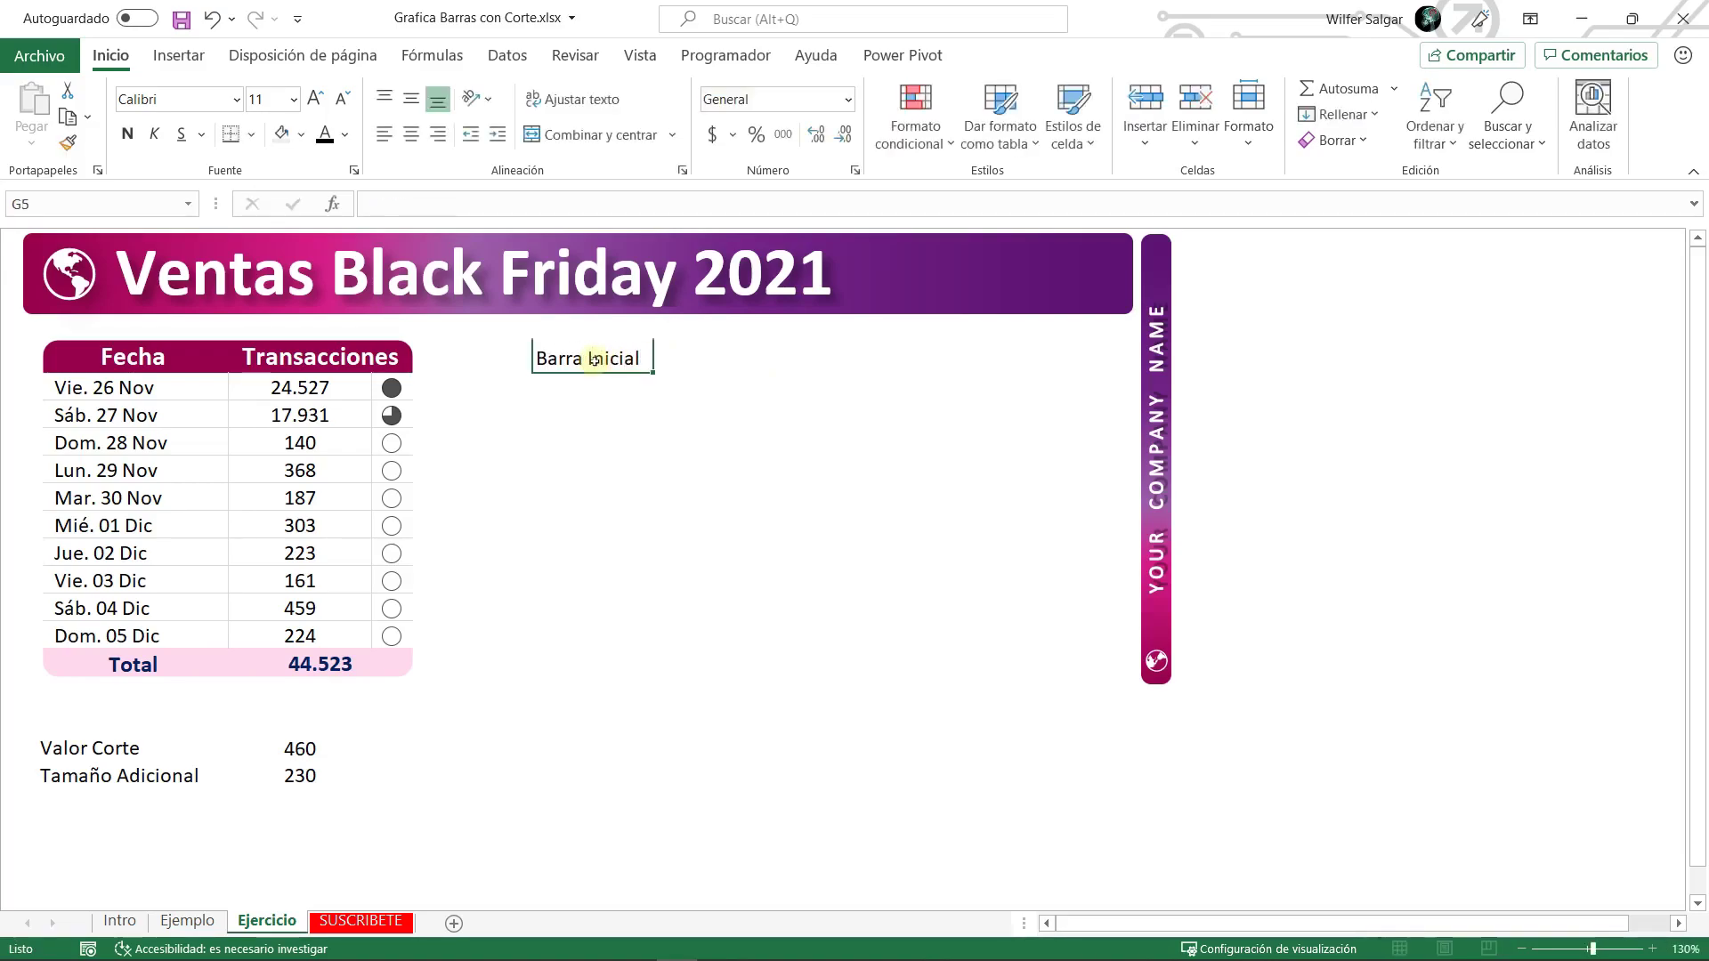
{"action": "type", "text": "Corte"}
{"action": "key", "text": "Tab"}
{"action": "type", "text": "Adicion"}
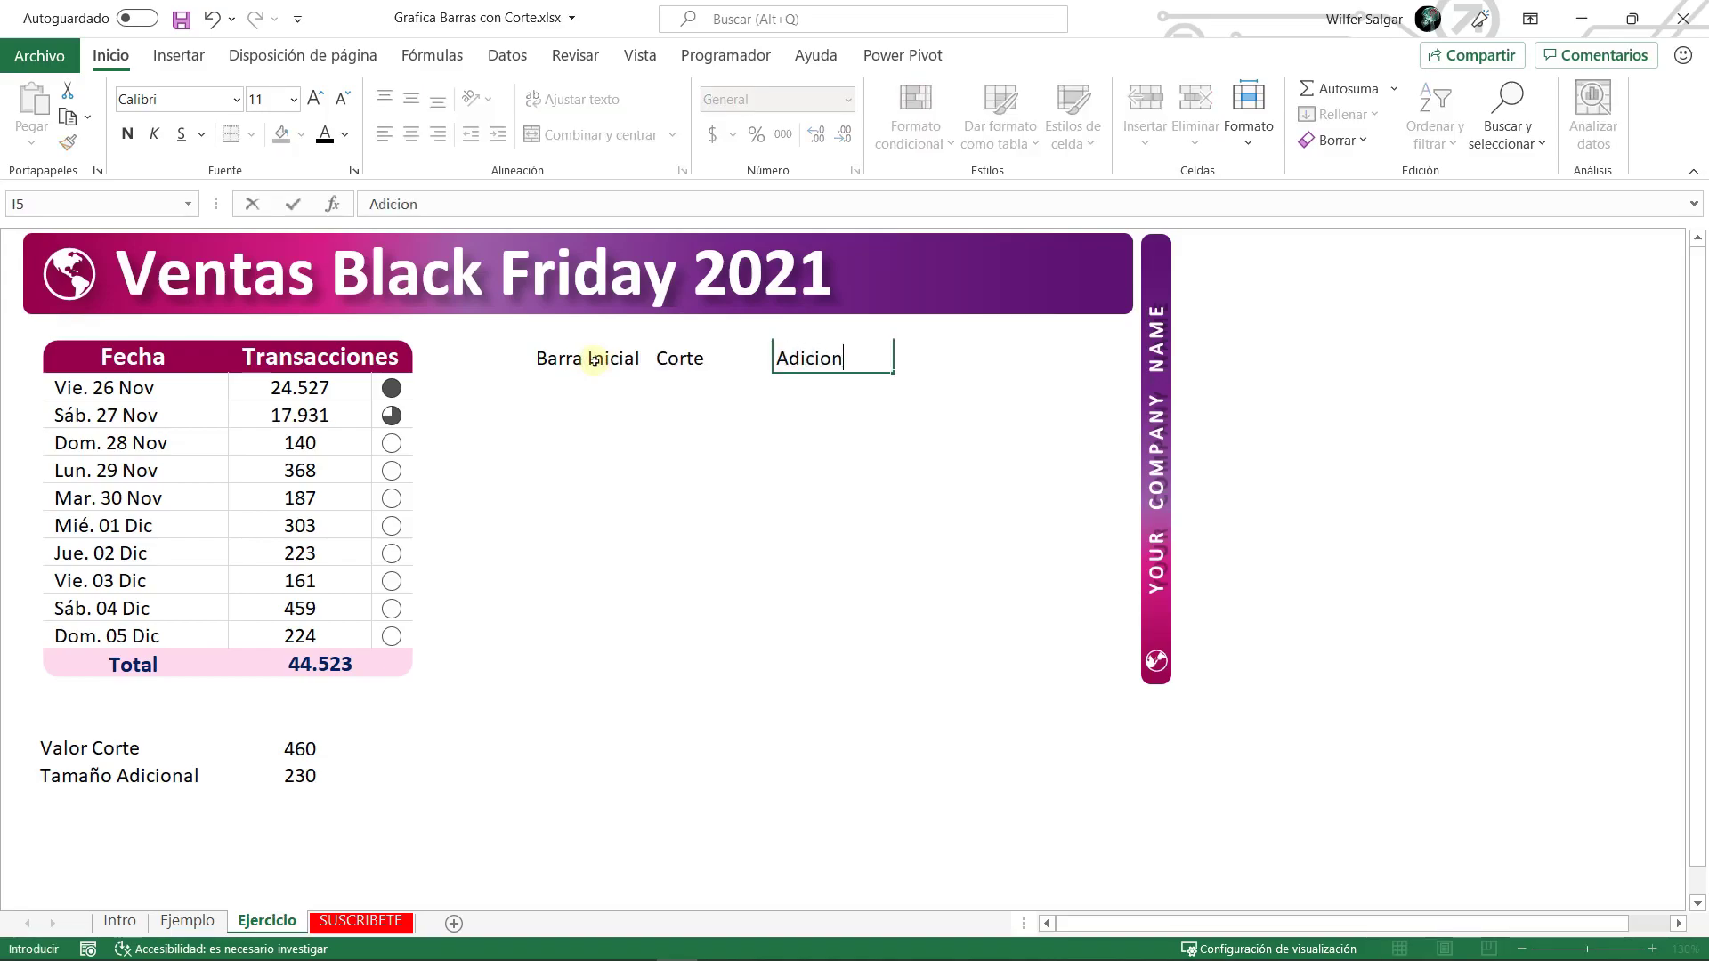
{"action": "key", "text": "Tab"}
{"action": "type", "text": "Etiqueta"}
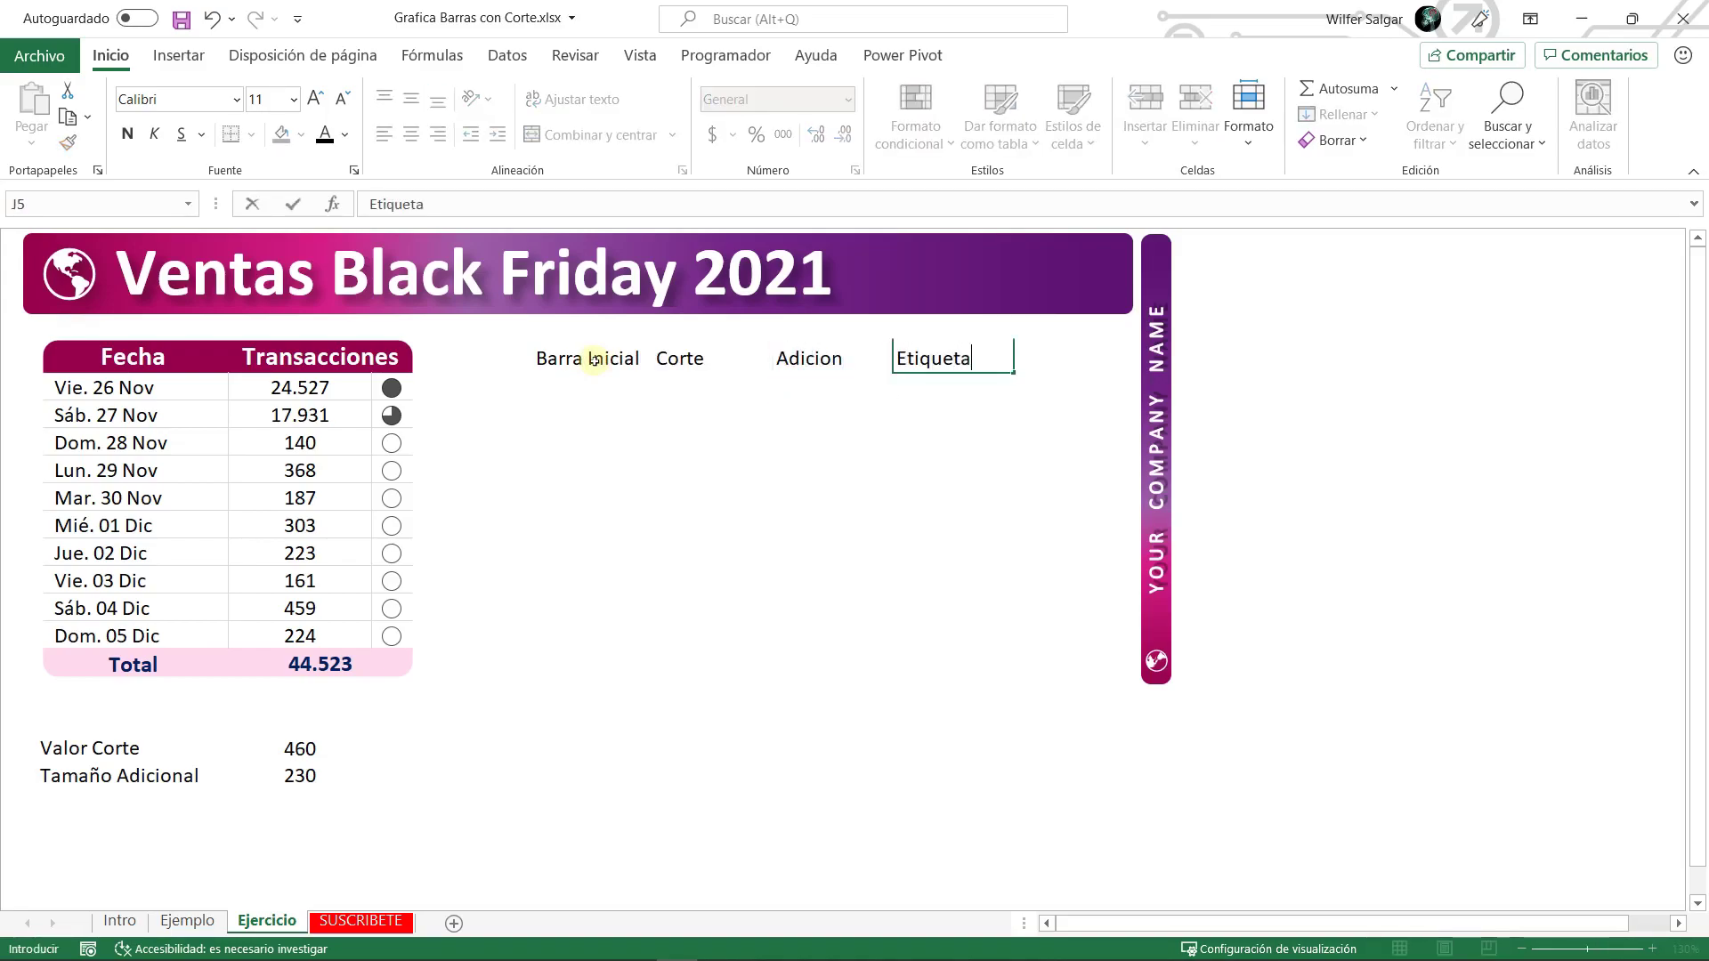
{"action": "key", "text": "Return"}
- In cell G6, under Barra Inicial, enter the formula =SI(D6>$D$19;$D$19;D6) to cap the transactions at the cut value
{"action": "key", "text": "Left"}
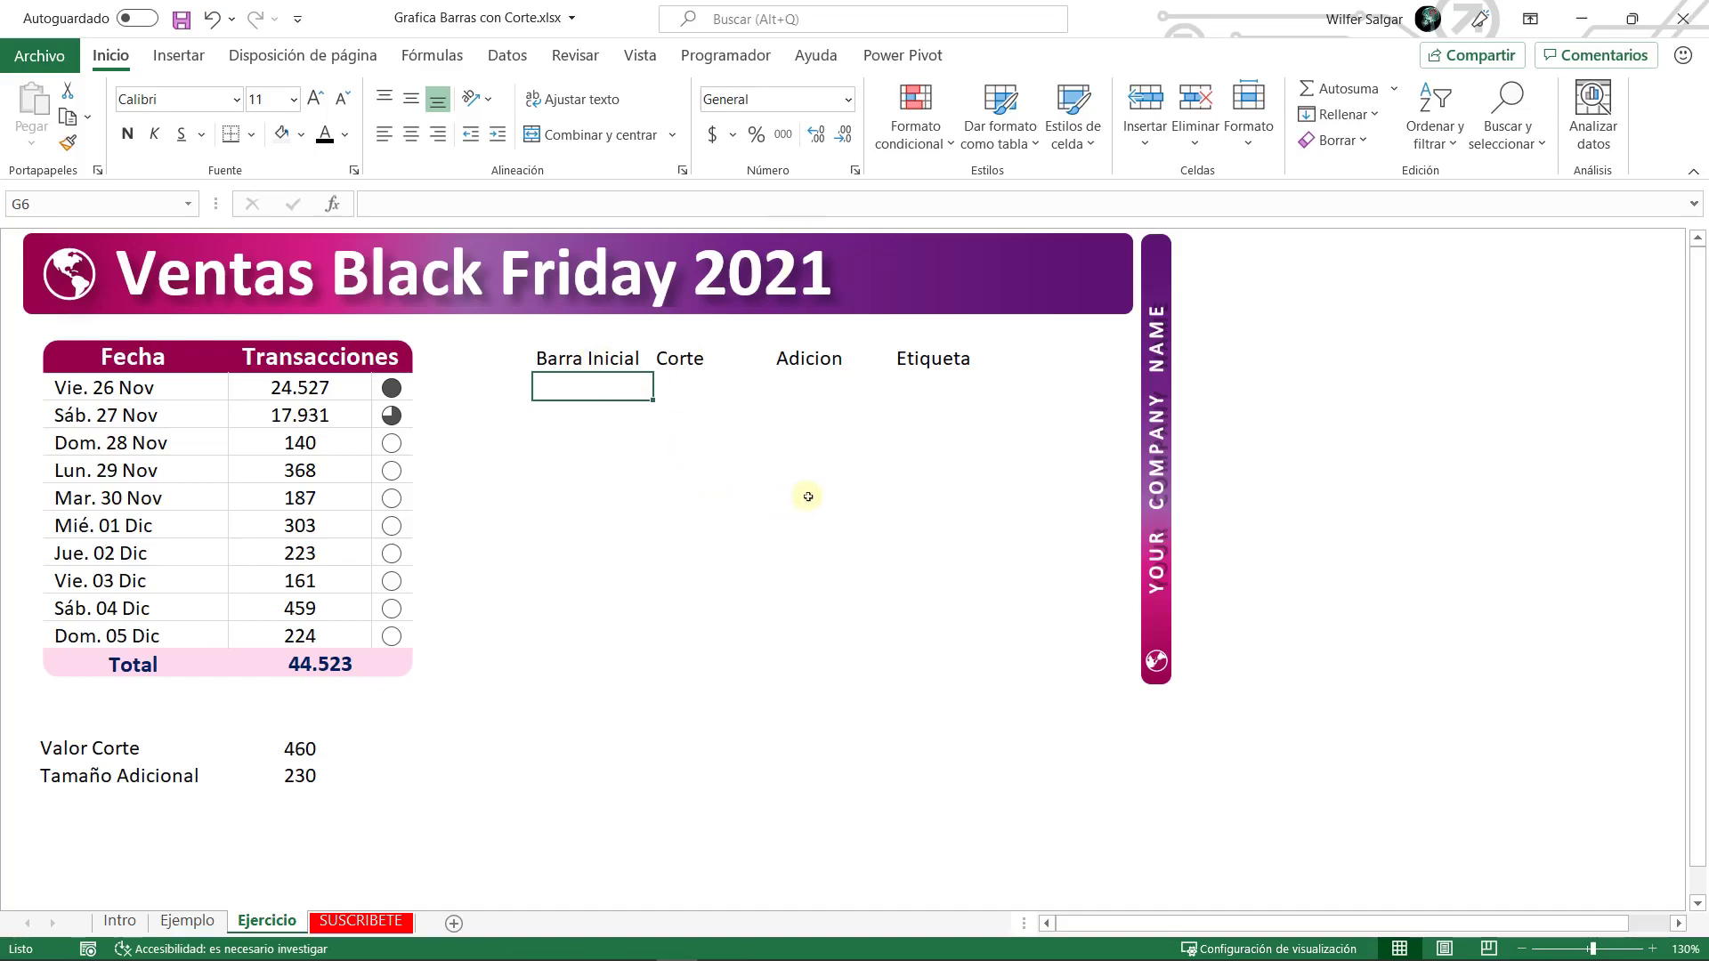
{"action": "type", "text": "=SI("}
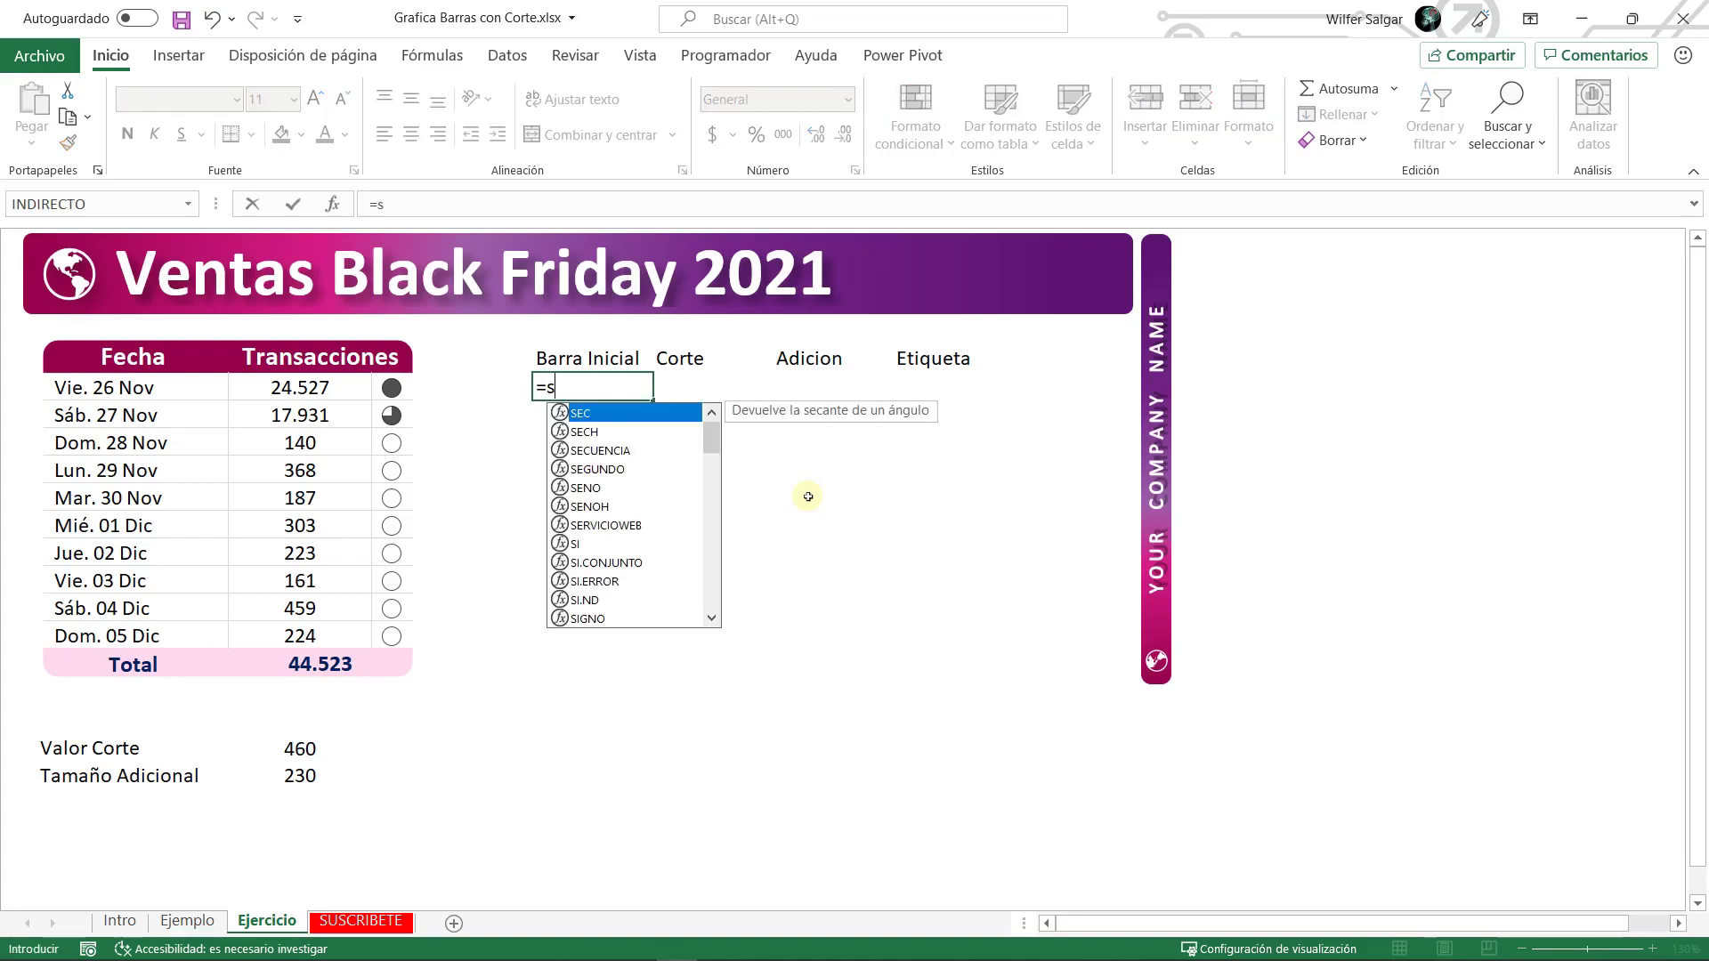
{"action": "left_click", "coordinate": [329, 387]}
{"action": "type", "text": ">"}
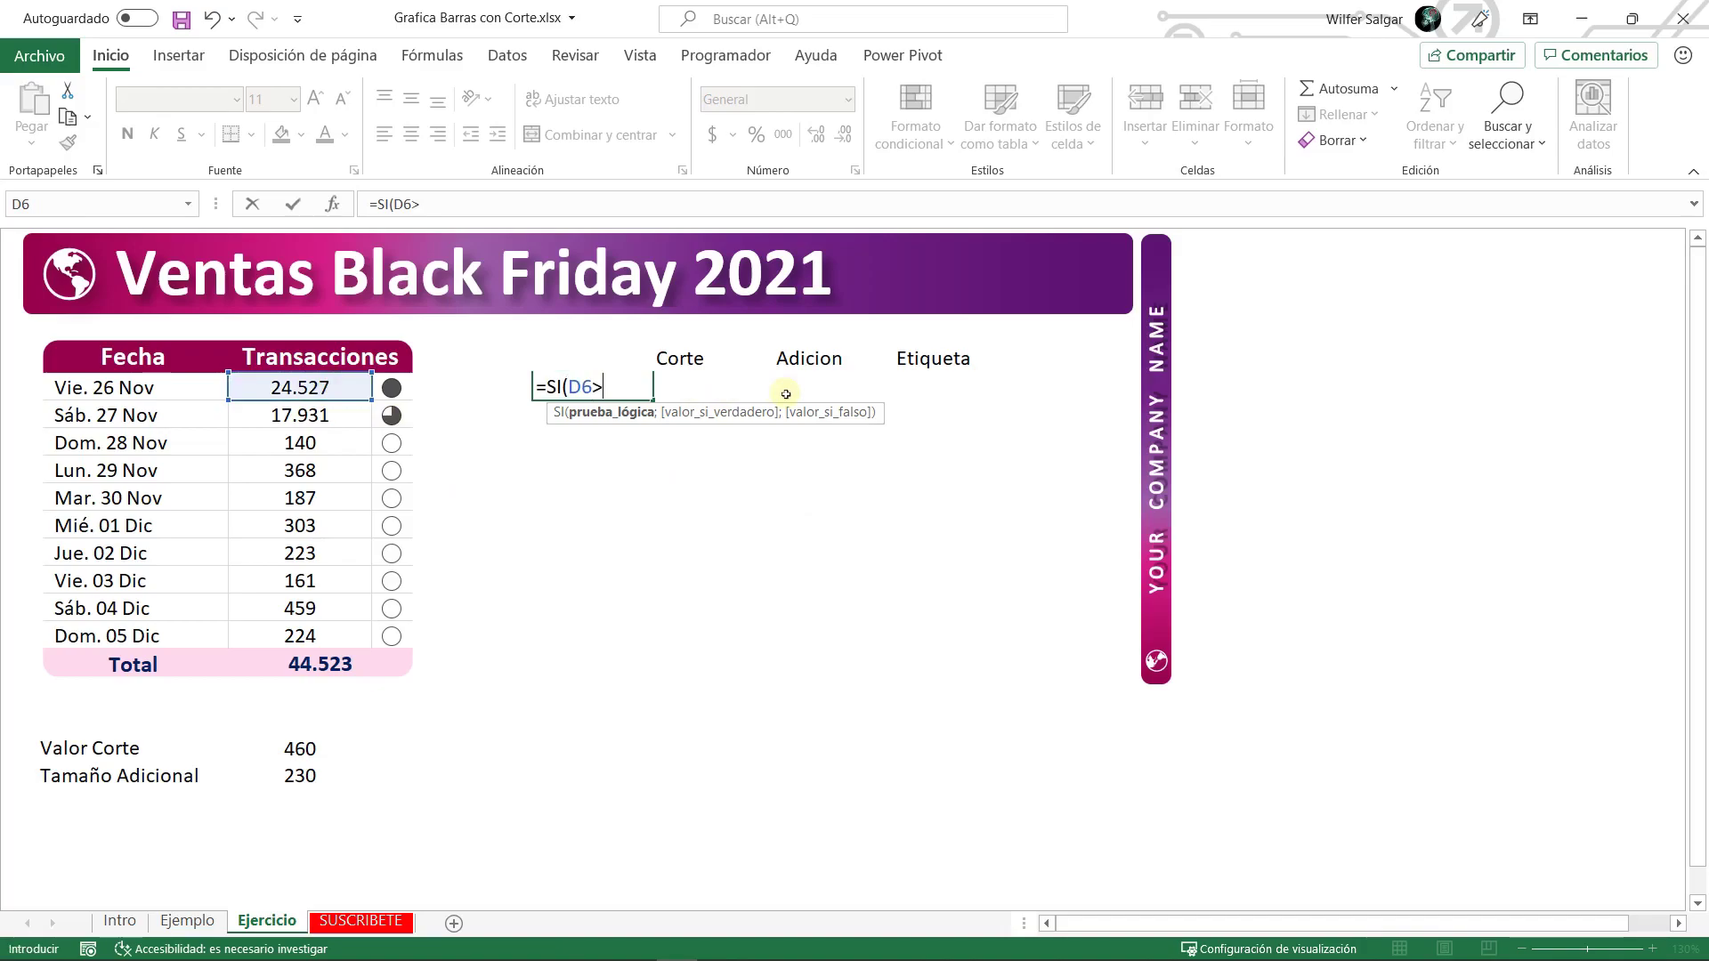
{"action": "left_click", "coordinate": [303, 748]}
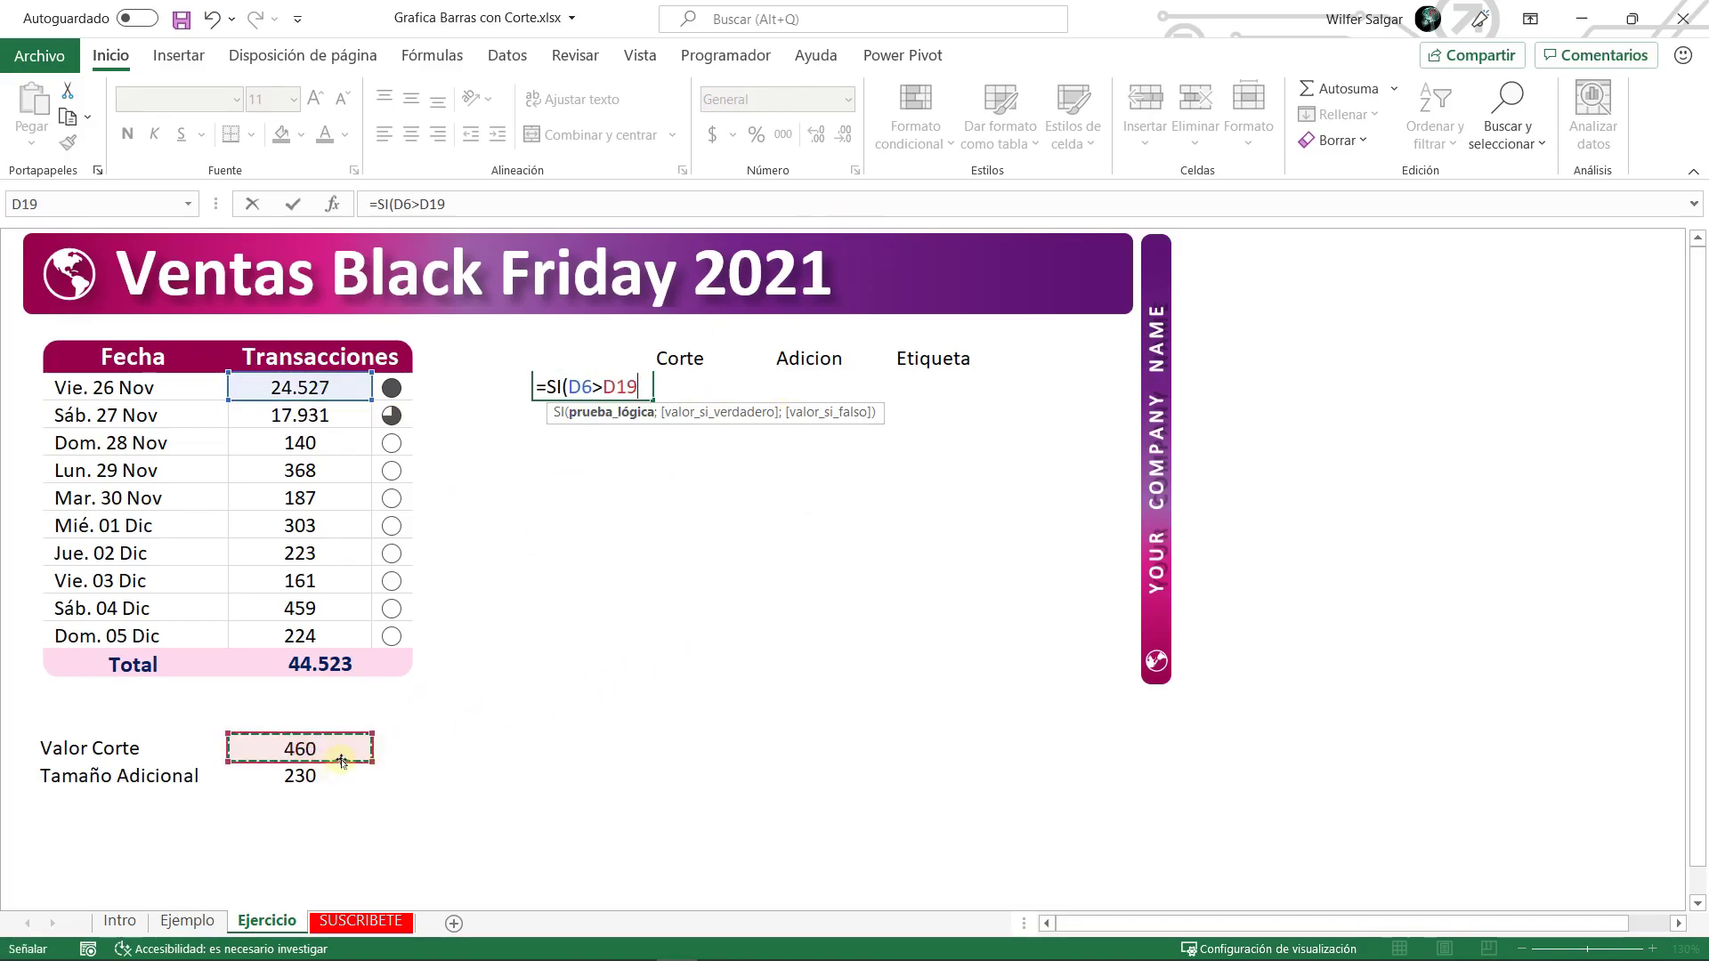
{"action": "key", "text": "F4"}
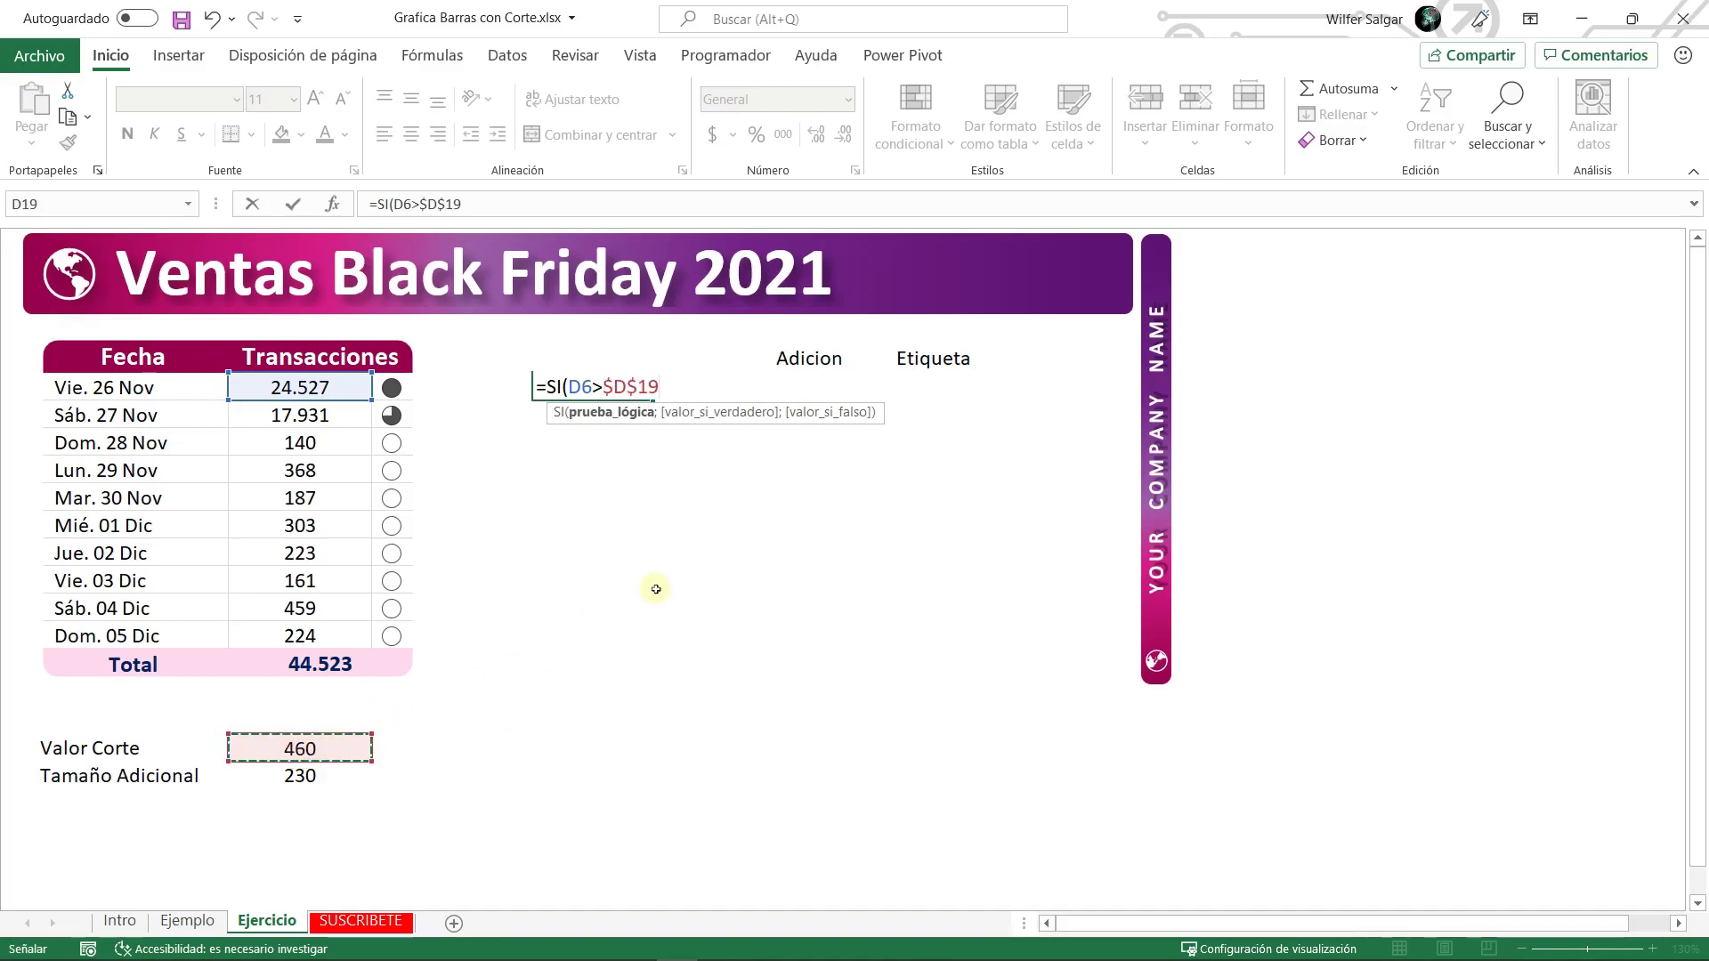
{"action": "type", "text": ";"}
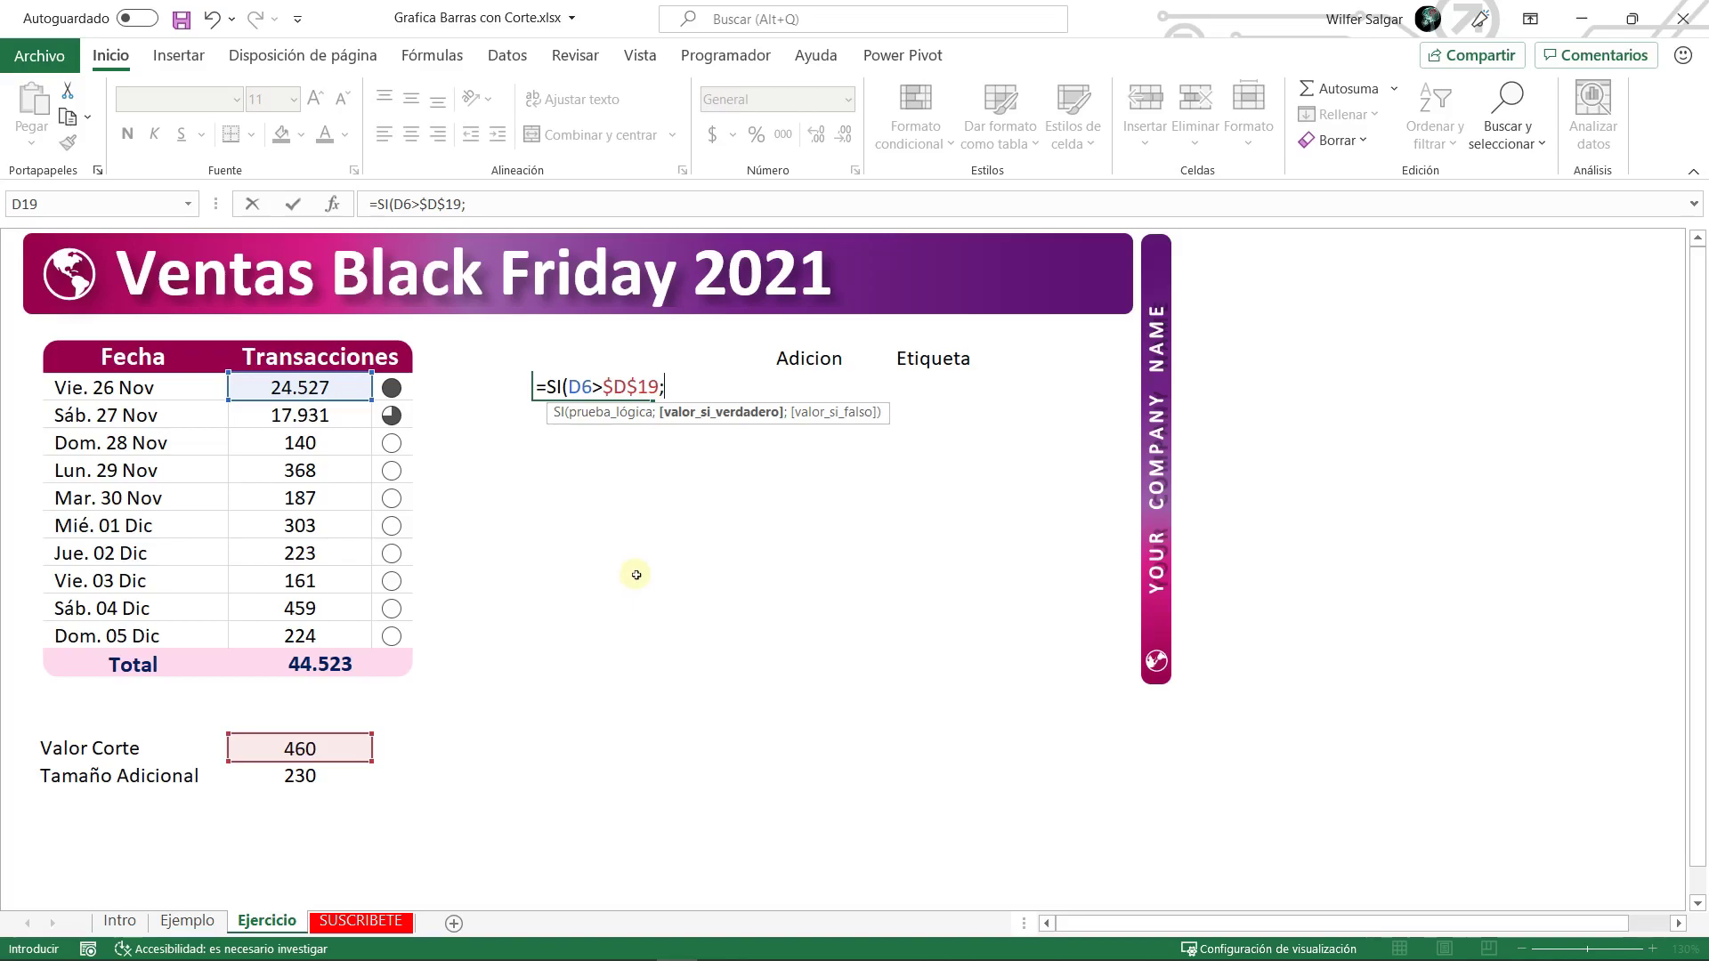
{"action": "left_click", "coordinate": [315, 756]}
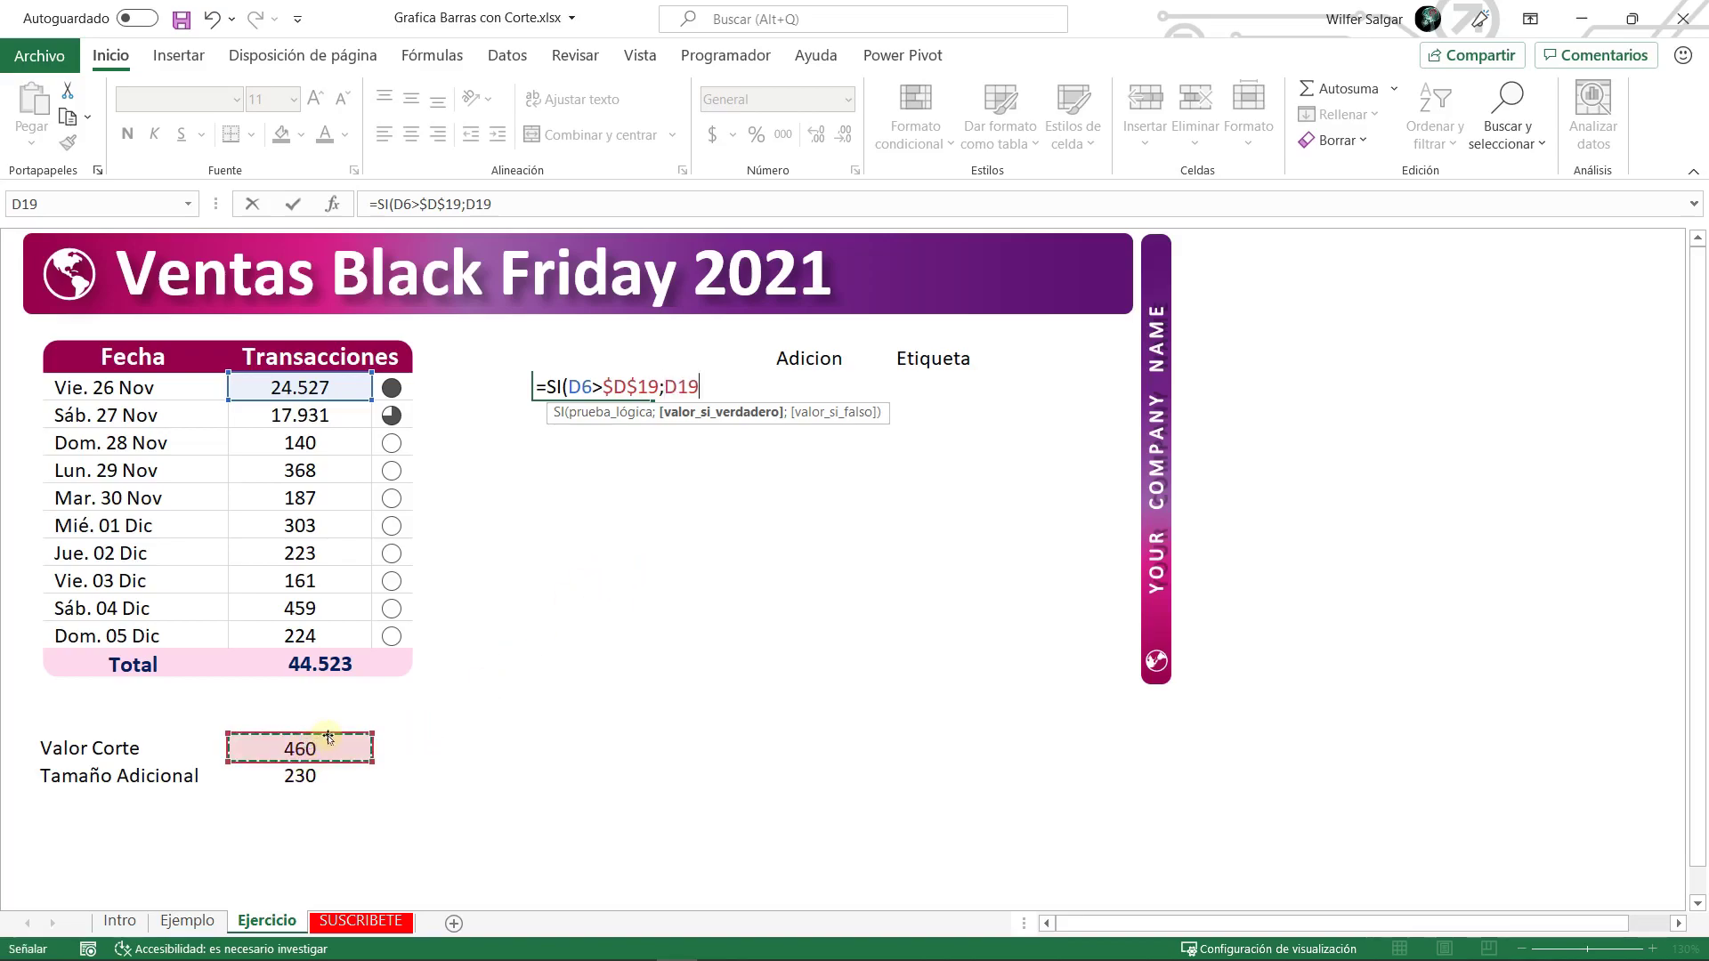
{"action": "key", "text": "F4"}
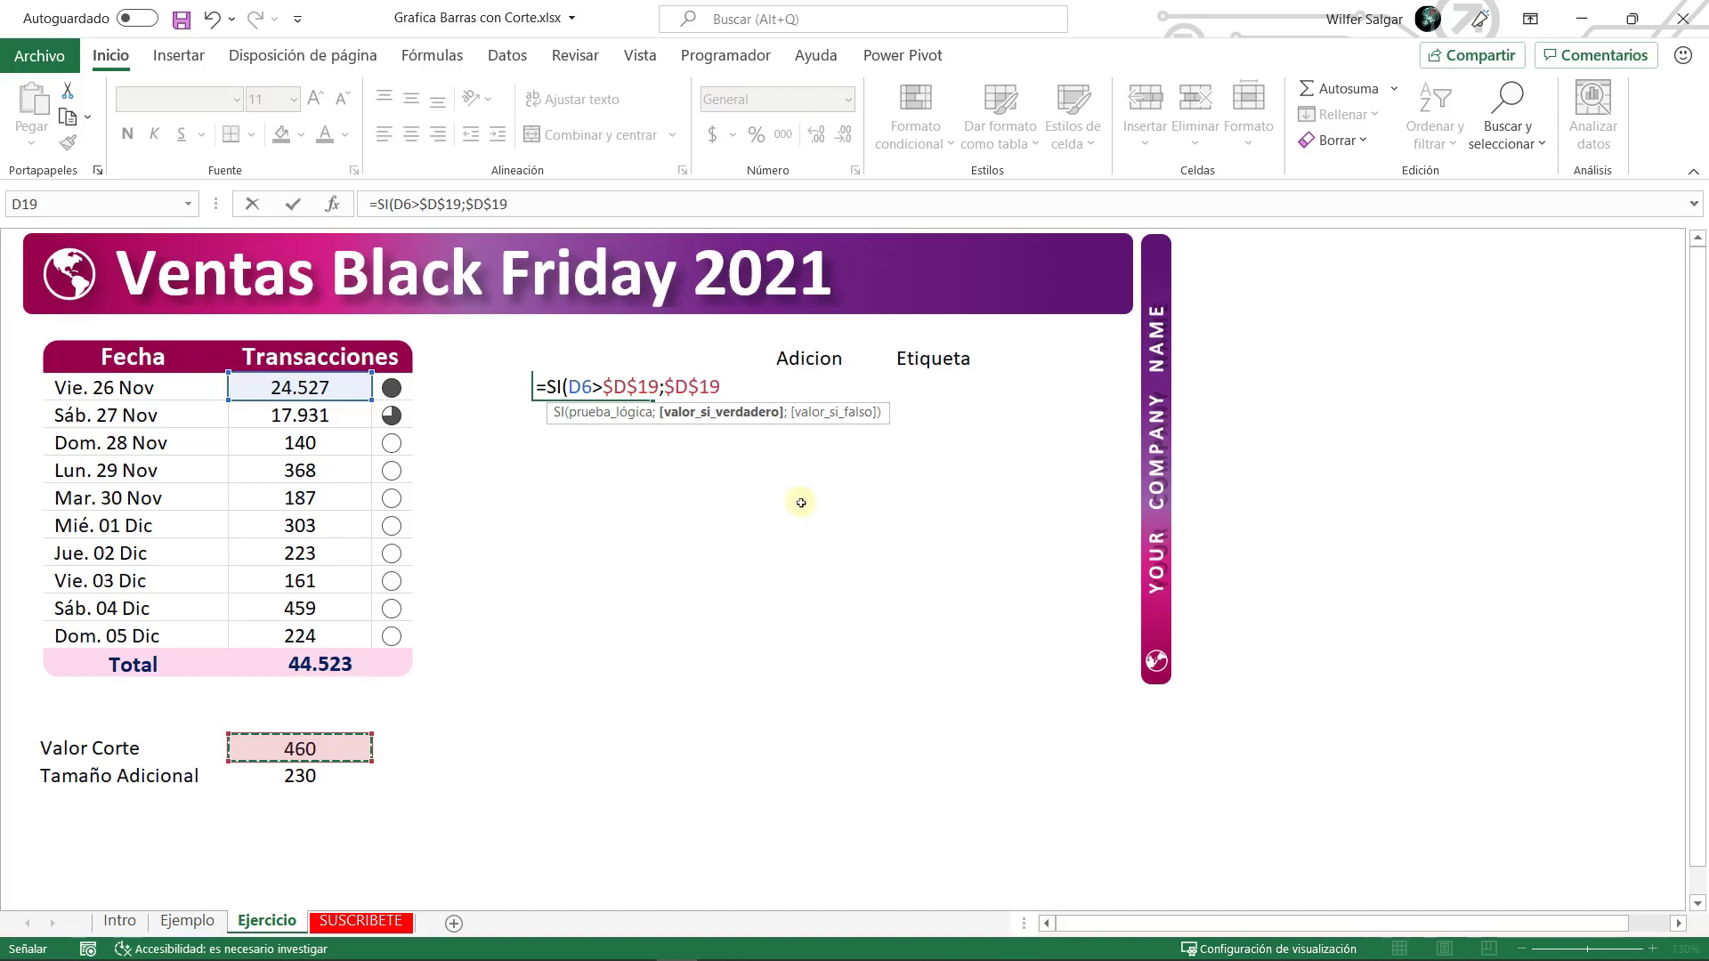
{"action": "type", "text": ";"}
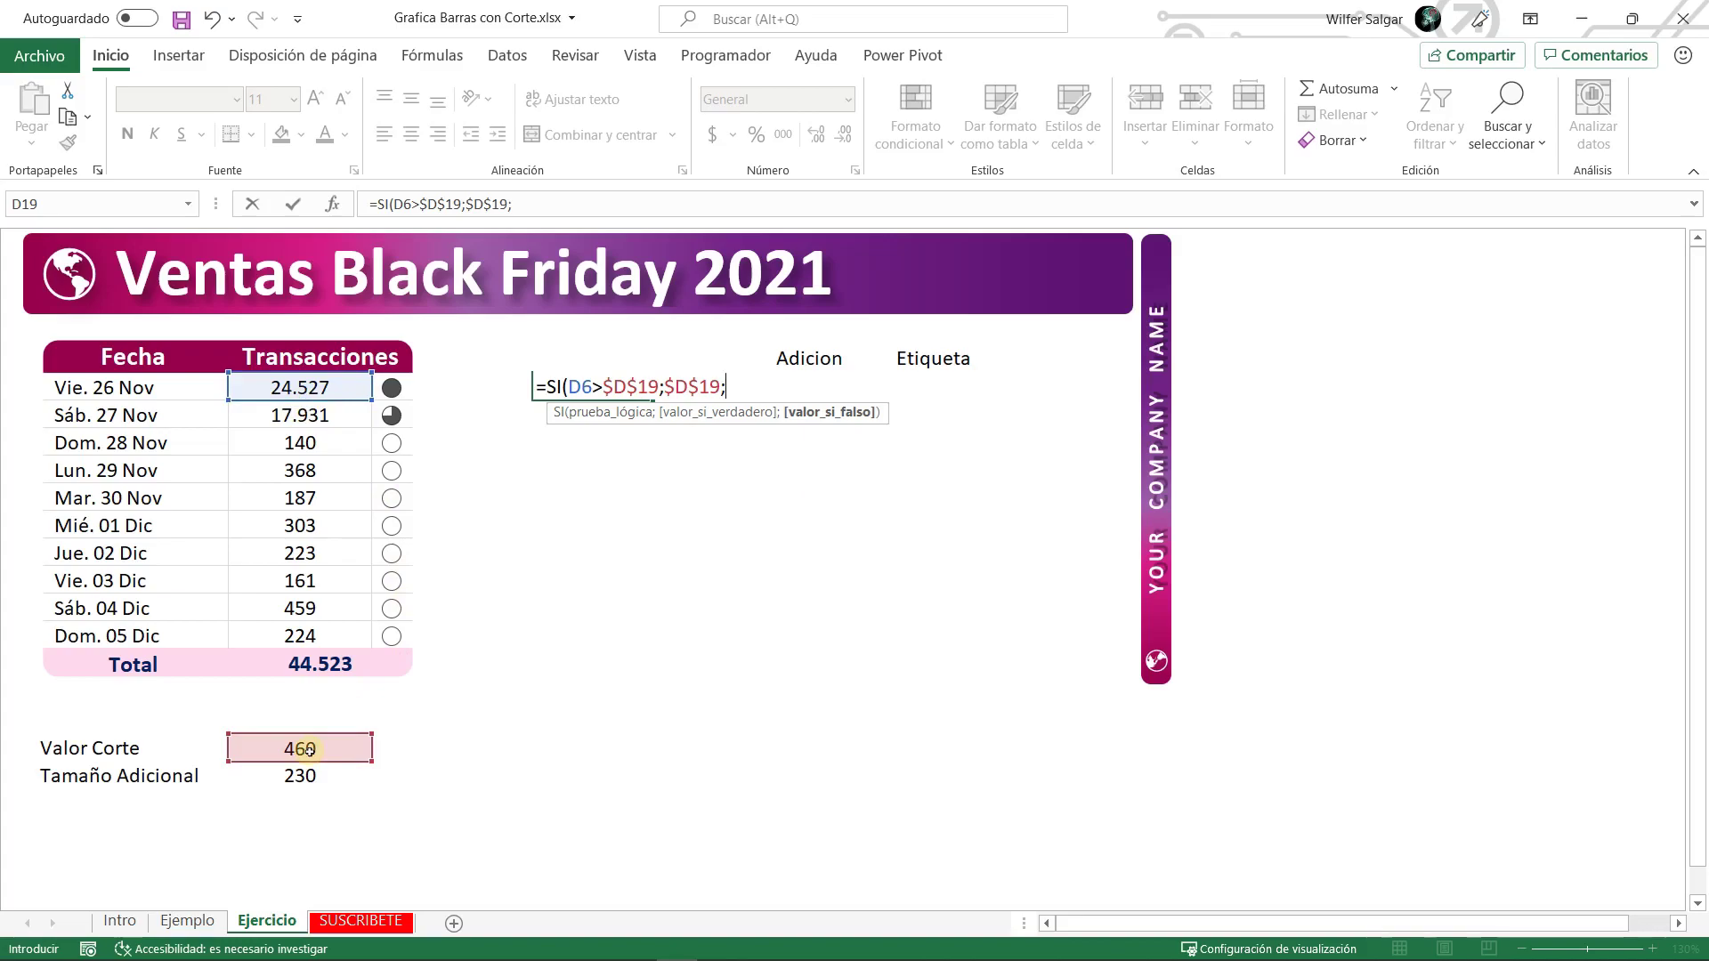
{"action": "left_click", "coordinate": [304, 387]}
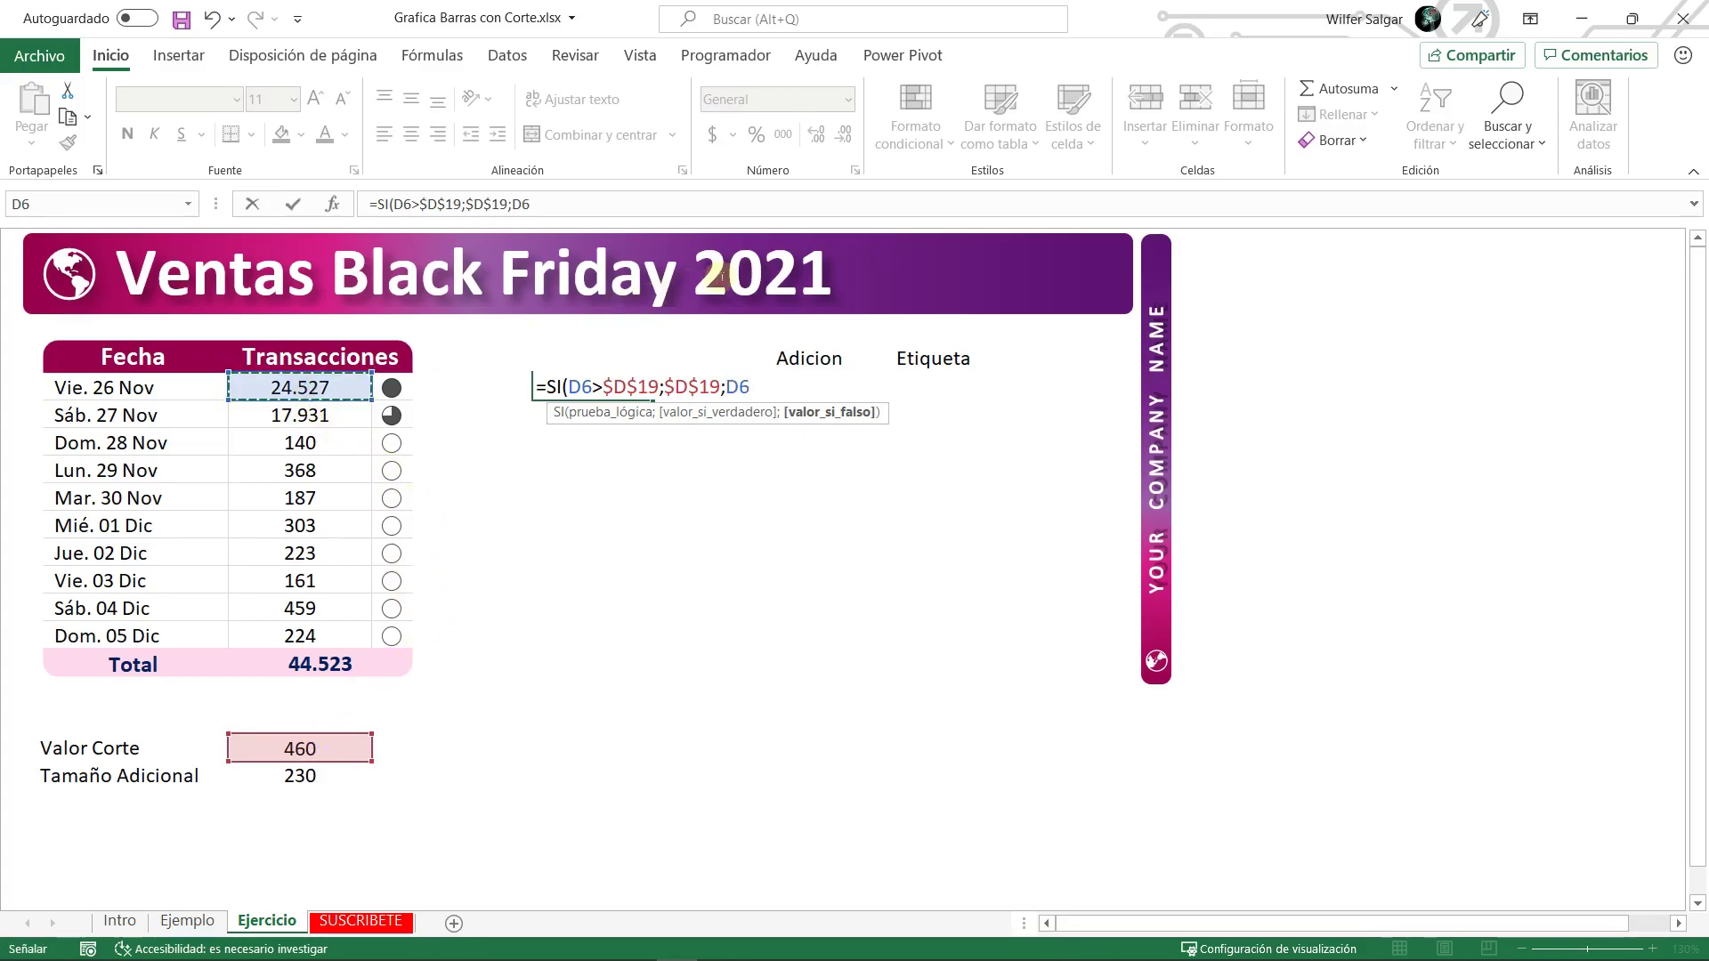
{"action": "type", "text": ")"}
{"action": "key", "text": "Return"}
- Copy the Barra Inicial formula from G6 down to G15, covering every date through Dom. 05 Dic
{"action": "key", "text": "Up"}
{"action": "key", "text": "ctrl+c"}
{"action": "key", "text": "shift+Down"}
{"action": "key", "text": "shift+Down"}
{"action": "key", "text": "shift+Down"}
{"action": "key", "text": "shift+Down"}
{"action": "key", "text": "shift+Down"}
{"action": "key", "text": "shift+Down"}
{"action": "key", "text": "shift+Down"}
{"action": "key", "text": "shift+Down"}
{"action": "key", "text": "shift+Down"}
{"action": "key", "text": "ctrl+v"}
{"action": "key", "text": "Escape"}
{"action": "key", "text": "Down"}
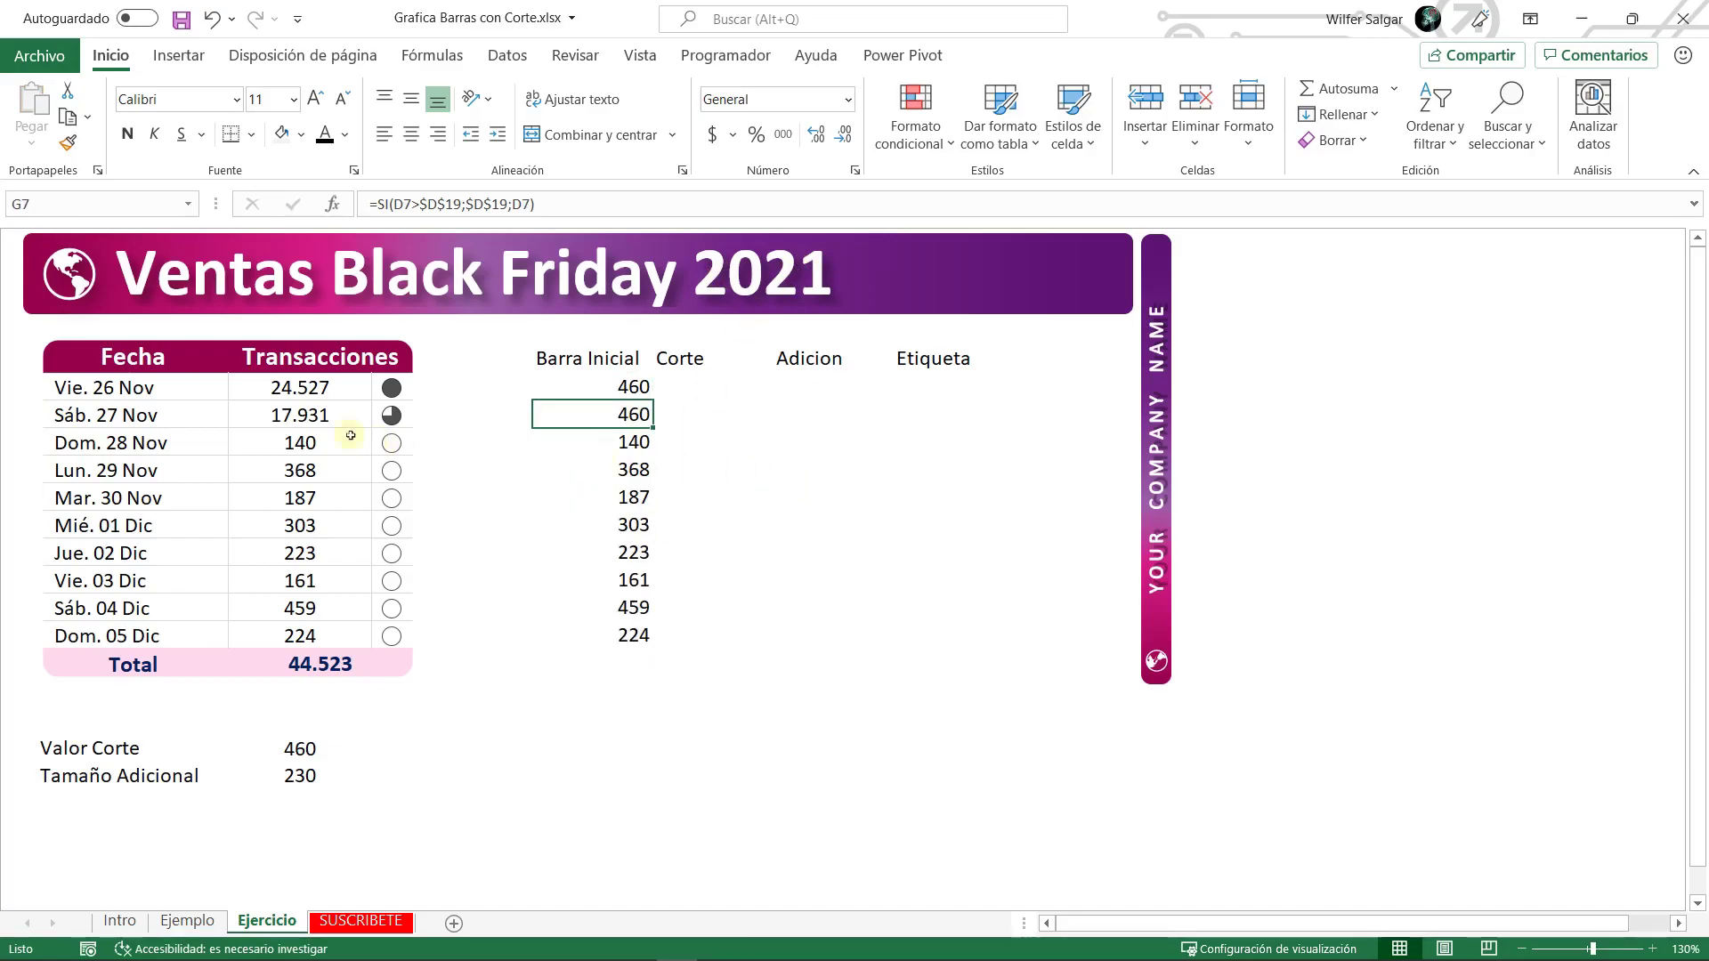
- Compare the daily transactions and the cut value in D19 with the Barra Inicial results in G6:G15
{"action": "left_click", "coordinate": [298, 390]}
{"action": "left_click", "coordinate": [298, 749]}
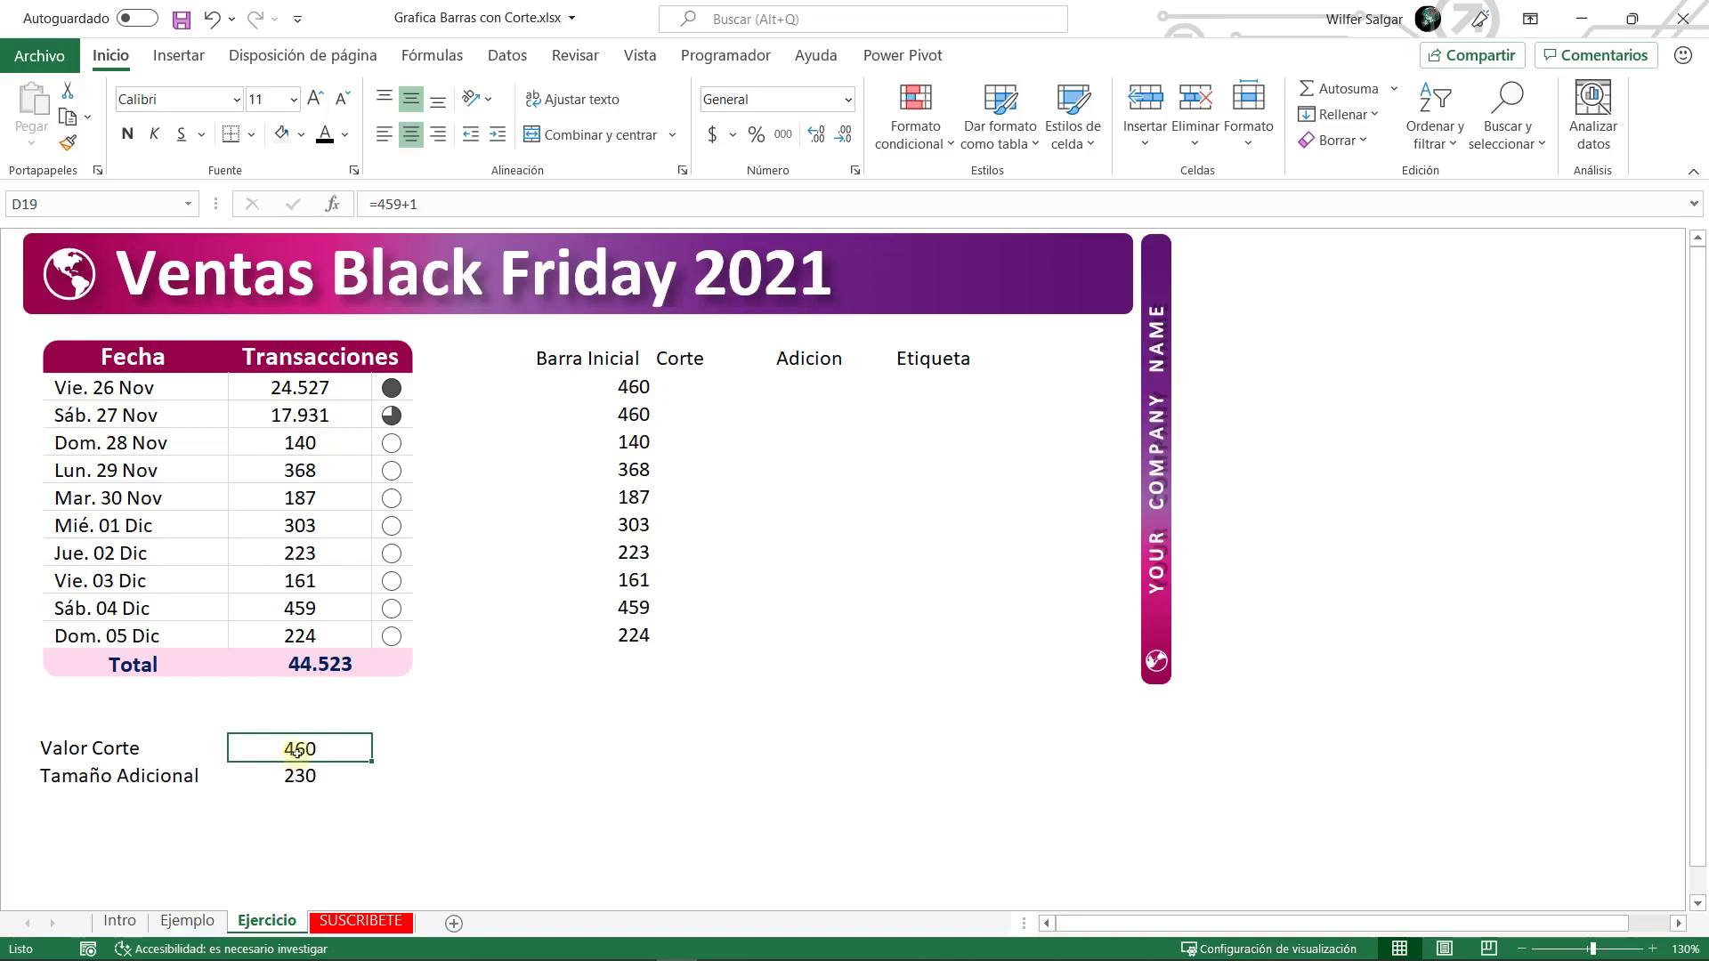
{"action": "left_click", "coordinate": [646, 383]}
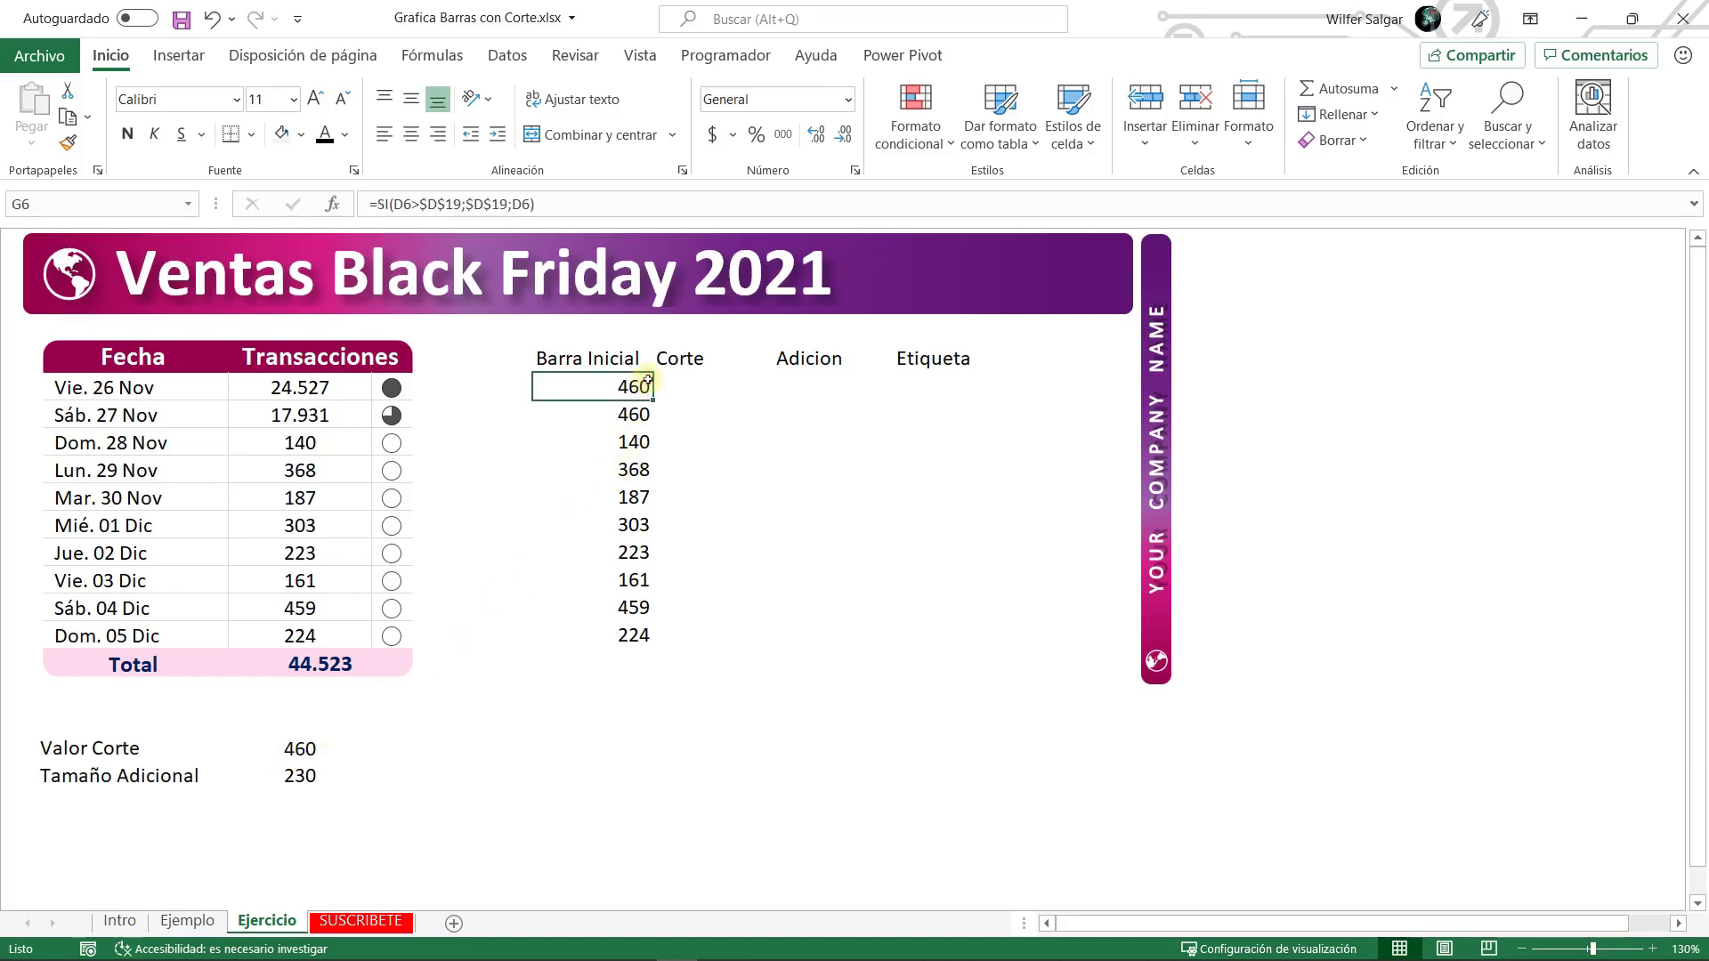
{"action": "left_click", "coordinate": [311, 416]}
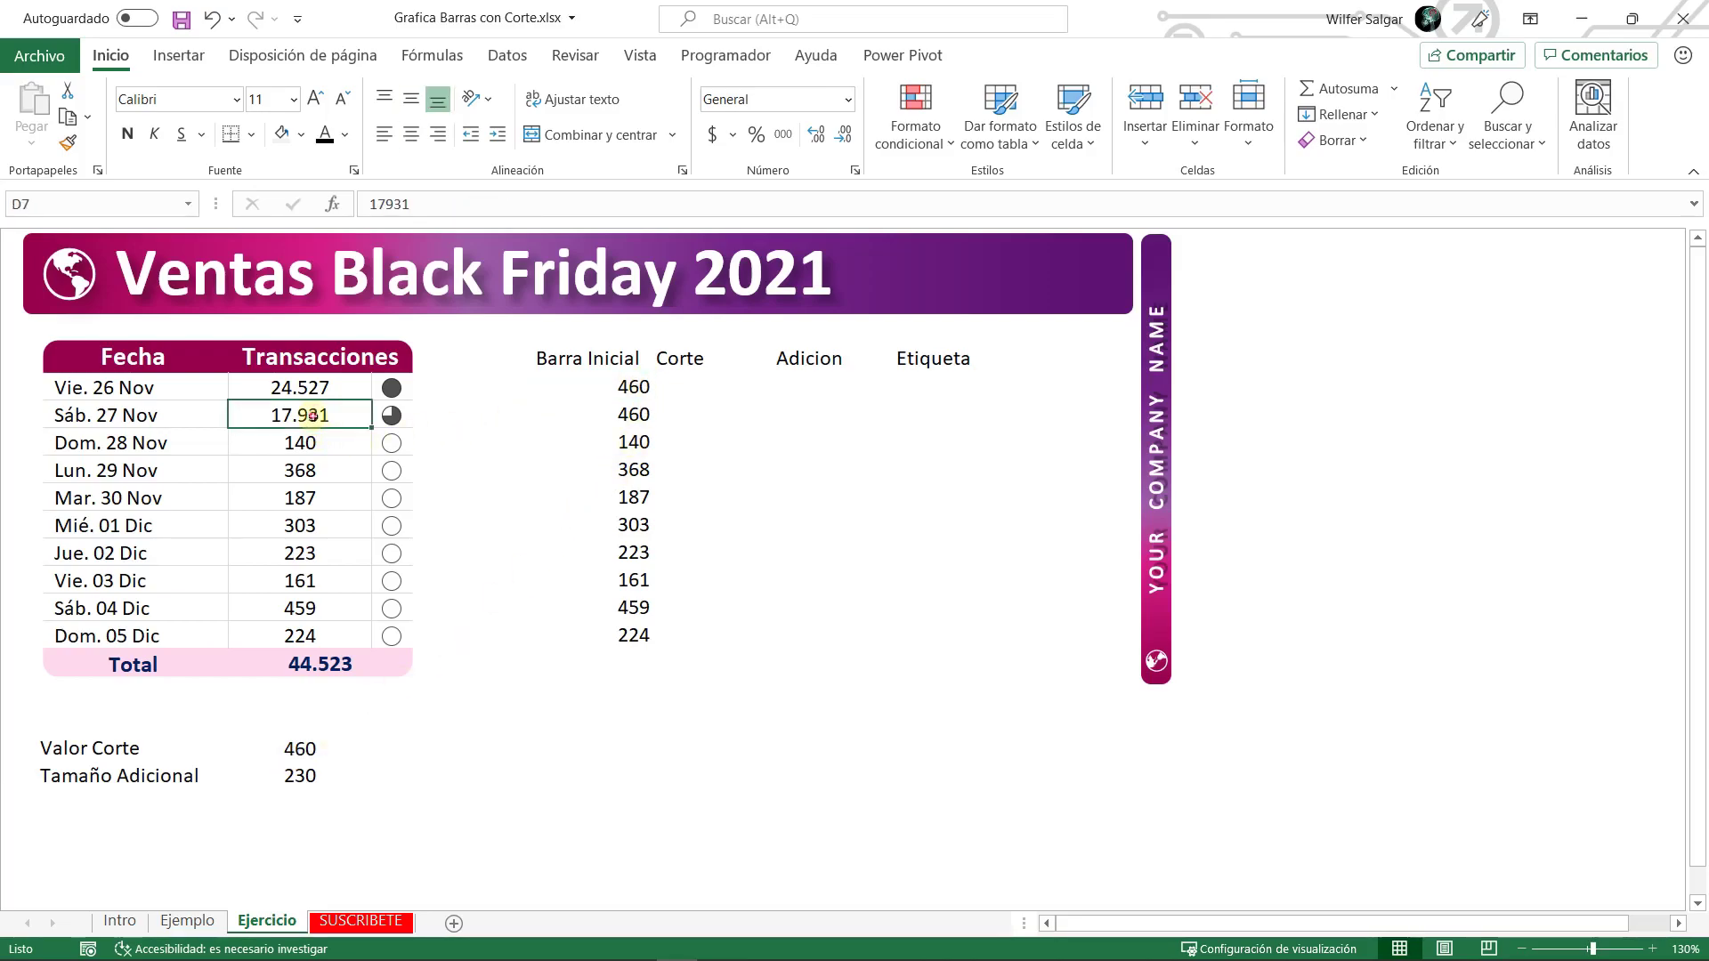
{"action": "left_click", "coordinate": [296, 746]}
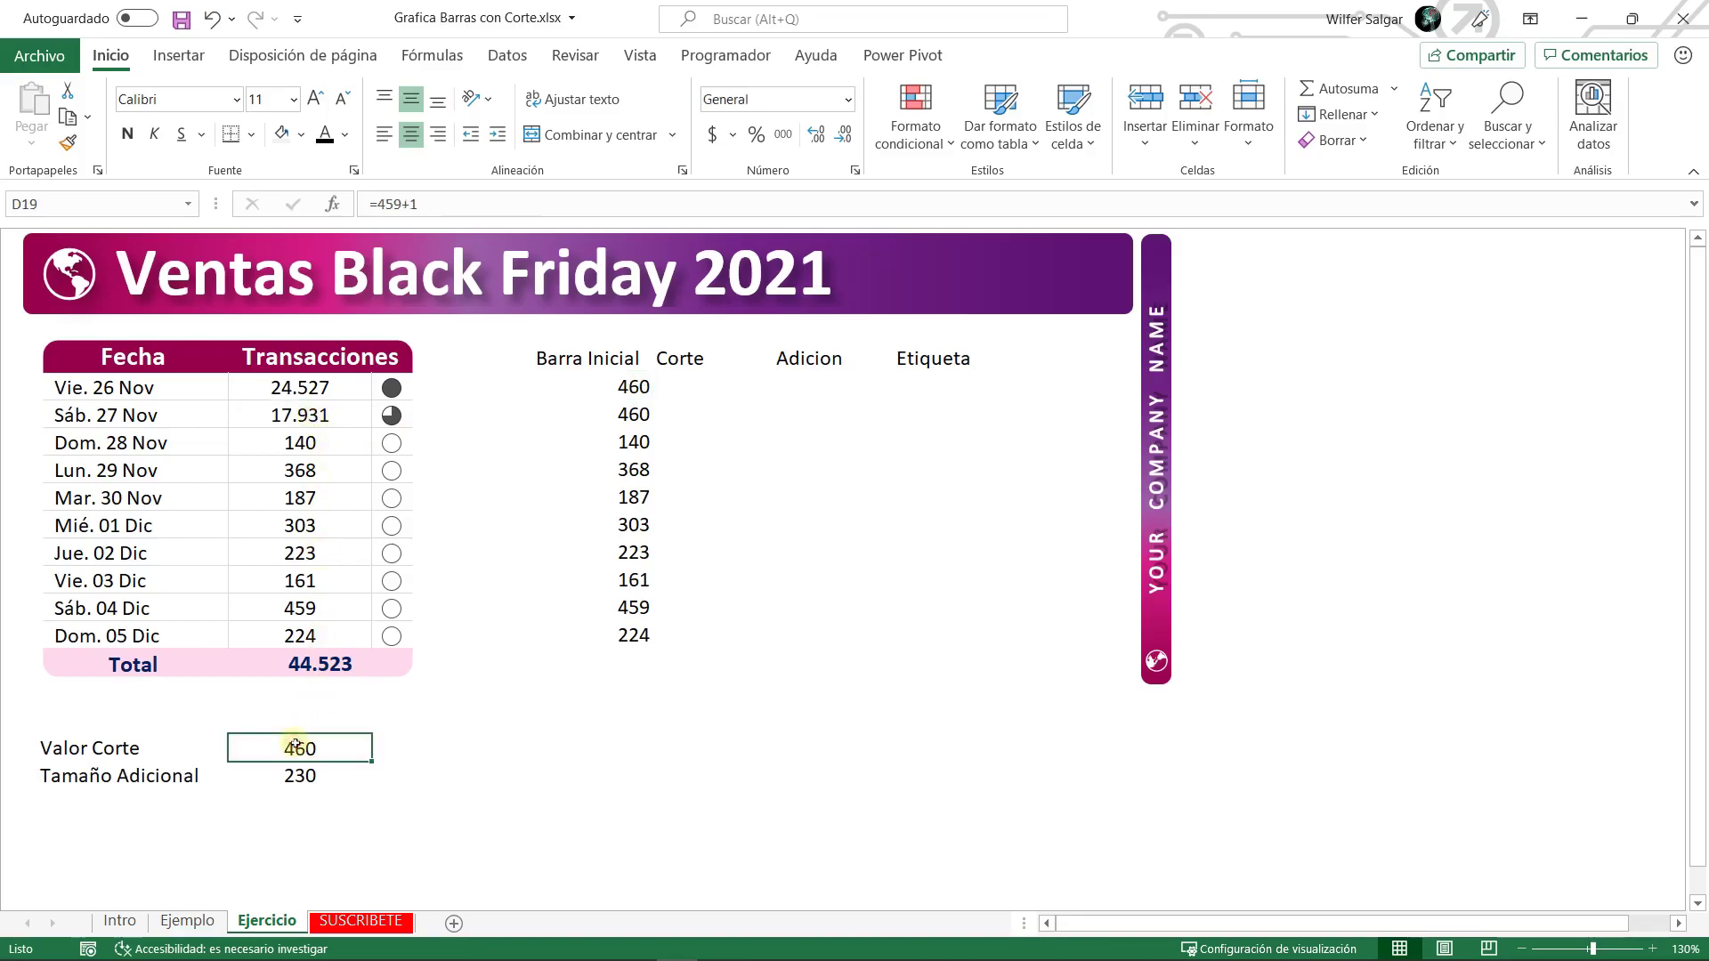
{"action": "left_click", "coordinate": [642, 409]}
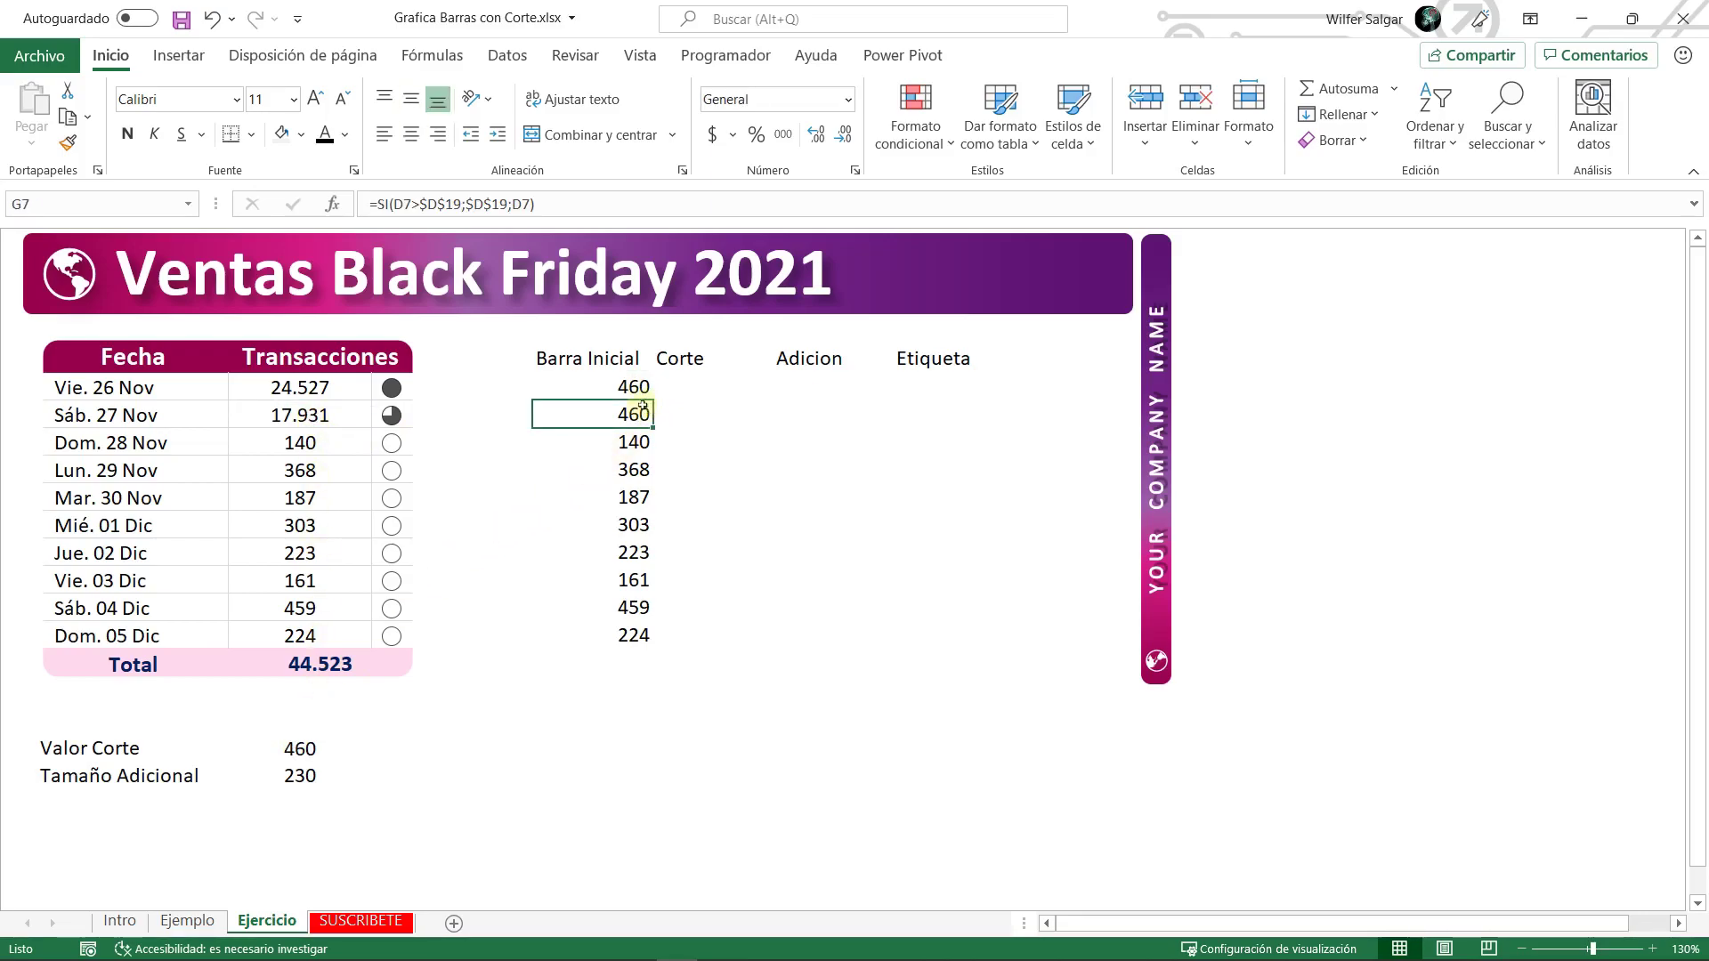
{"action": "left_click", "coordinate": [305, 440]}
{"action": "left_click", "coordinate": [299, 748]}
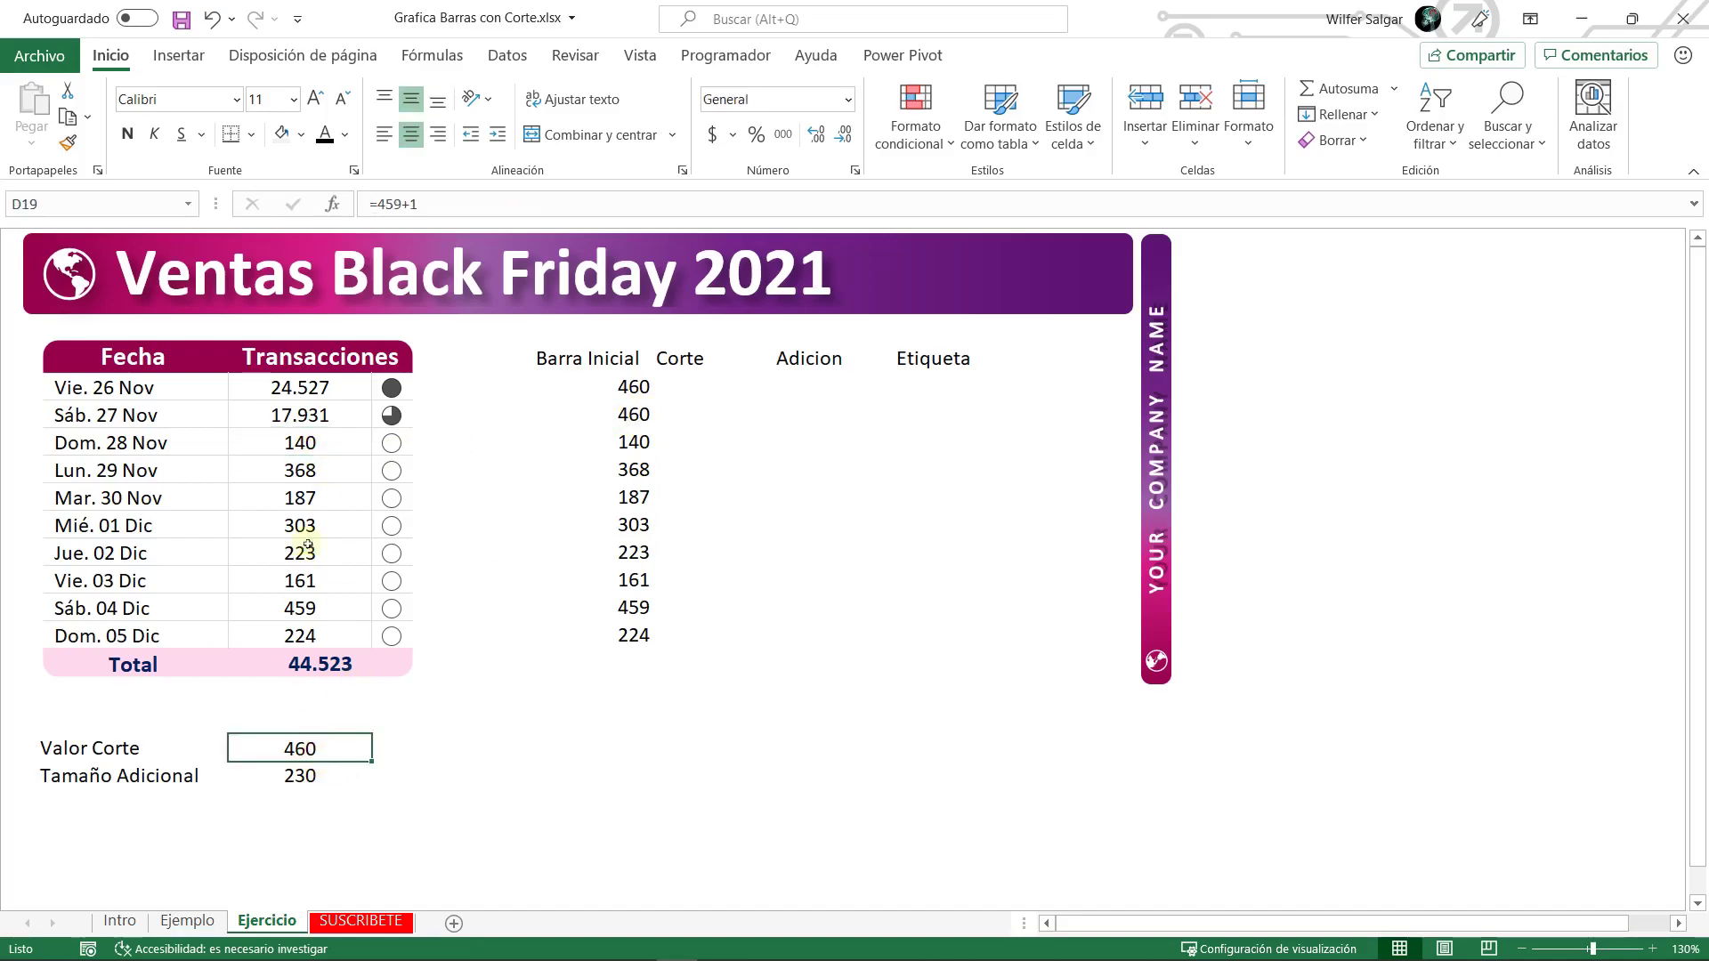
{"action": "left_click", "coordinate": [330, 435]}
{"action": "left_click", "coordinate": [597, 434]}
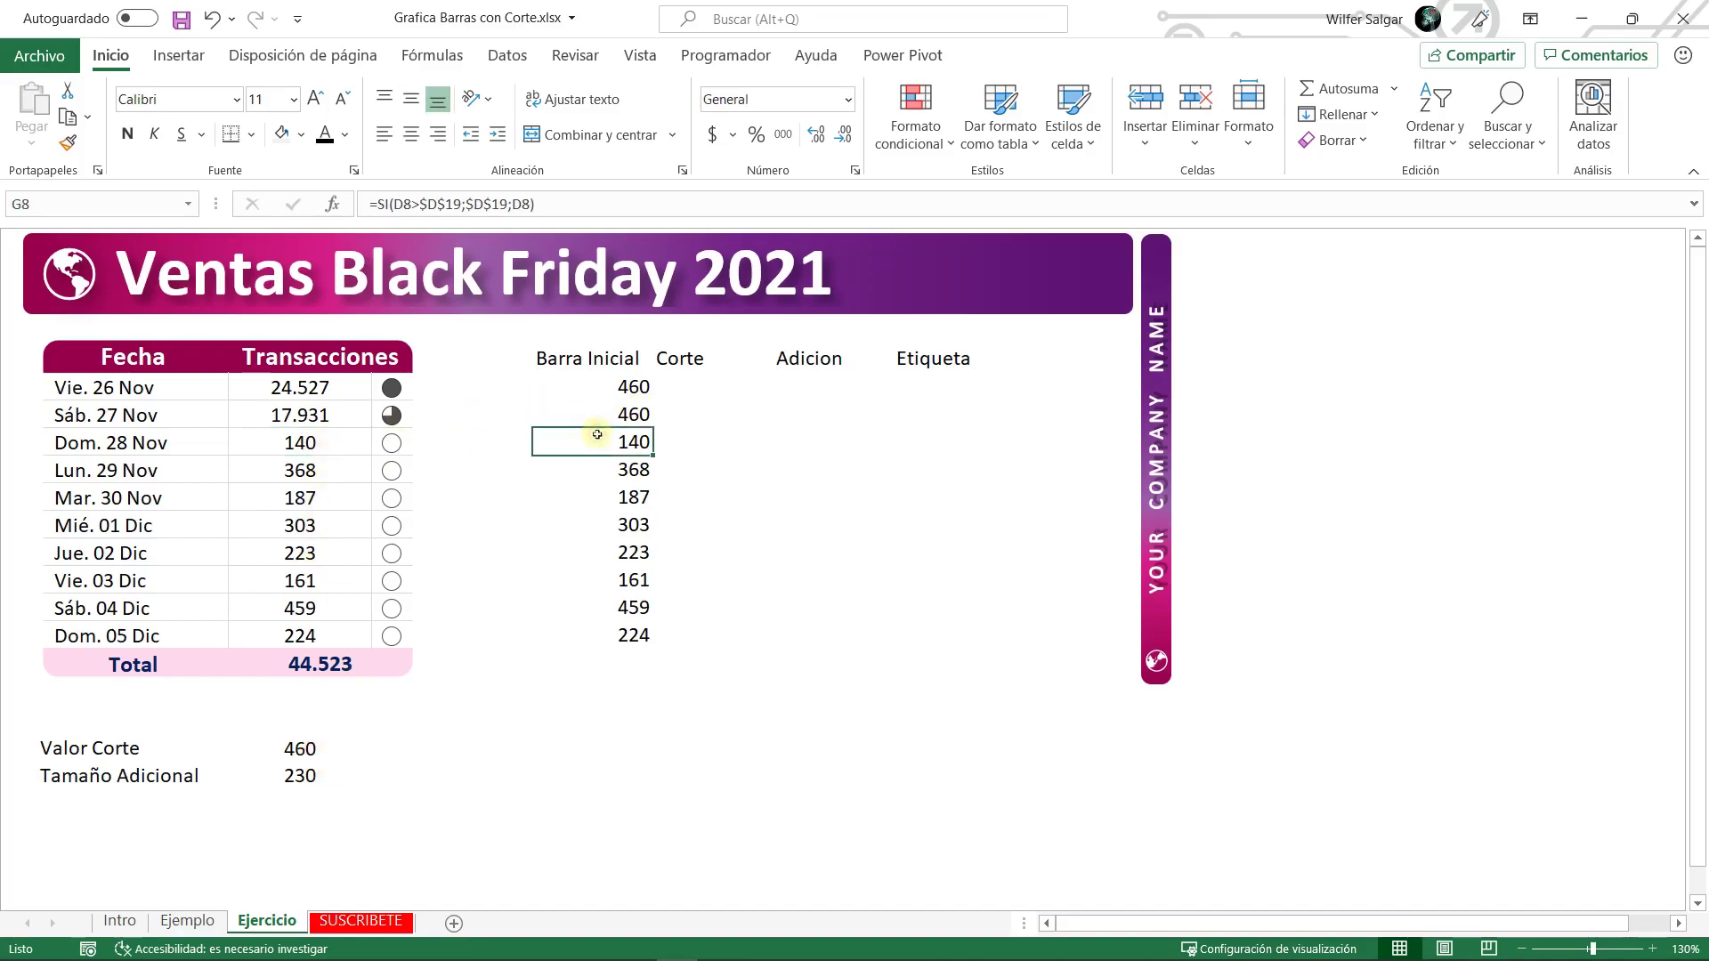
{"action": "left_click", "coordinate": [610, 470]}
{"action": "left_click", "coordinate": [610, 498]}
{"action": "left_click", "coordinate": [608, 526]}
{"action": "left_click", "coordinate": [609, 558]}
{"action": "left_click", "coordinate": [605, 634]}
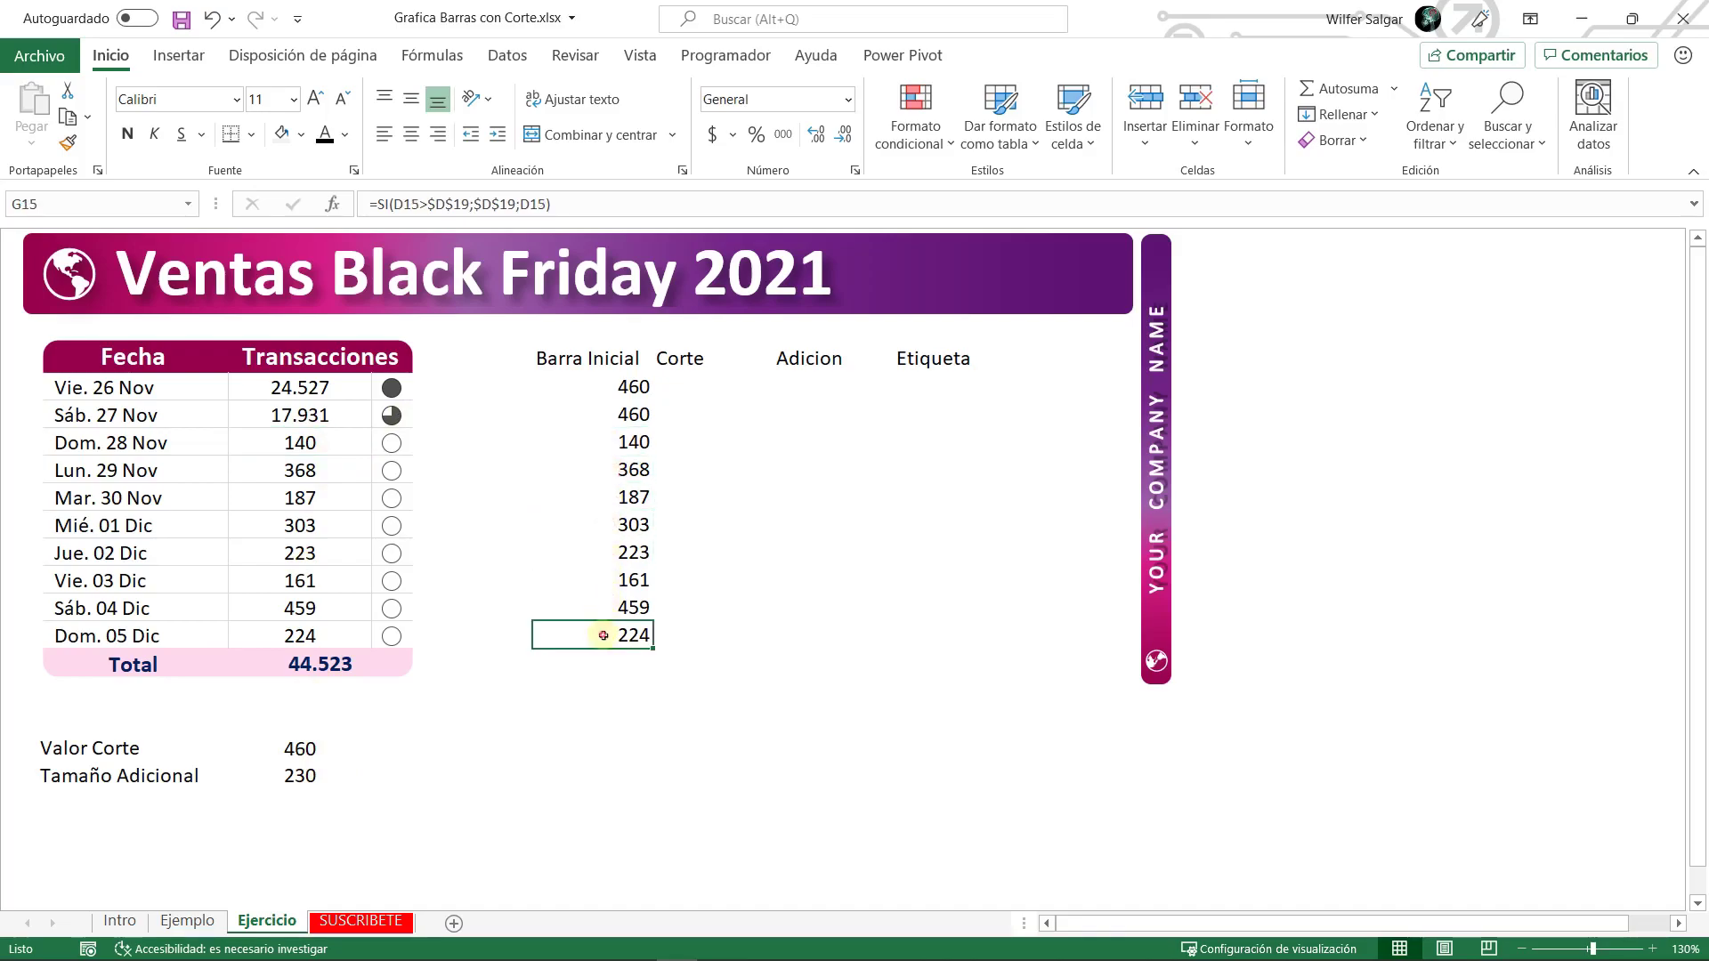
{"action": "left_click", "coordinate": [604, 388]}
{"action": "left_click_drag", "start_coordinate": [603, 398], "coordinate": [645, 582]}
{"action": "left_click", "coordinate": [592, 361]}
{"action": "left_click", "coordinate": [632, 389]}
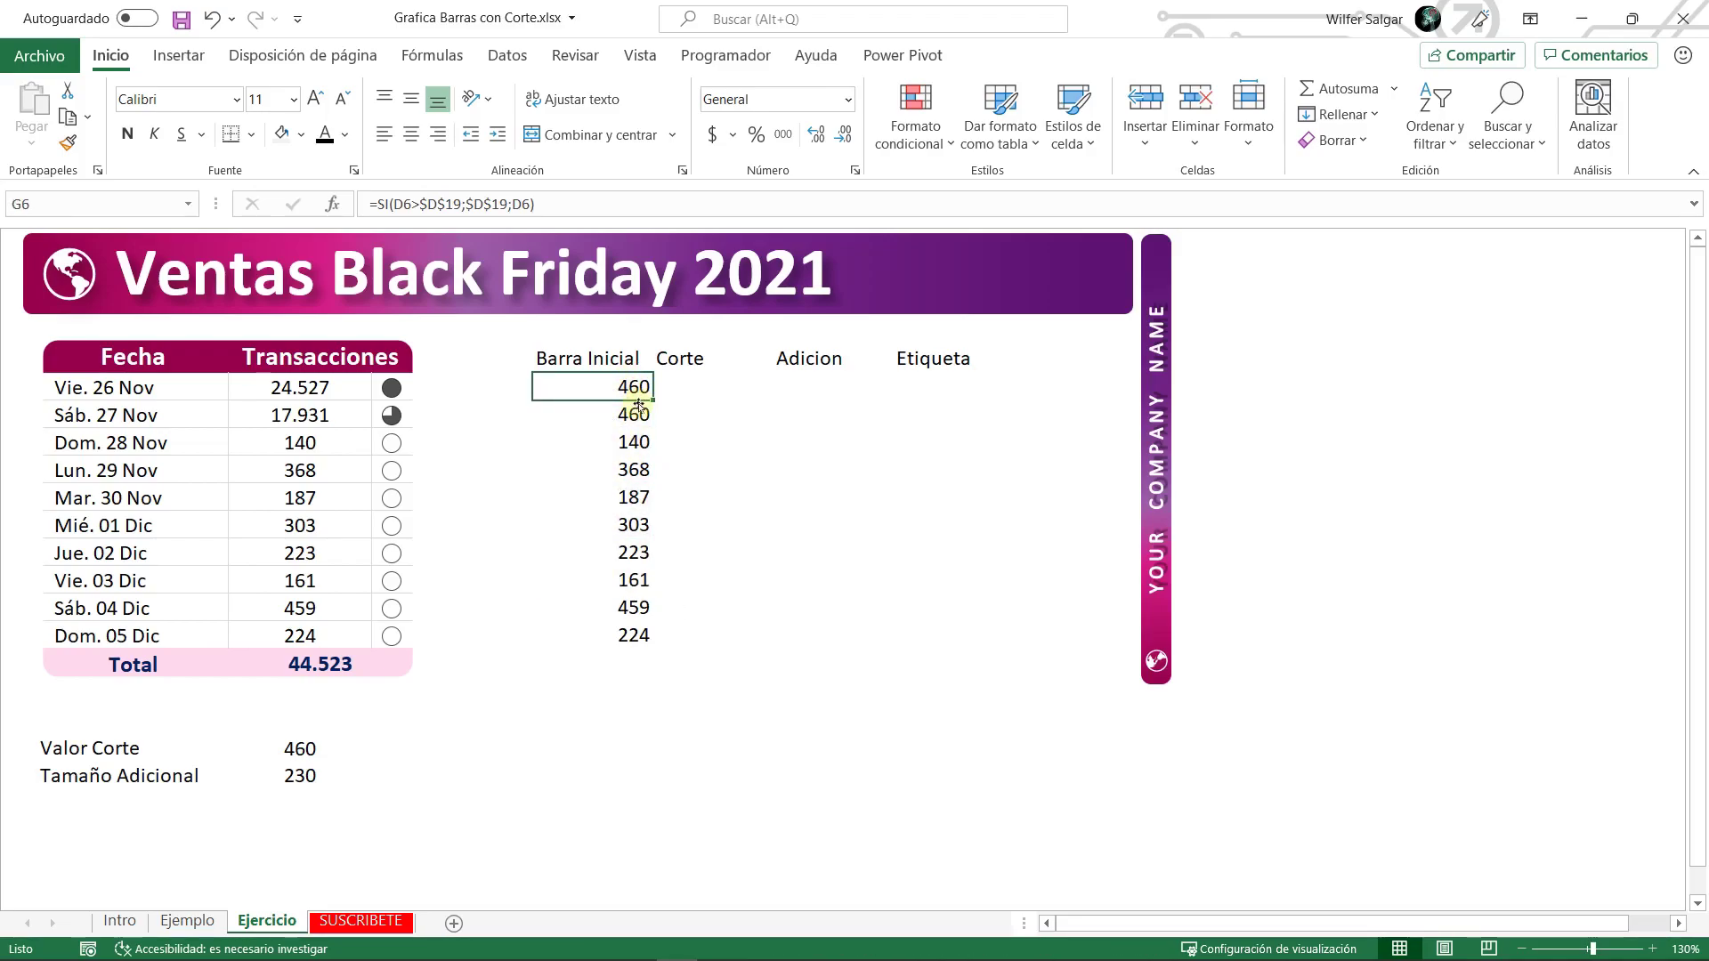
- In cell H6, under Corte, enter the formula =SI(G6=$D$19;$D$19;NOD()) to mark the bars that reach the cut value
{"action": "left_click", "coordinate": [693, 391]}
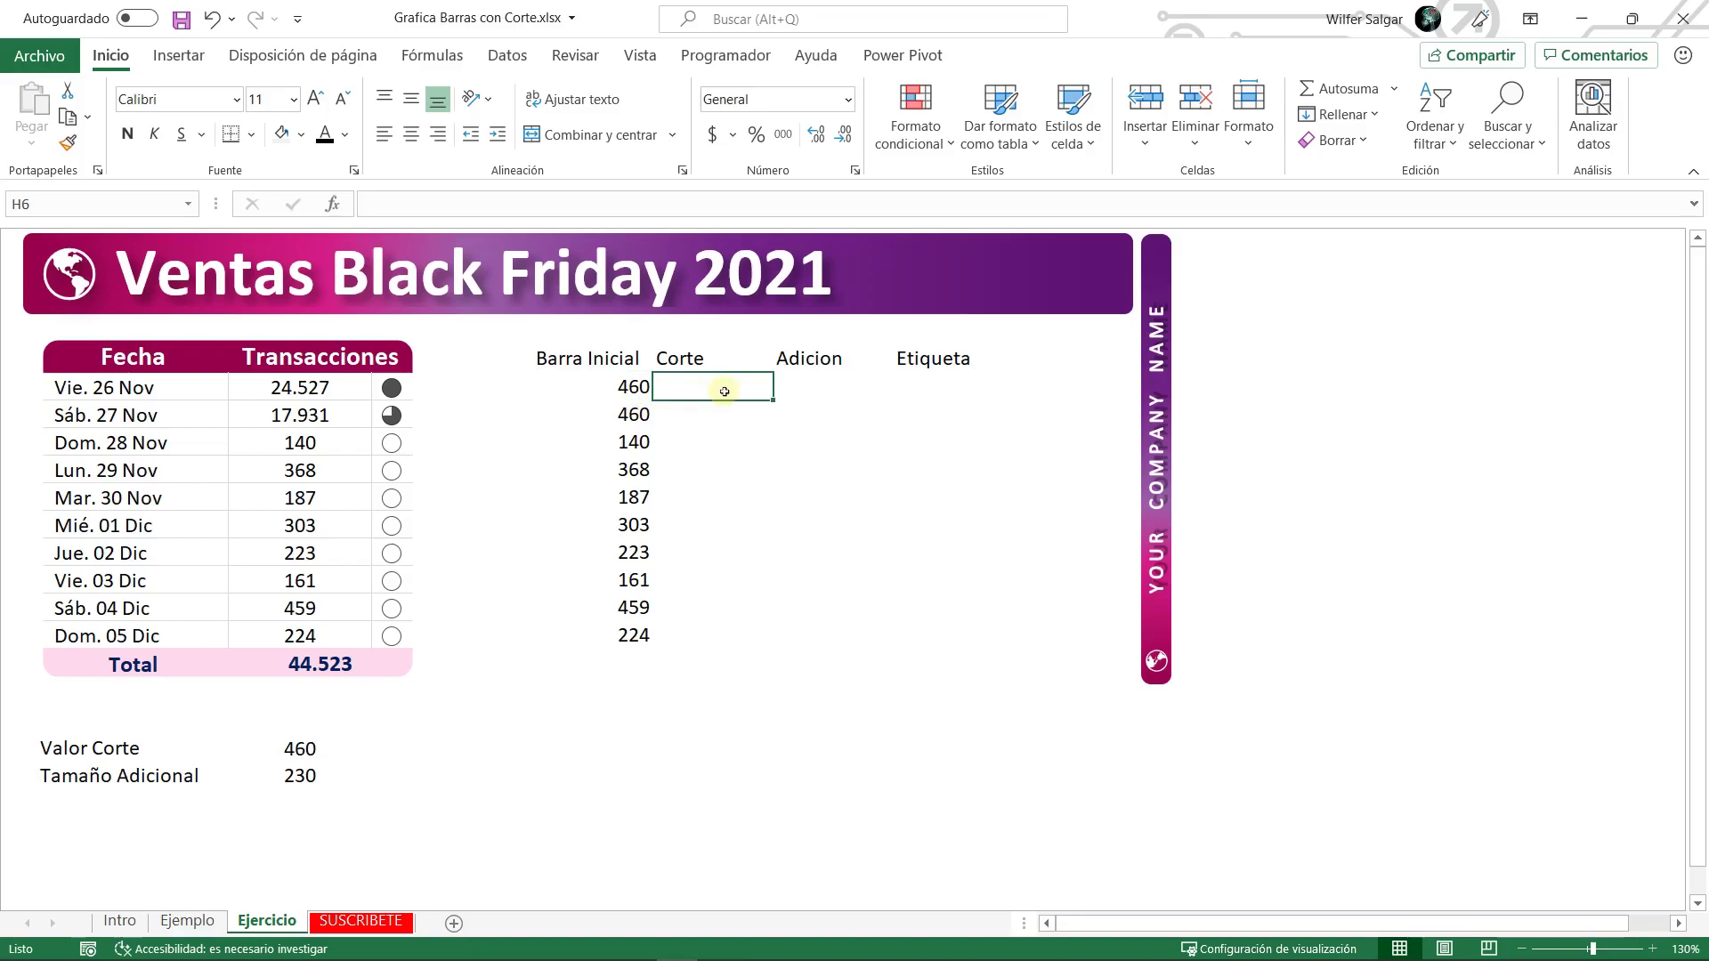
{"action": "key", "text": "ctrl+Page_Up"}
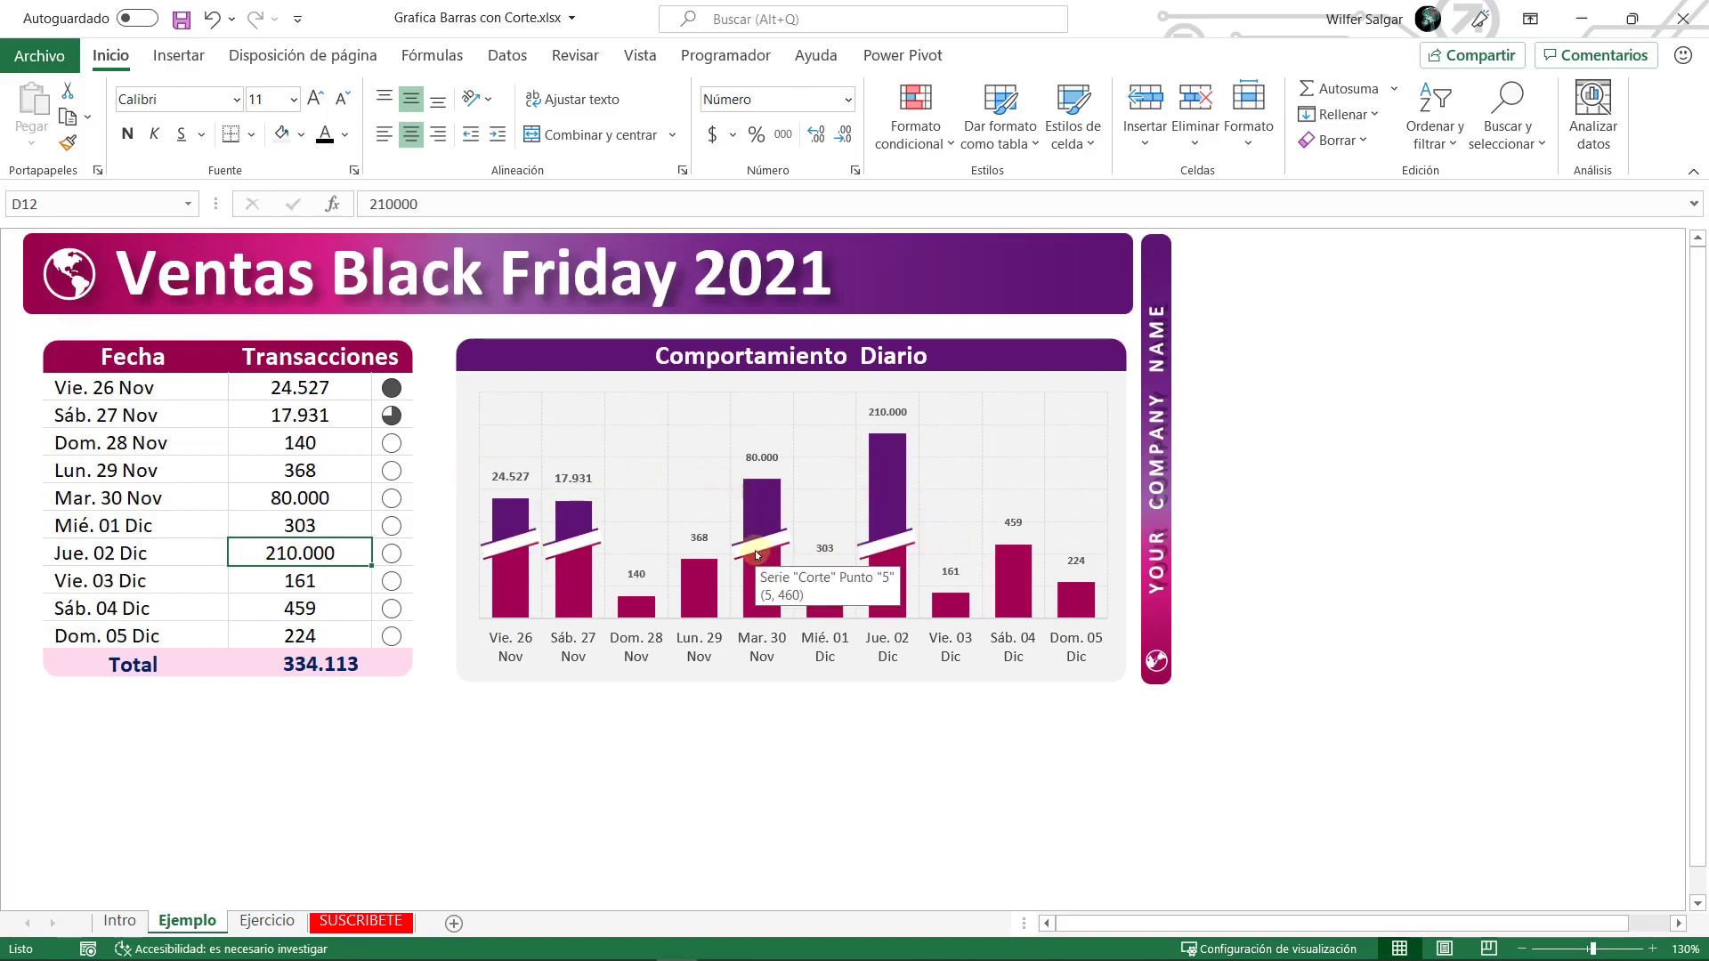
{"action": "key", "text": "ctrl+Page_Down"}
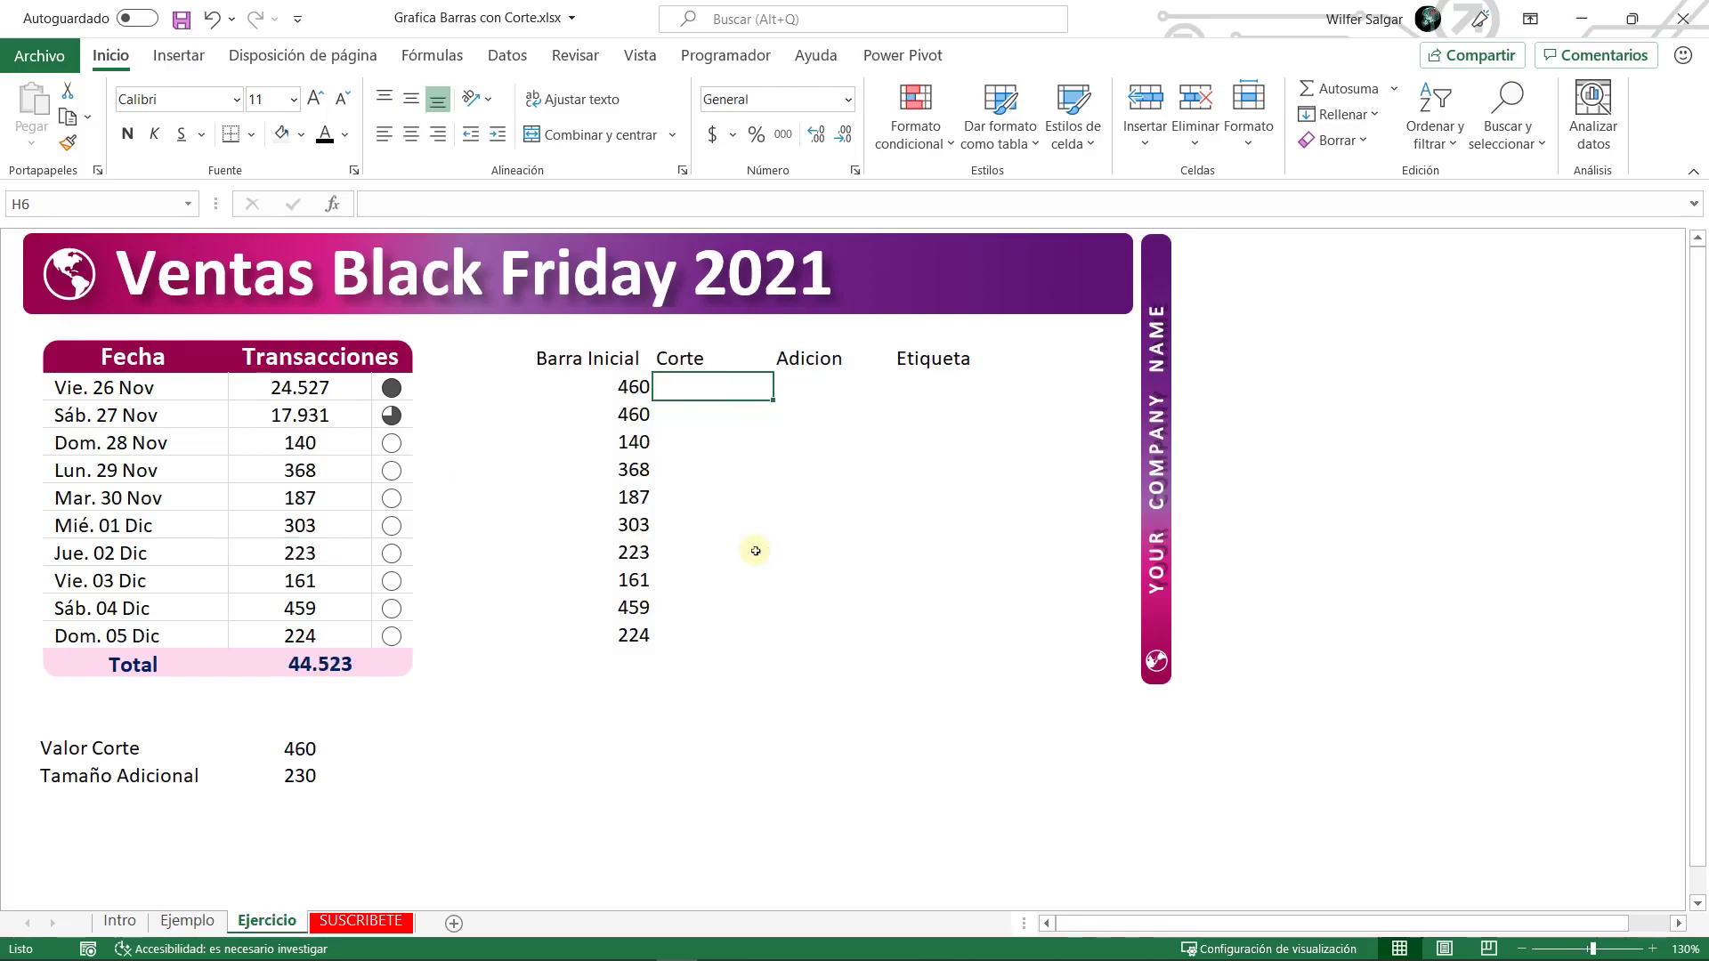
{"action": "type", "text": "=si("}
{"action": "key", "text": "Left"}
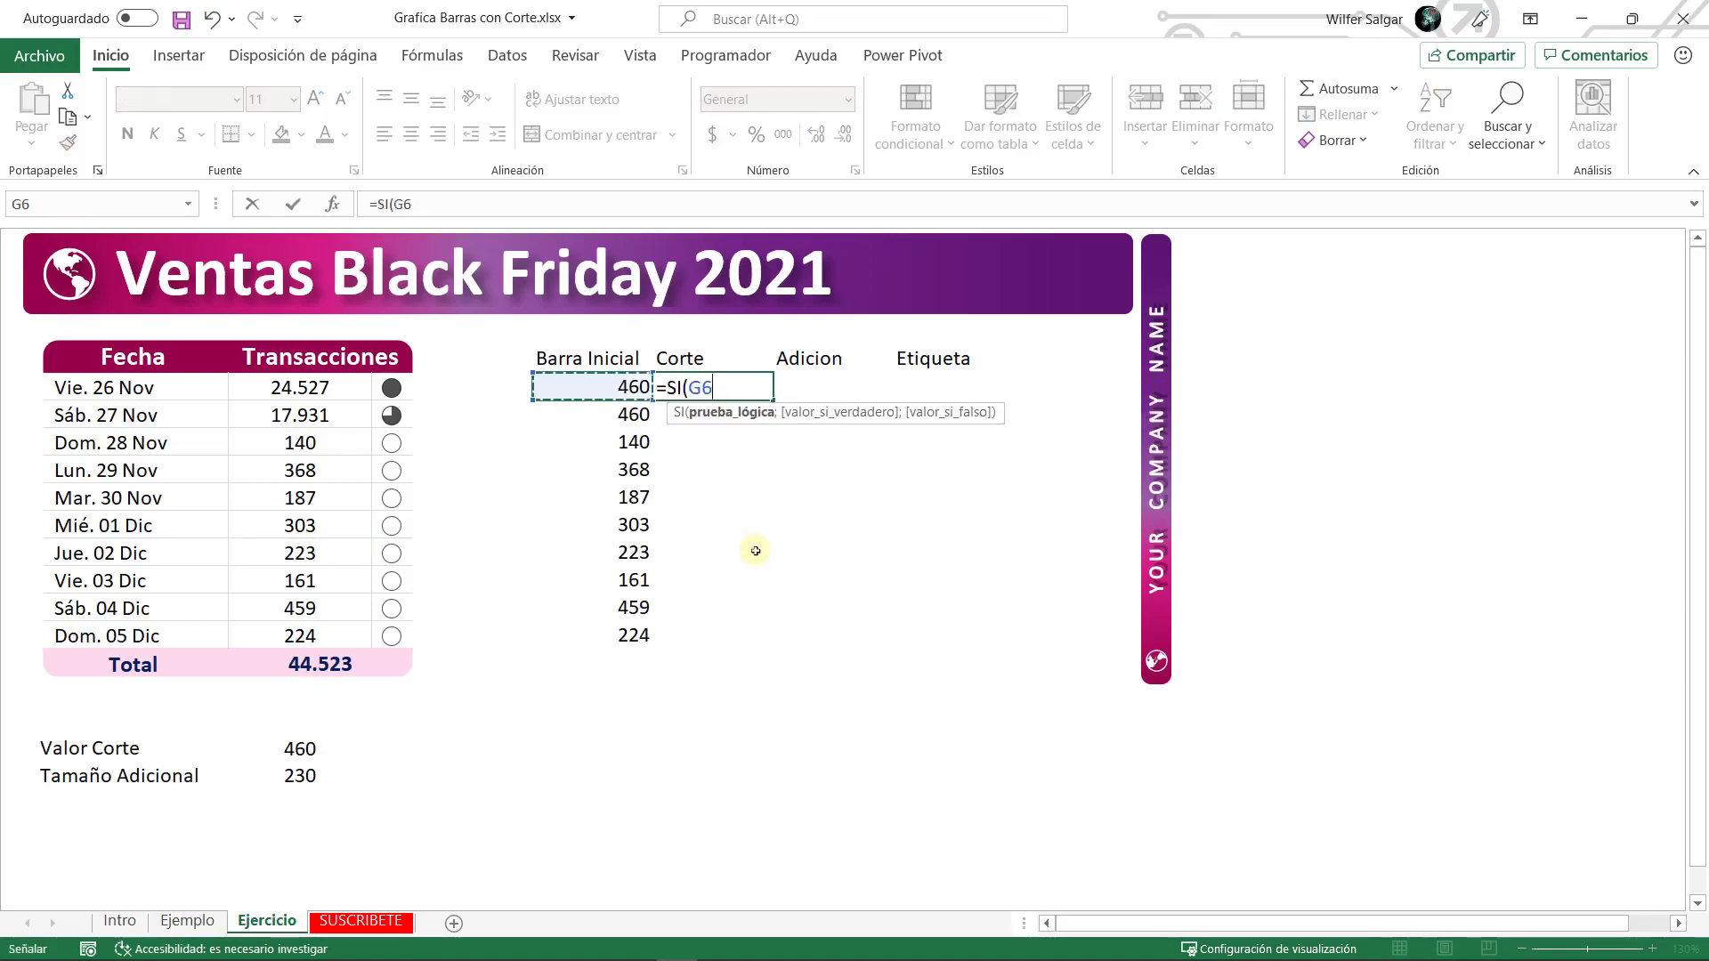
{"action": "type", "text": "="}
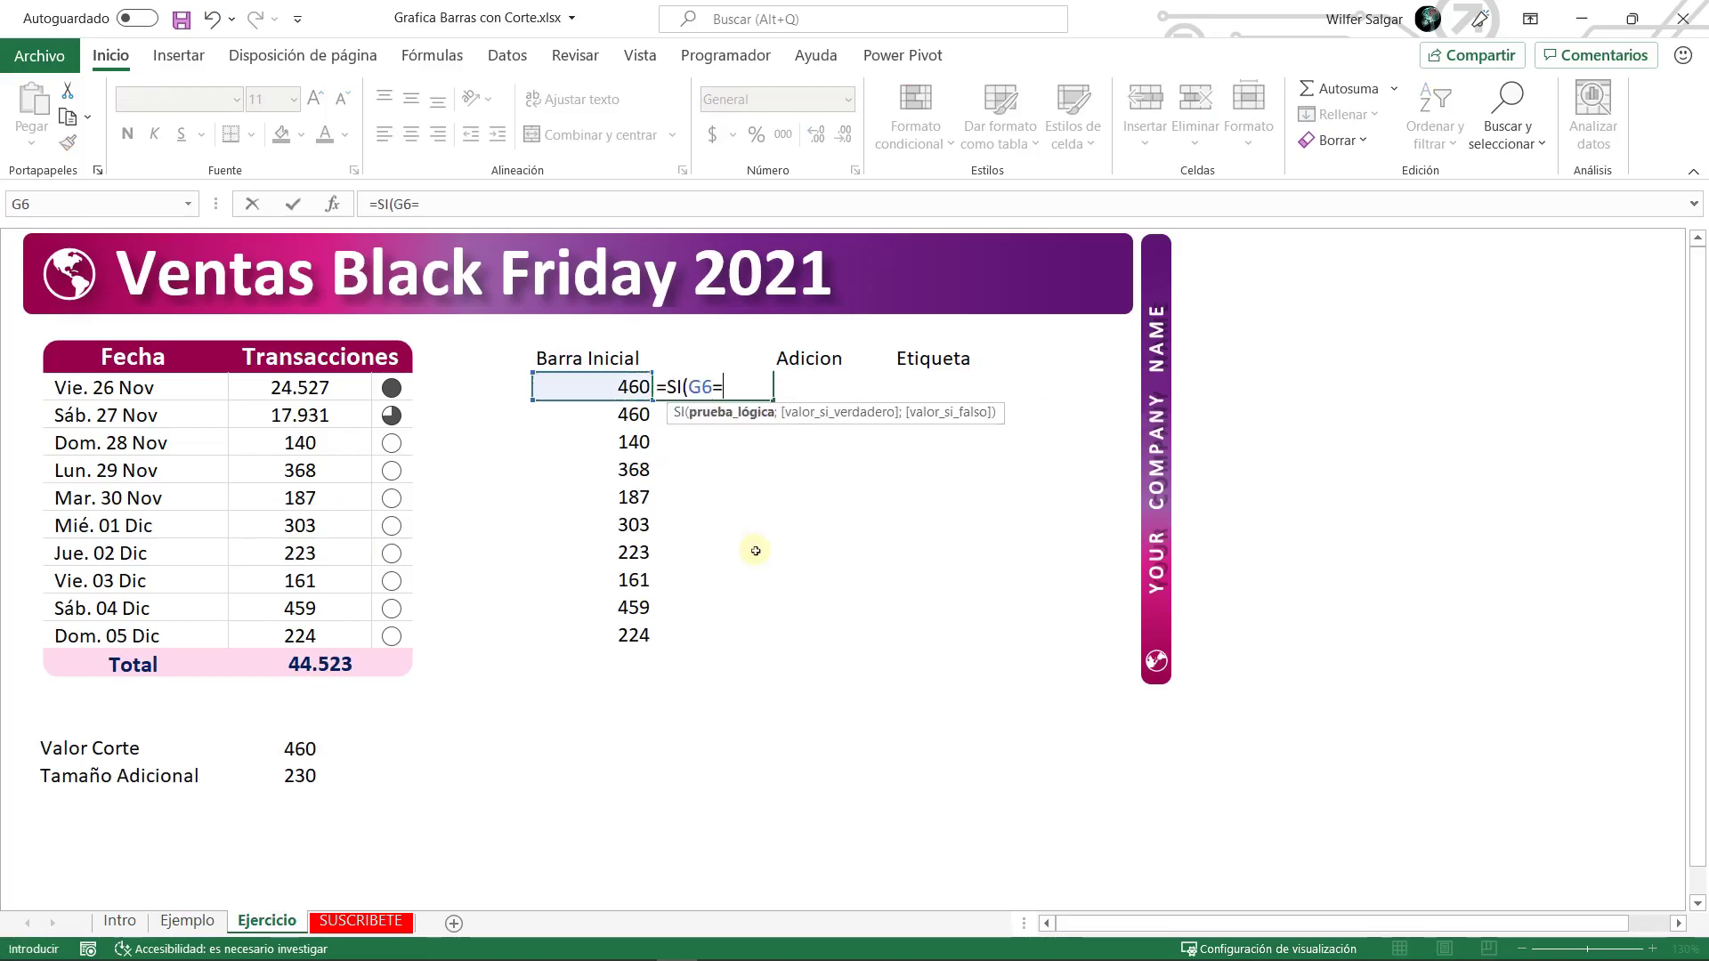
{"action": "left_click", "coordinate": [322, 742]}
{"action": "key", "text": "F4"}
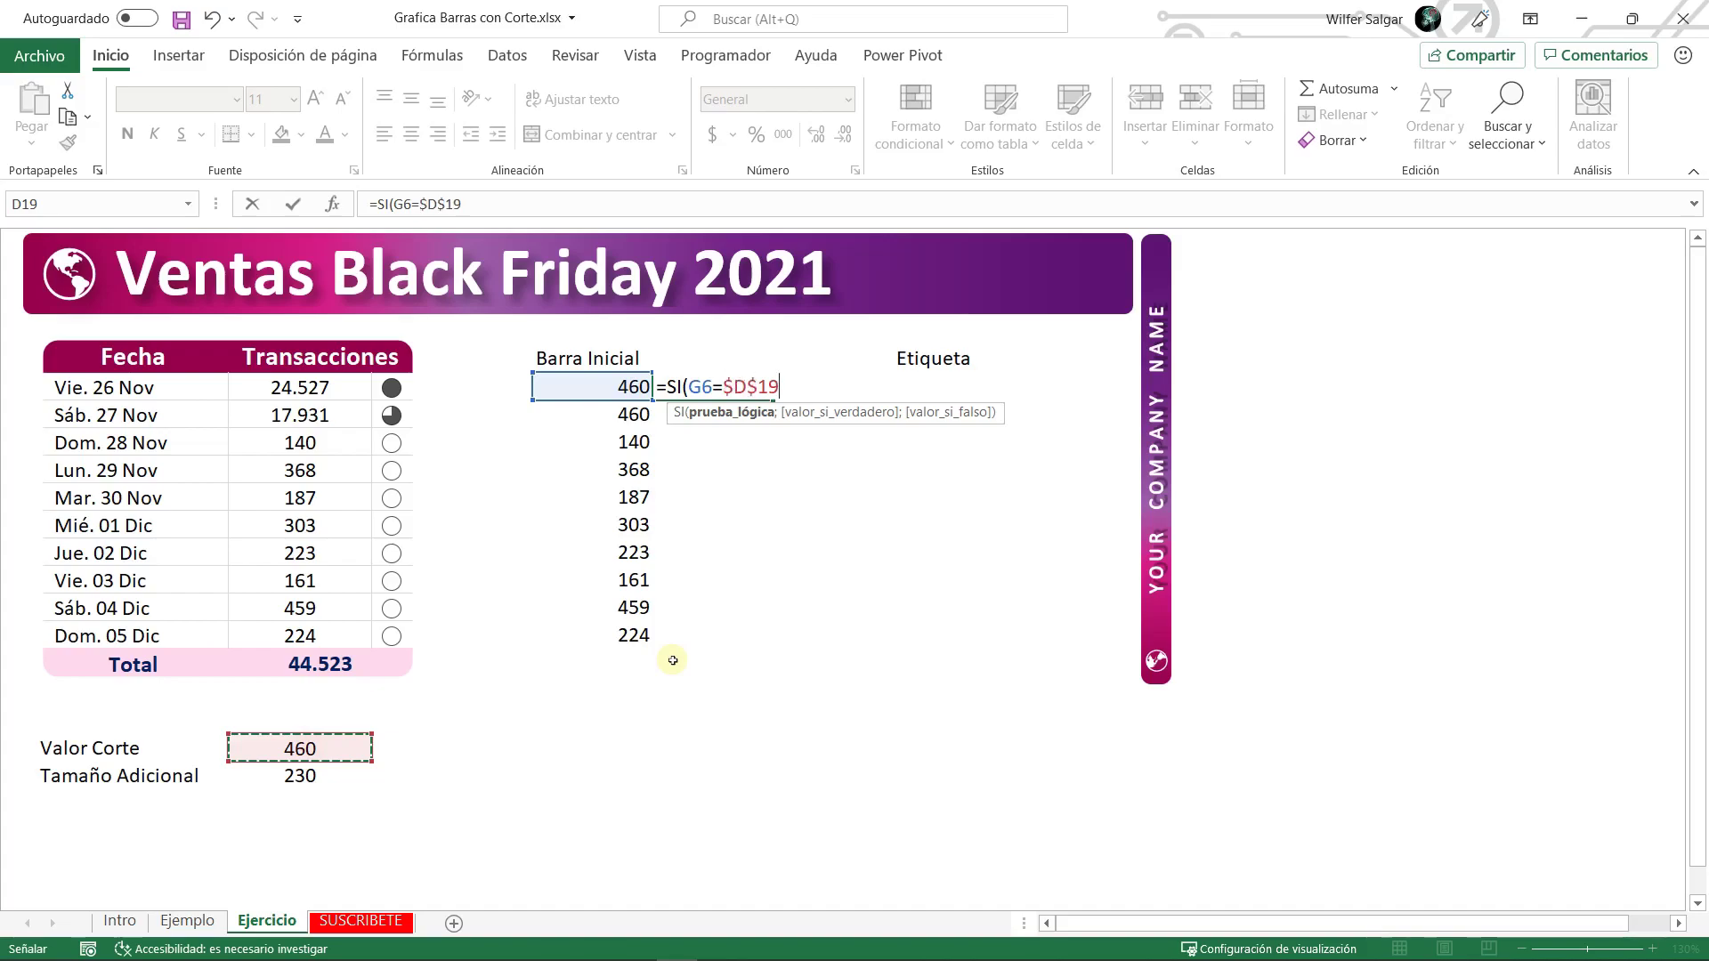
{"action": "type", "text": ";"}
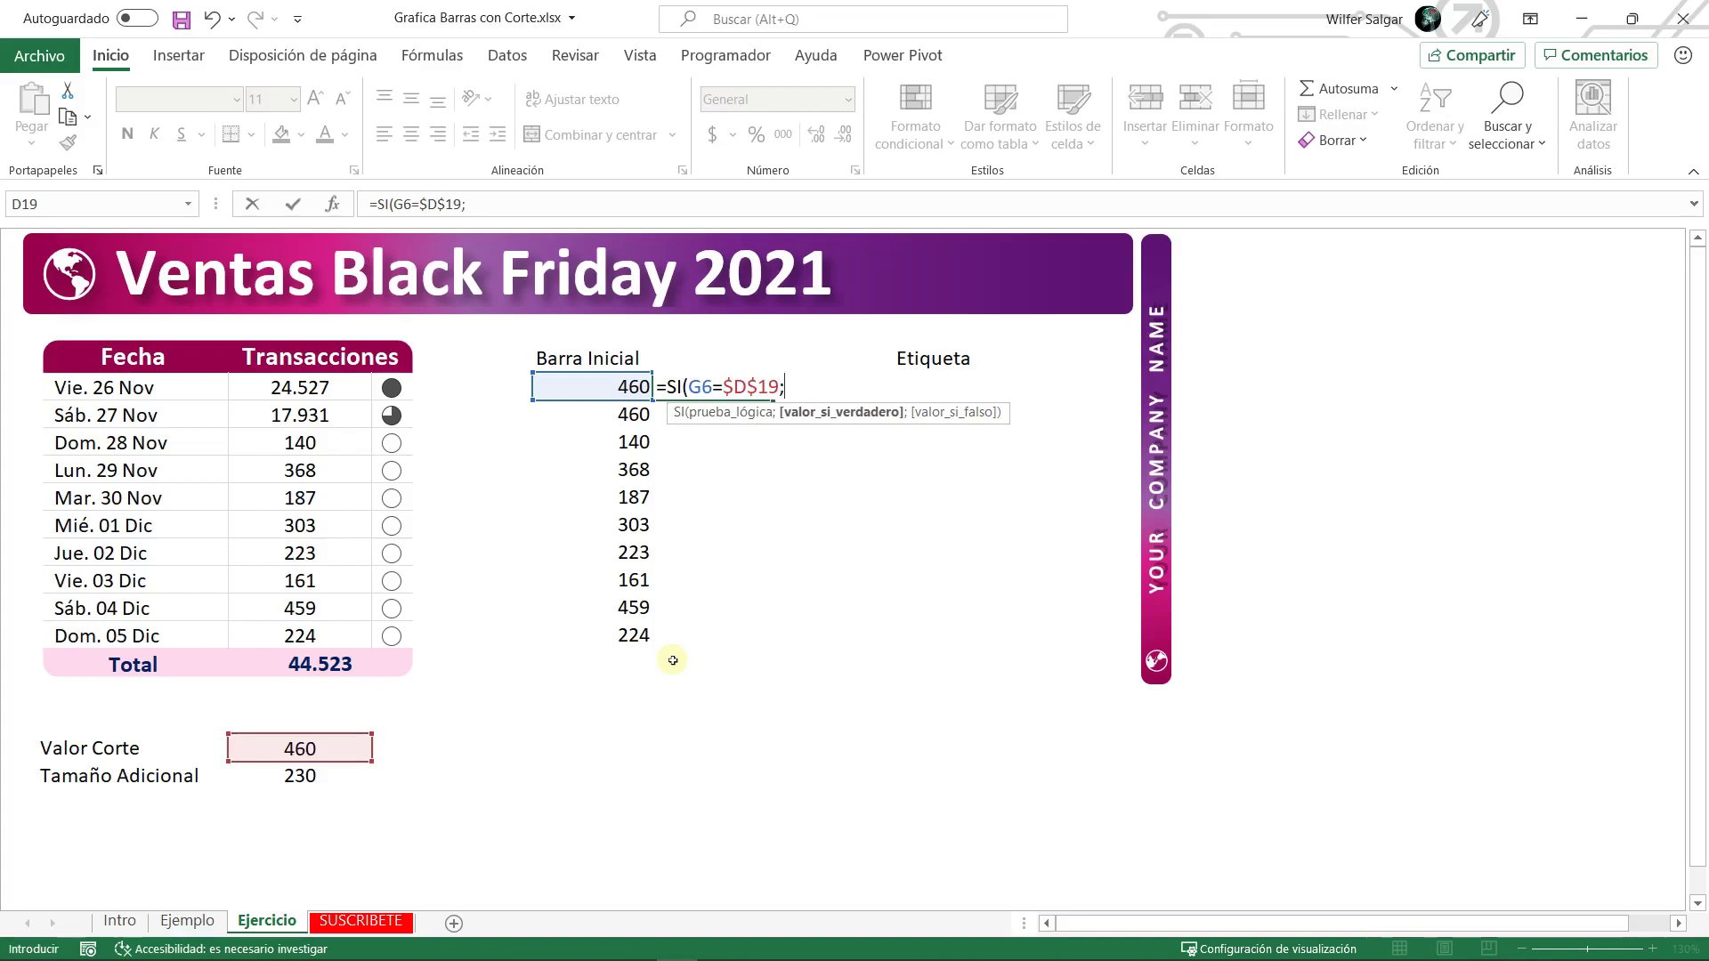
{"action": "left_click", "coordinate": [307, 752]}
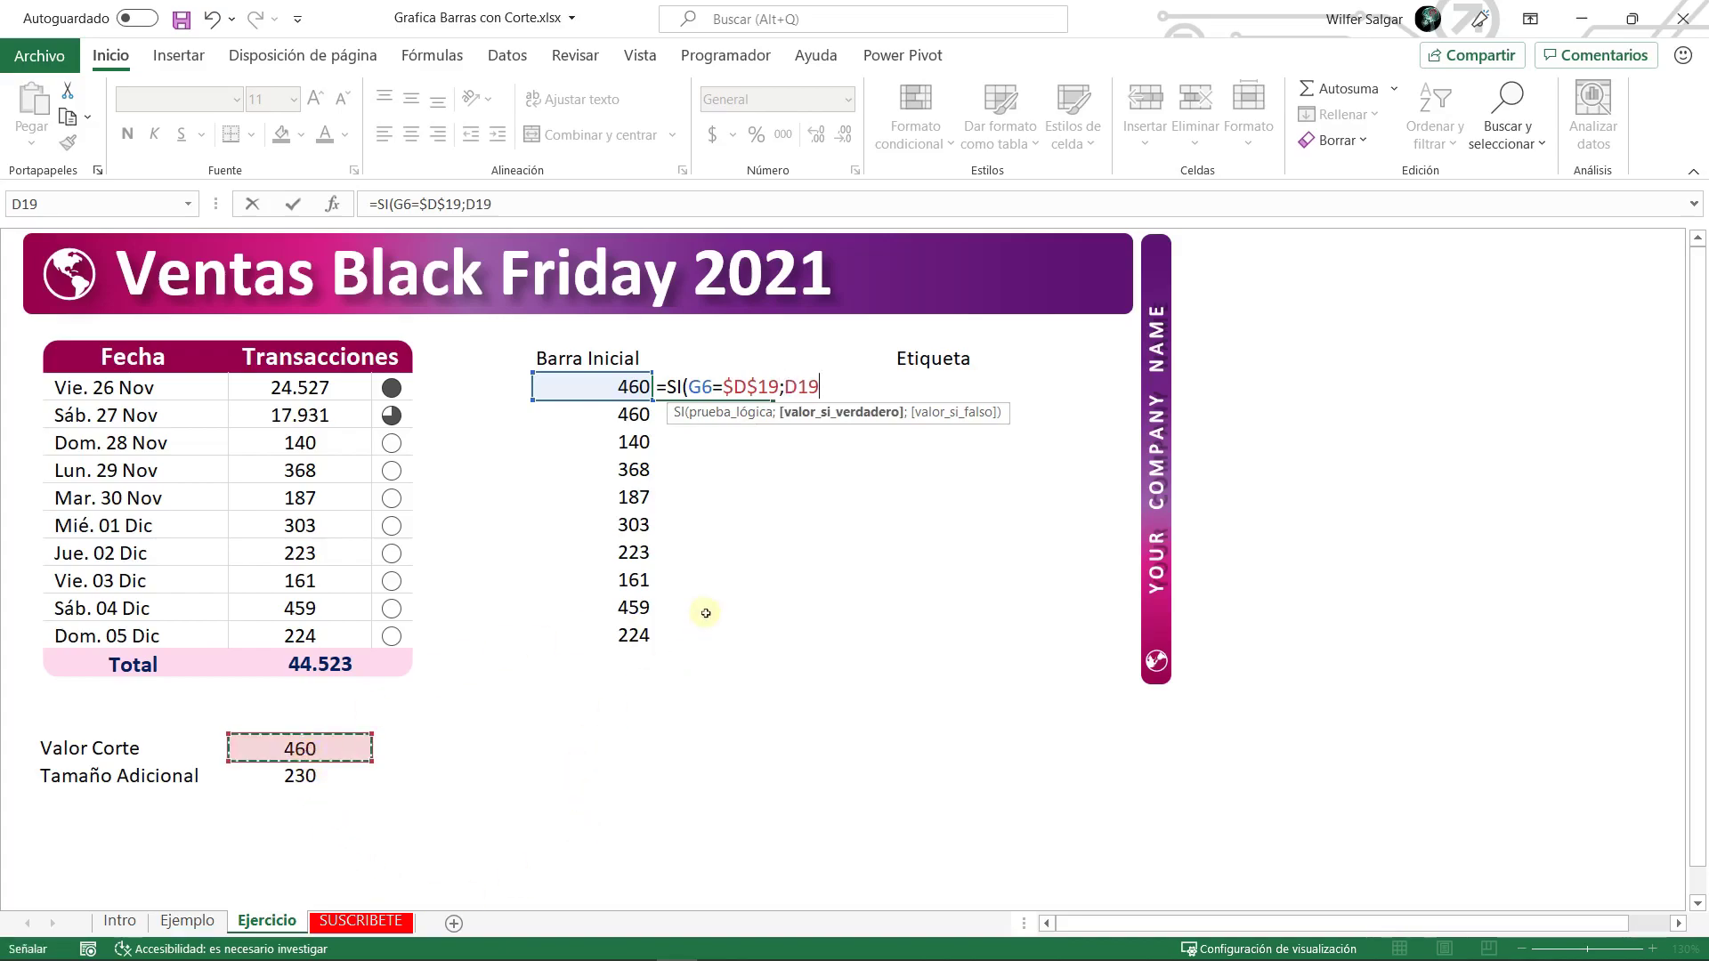
{"action": "key", "text": "F4"}
{"action": "type", "text": ";nod"}
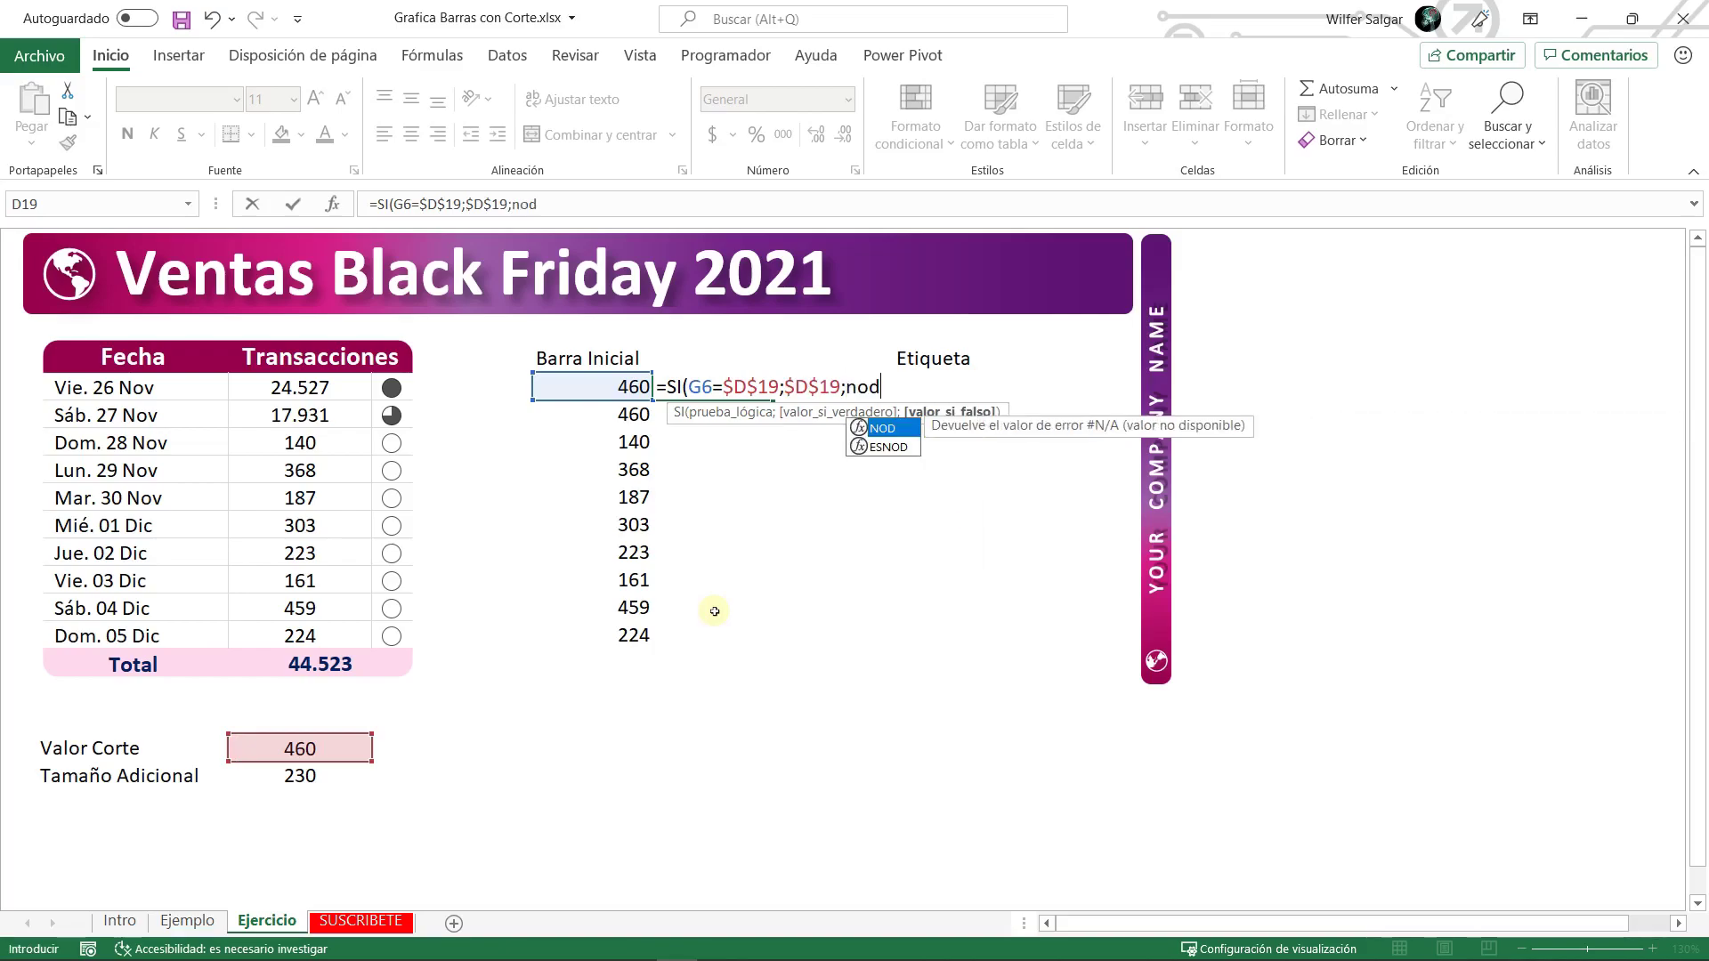
{"action": "type", "text": "()"}
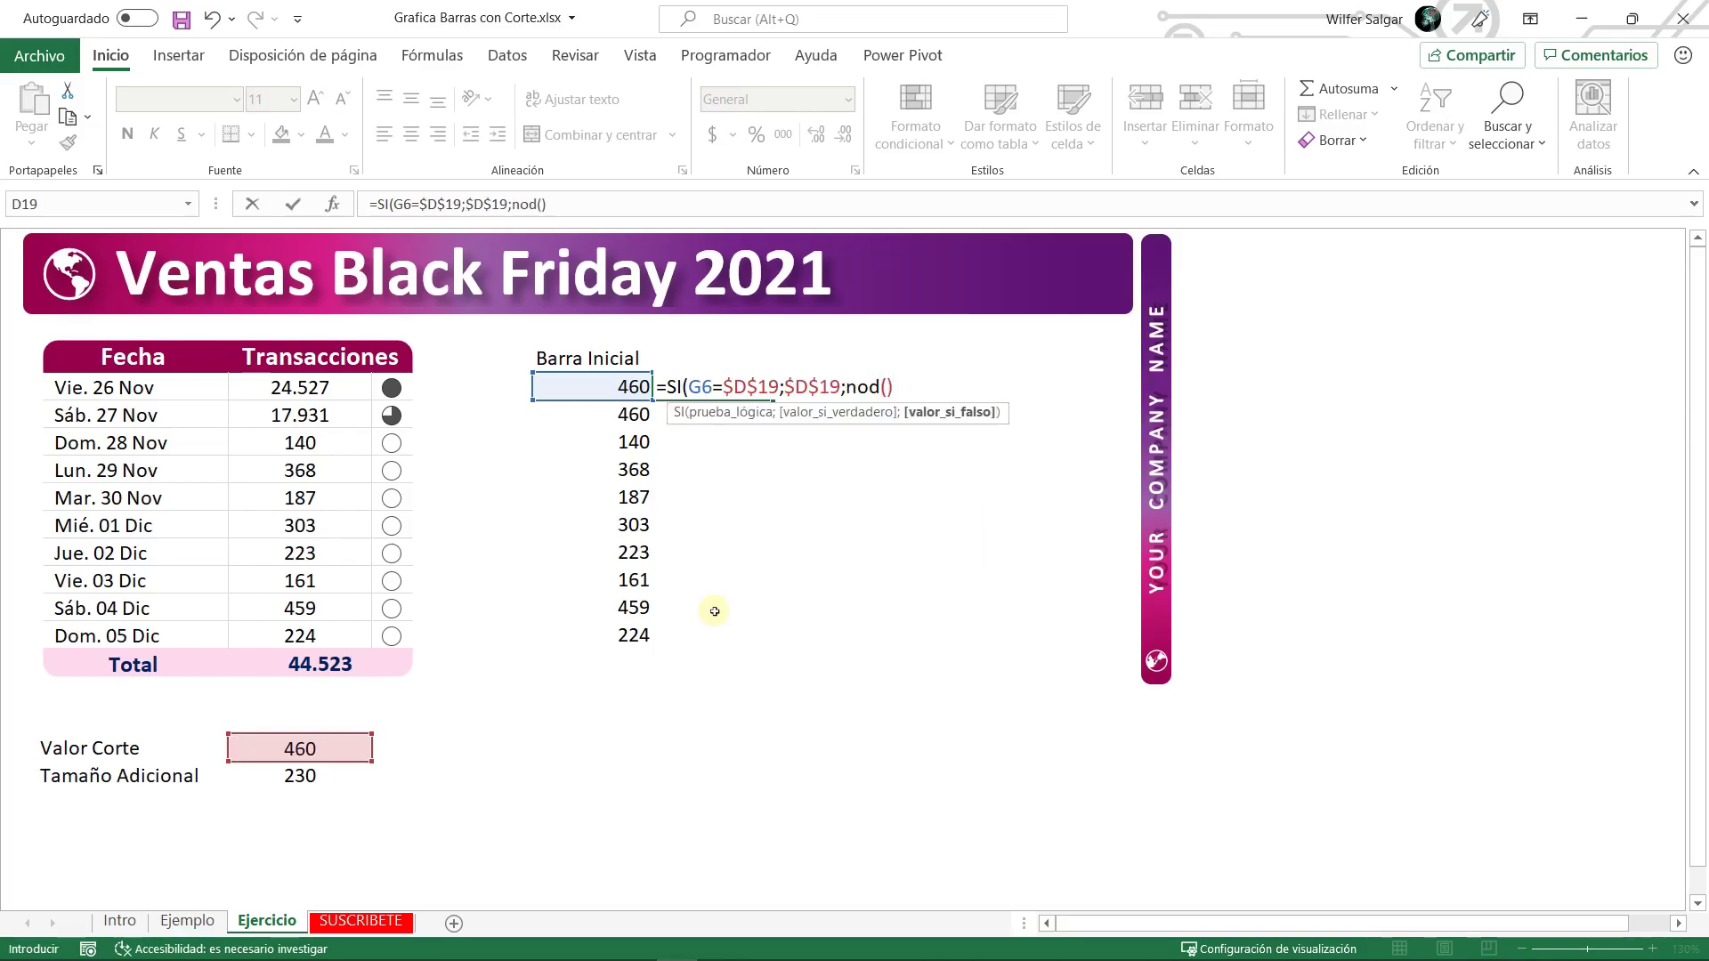
{"action": "key", "text": "Return"}
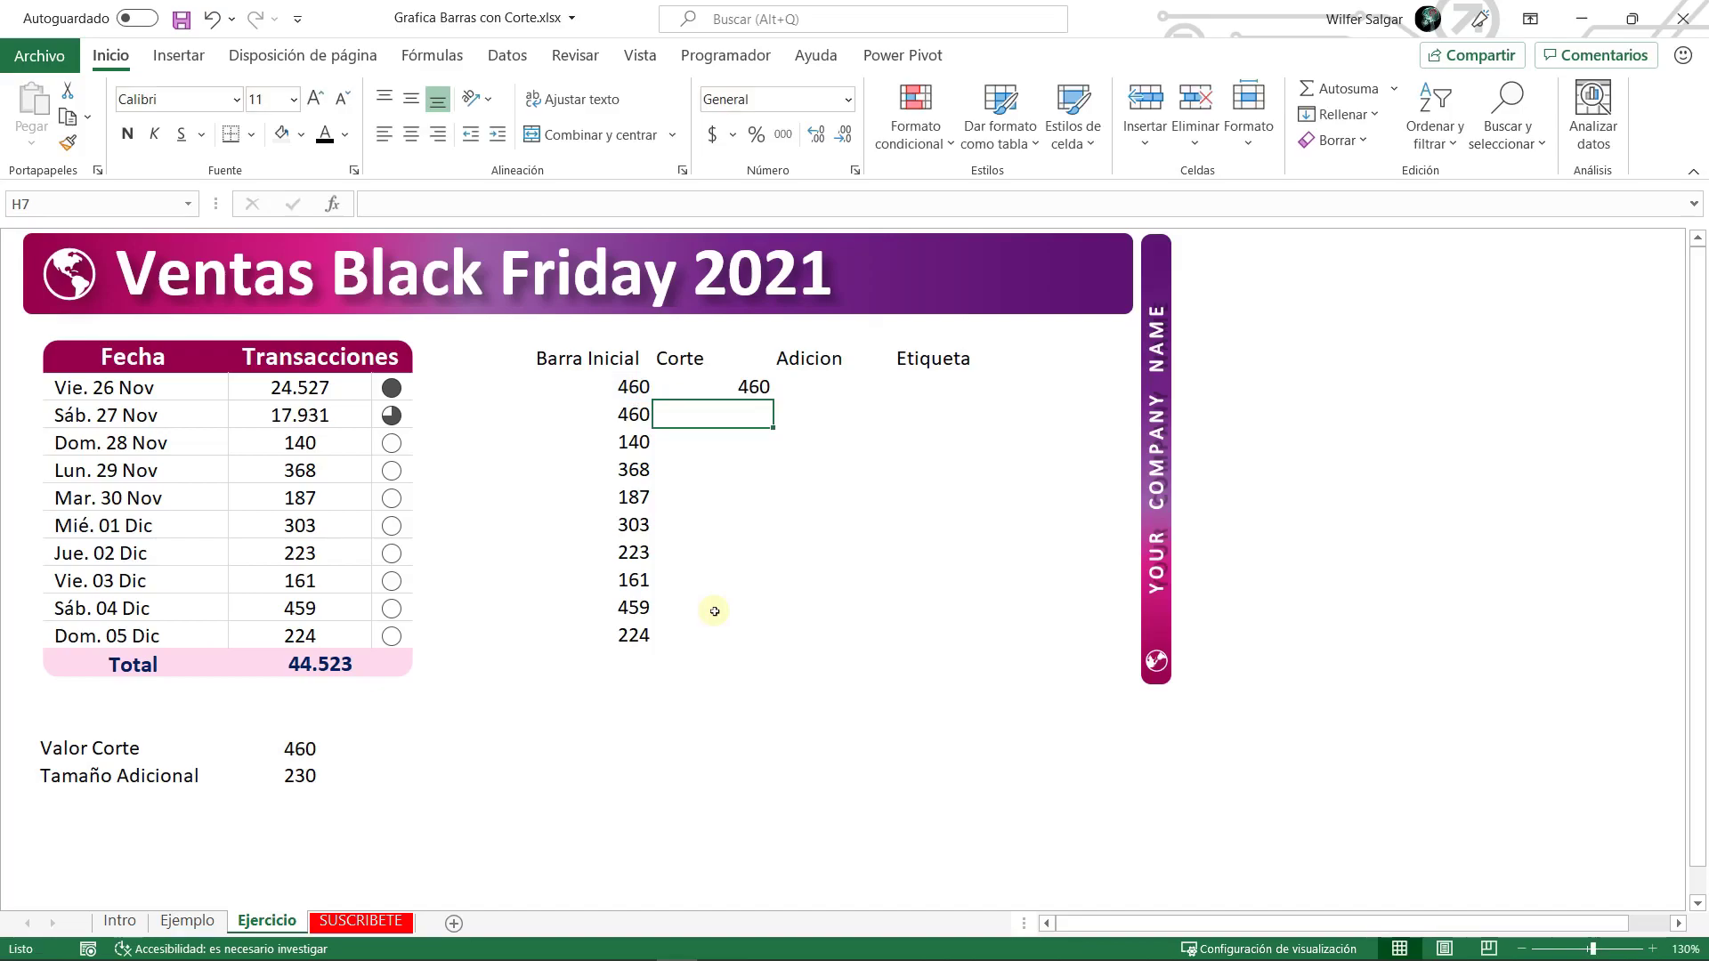
- Copy the Corte formula from H6 down to H15, covering every date through Dom. 05 Dic
{"action": "key", "text": "Up"}
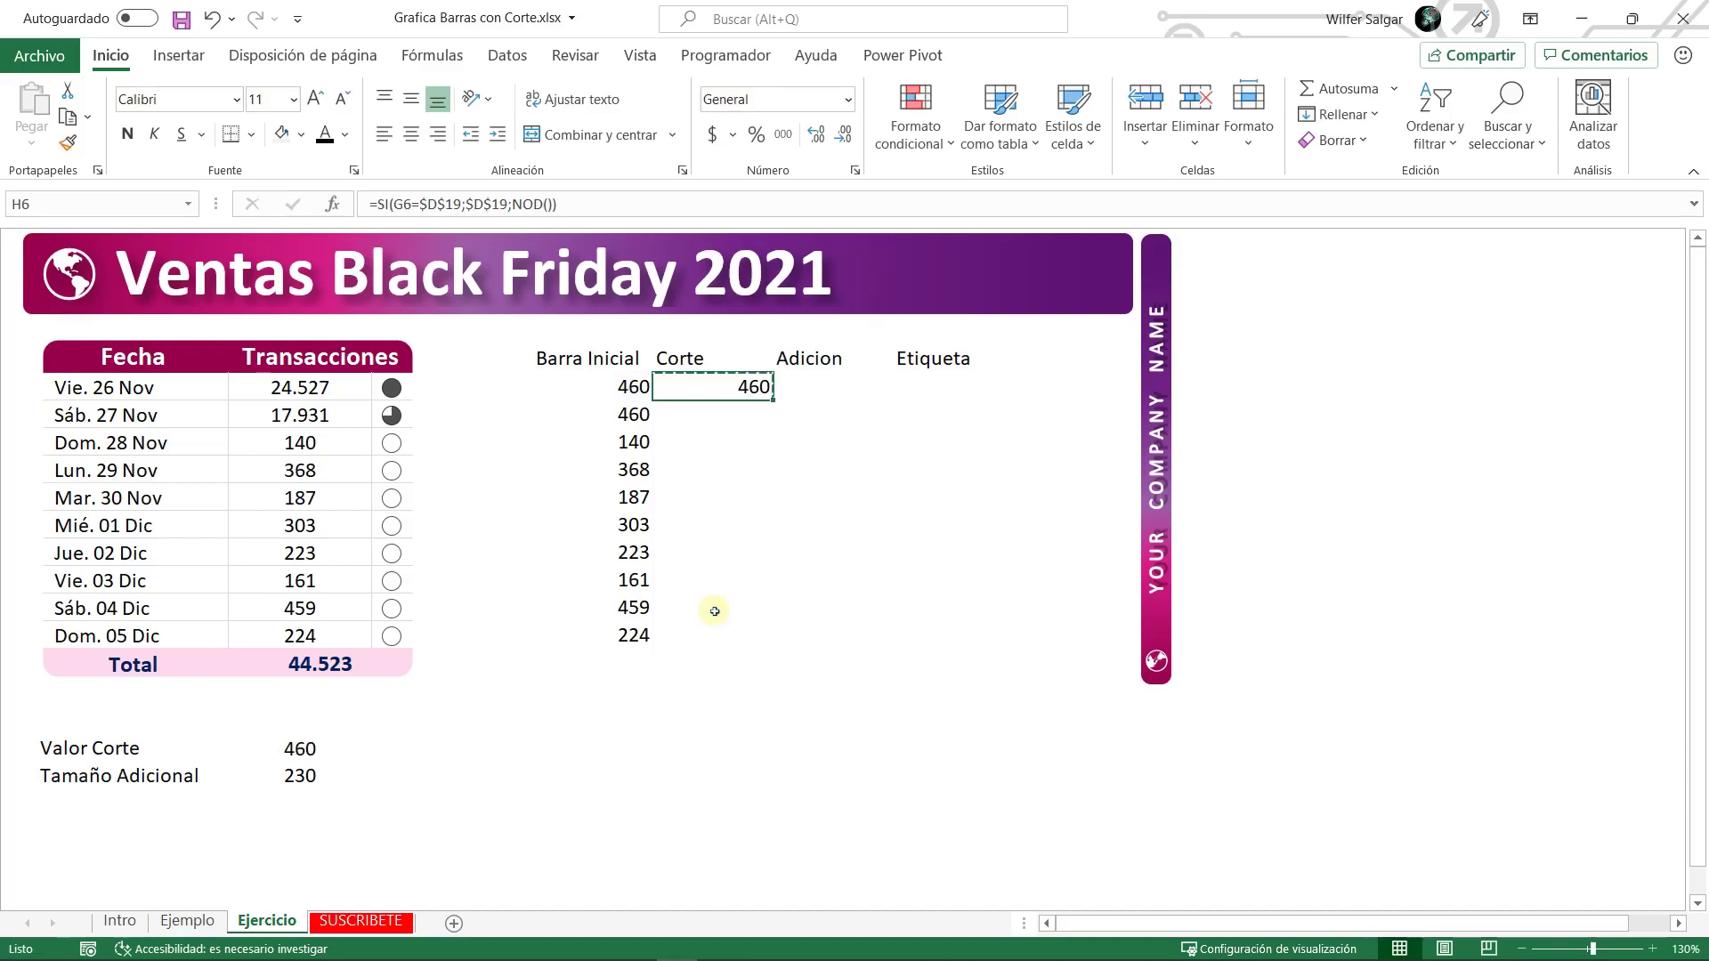
{"action": "key", "text": "ctrl+c"}
{"action": "key", "text": "Down"}
{"action": "left_click", "coordinate": [714, 609], "text": "shift"}
{"action": "key", "text": "shift+Down"}
{"action": "key", "text": "ctrl+v"}
{"action": "key", "text": "Up"}
{"action": "key", "text": "Escape"}
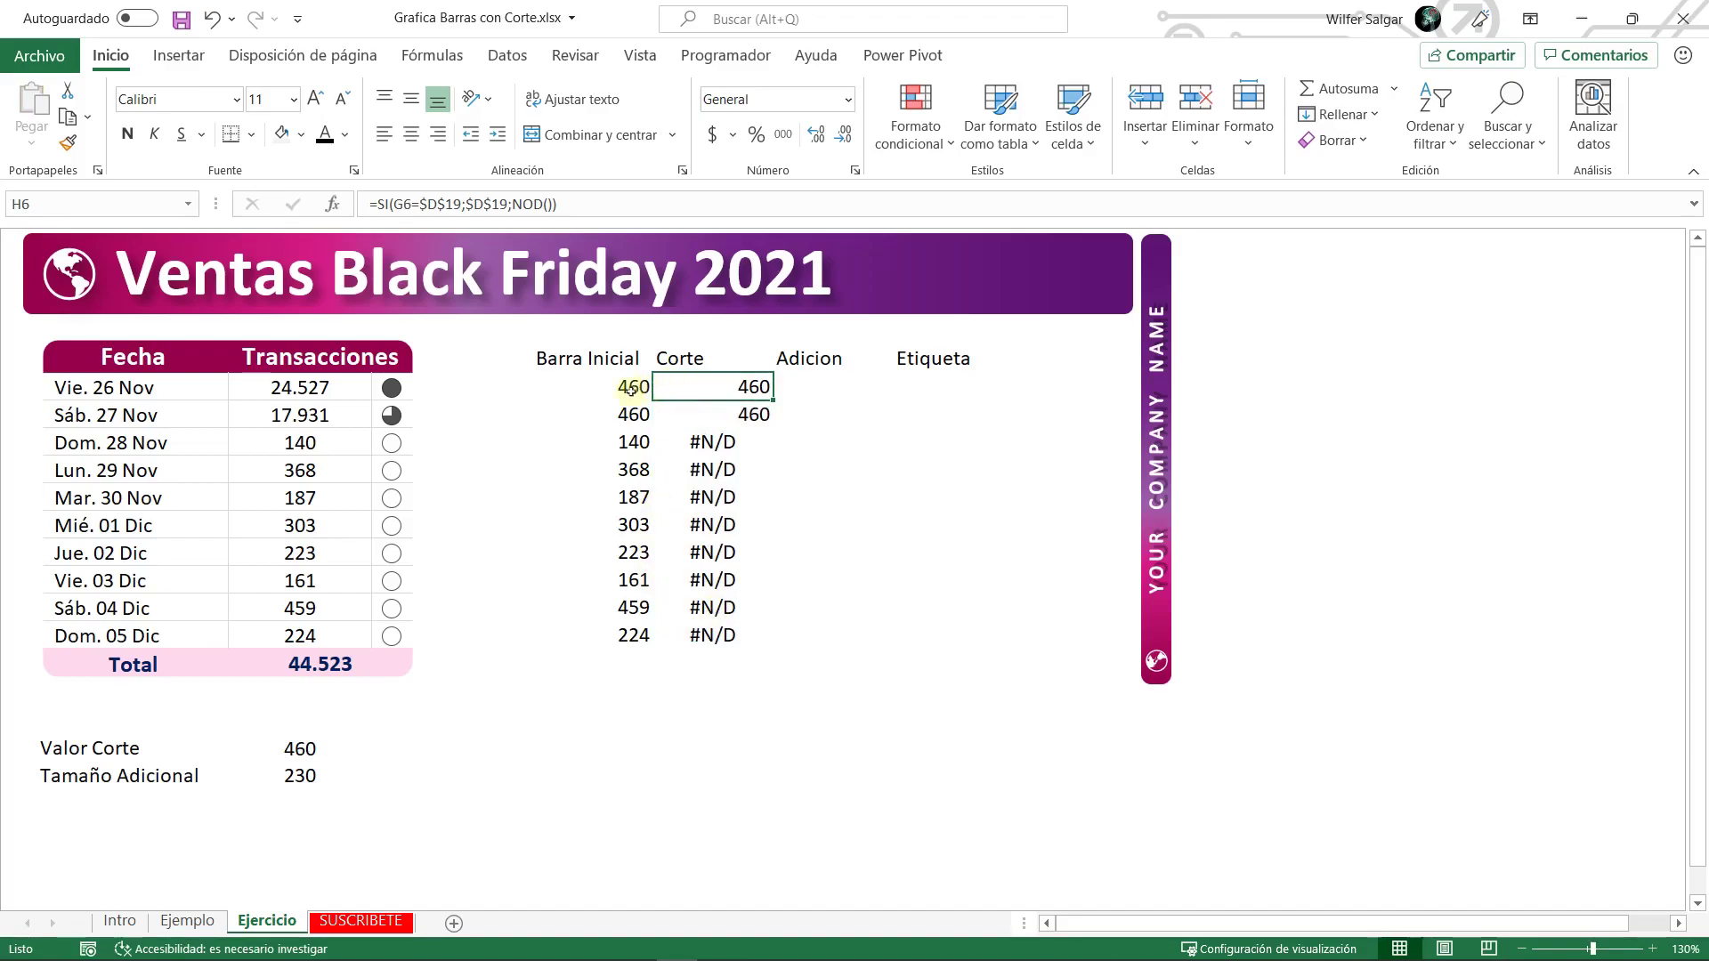
- Compare the Corte results in H6:H15 with the daily transactions and with the broken bars in the Ejemplo sheet's chart
{"action": "left_click", "coordinate": [307, 387]}
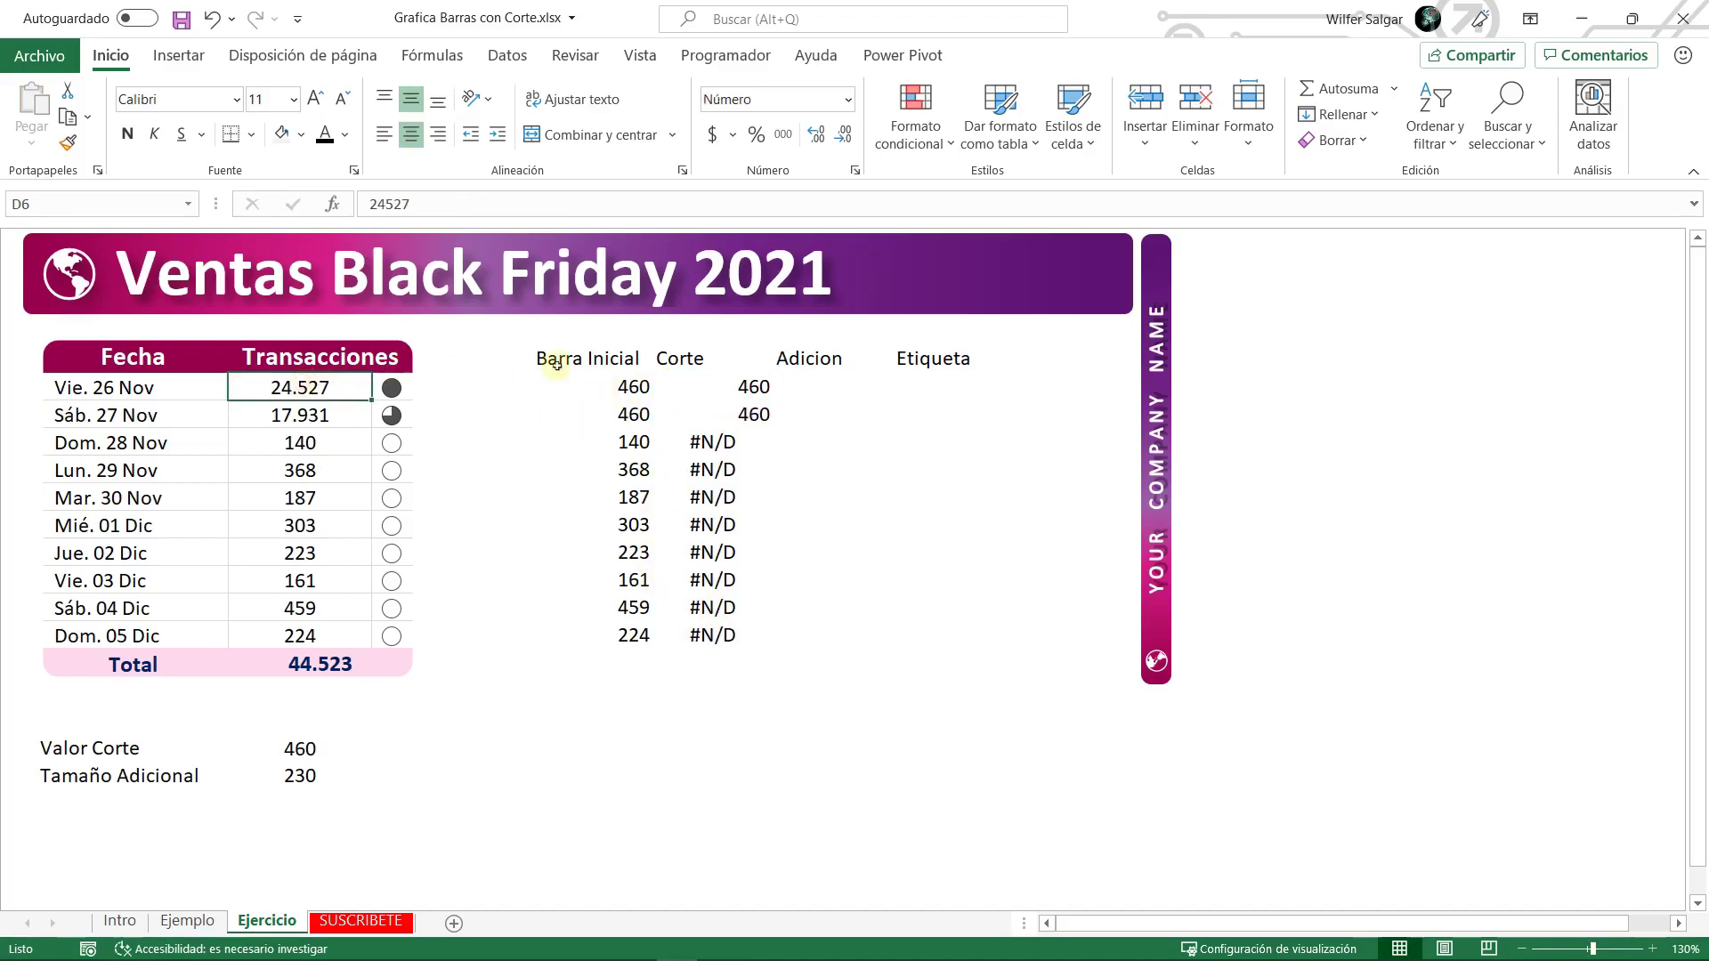
{"action": "left_click", "coordinate": [712, 380]}
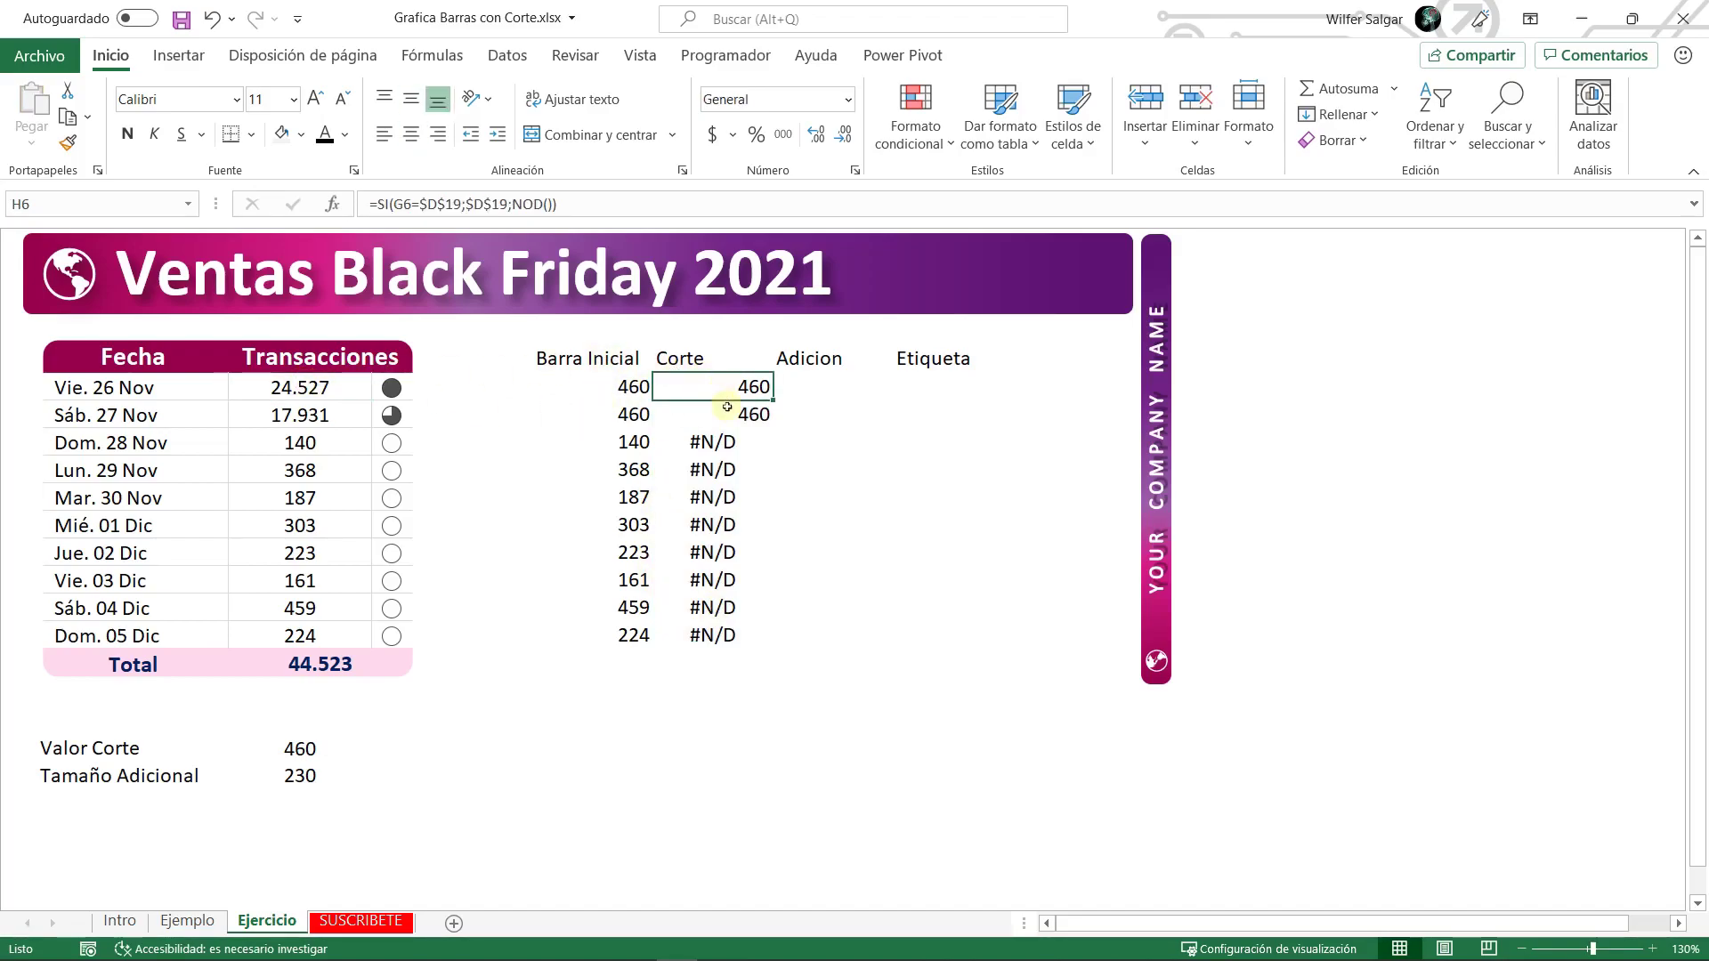
{"action": "left_click_drag", "start_coordinate": [715, 445], "coordinate": [715, 635]}
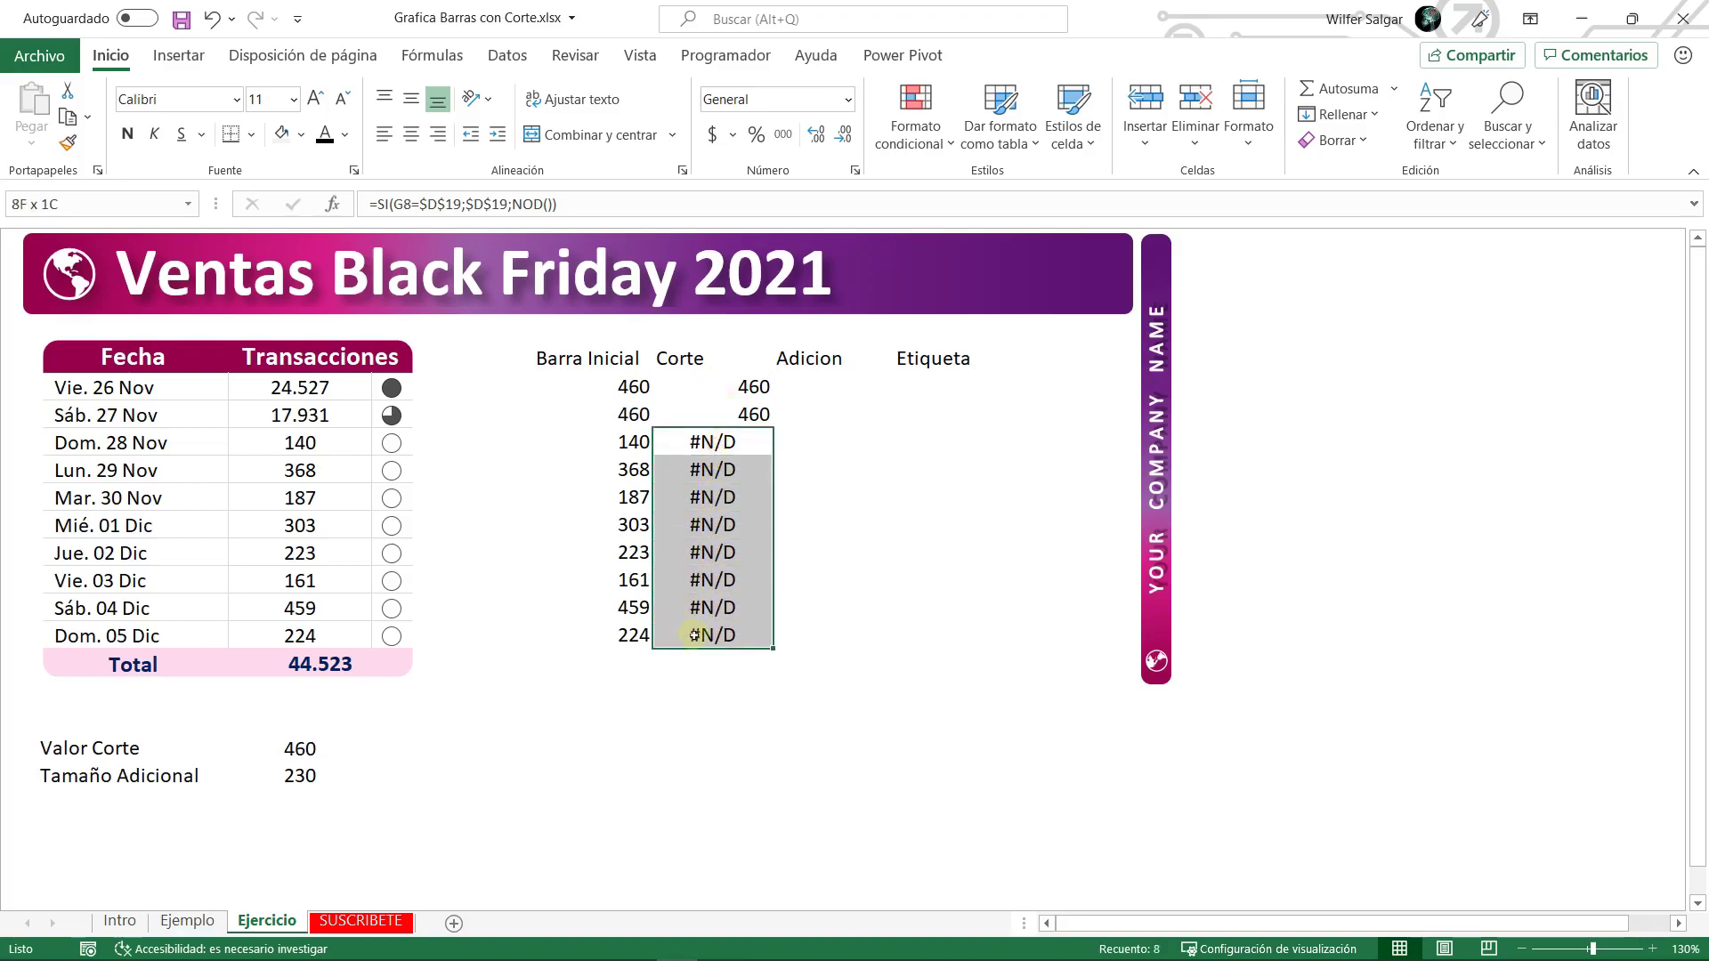
{"action": "left_click", "coordinate": [726, 450]}
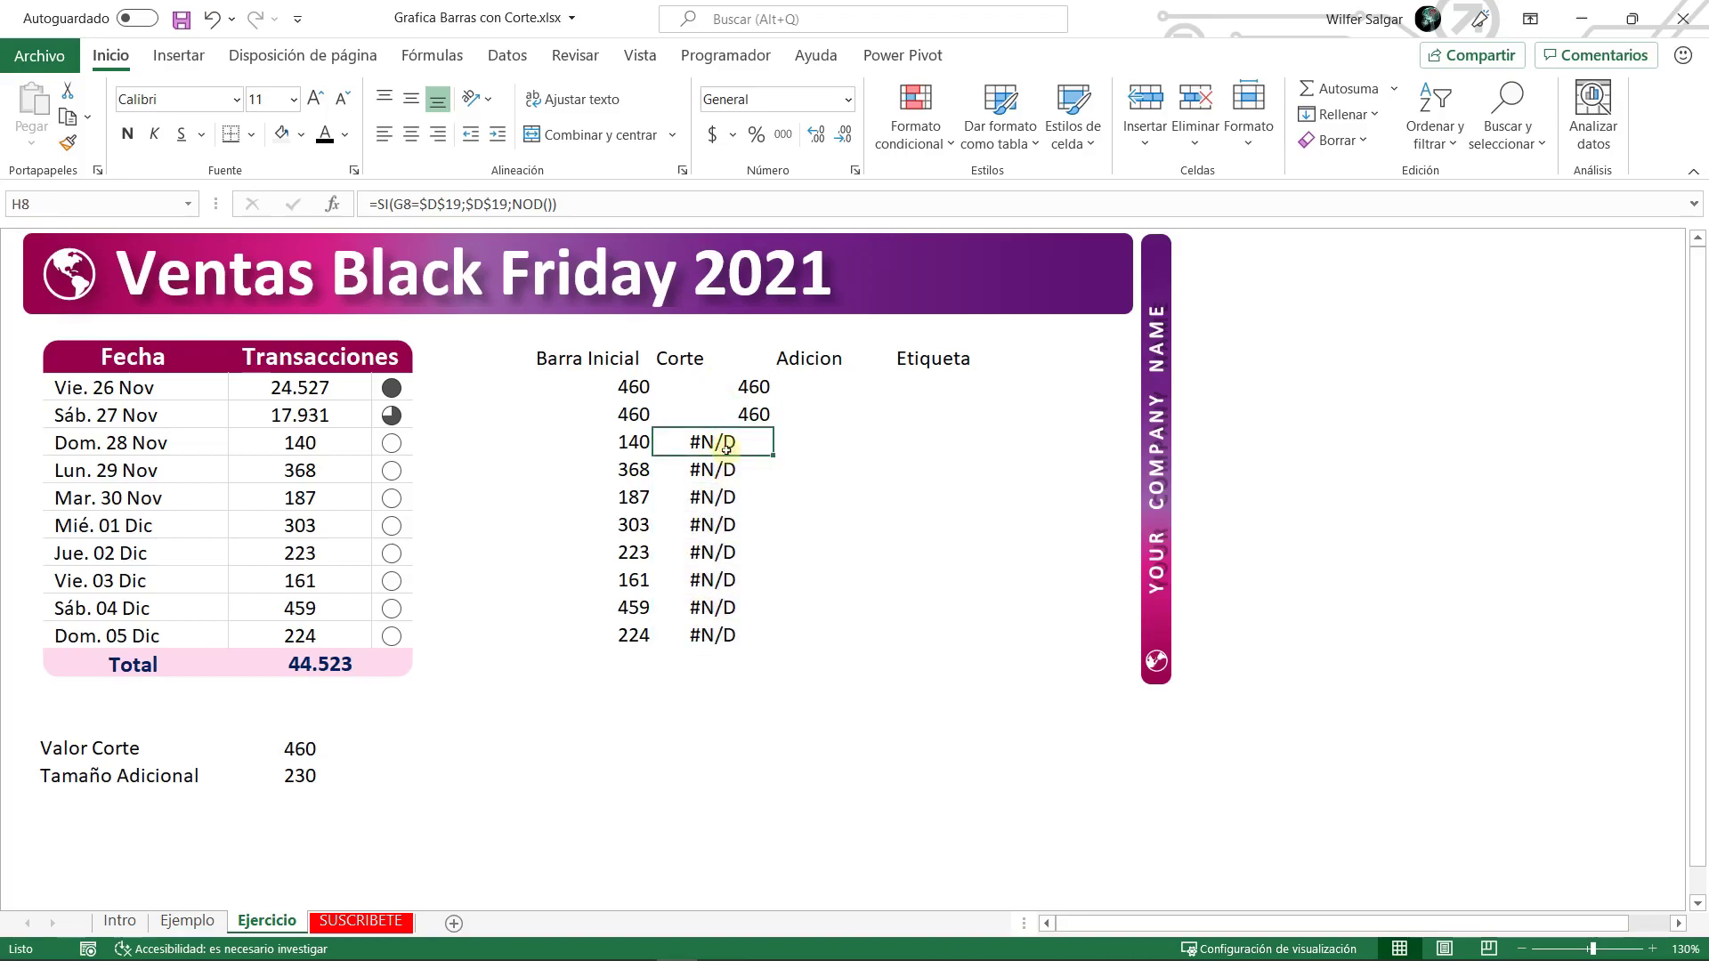
{"action": "key", "text": "ctrl+Page_Up"}
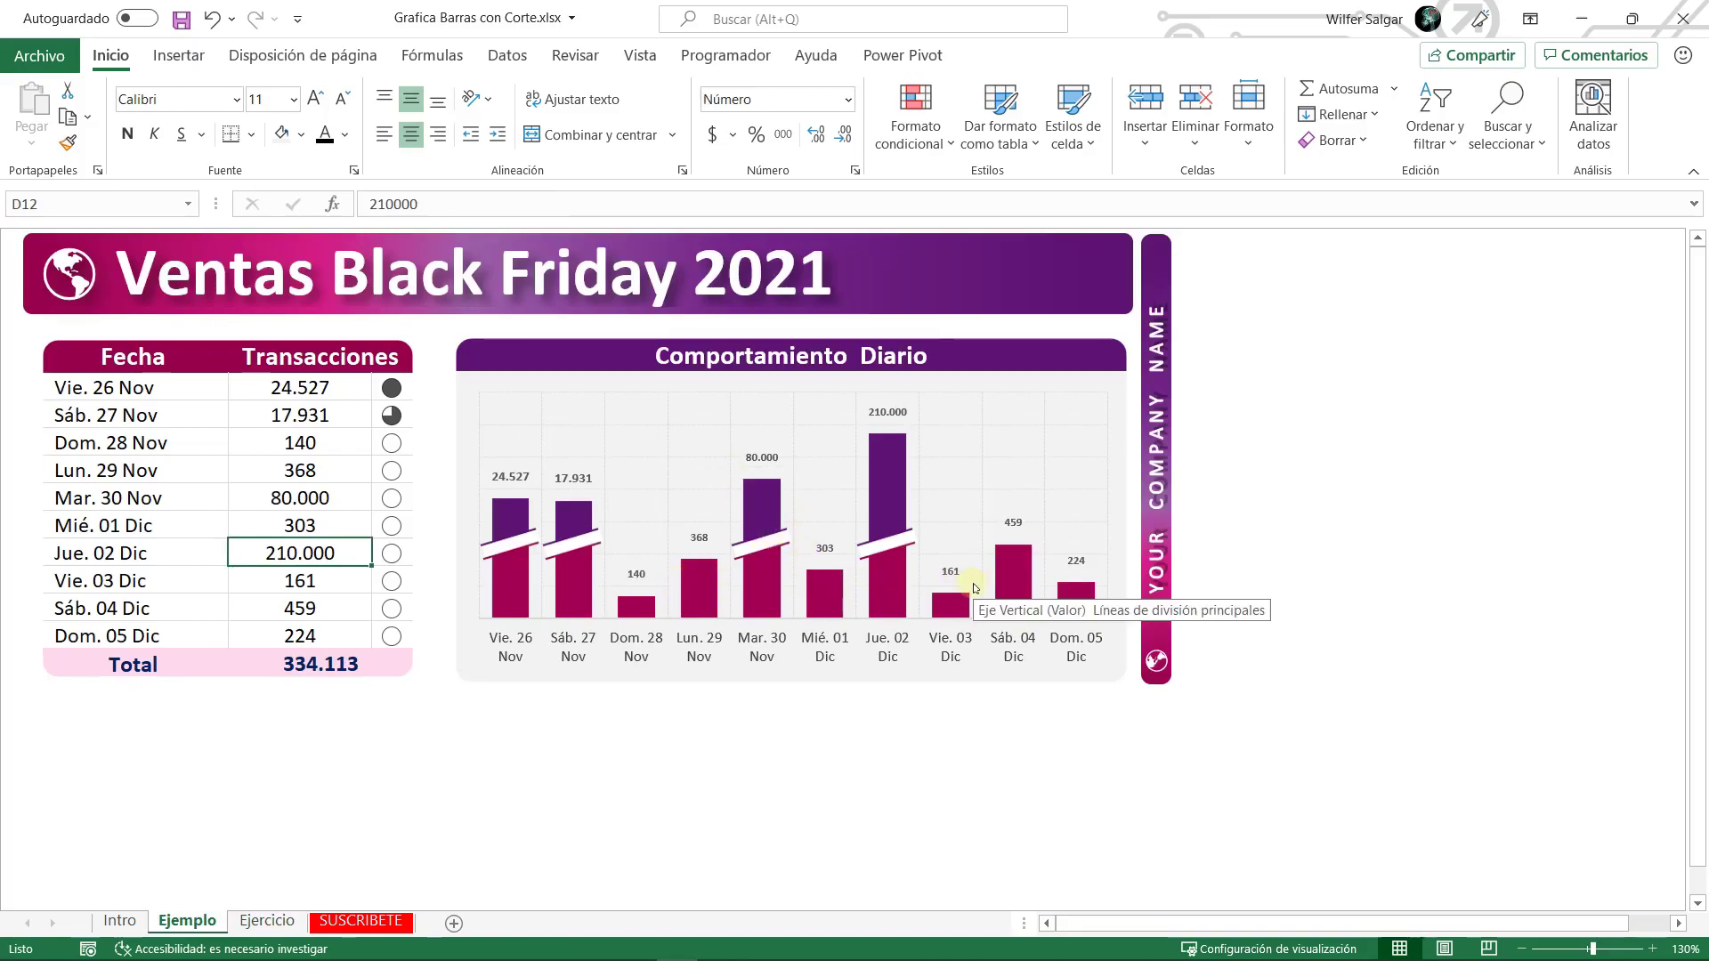
{"action": "key", "text": "ctrl+Page_Down"}
{"action": "left_click", "coordinate": [712, 470]}
{"action": "left_click", "coordinate": [727, 498]}
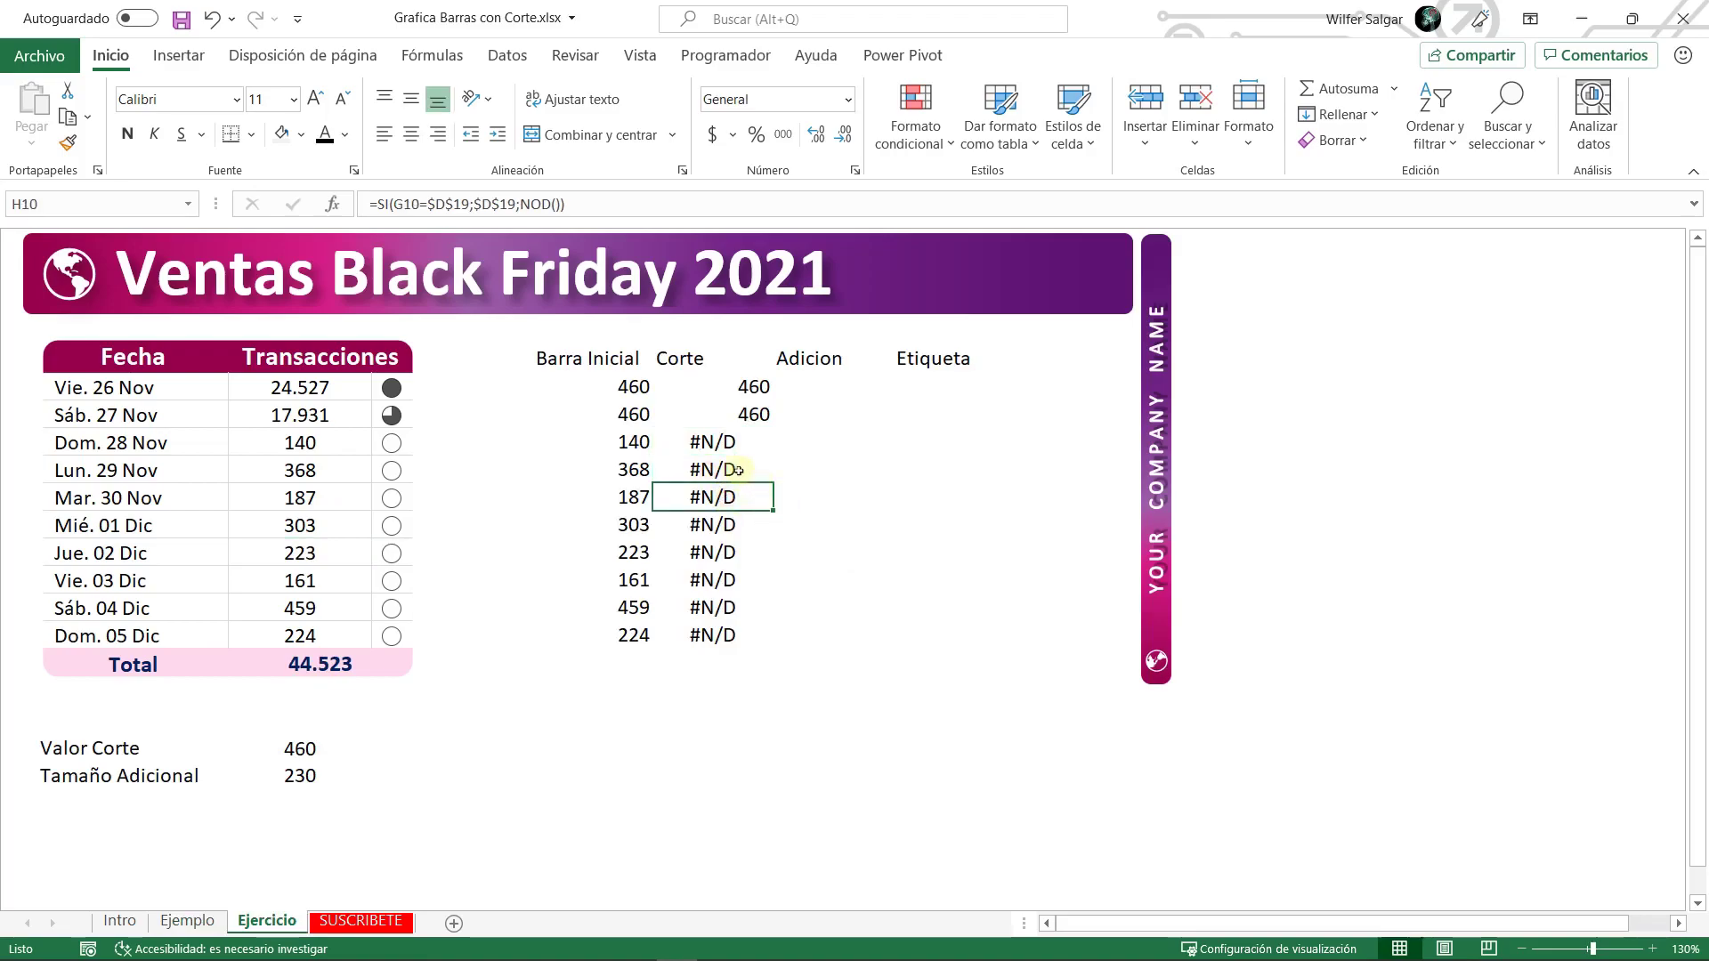
{"action": "left_click", "coordinate": [729, 393]}
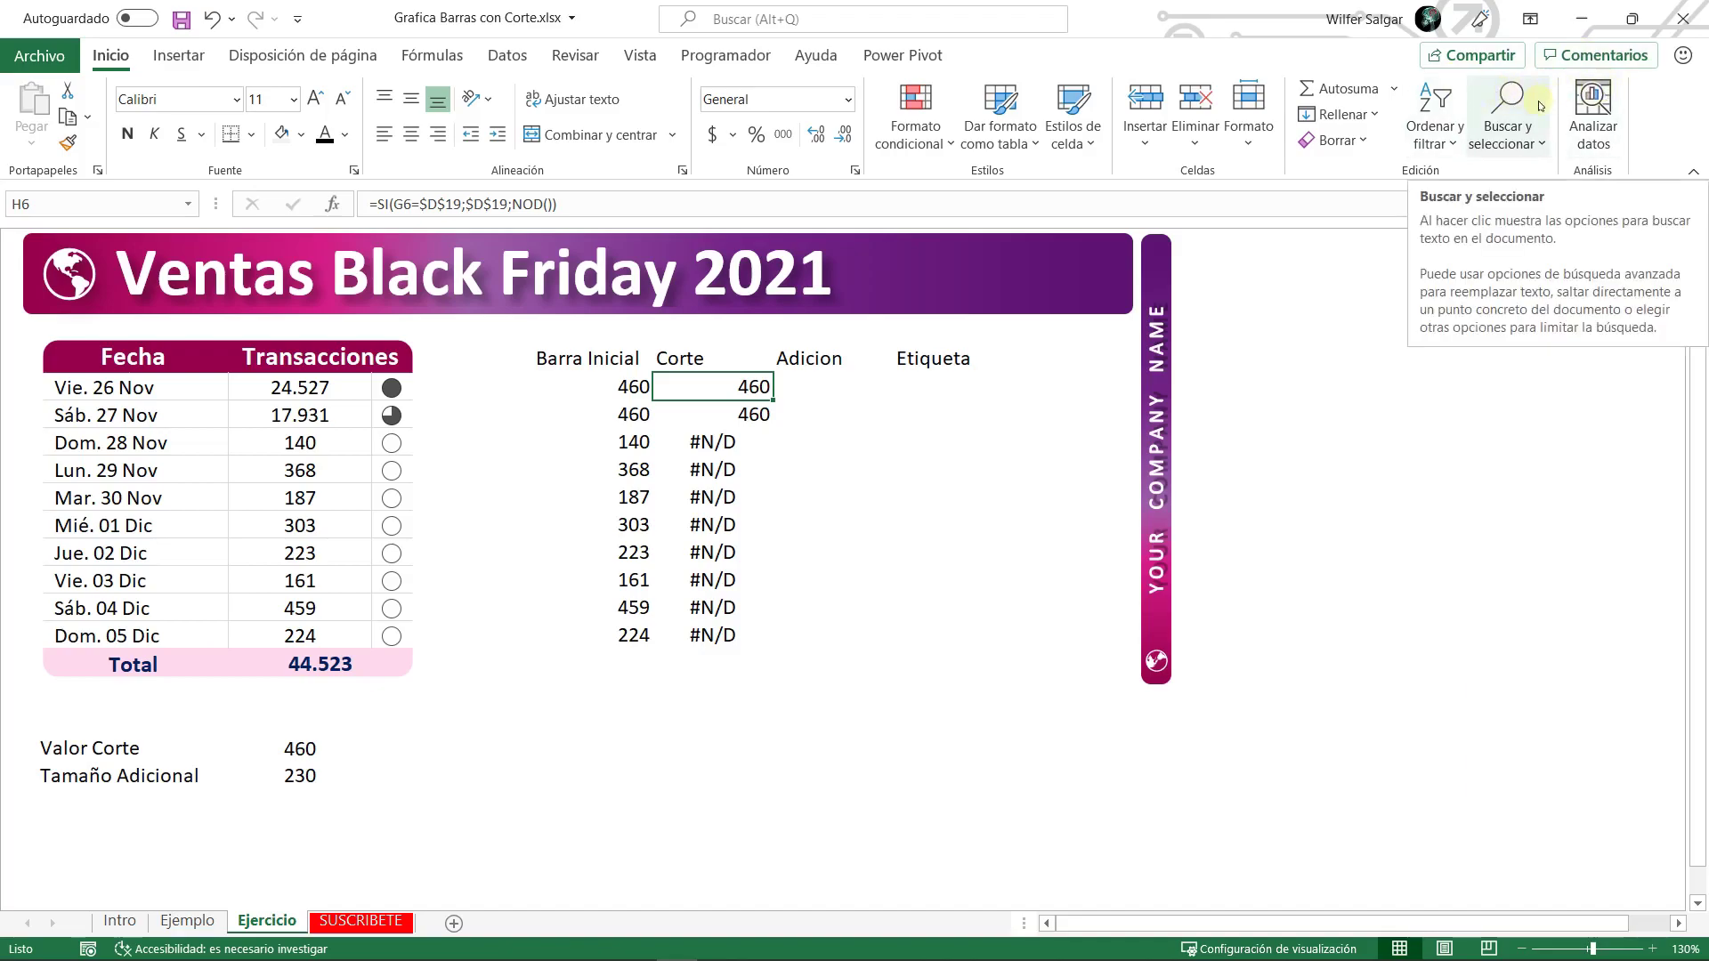
- In cell I6, under Adicion, enter the formula =SI(G6=$D$19;D20+(D6/$D$19);NOD()) to size the bar portion above the cut
{"action": "left_click", "coordinate": [817, 386]}
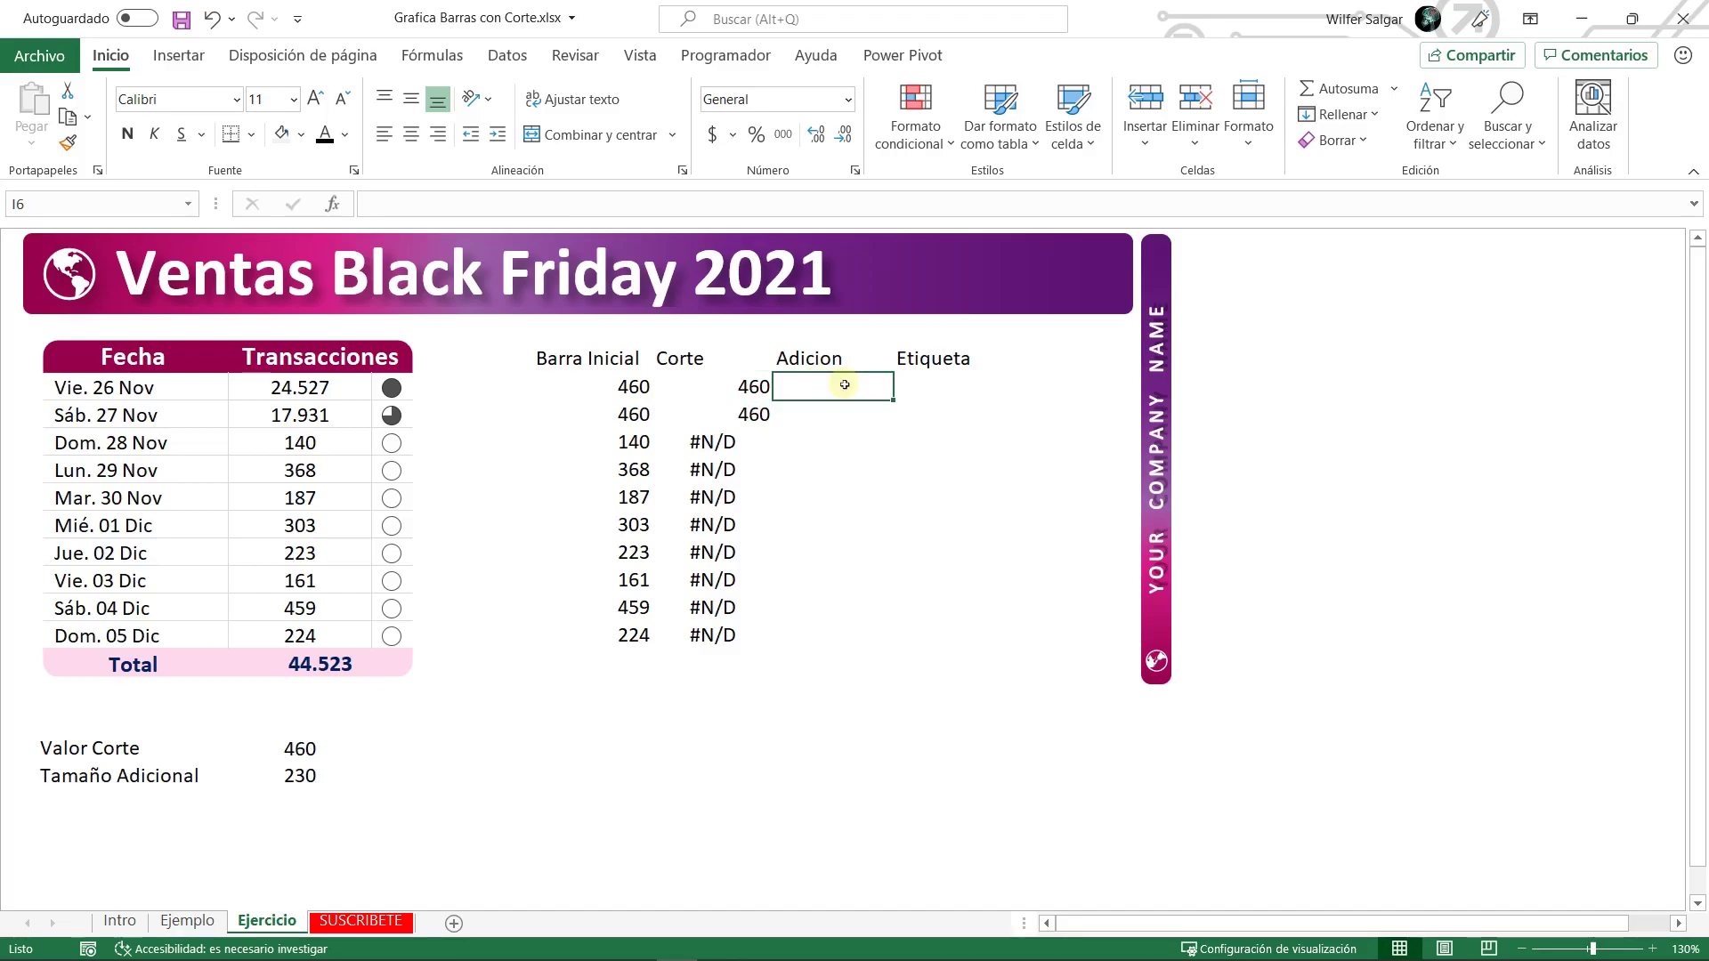
{"action": "key", "text": "ctrl+Page_Up"}
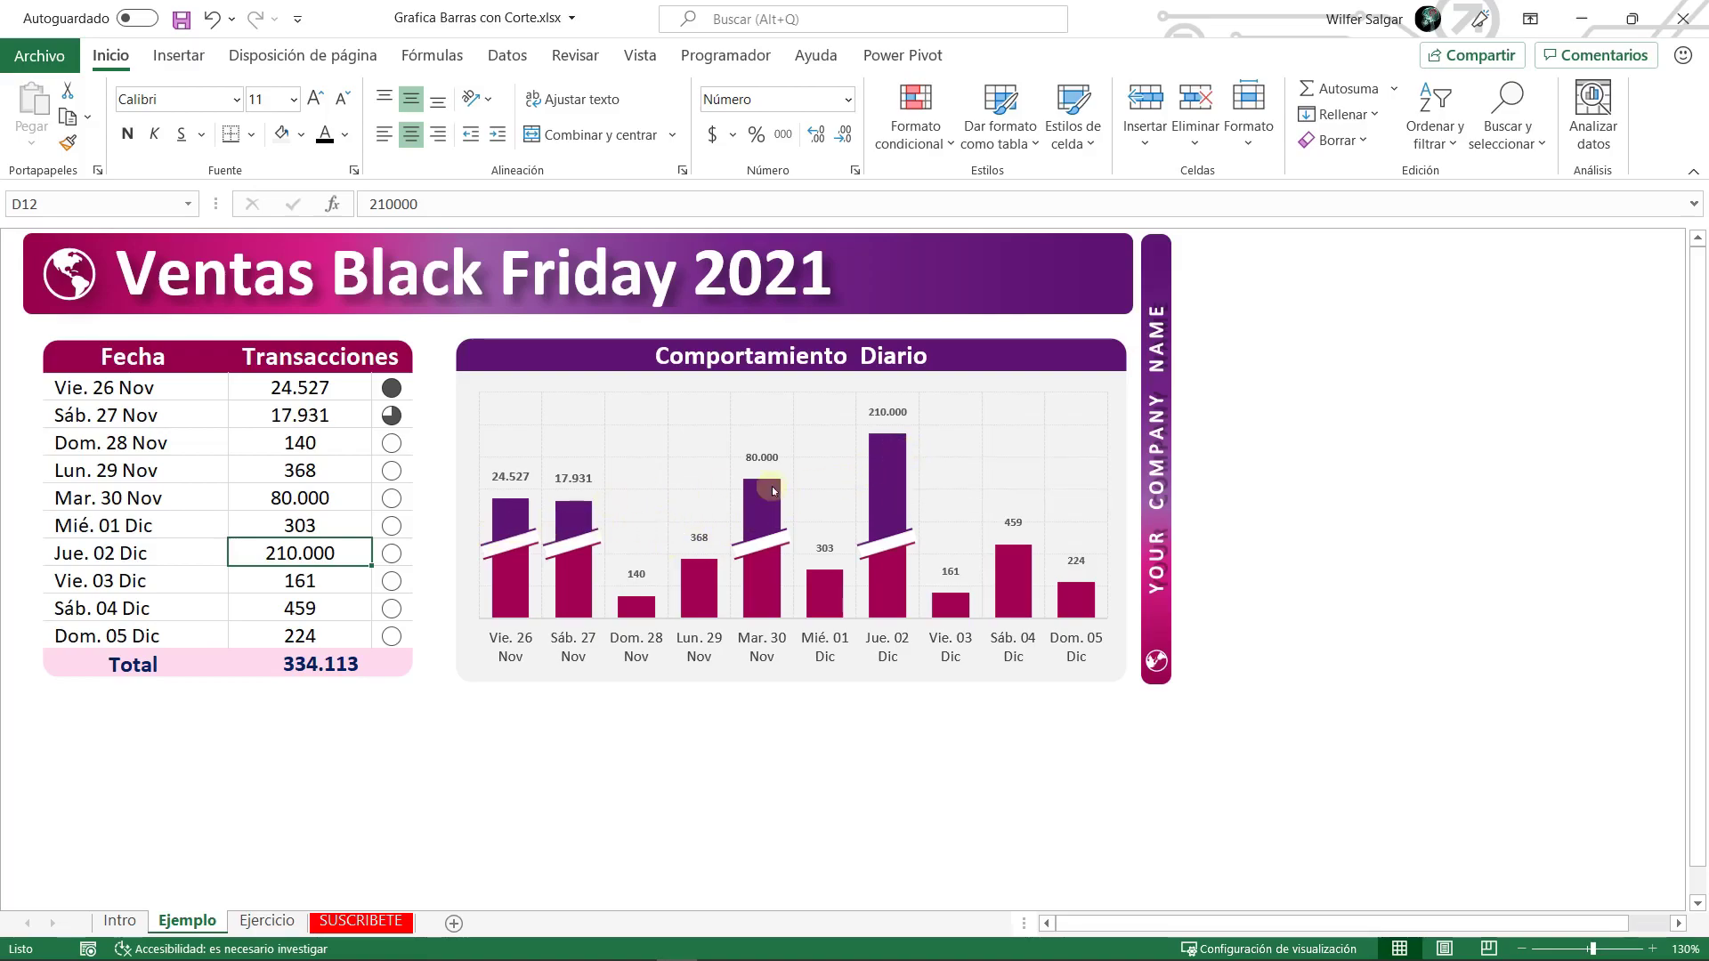
{"action": "key", "text": "ctrl+Page_Down"}
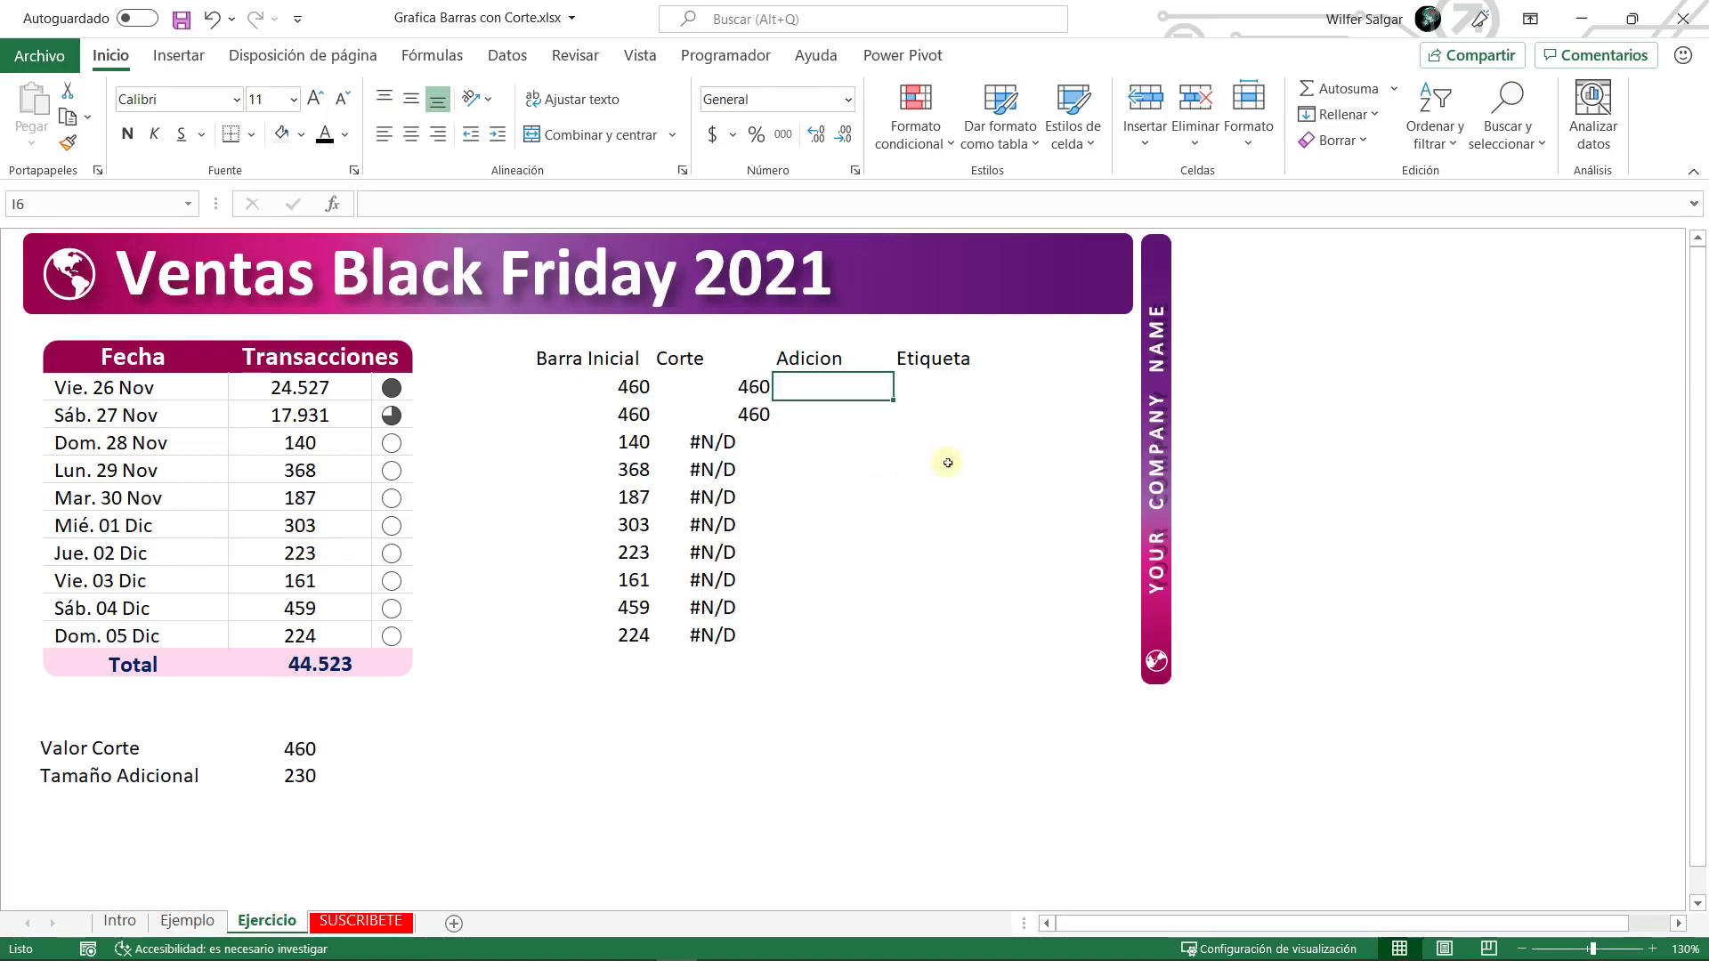
{"action": "type", "text": "=si"}
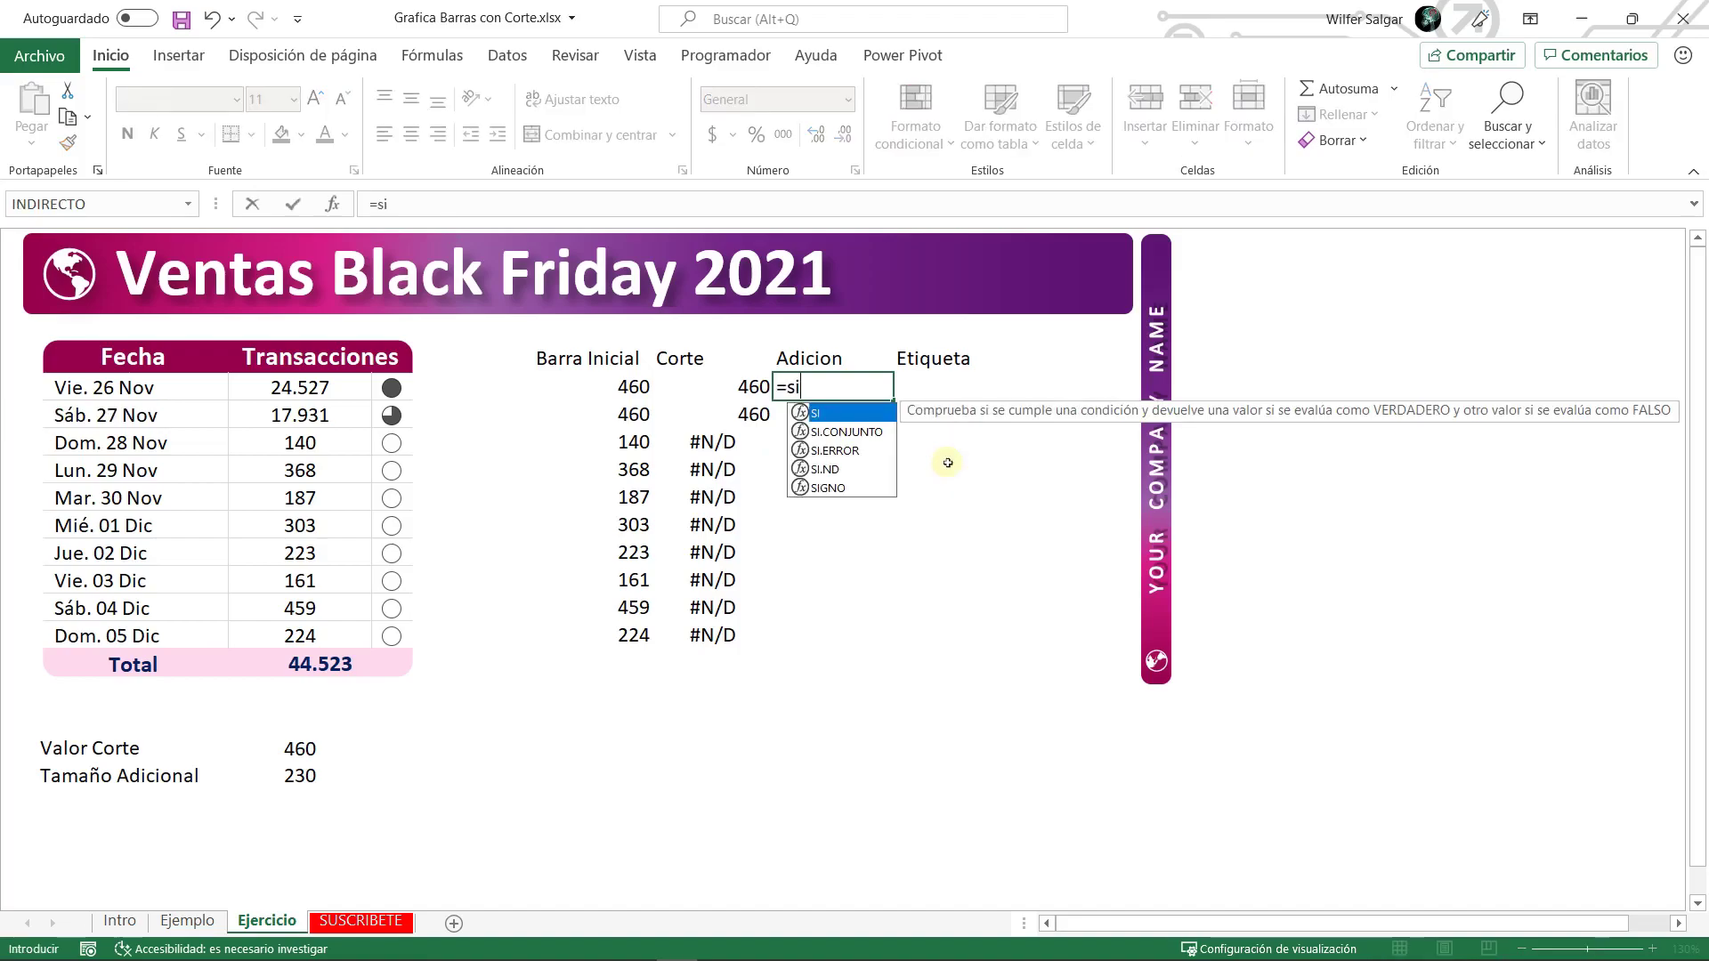
{"action": "key", "text": "BackSpace"}
{"action": "type", "text": "i("}
{"action": "key", "text": "Left"}
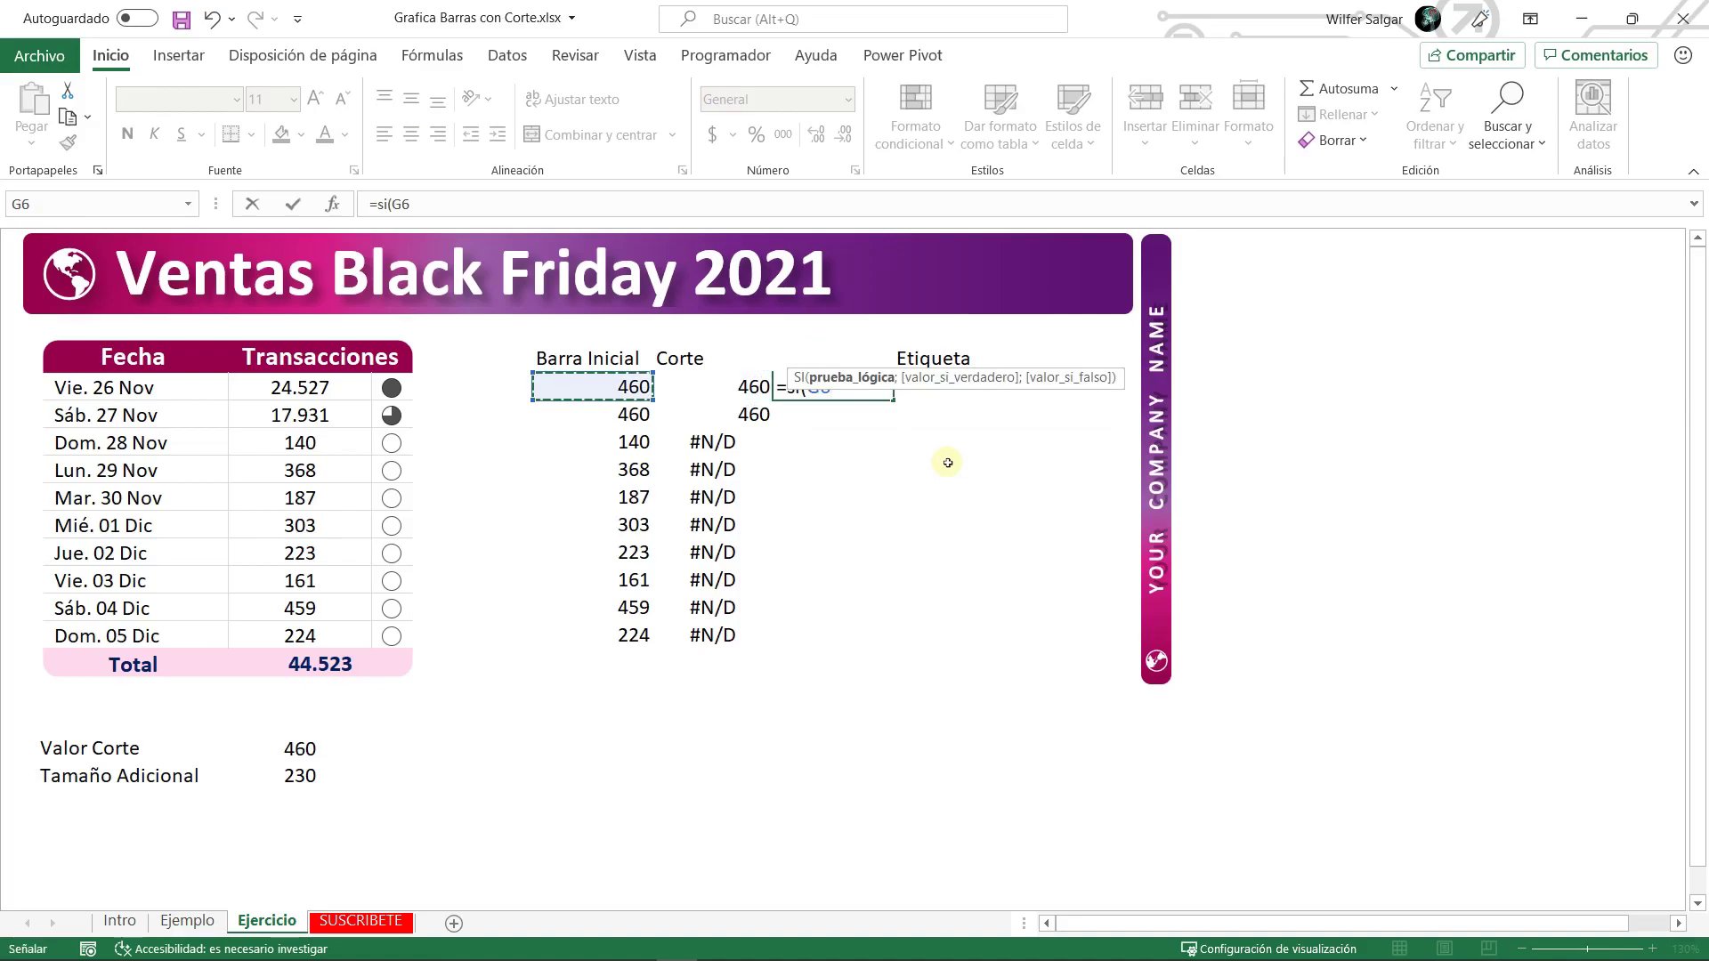
{"action": "type", "text": "="}
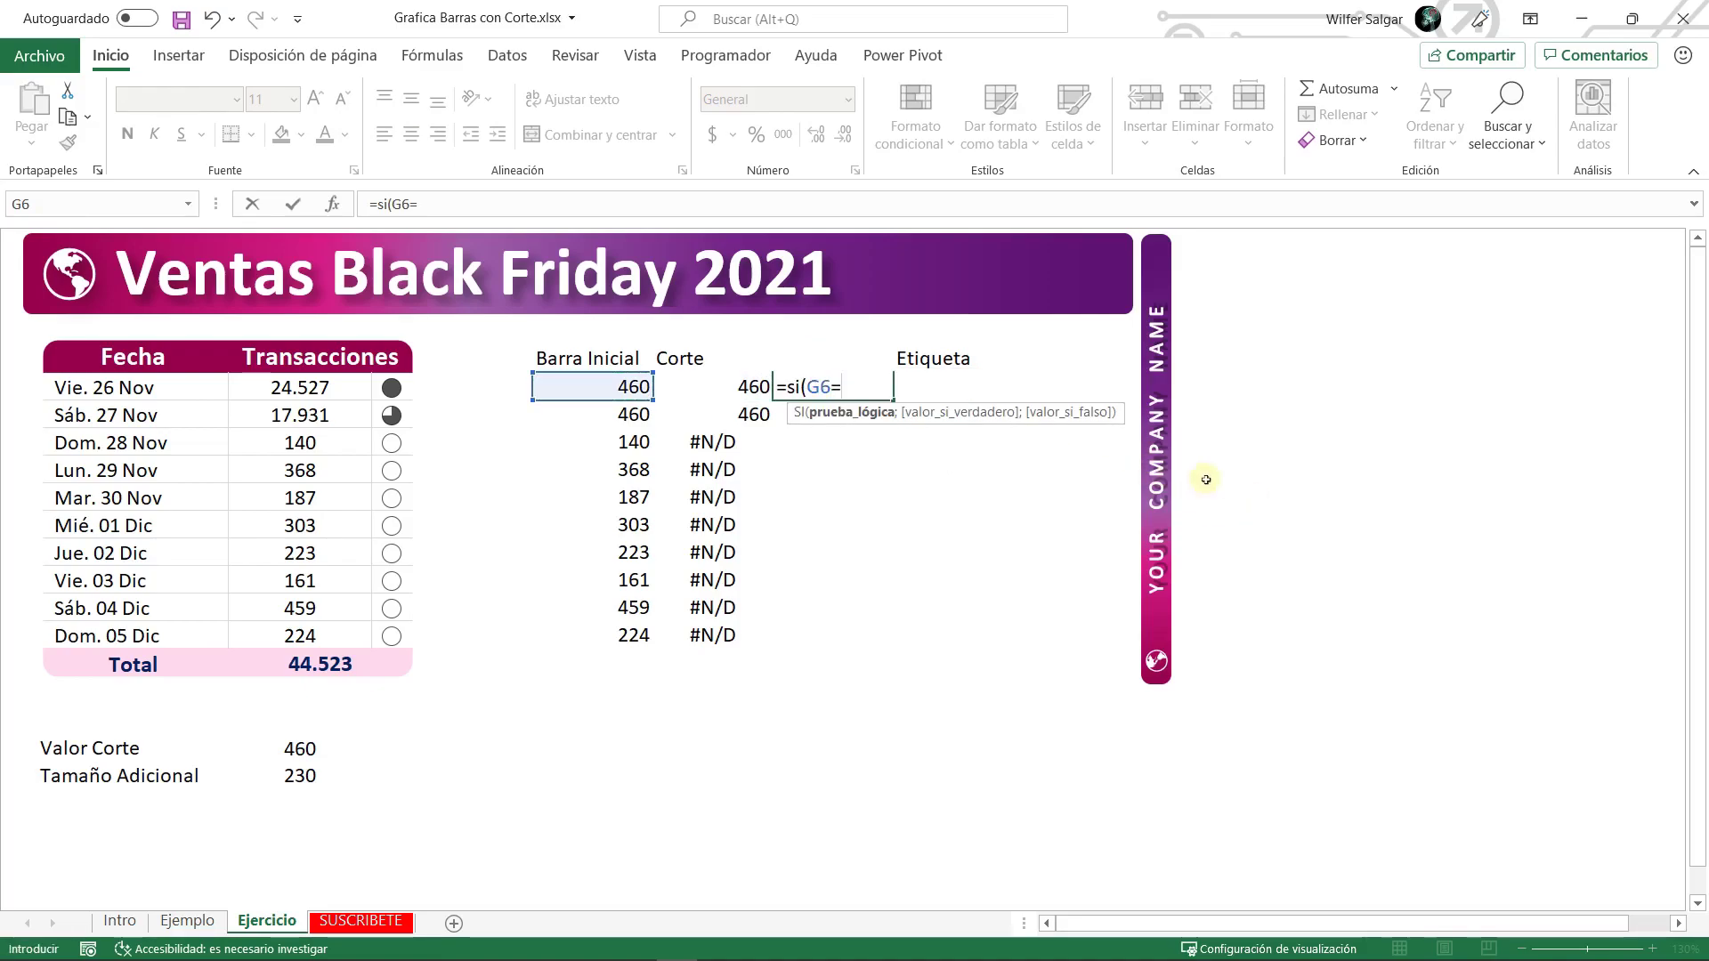
{"action": "left_click", "coordinate": [305, 750]}
{"action": "key", "text": "F4"}
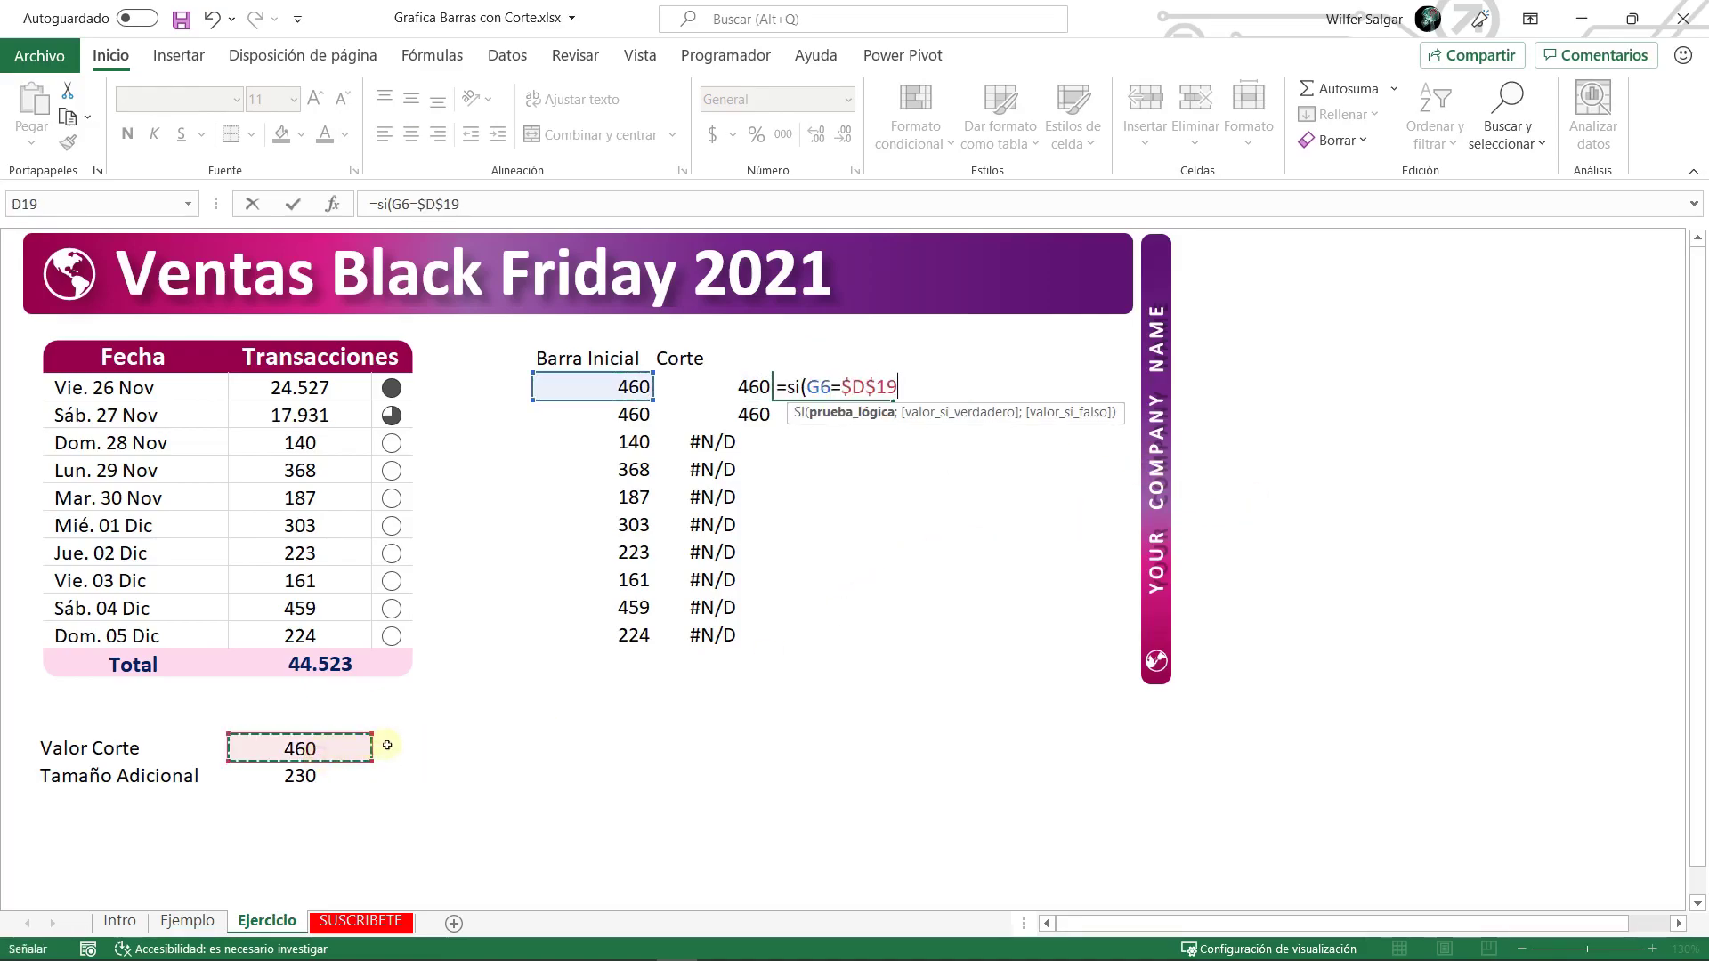
{"action": "type", "text": ";"}
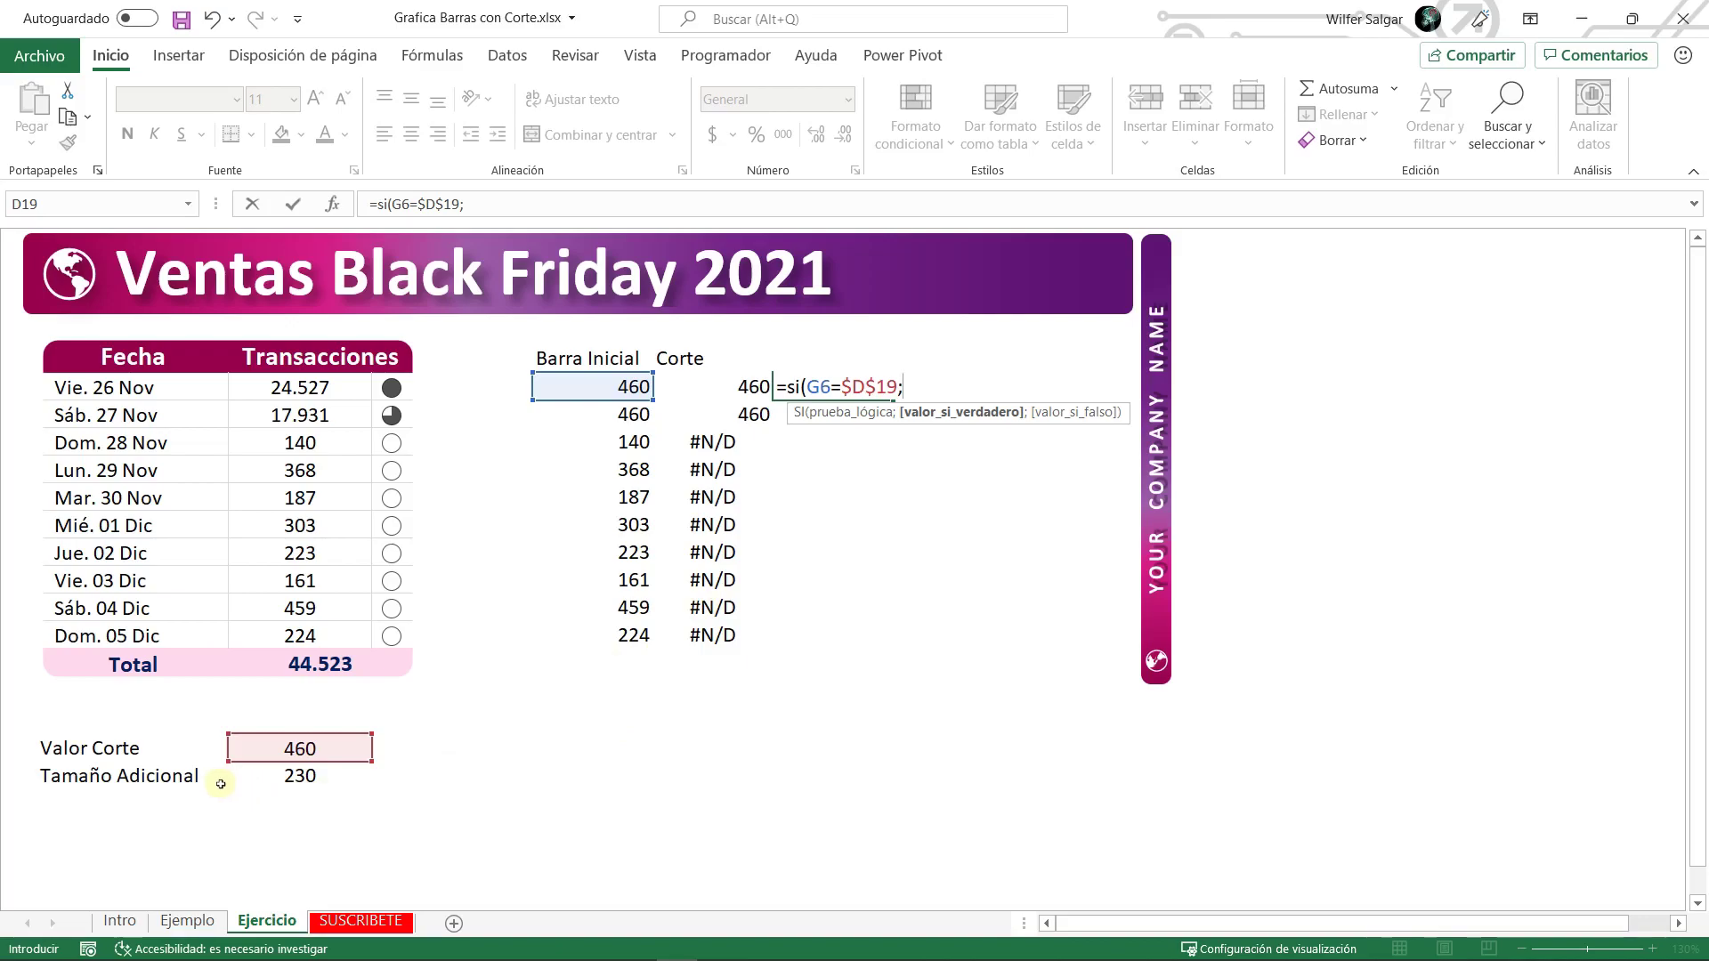
{"action": "left_click", "coordinate": [282, 774]}
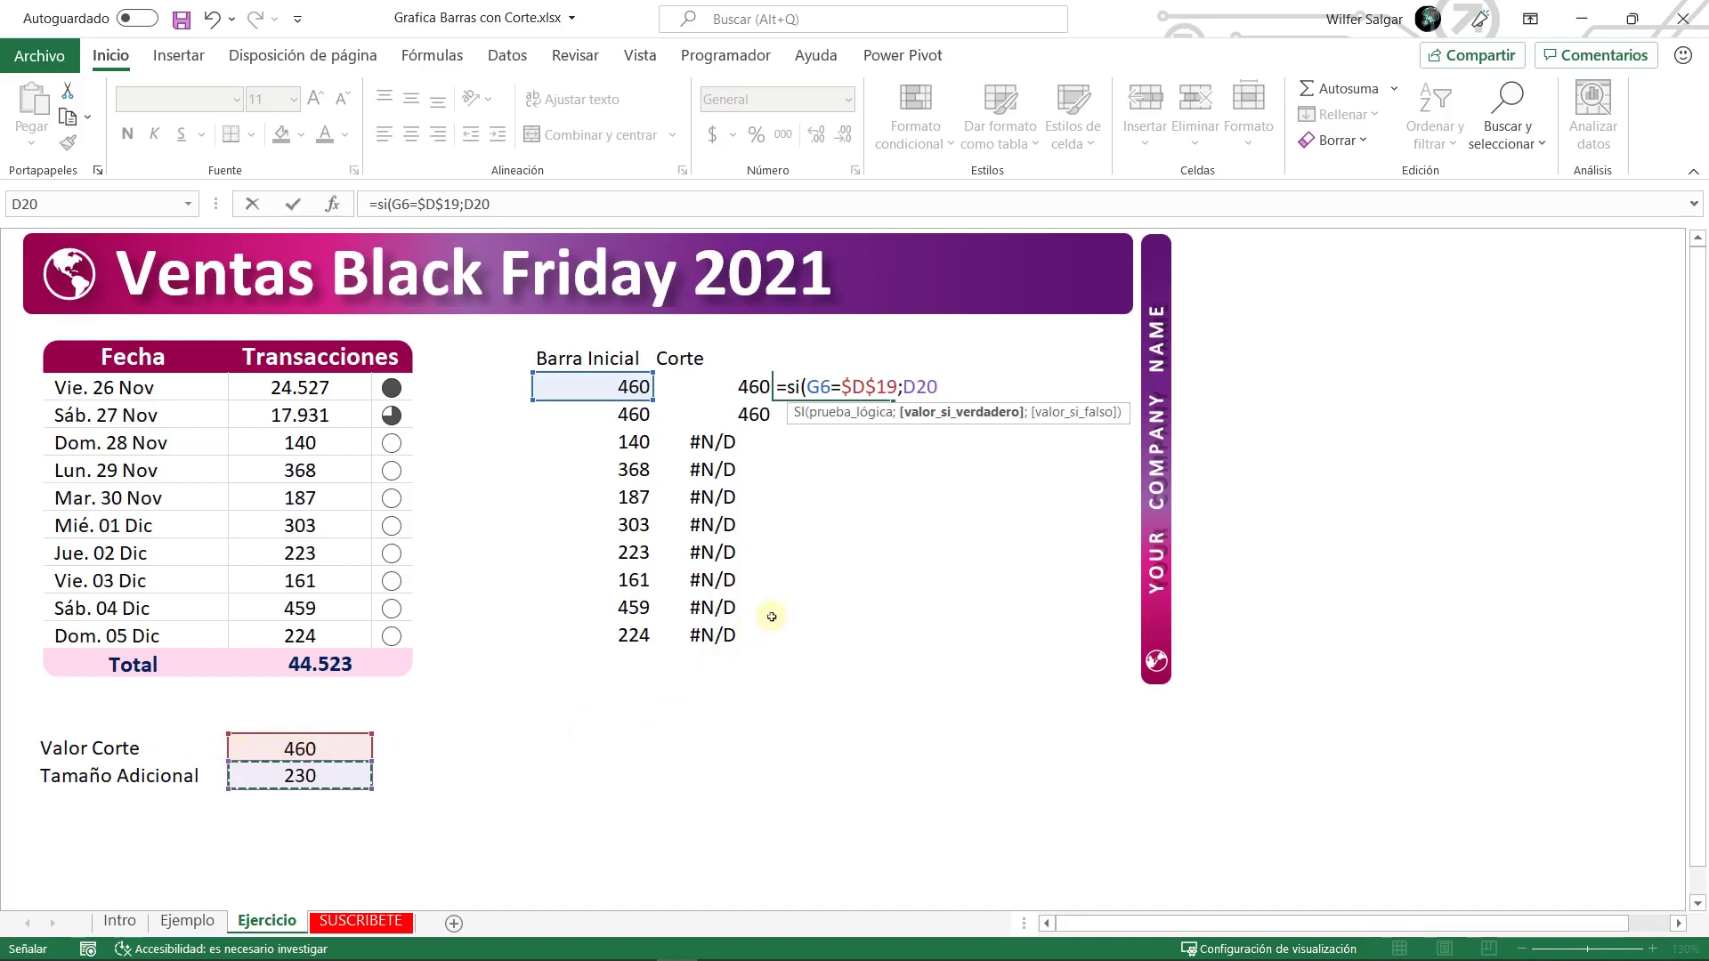
{"action": "type", "text": "+("}
{"action": "left_click", "coordinate": [320, 388]}
{"action": "type", "text": "/"}
{"action": "left_click", "coordinate": [306, 747]}
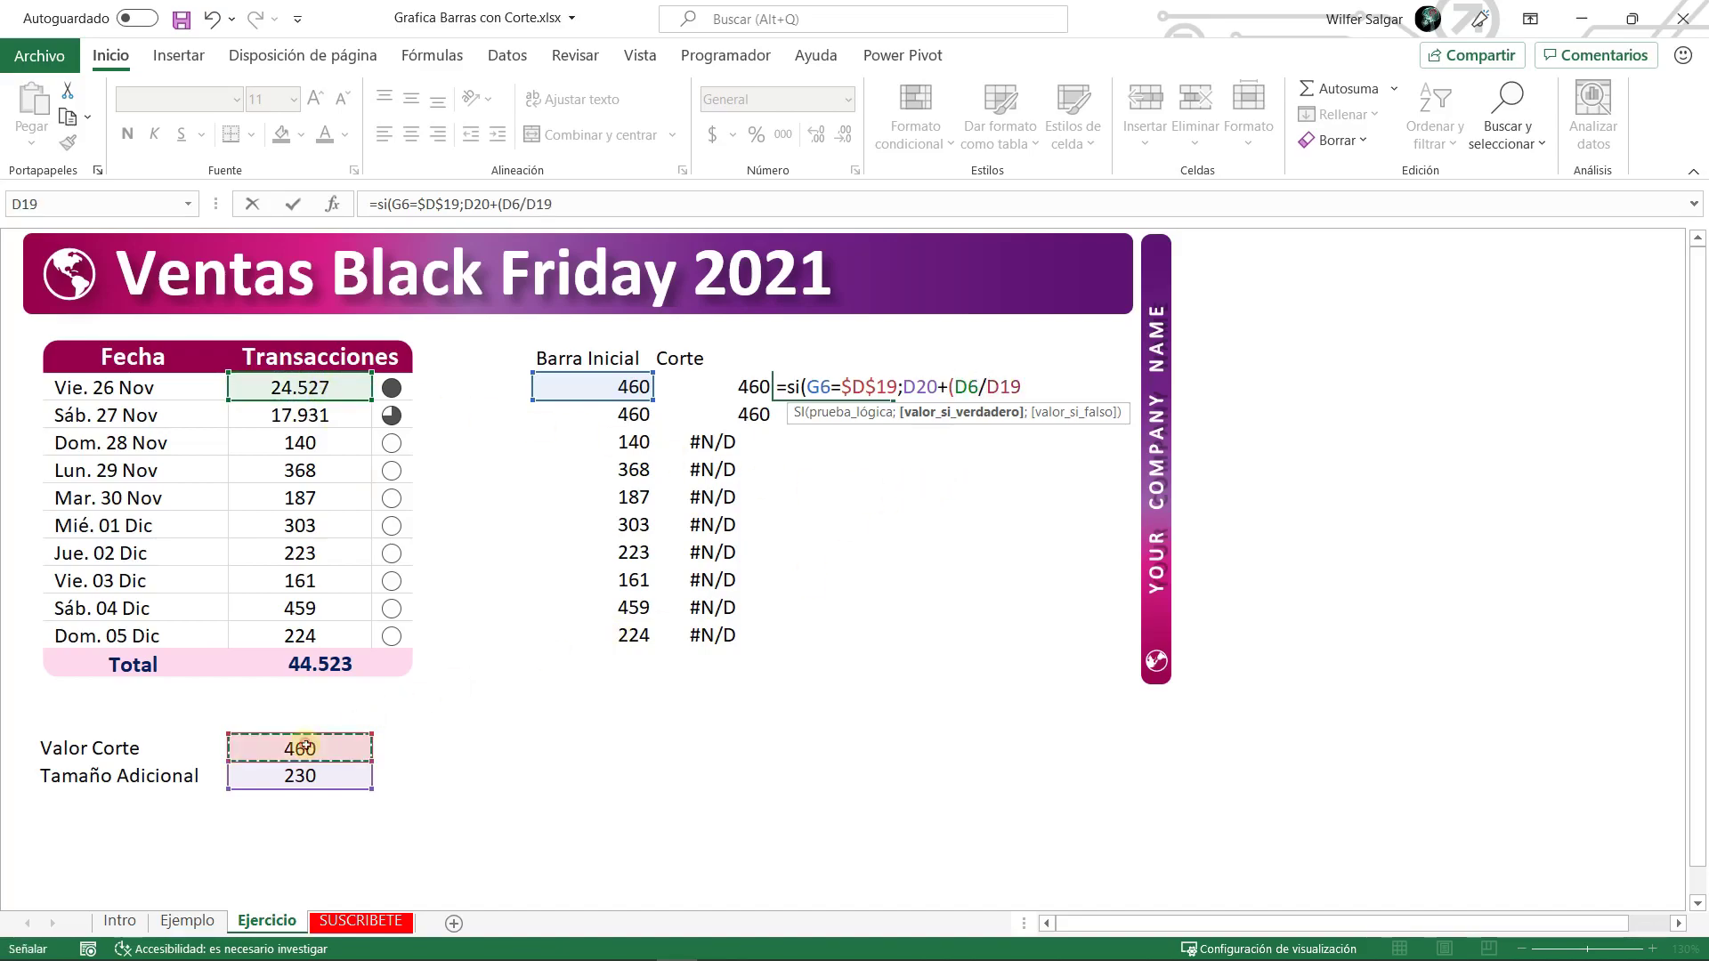
{"action": "key", "text": "F4"}
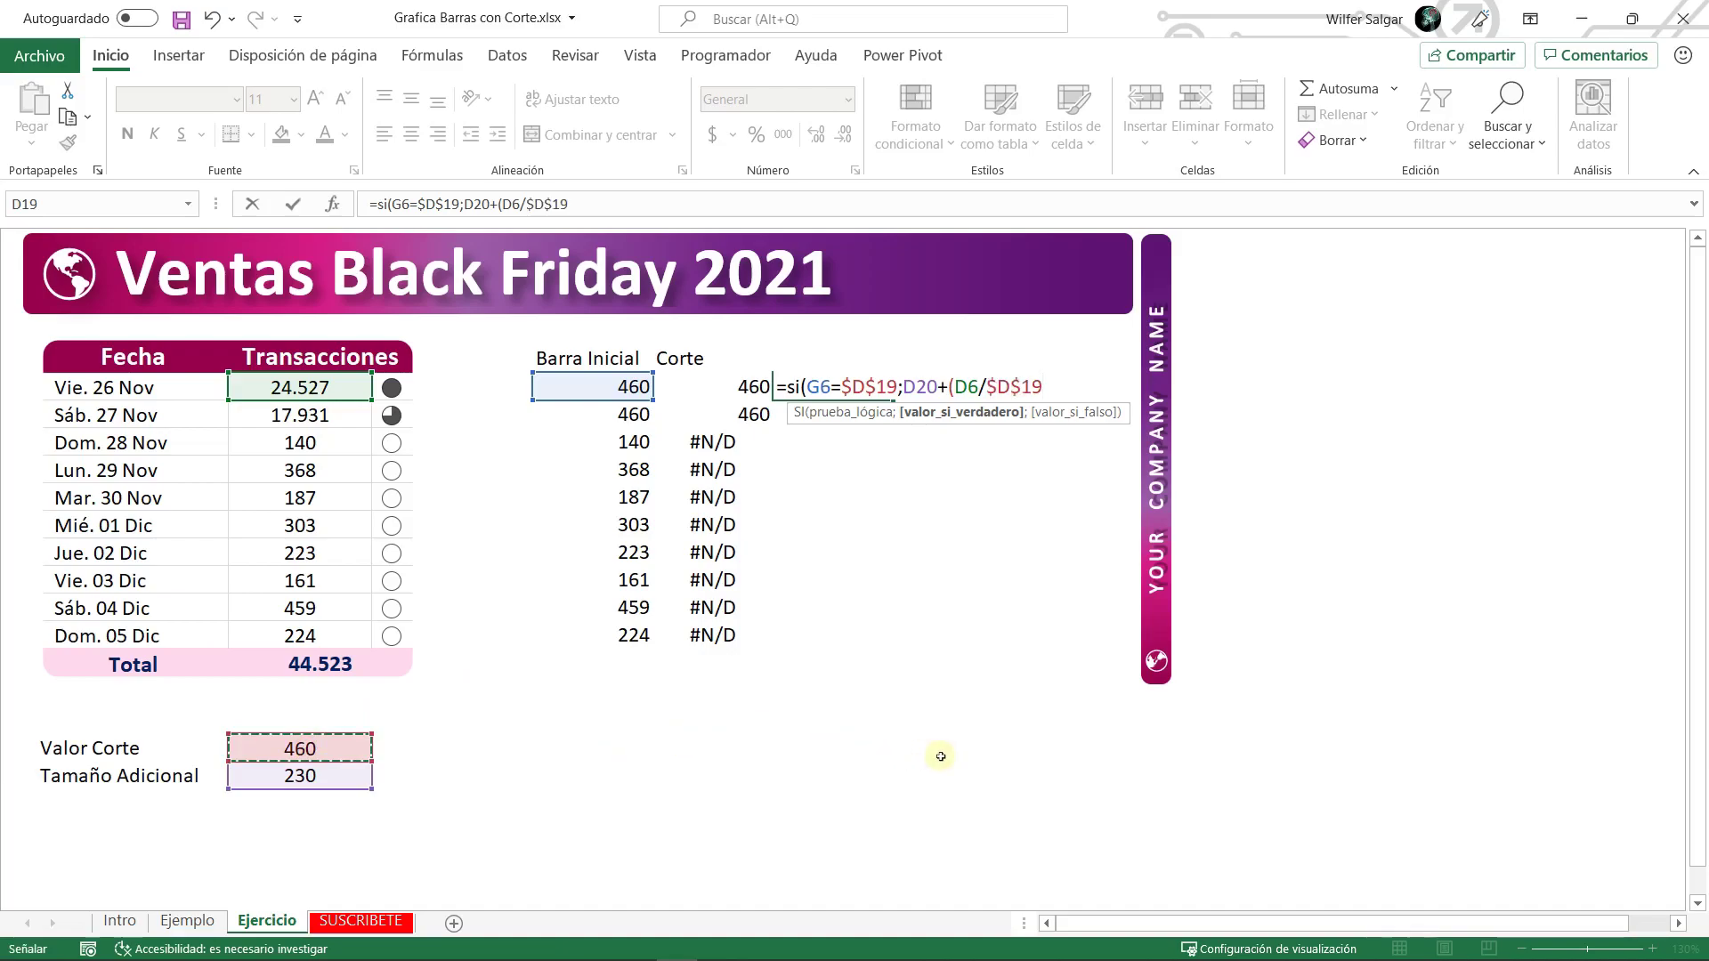
{"action": "type", "text": ")"}
{"action": "type", "text": ";"}
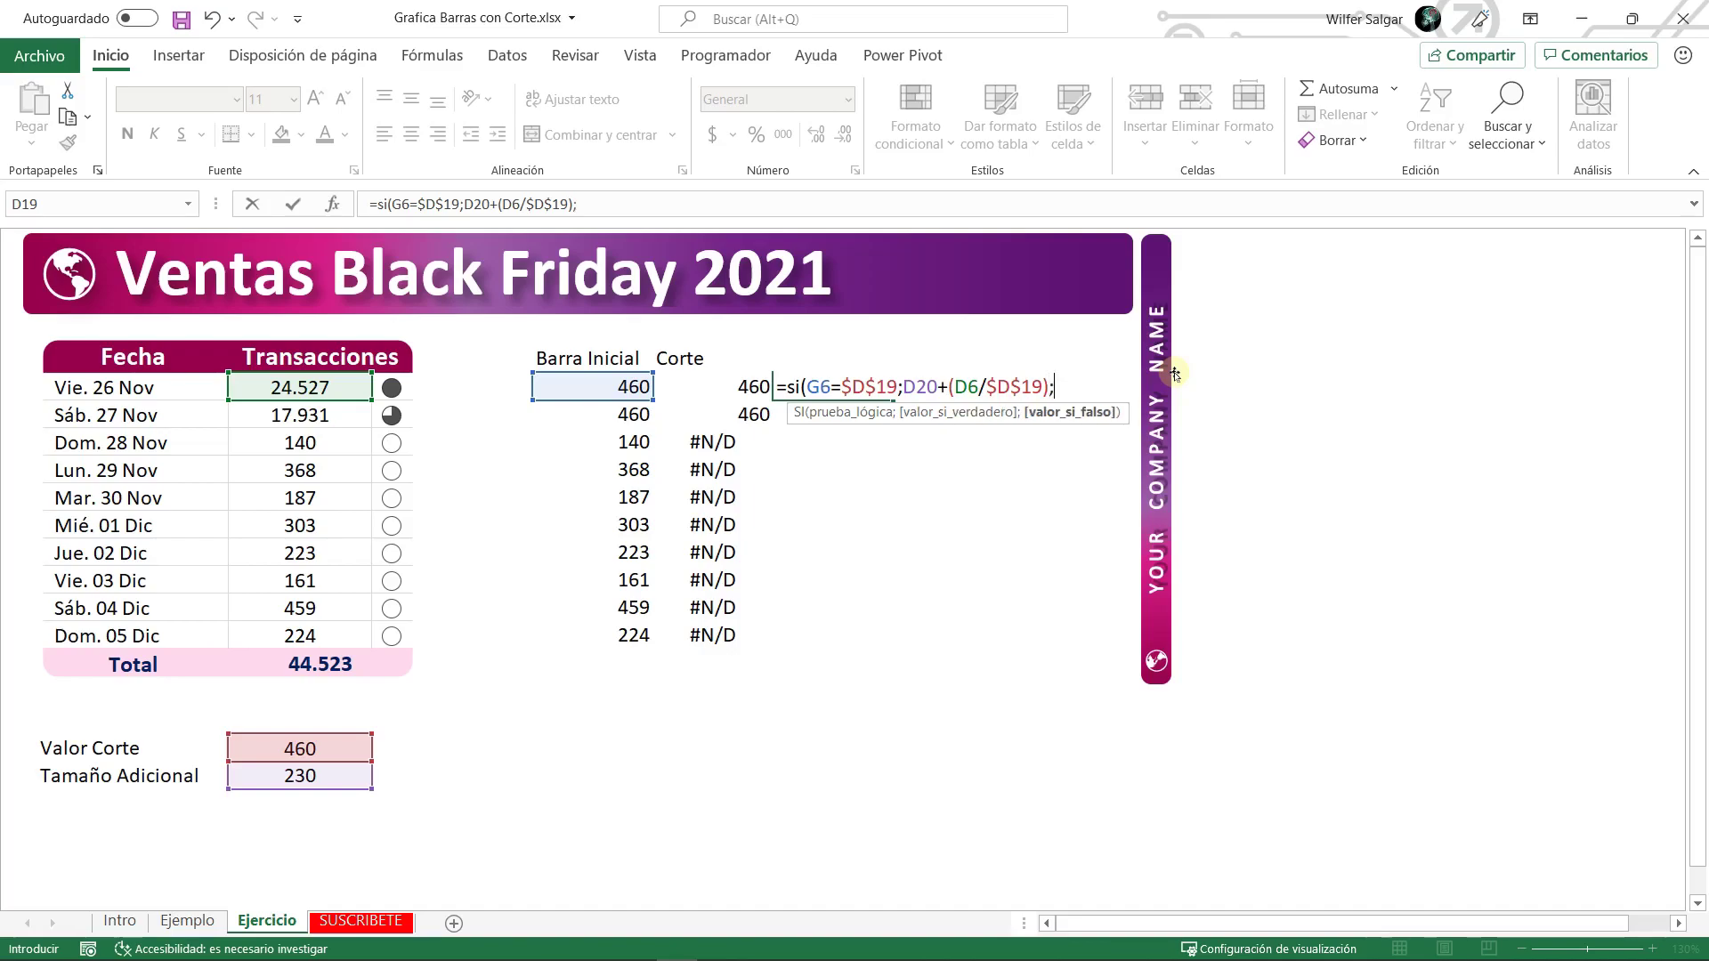
{"action": "type", "text": "nod())"}
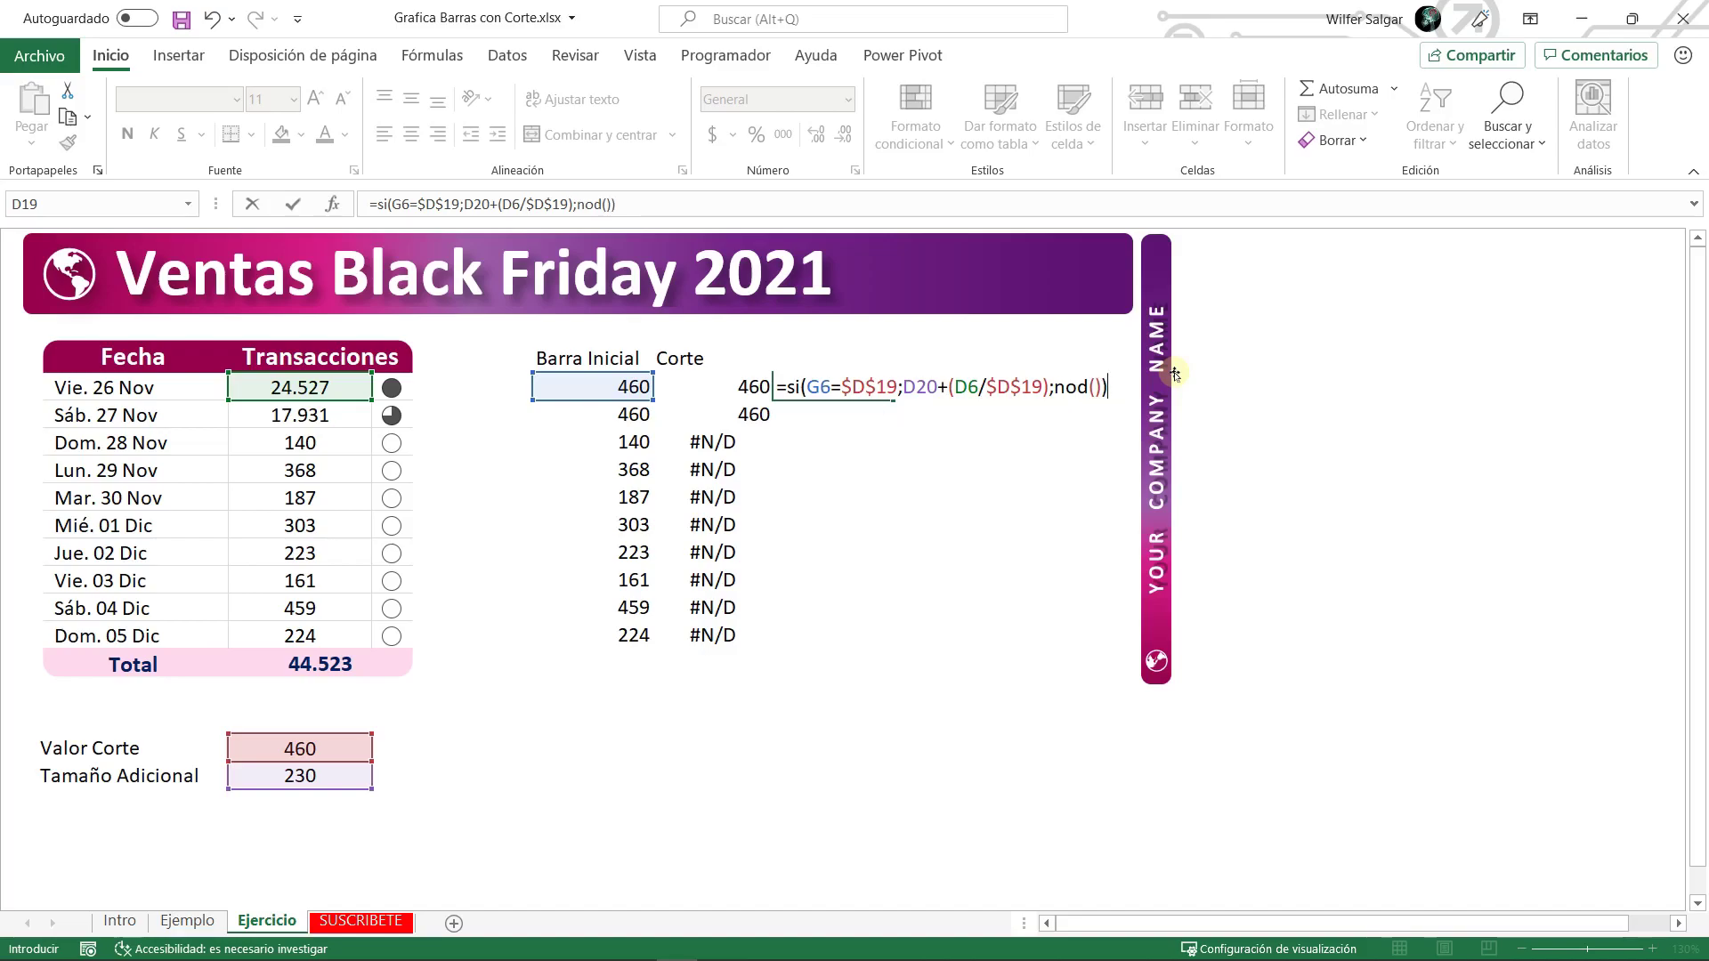
{"action": "key", "text": "ctrl+Return"}
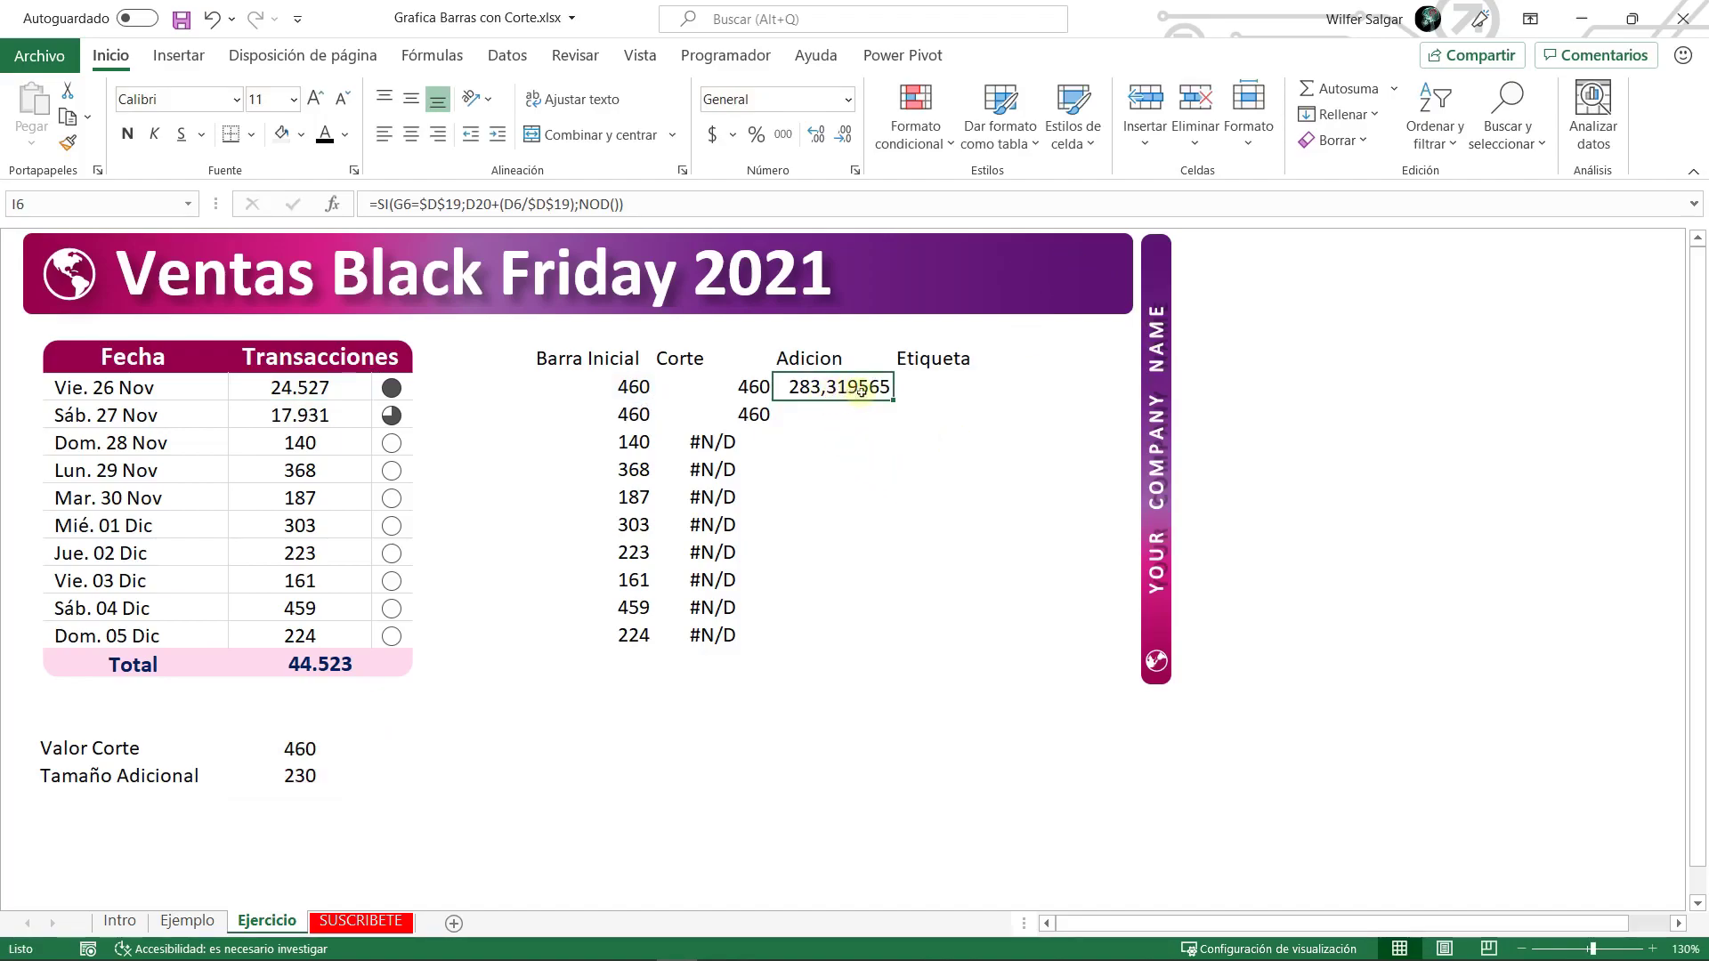
- Wrap the Adicion formula in I6 in REDONDEAR with 0 decimals: =REDONDEAR(SI(G6=$D$19;D20+(D6/$D$19);NOD());0)
{"action": "left_click", "coordinate": [374, 205]}
{"action": "type", "text": "redo"}
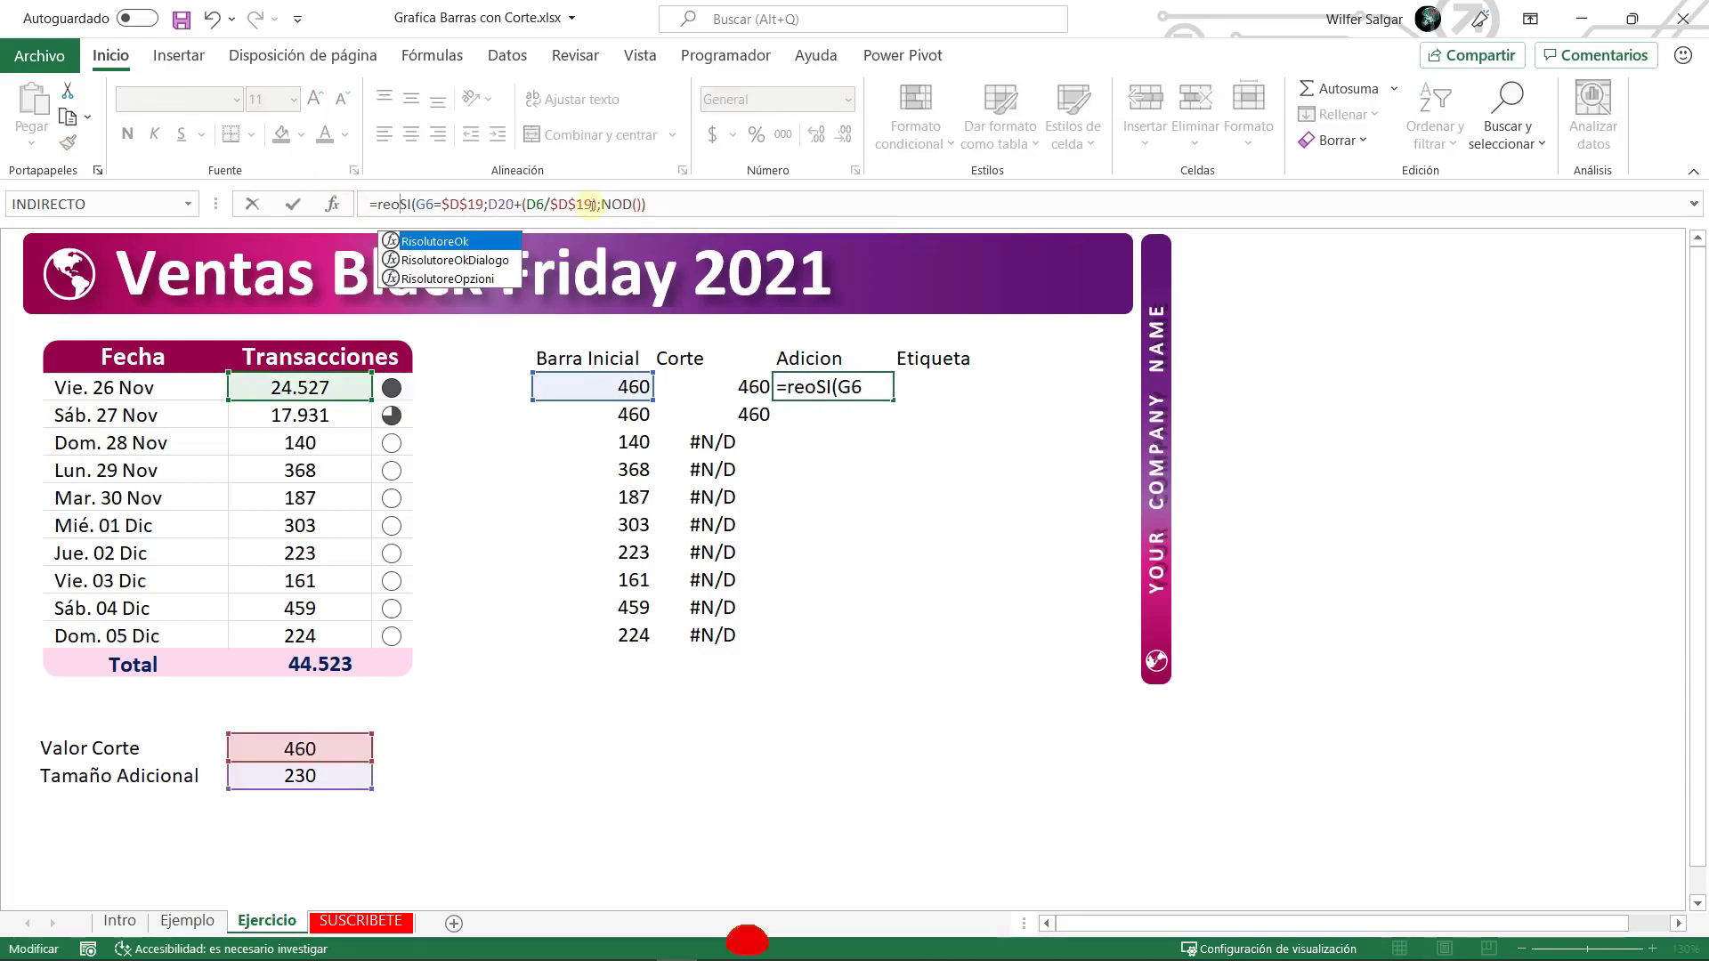
{"action": "key", "text": "Down"}
{"action": "key", "text": "Down"}
{"action": "key", "text": "Down"}
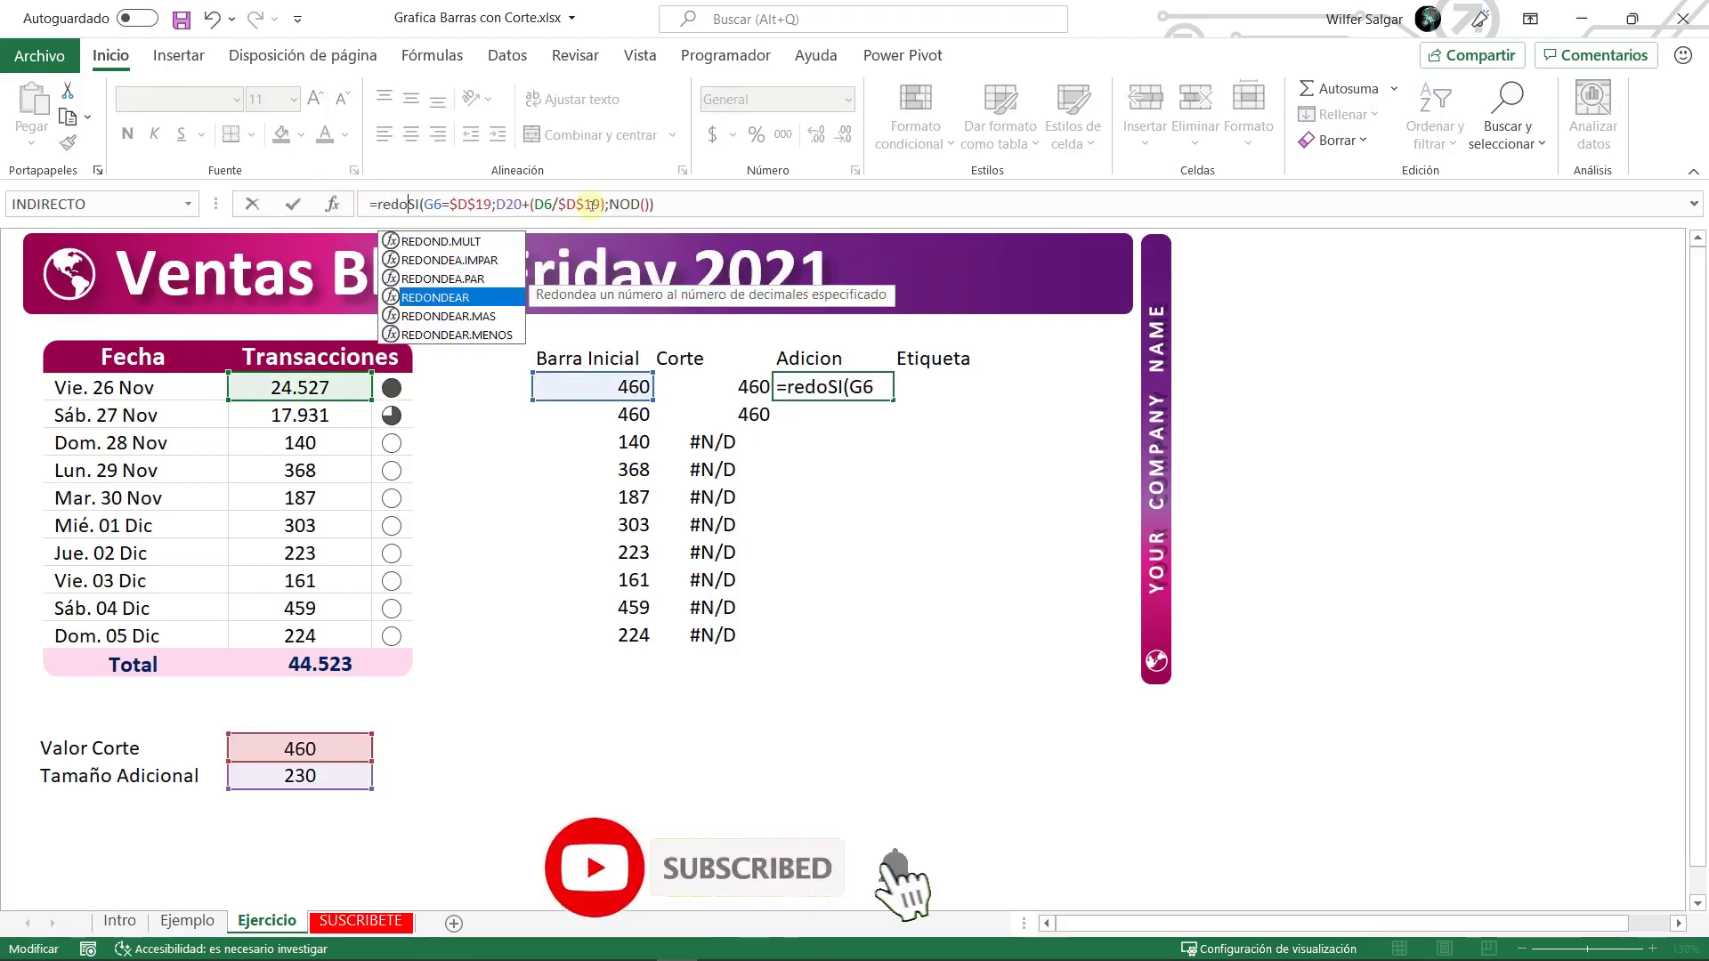
{"action": "key", "text": "Tab"}
{"action": "type", "text": ";0"}
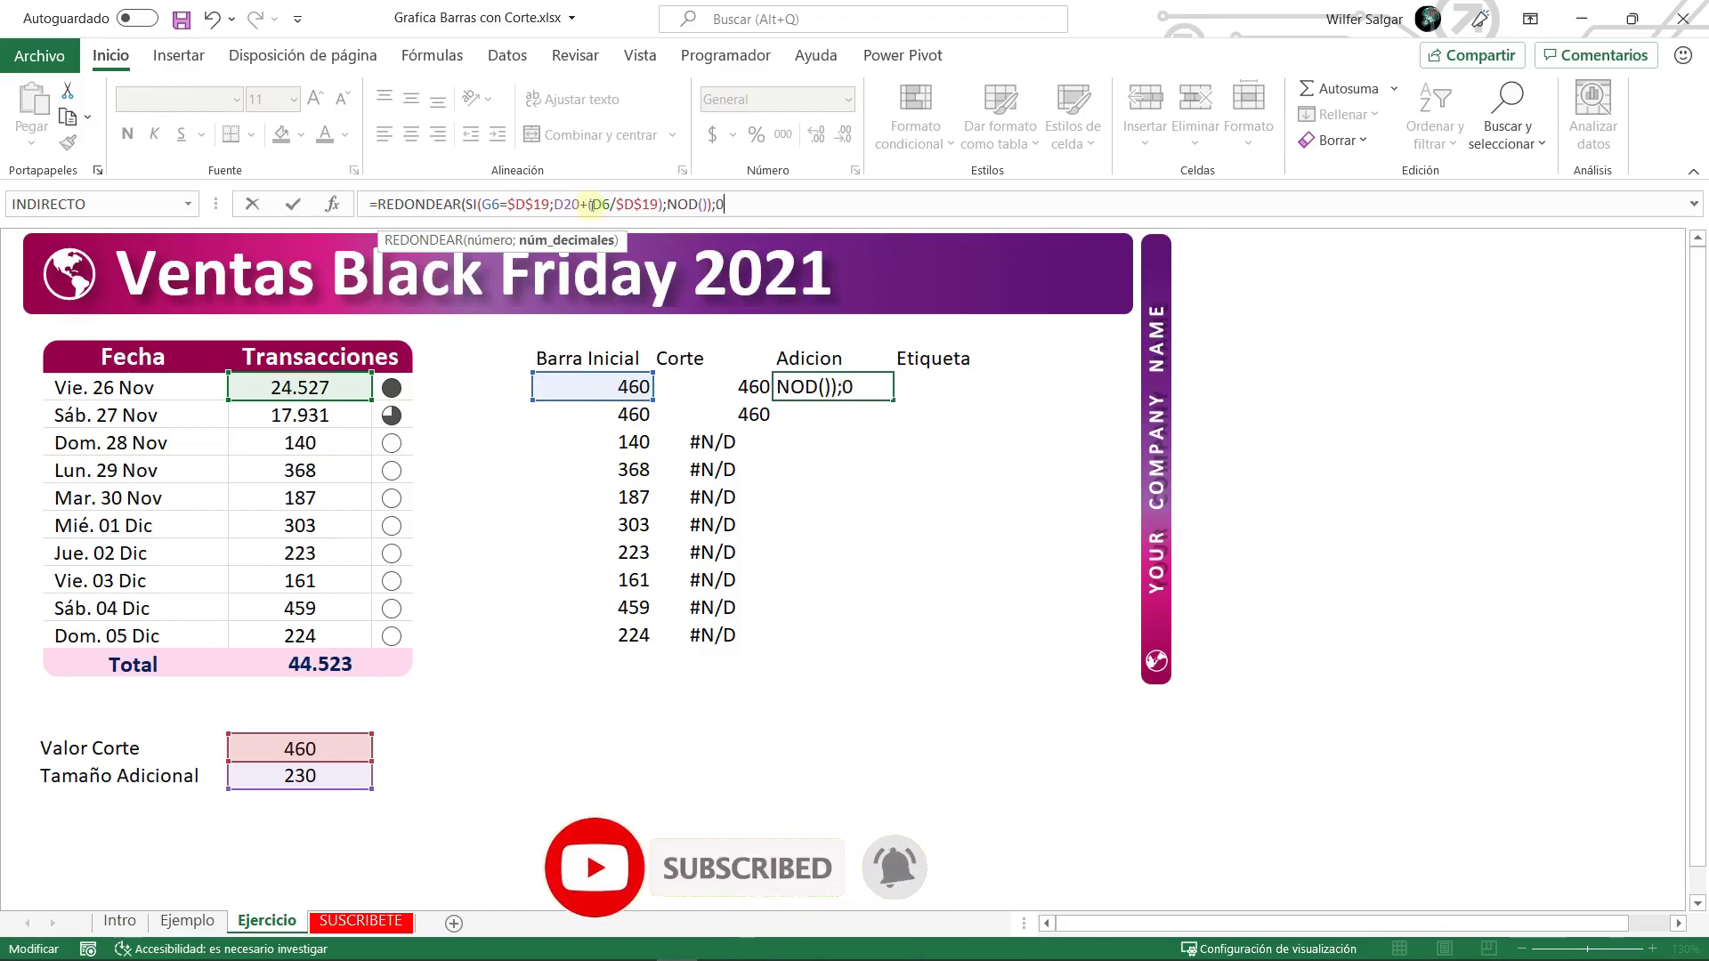
{"action": "key", "text": "ctrl+Return"}
- Copy the rounded Adicion formula from I6 down through I15
{"action": "key", "text": "ctrl+c"}
{"action": "key", "text": "shift+Down"}
{"action": "key", "text": "shift+Down"}
{"action": "key", "text": "shift+Down"}
{"action": "key", "text": "shift+Down"}
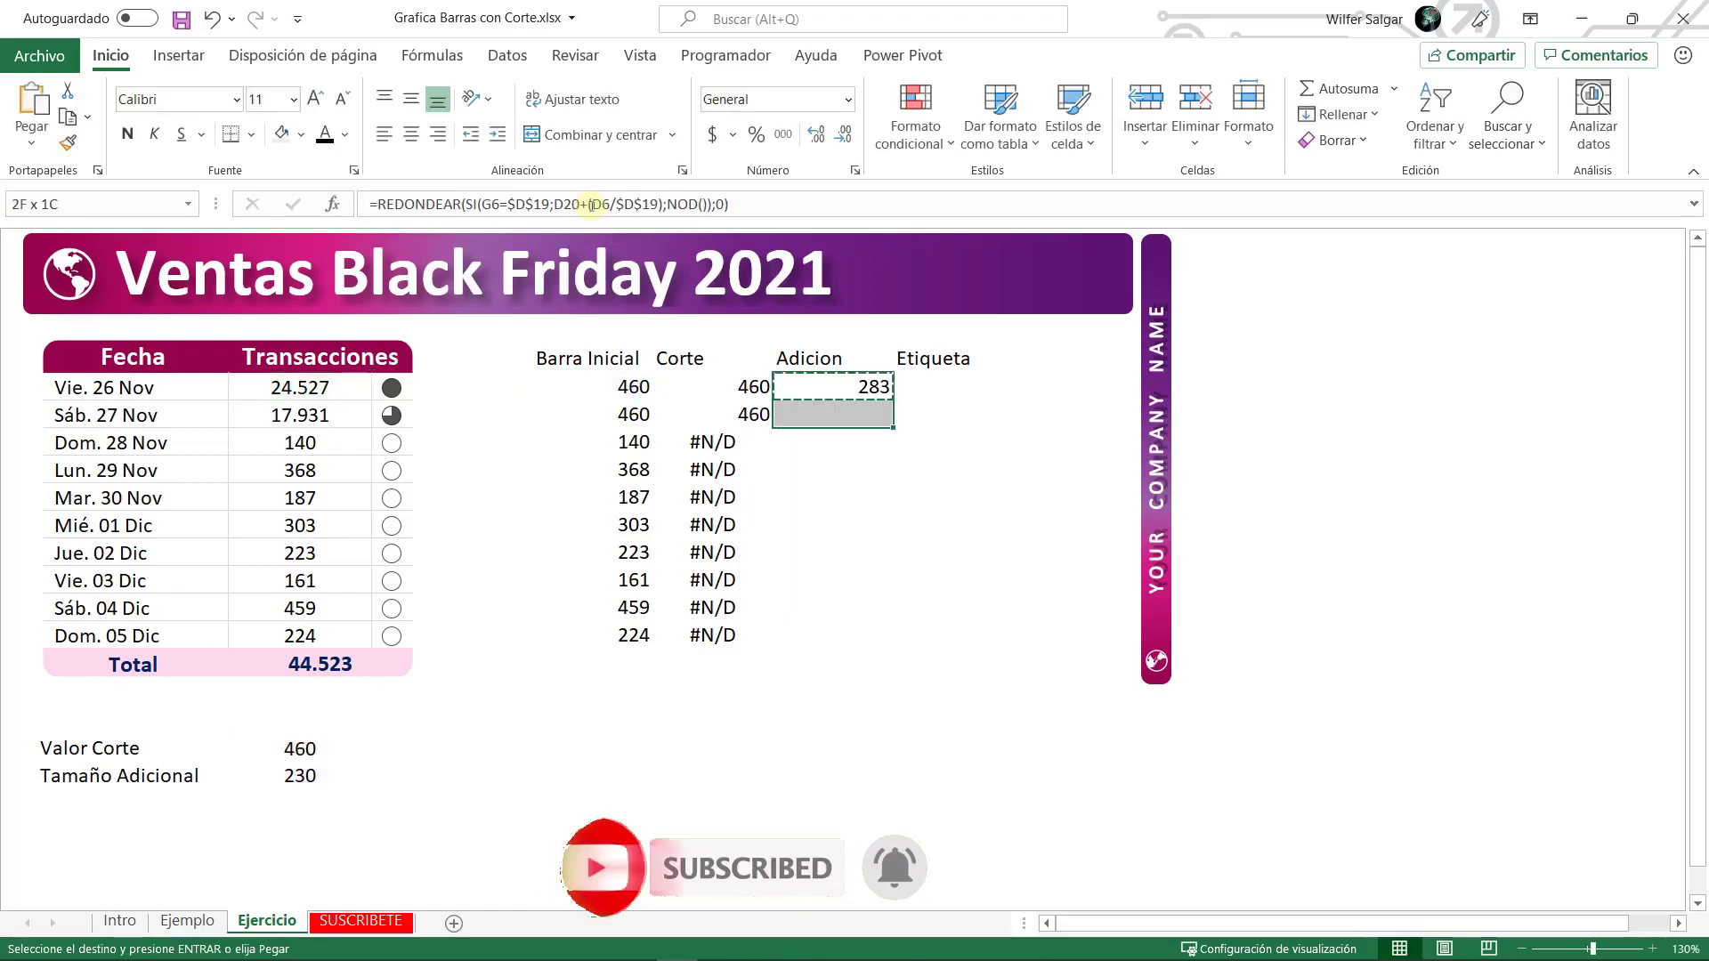
{"action": "key", "text": "shift+Down"}
{"action": "key", "text": "shift+Down"}
{"action": "key", "text": "shift+Down"}
{"action": "key", "text": "shift+Down"}
{"action": "key", "text": "shift+Down"}
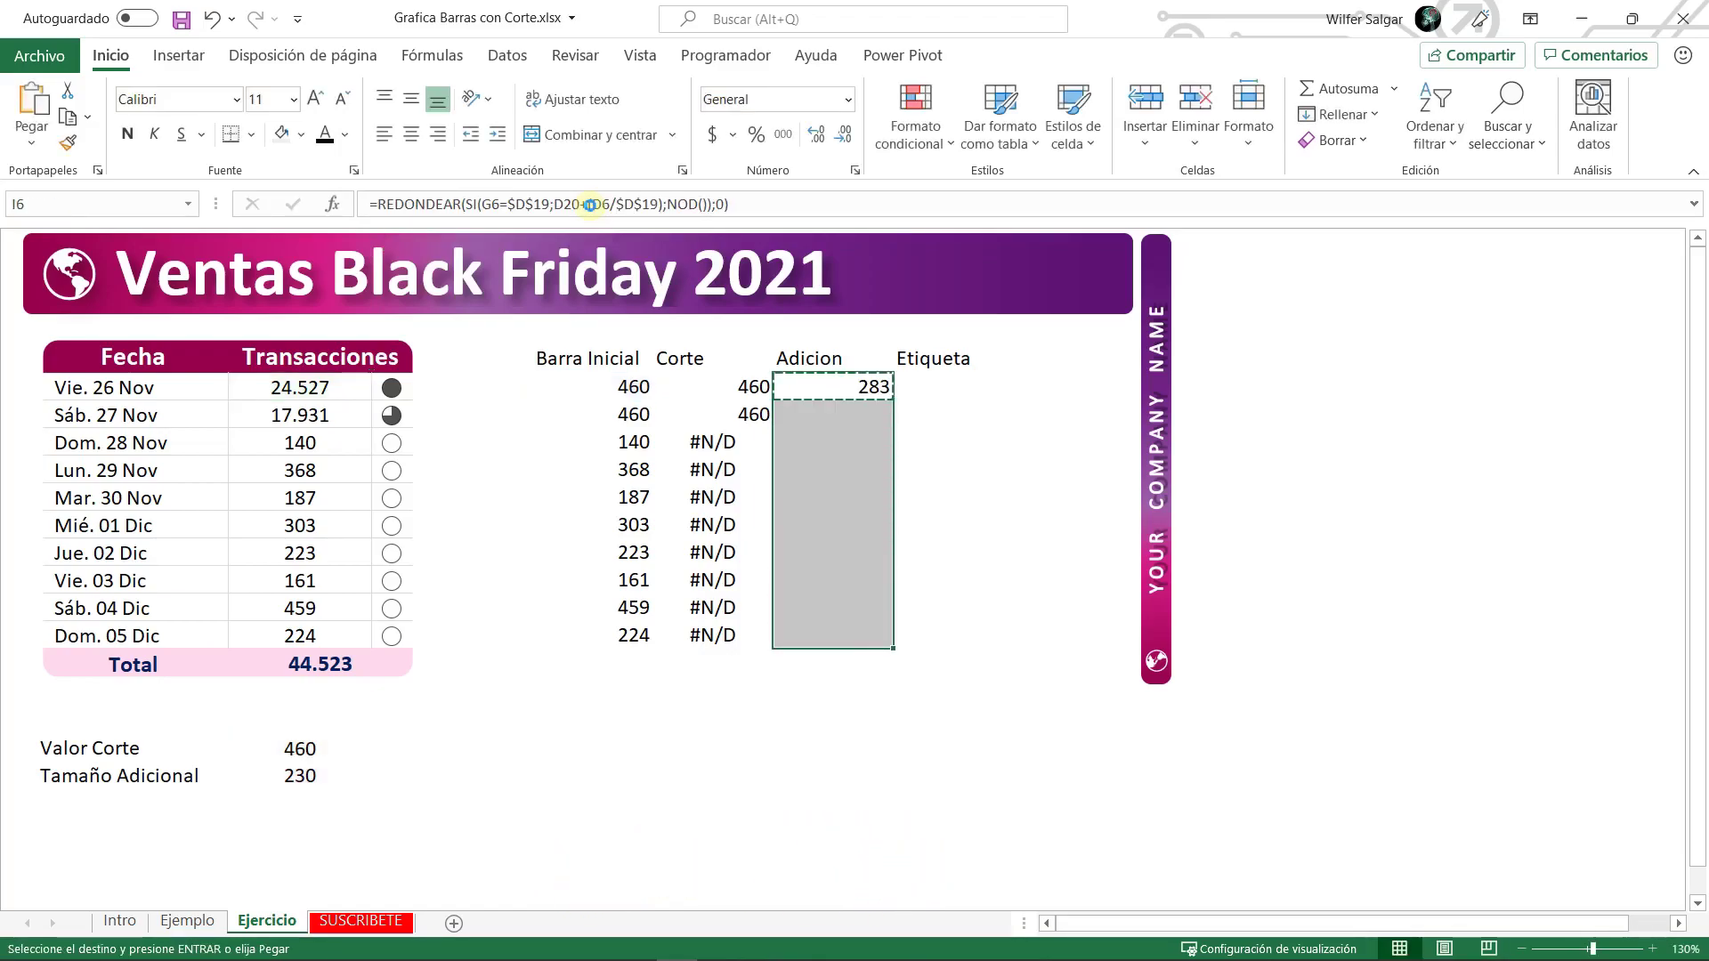
{"action": "key", "text": "ctrl+v"}
{"action": "key", "text": "Escape"}
{"action": "key", "text": "Up"}
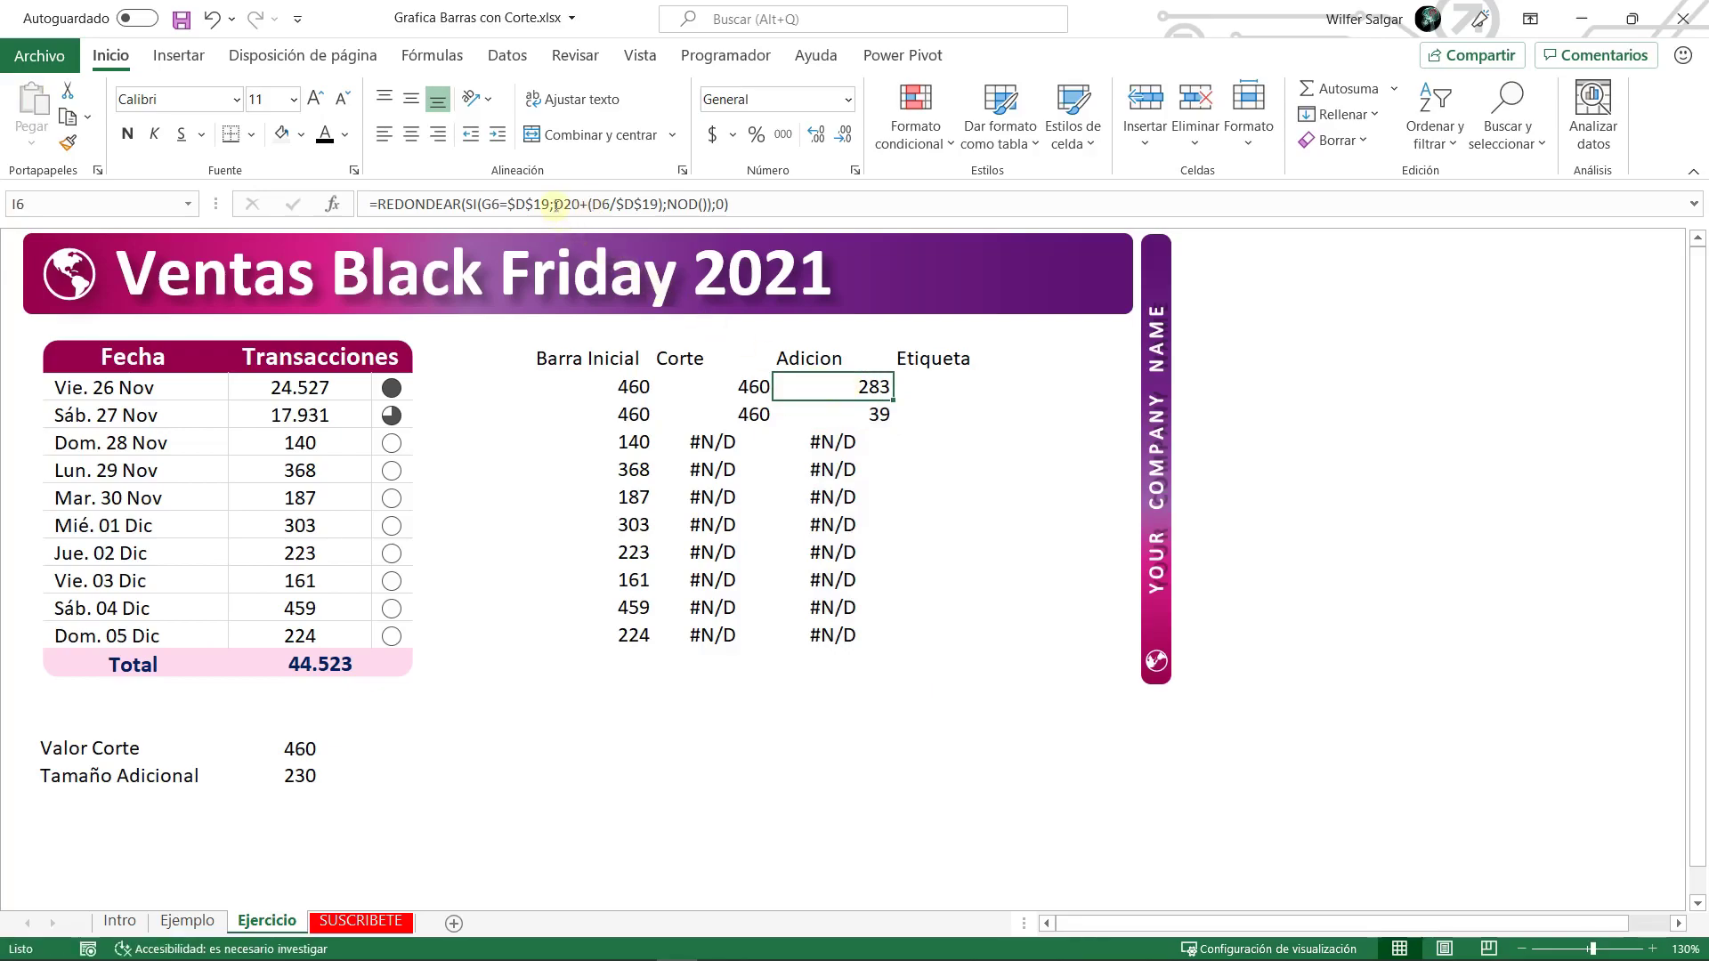
- Make the Tamaño Adicional reference in the I6 formula absolute, as $D$20
{"action": "double_click", "coordinate": [561, 204]}
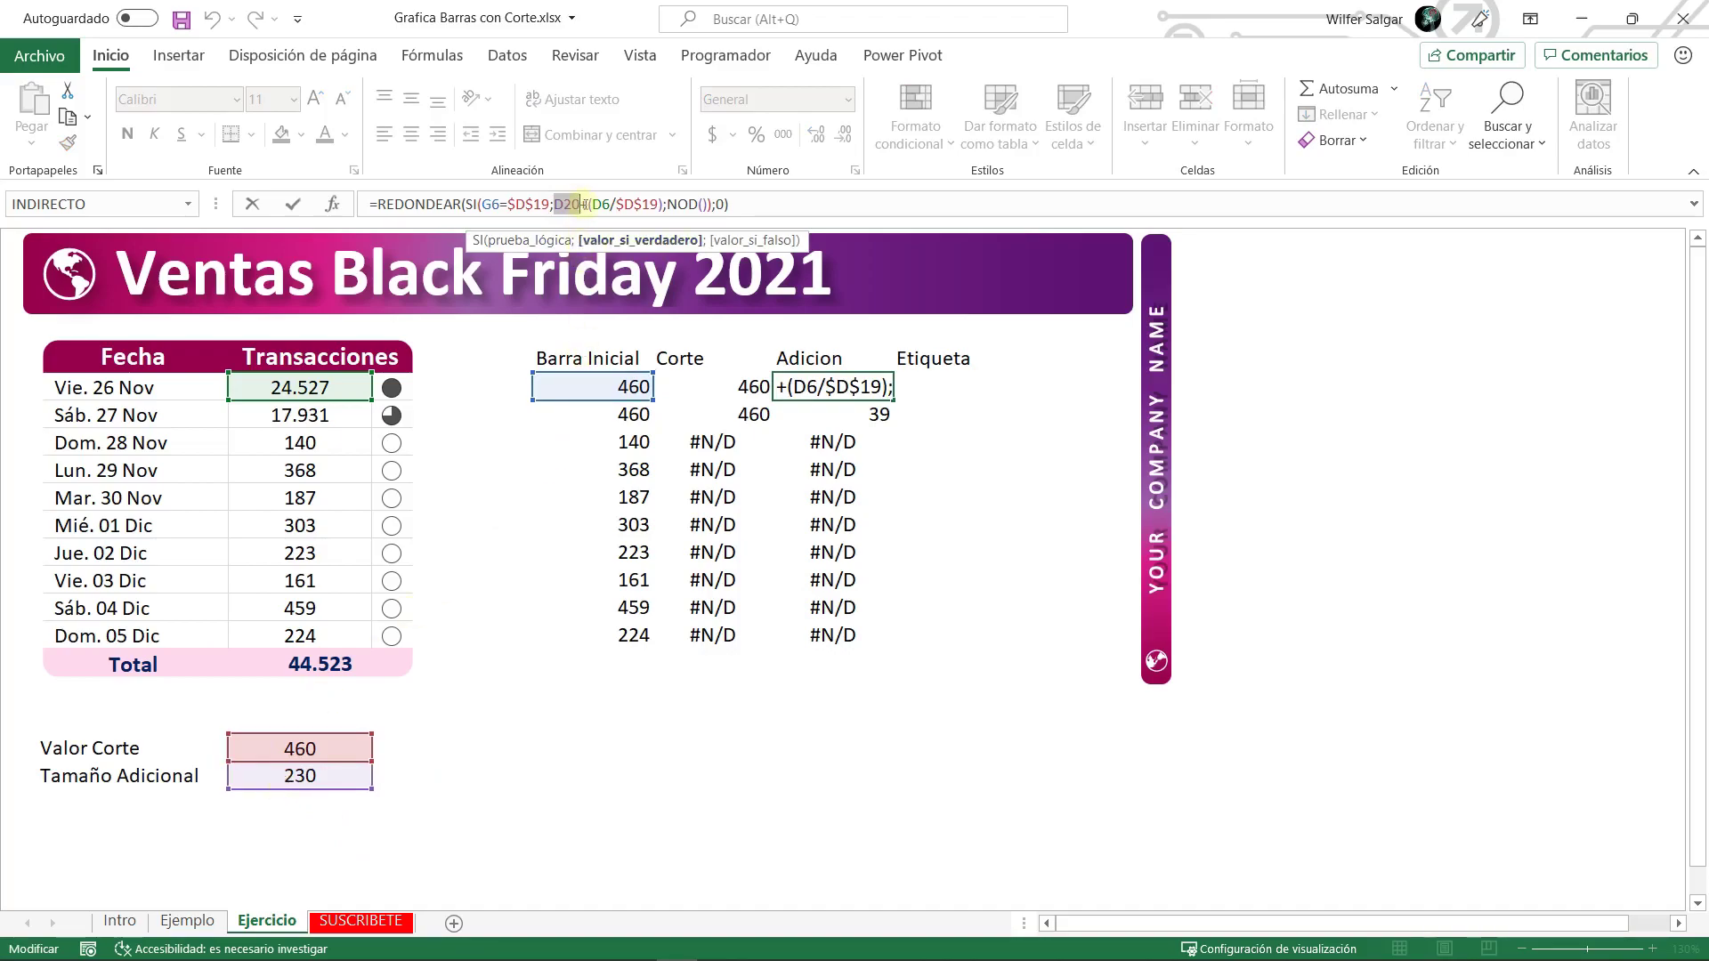
{"action": "key", "text": "F4"}
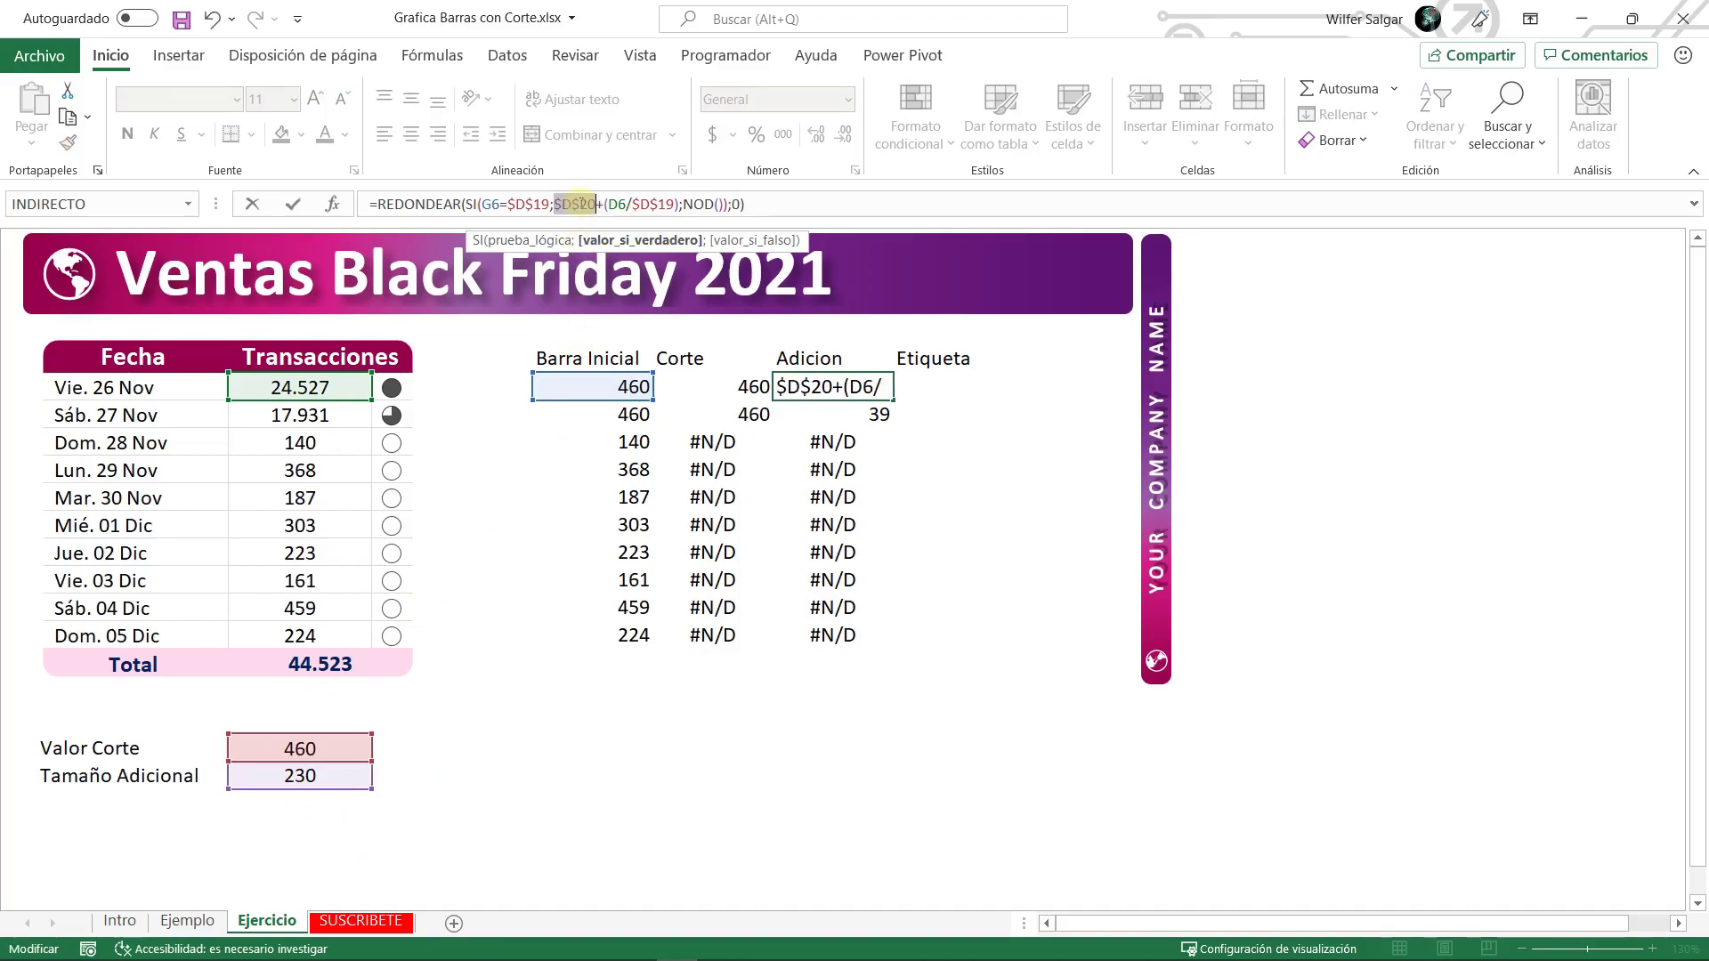
{"action": "key", "text": "Return"}
- Copy the Adicion formula with the fixed $D$20 reference from I6 down to I15, replacing the formulas there
{"action": "key", "text": "ctrl+c"}
{"action": "key", "text": "shift+Down"}
{"action": "key", "text": "shift+Down"}
{"action": "key", "text": "shift+Down"}
{"action": "key", "text": "shift+Down"}
{"action": "key", "text": "shift+Down"}
{"action": "key", "text": "shift+Down"}
{"action": "key", "text": "shift+Down"}
{"action": "key", "text": "shift+Down"}
{"action": "key", "text": "shift+Down"}
{"action": "key", "text": "ctrl+v"}
{"action": "key", "text": "Down"}
{"action": "key", "text": "Up"}
{"action": "key", "text": "Escape"}
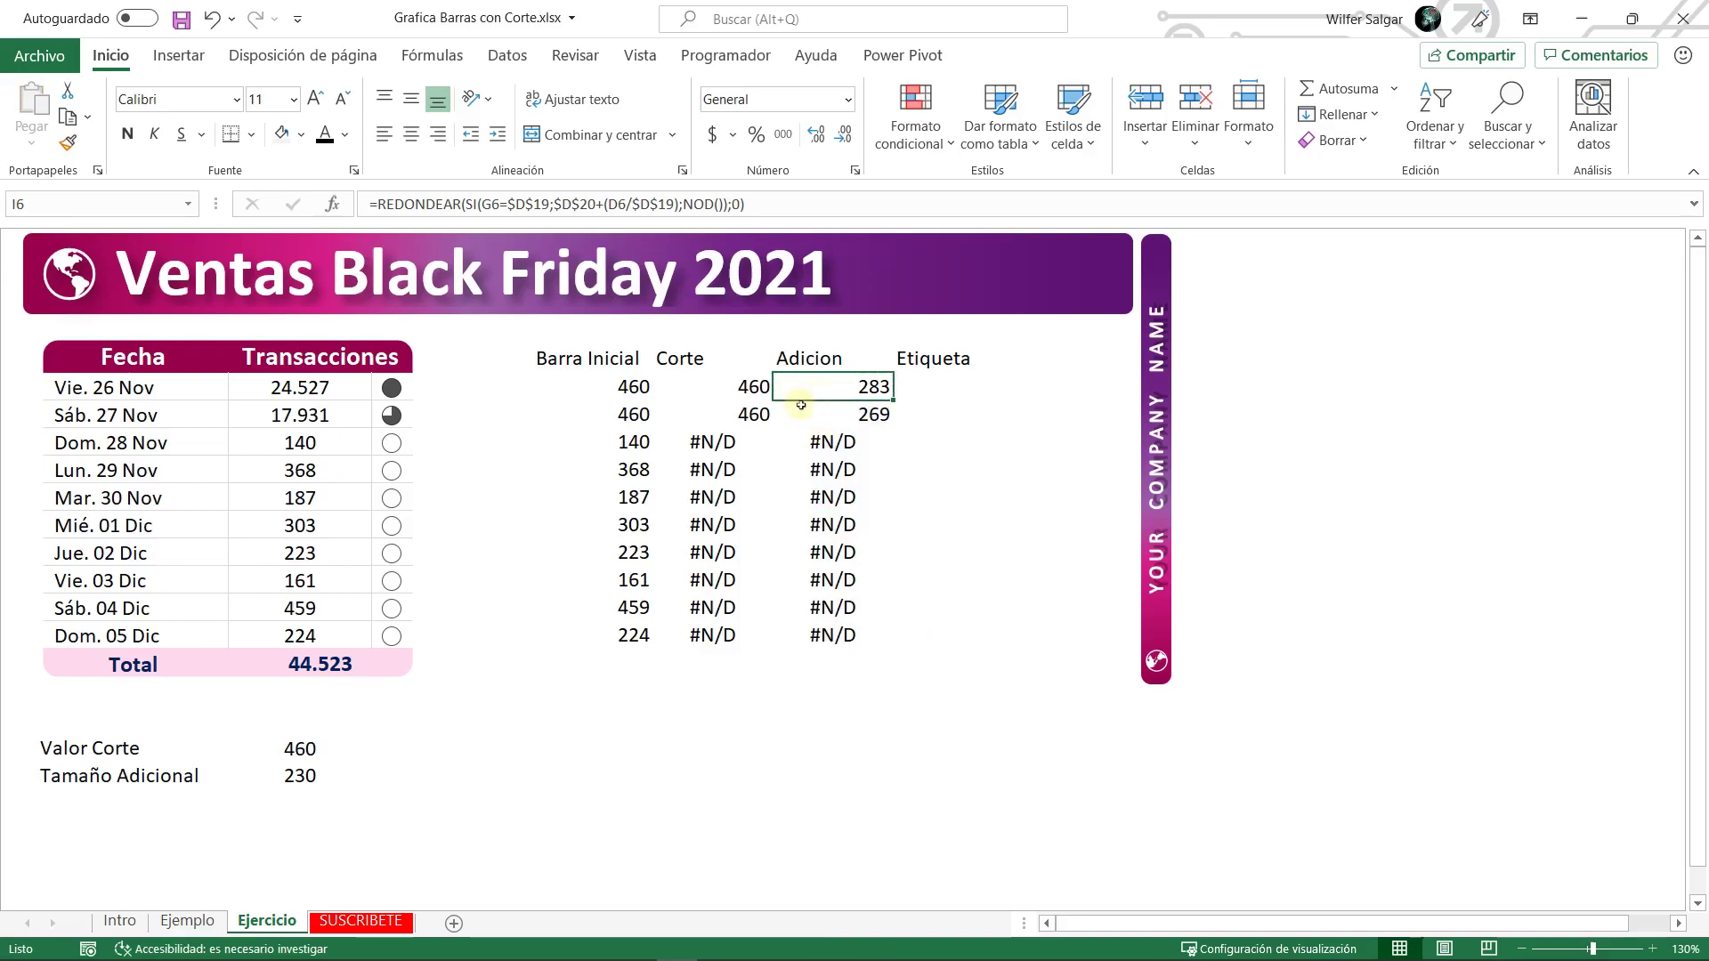
- Compare the Adicion results in I6 and I7 with the transactions for Vie. 26 Nov and Sáb. 27 Nov
{"action": "left_click", "coordinate": [301, 387]}
{"action": "left_click", "coordinate": [859, 386]}
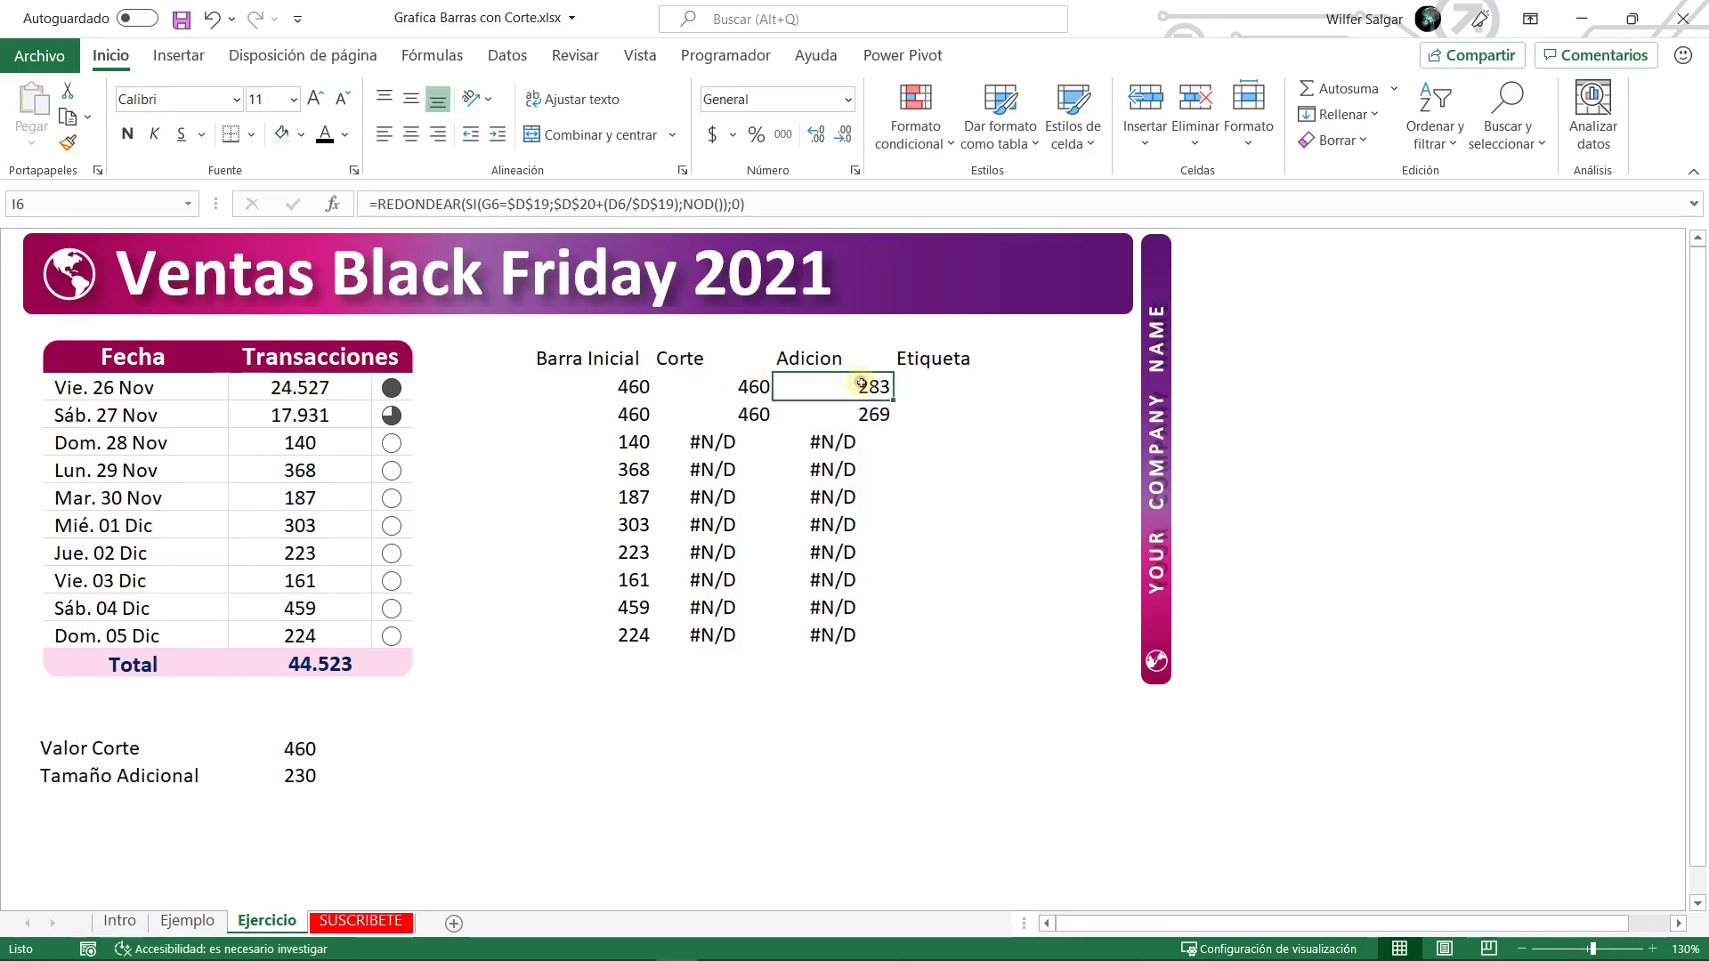
{"action": "left_click", "coordinate": [321, 426]}
{"action": "left_click", "coordinate": [885, 415]}
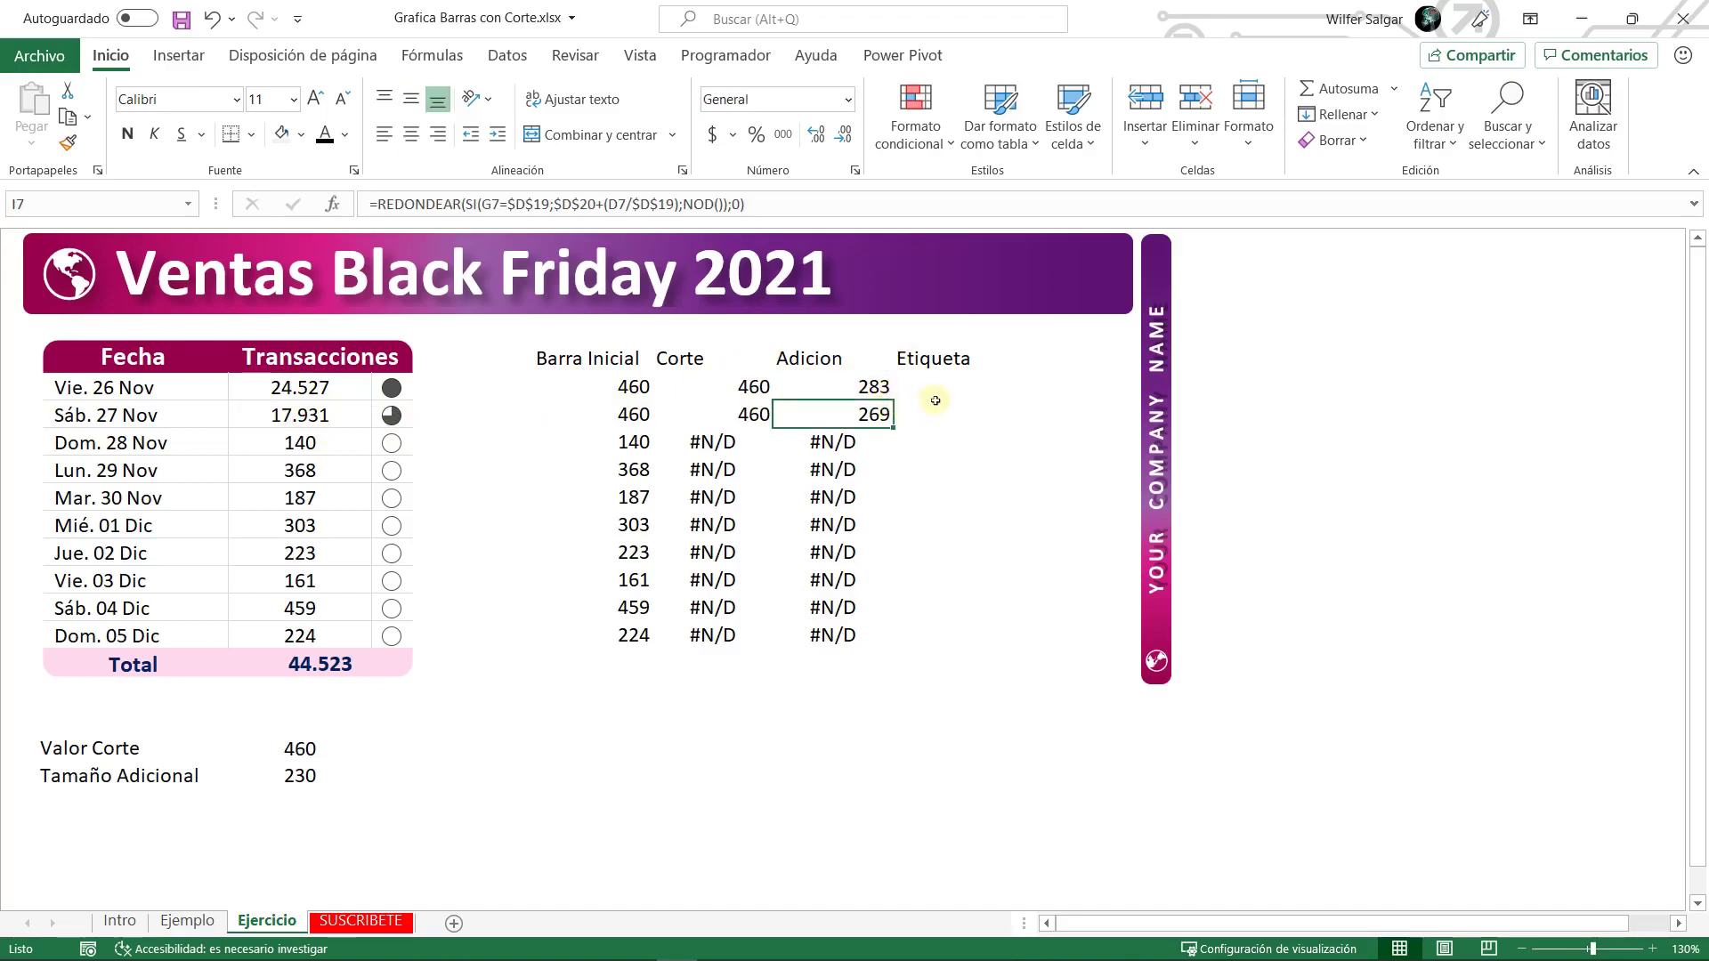
{"action": "left_click", "coordinate": [888, 386]}
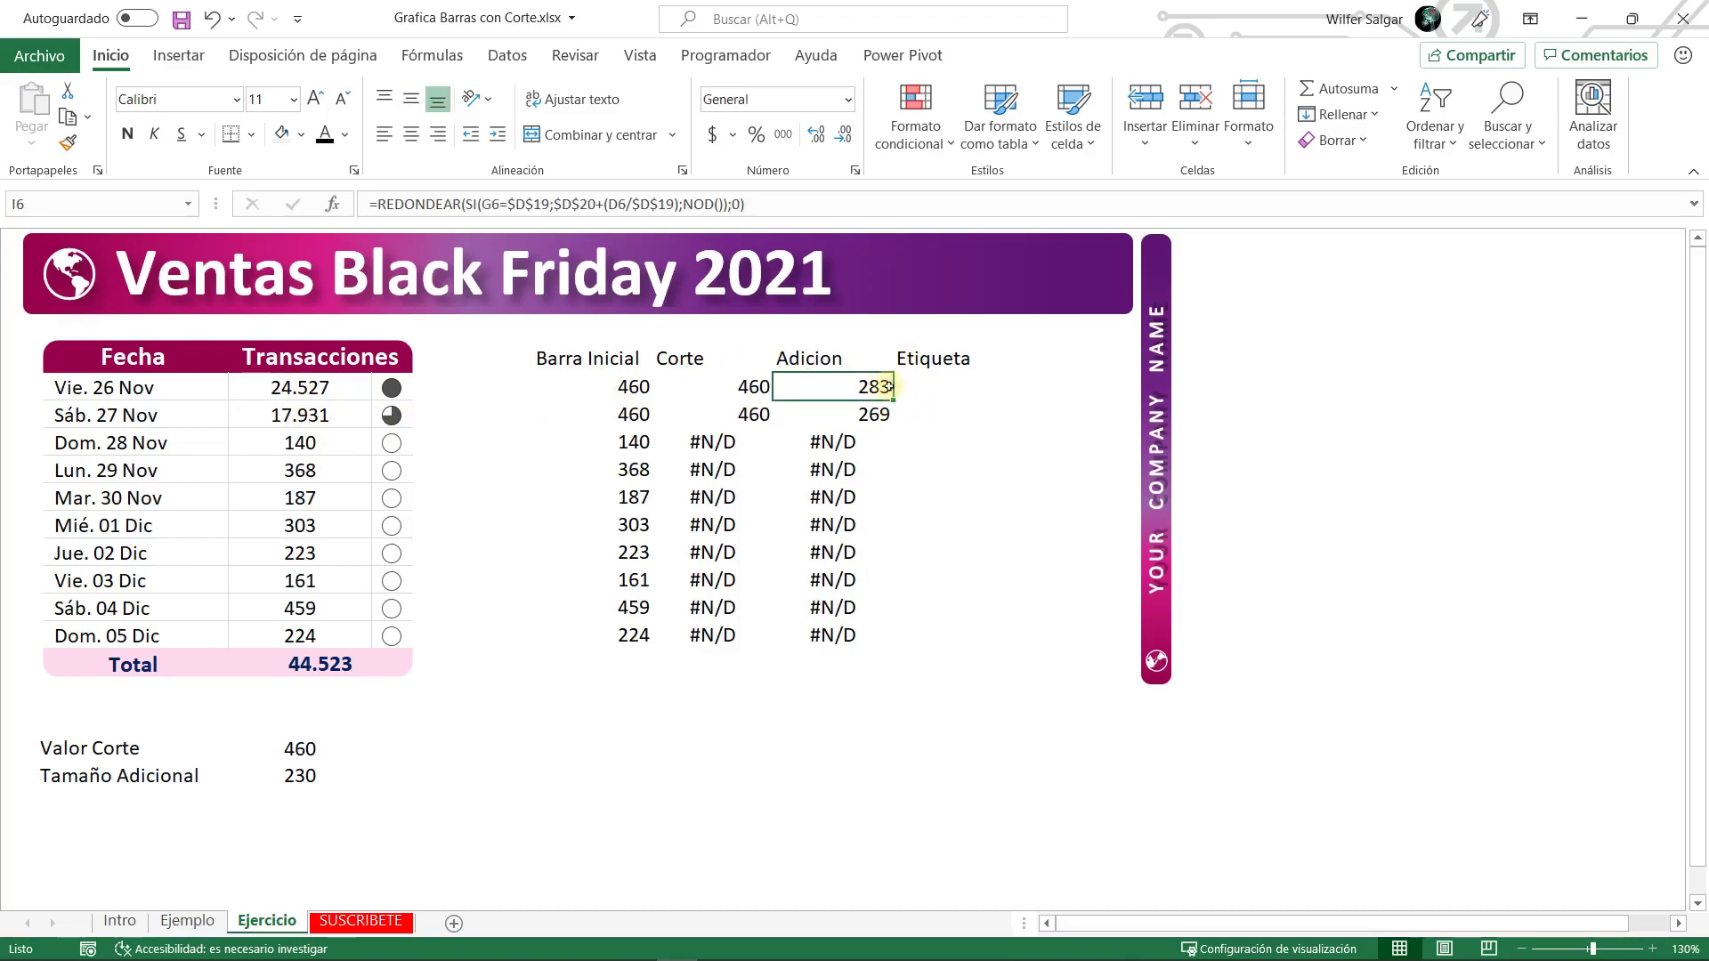
{"action": "left_click", "coordinate": [880, 414]}
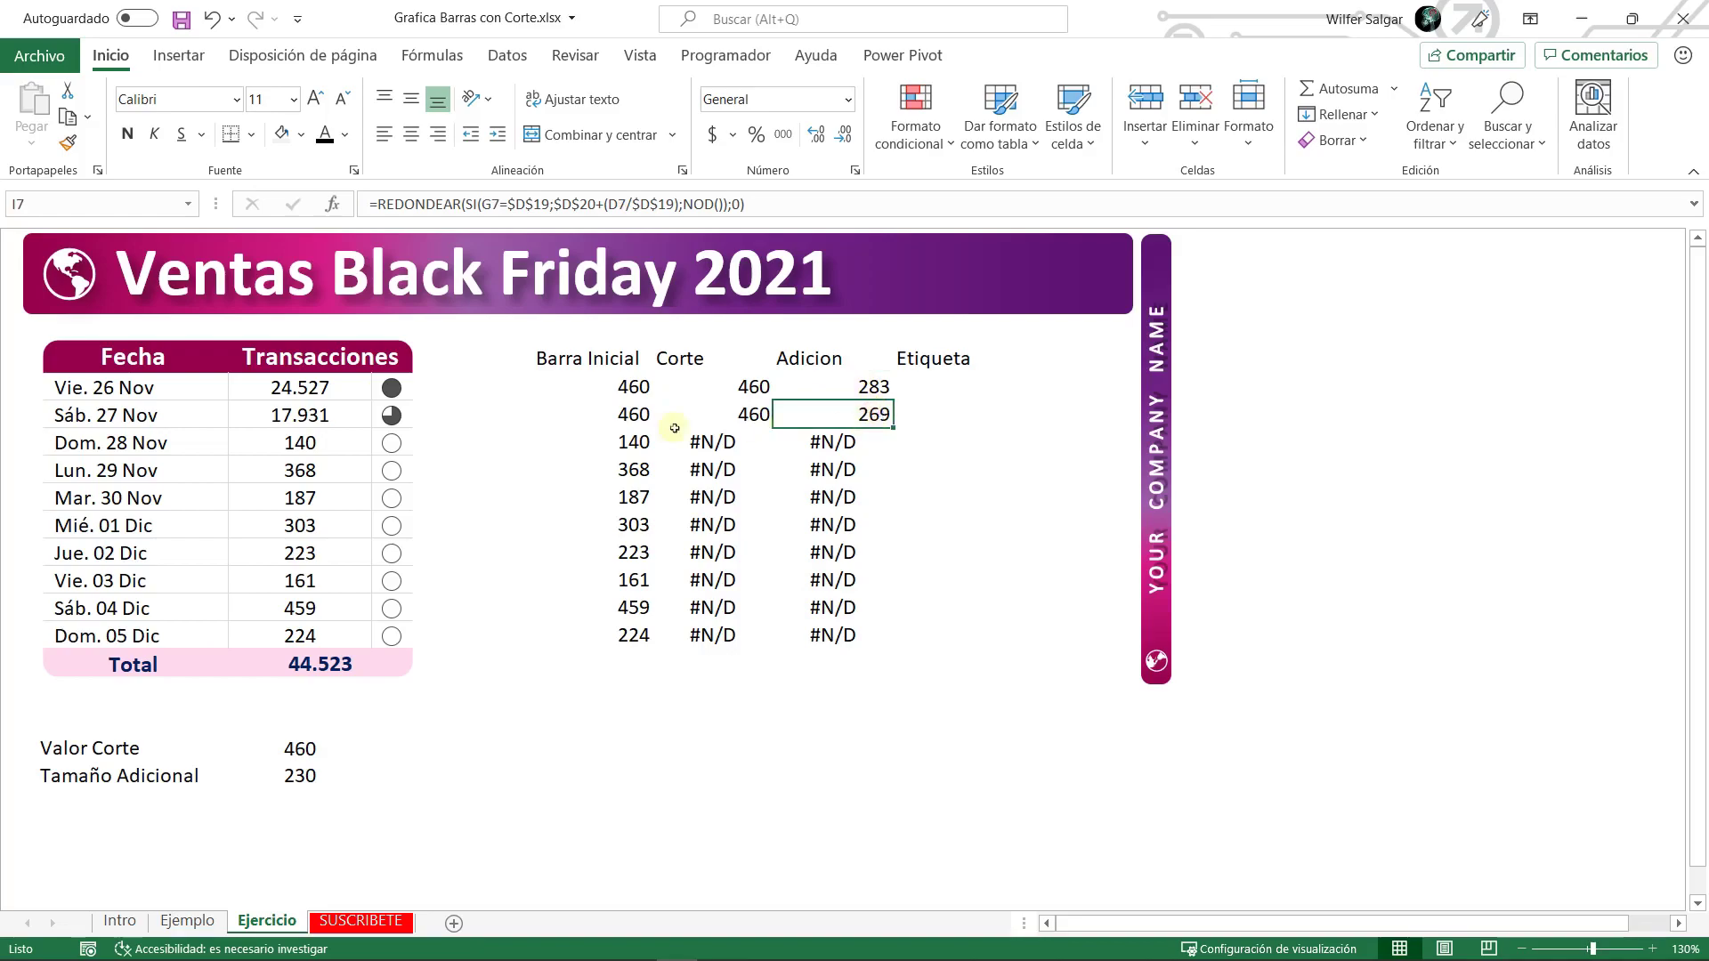
- Test the Adicion formula by setting the Mié. 01 Dic transactions in D11 to 80000, and undo the change
{"action": "left_click", "coordinate": [318, 521]}
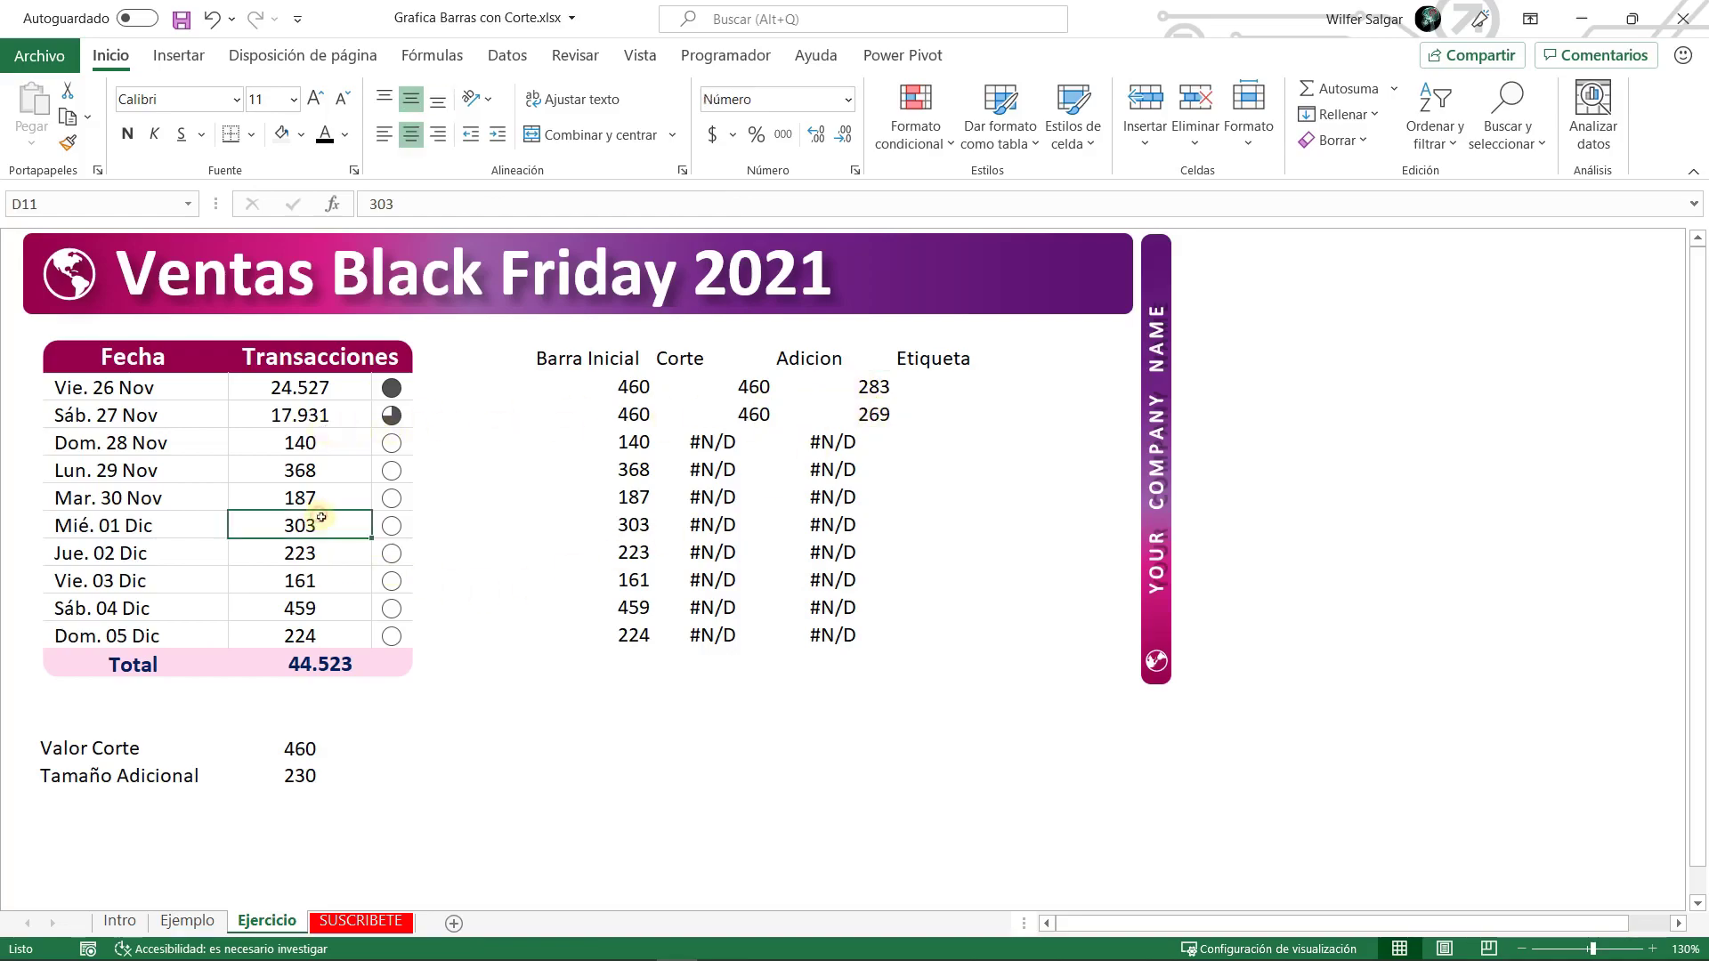
{"action": "type", "text": "80000"}
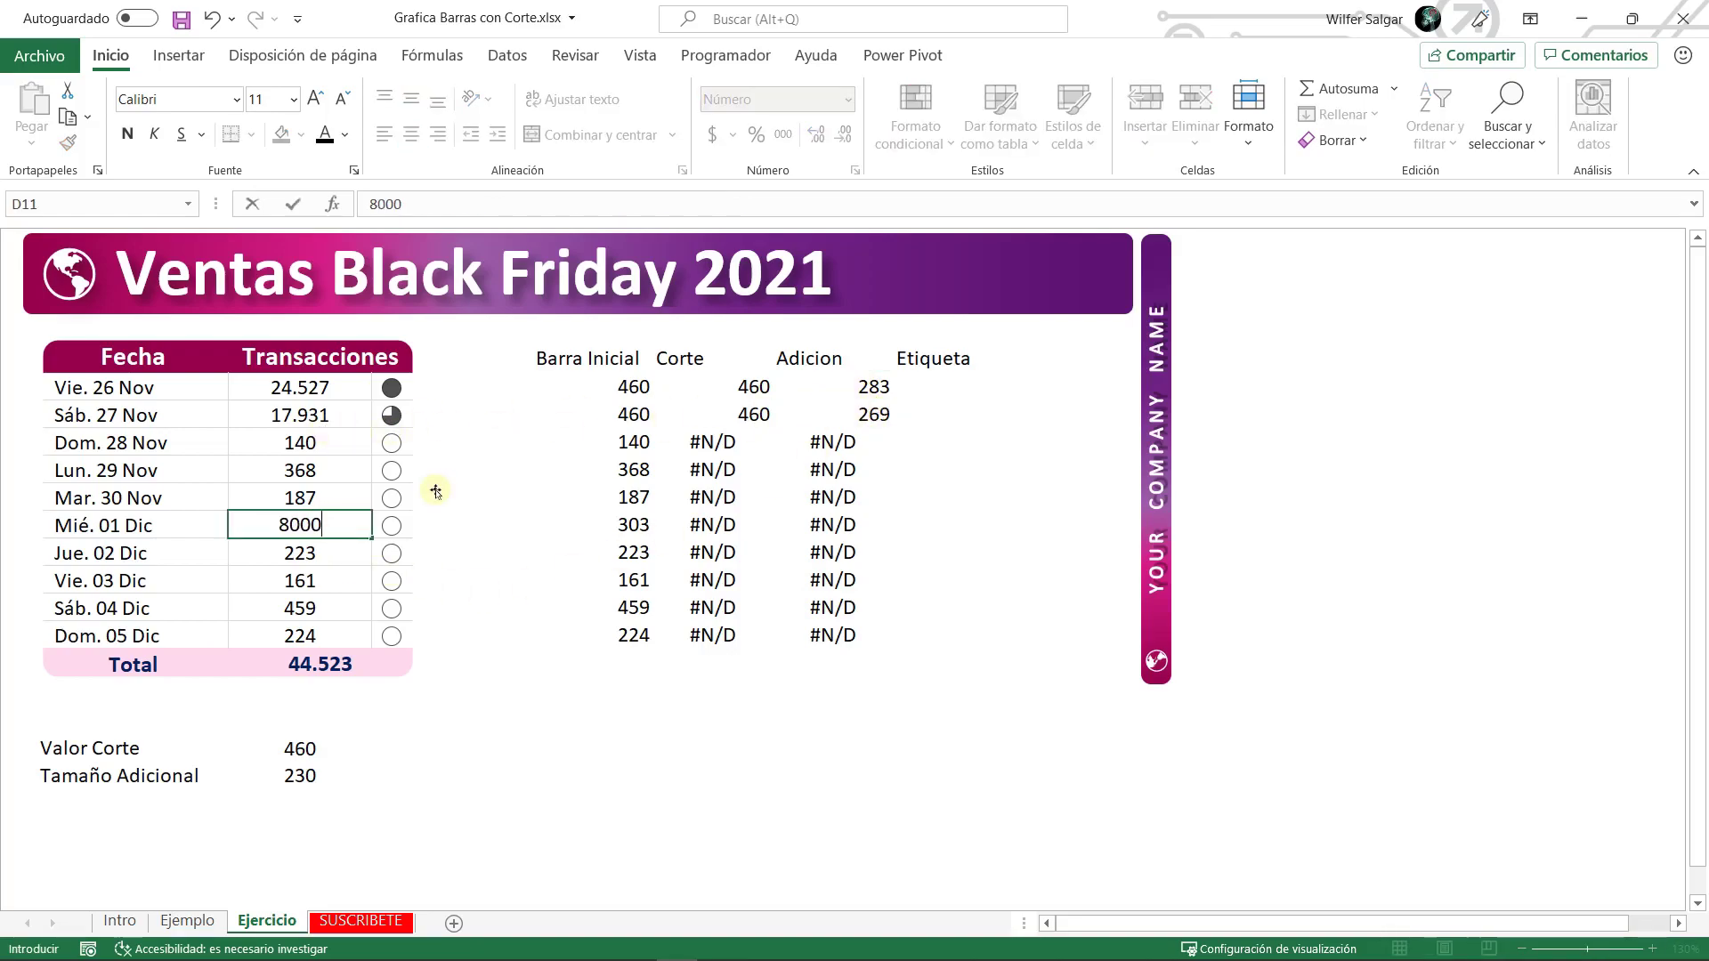
{"action": "key", "text": "Return"}
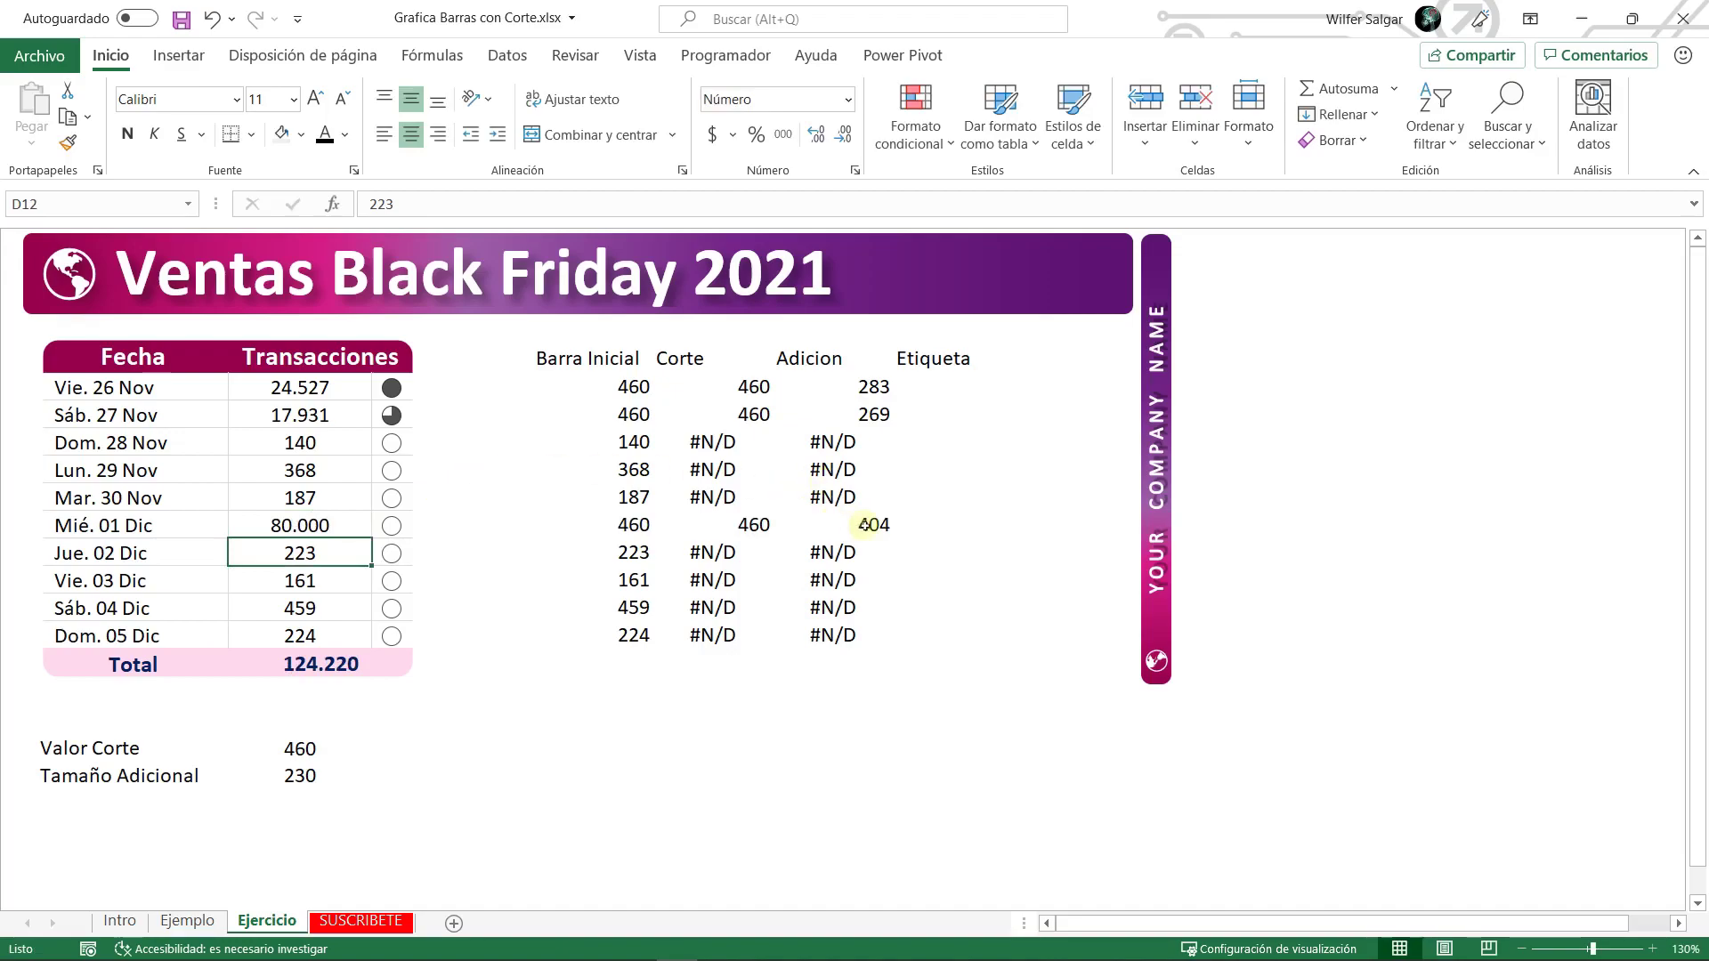
{"action": "left_click", "coordinate": [872, 525]}
{"action": "left_click", "coordinate": [870, 385]}
{"action": "left_click", "coordinate": [301, 537]}
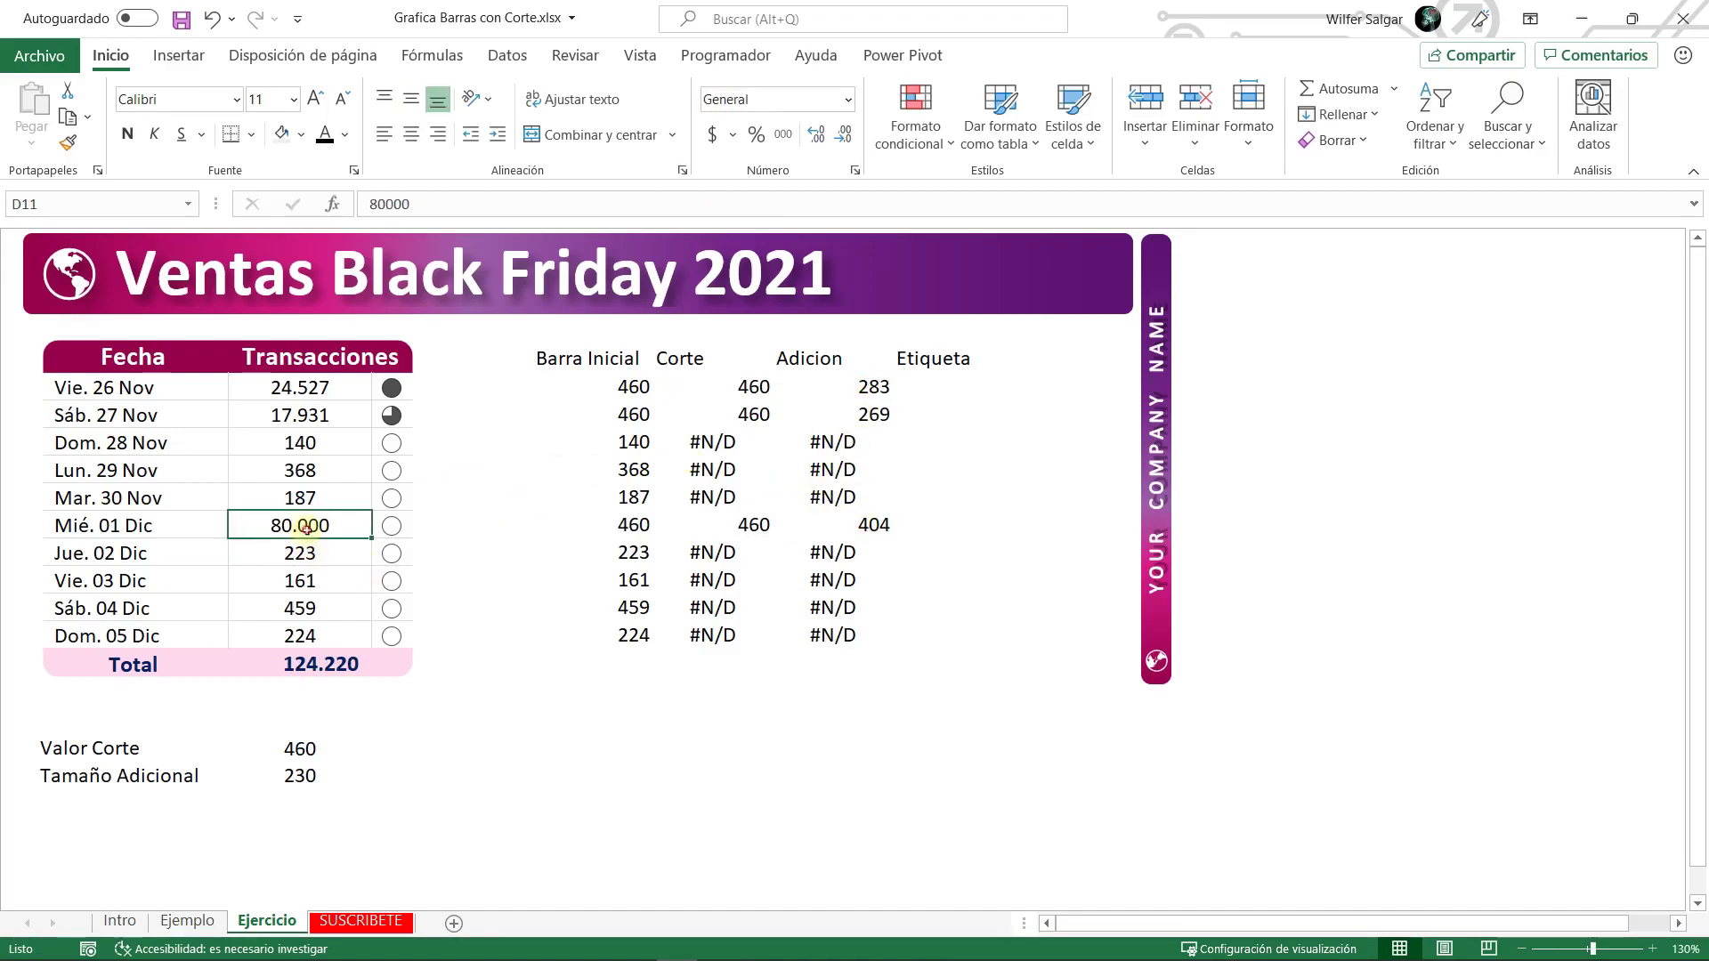
{"action": "key", "text": "ctrl+z"}
- Check the heights and labels of the broken bars in the Ejemplo sheet's chart and return to Ejercicio
{"action": "left_click", "coordinate": [780, 388]}
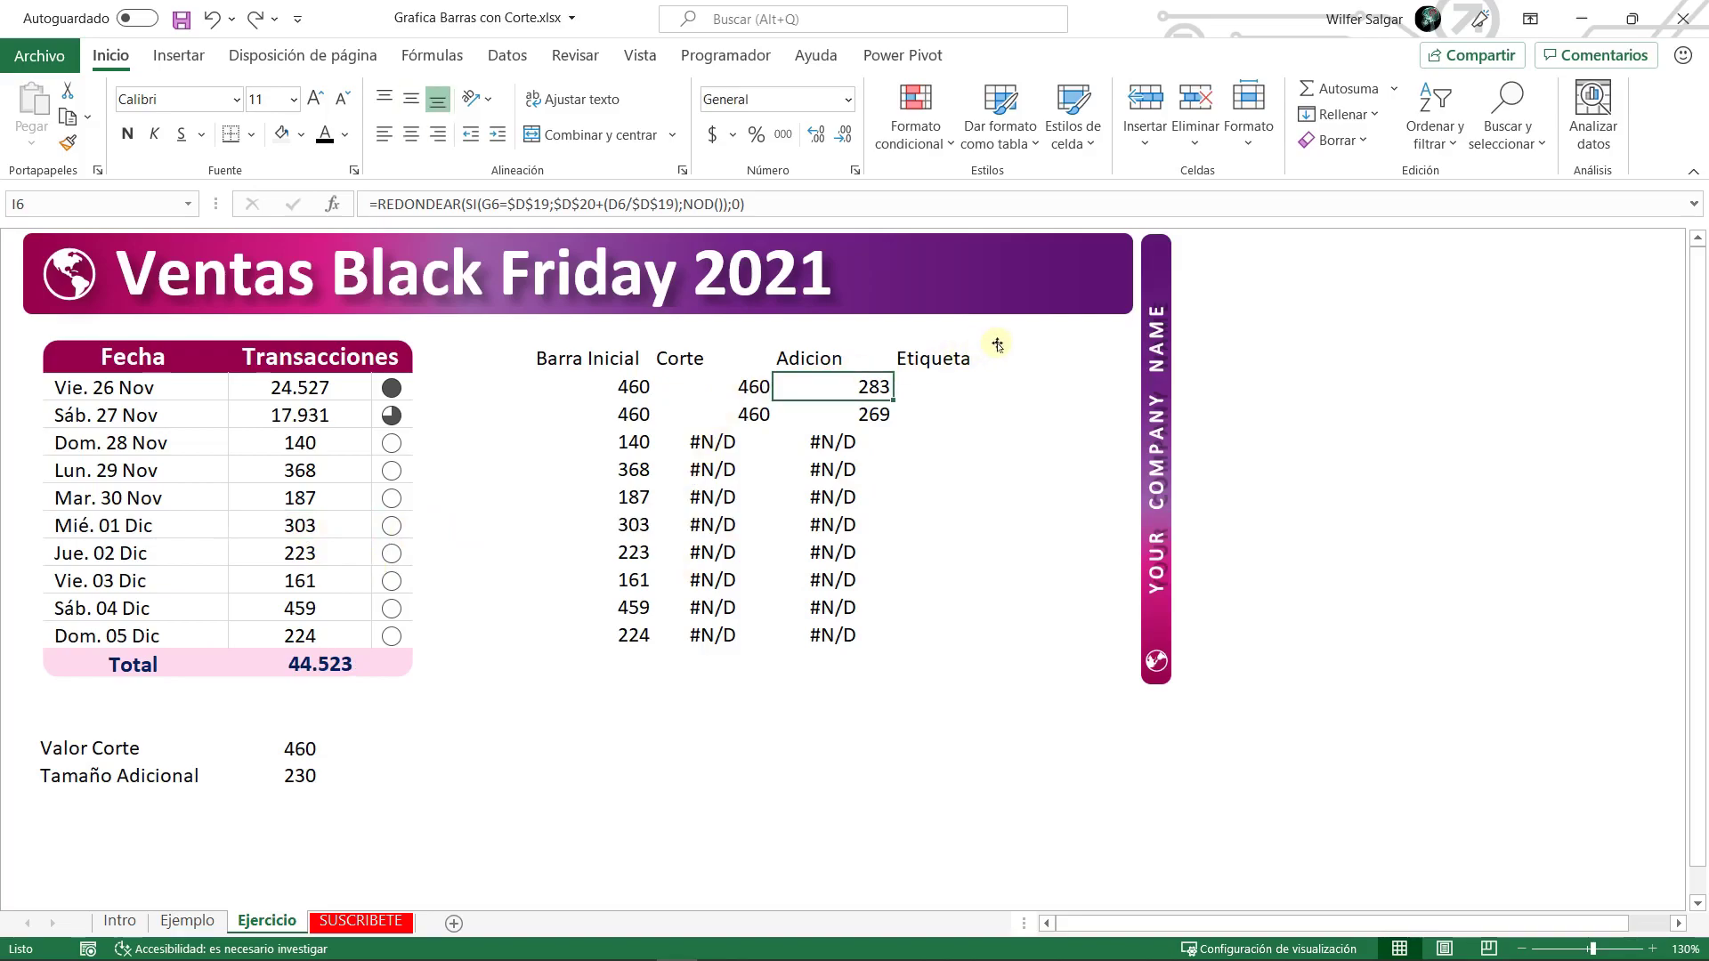
{"action": "key", "text": "ctrl+Page_Up"}
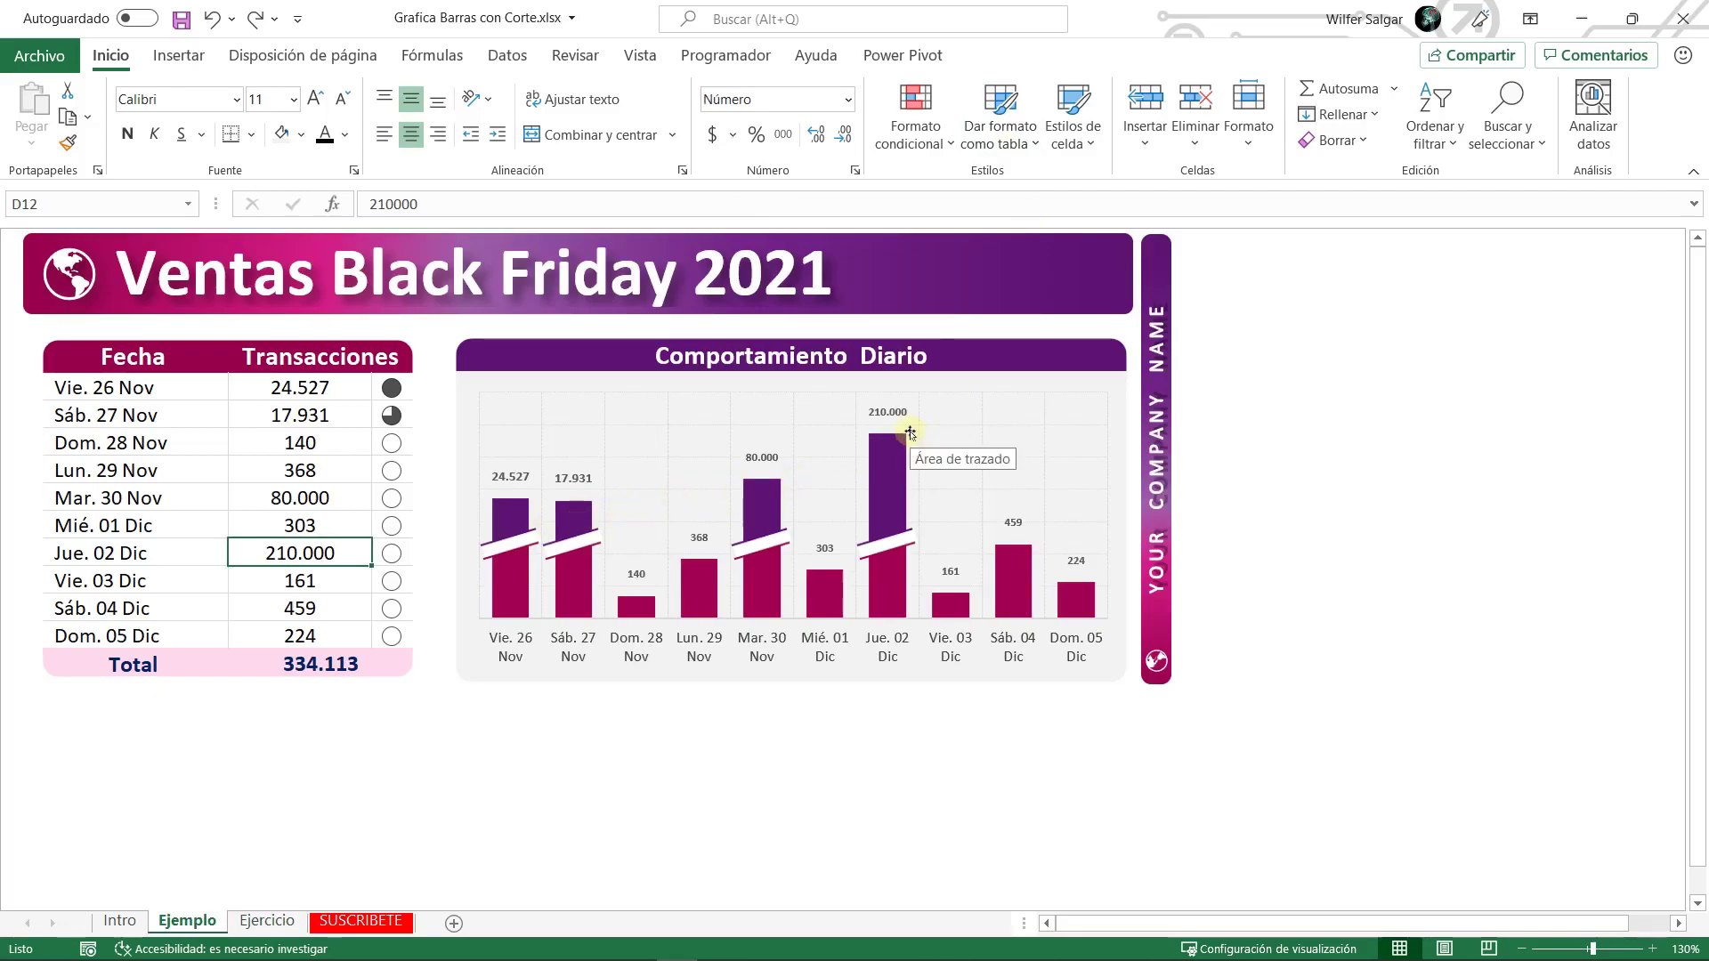
{"action": "key", "text": "ctrl+Page_Down"}
- In cell J6, under Etiqueta, enter the formula =G6+I6 to add Barra Inicial and Adicion
{"action": "left_click", "coordinate": [936, 384]}
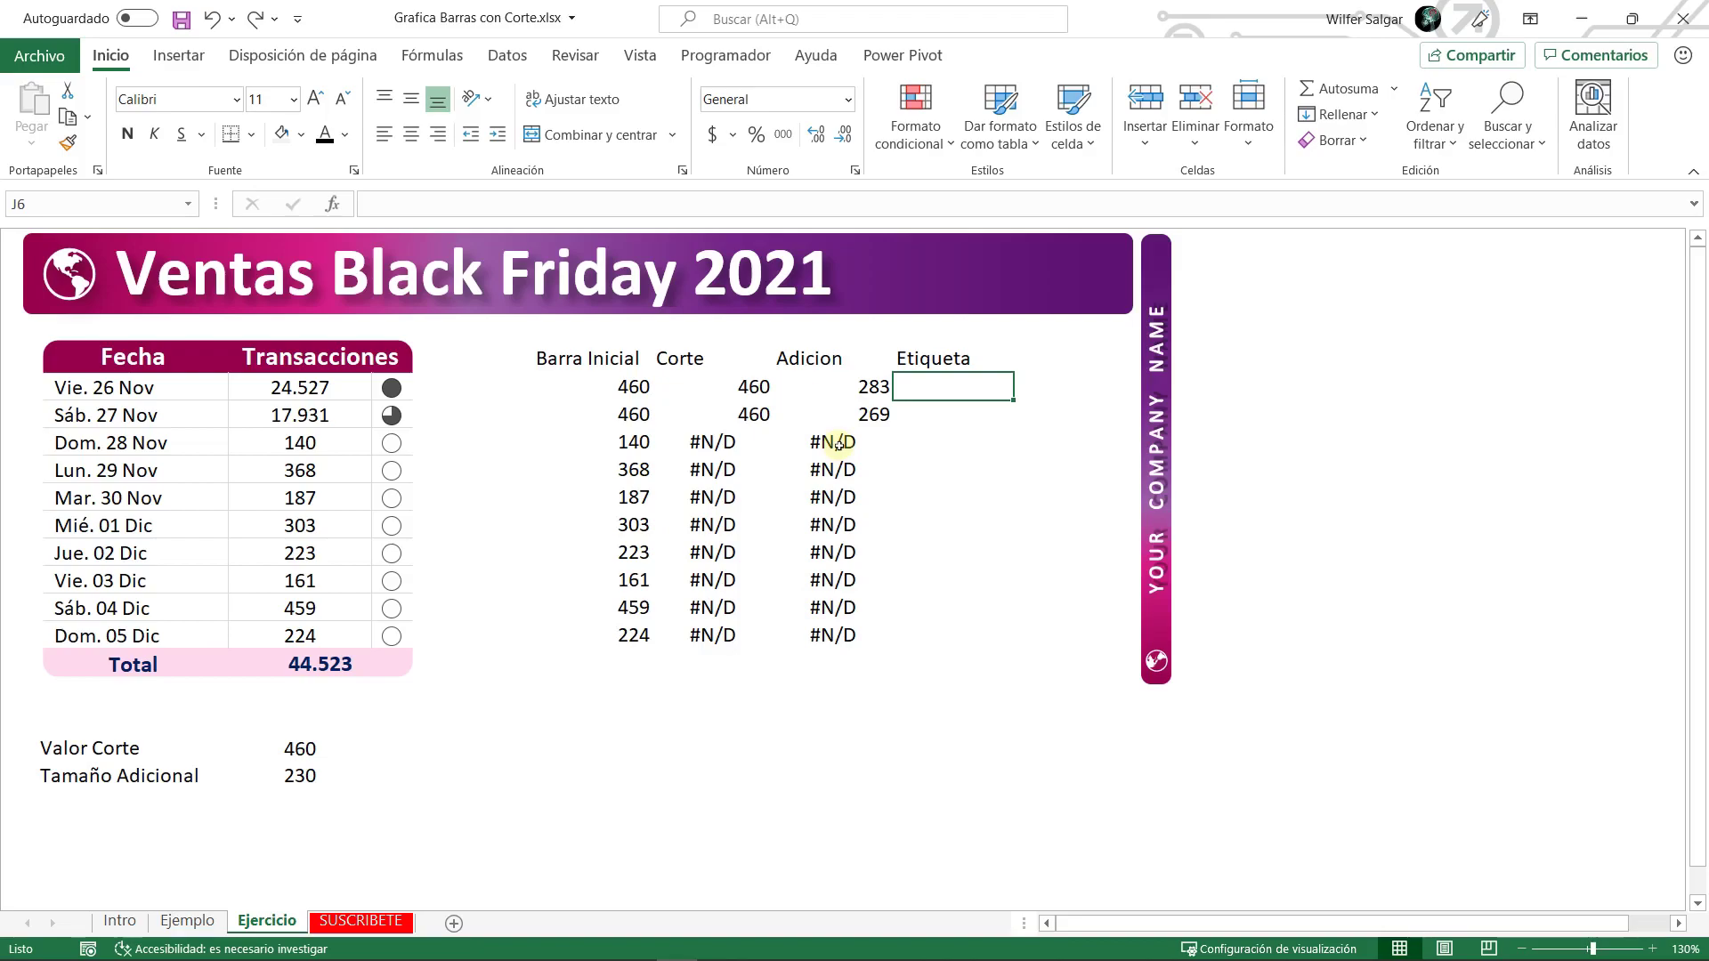
{"action": "type", "text": "="}
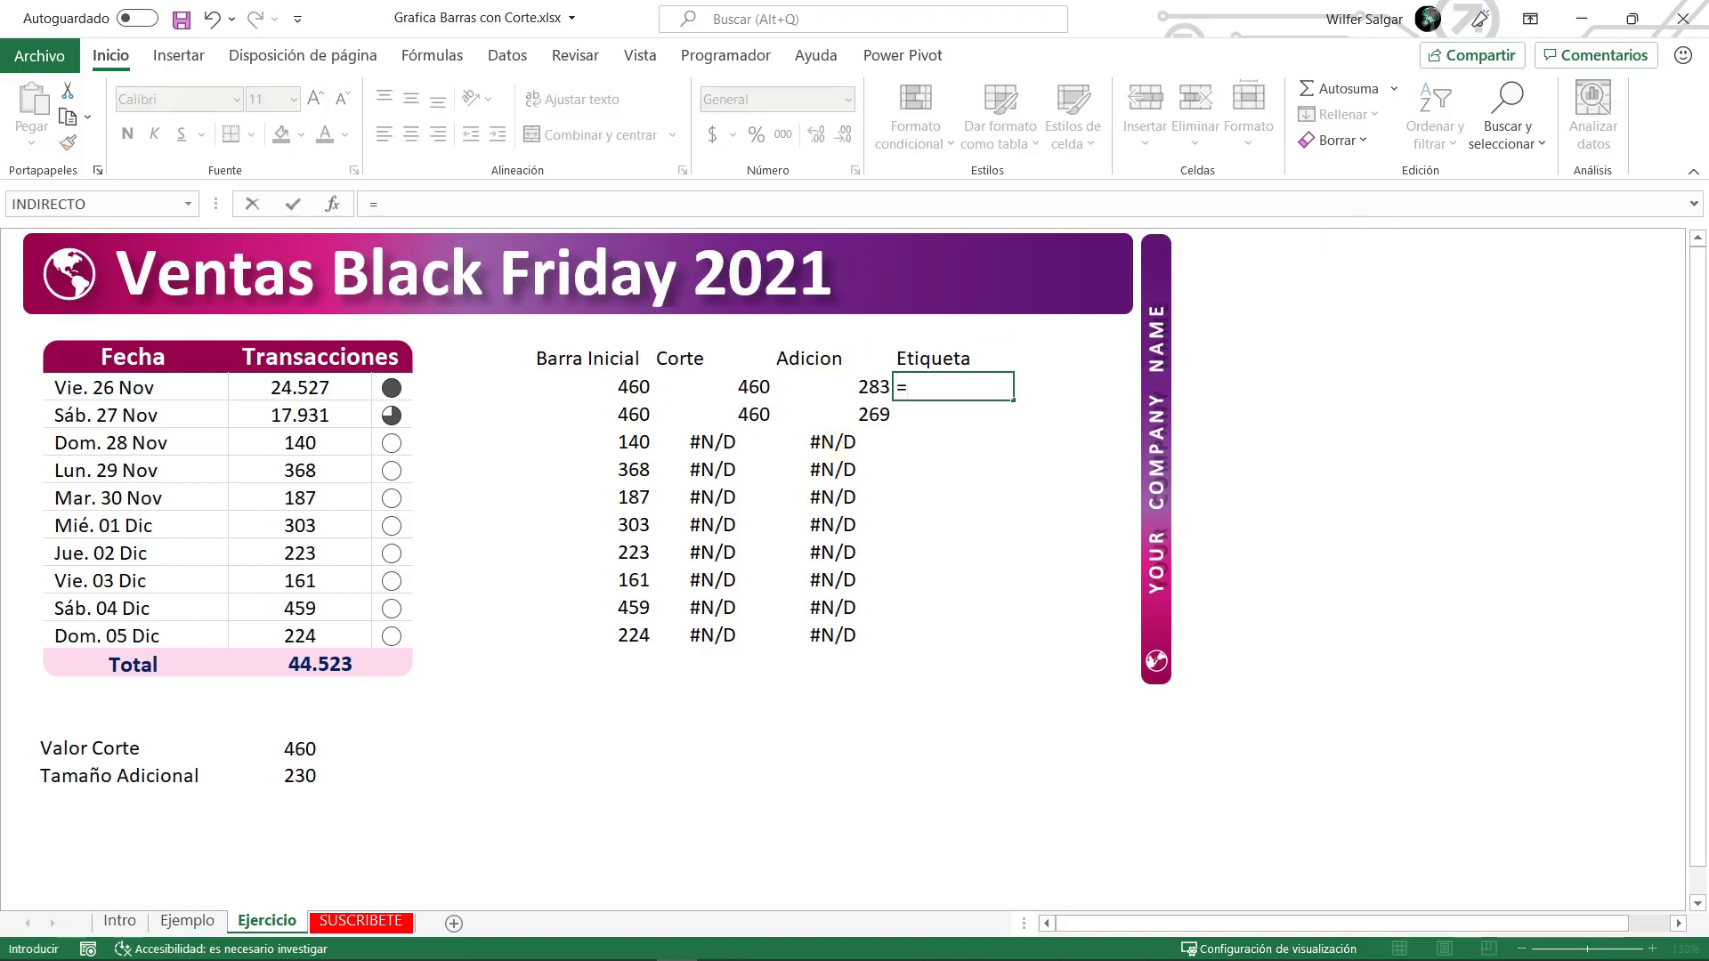
{"action": "left_click", "coordinate": [630, 388]}
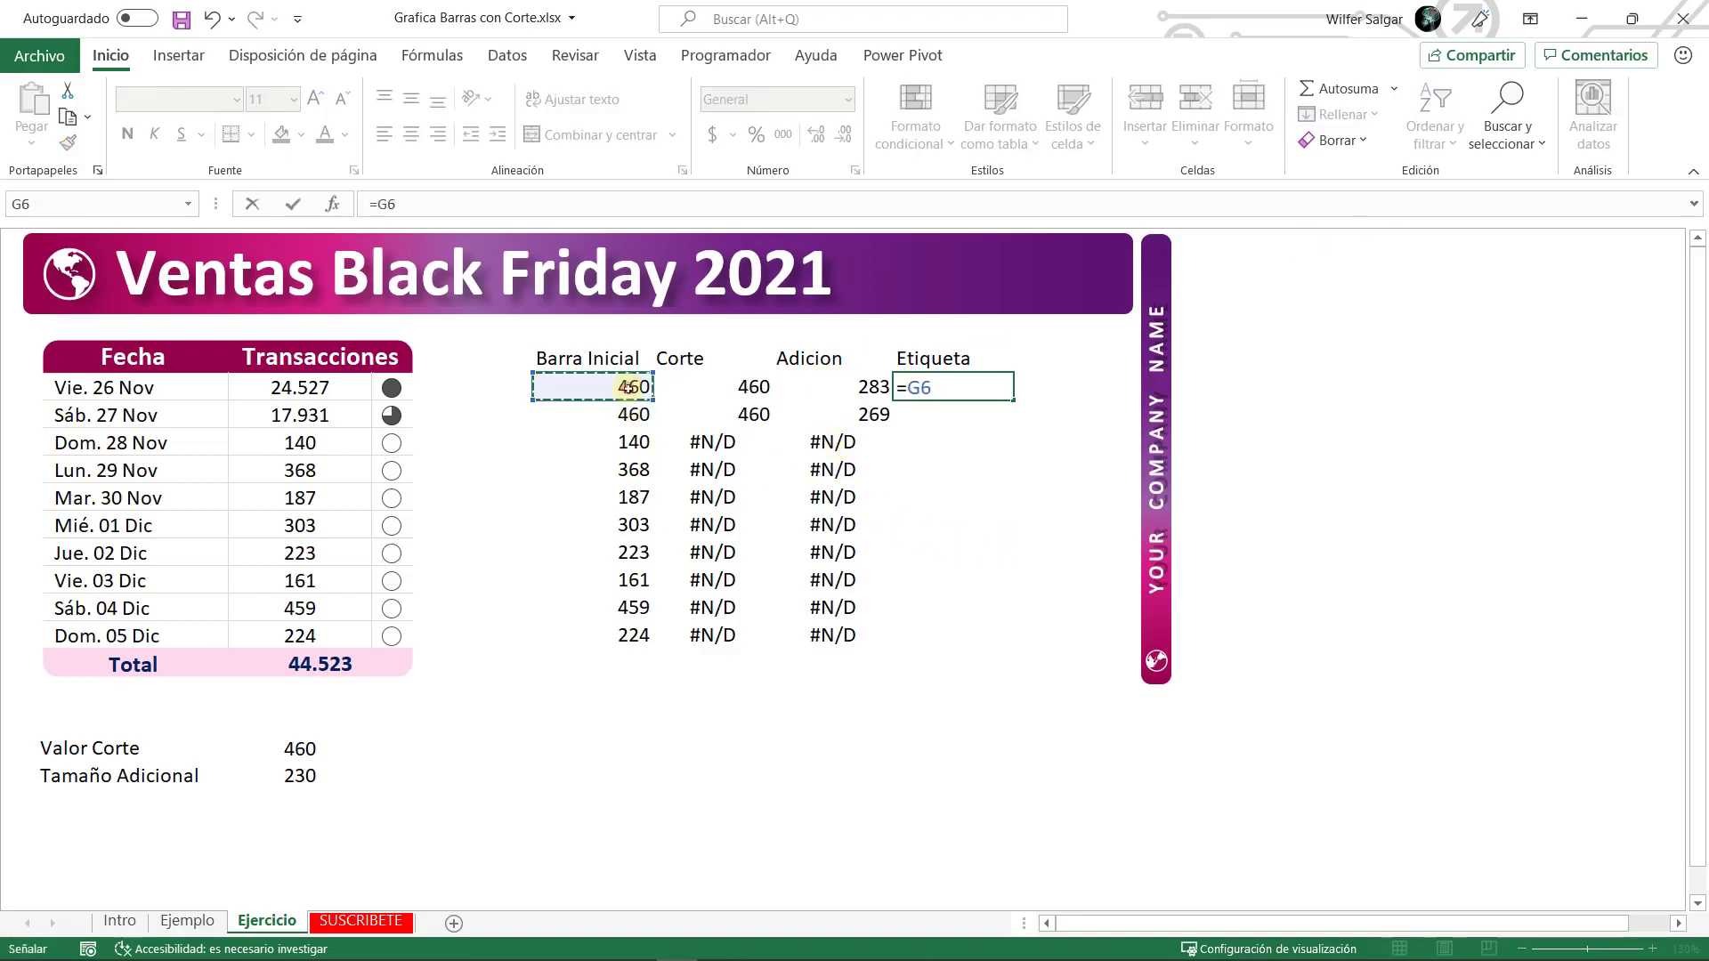
{"action": "type", "text": "+"}
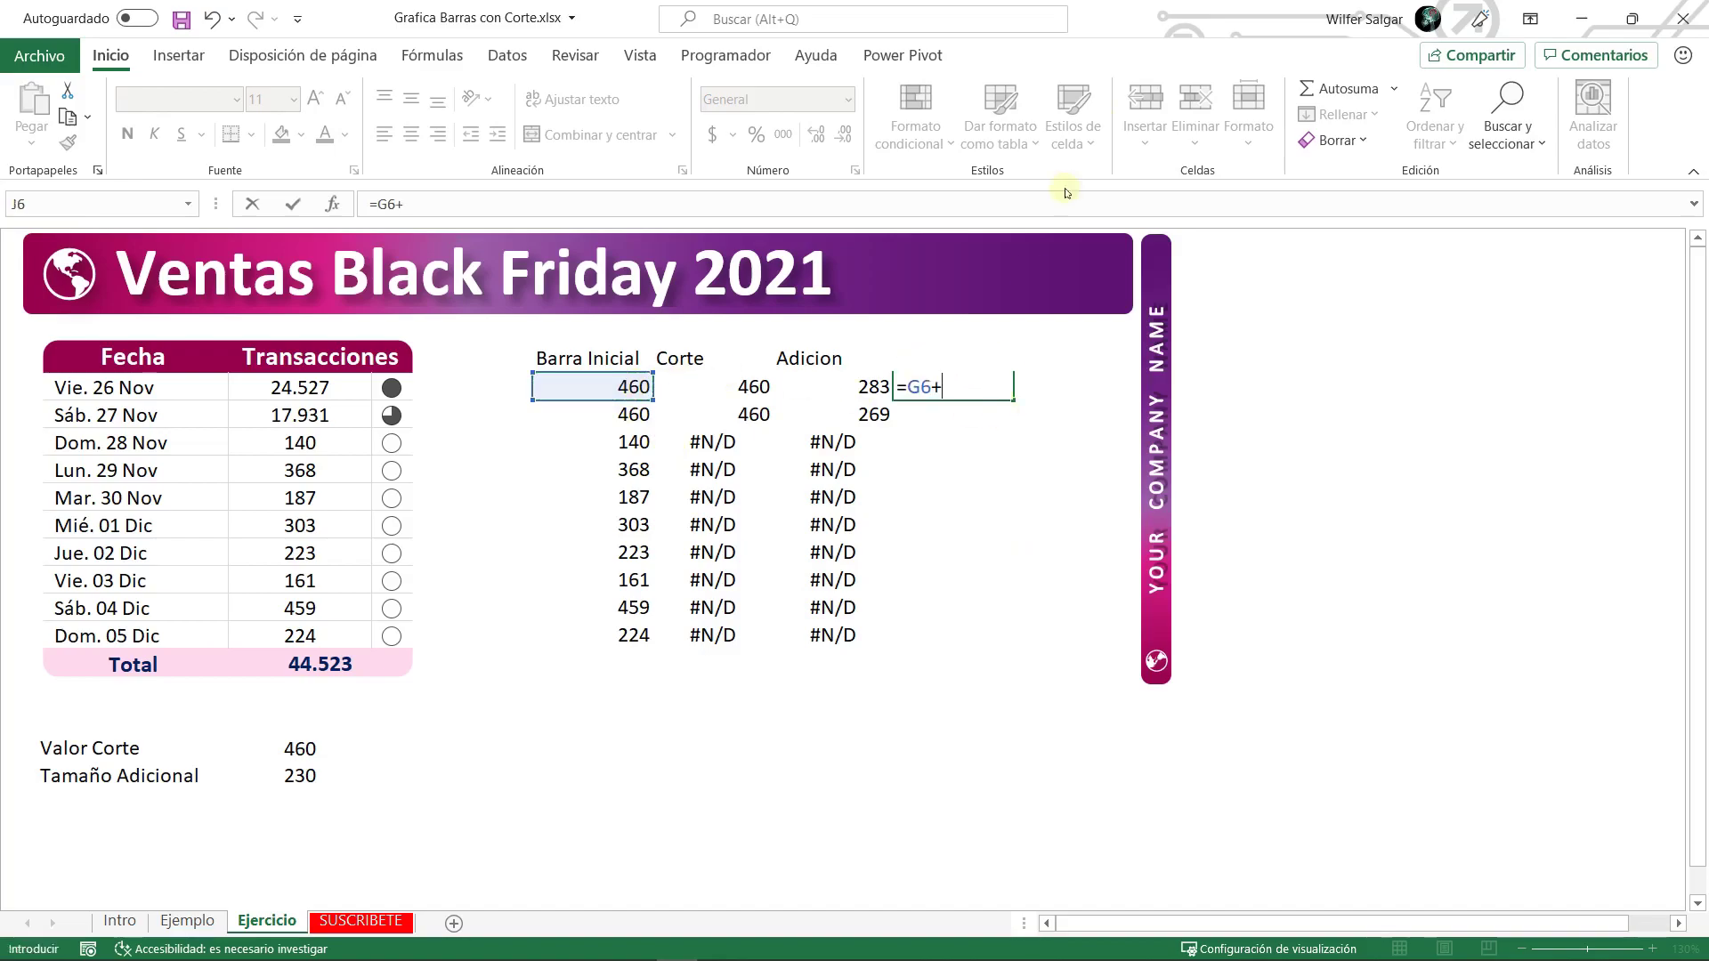
{"action": "left_click", "coordinate": [859, 390]}
{"action": "key", "text": "Return"}
- Copy the Etiqueta formula =G6+I6 from J6 down through J15
{"action": "key", "text": "Up"}
{"action": "key", "text": "ctrl+c"}
{"action": "key", "text": "Left"}
{"action": "key", "text": "ctrl+Down"}
{"action": "key", "text": "Right"}
{"action": "key", "text": "ctrl+shift+Up"}
{"action": "key", "text": "Return"}
- Review the Etiqueta results from J15 up to J6 and inspect the cells referenced by the formula in J8
{"action": "key", "text": "Up"}
{"action": "key", "text": "Up"}
{"action": "key", "text": "Up"}
{"action": "key", "text": "Up"}
{"action": "key", "text": "Up"}
{"action": "key", "text": "Up"}
{"action": "key", "text": "Up"}
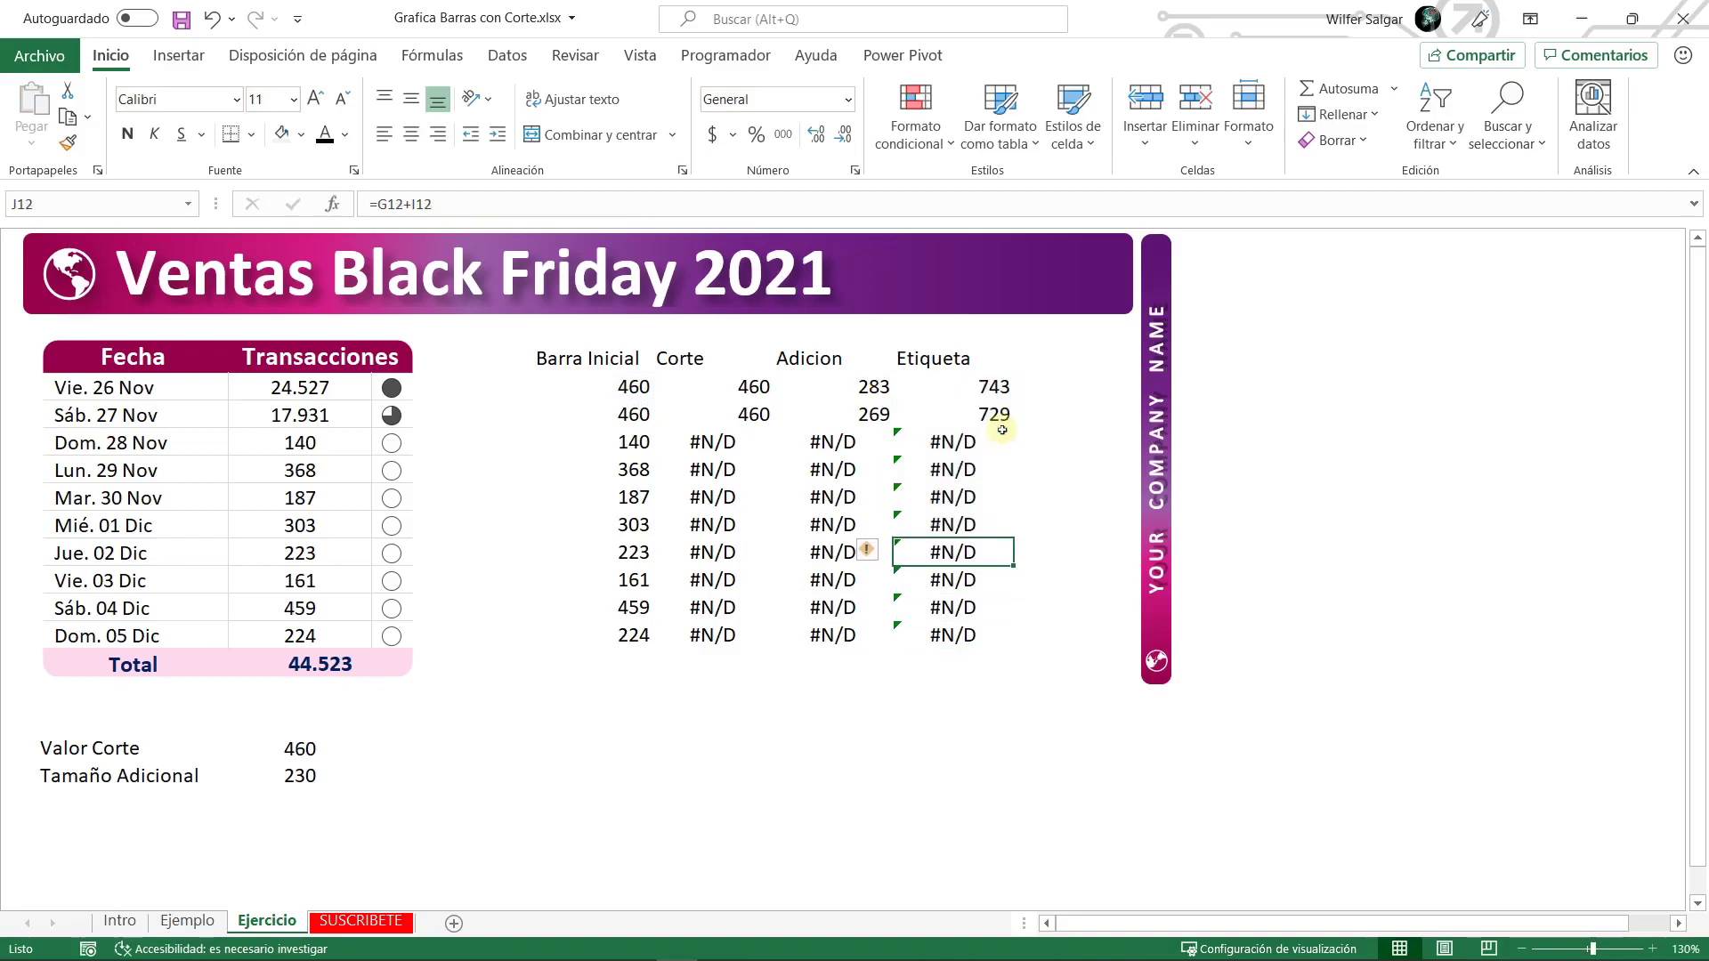
{"action": "key", "text": "F2"}
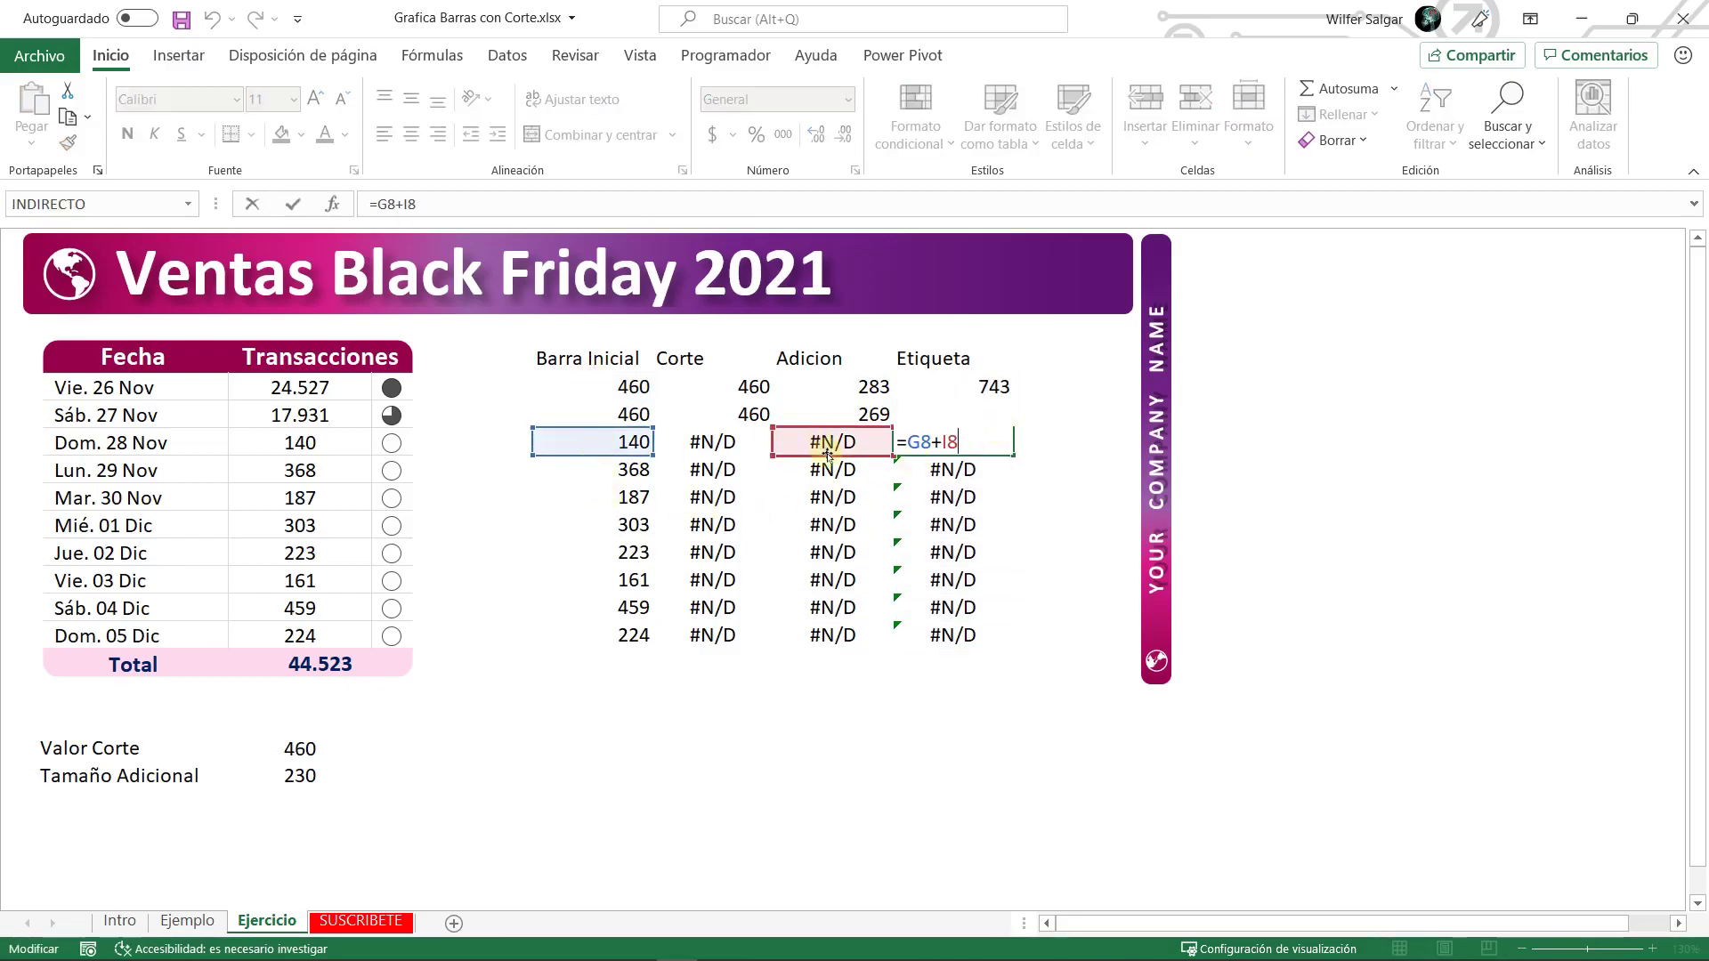
{"action": "key", "text": "ctrl+Return"}
{"action": "key", "text": "Up"}
{"action": "key", "text": "Up"}
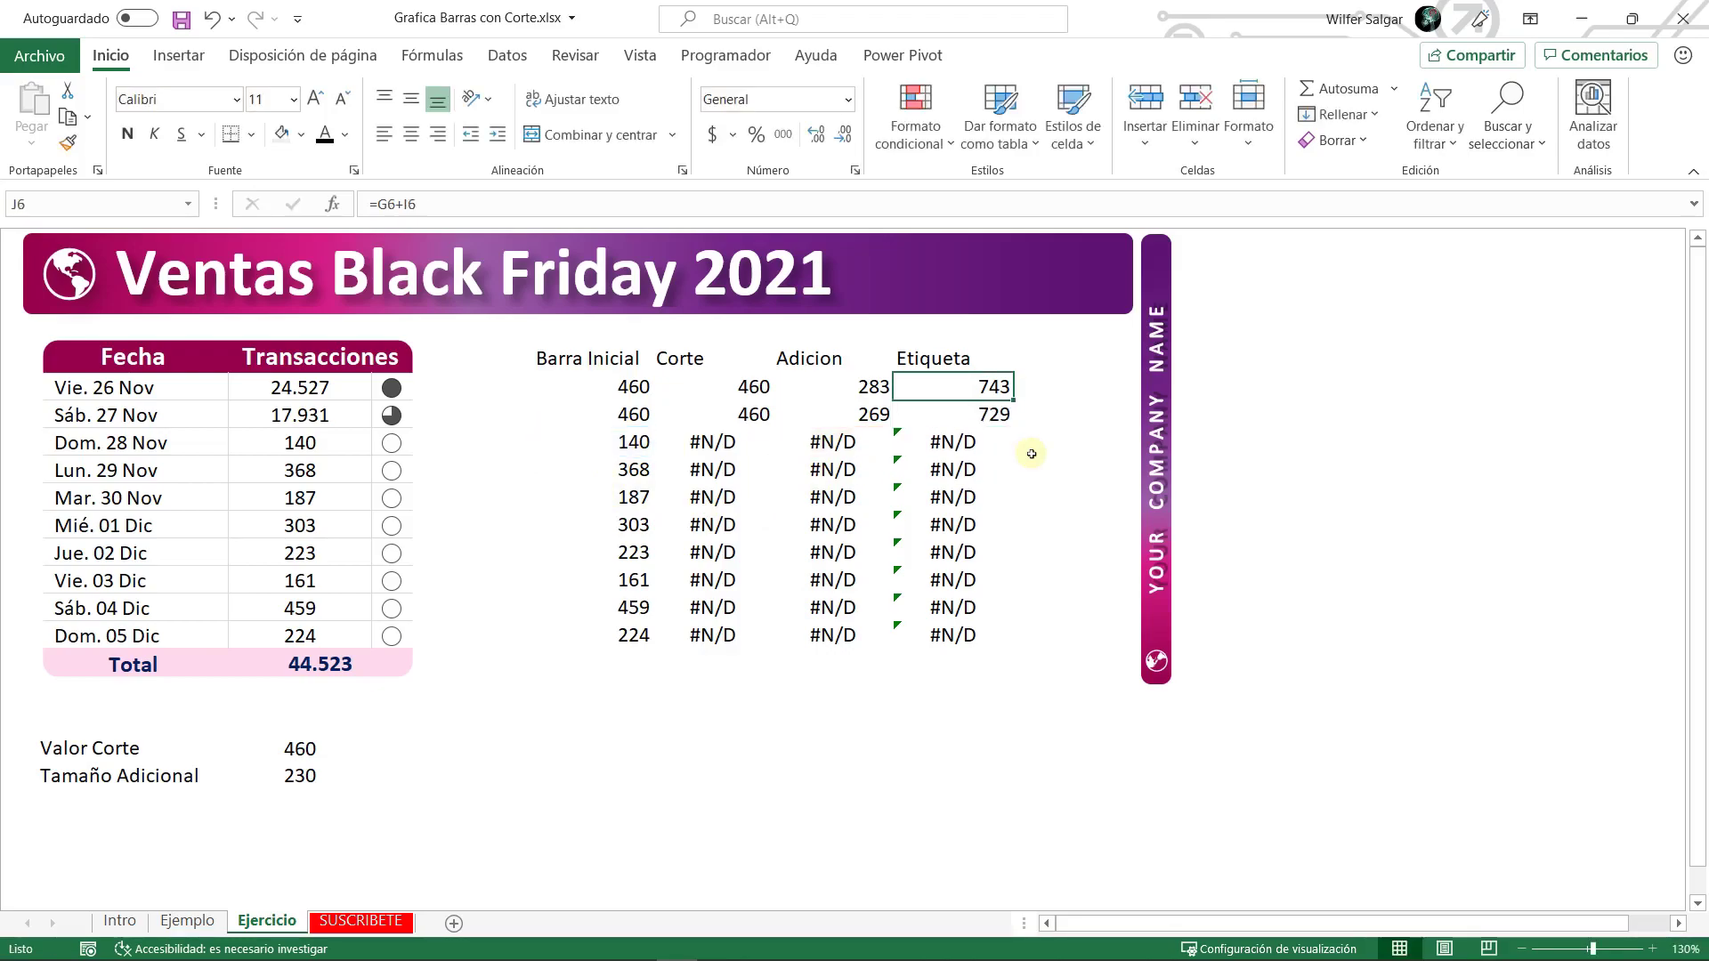
- Change the Etiqueta formula in J6 to =SI.ERROR(G6+I6;G6) so errors fall back to the Barra Inicial value
{"action": "left_click", "coordinate": [378, 205]}
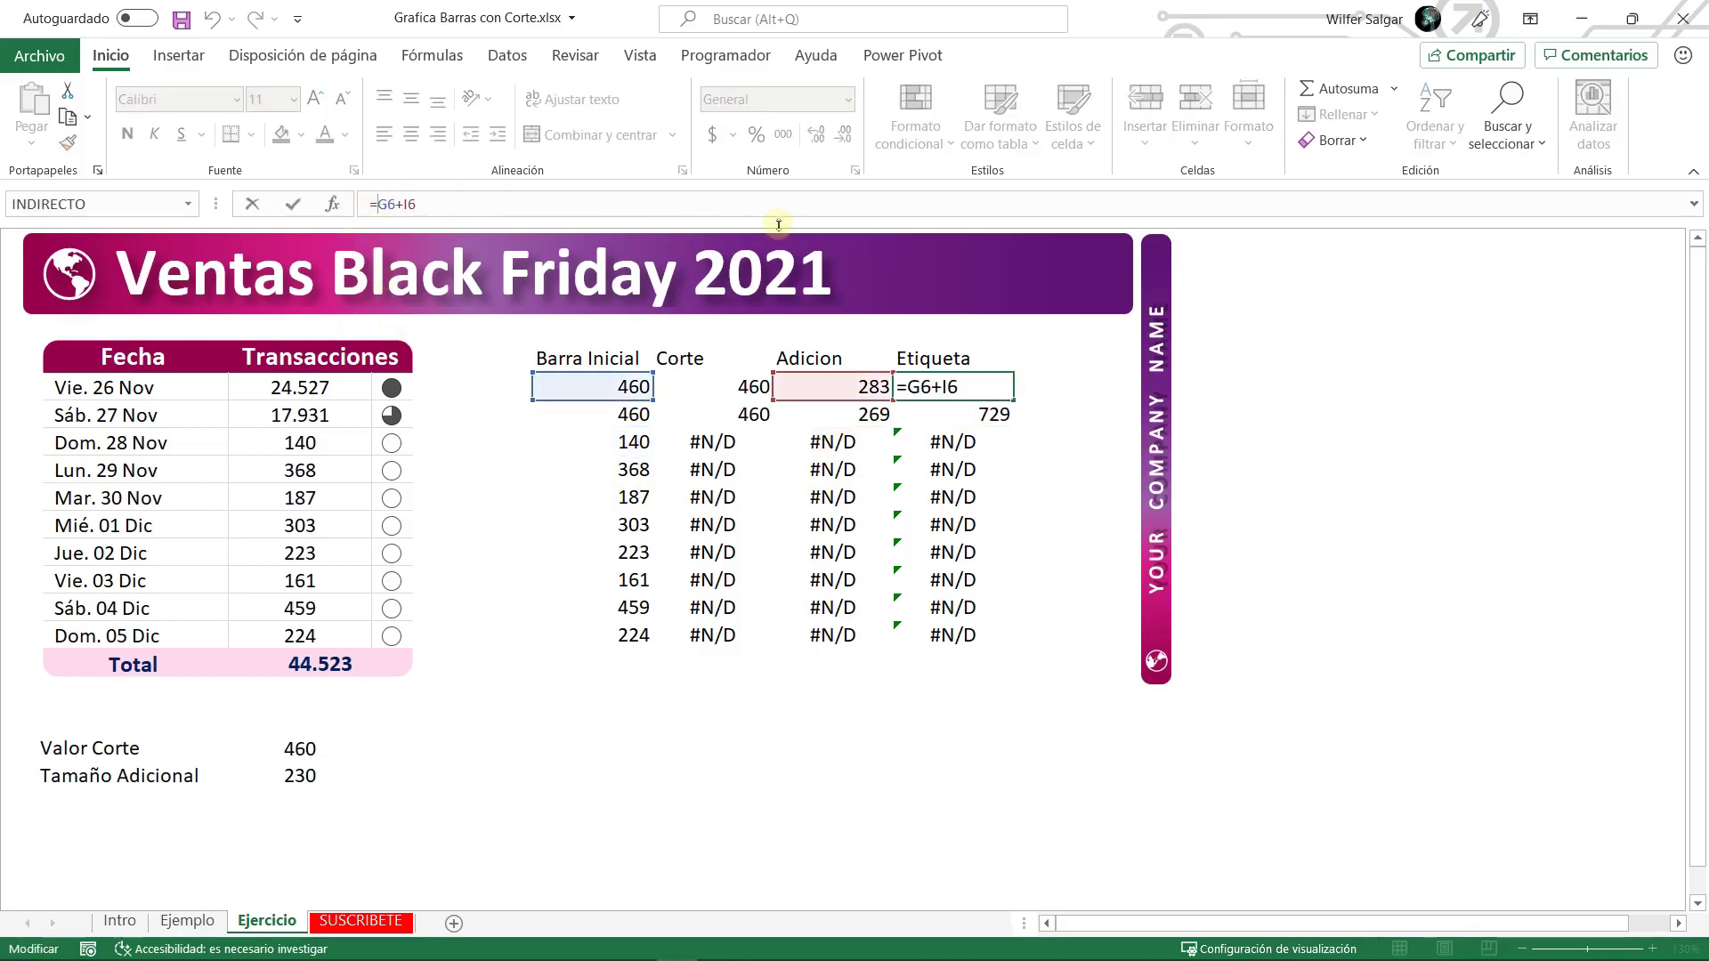
{"action": "type", "text": "SI.ERROR(G6+I6"}
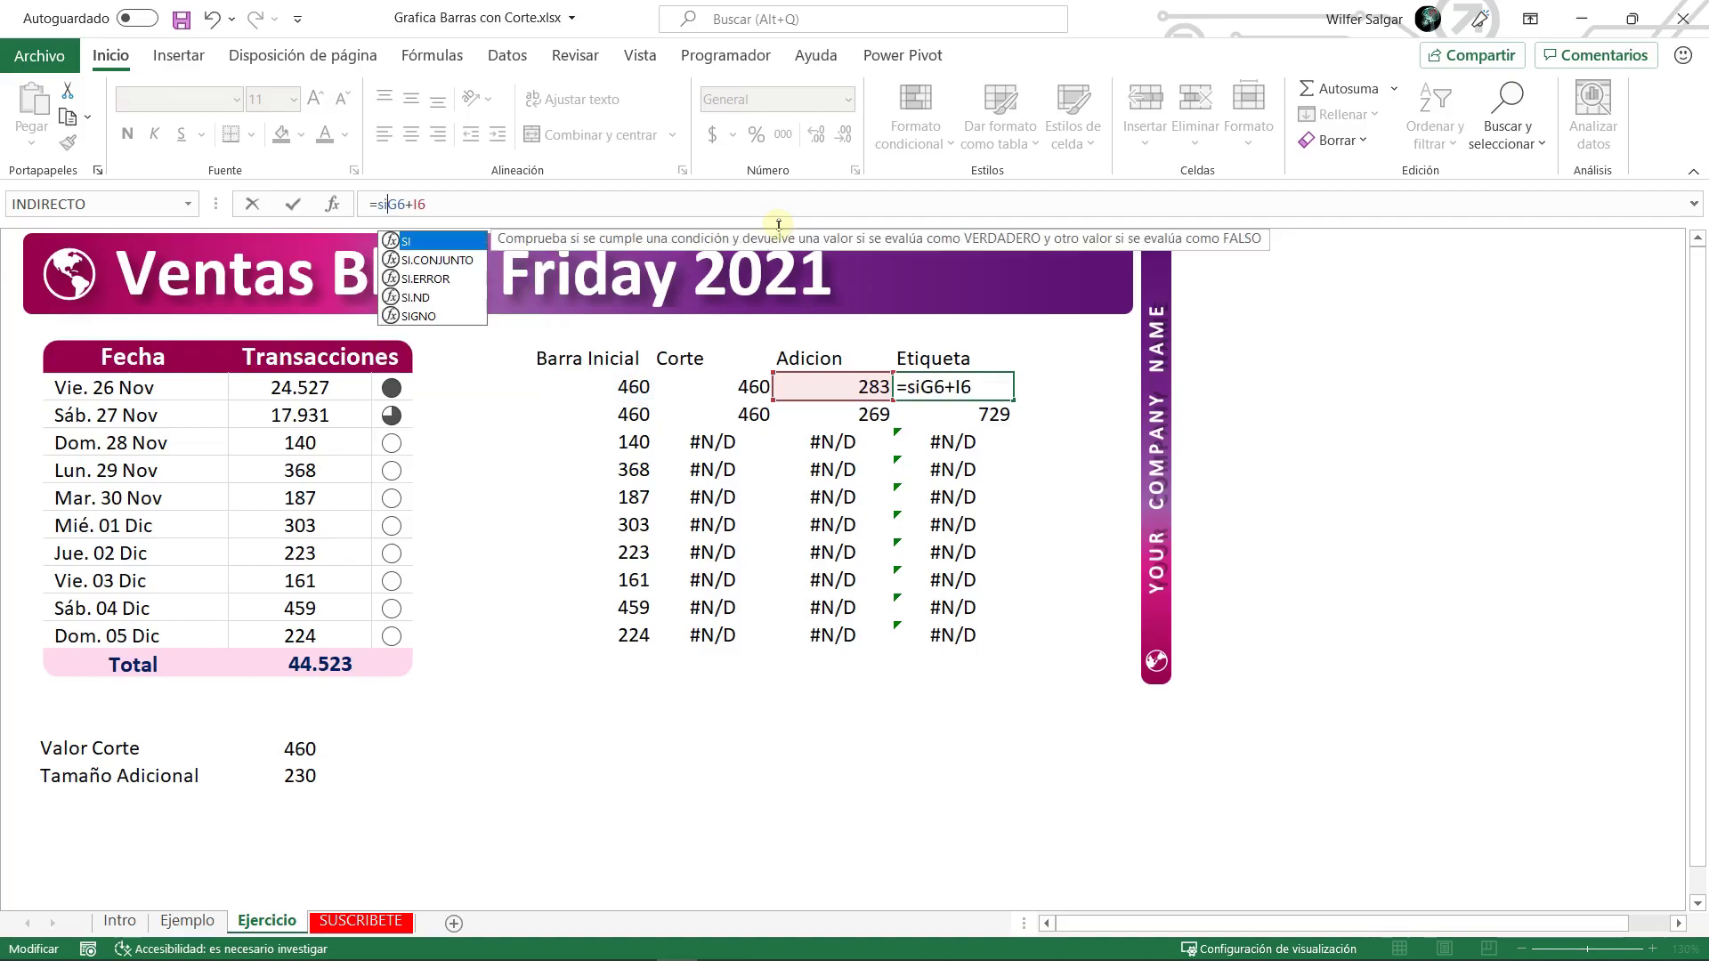
{"action": "type", "text": ";"}
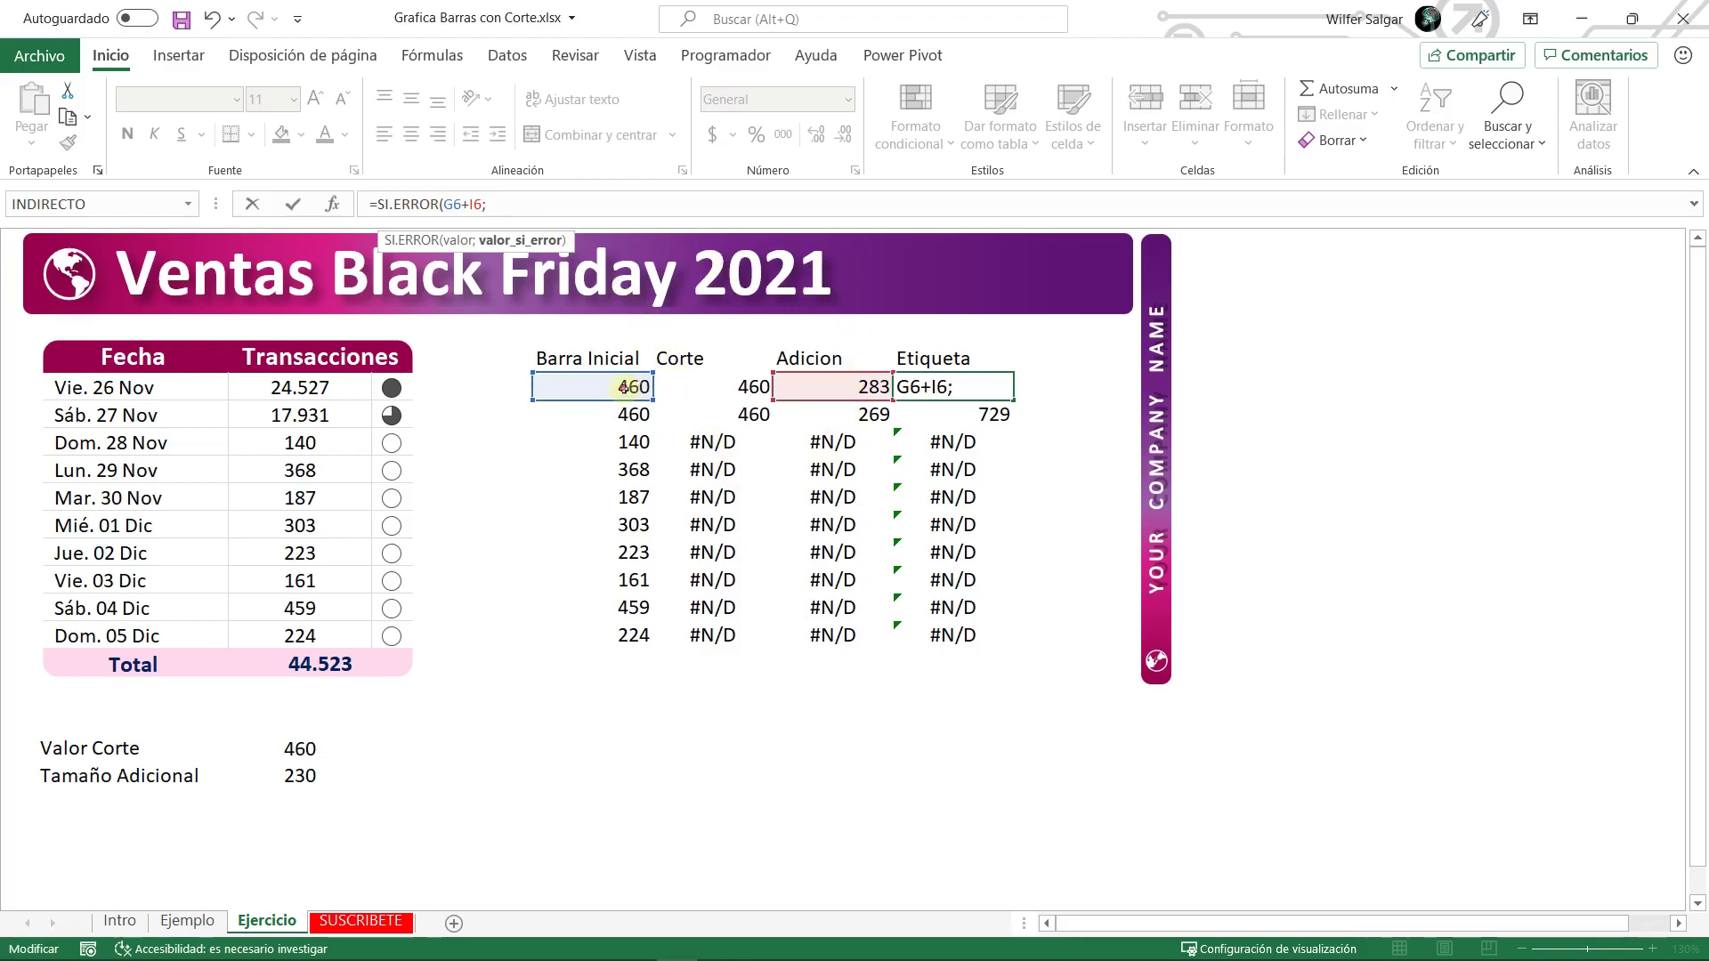
{"action": "left_click", "coordinate": [623, 386]}
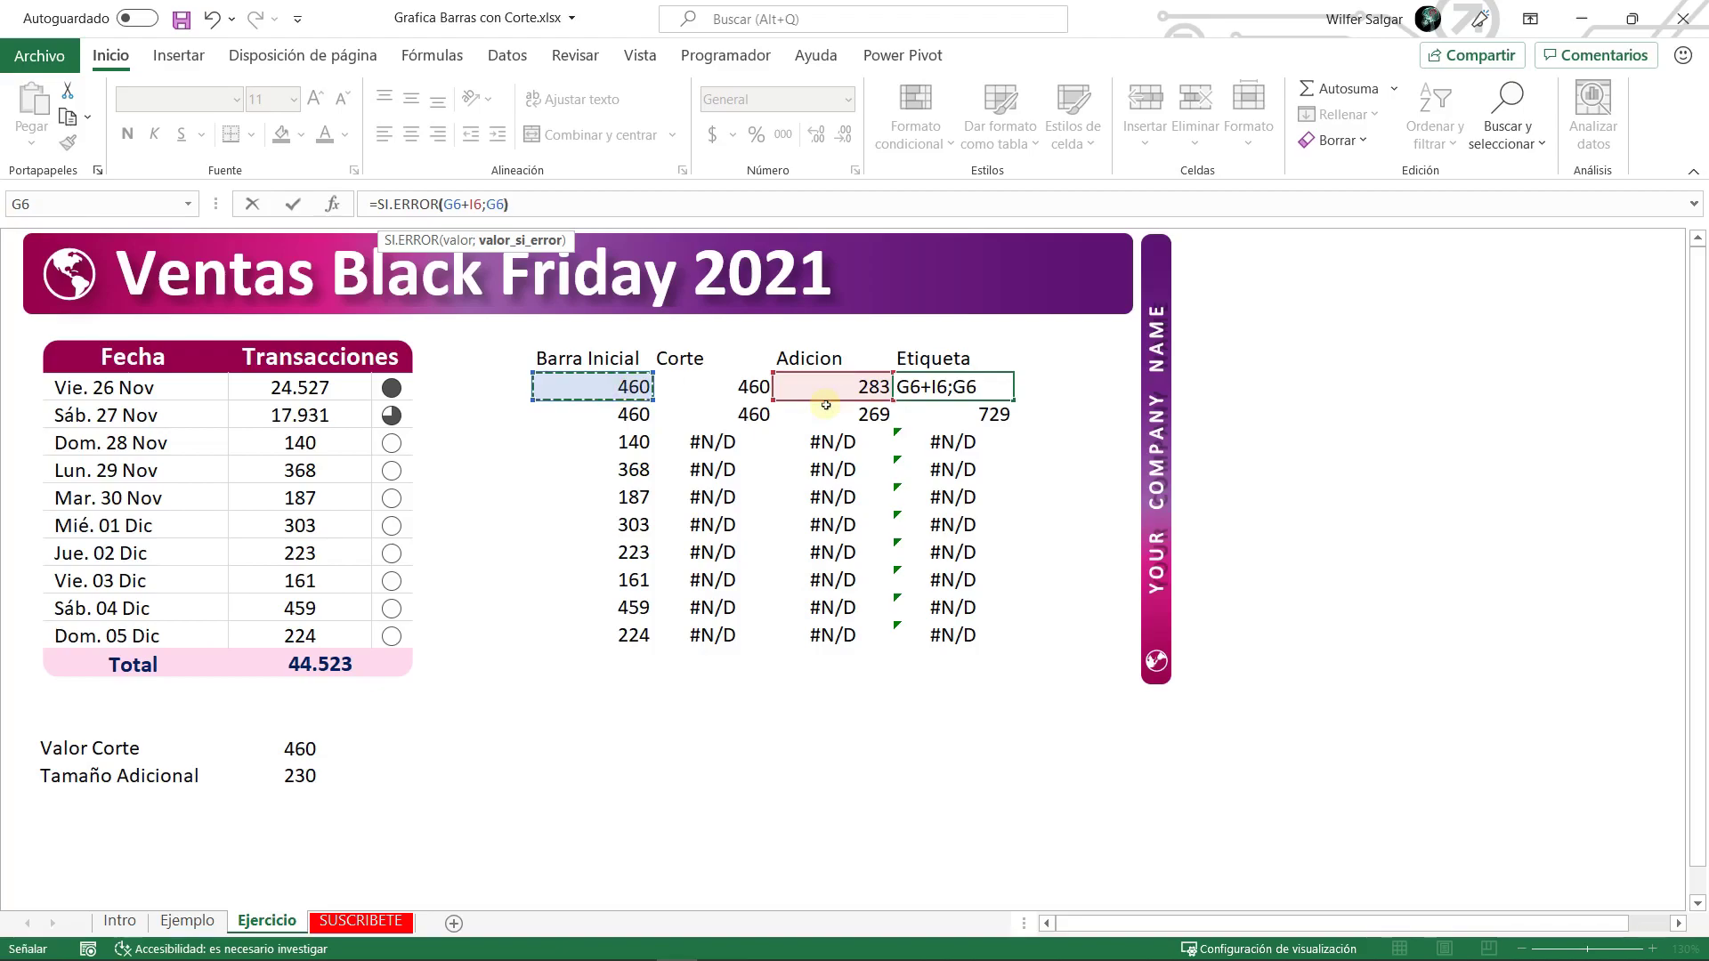
{"action": "type", "text": ")"}
{"action": "key", "text": "ctrl+Return"}
- Copy the SI.ERROR formula from J6 down to J15, replacing the existing Etiqueta formulas
{"action": "key", "text": "ctrl+c"}
{"action": "key", "text": "ctrl+shift+Down"}
{"action": "key", "text": "Return"}
{"action": "key", "text": "Down"}
{"action": "key", "text": "Down"}
{"action": "key", "text": "Up"}
{"action": "key", "text": "Up"}
- Check the Etiqueta results from J6 down to J10 against the Adicion column and inspect the cells referenced by the J10 formula
{"action": "key", "text": "shift+Down"}
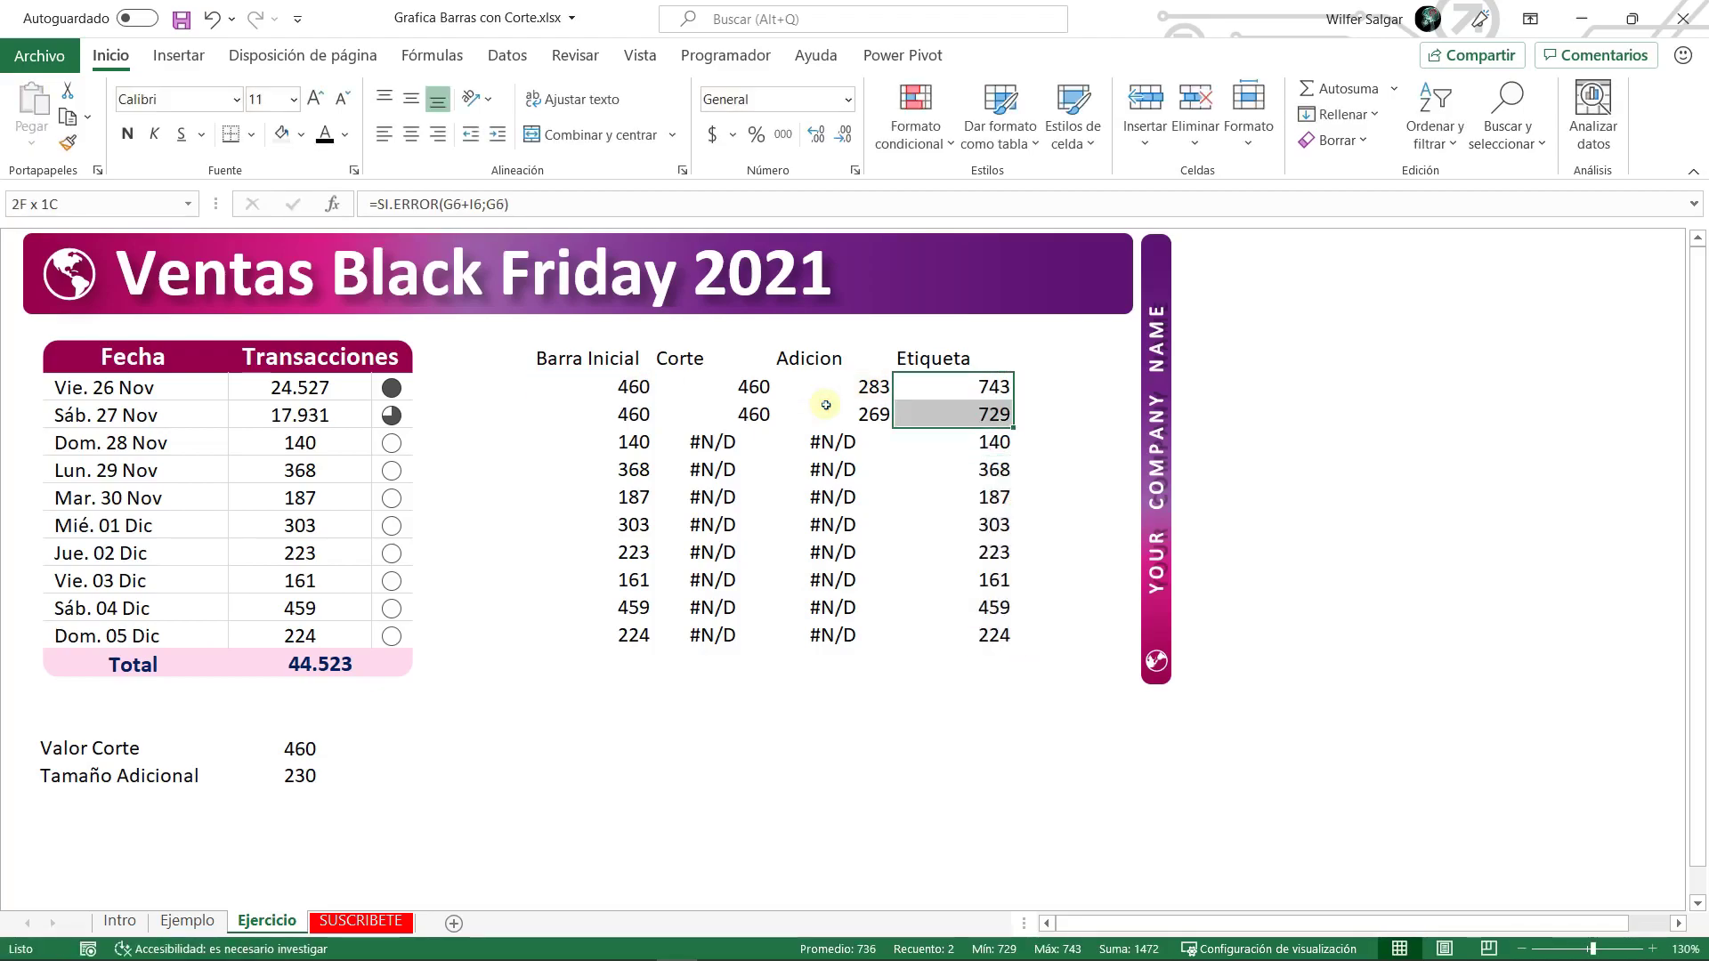
{"action": "key", "text": "shift+Left"}
{"action": "key", "text": "shift+Left"}
{"action": "key", "text": "shift+Left"}
{"action": "key", "text": "Up"}
{"action": "key", "text": "Down"}
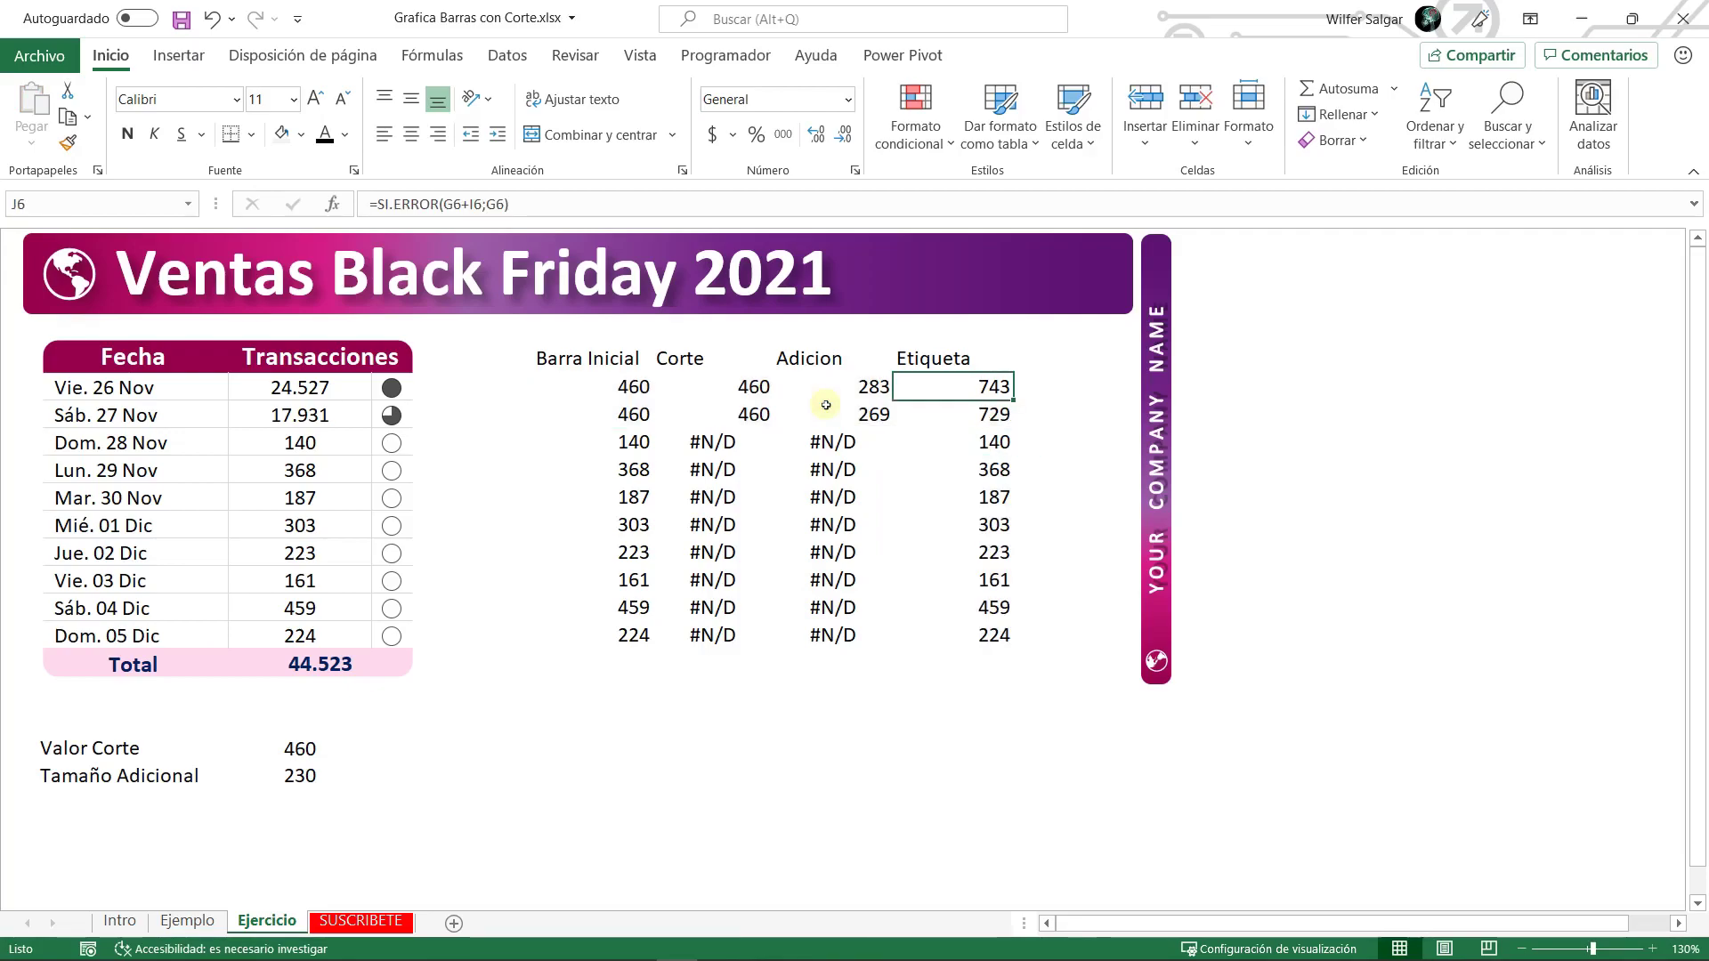
{"action": "key", "text": "Down"}
{"action": "key", "text": "Down"}
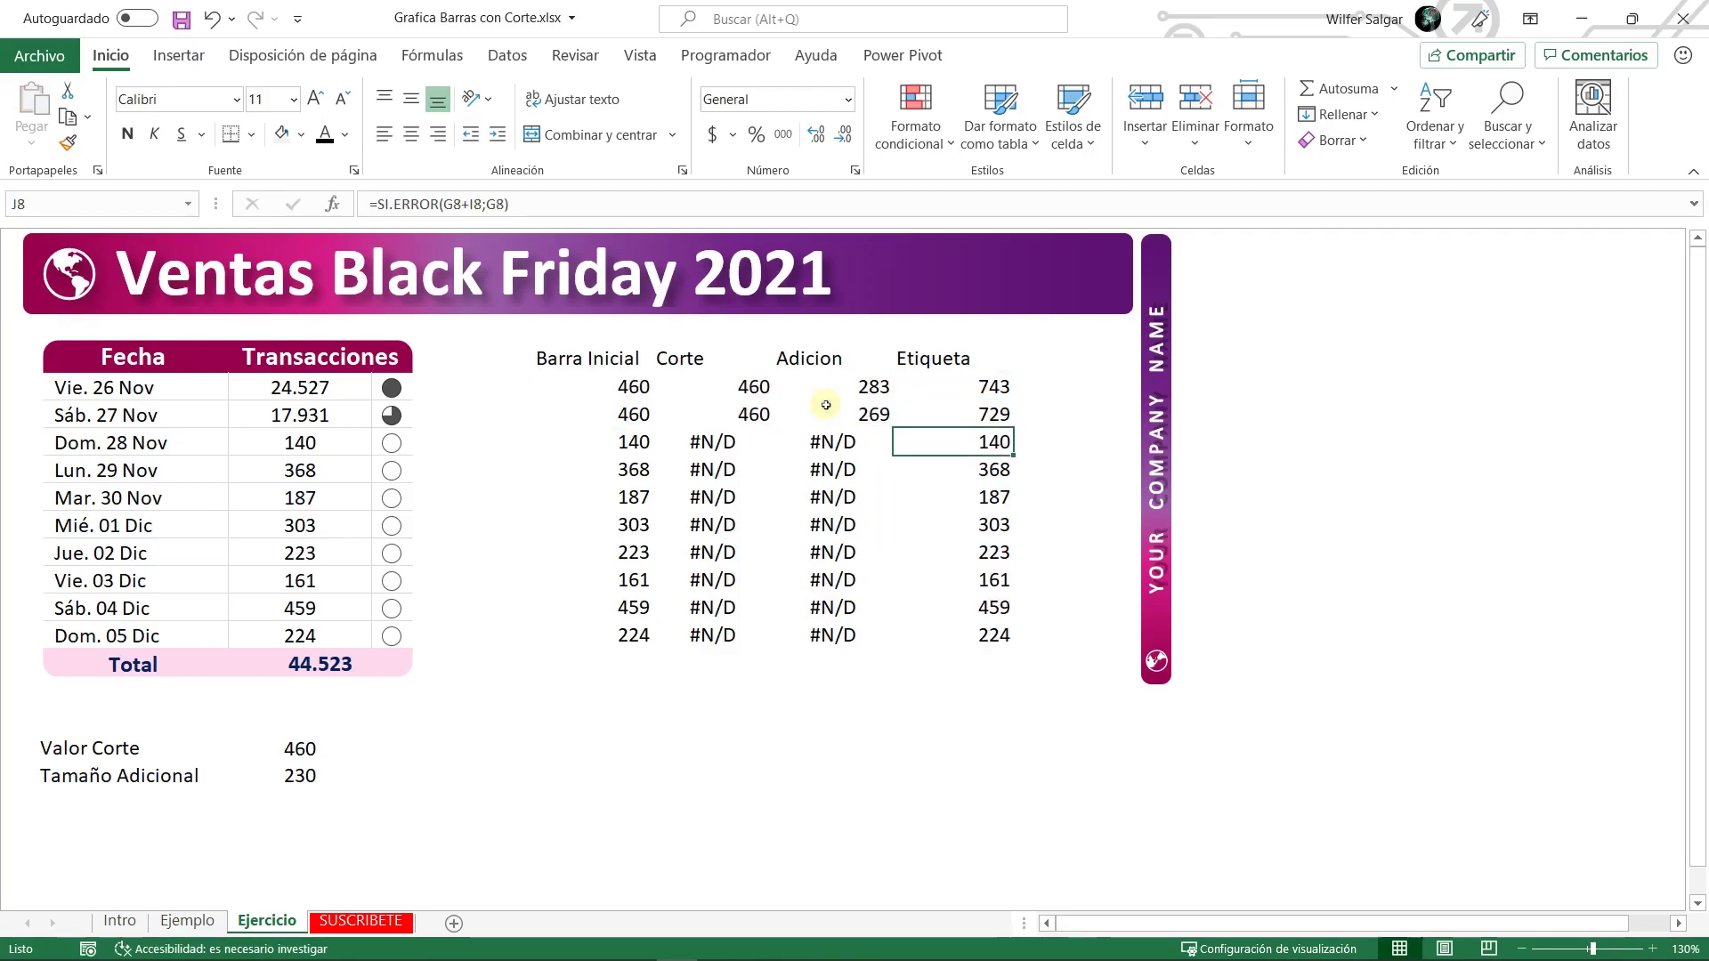
{"action": "left_click_drag", "start_coordinate": [815, 358], "coordinate": [783, 534]}
{"action": "left_click", "coordinate": [790, 500]}
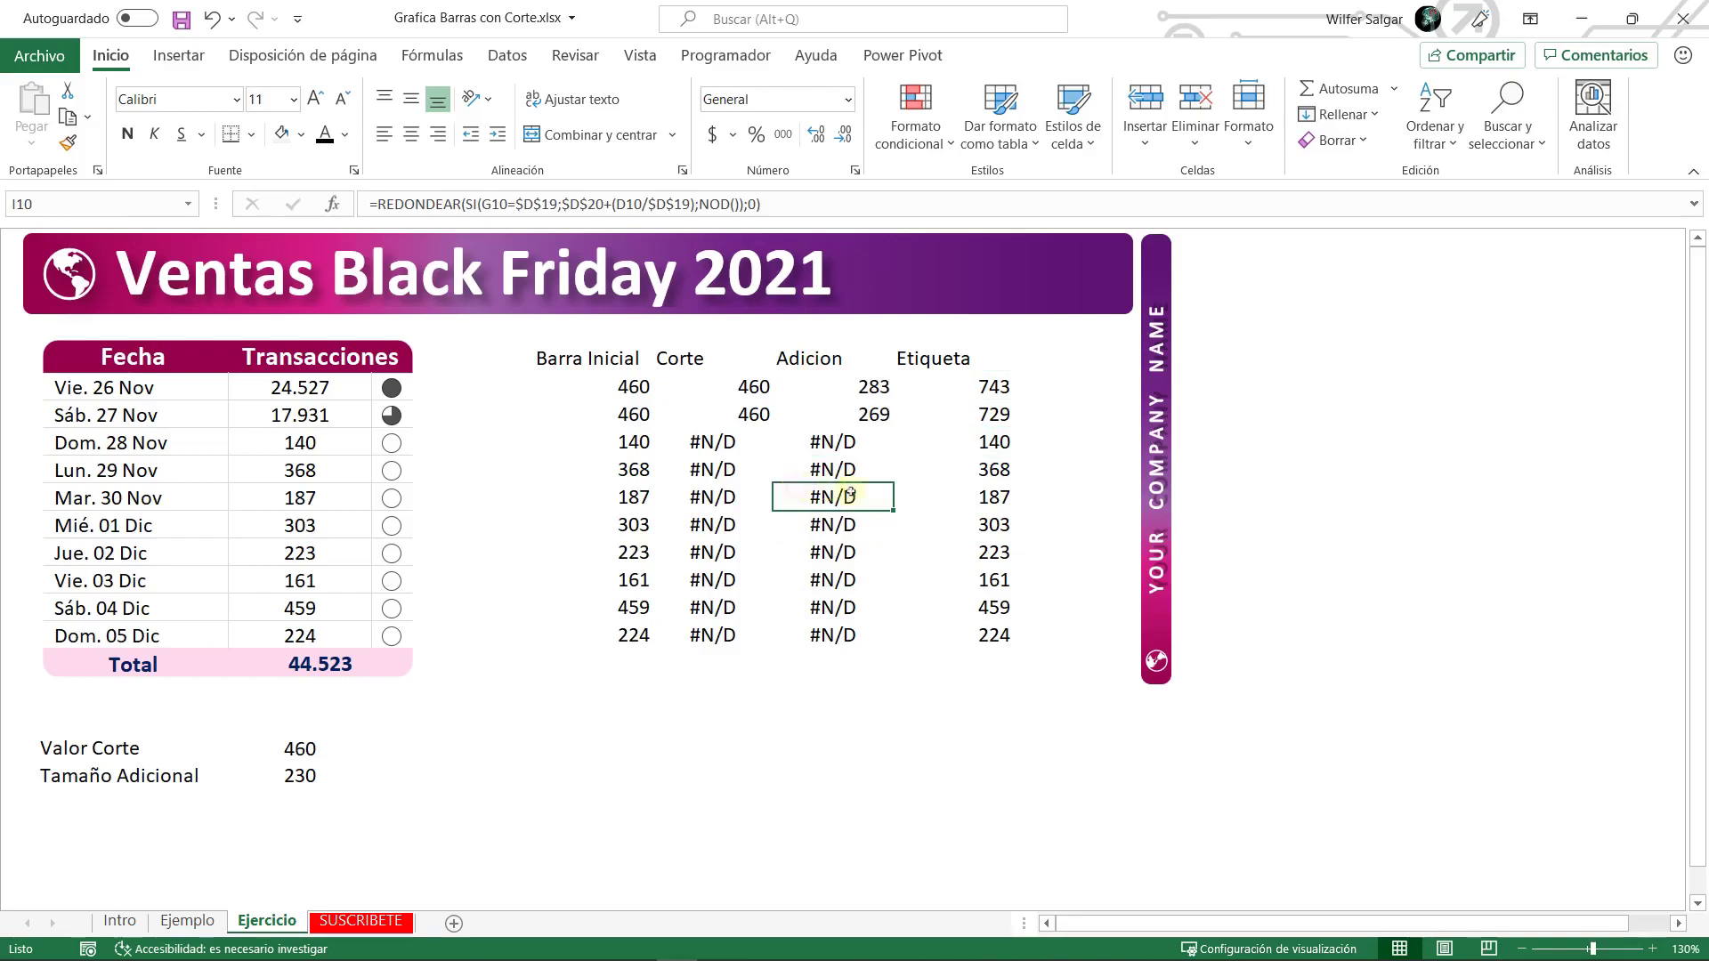
{"action": "double_click", "coordinate": [992, 504]}
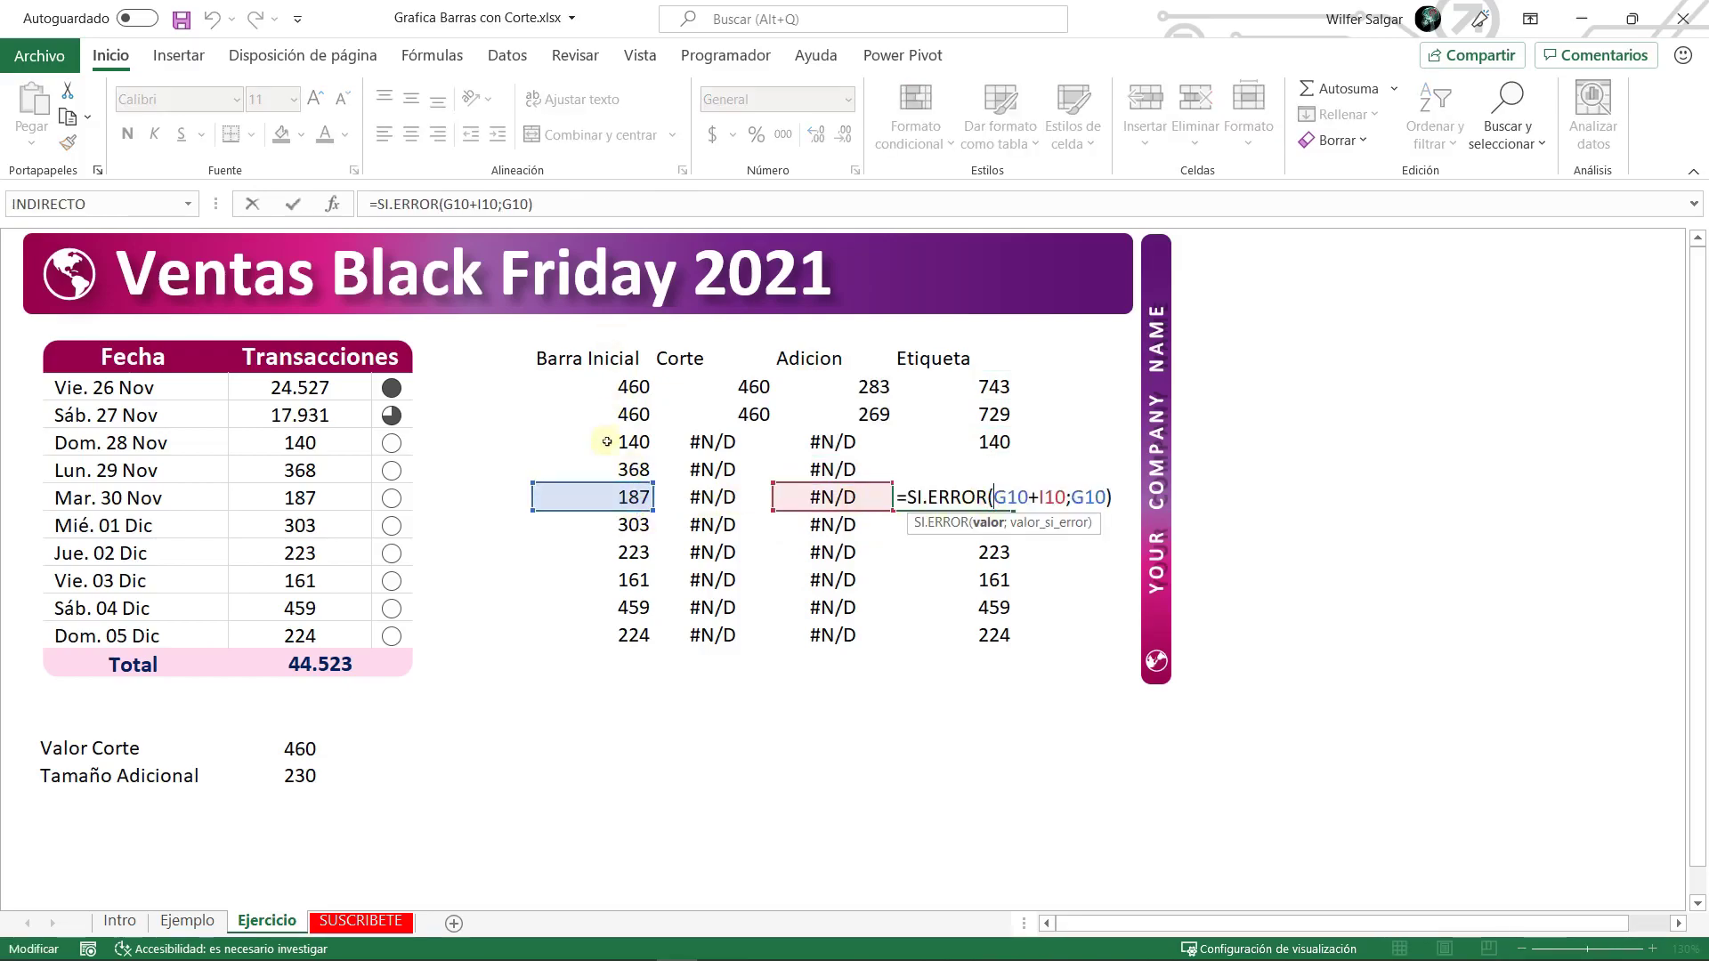
{"action": "key", "text": "Return"}
- Insert a 2-D stacked column chart from the whole helper table, Barra Inicial through Etiqueta, and position it beside the Fecha and Transacciones table
{"action": "key", "text": "ctrl+Up"}
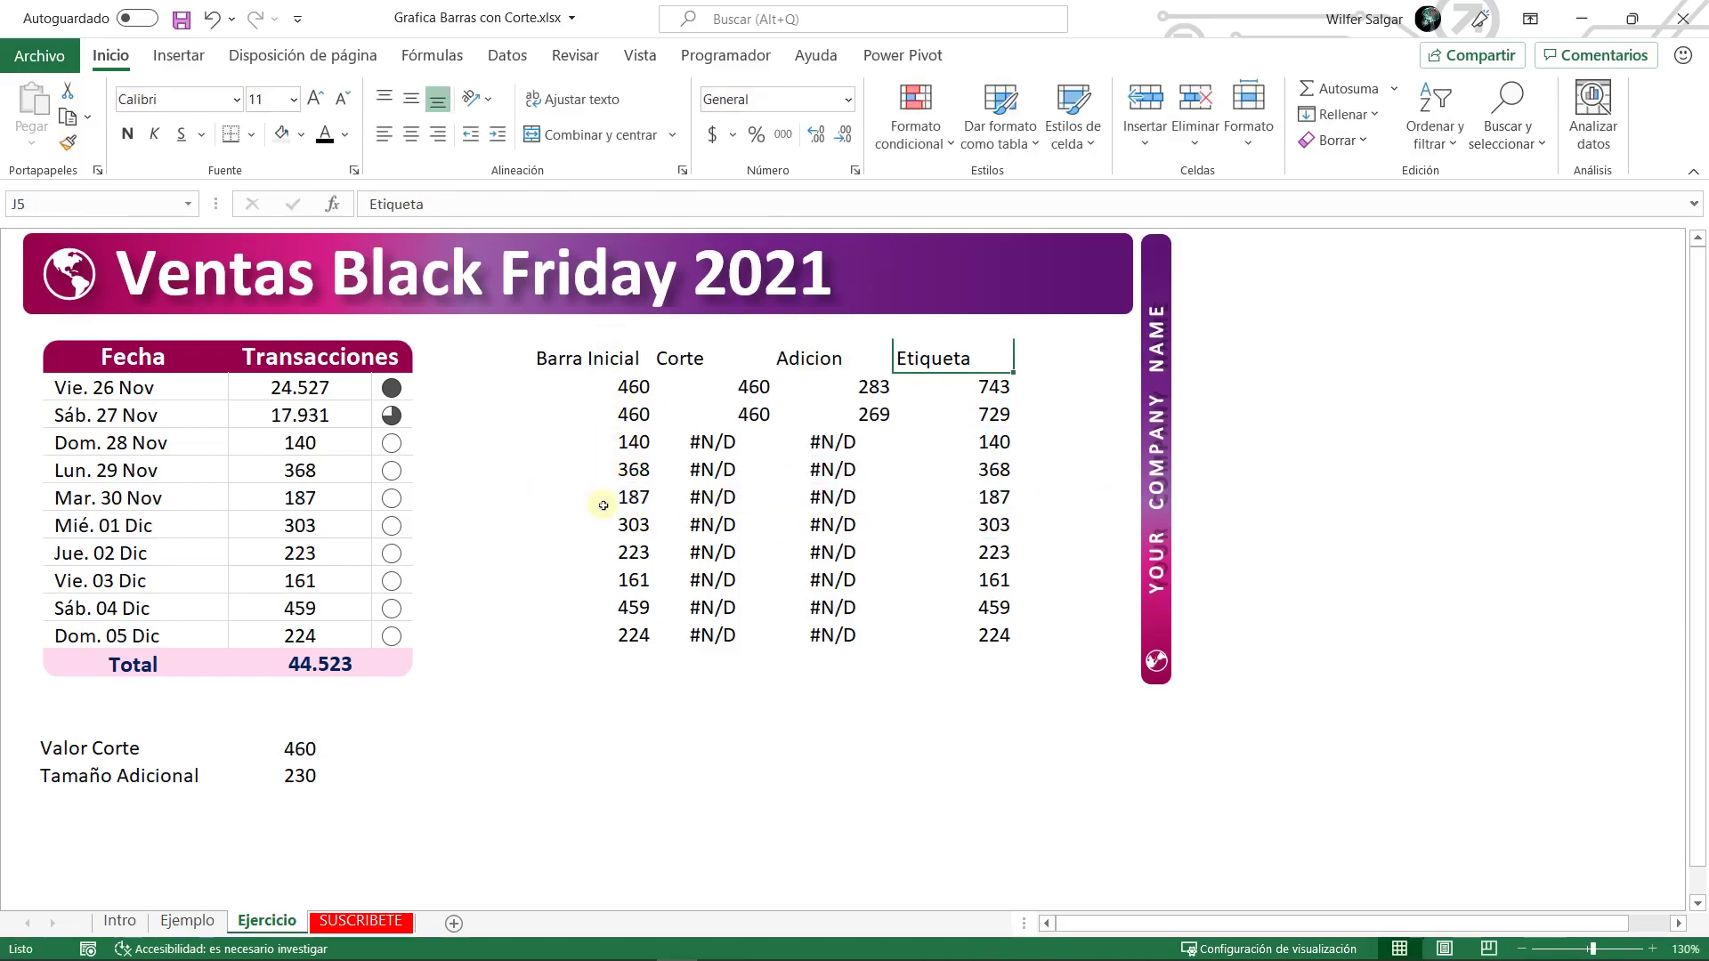
{"action": "key", "text": "ctrl+Left"}
{"action": "key", "text": "ctrl+a"}
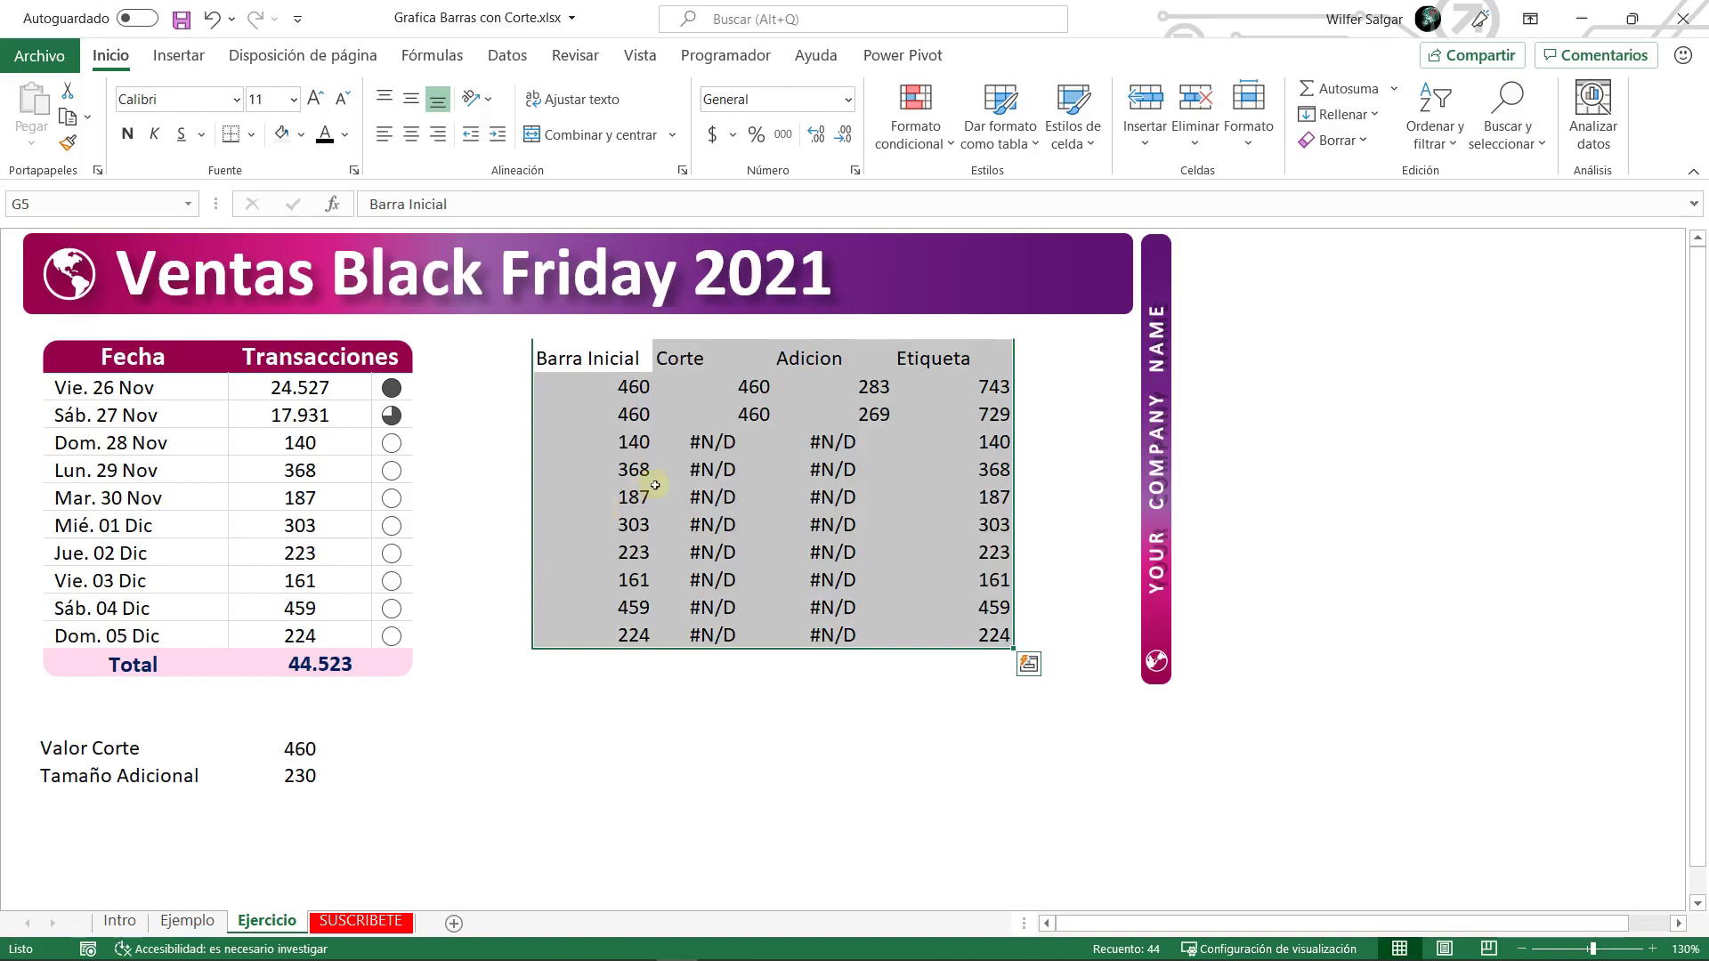
{"action": "left_click", "coordinate": [178, 55]}
{"action": "left_click", "coordinate": [658, 88]}
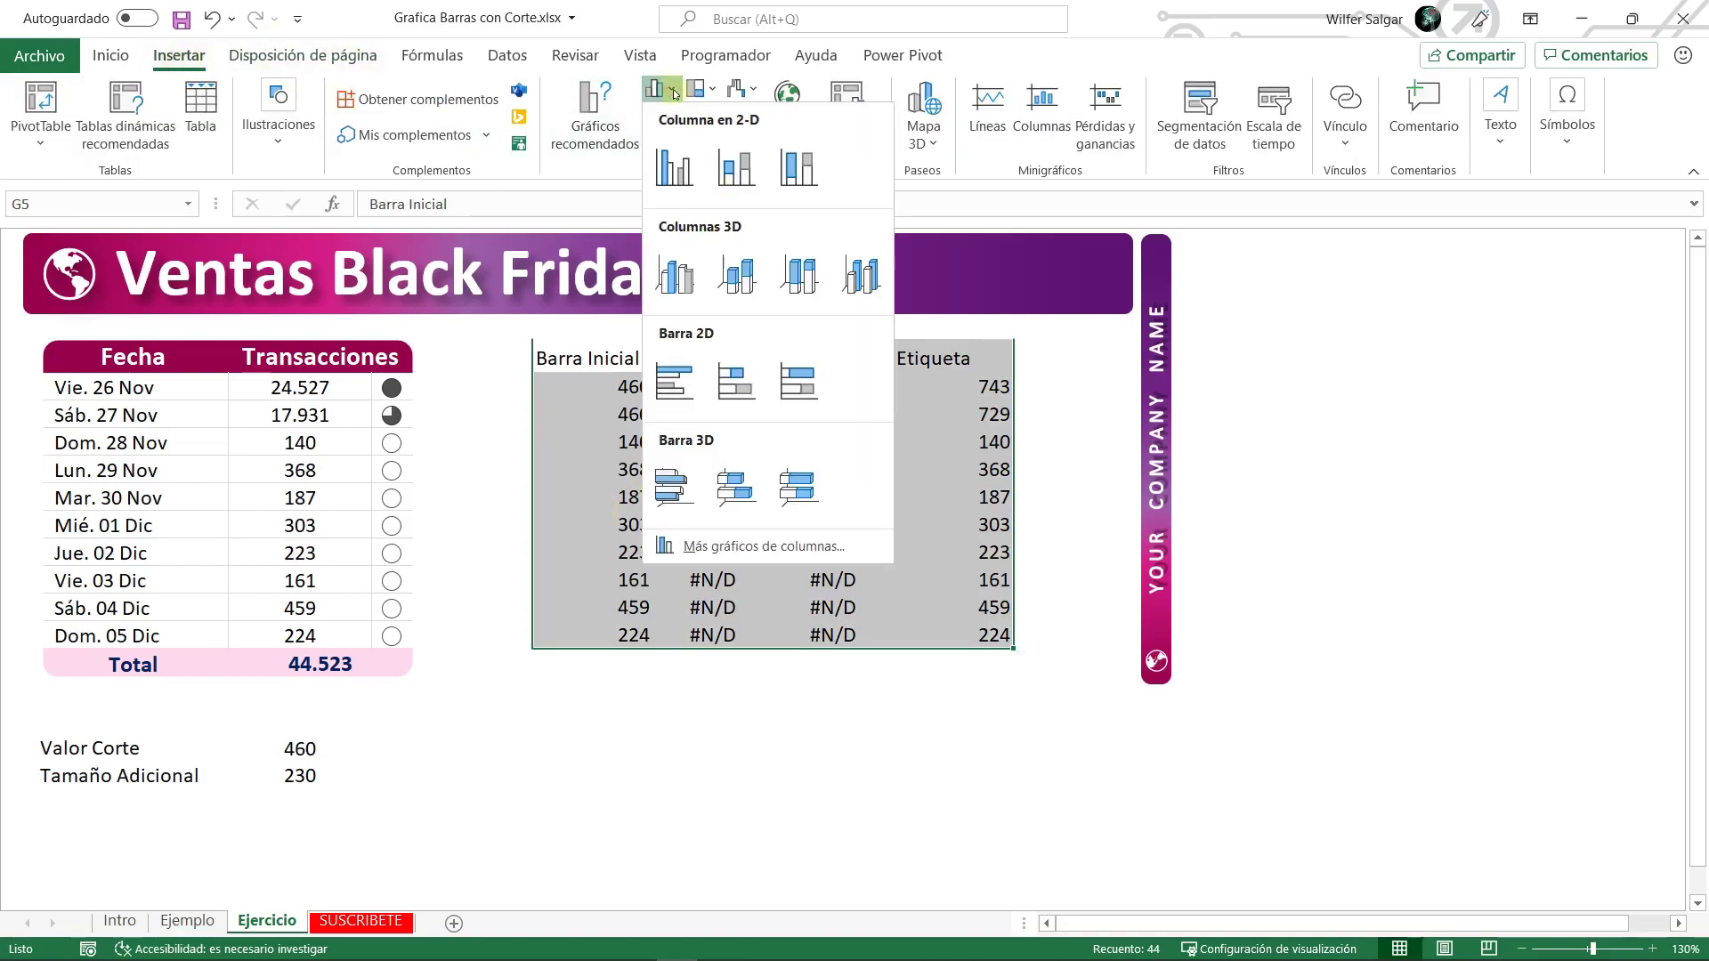
{"action": "left_click", "coordinate": [742, 170]}
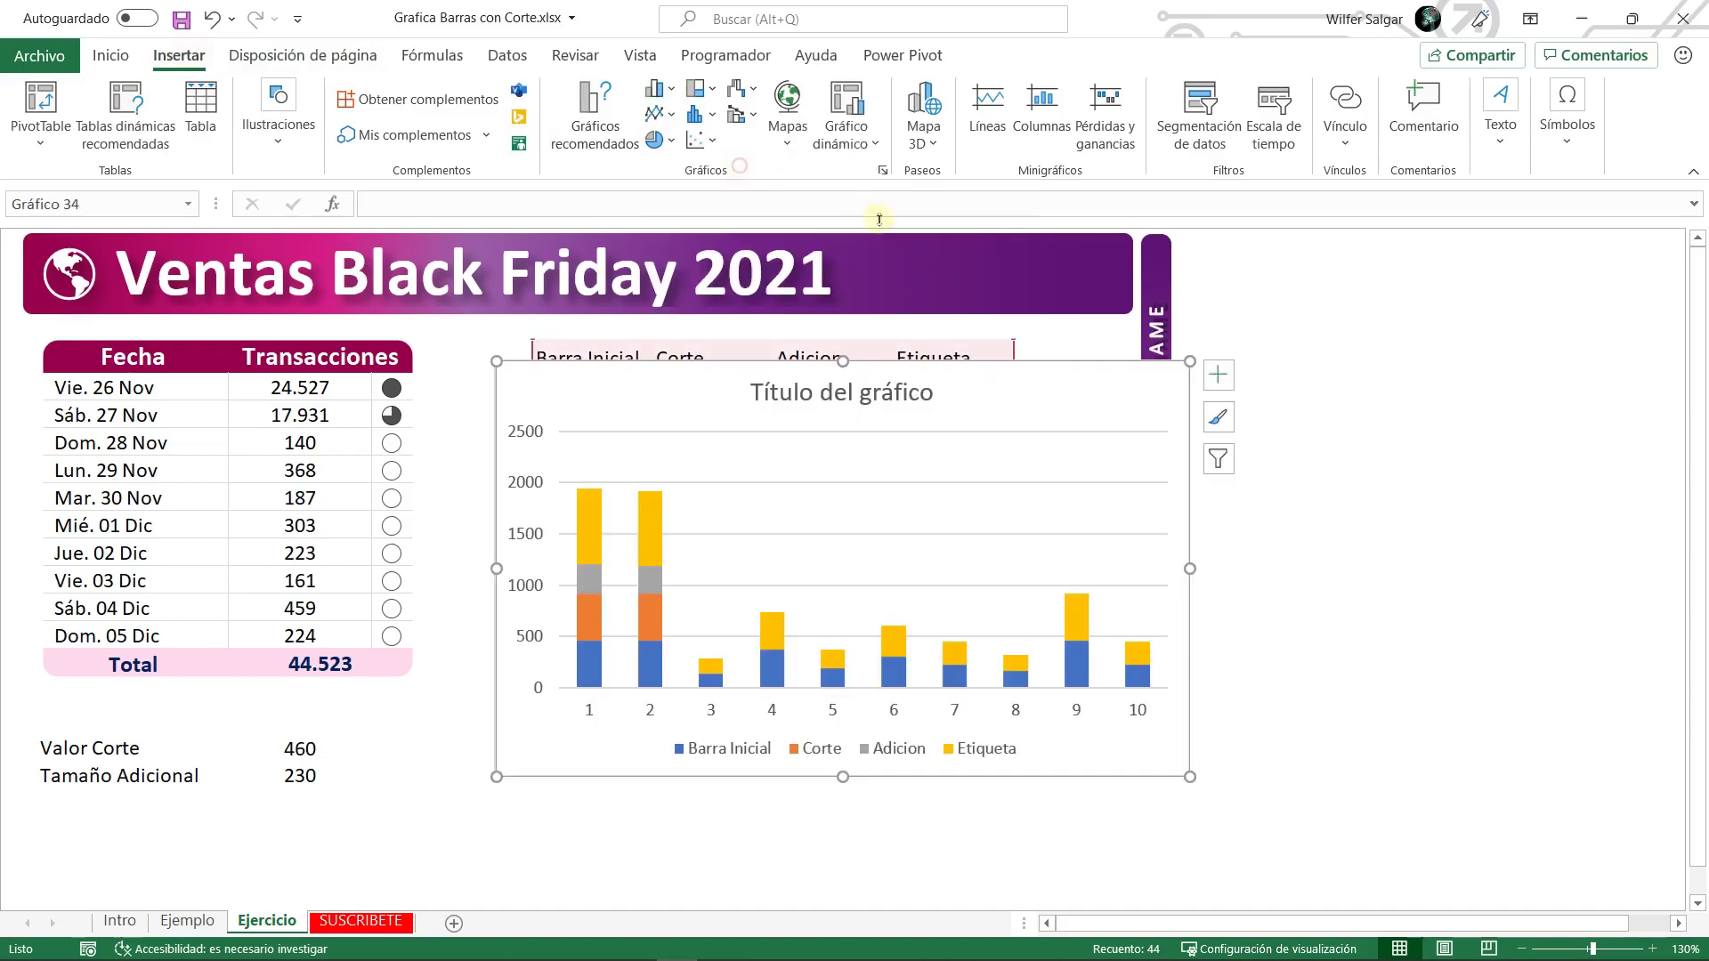
{"action": "left_click_drag", "start_coordinate": [1162, 778], "coordinate": [1098, 738]}
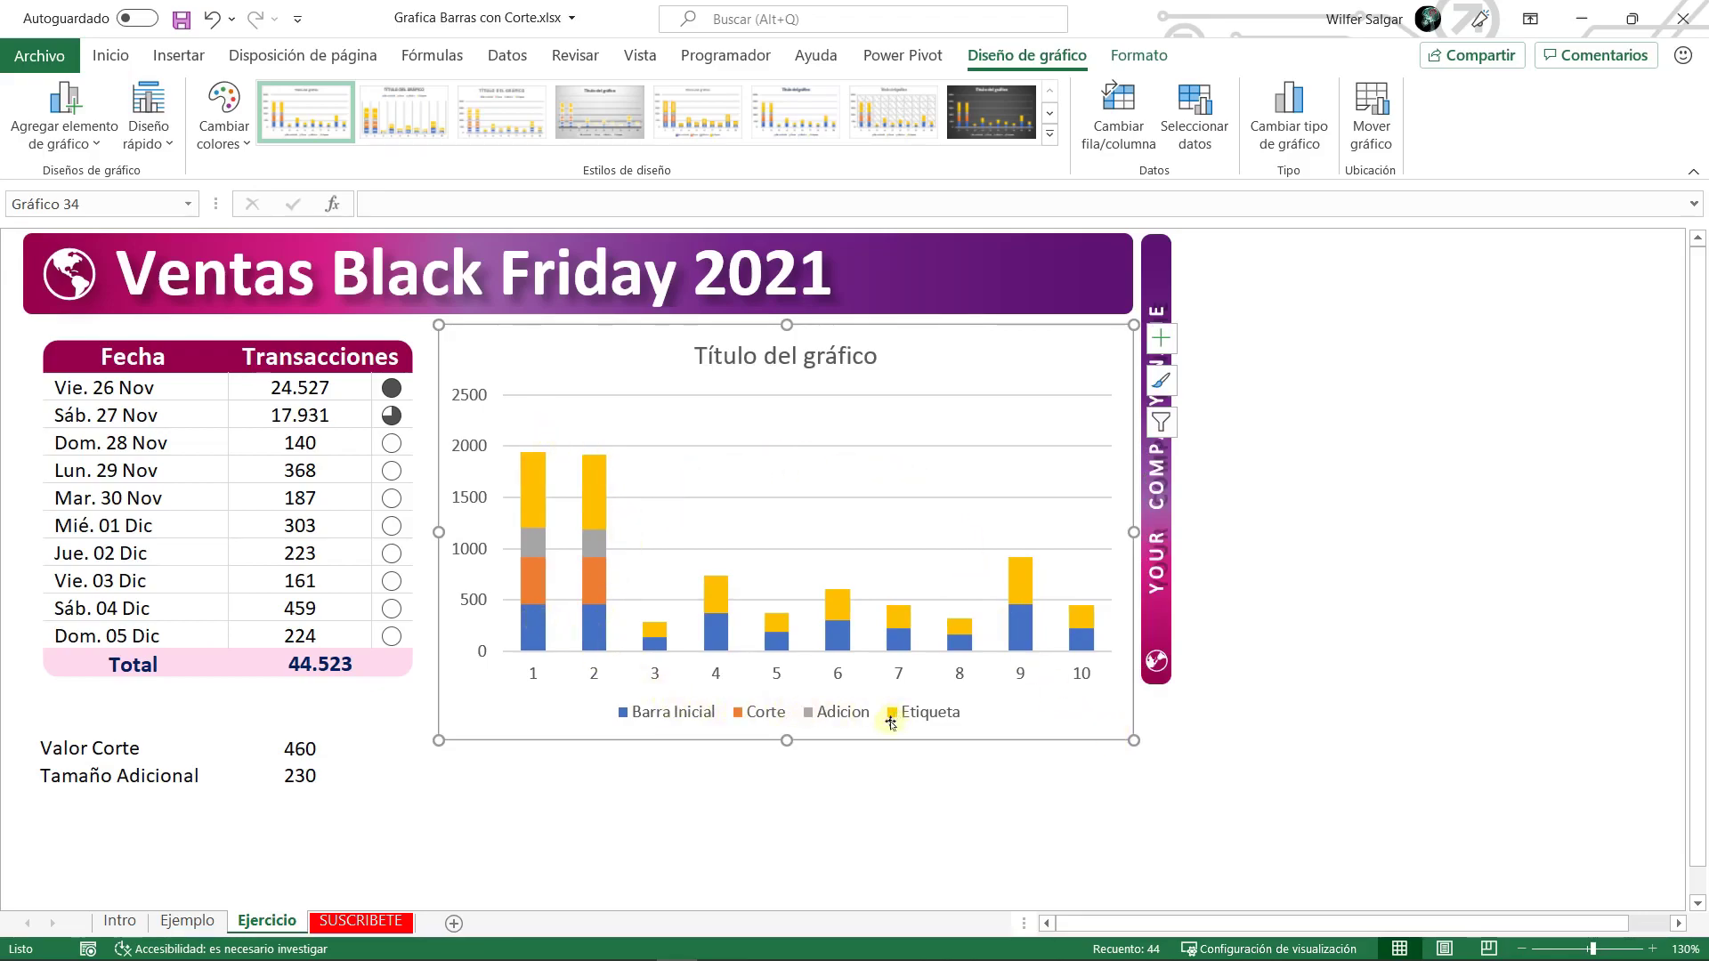
- Compare the chart with the finished one on the Ejemplo sheet, and open the chart type settings with the Etiqueta series selected
{"action": "key", "text": "ctrl+Page_Up"}
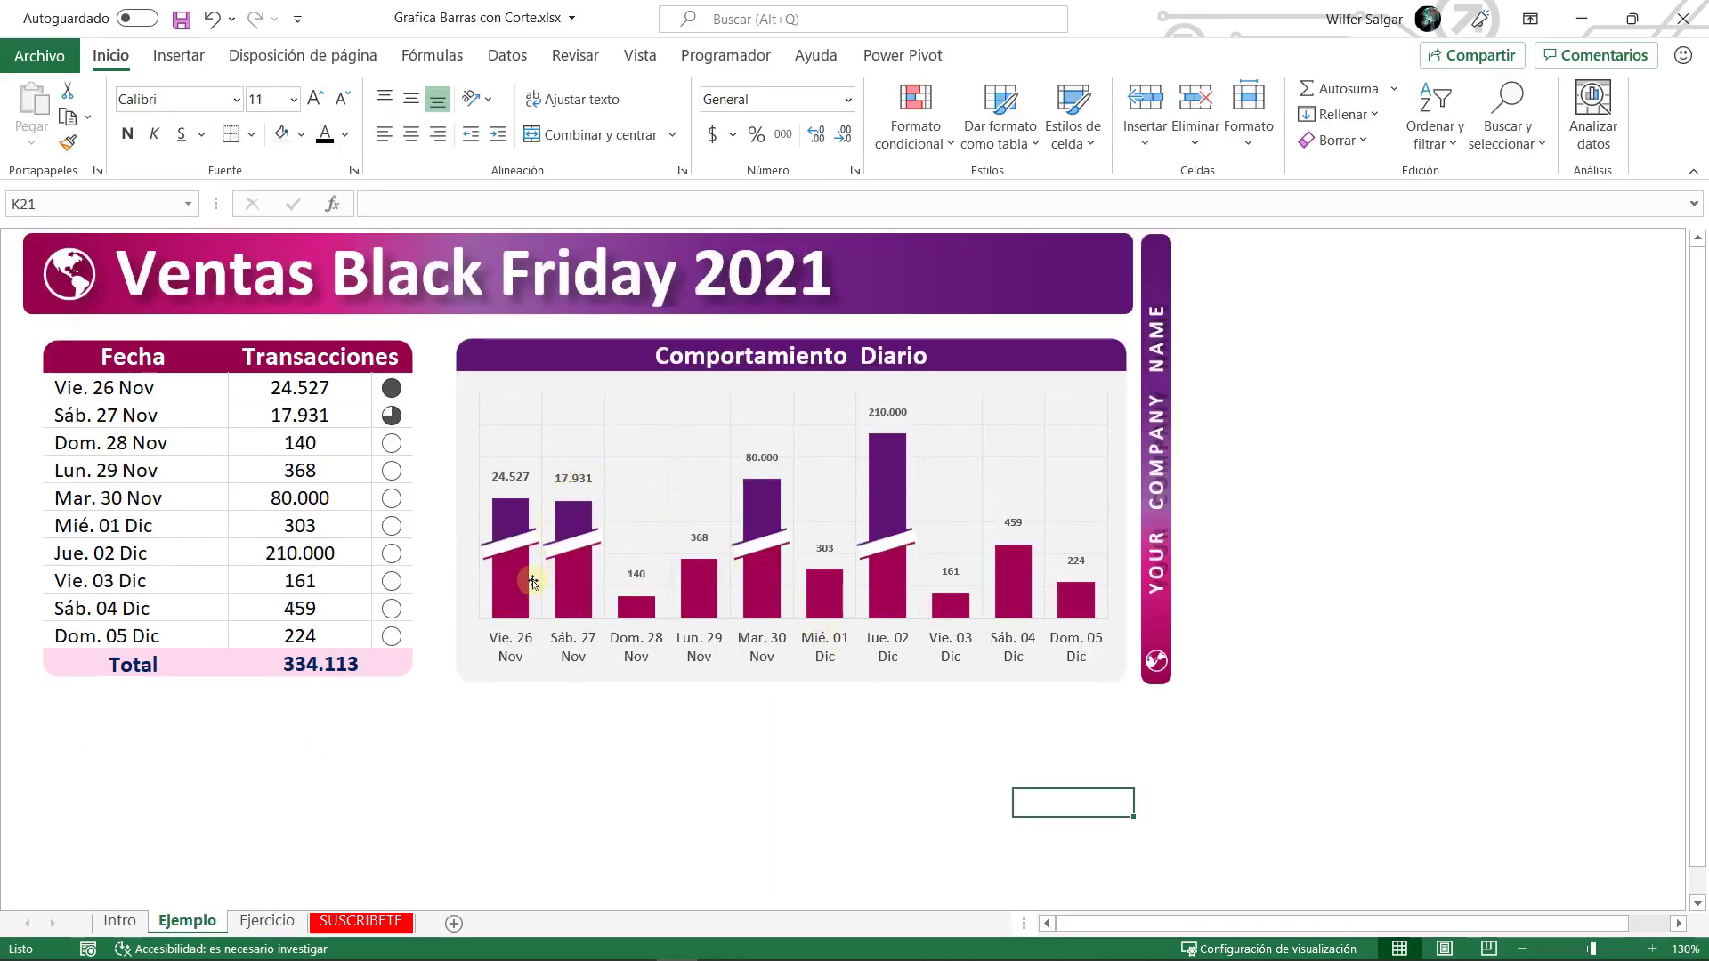
{"action": "key", "text": "ctrl+Page_Down"}
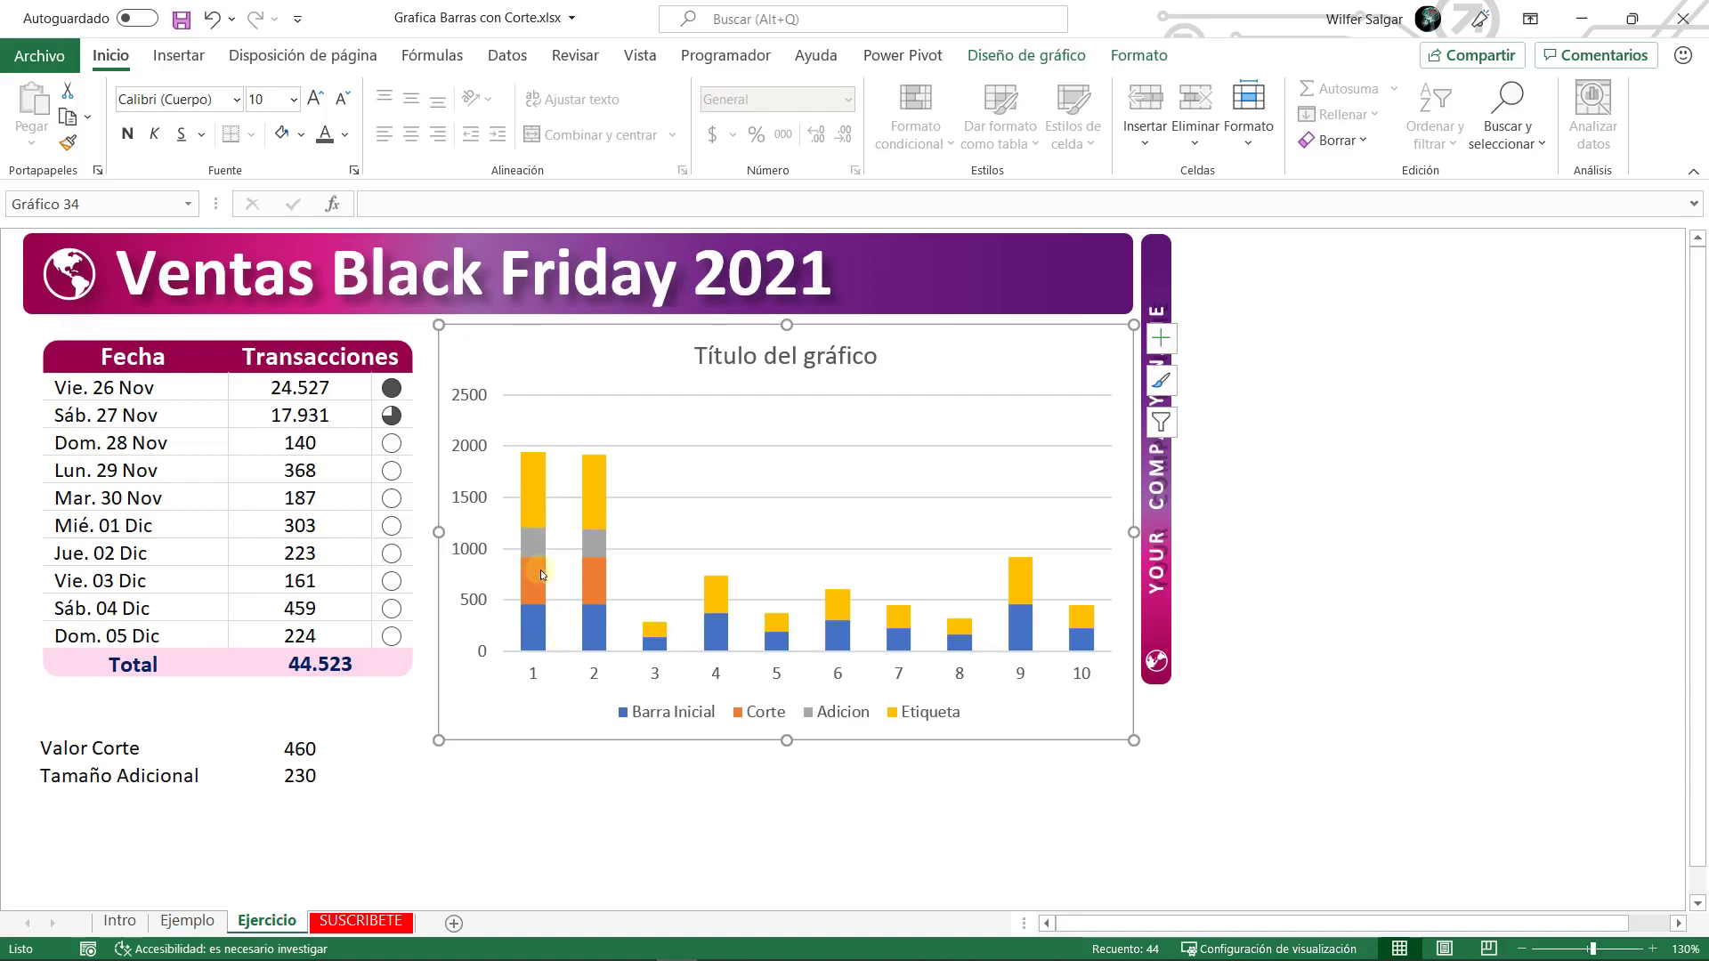
{"action": "left_click", "coordinate": [523, 509]}
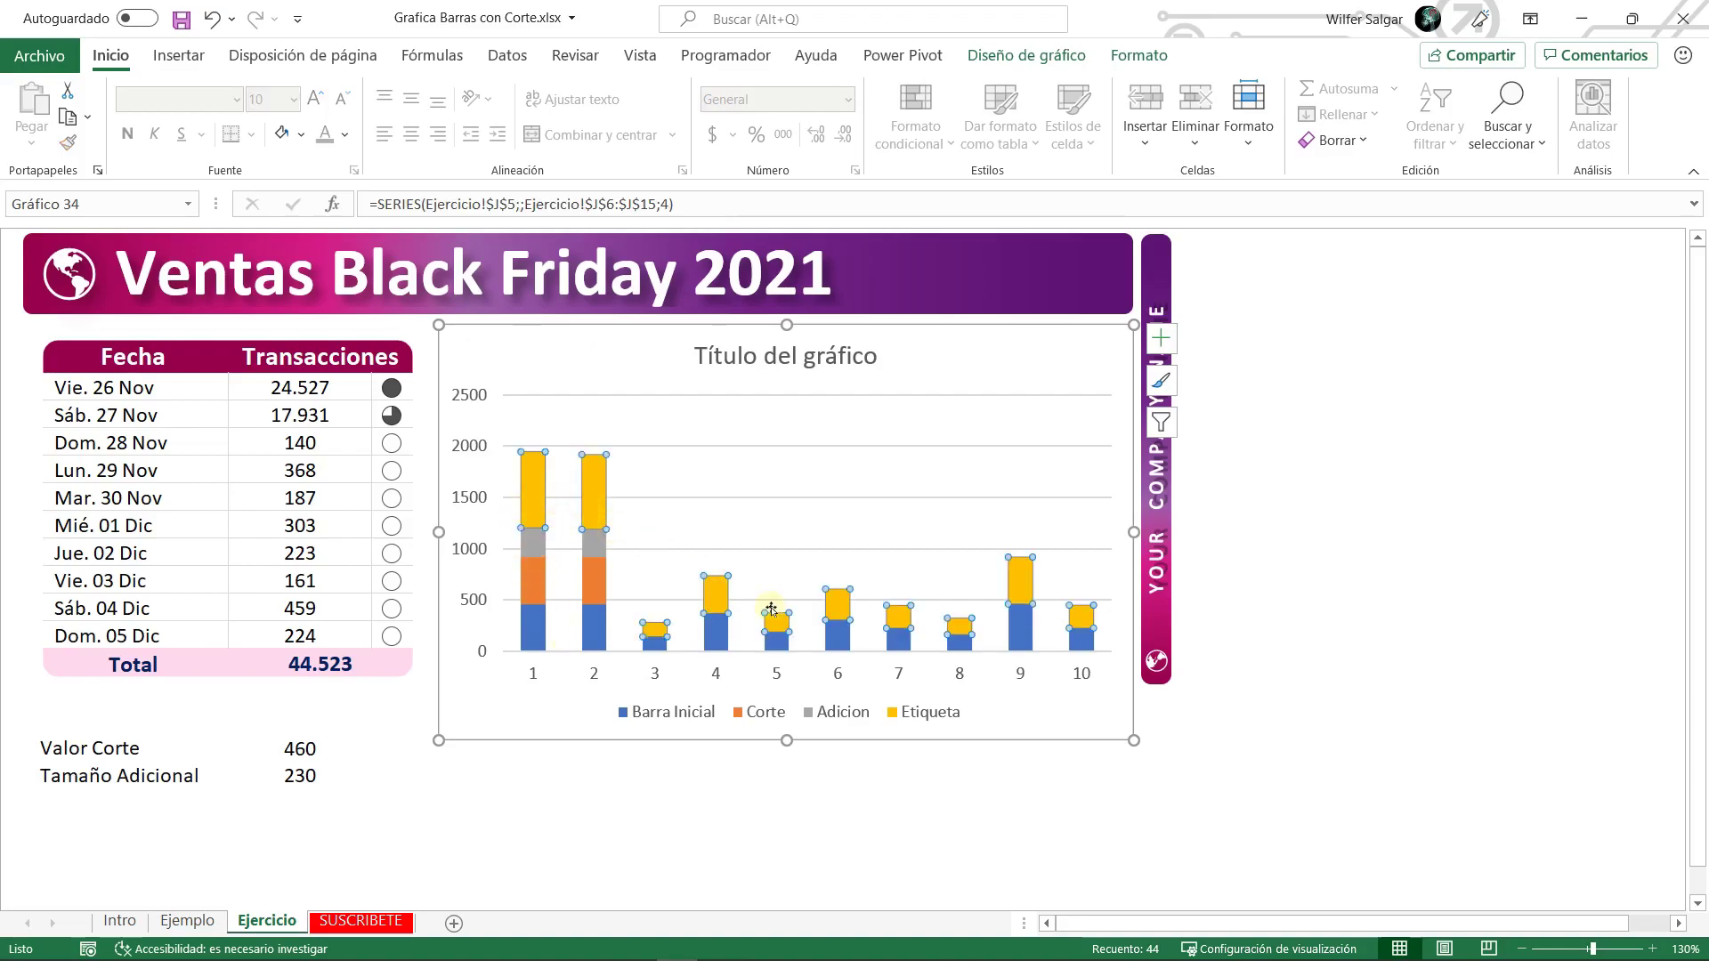
{"action": "left_click", "coordinate": [1026, 59]}
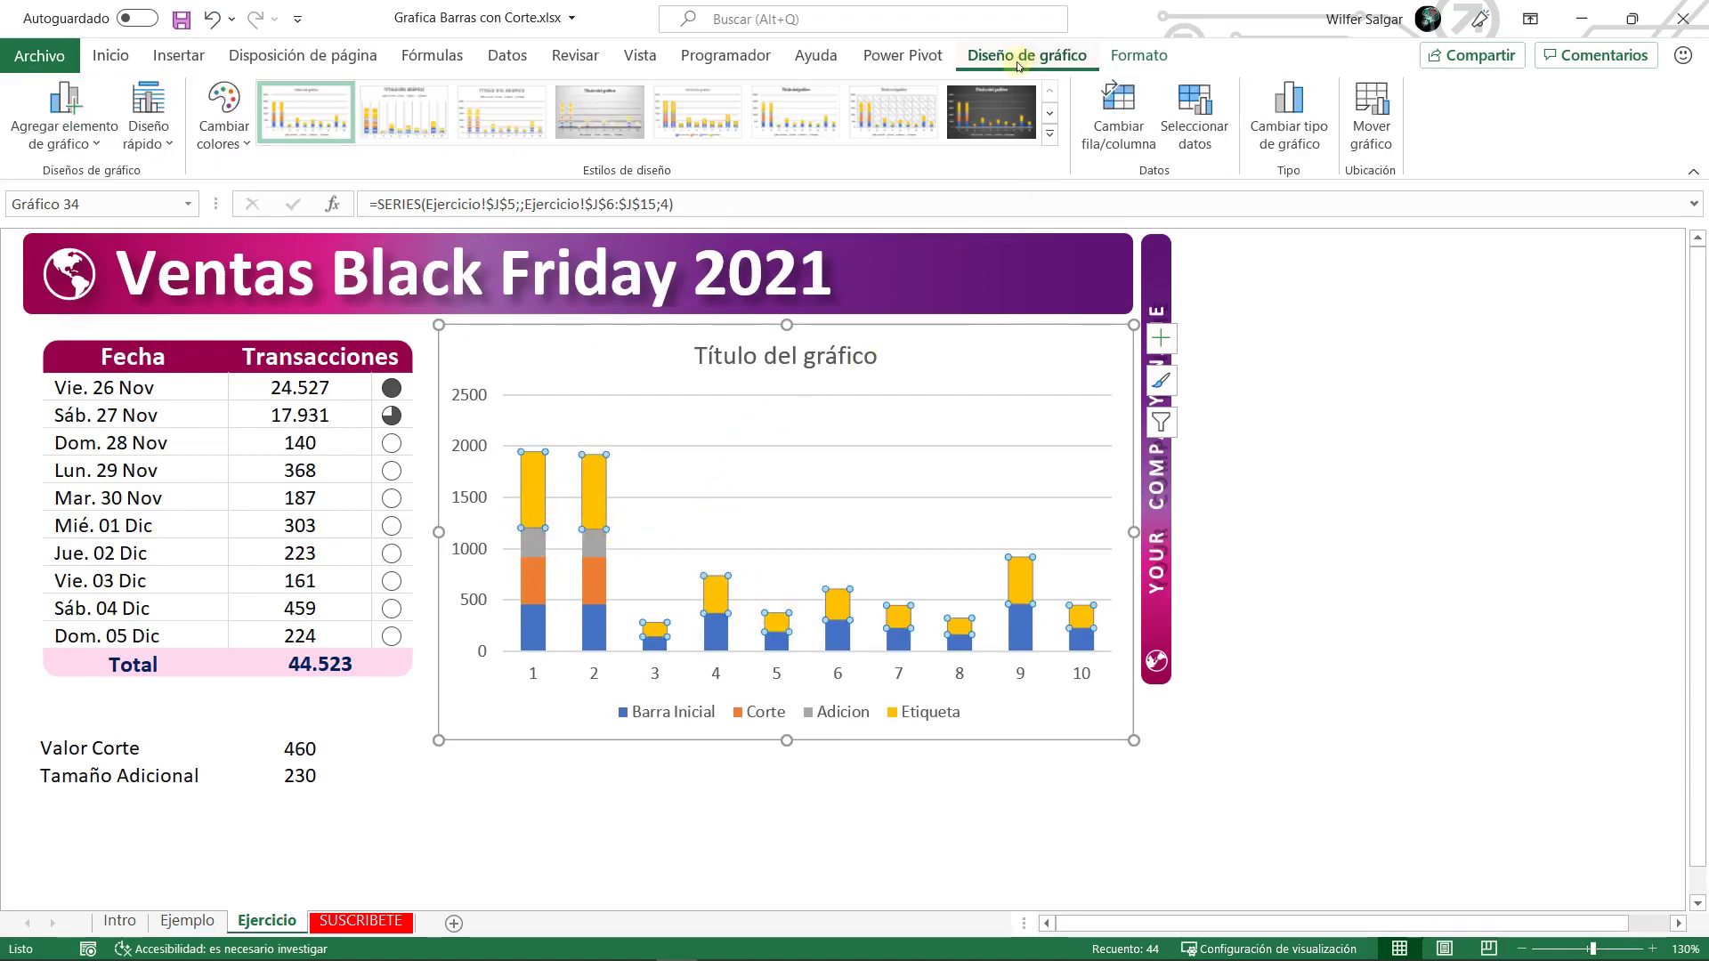
{"action": "left_click", "coordinate": [1305, 129]}
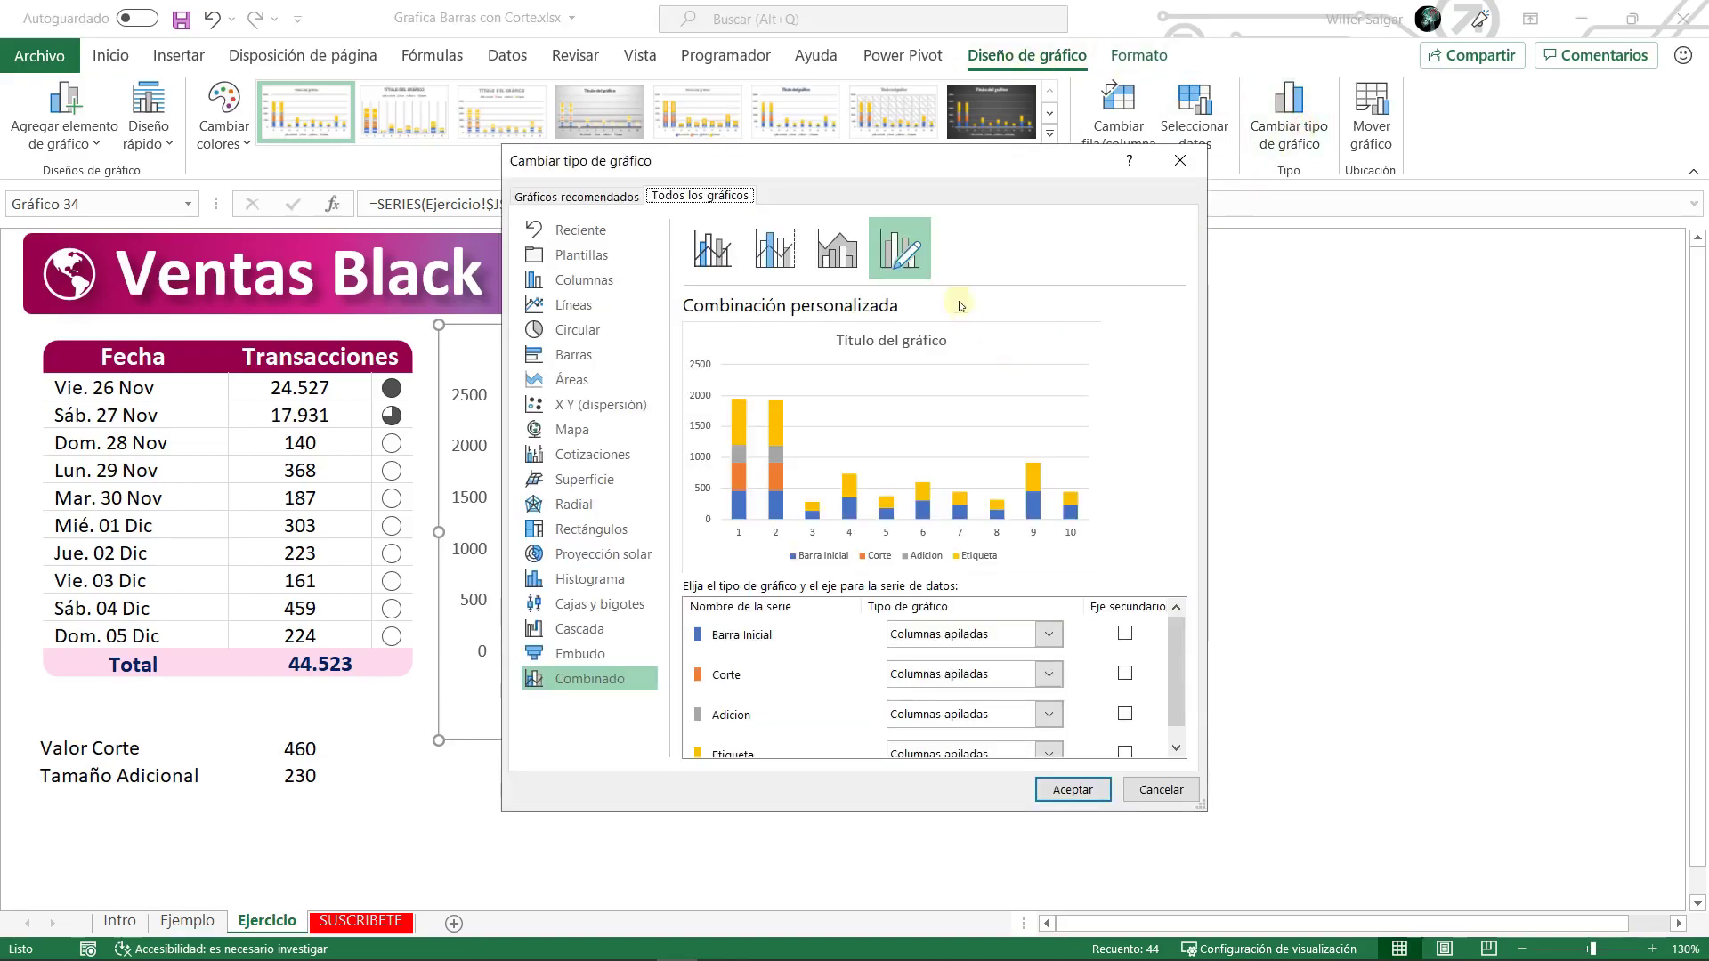
{"action": "left_click_drag", "start_coordinate": [958, 169], "coordinate": [1093, 189]}
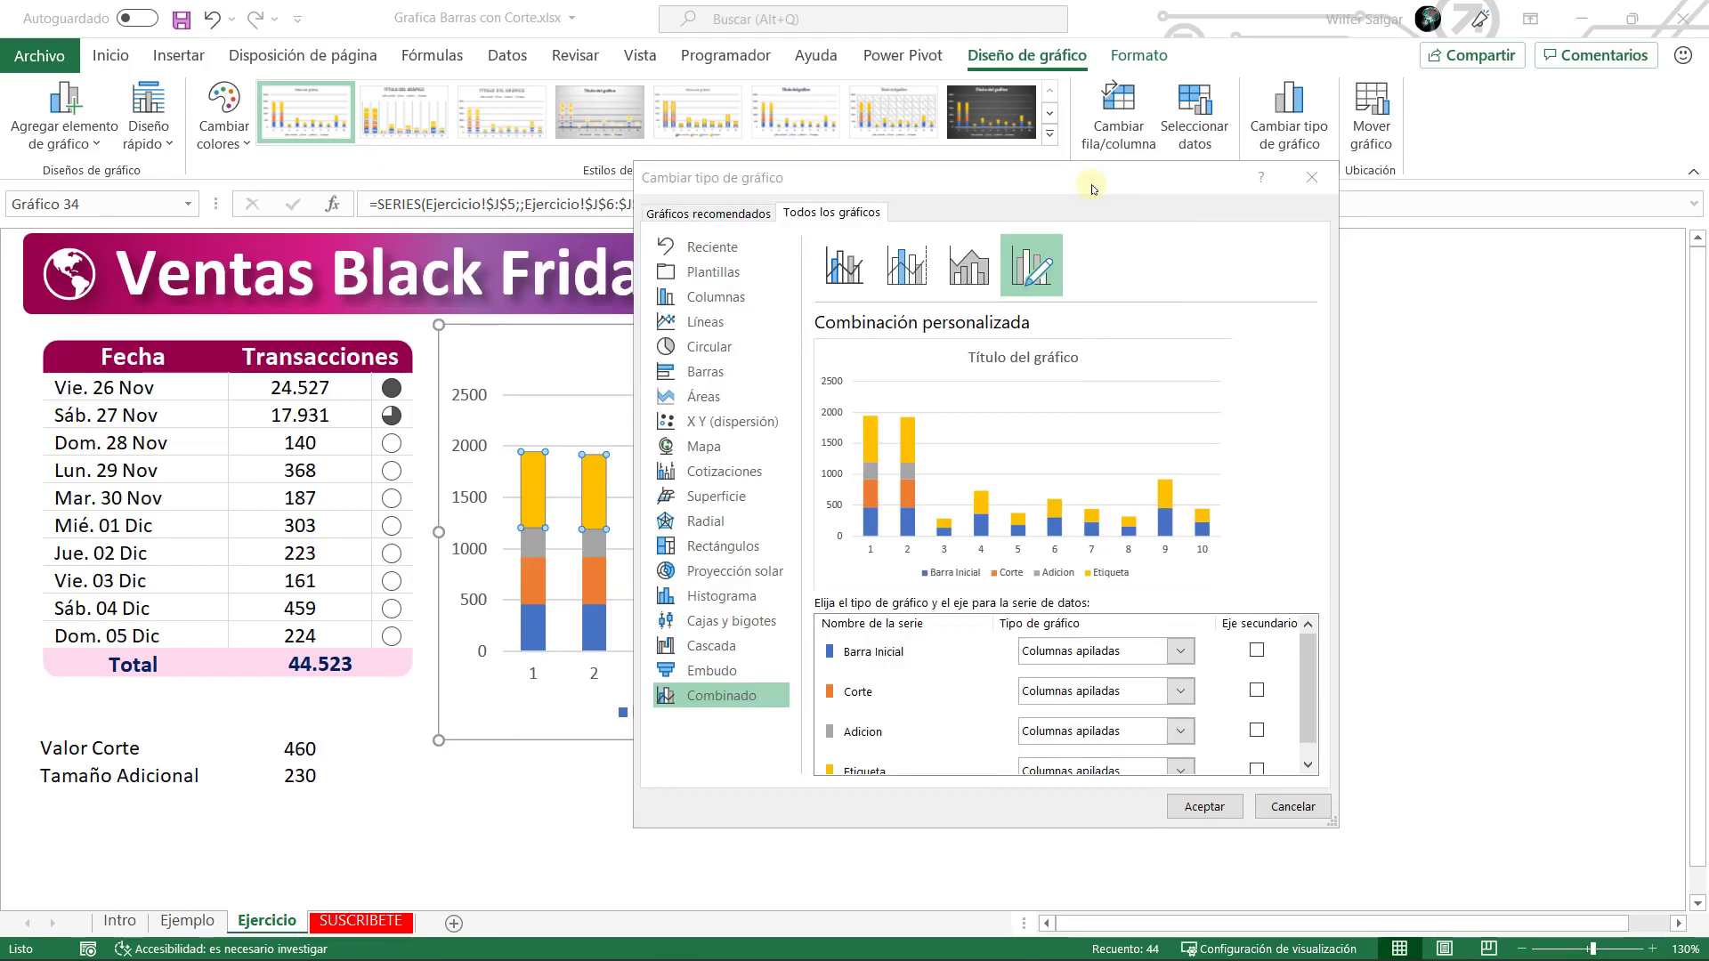
- Switch to the browser and look through the Asperos Geek channel's uploaded videos on YouTube
{"action": "key", "text": "alt+Tab"}
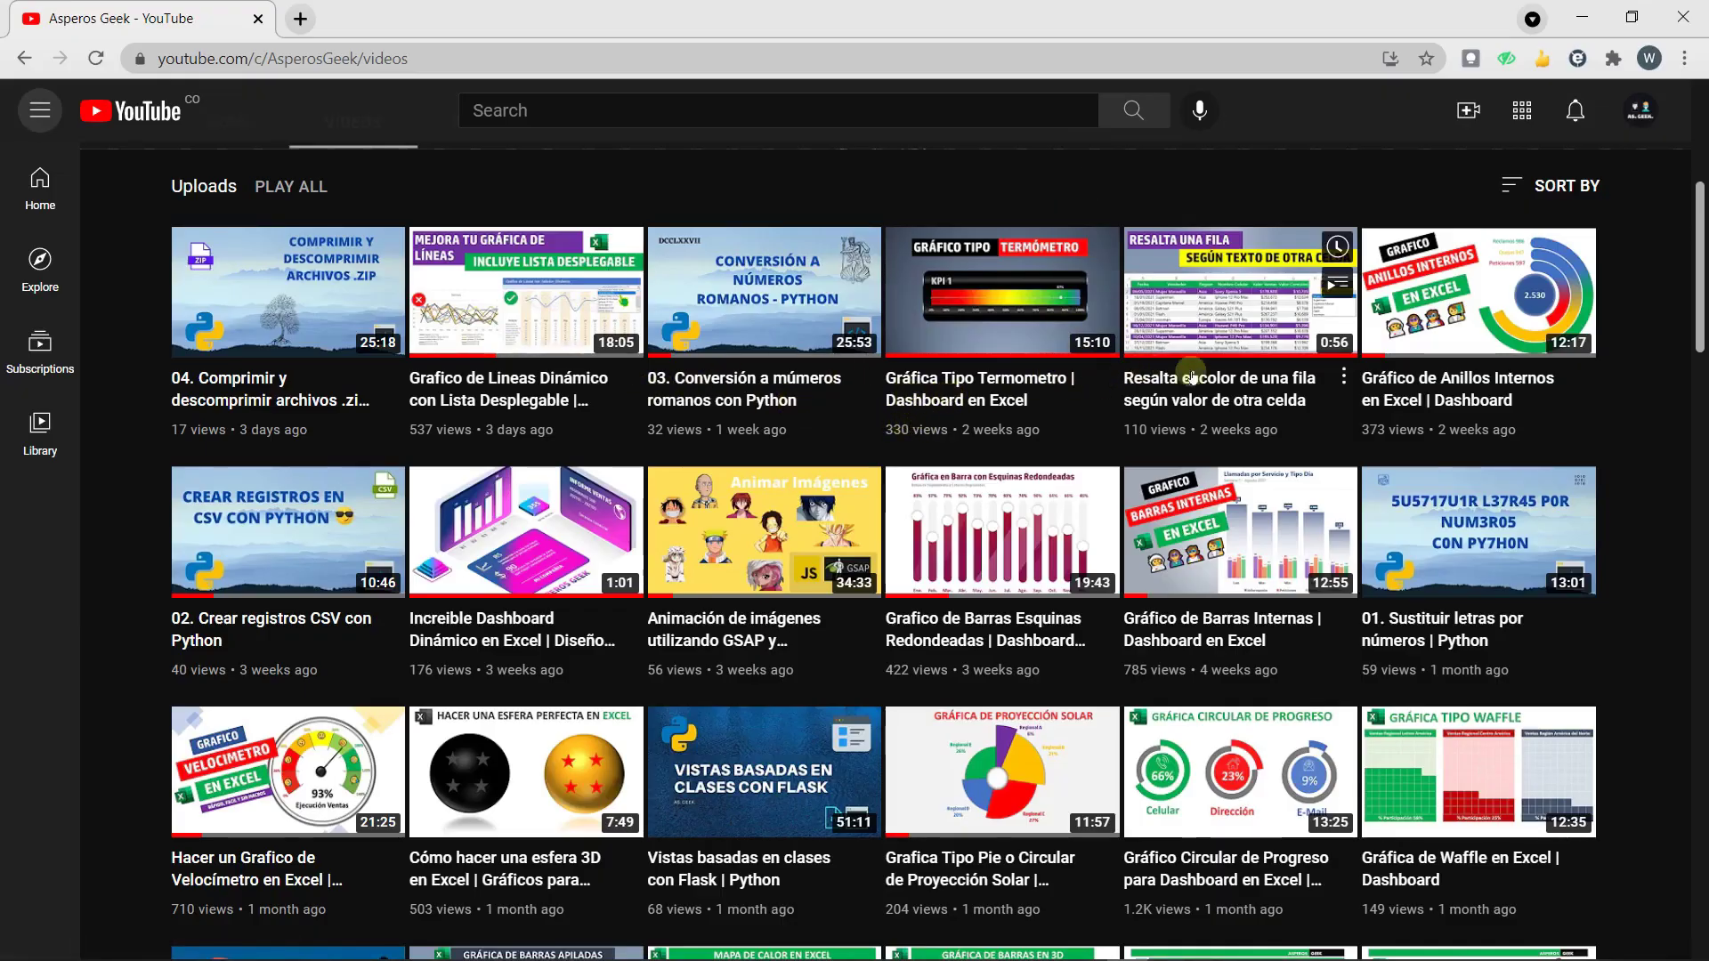
{"action": "scroll", "coordinate": [1610, 413], "scroll_direction": "down", "scroll_amount": 1}
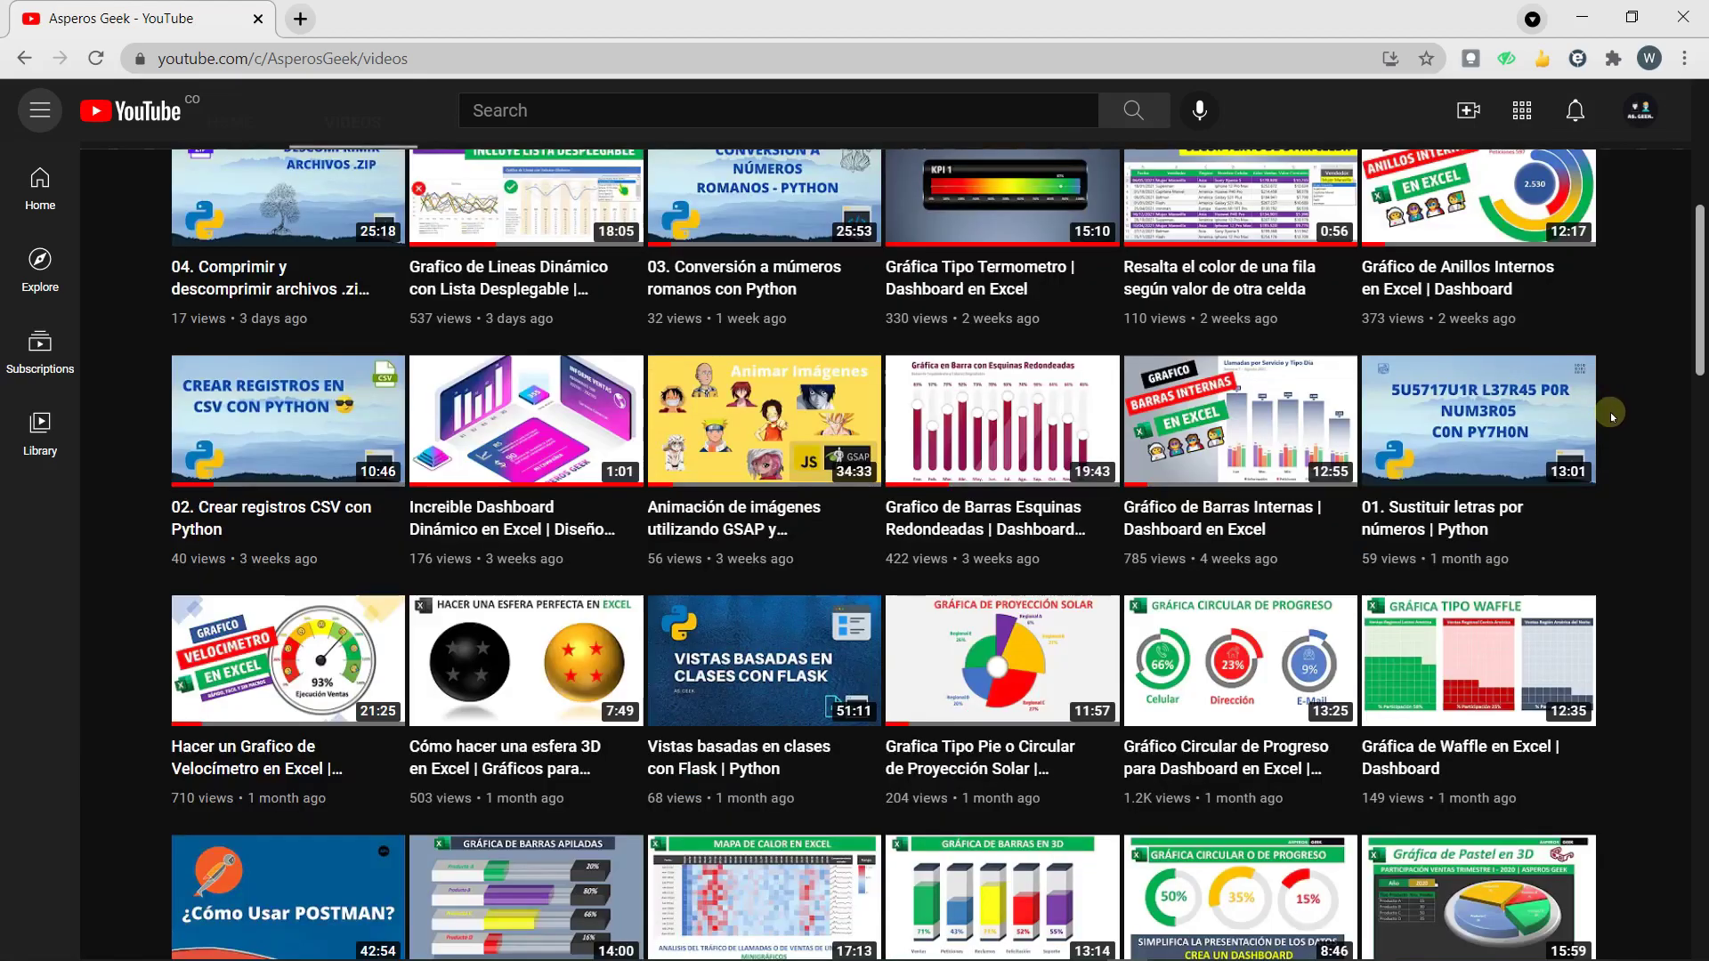
{"action": "scroll", "coordinate": [1609, 412], "scroll_direction": "down", "scroll_amount": 1}
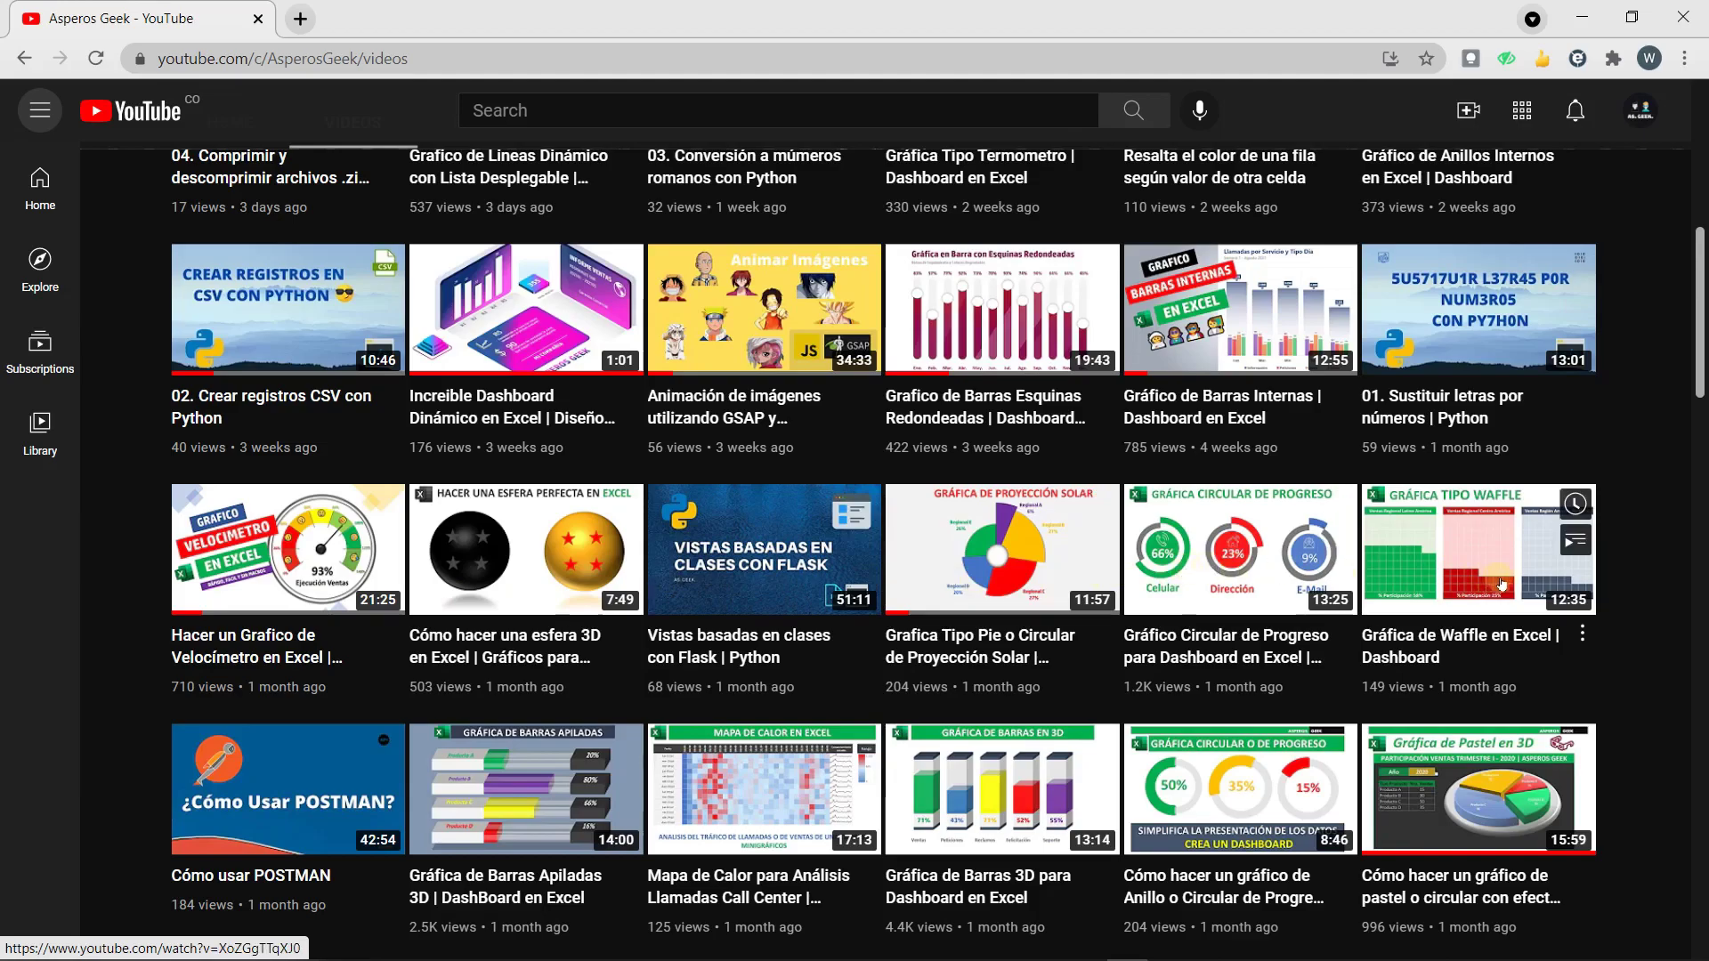
{"action": "scroll", "coordinate": [1495, 552], "scroll_direction": "down", "scroll_amount": 1}
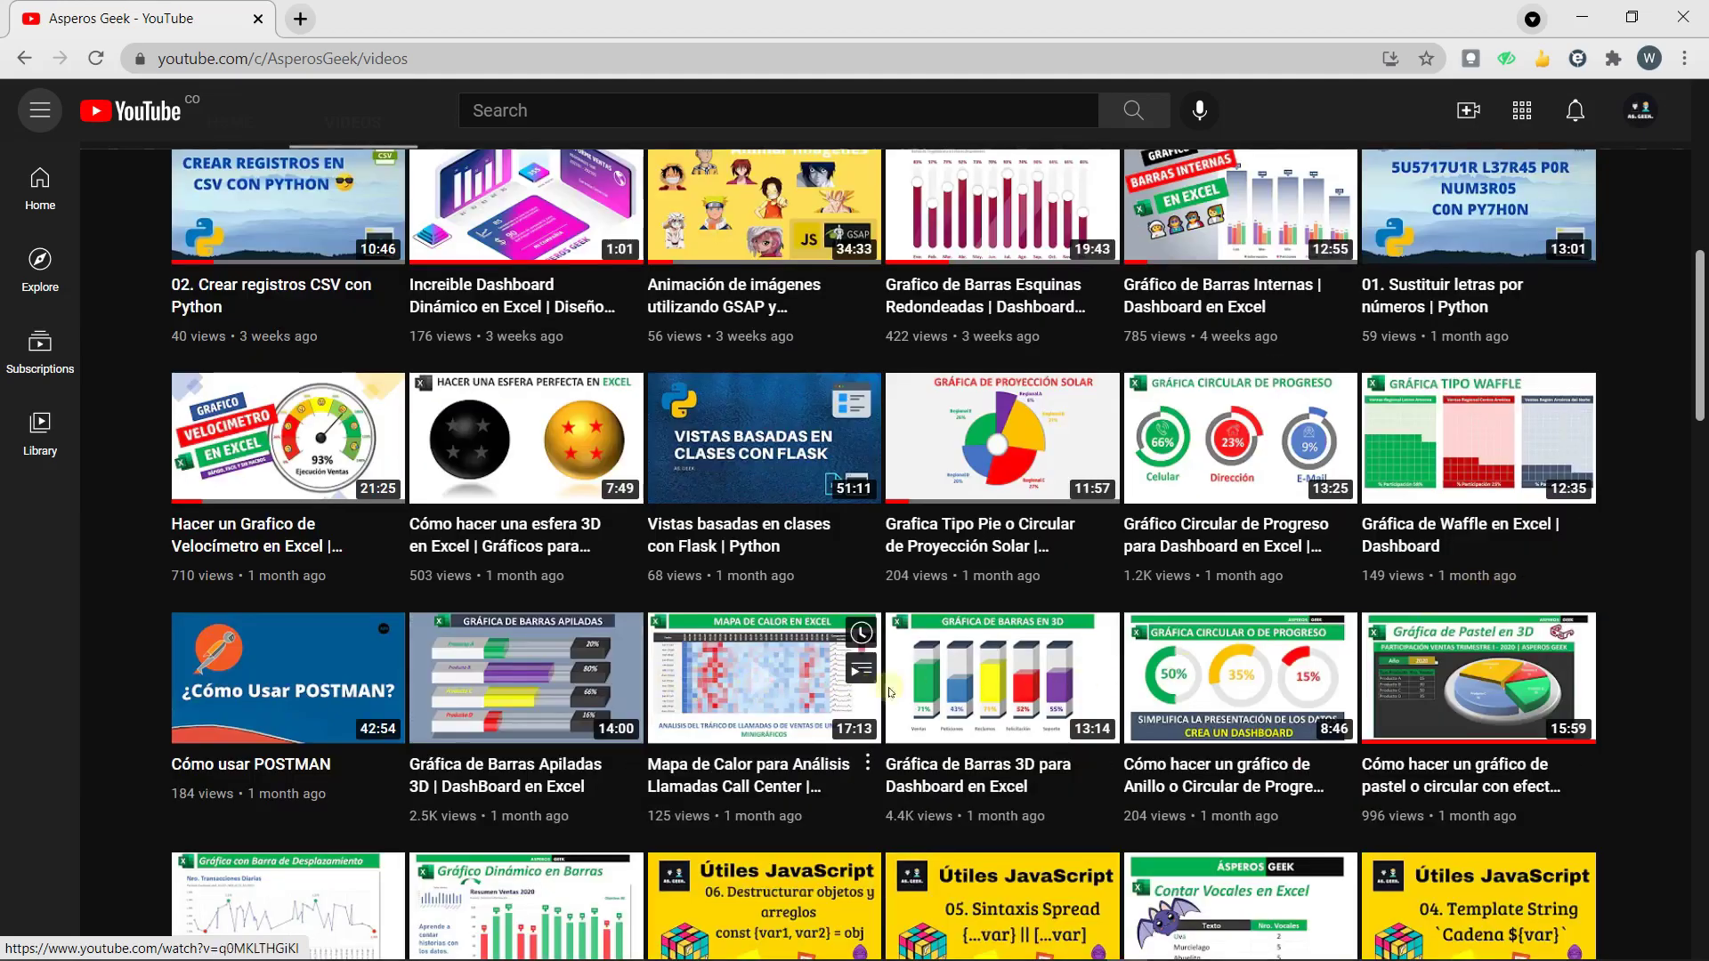
{"action": "scroll", "coordinate": [1437, 705], "scroll_direction": "down", "scroll_amount": 2}
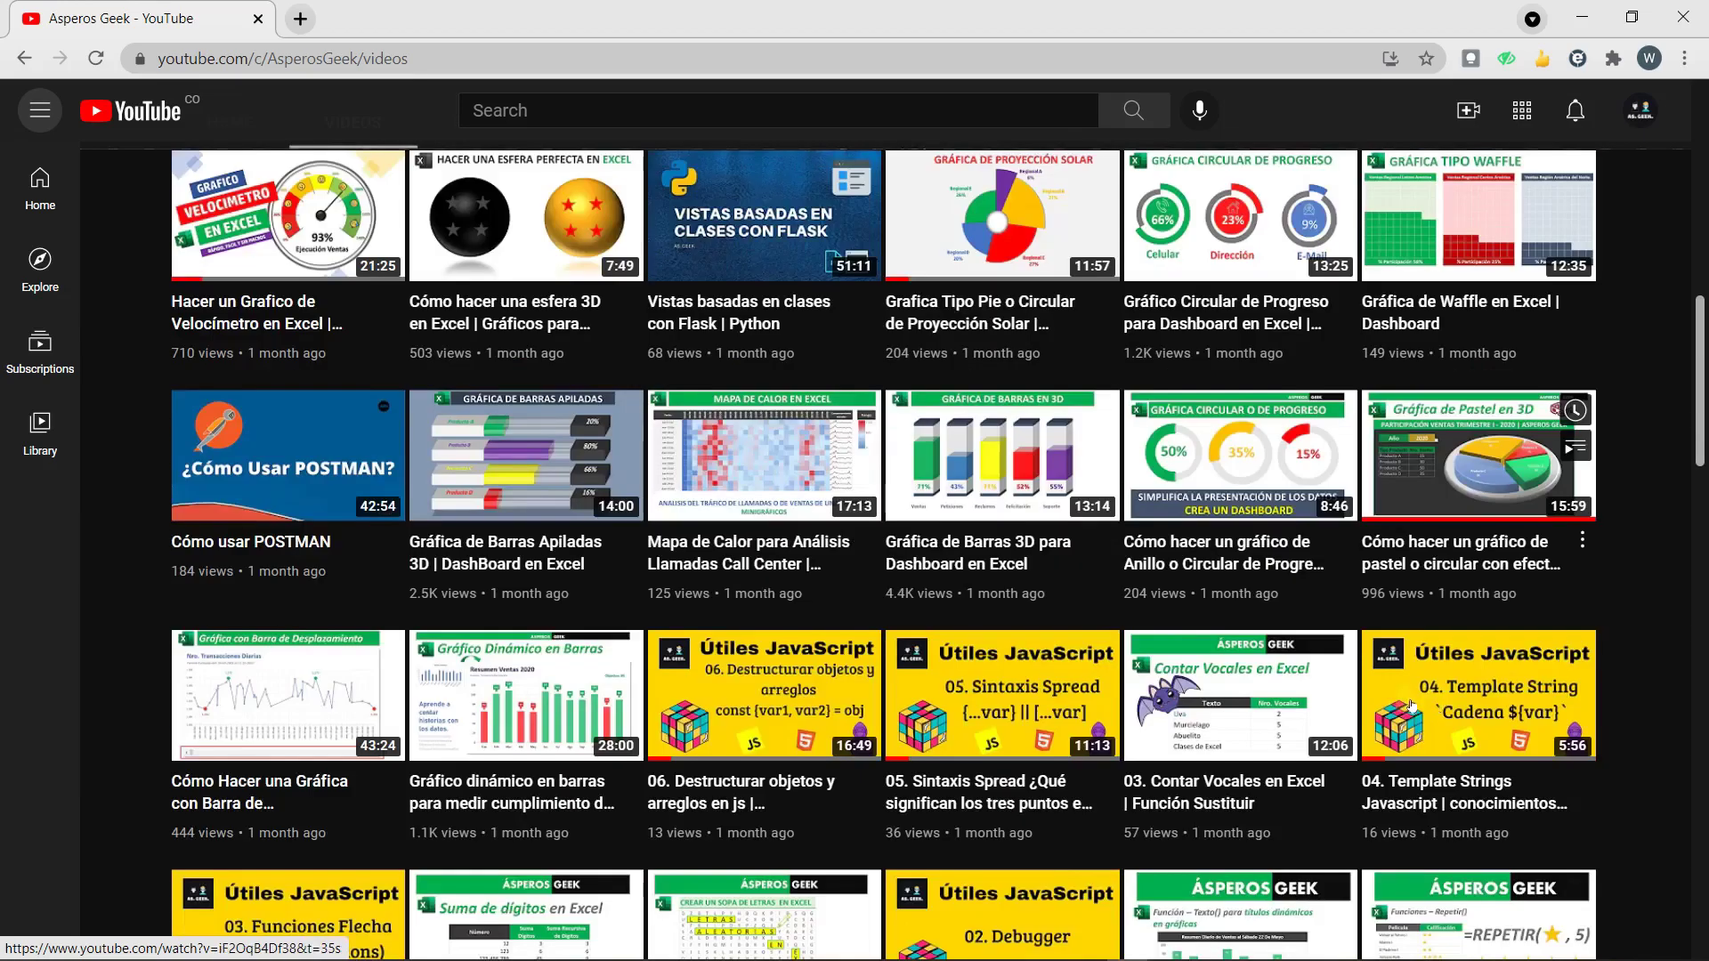
{"action": "scroll", "coordinate": [412, 701], "scroll_direction": "down", "scroll_amount": 2}
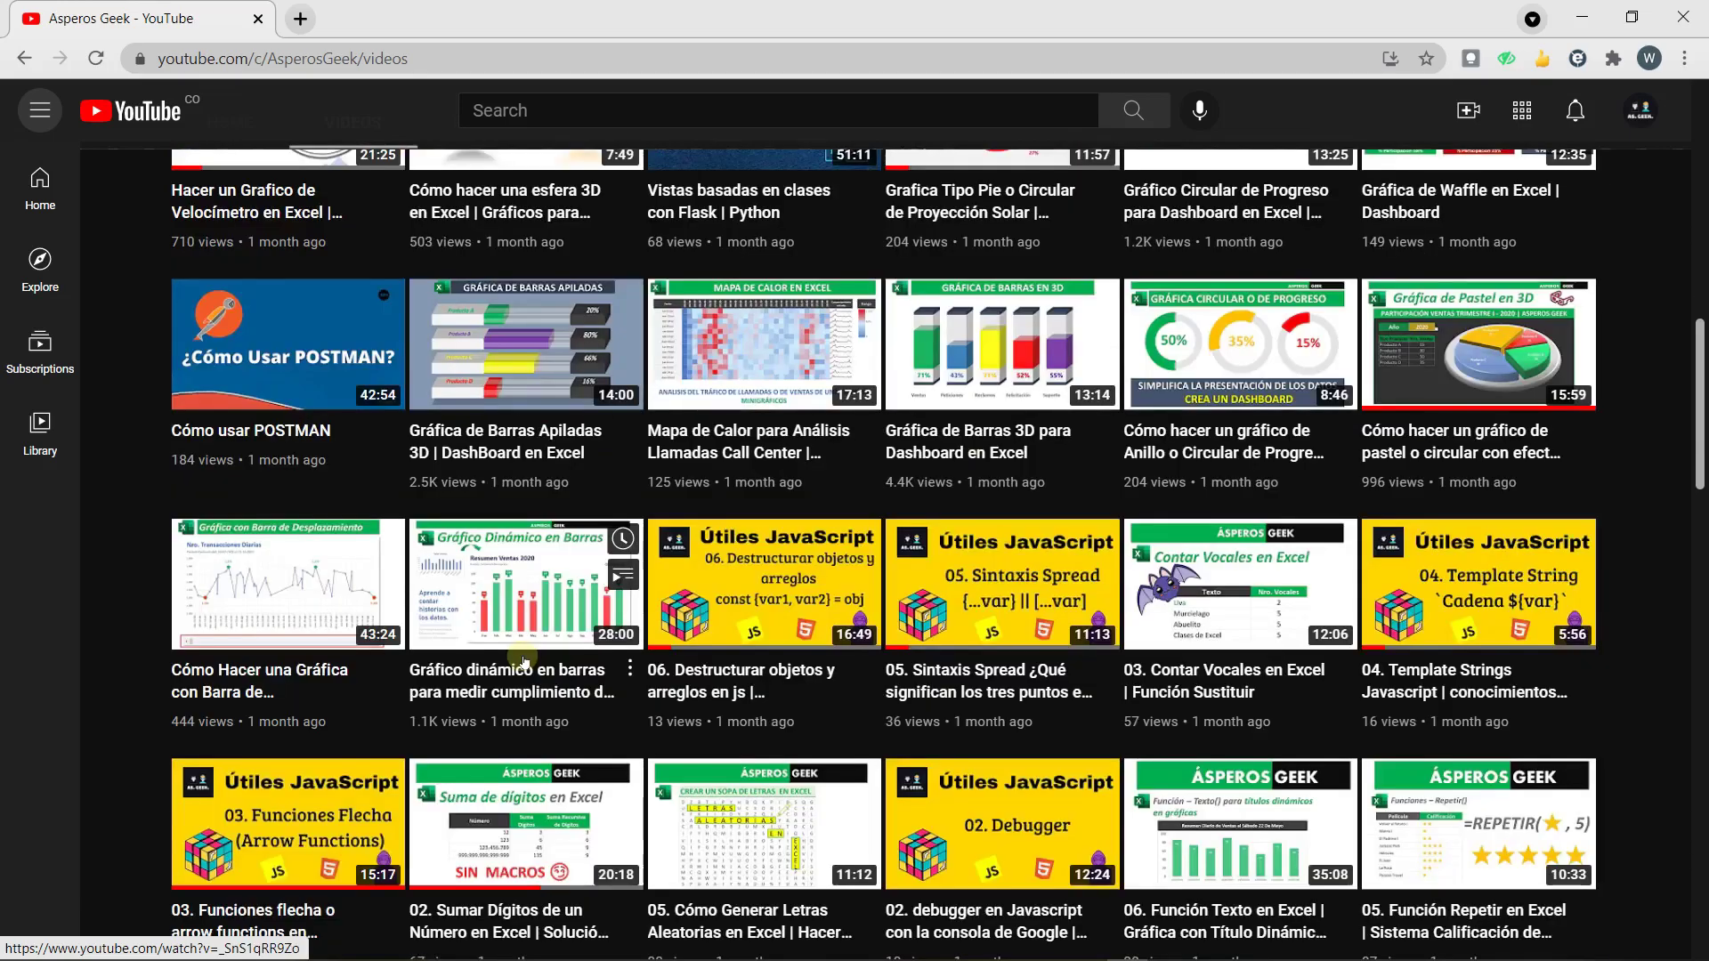
{"action": "scroll", "coordinate": [693, 609], "scroll_direction": "down", "scroll_amount": 1}
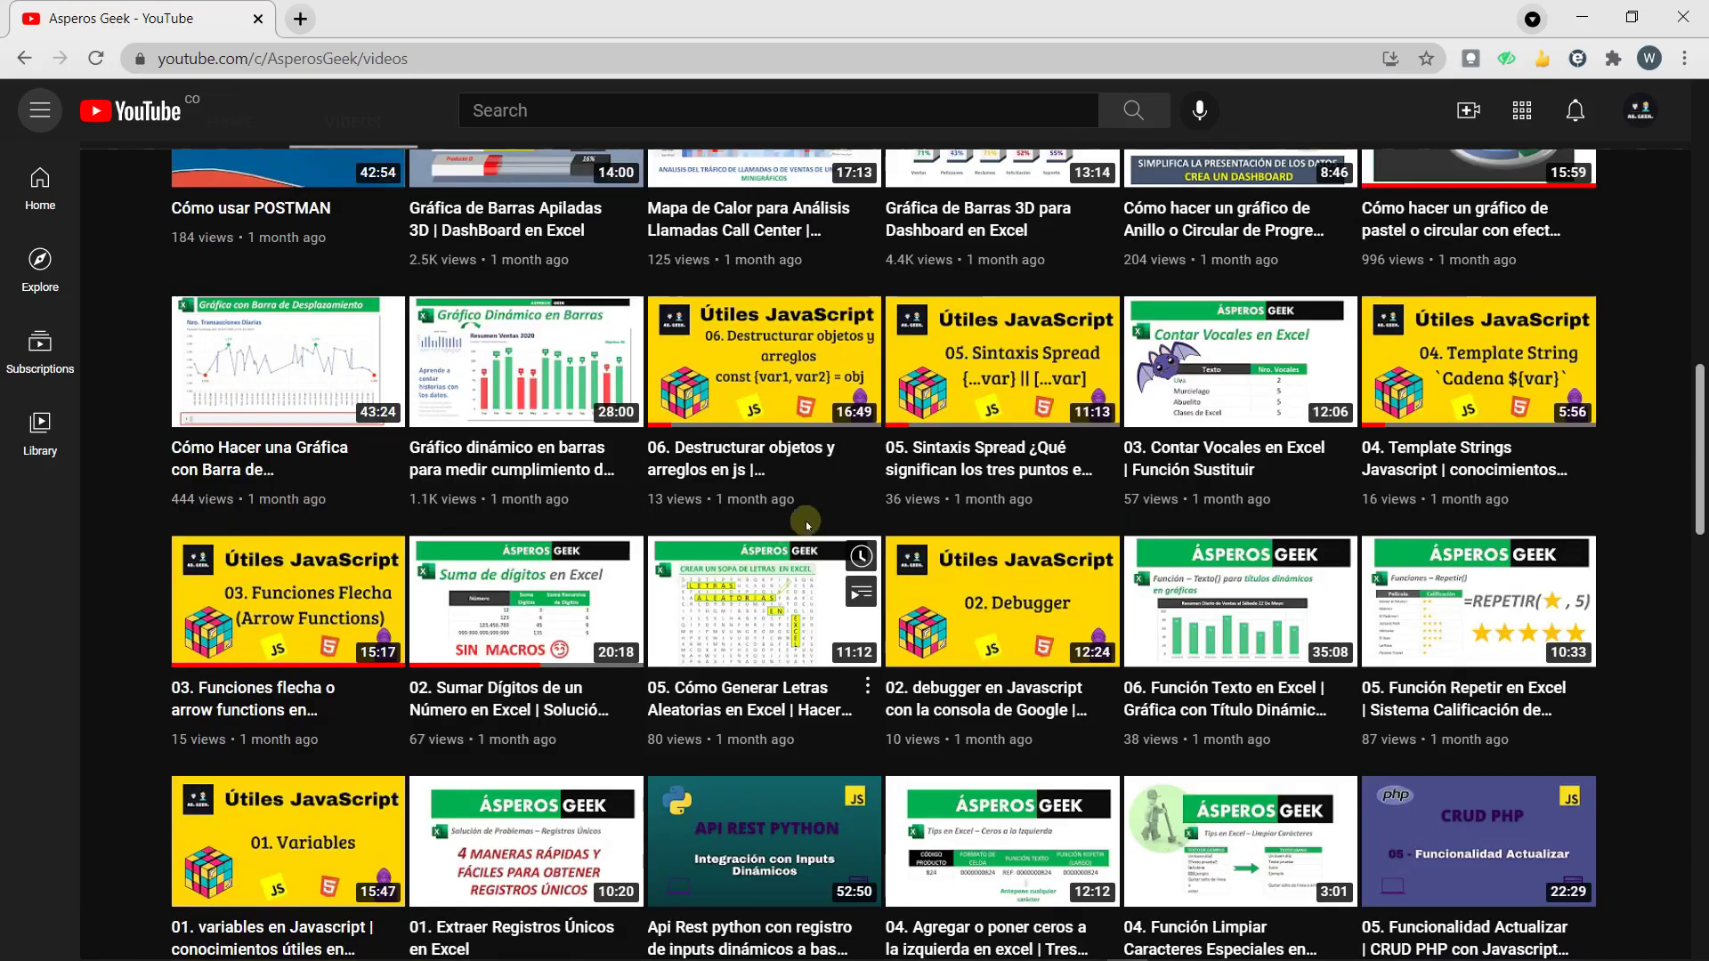
{"action": "scroll", "coordinate": [1510, 492], "scroll_direction": "down", "scroll_amount": 2}
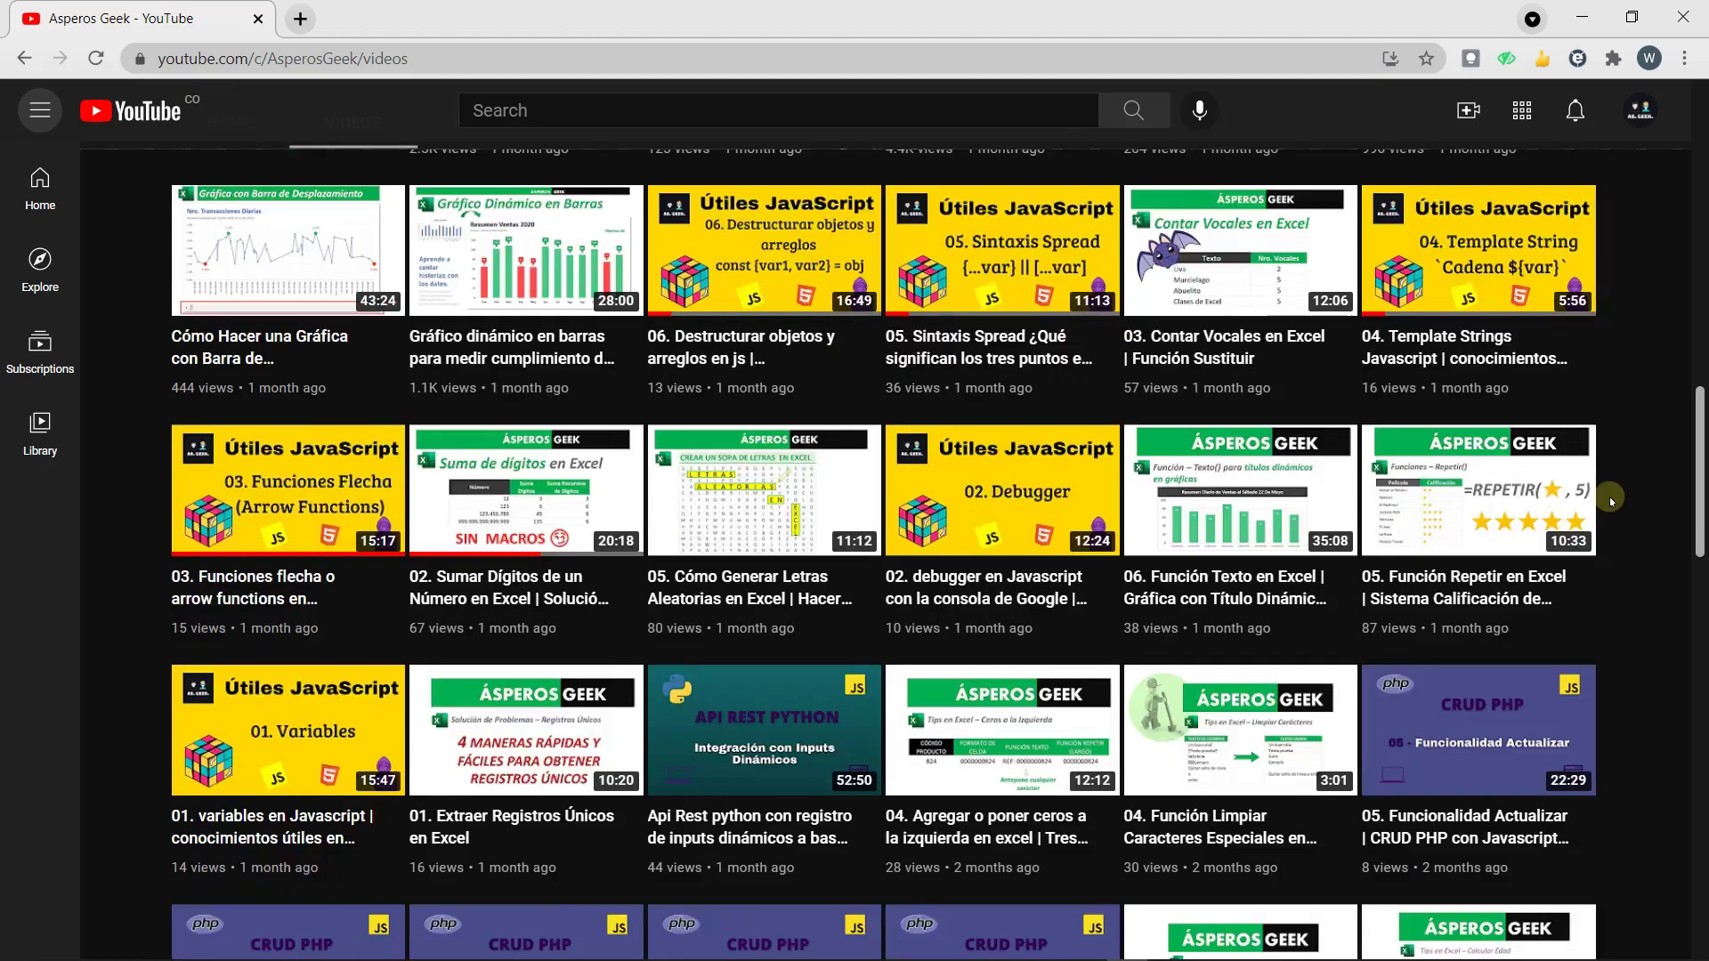
{"action": "scroll", "coordinate": [1609, 500], "scroll_direction": "up", "scroll_amount": 9}
{"action": "scroll", "coordinate": [1609, 496], "scroll_direction": "up", "scroll_amount": 2}
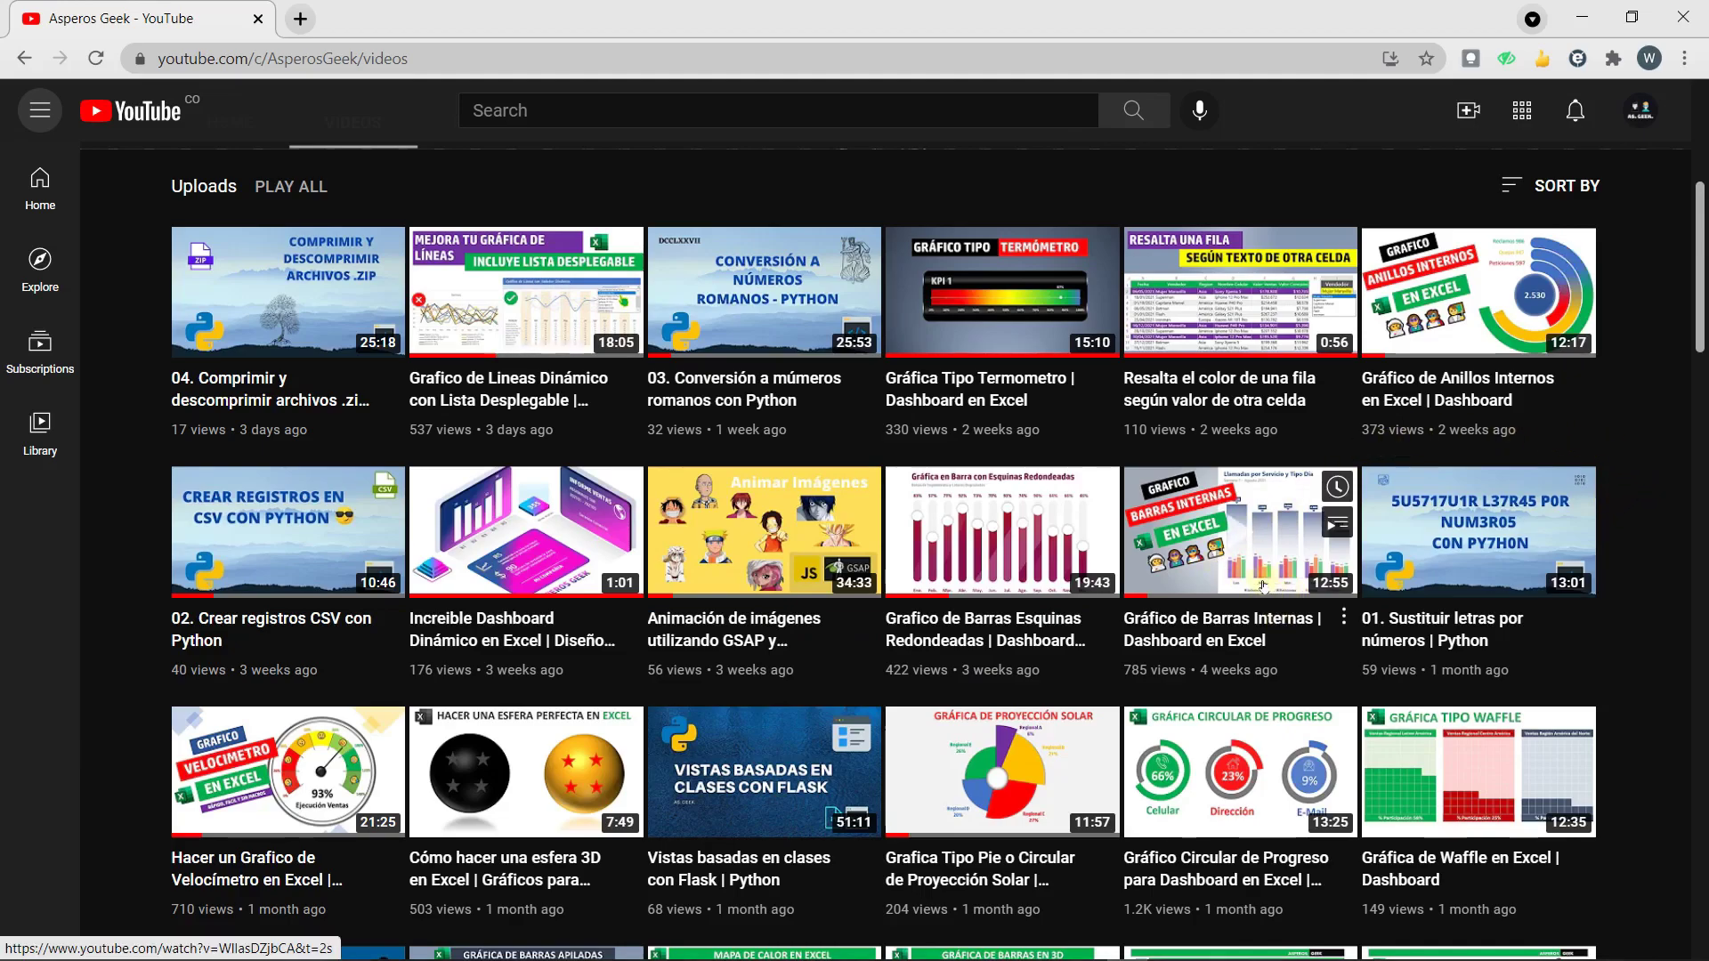
{"action": "scroll", "coordinate": [1208, 659], "scroll_direction": "down", "scroll_amount": 2}
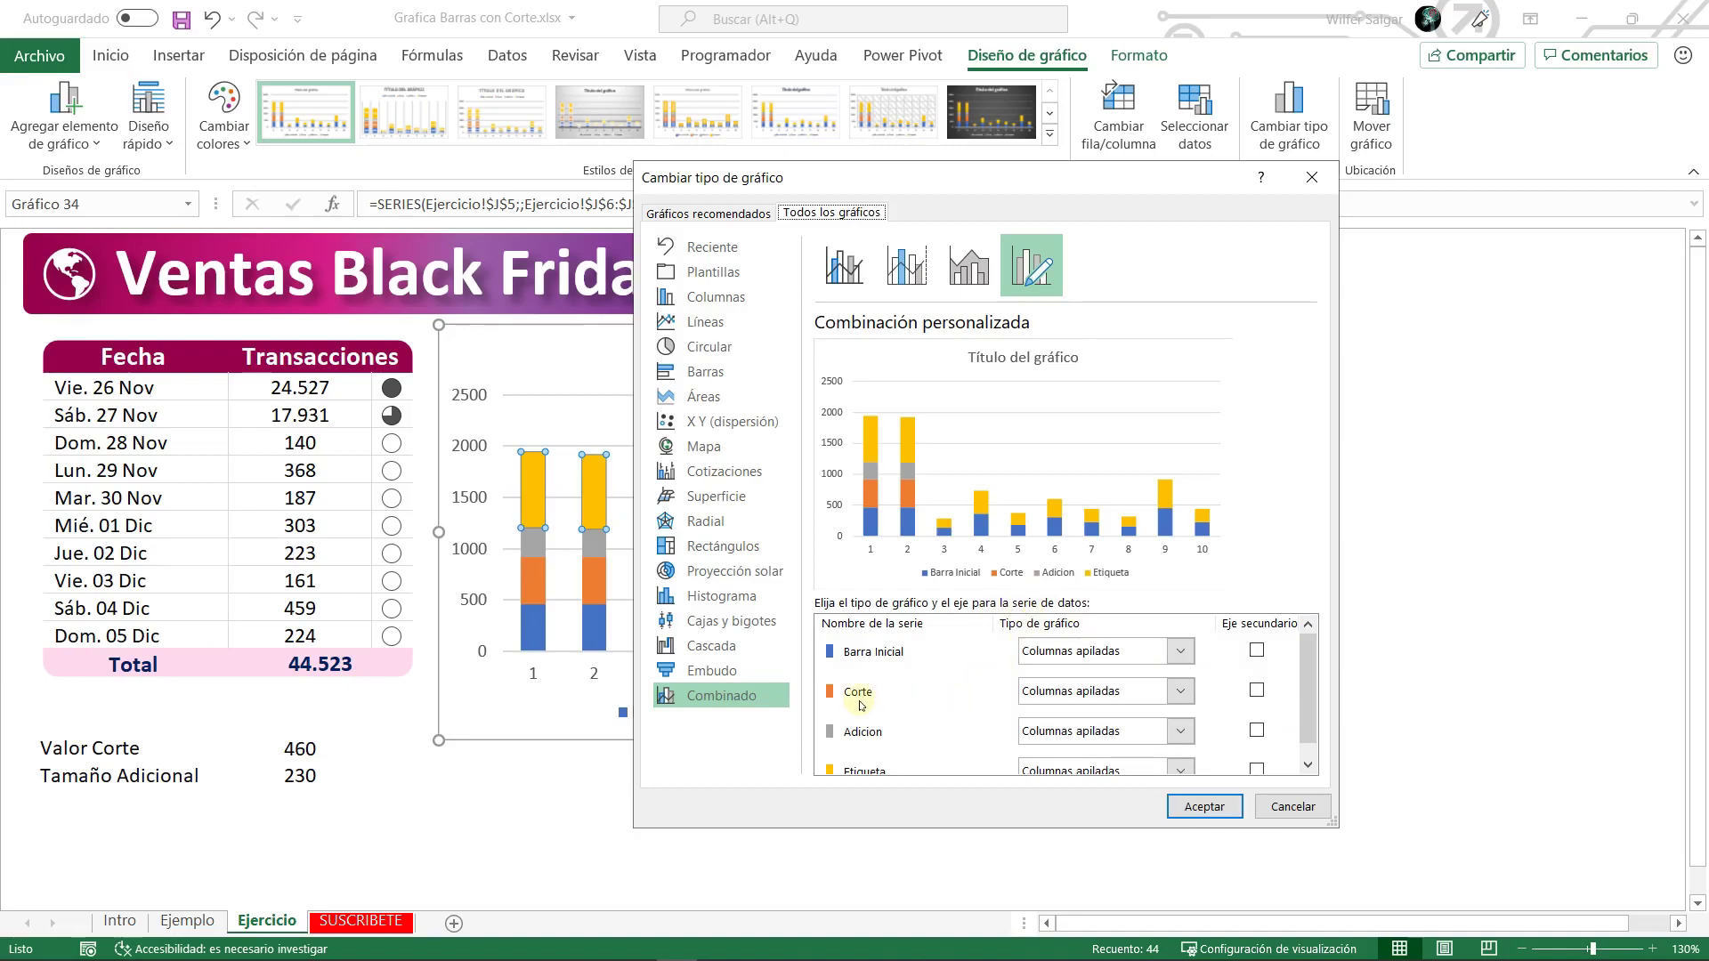
- Change the chart type of the Corte series to Dispersión in the custom combination
{"action": "left_click", "coordinate": [1156, 706]}
{"action": "scroll", "coordinate": [1258, 610], "scroll_direction": "down", "scroll_amount": 3}
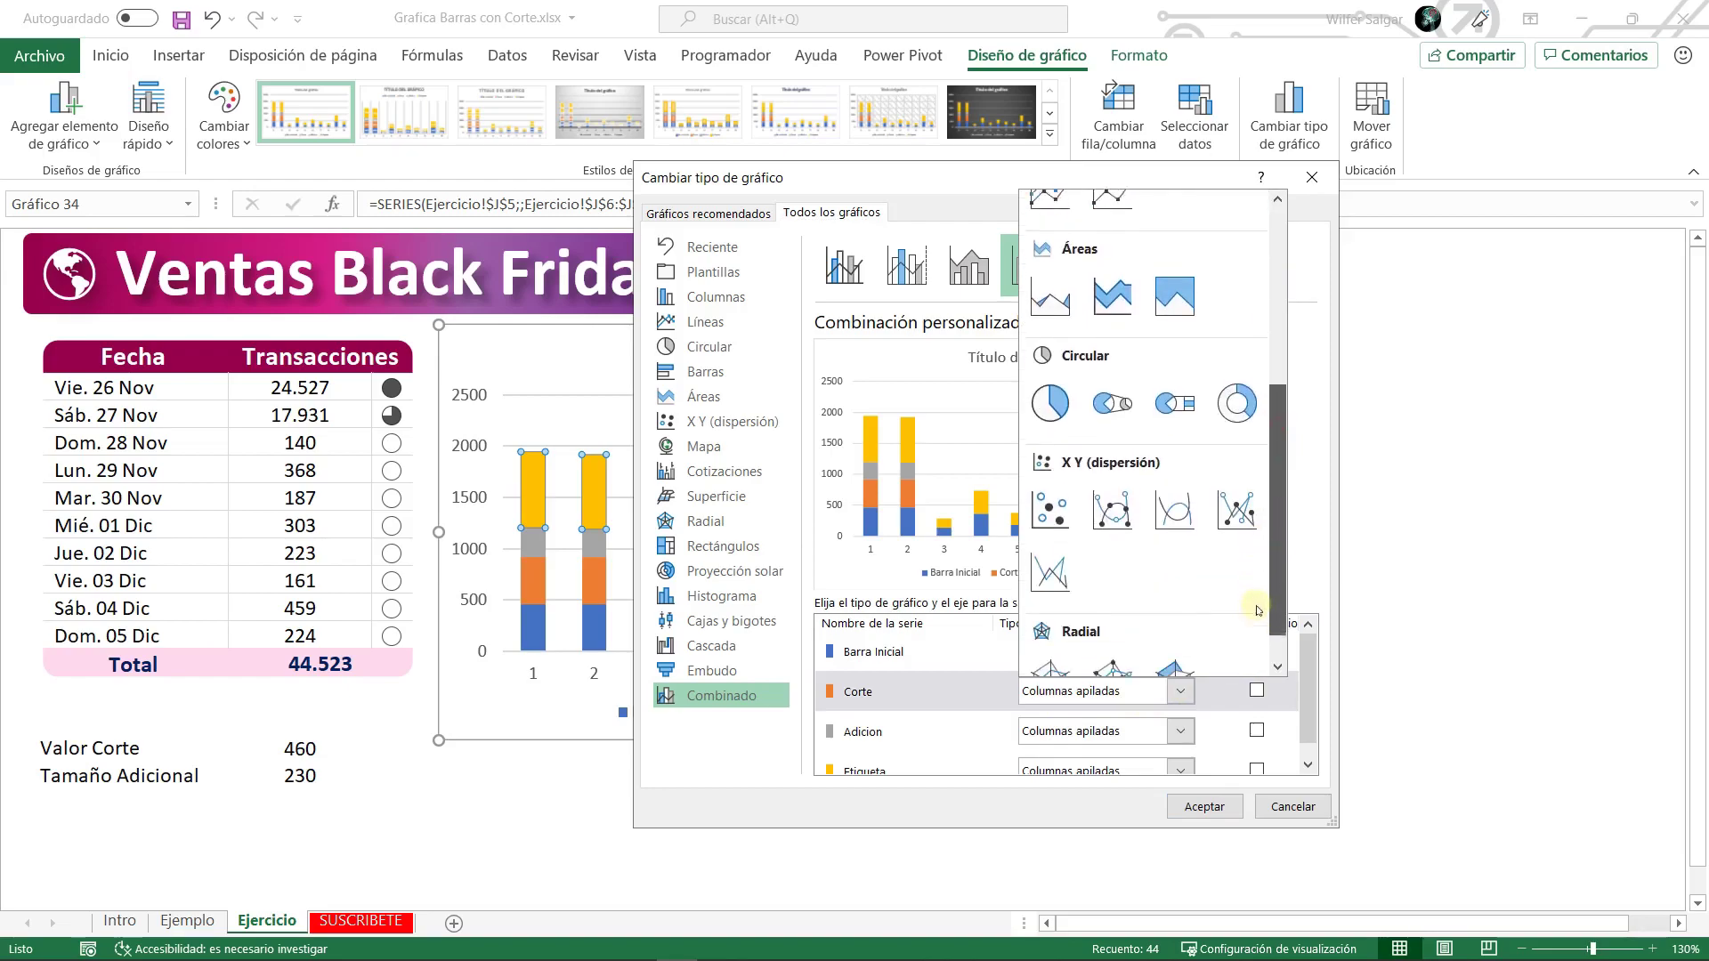
{"action": "left_click", "coordinate": [1050, 521]}
{"action": "left_click", "coordinate": [1306, 690]}
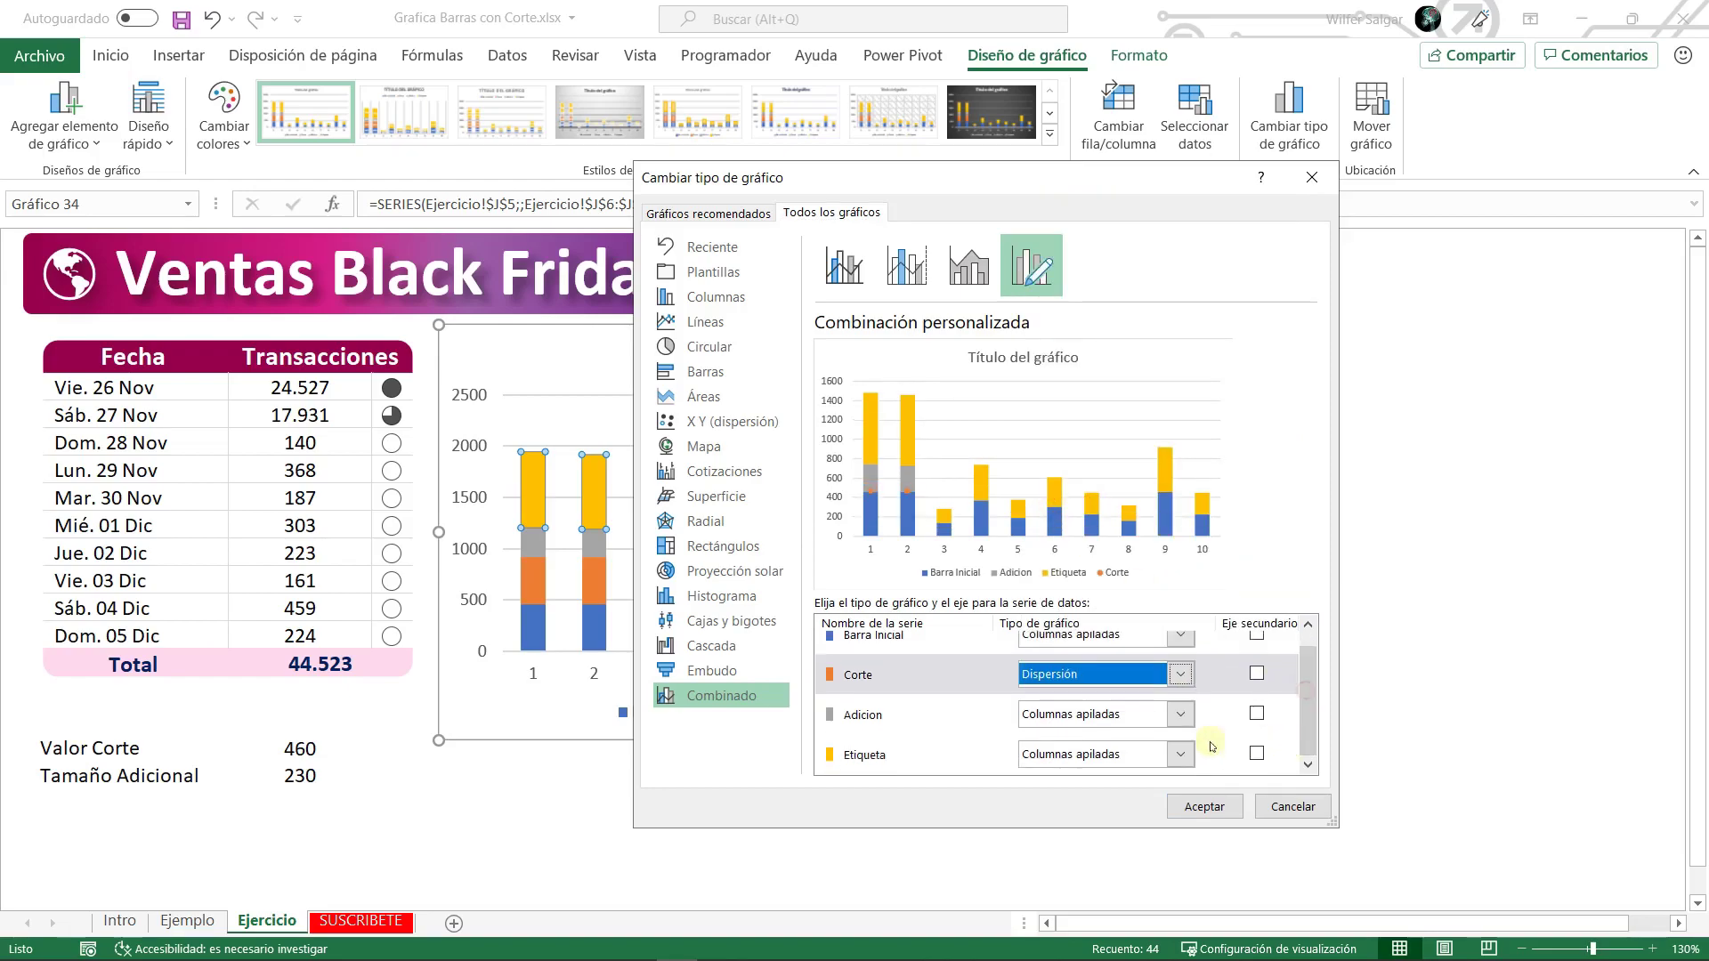
- Change the chart type of the Etiqueta series to Dispersión and apply the custom combination to the chart
{"action": "left_click", "coordinate": [1161, 764]}
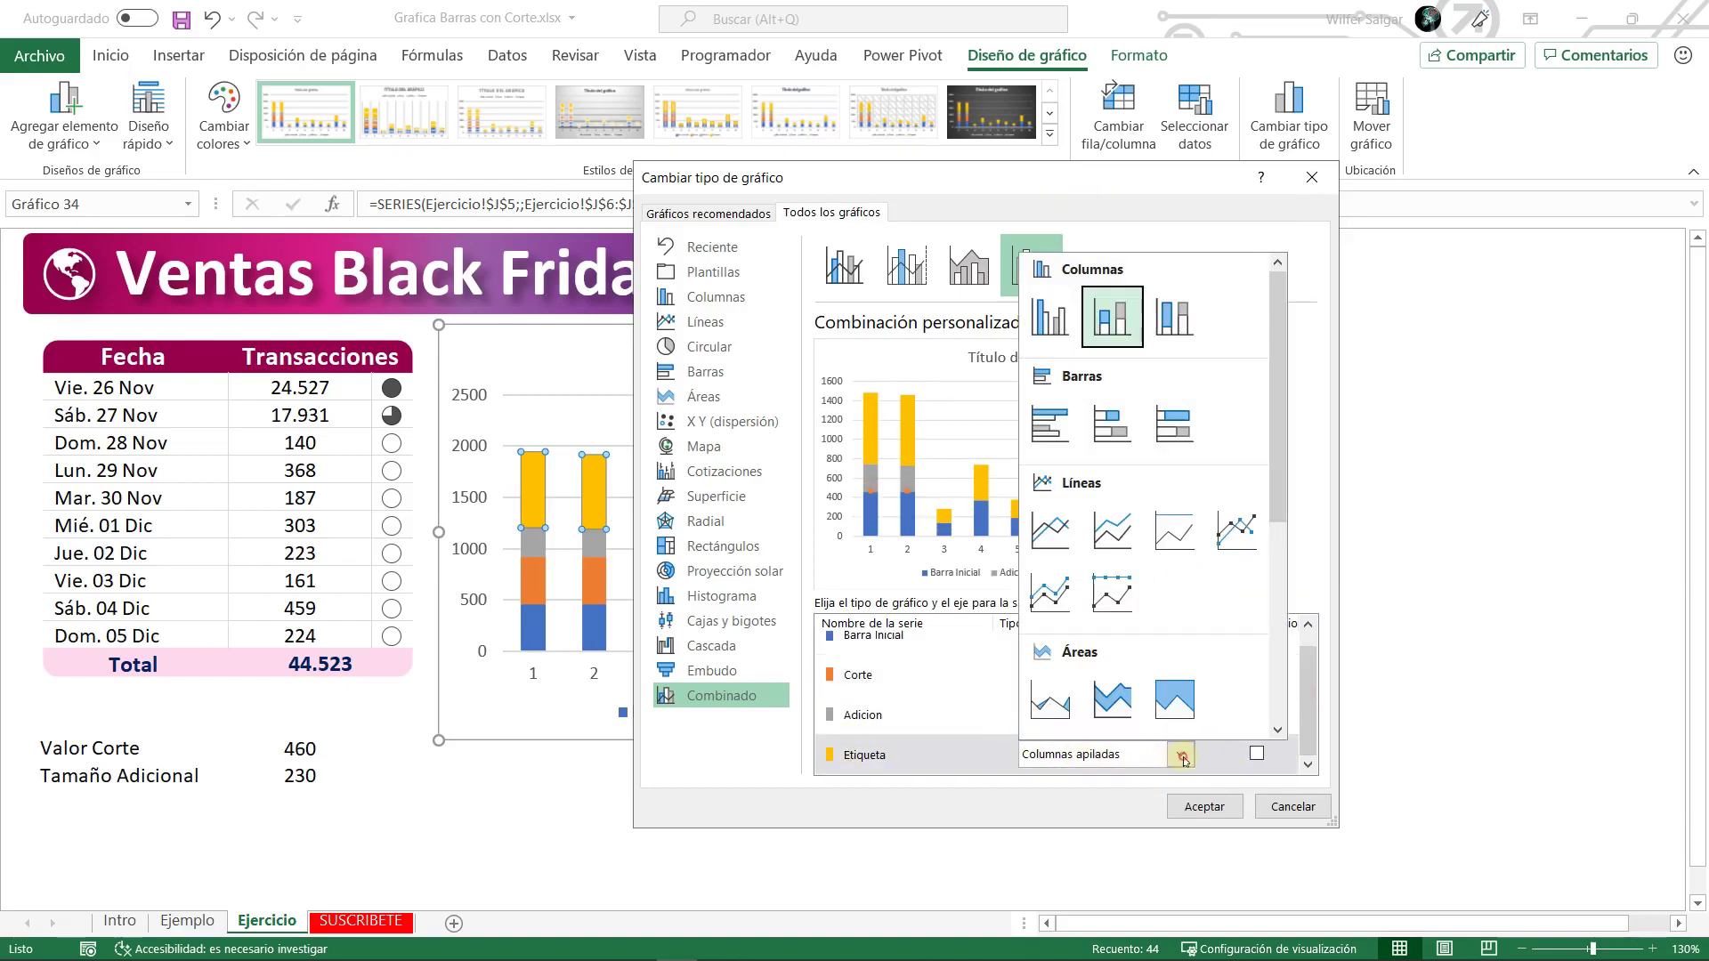
{"action": "scroll", "coordinate": [1243, 632], "scroll_direction": "down", "scroll_amount": 3}
{"action": "scroll", "coordinate": [1242, 632], "scroll_direction": "down", "scroll_amount": 1}
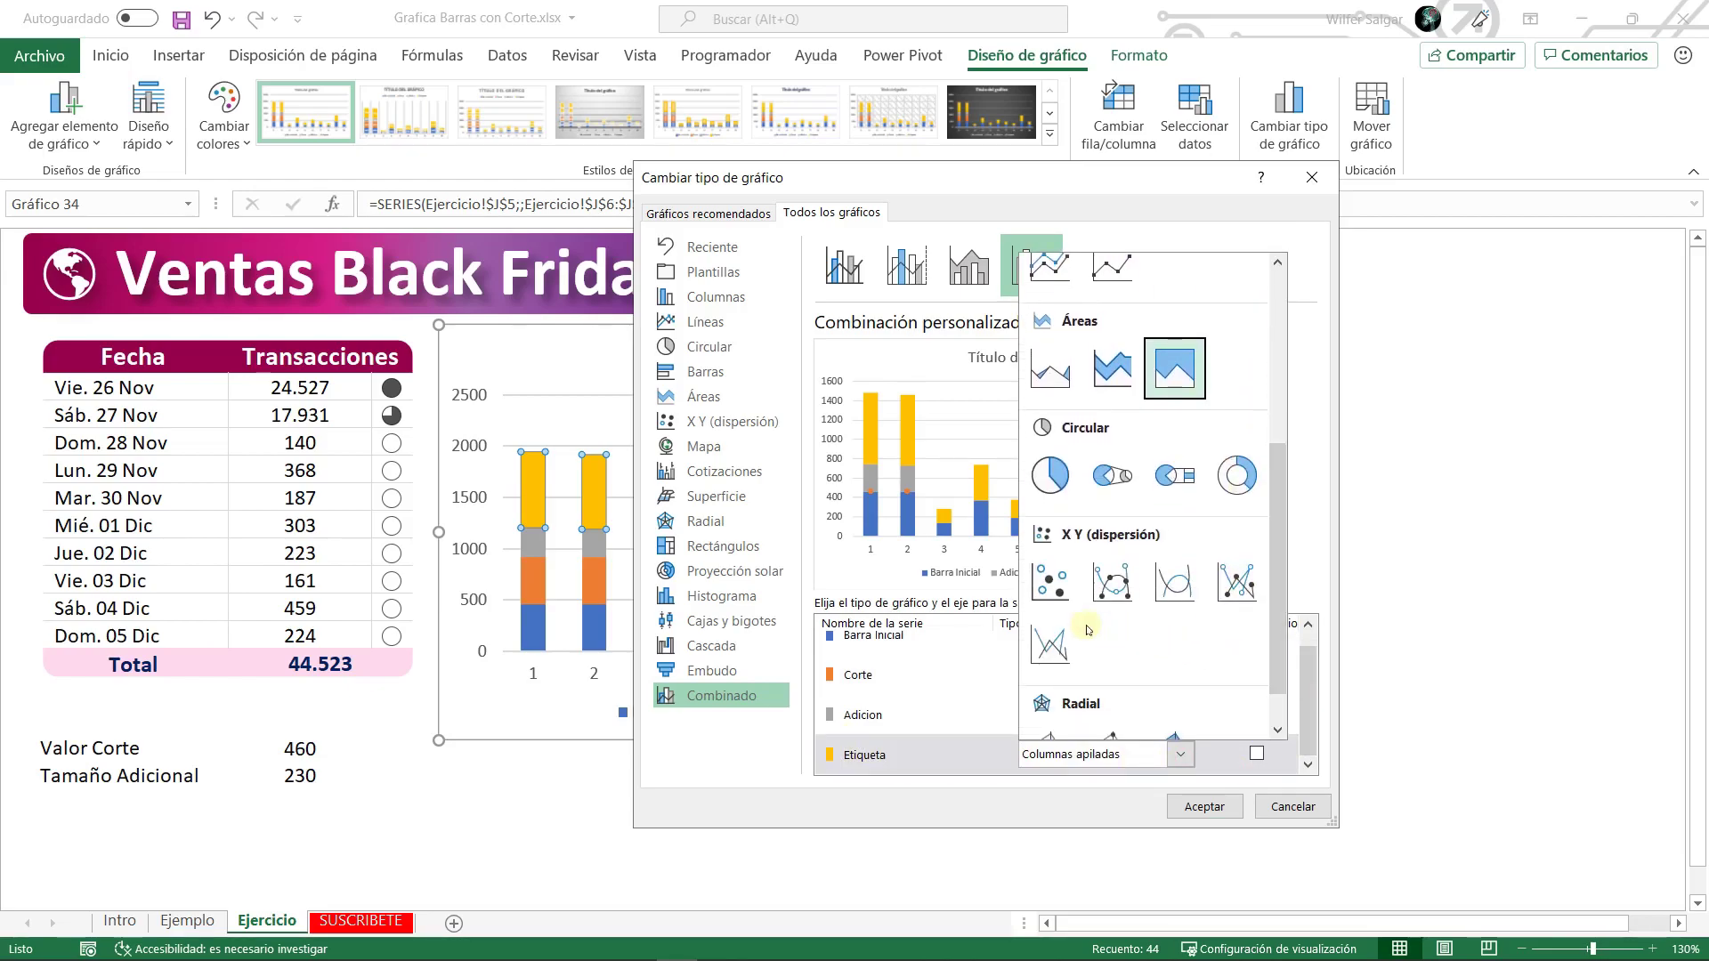
{"action": "left_click", "coordinate": [1050, 581]}
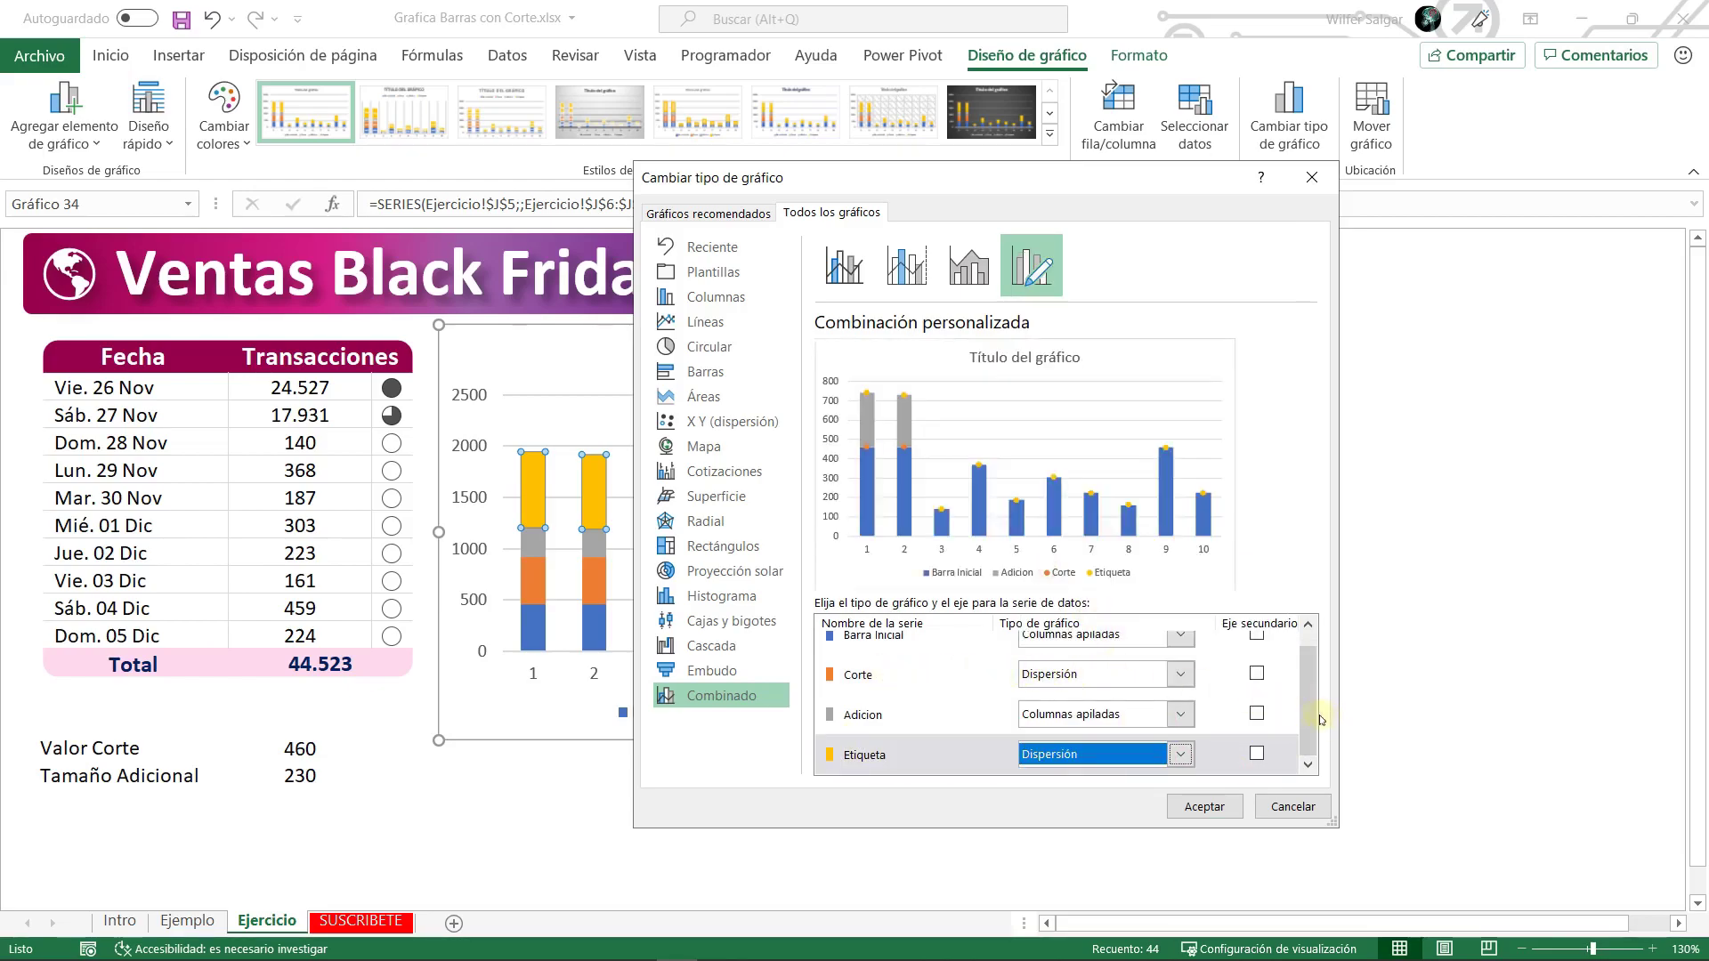
{"action": "scroll", "coordinate": [1309, 712], "scroll_direction": "up", "scroll_amount": 1}
{"action": "left_click", "coordinate": [1222, 806]}
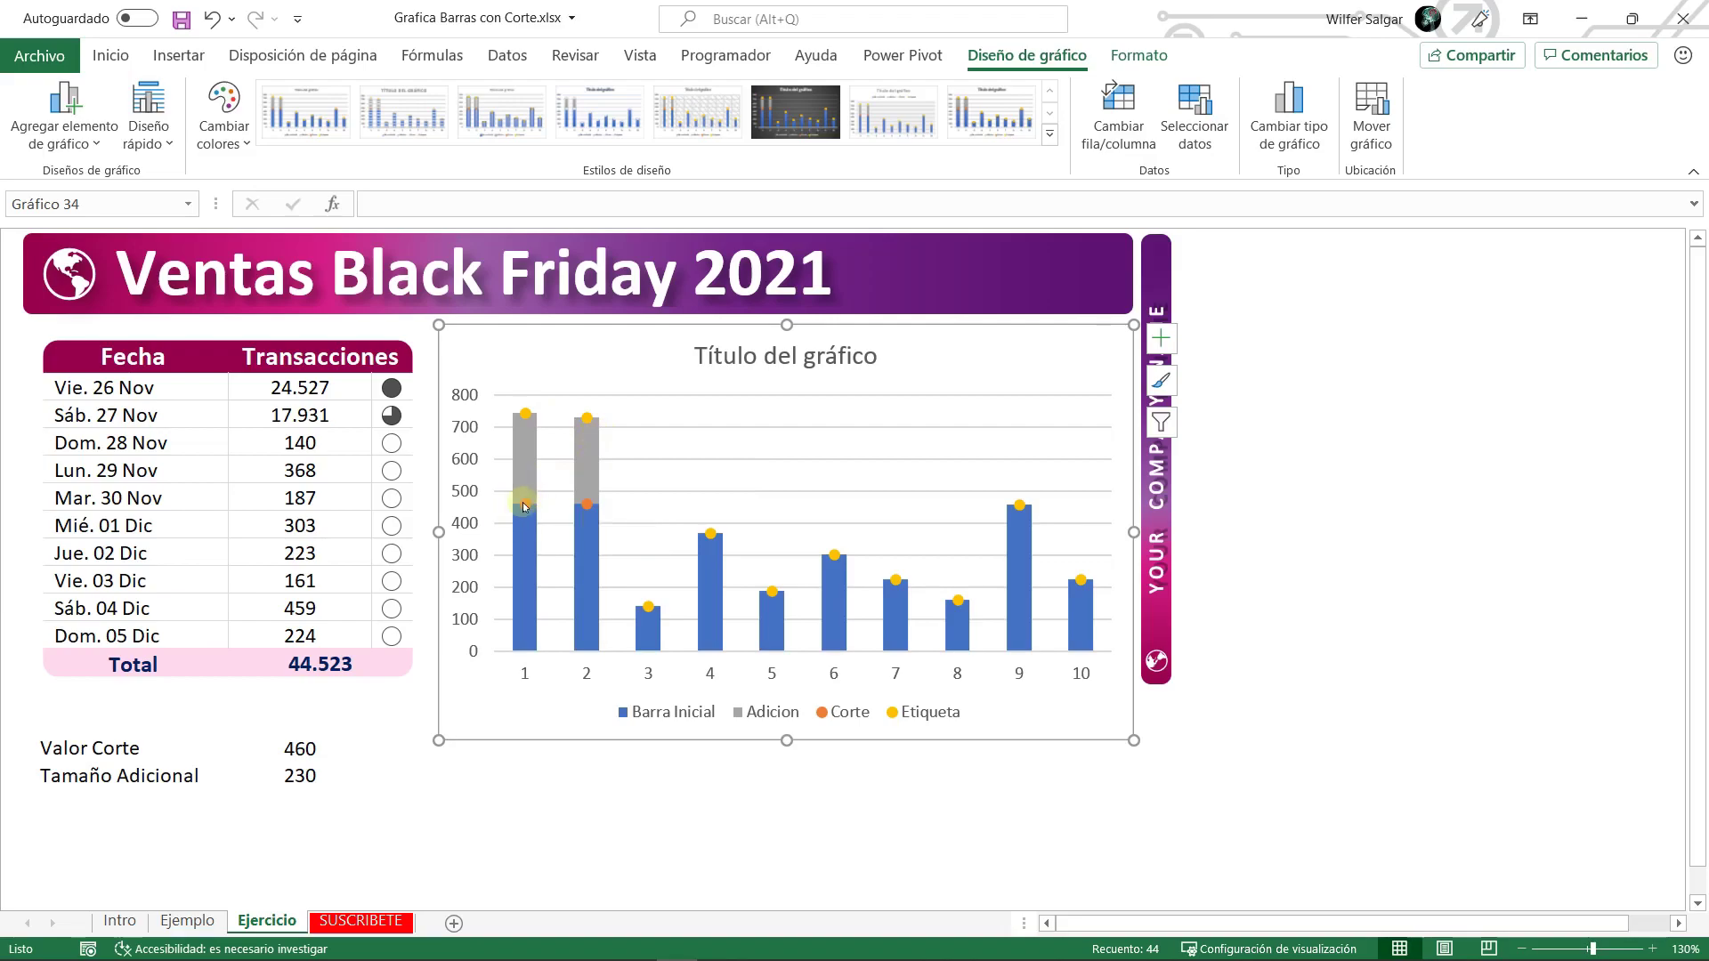
- Draw a rectangle shape about 1,81 cm wide and 0,78 cm high in the empty cells below the chart
{"action": "left_click", "coordinate": [539, 829]}
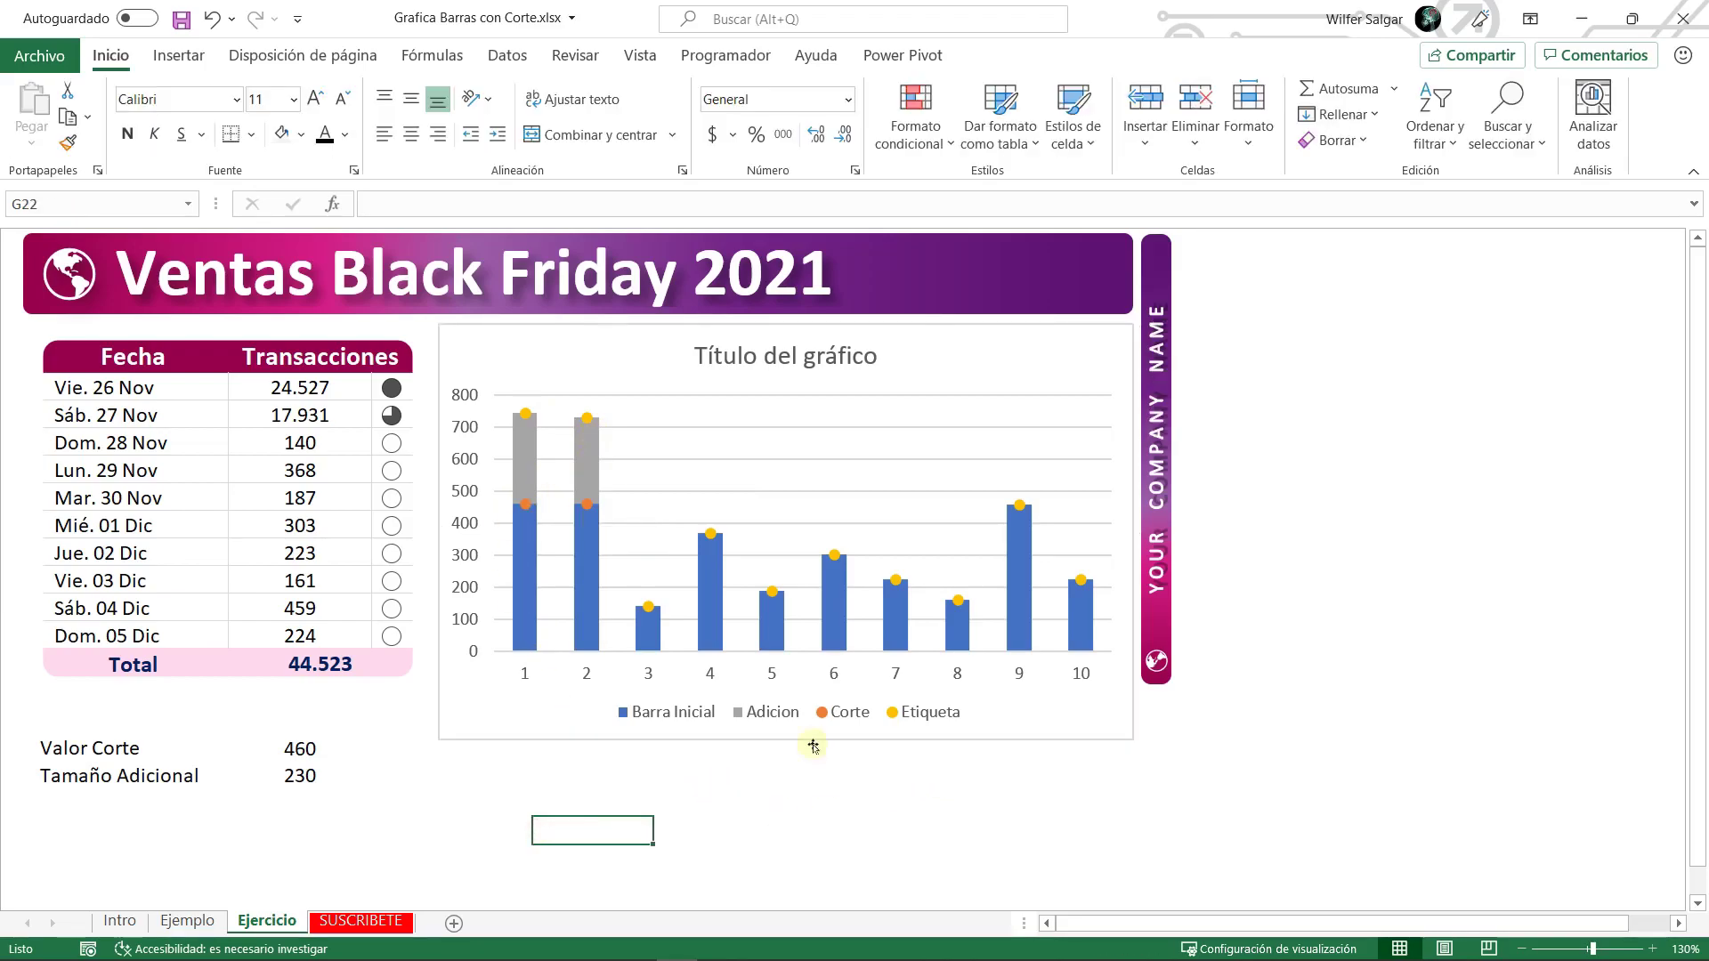
{"action": "left_click", "coordinate": [179, 55]}
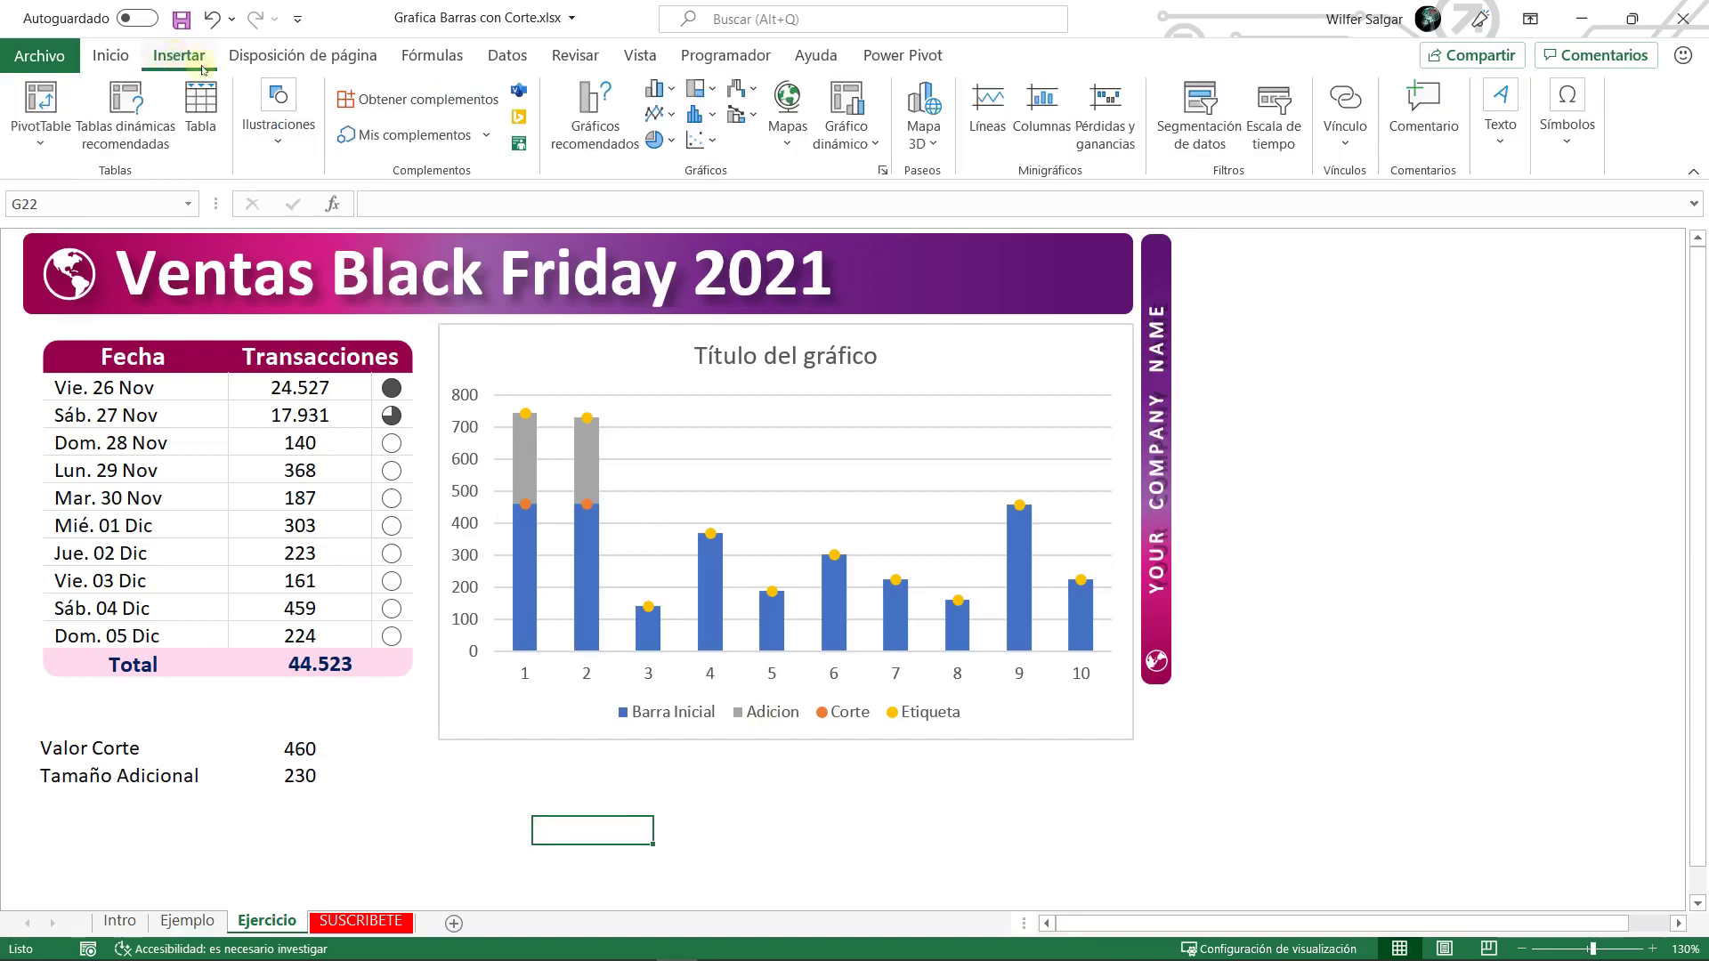
{"action": "left_click", "coordinate": [278, 133]}
{"action": "left_click", "coordinate": [322, 242]}
{"action": "left_click", "coordinate": [397, 314]}
{"action": "left_click_drag", "start_coordinate": [700, 784], "coordinate": [800, 827]}
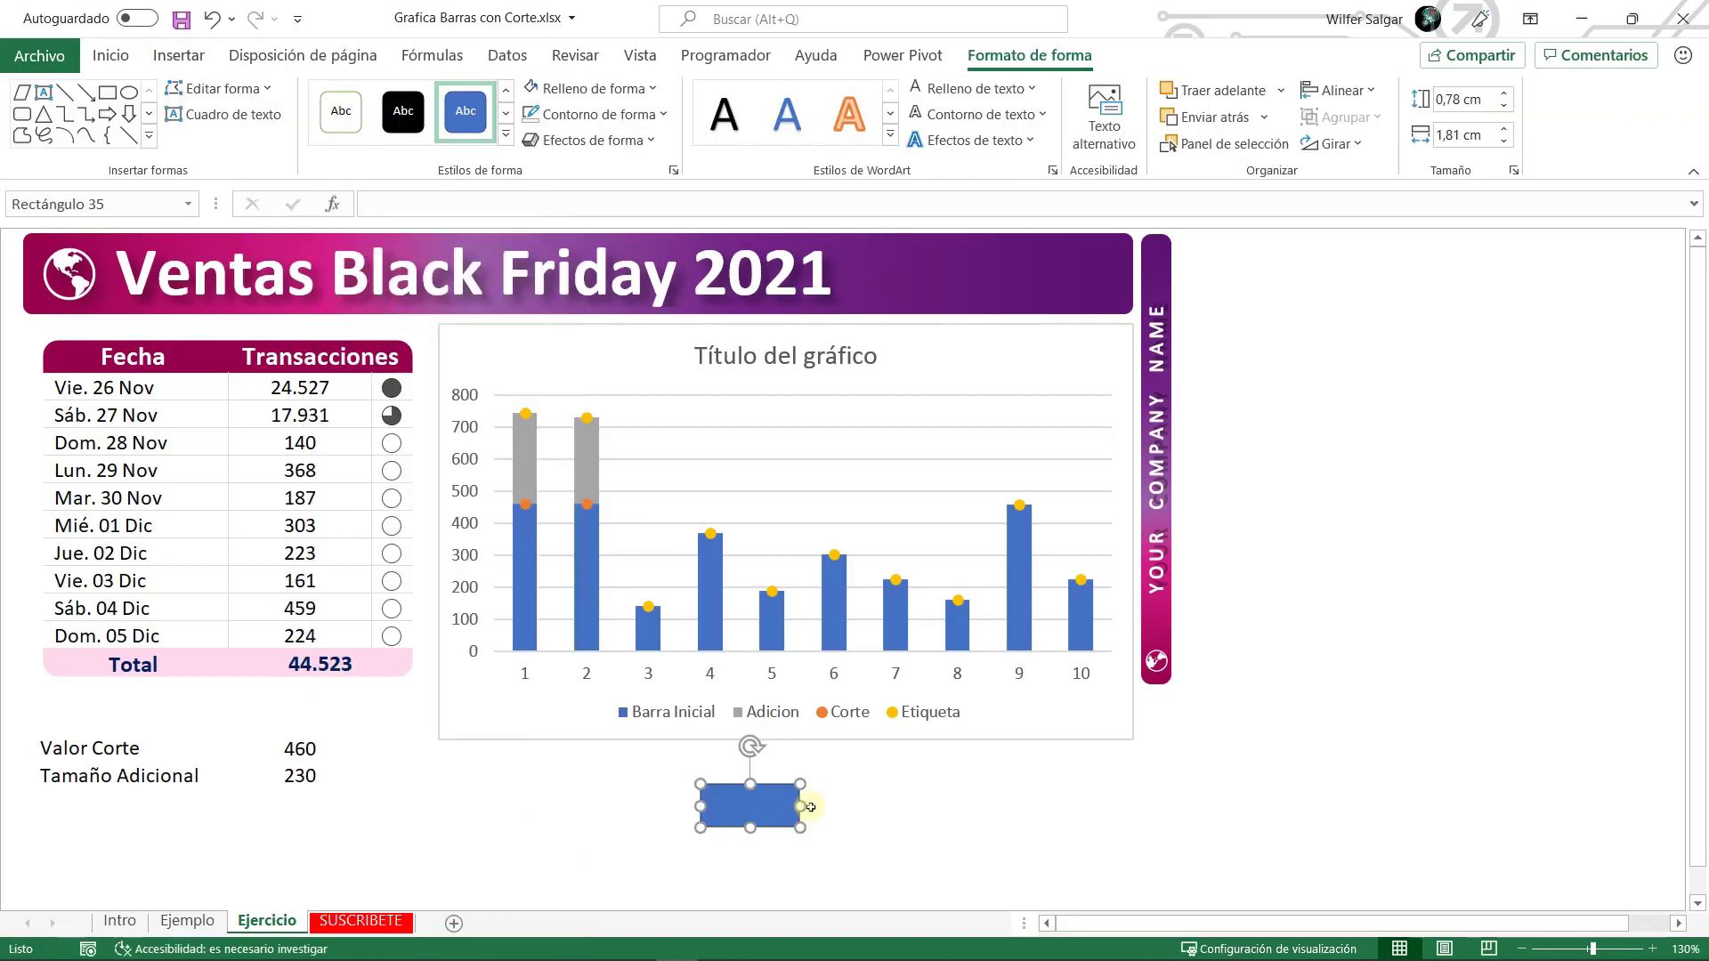
- Draw a straight line about 1,79 cm long along the upper edge of the rectangle below the chart
{"action": "left_click", "coordinate": [179, 55]}
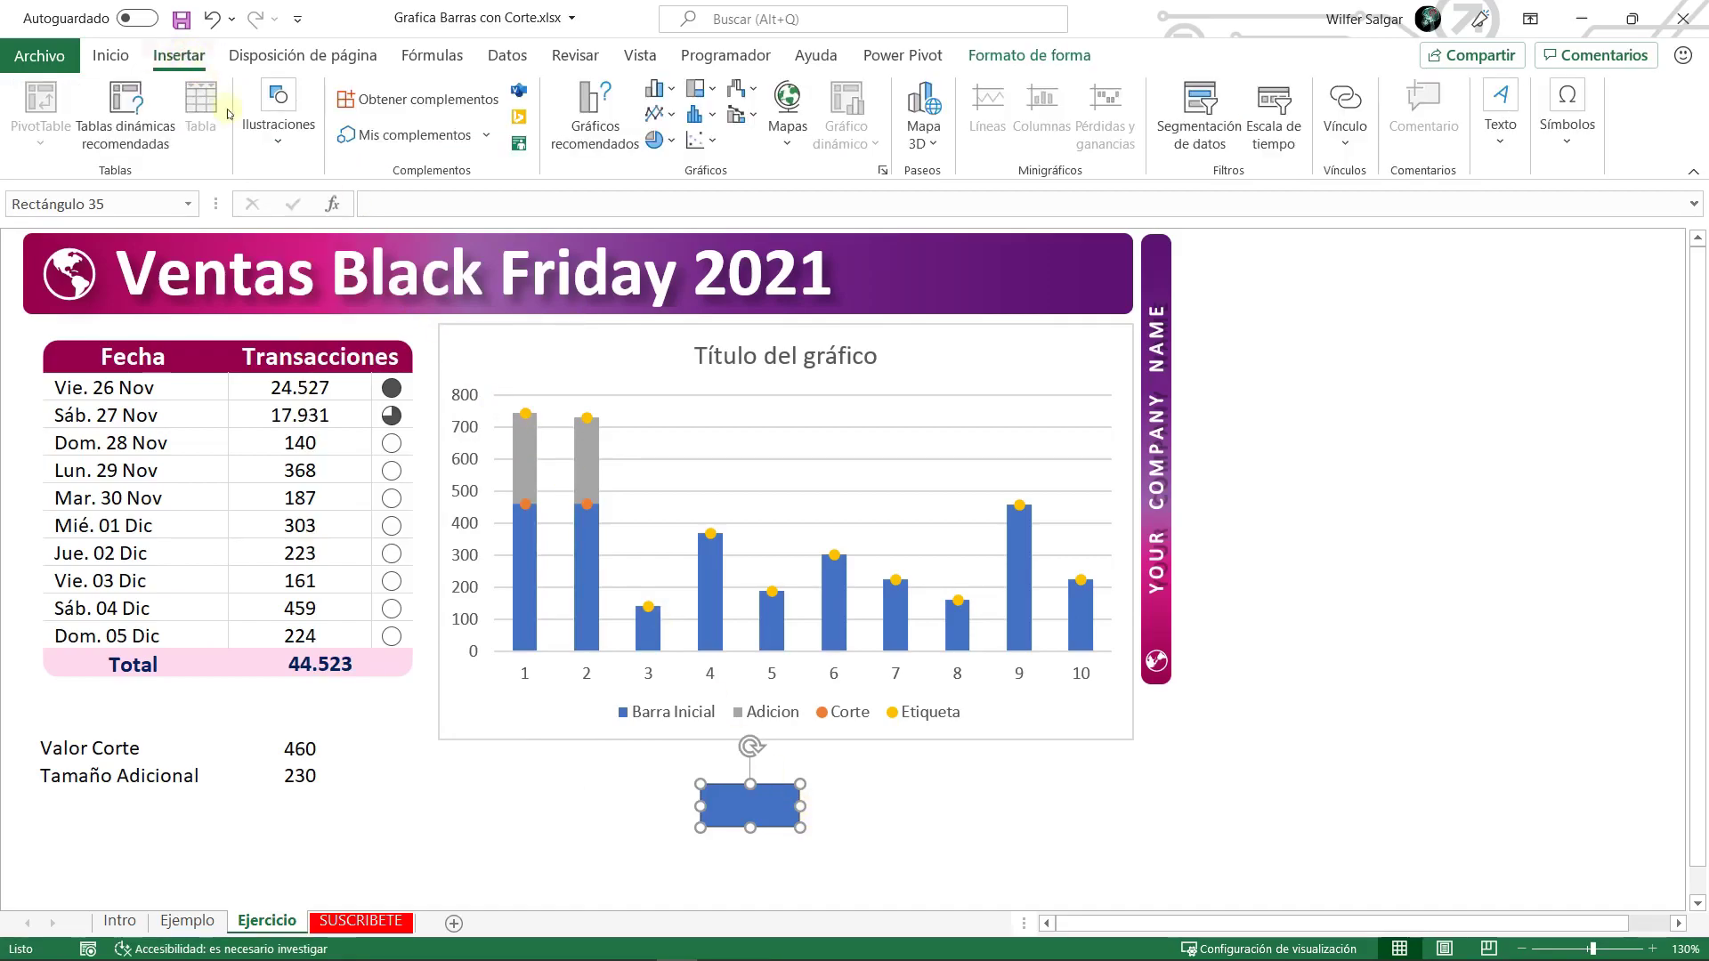
{"action": "left_click", "coordinate": [286, 154]}
{"action": "left_click", "coordinate": [325, 213]}
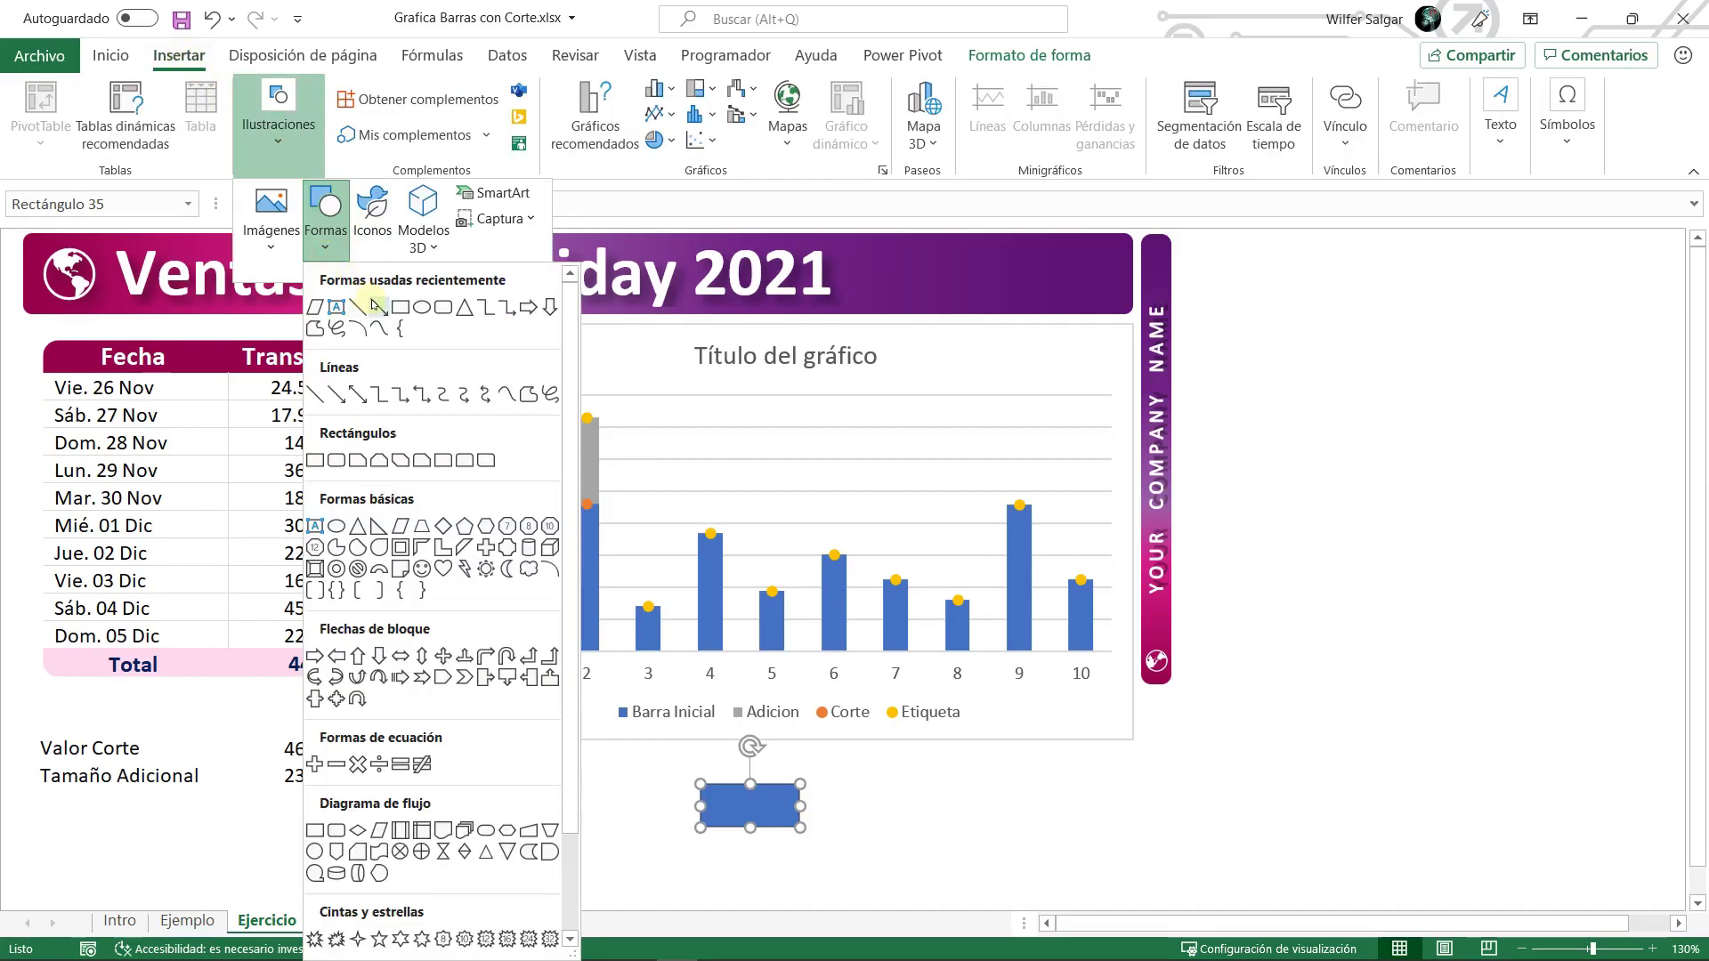
{"action": "left_click", "coordinate": [361, 310]}
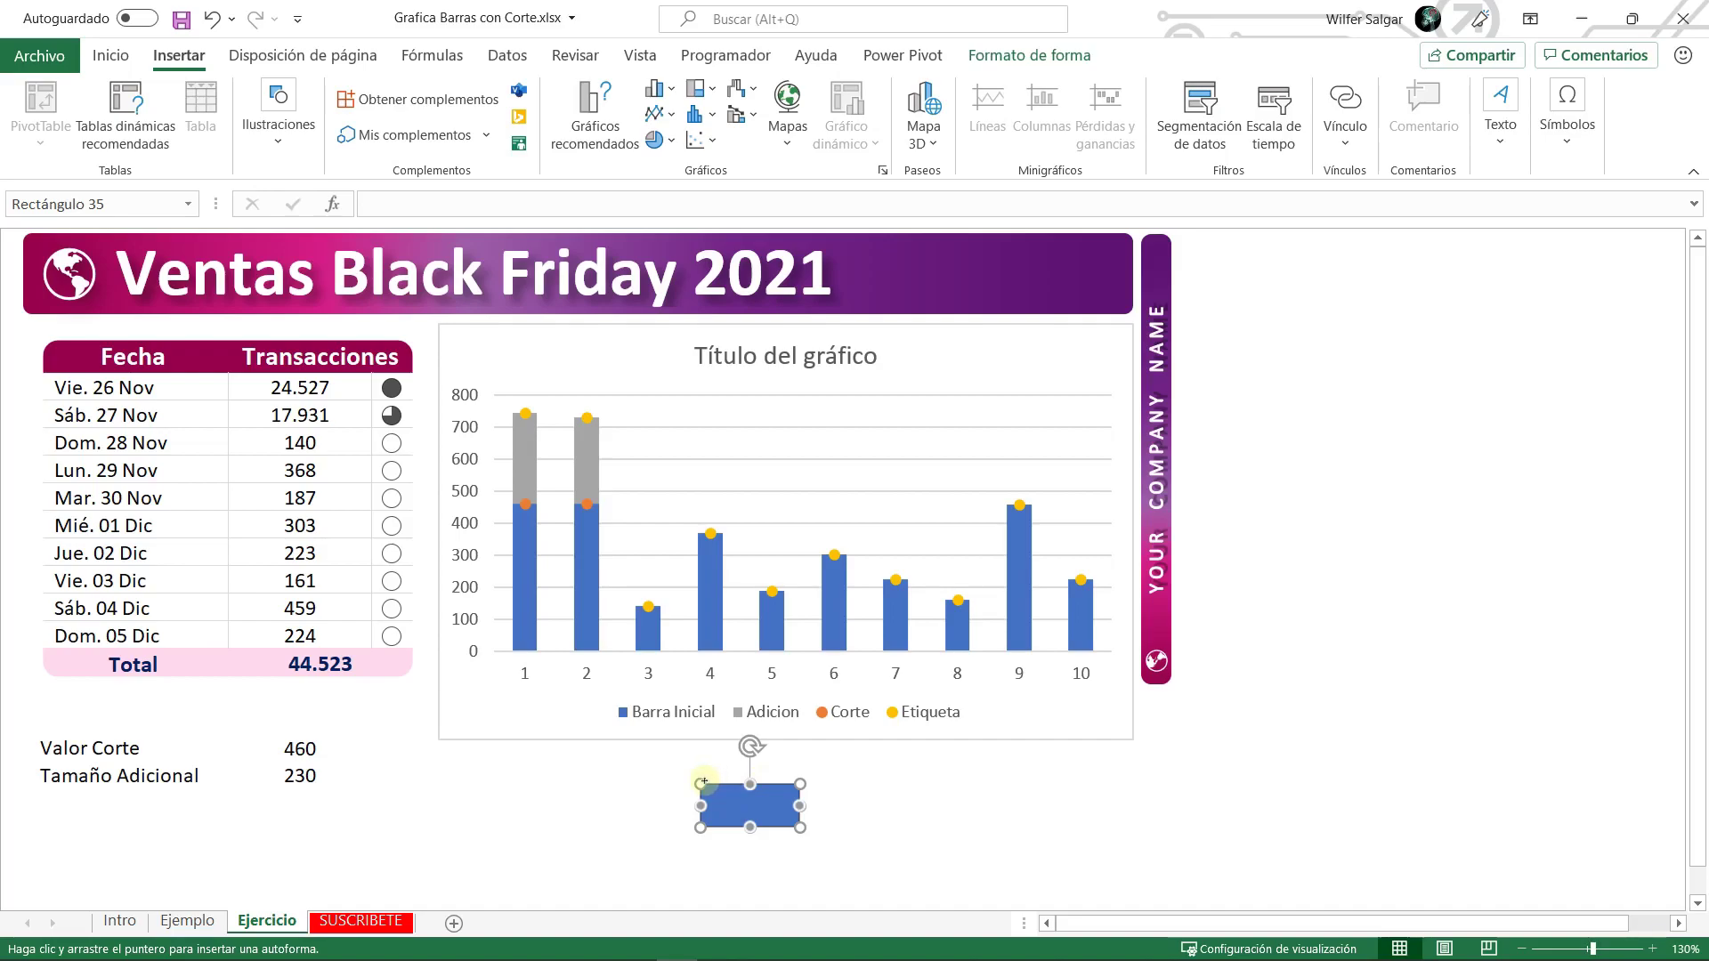
{"action": "left_click_drag", "start_coordinate": [700, 784], "coordinate": [796, 782]}
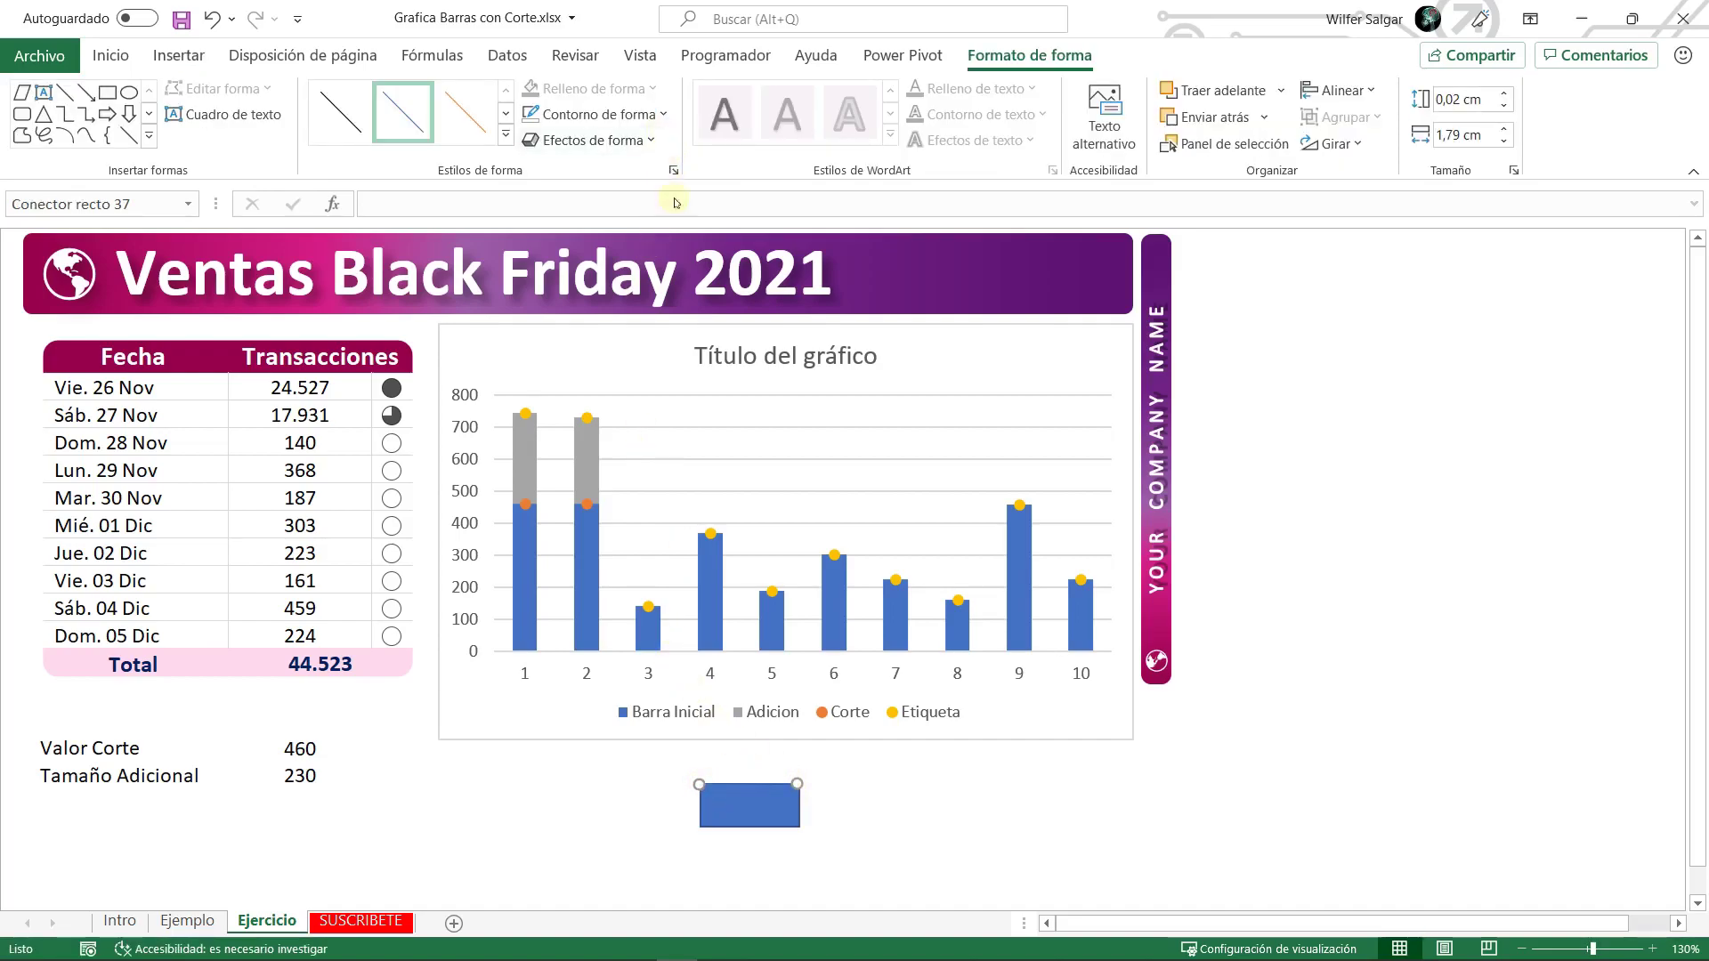
- Format the line along the rectangle's upper edge with a 3 pto thickness and the recent dark purple color
{"action": "left_click", "coordinate": [632, 114]}
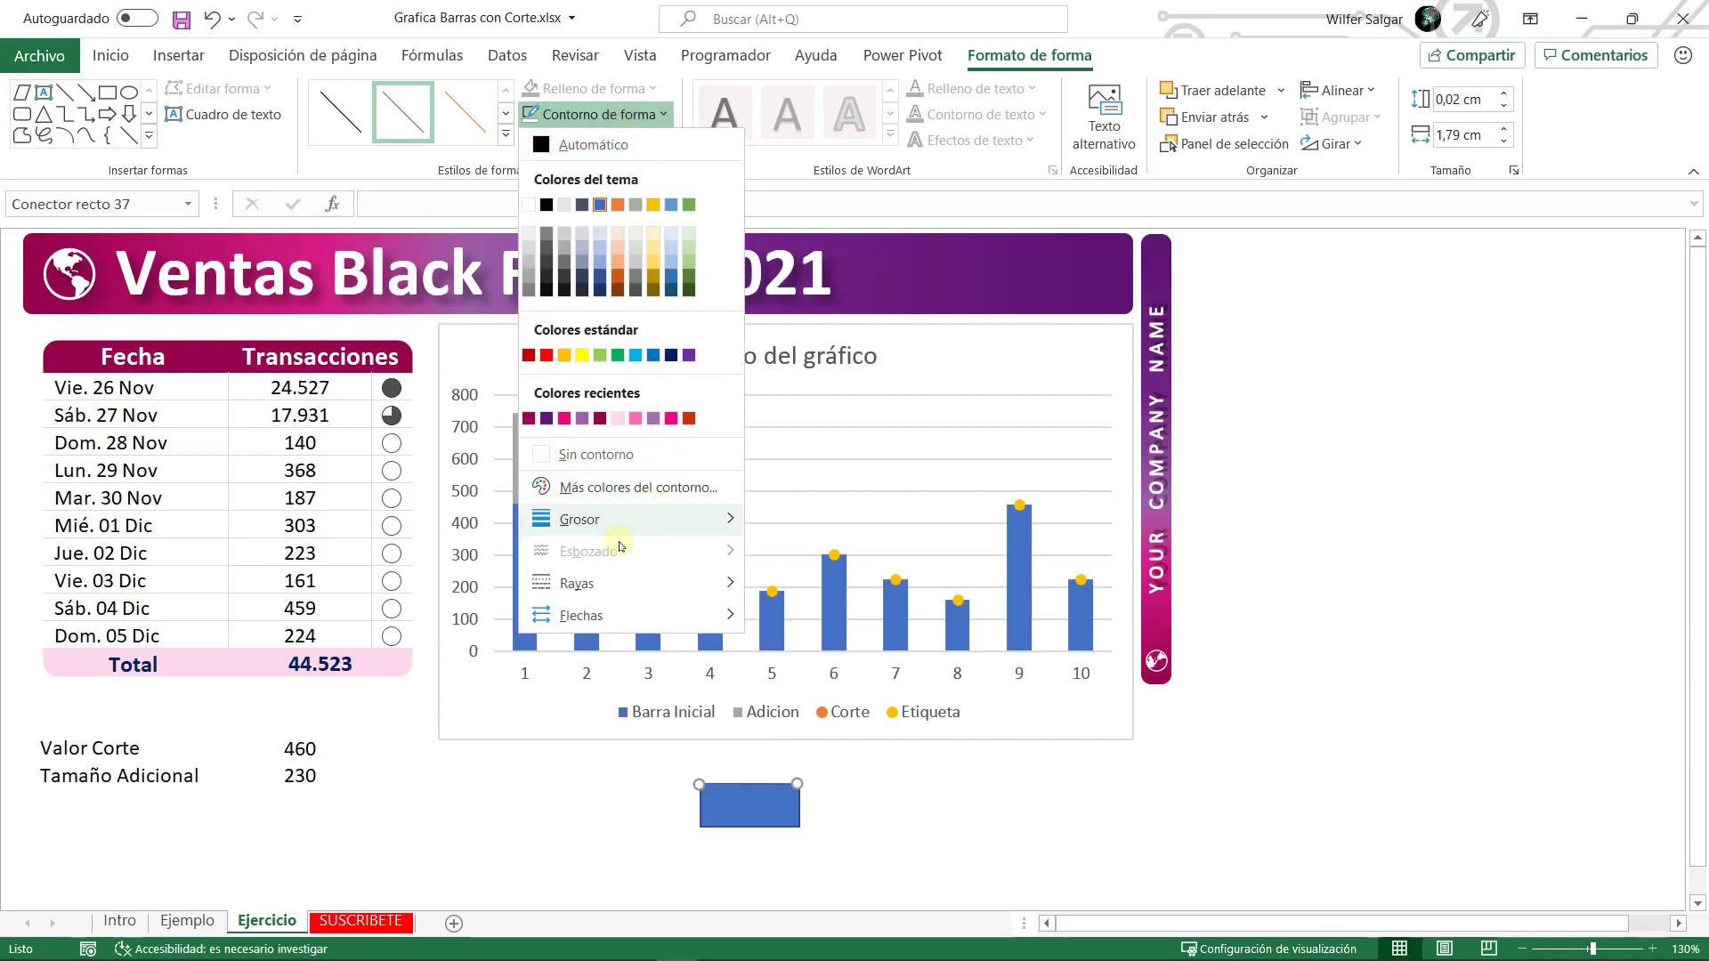
{"action": "mouse_move", "coordinate": [614, 518]}
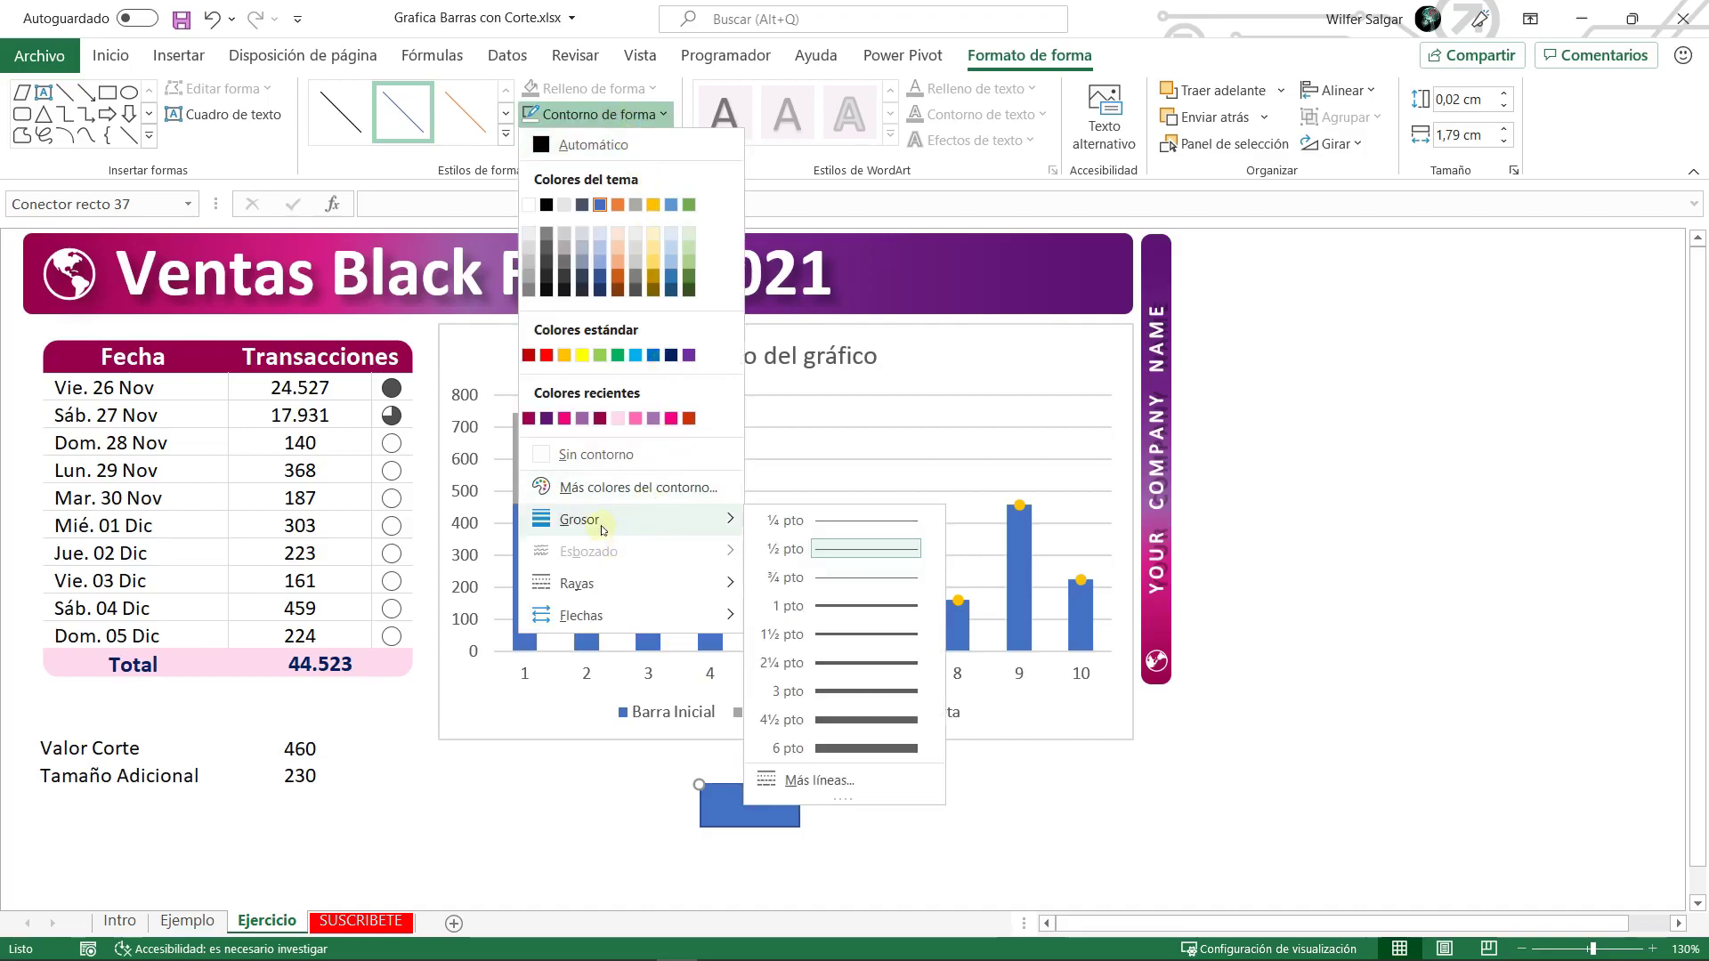
{"action": "left_click", "coordinate": [863, 689]}
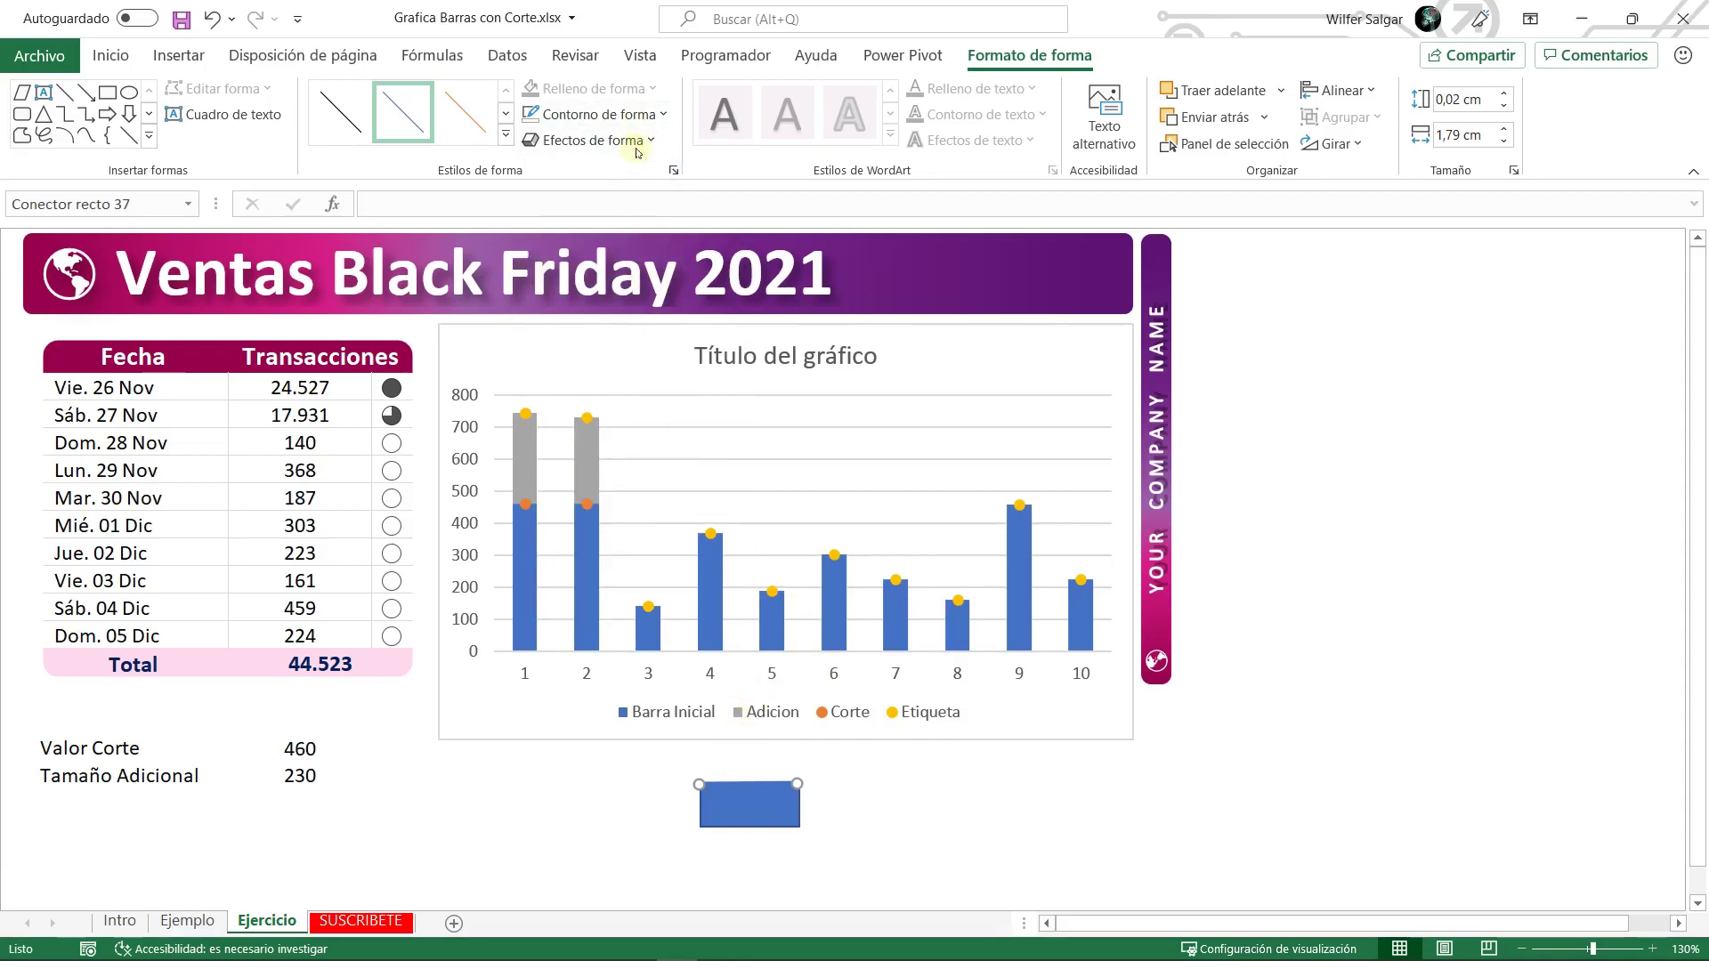
{"action": "left_click", "coordinate": [635, 115]}
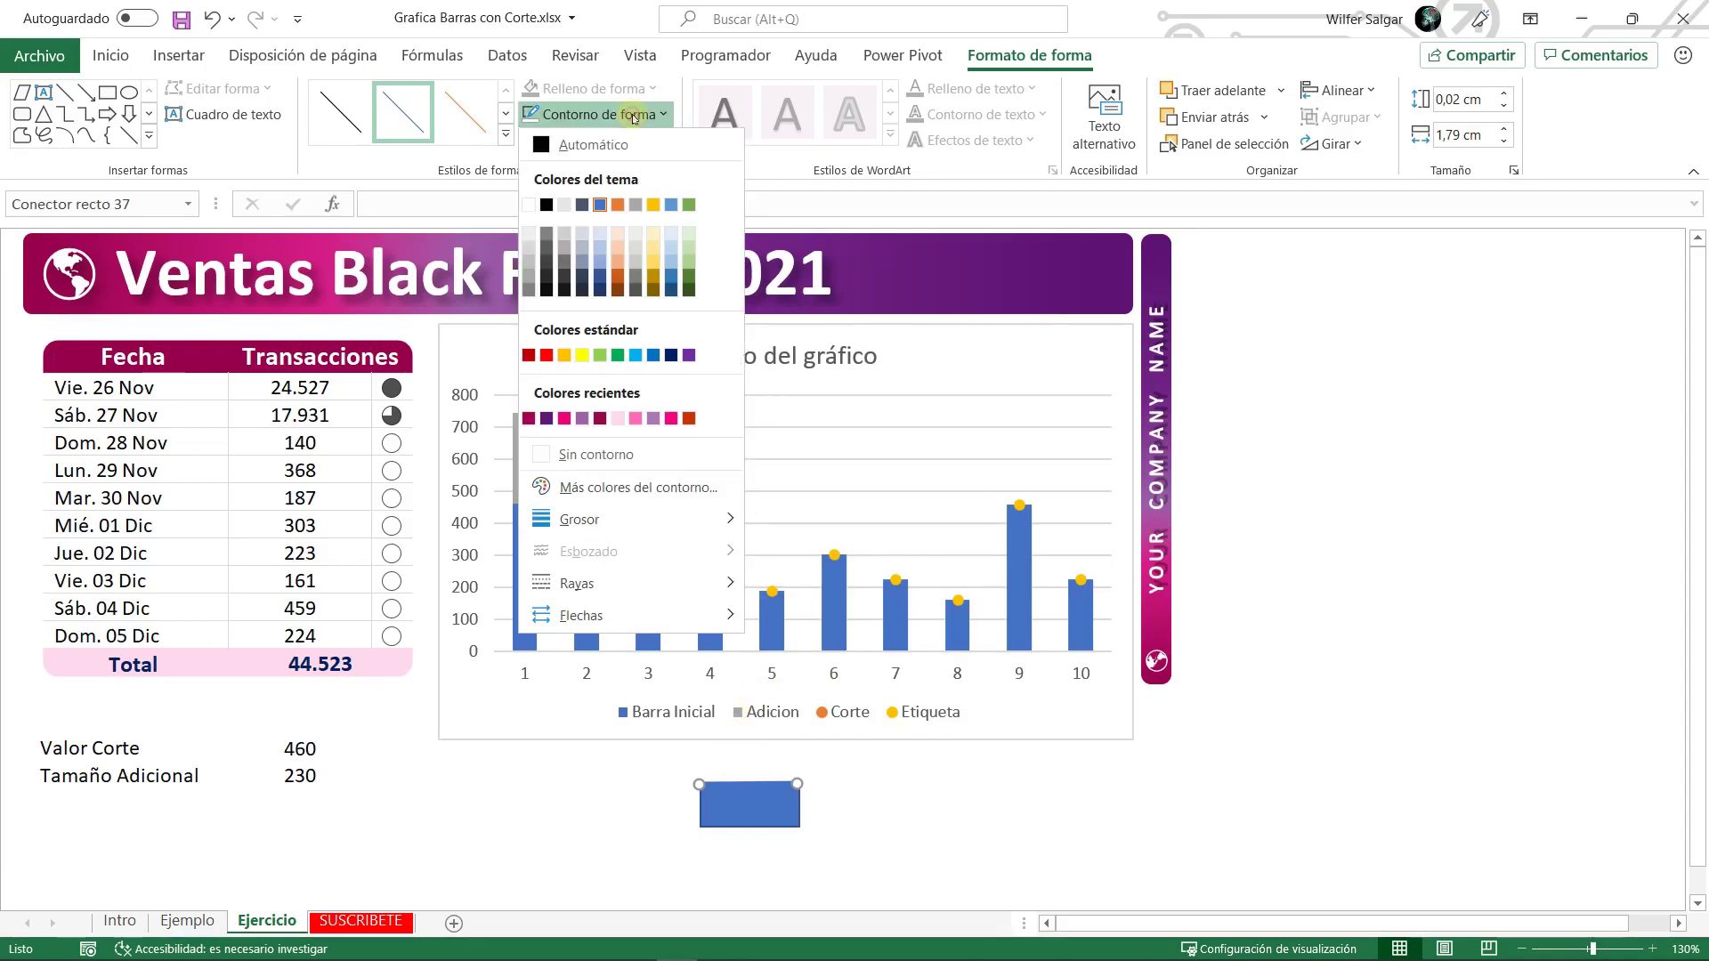
{"action": "left_click", "coordinate": [546, 419]}
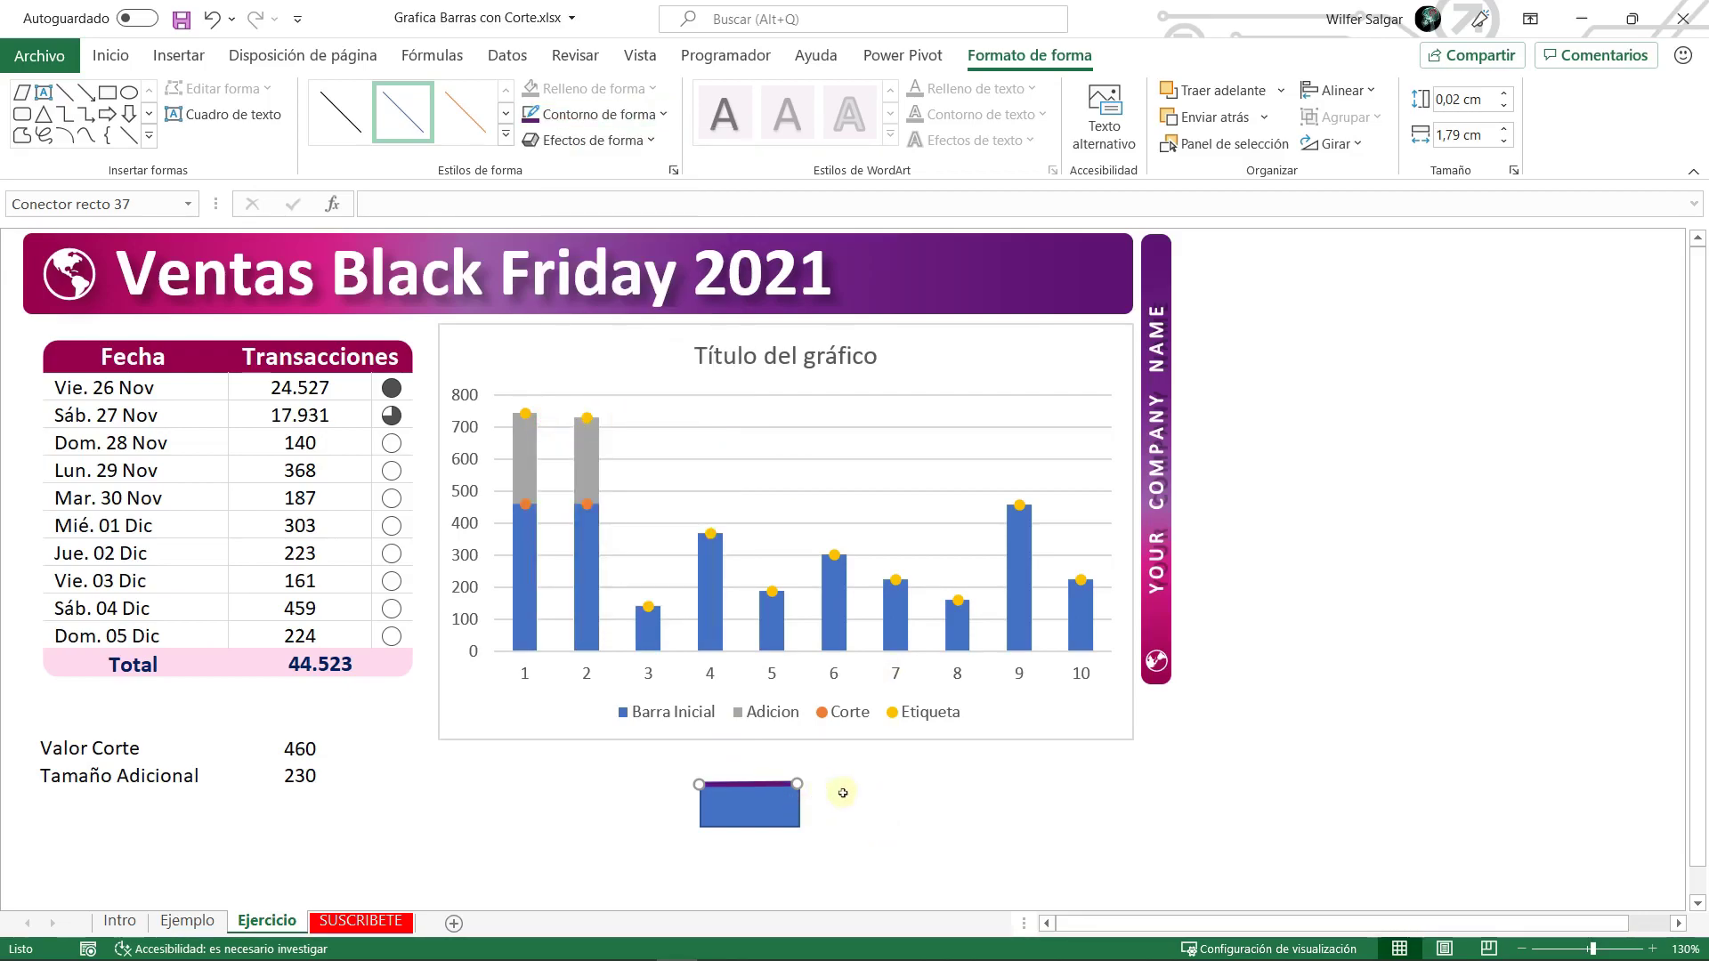
- Duplicate the purple line, place the copy along the rectangle's lower edge and color it dark magenta
{"action": "key", "text": "ctrl+d"}
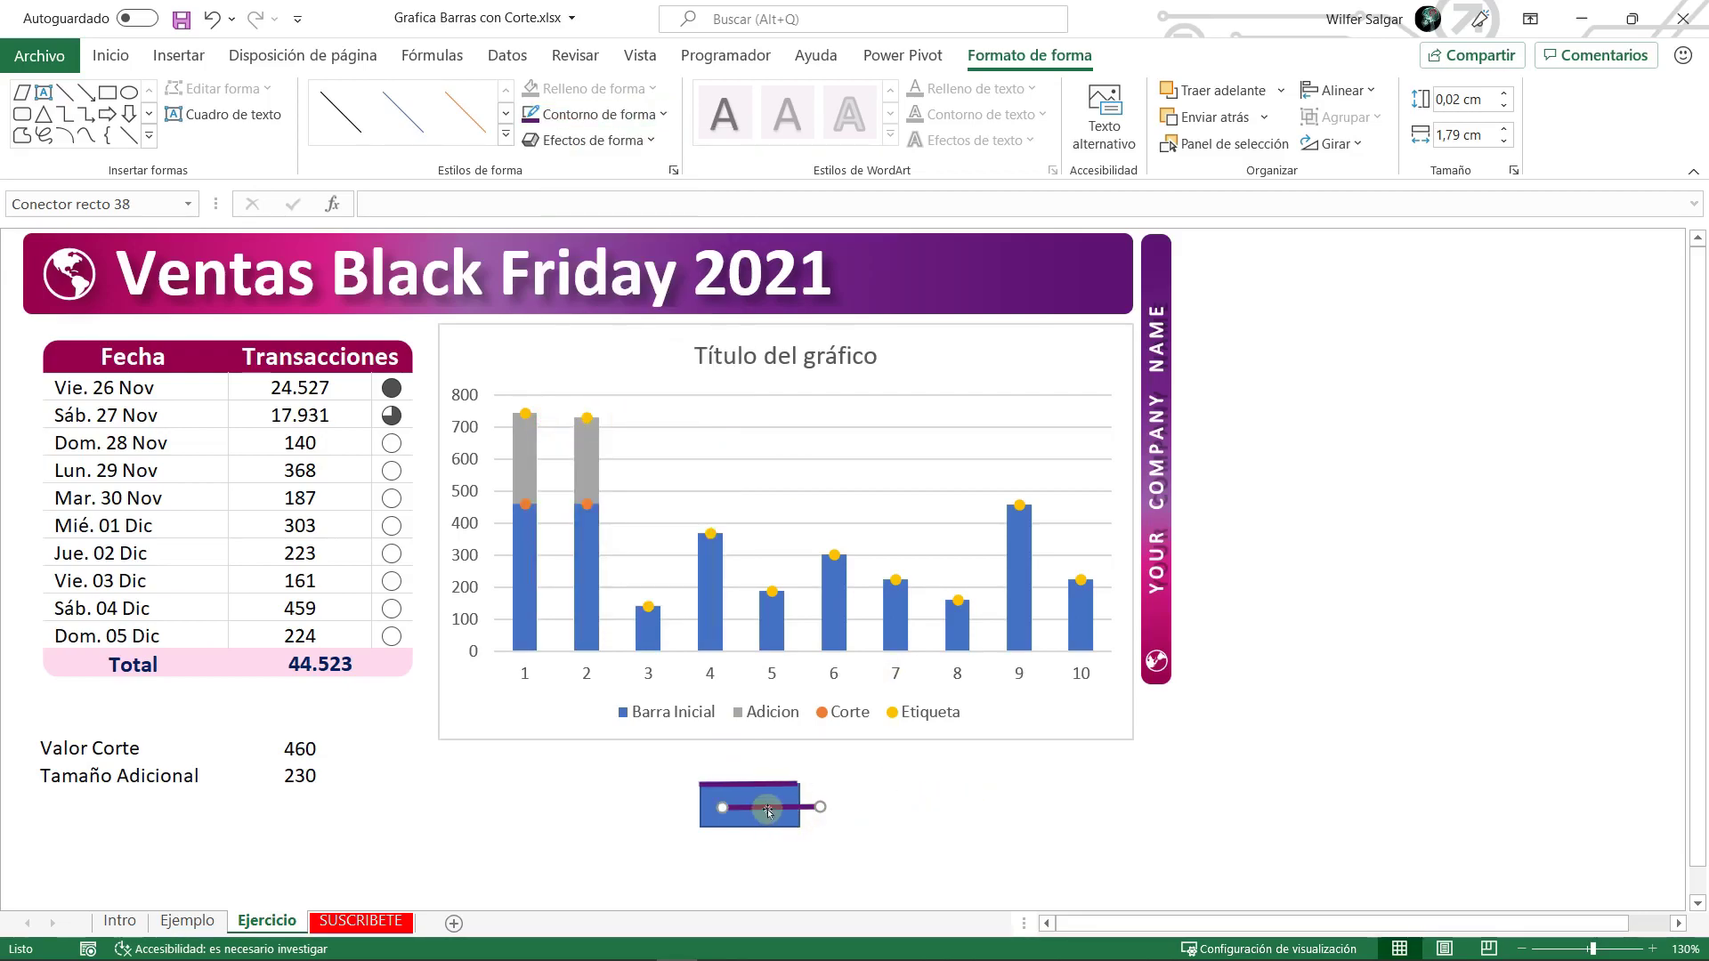
{"action": "left_click_drag", "start_coordinate": [769, 807], "coordinate": [745, 825]}
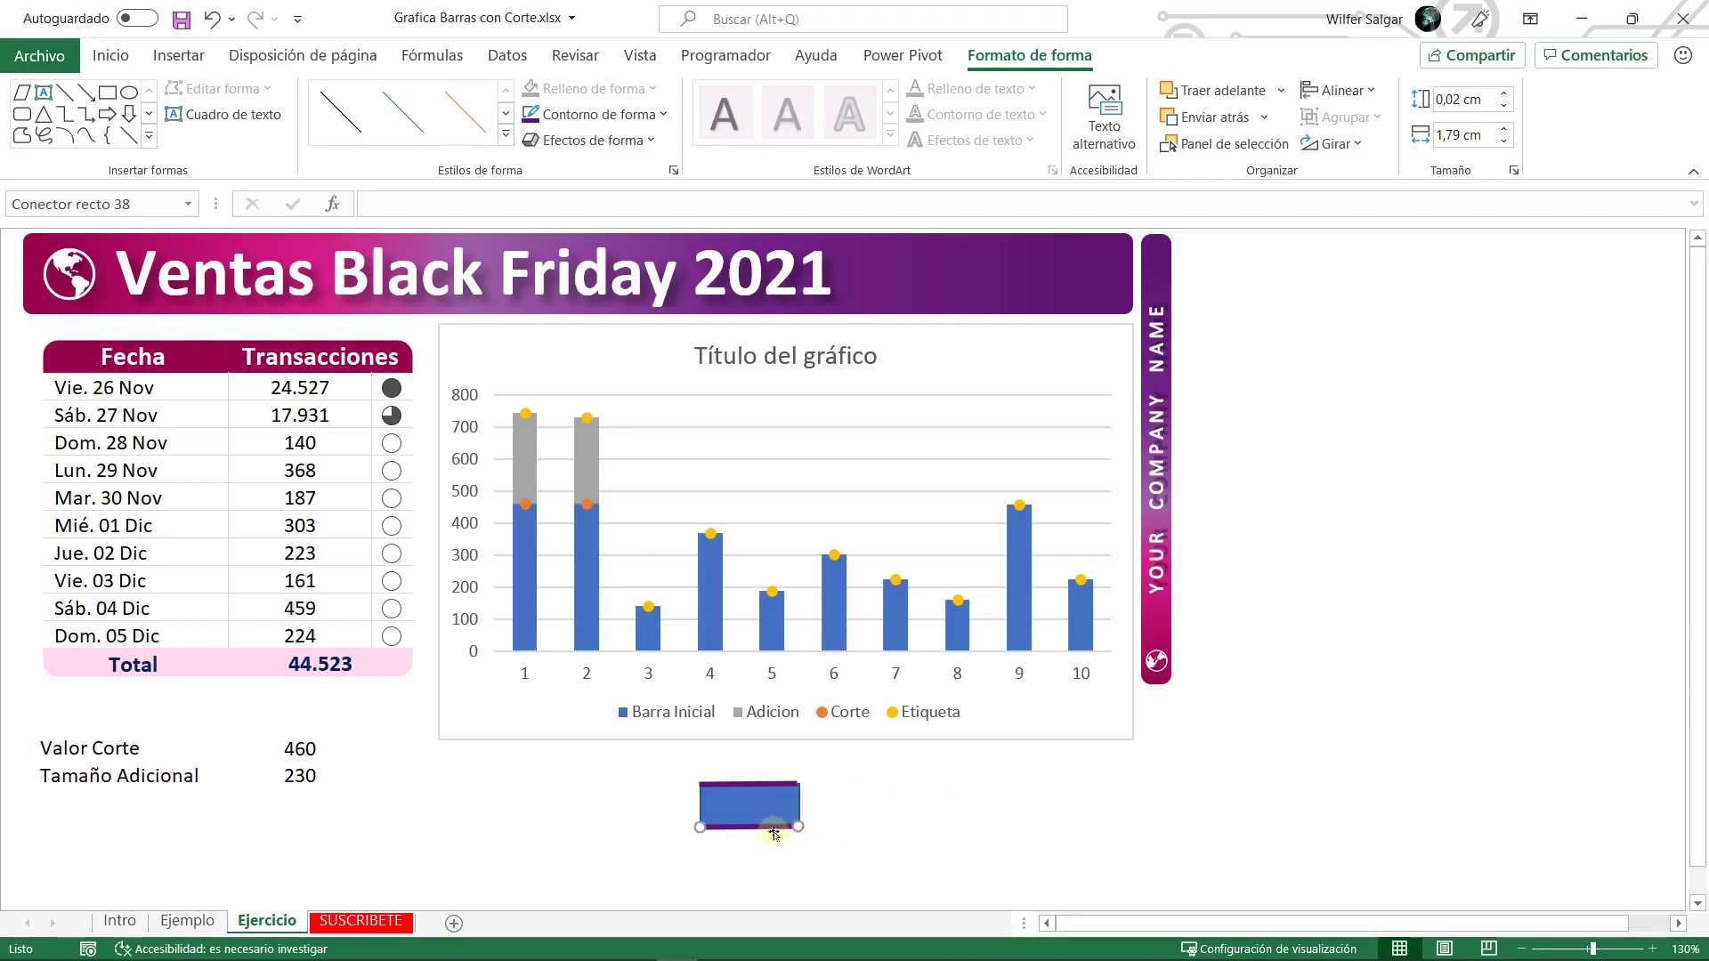
{"action": "left_click", "coordinate": [600, 120]}
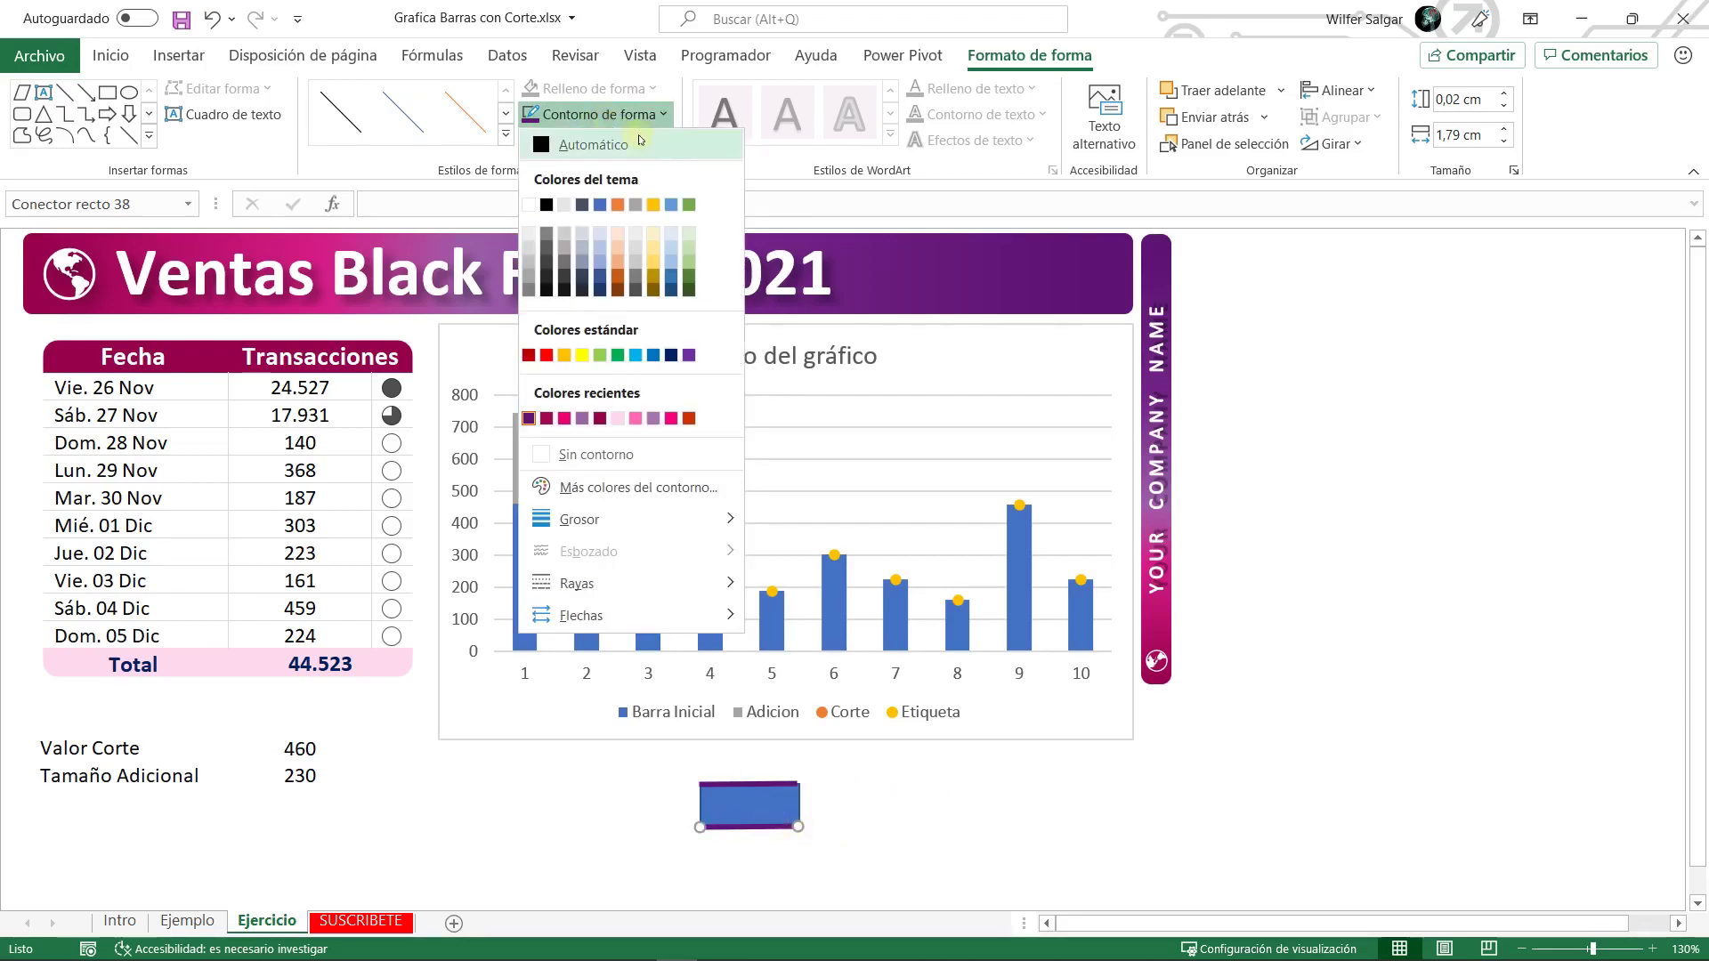
{"action": "left_click", "coordinate": [547, 419]}
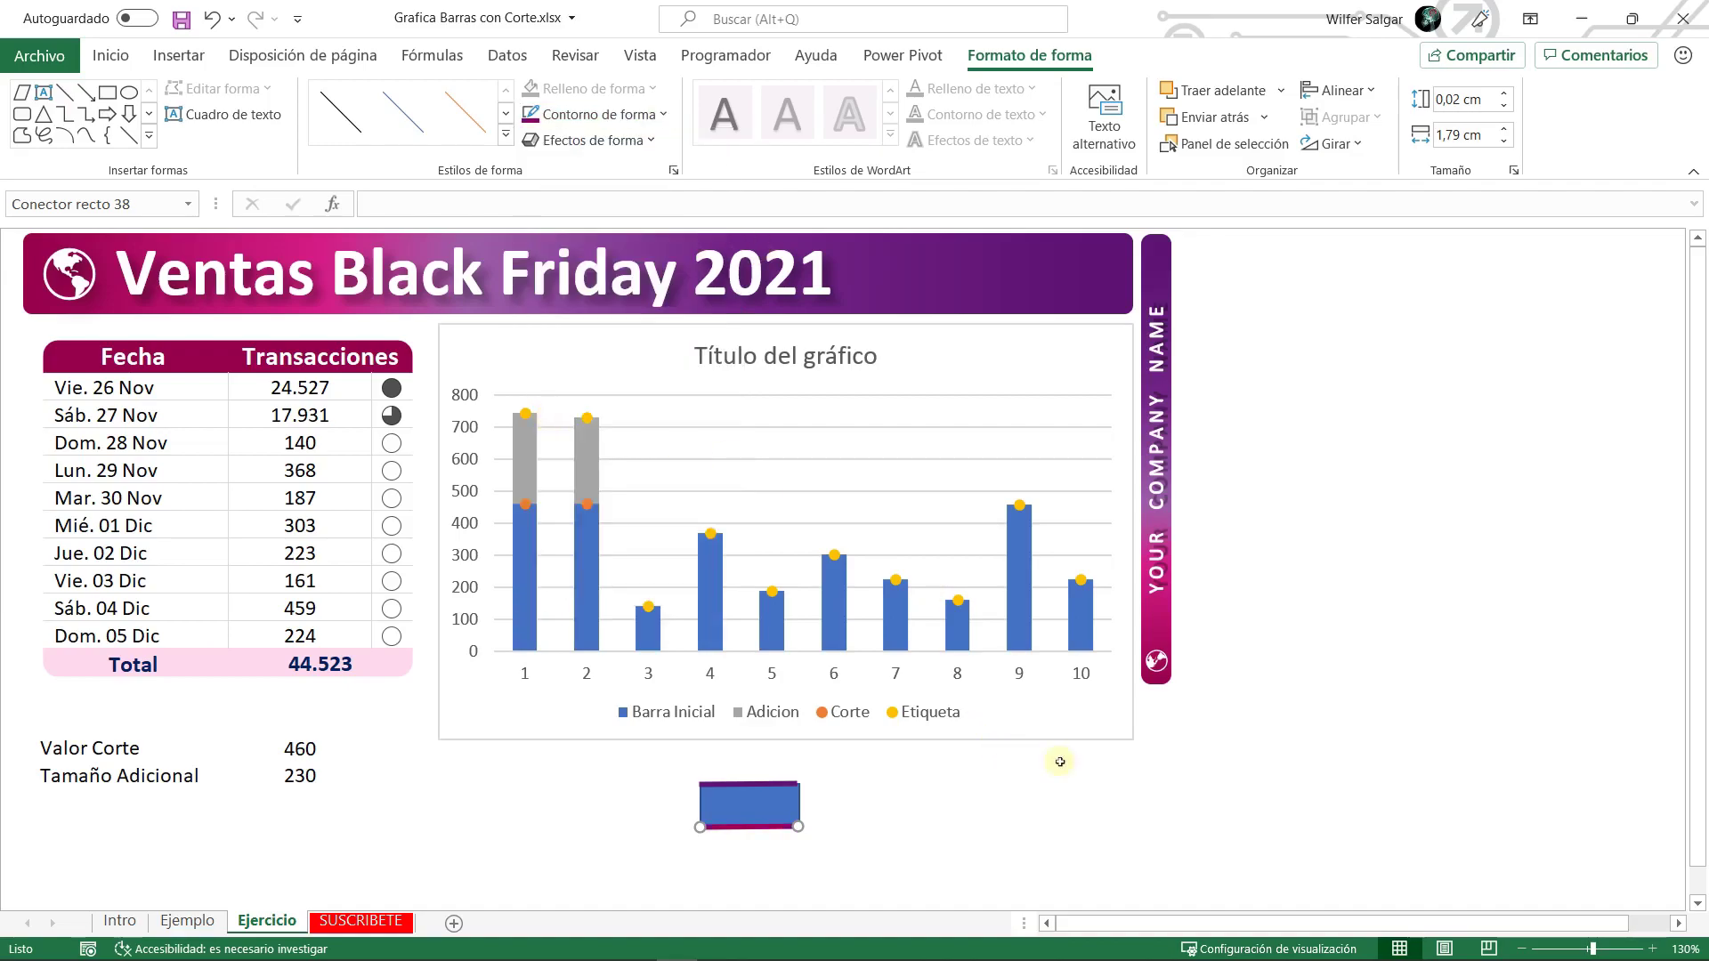
- Fill the rectangle between the two lines with white and remove its outline
{"action": "left_click", "coordinate": [767, 805]}
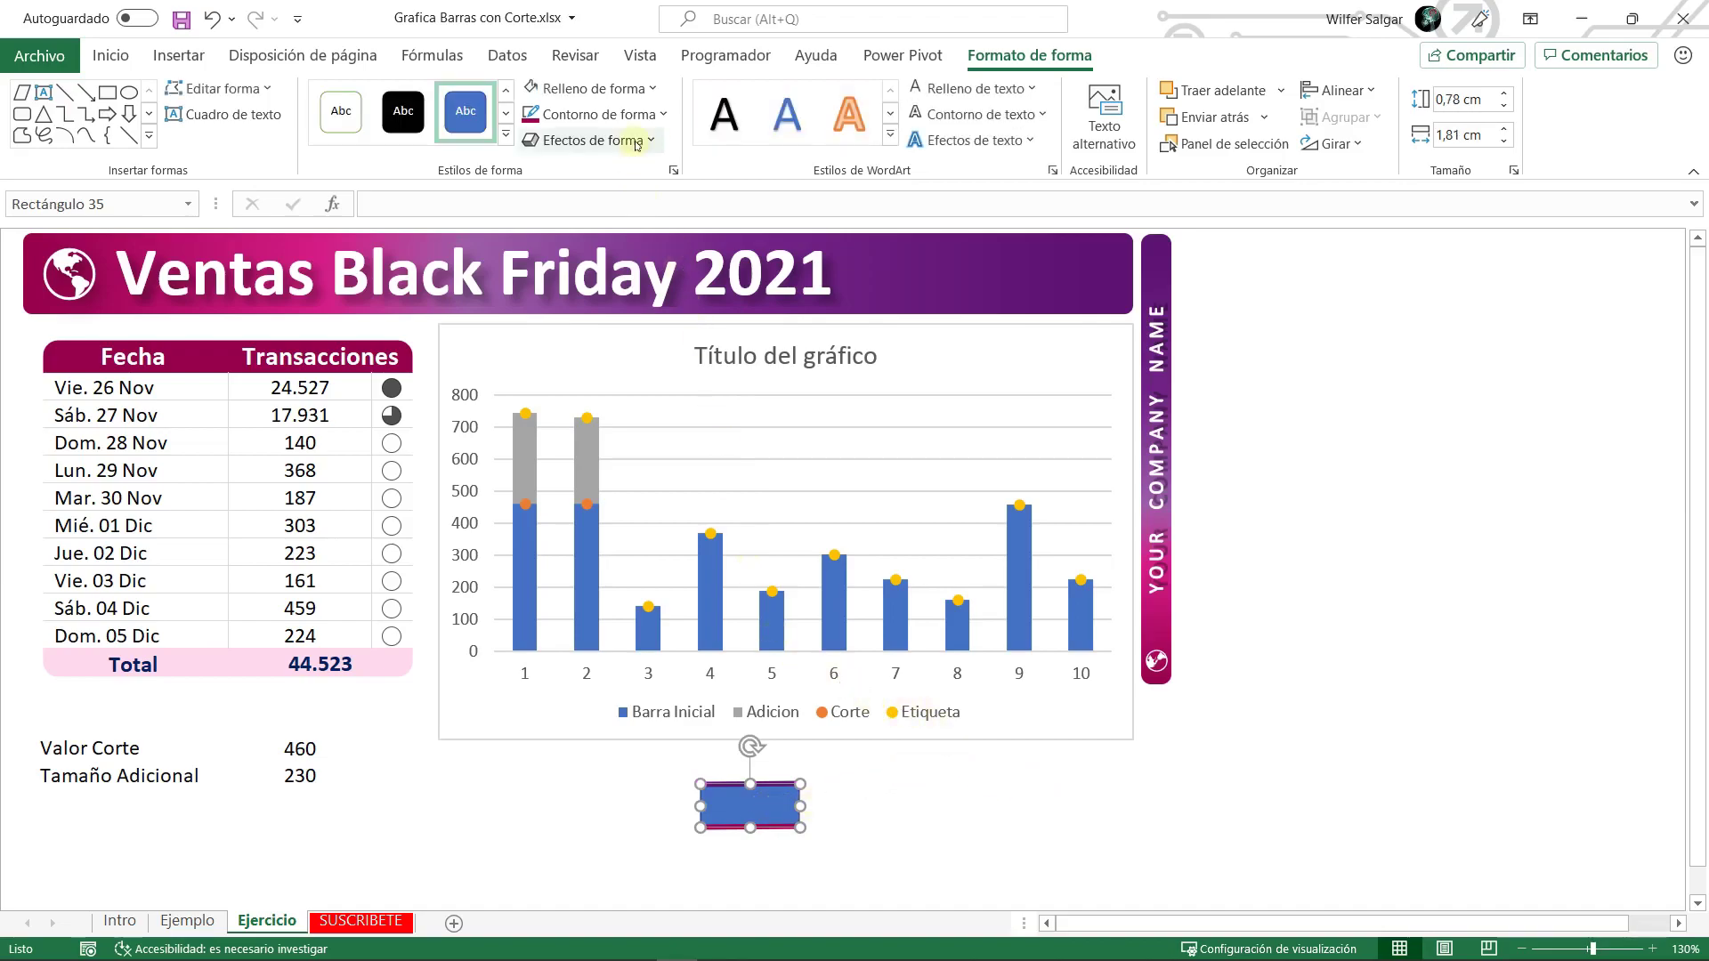
{"action": "left_click", "coordinate": [629, 94]}
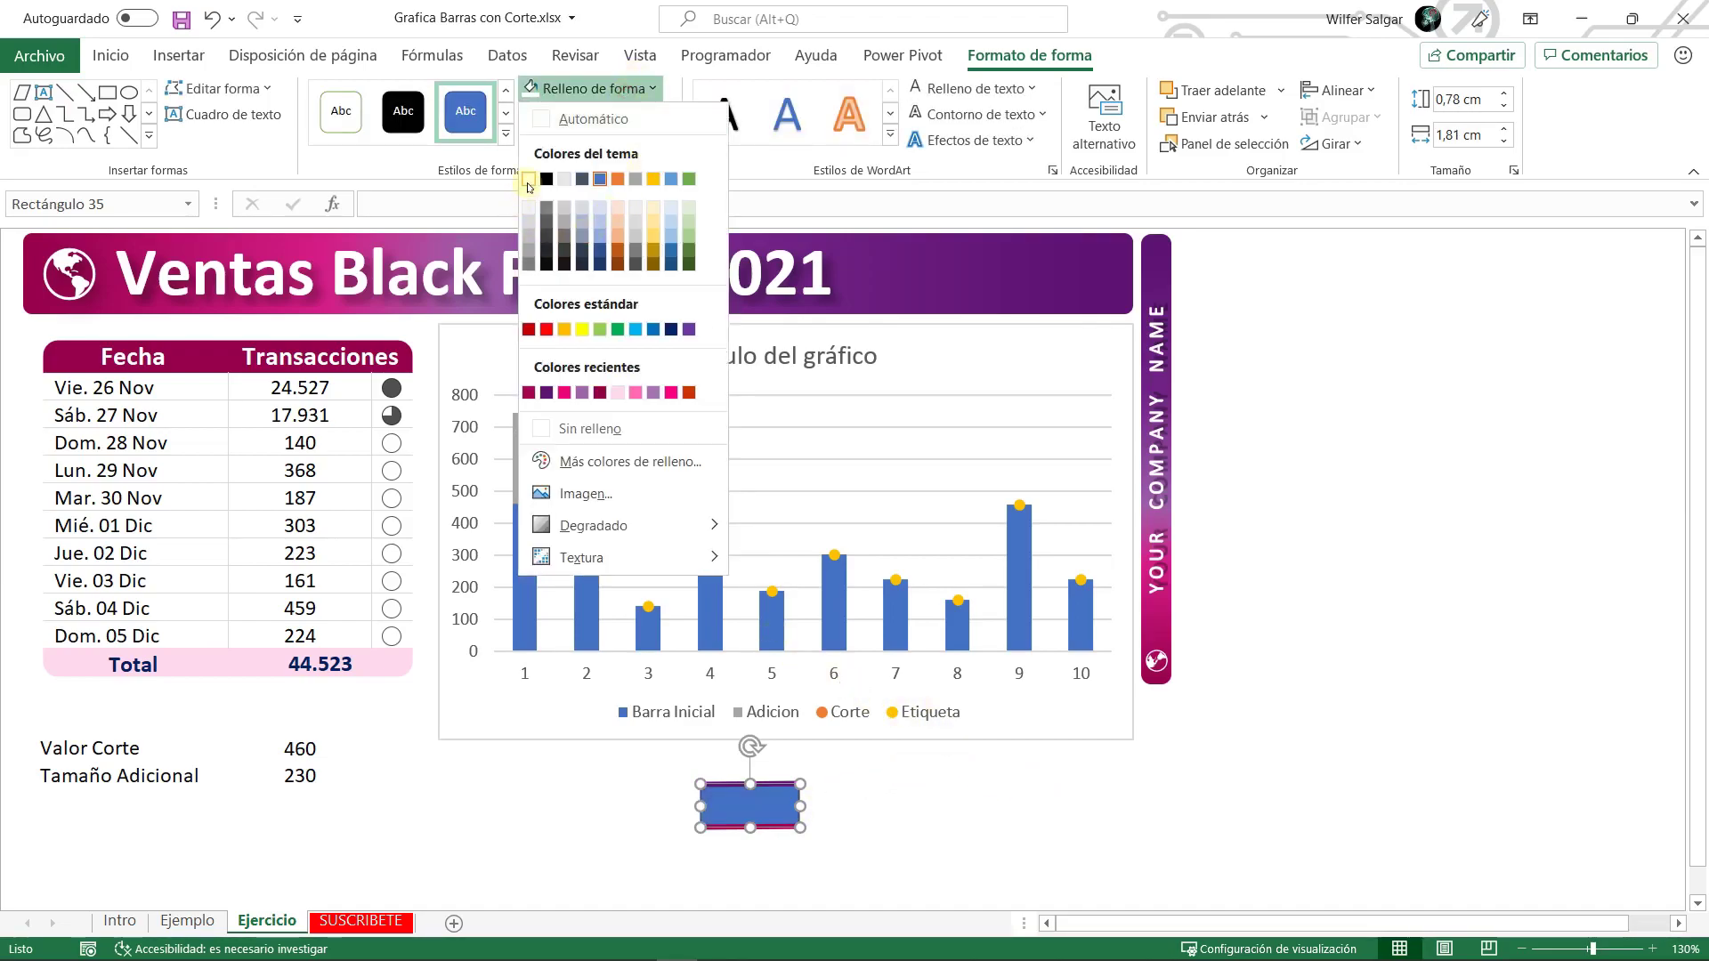
{"action": "left_click", "coordinate": [528, 183]}
{"action": "left_click", "coordinate": [570, 118]}
{"action": "left_click", "coordinate": [574, 453]}
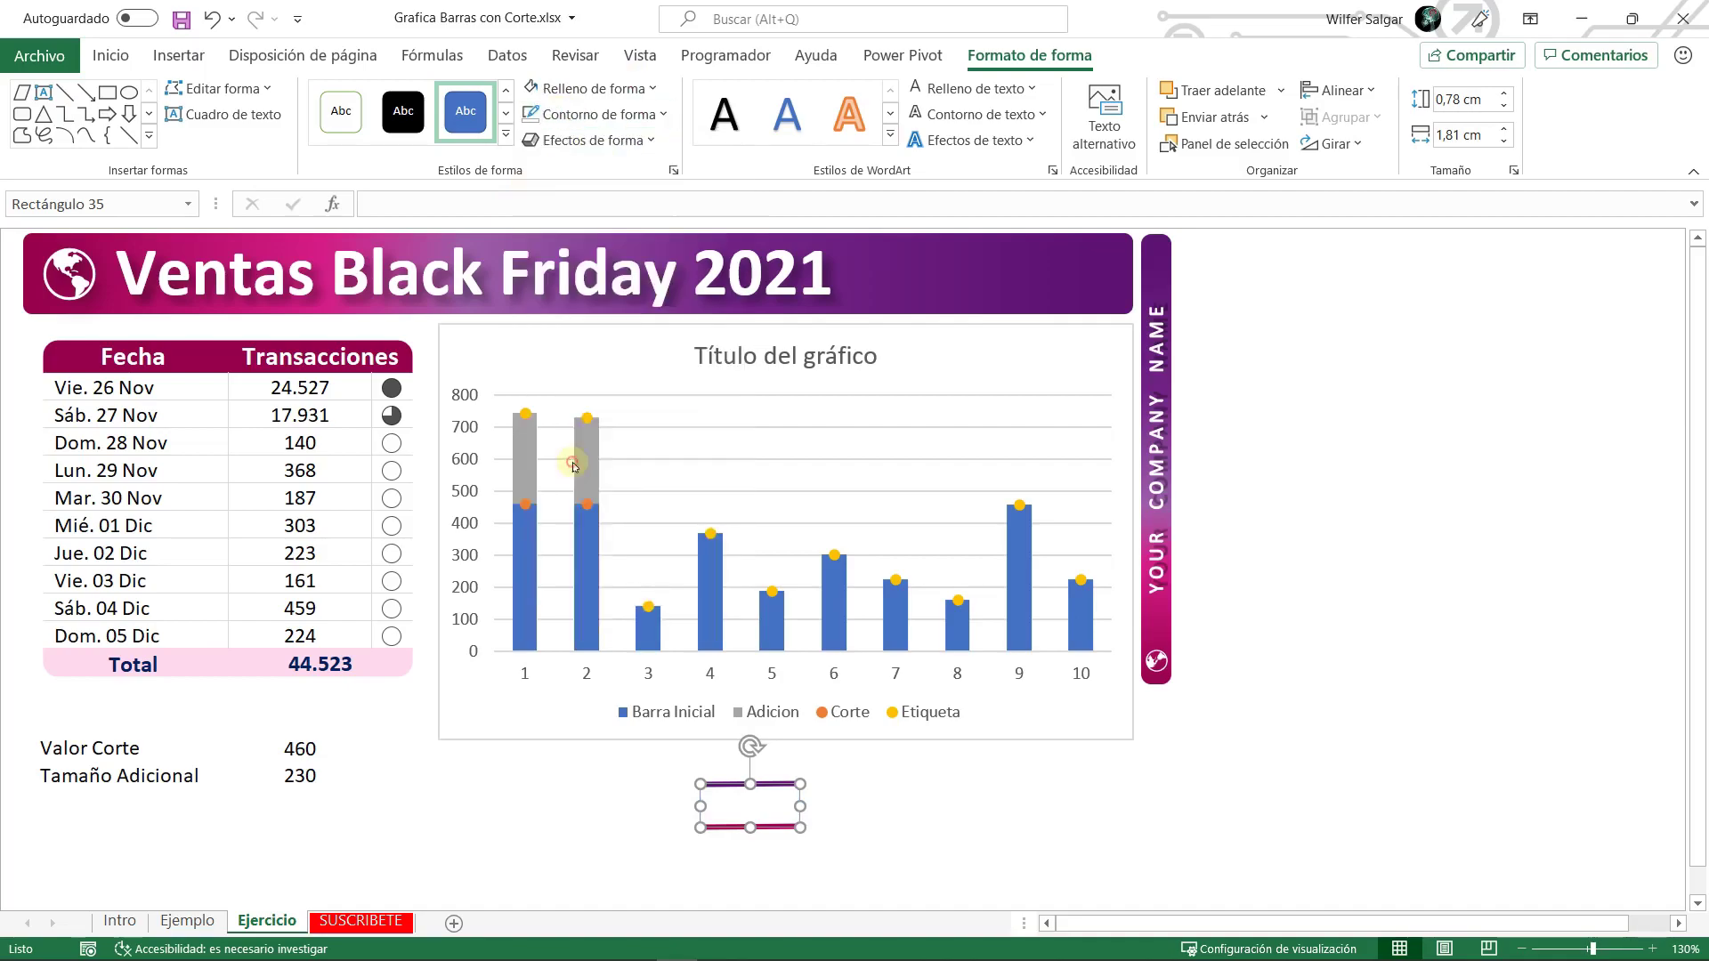
{"action": "left_click", "coordinate": [867, 828]}
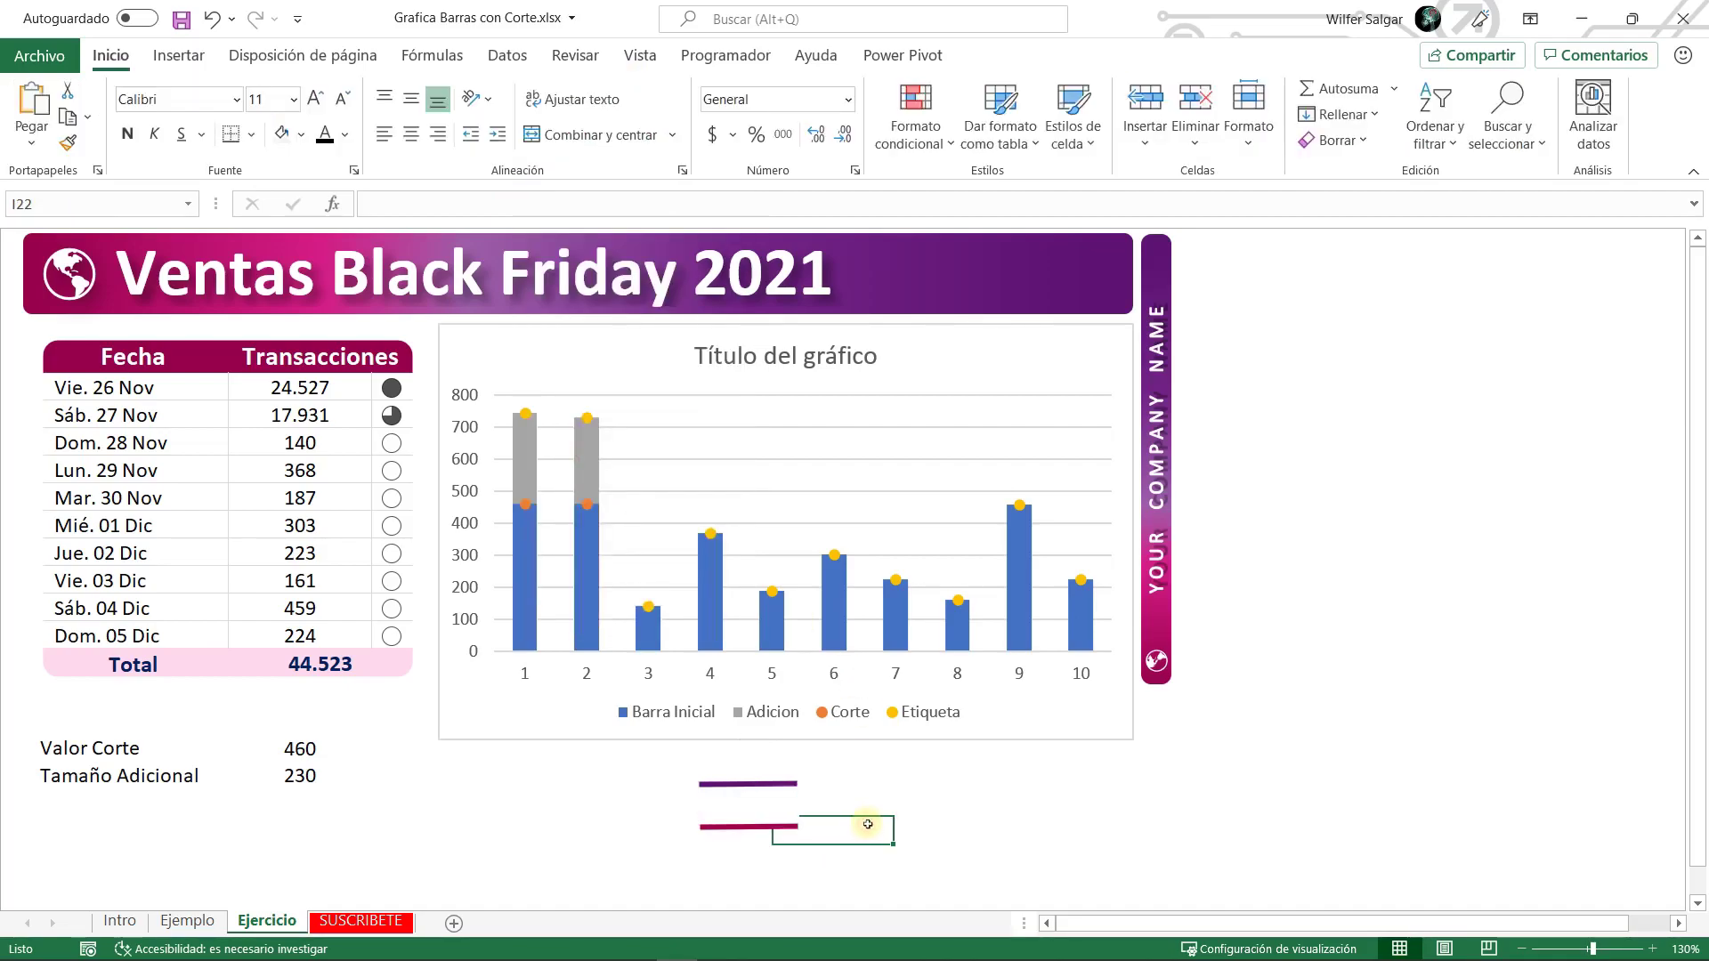
- Group the purple line, the magenta line and the white rectangle into a single object
{"action": "left_click", "coordinate": [773, 788]}
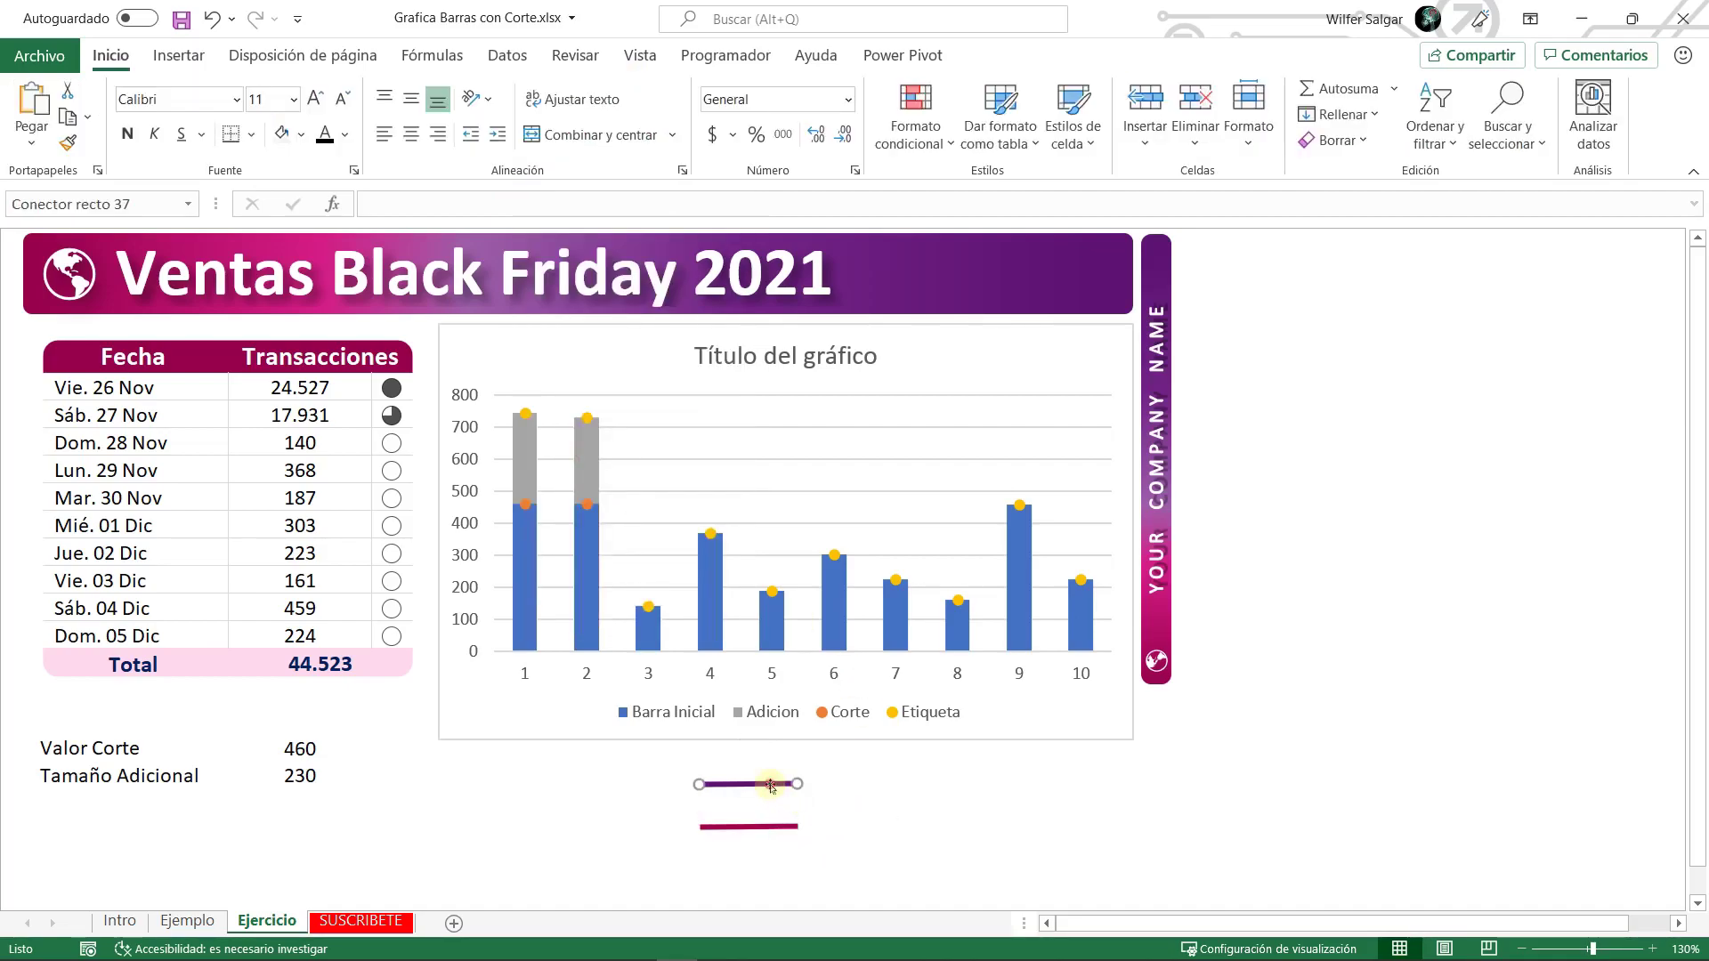
{"action": "left_click", "coordinate": [774, 829]}
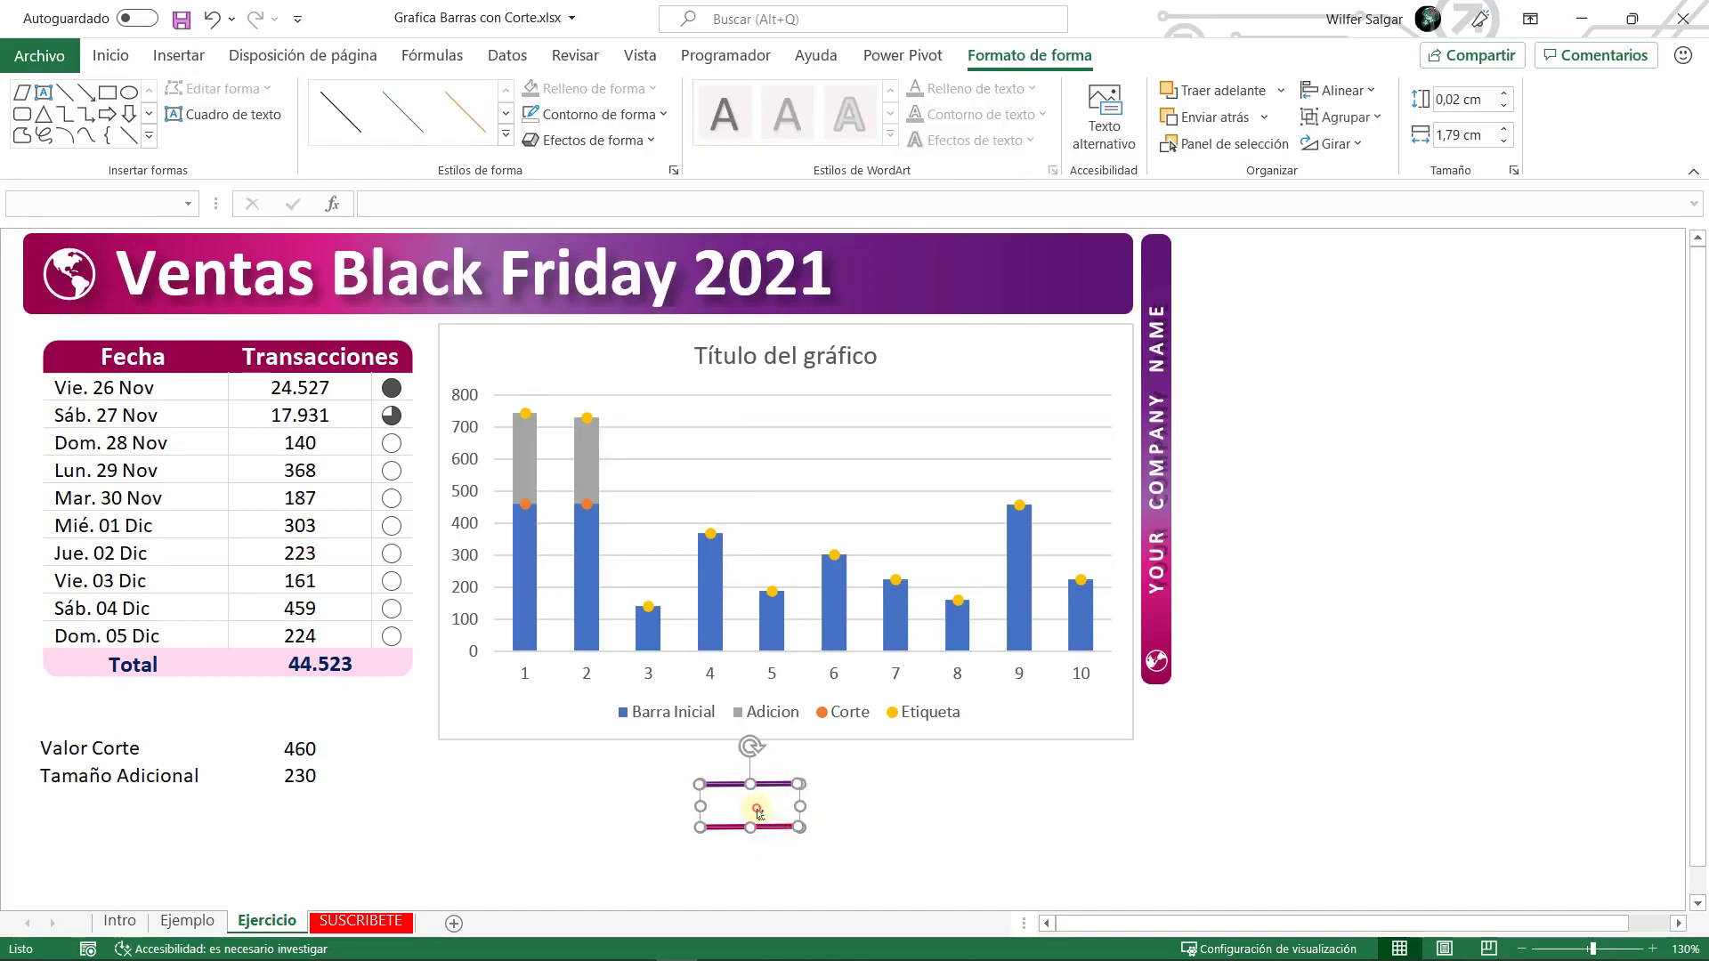
{"action": "right_click", "coordinate": [758, 810]}
{"action": "mouse_move", "coordinate": [852, 523]}
{"action": "left_click", "coordinate": [1022, 525]}
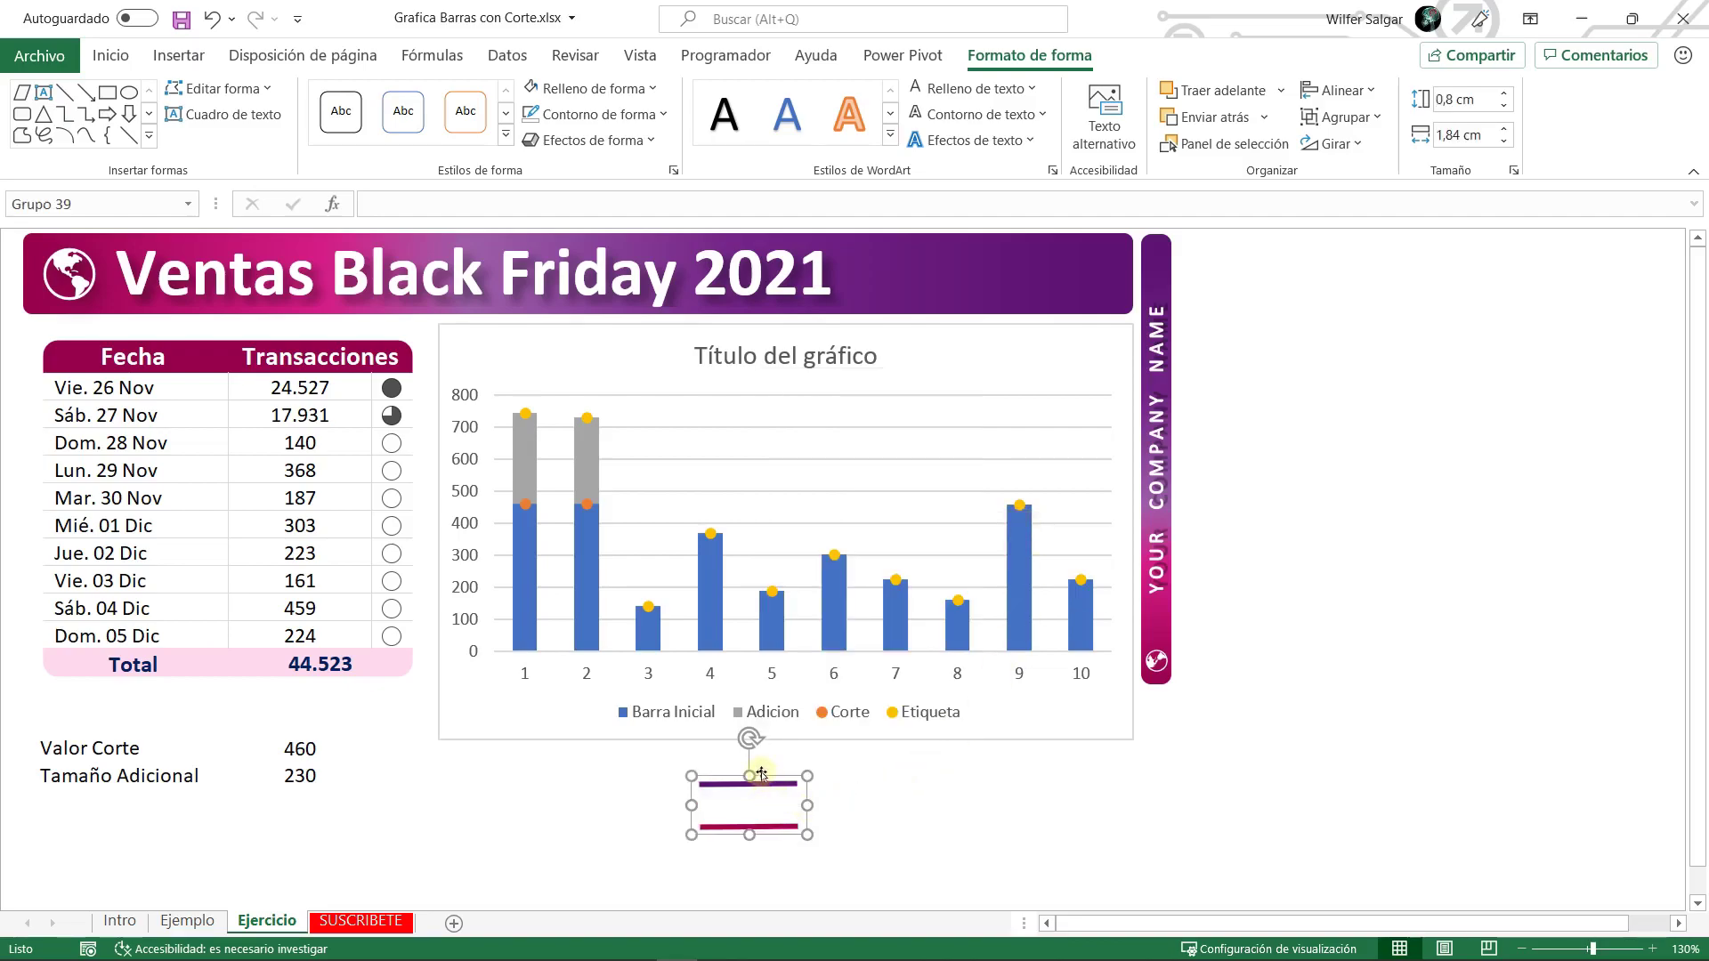
- Shrink the cut mark group to about 1,2 cm wide and 0,3 cm high, and tilt it counterclockwise so its lines rise diagonally
{"action": "left_click_drag", "start_coordinate": [750, 776], "coordinate": [765, 823]}
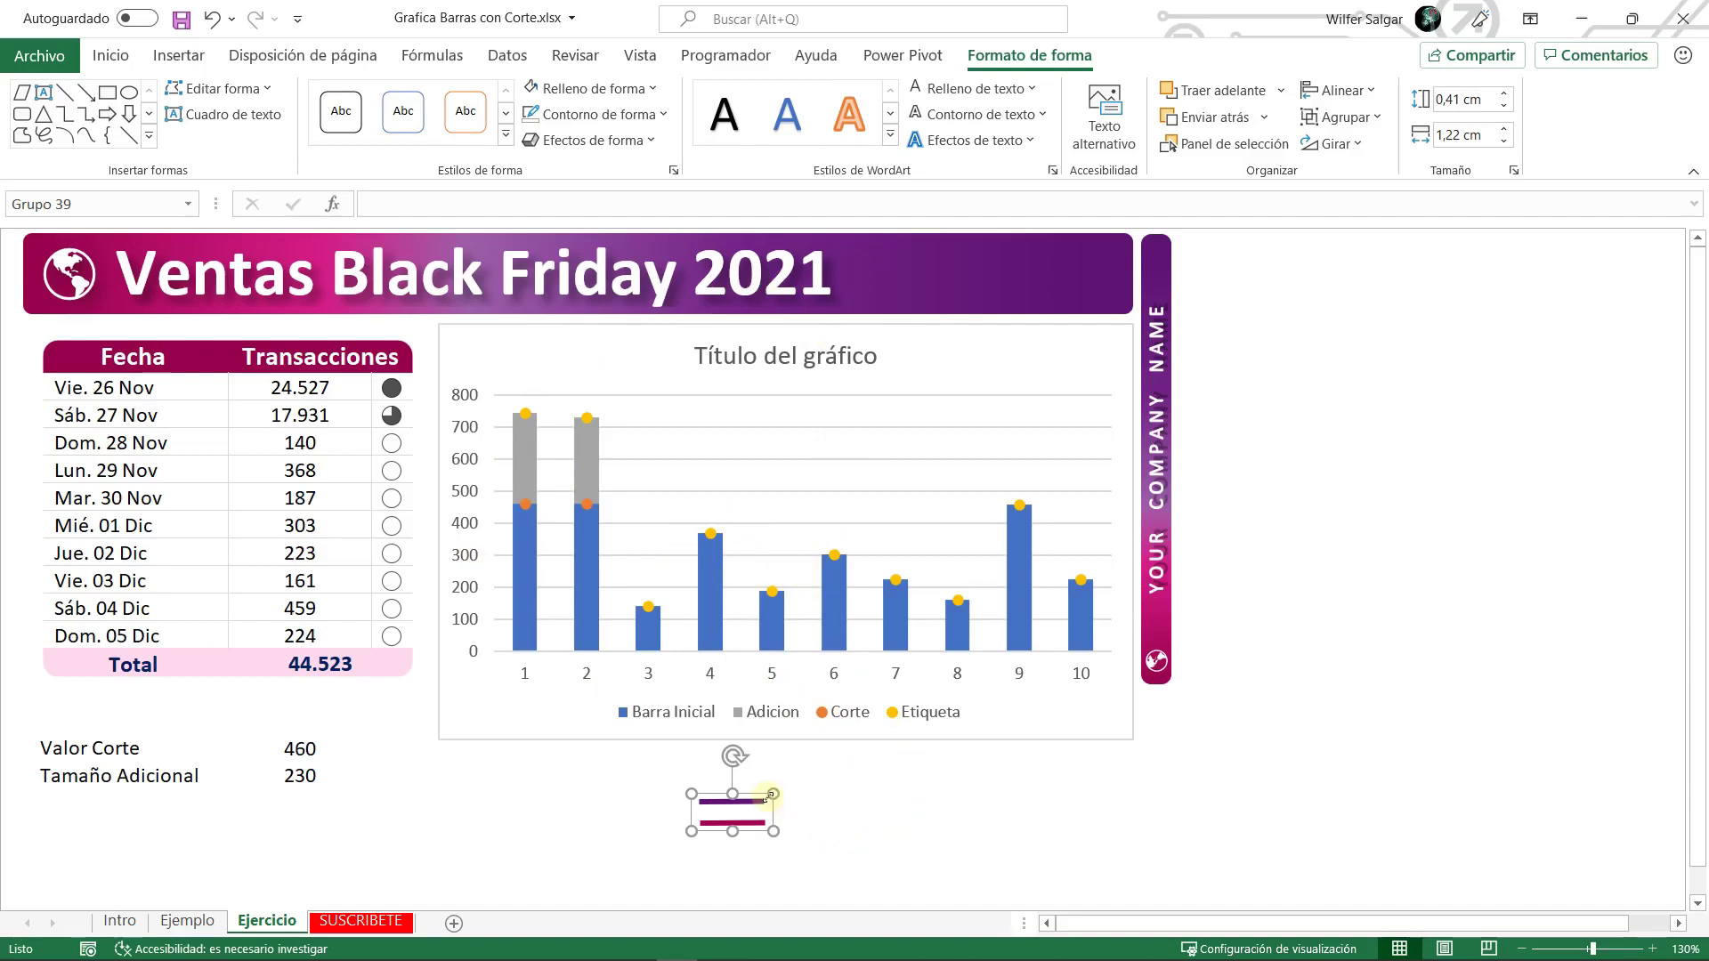
{"action": "left_click_drag", "start_coordinate": [732, 757], "coordinate": [757, 795]}
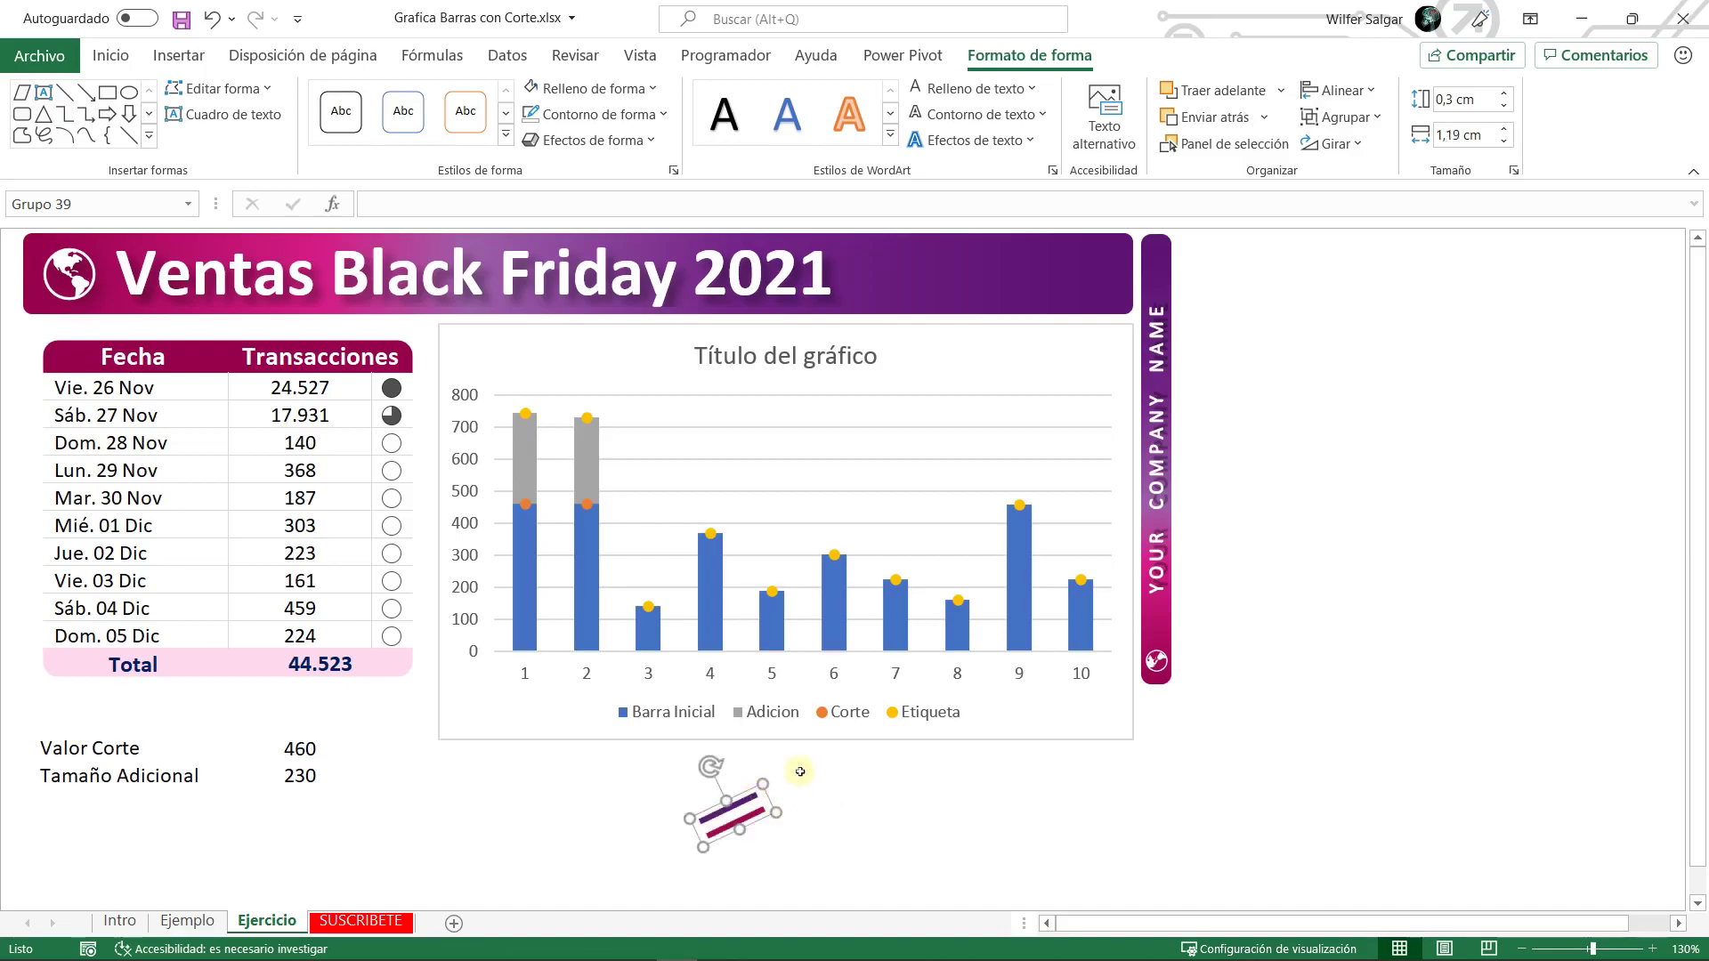
- Paste the tilted cut mark as the marker of the Corte series, and move the original group below the Tamaño Adicional label
{"action": "left_click", "coordinate": [528, 508]}
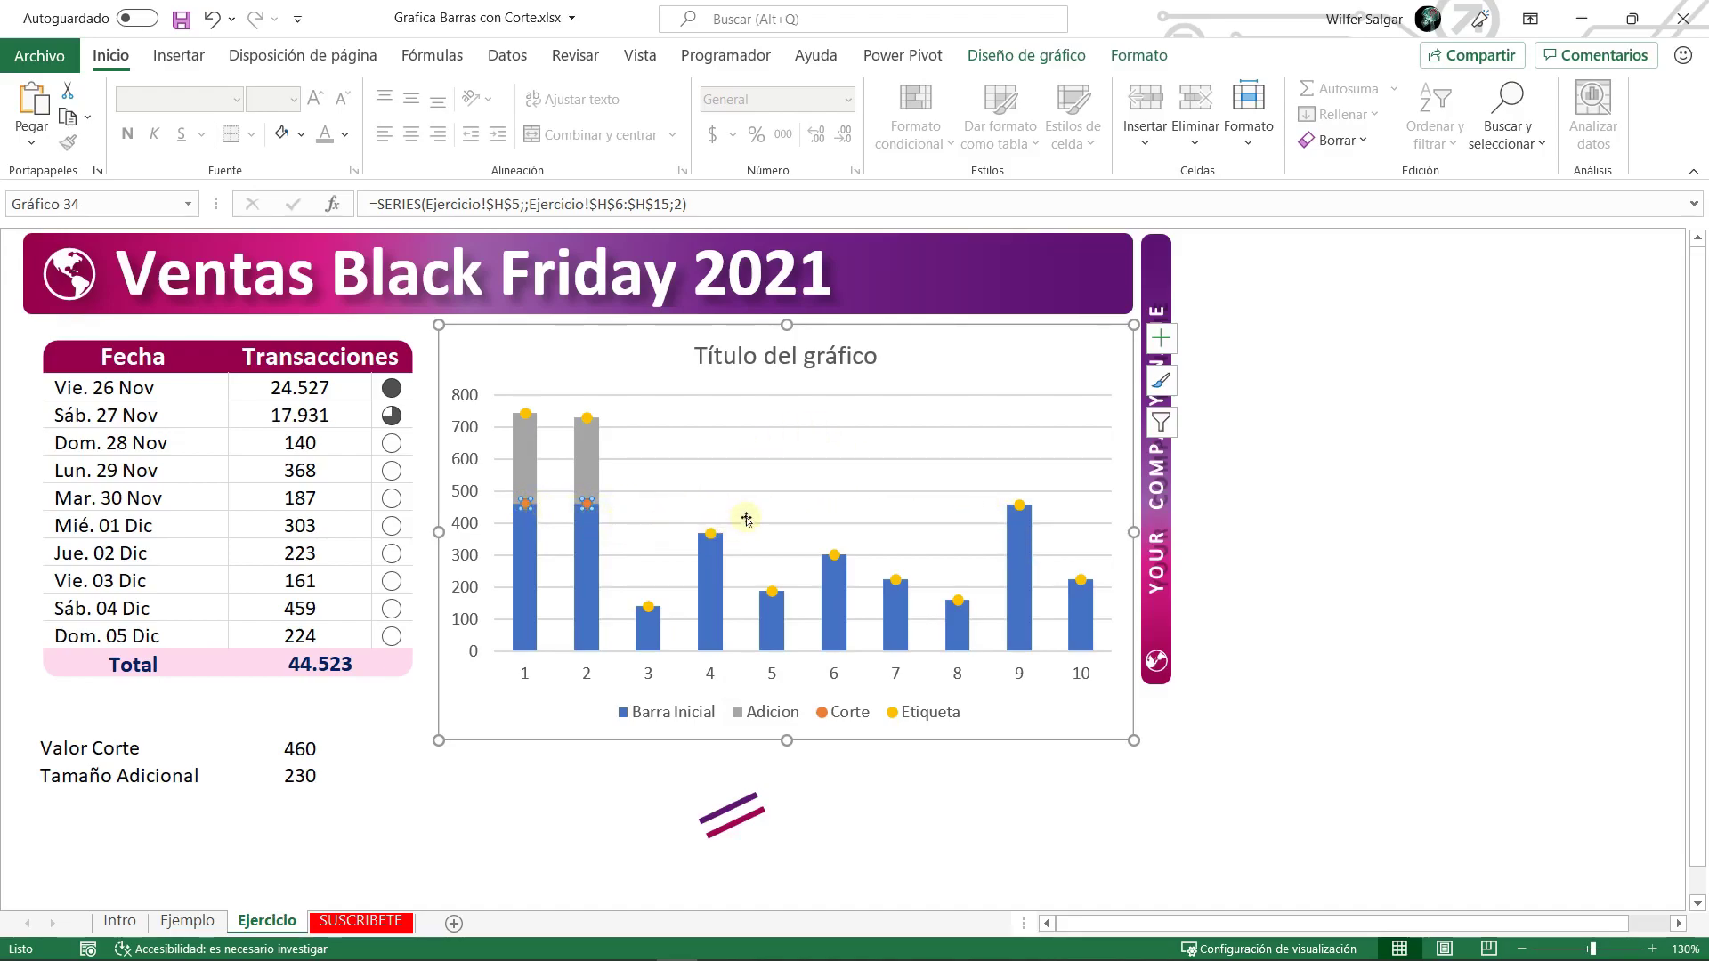
{"action": "key", "text": "ctrl+v"}
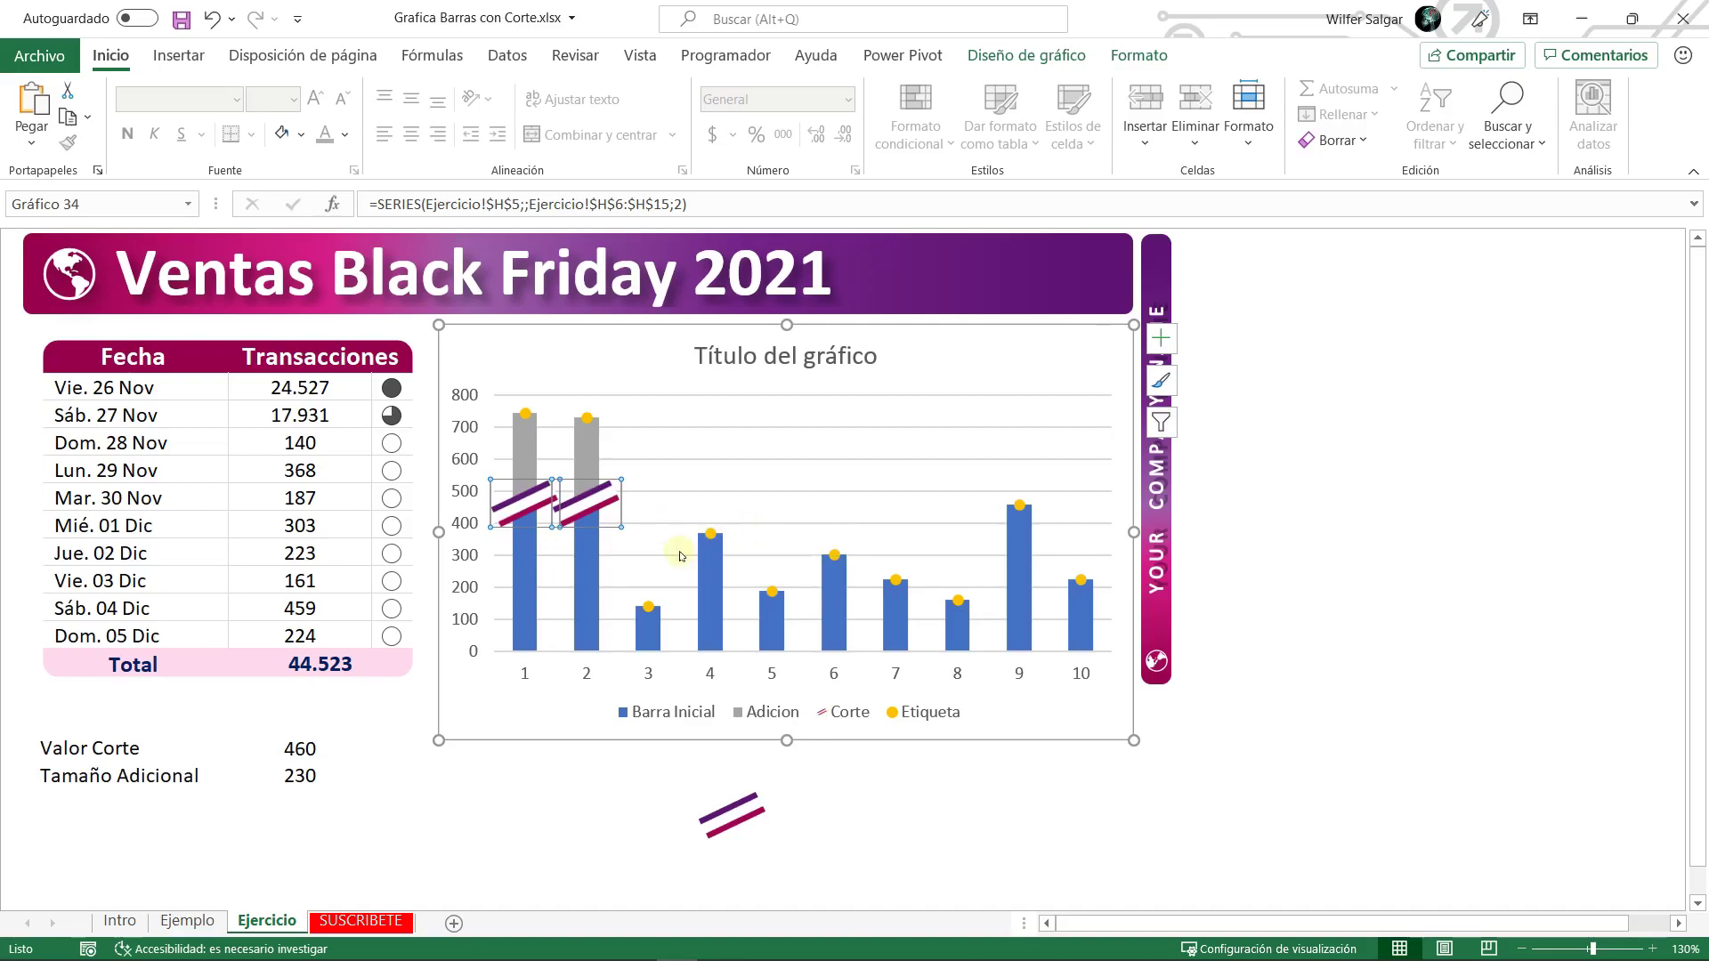
{"action": "left_click", "coordinate": [709, 827]}
{"action": "left_click_drag", "start_coordinate": [722, 827], "coordinate": [108, 825]}
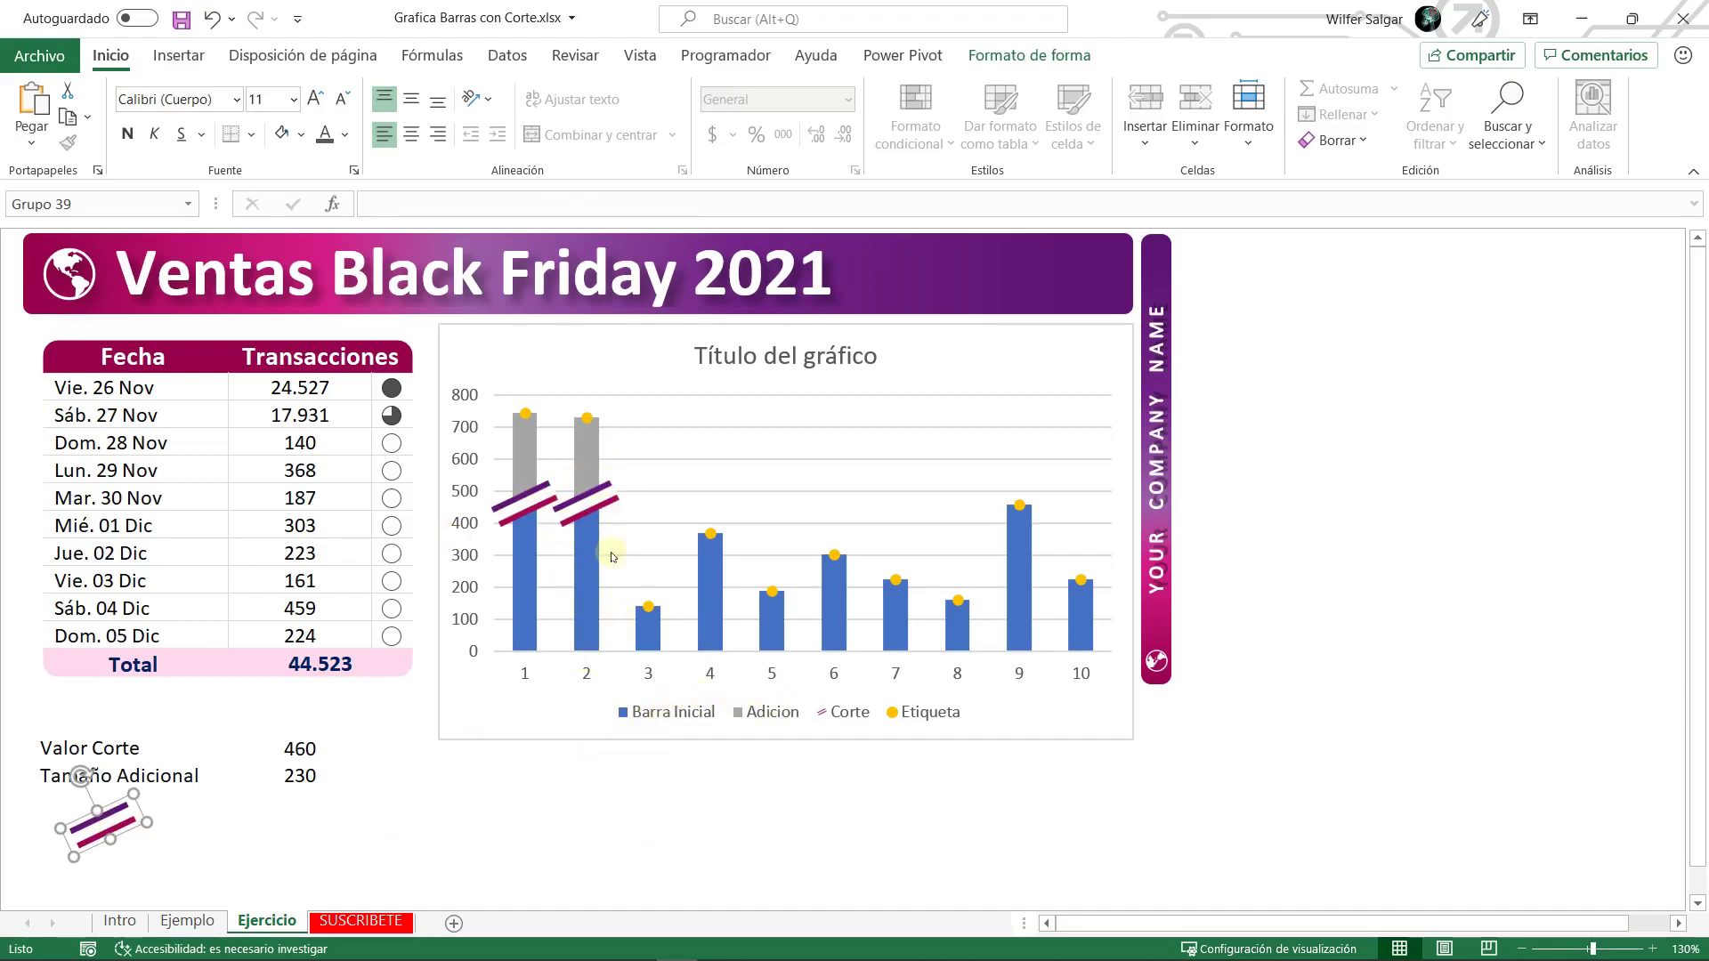
- Test the cut mark by setting the Jue. 02 Dic transactions to 750, and undo the change
{"action": "left_click", "coordinate": [303, 549]}
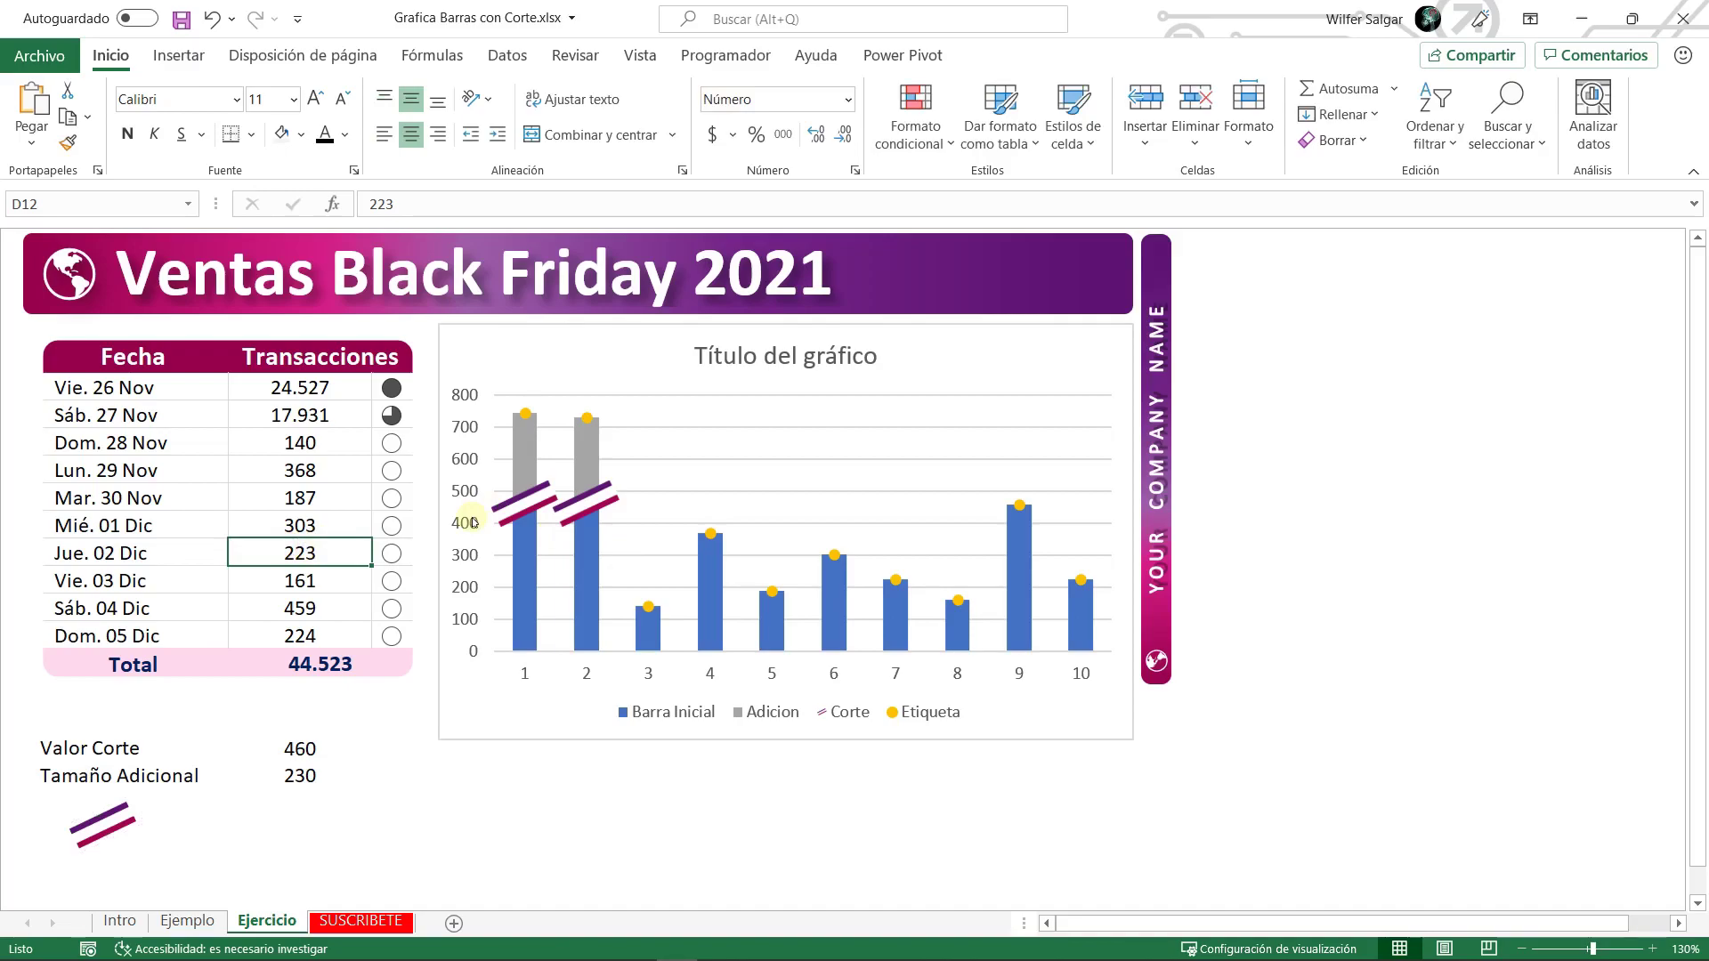
{"action": "type", "text": "8"}
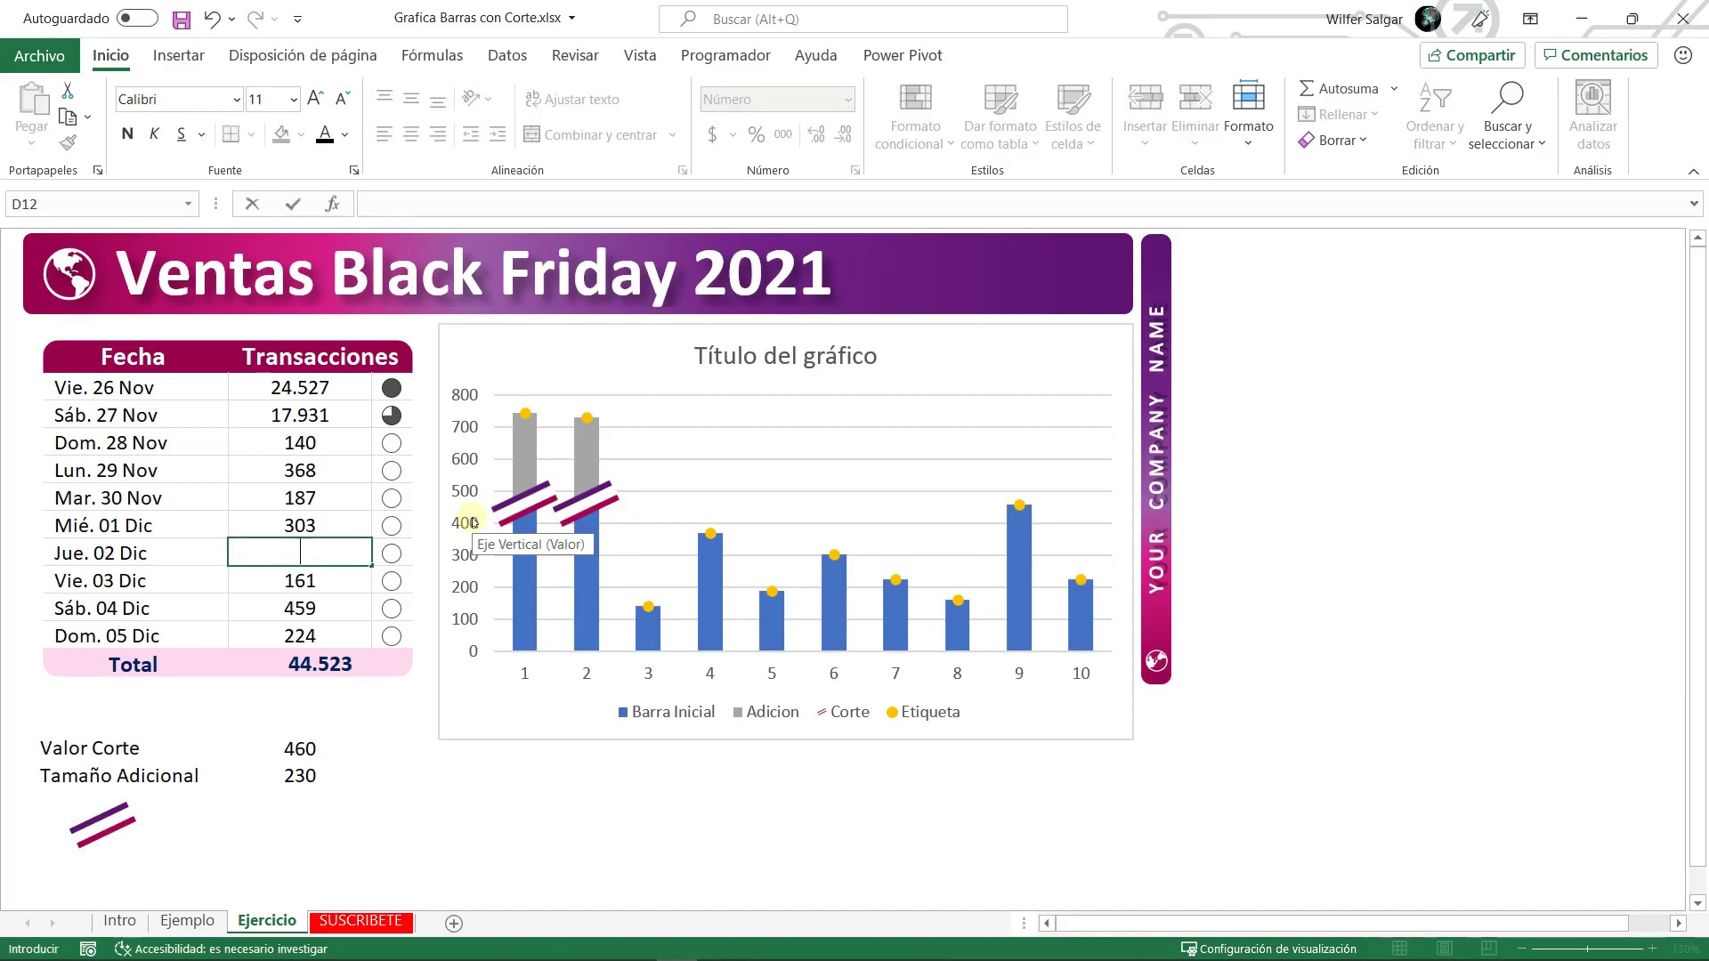
{"action": "type", "text": "50"}
{"action": "key", "text": "Return"}
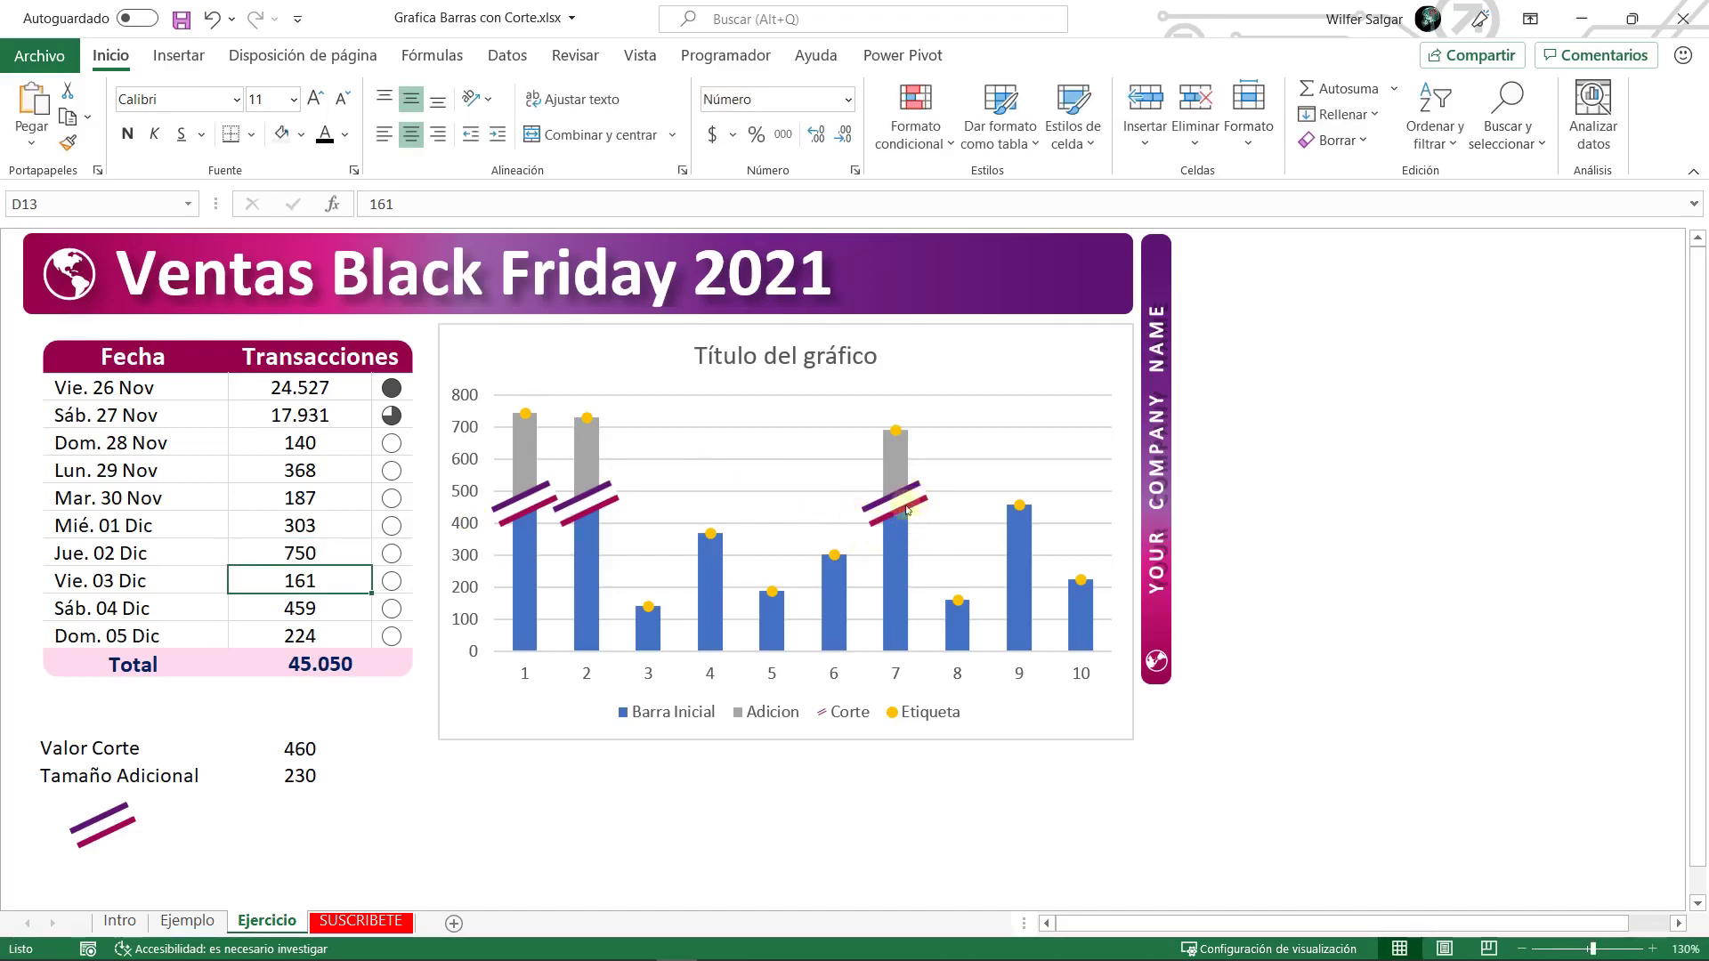
{"action": "key", "text": "Up"}
{"action": "key", "text": "ctrl+z"}
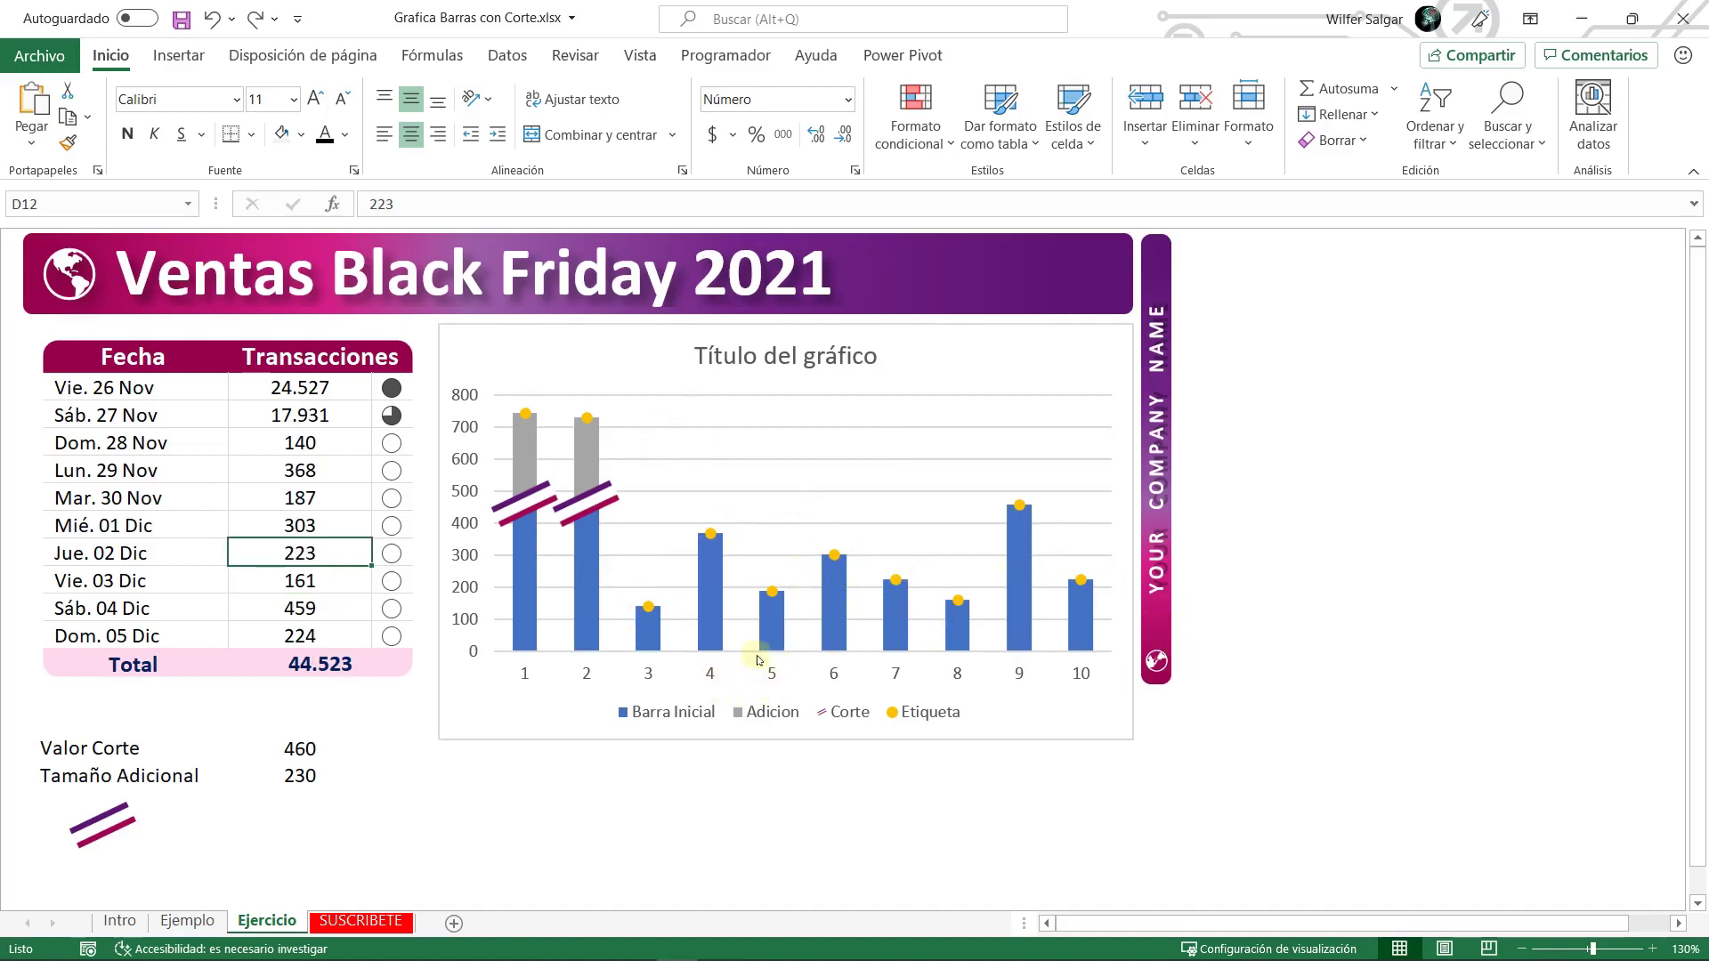
- Delete the legend and the vertical value axis from the chart
{"action": "left_click", "coordinate": [692, 717]}
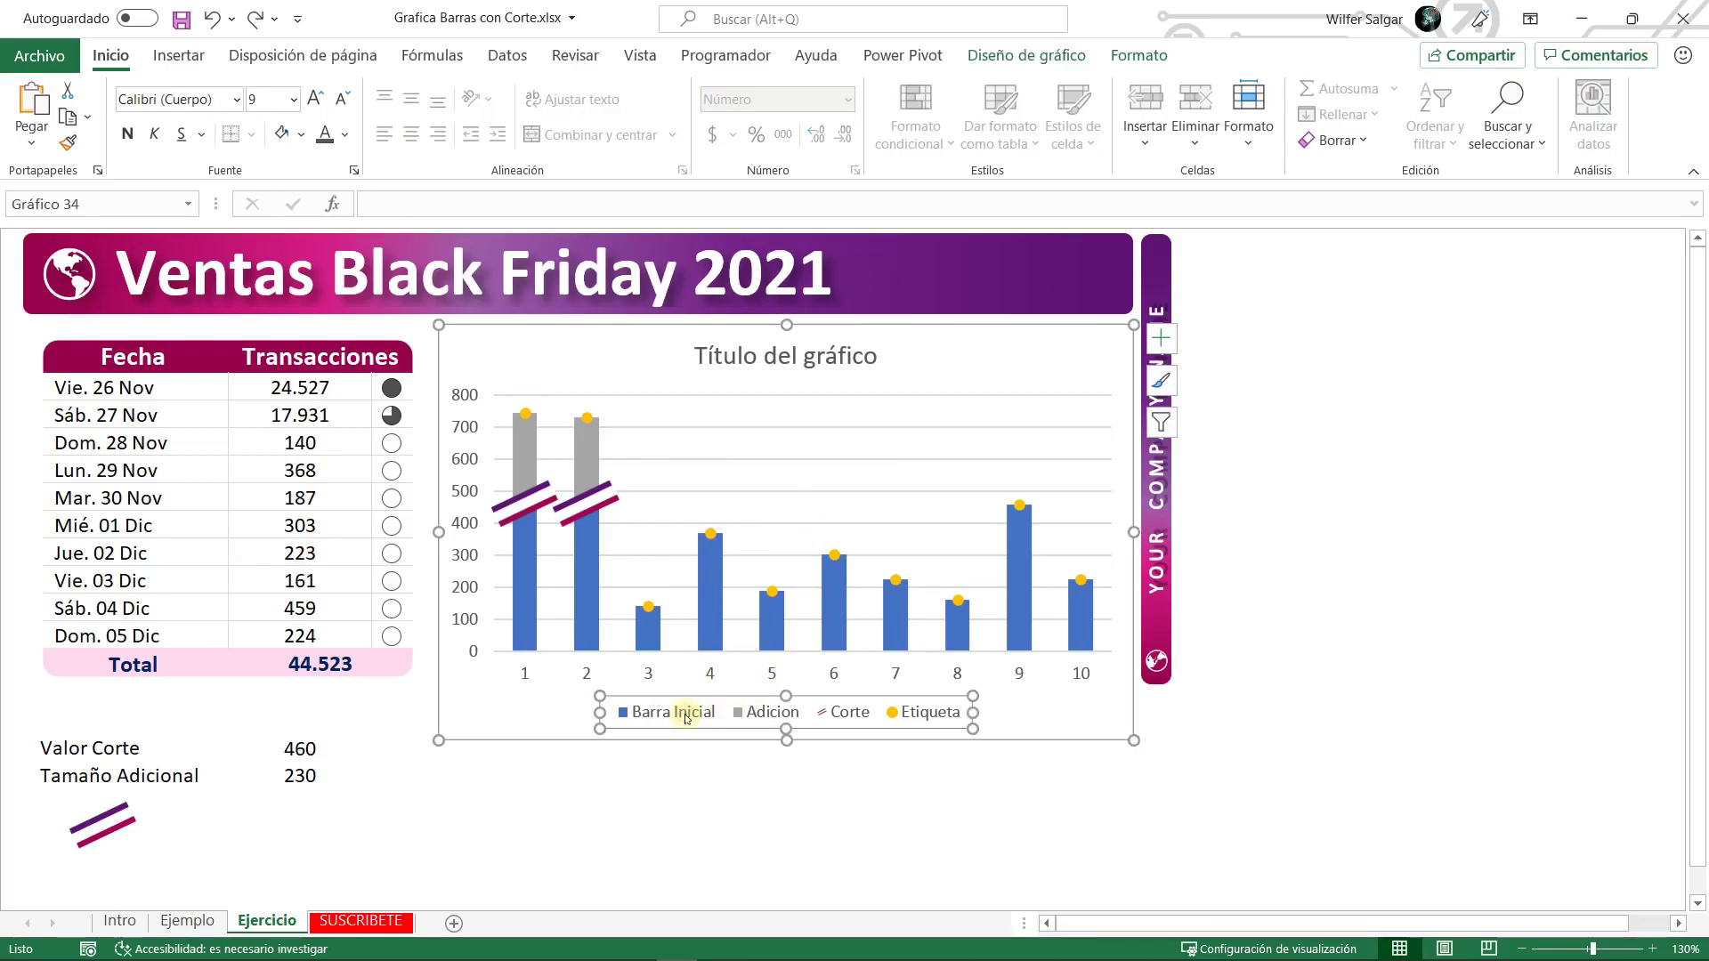
{"action": "key", "text": "Delete"}
{"action": "left_click", "coordinate": [470, 480]}
{"action": "key", "text": "Delete"}
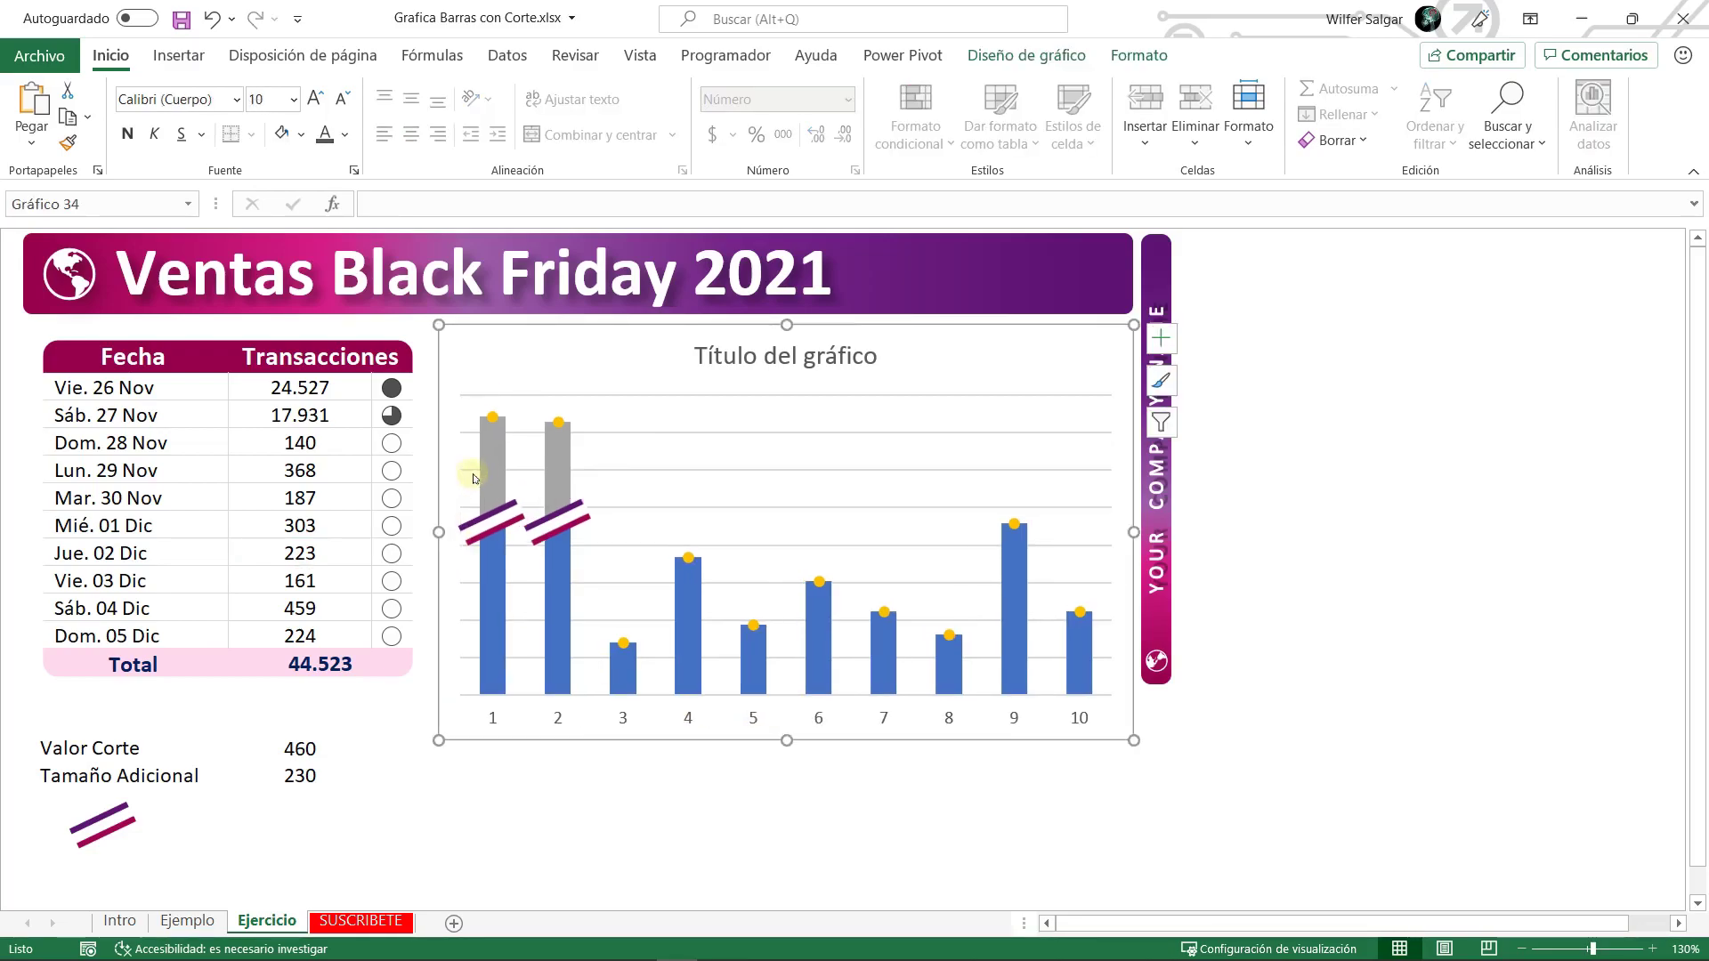
- Set the chart's horizontal axis labels to the Fecha column's dates from Vie. 26 Nov to Dom. 05 Dic
{"action": "right_click", "coordinate": [691, 735]}
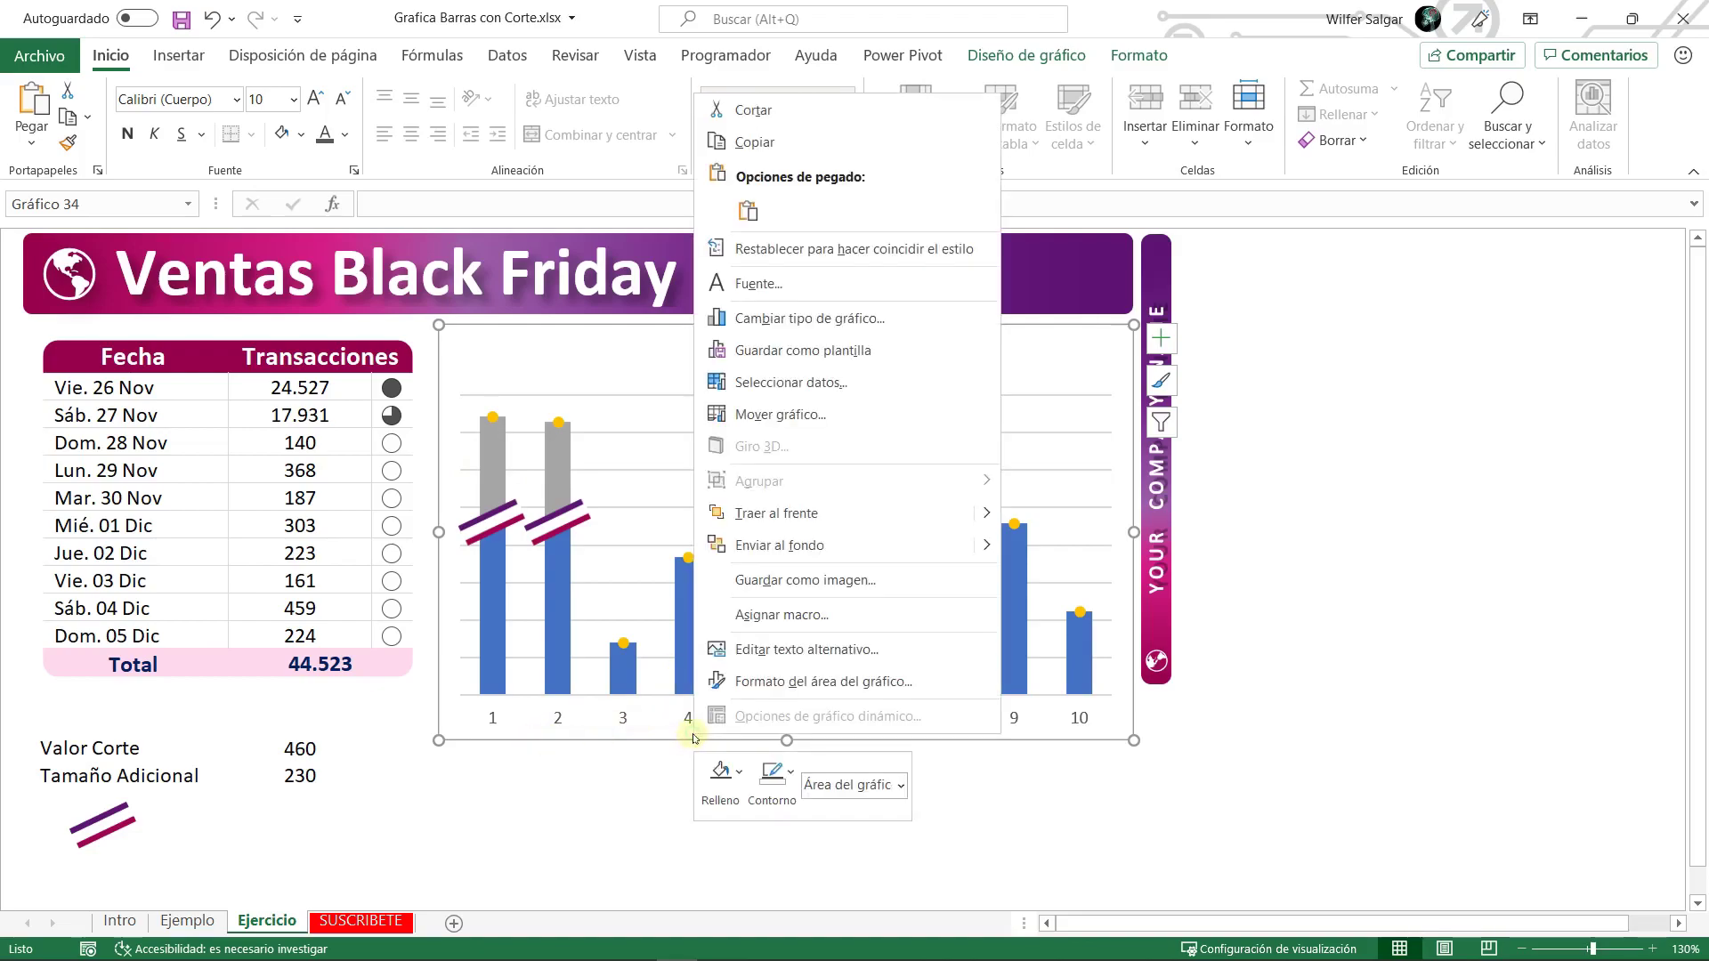
{"action": "left_click", "coordinate": [814, 382]}
{"action": "left_click", "coordinate": [1212, 628]}
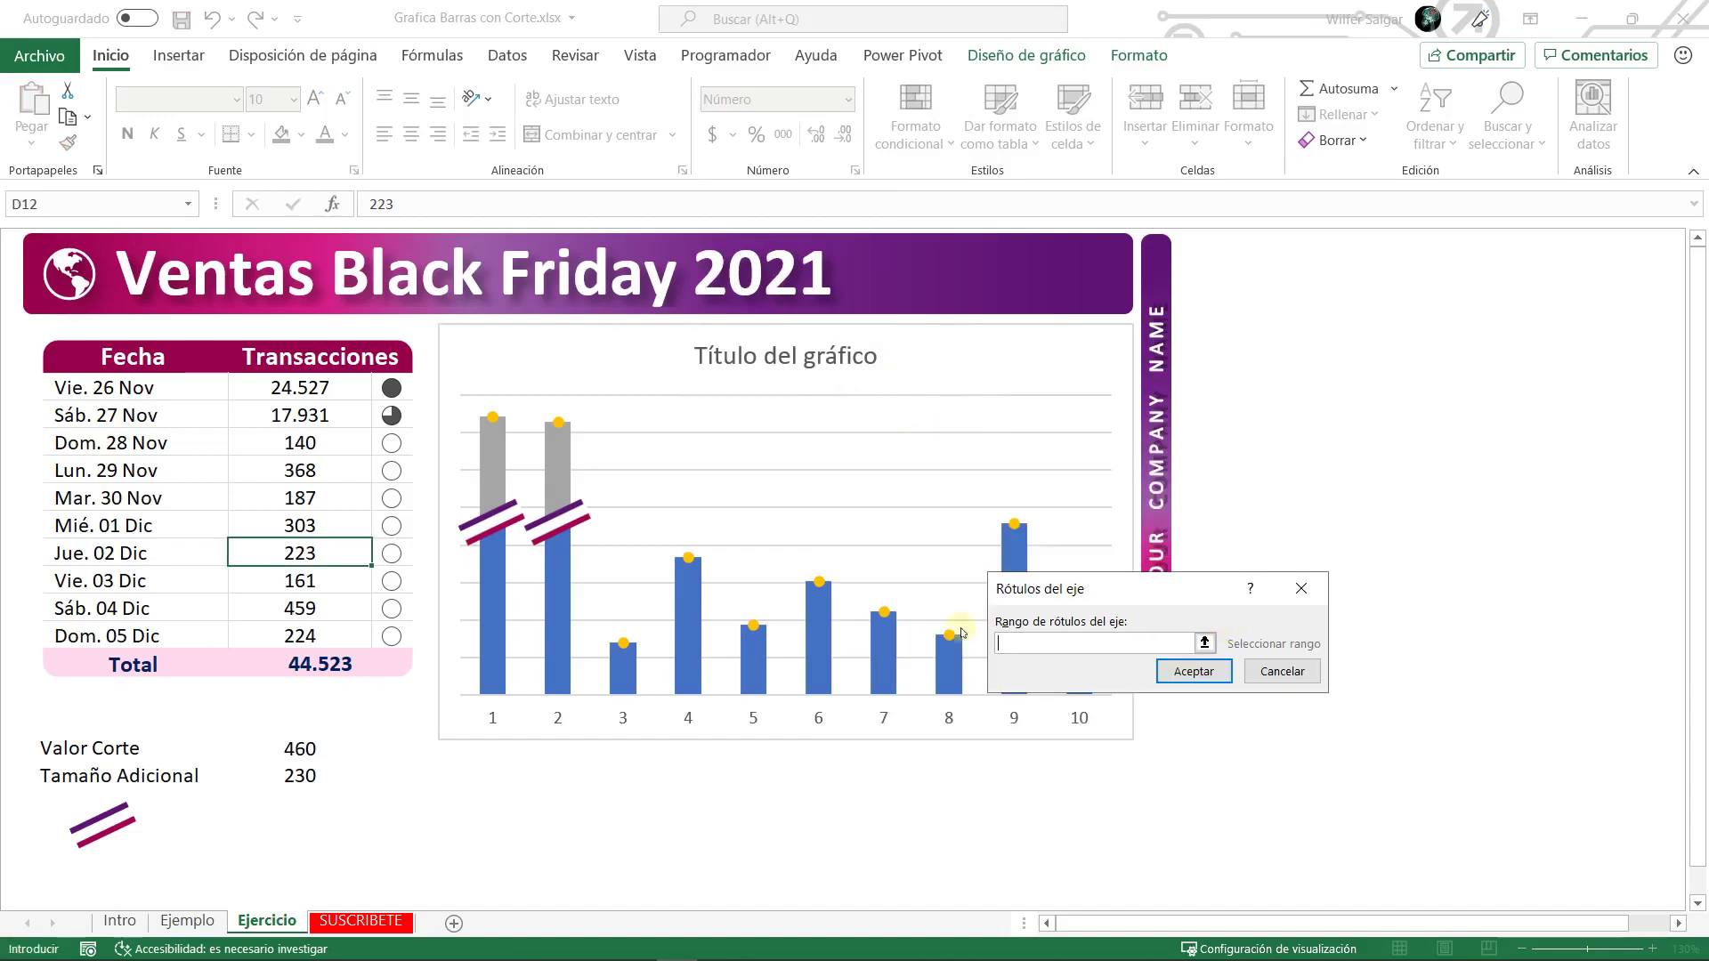
{"action": "left_click_drag", "start_coordinate": [160, 388], "coordinate": [115, 637]}
{"action": "left_click", "coordinate": [1194, 671]}
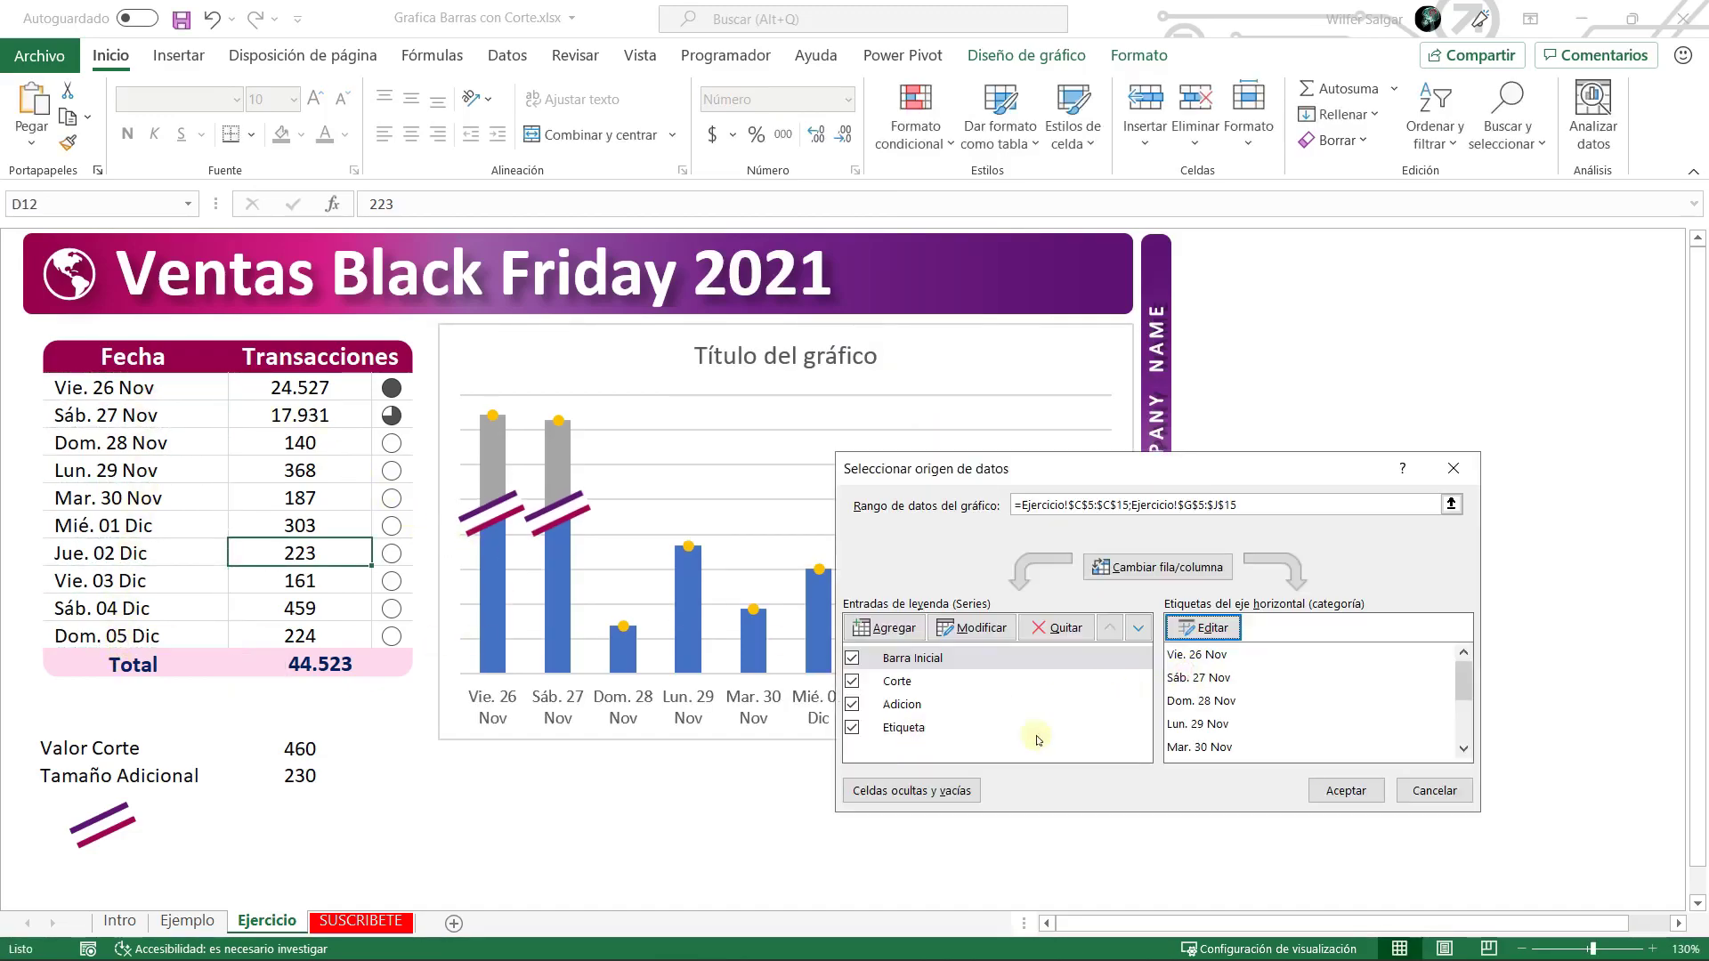
{"action": "left_click", "coordinate": [1337, 788]}
- Reduce the font size of the horizontal axis's date labels to 8
{"action": "left_click", "coordinate": [803, 700]}
{"action": "left_click", "coordinate": [344, 99]}
{"action": "left_click", "coordinate": [344, 100]}
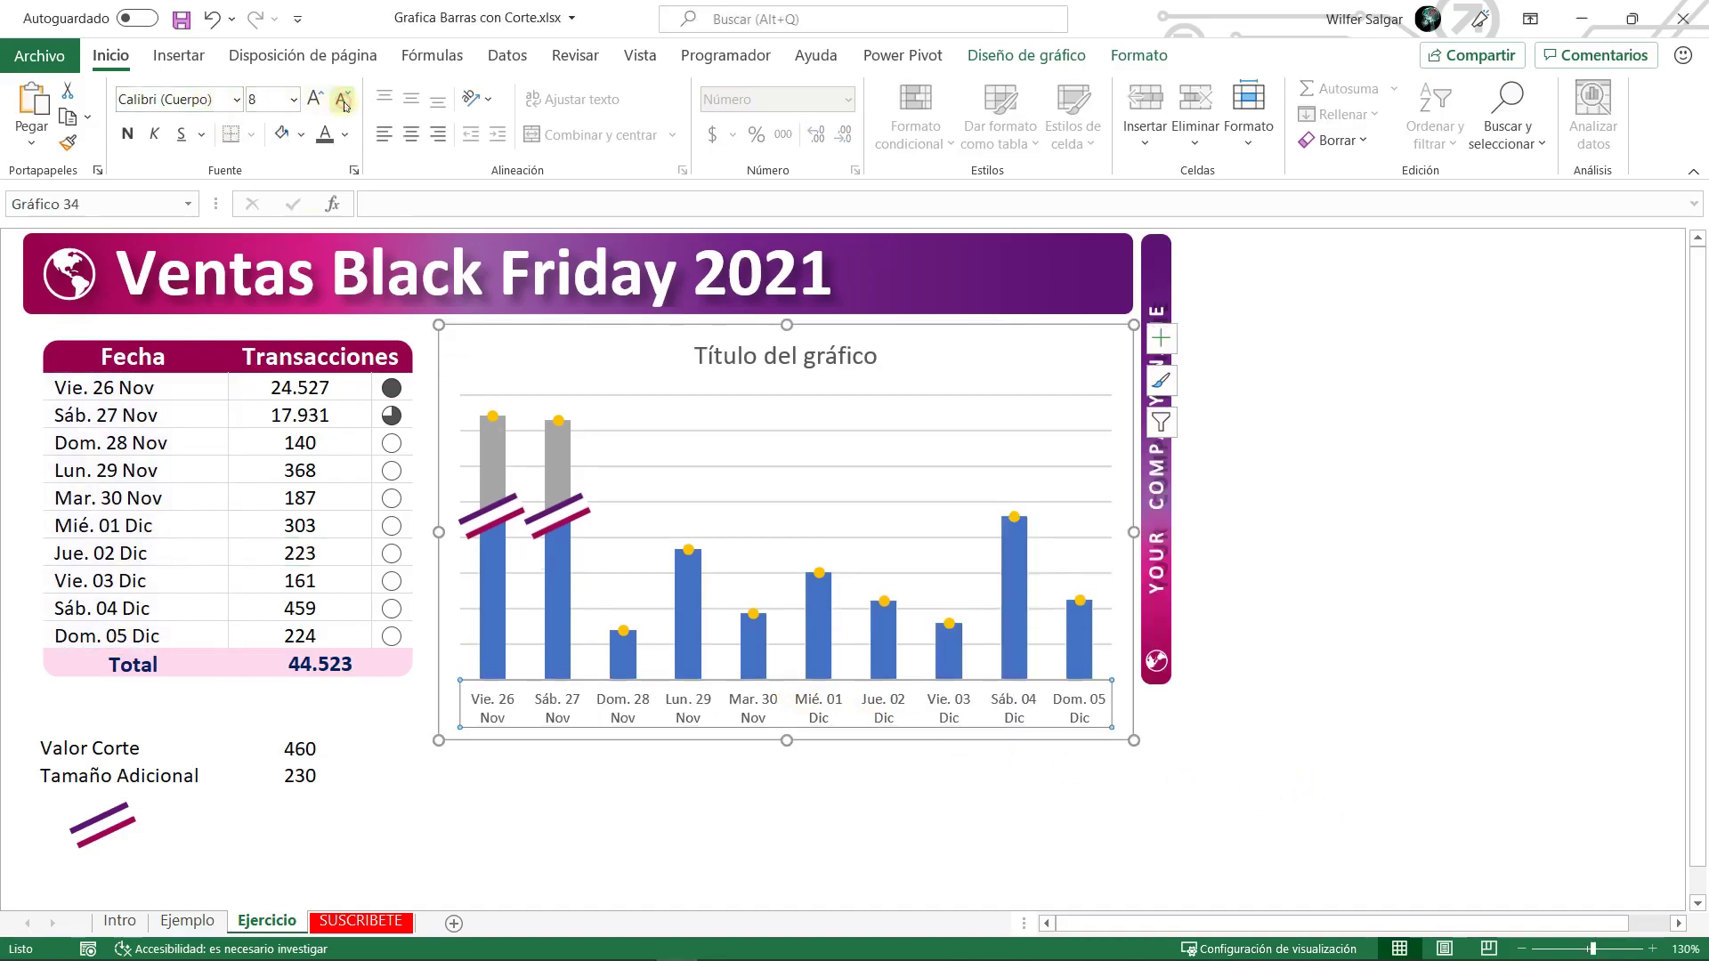
- Try a 50% gap width for the chart's columns, and settle on 70%
{"action": "left_click", "coordinate": [560, 584]}
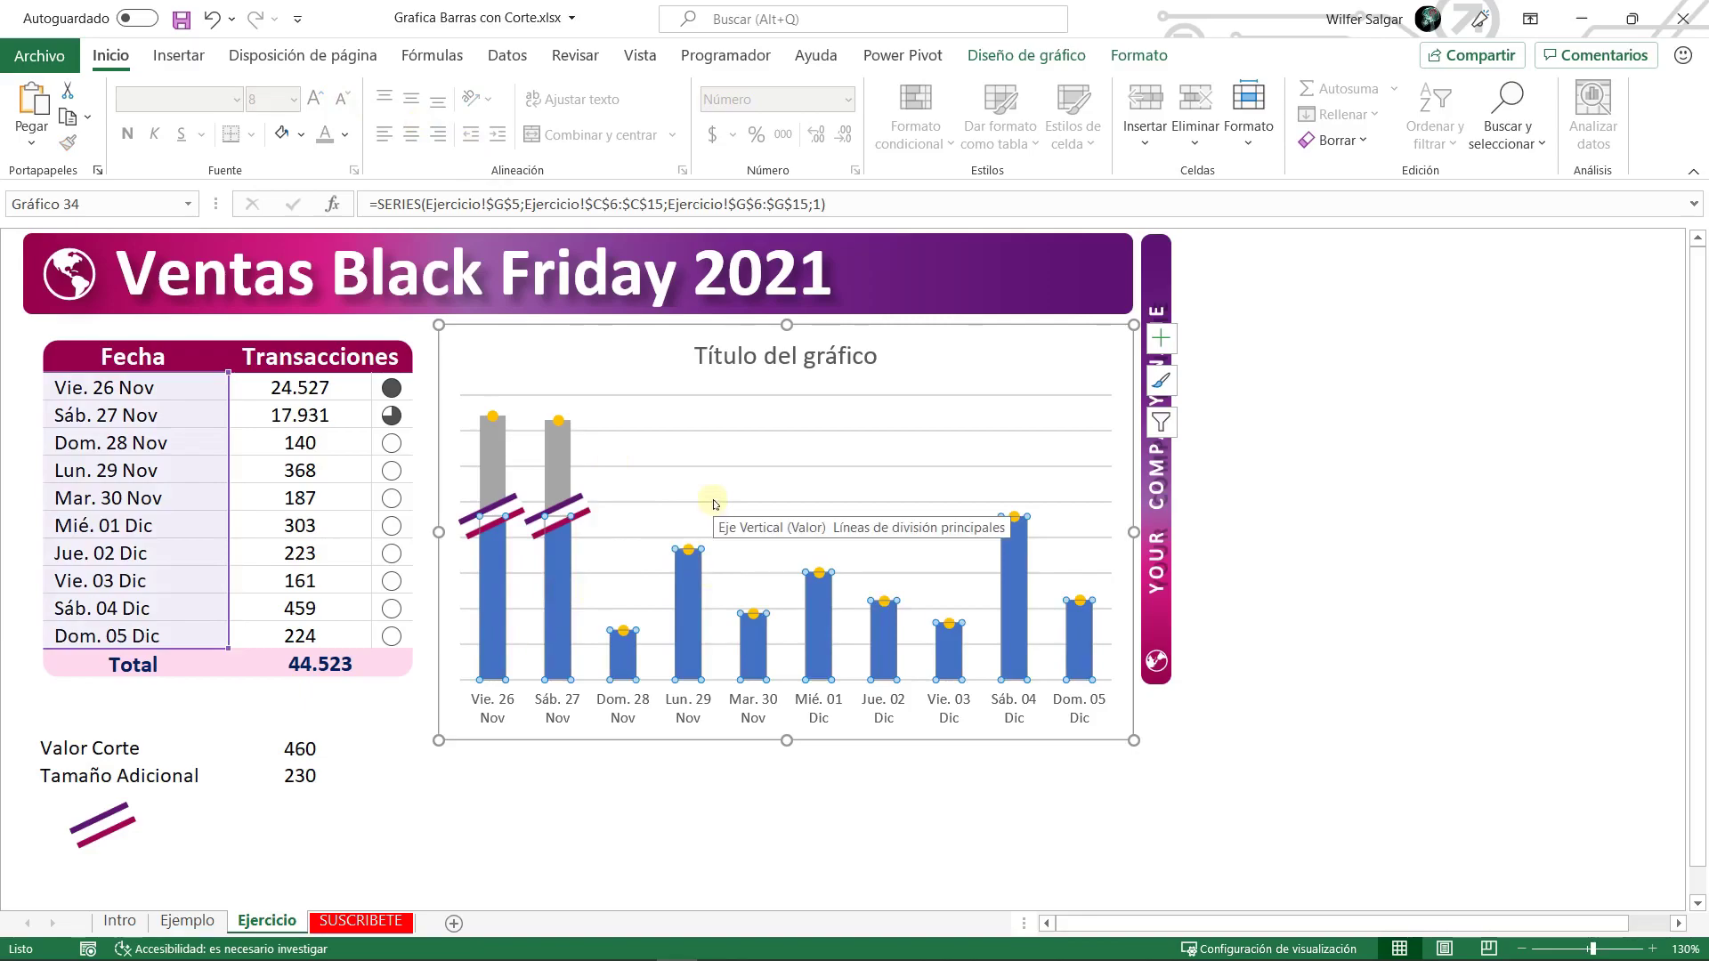
{"action": "double_click", "coordinate": [815, 587]}
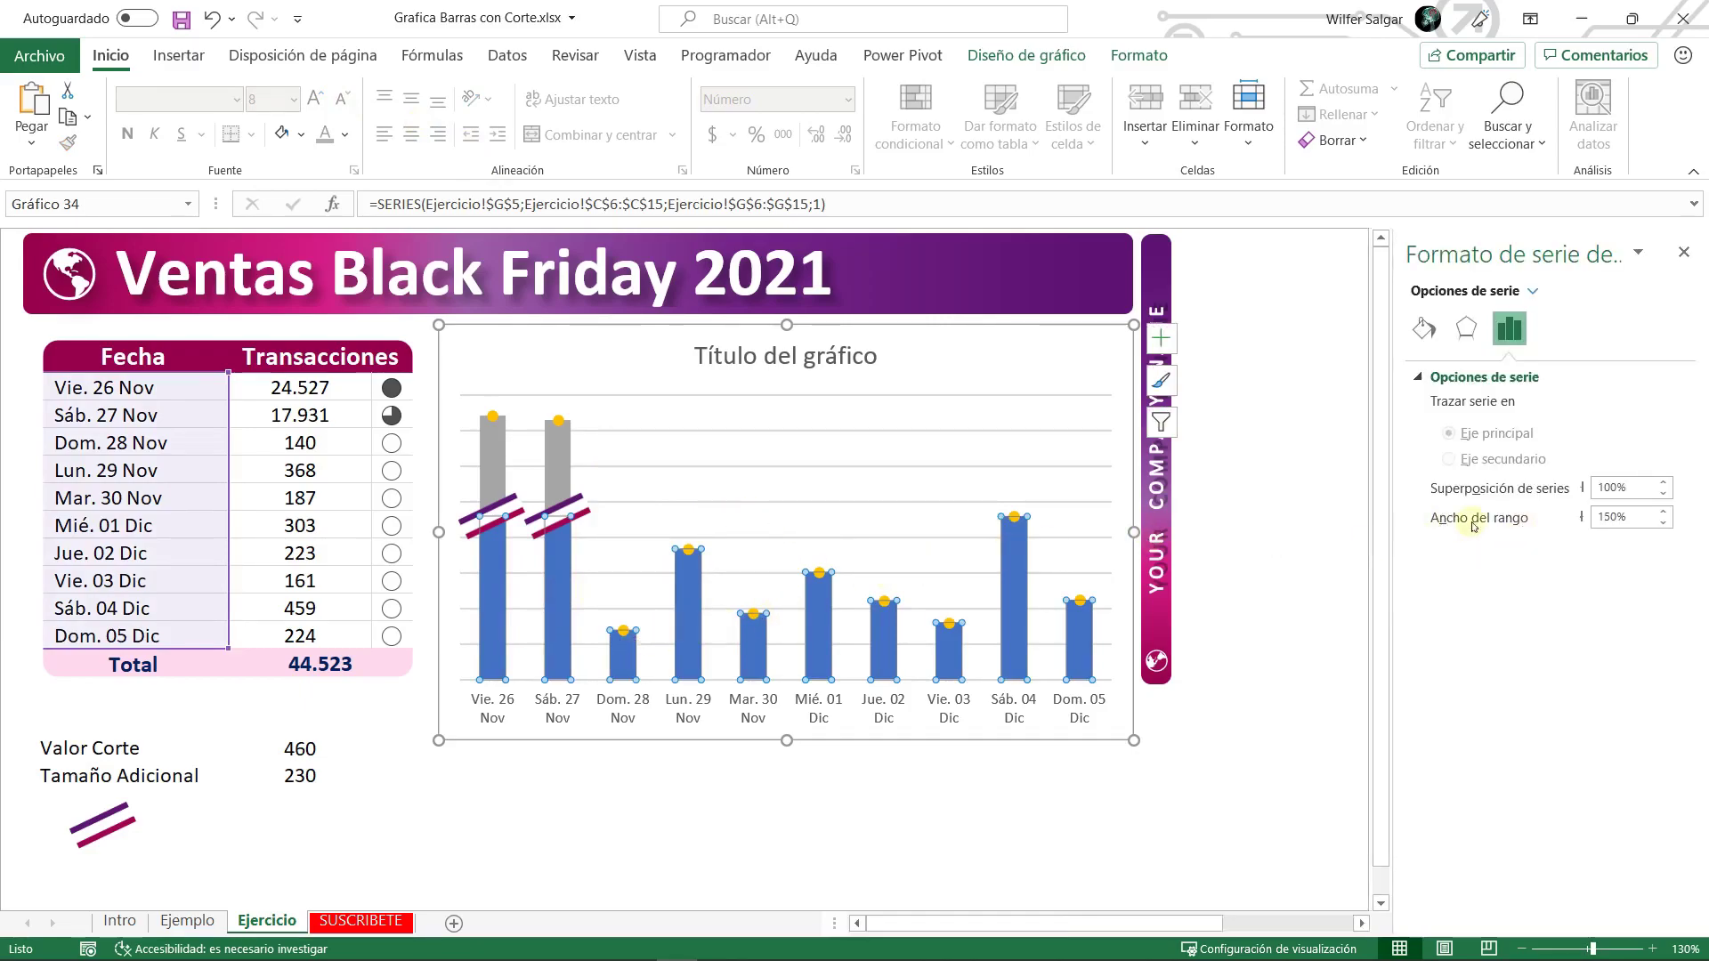
{"action": "type", "text": "5"}
{"action": "key", "text": "Return"}
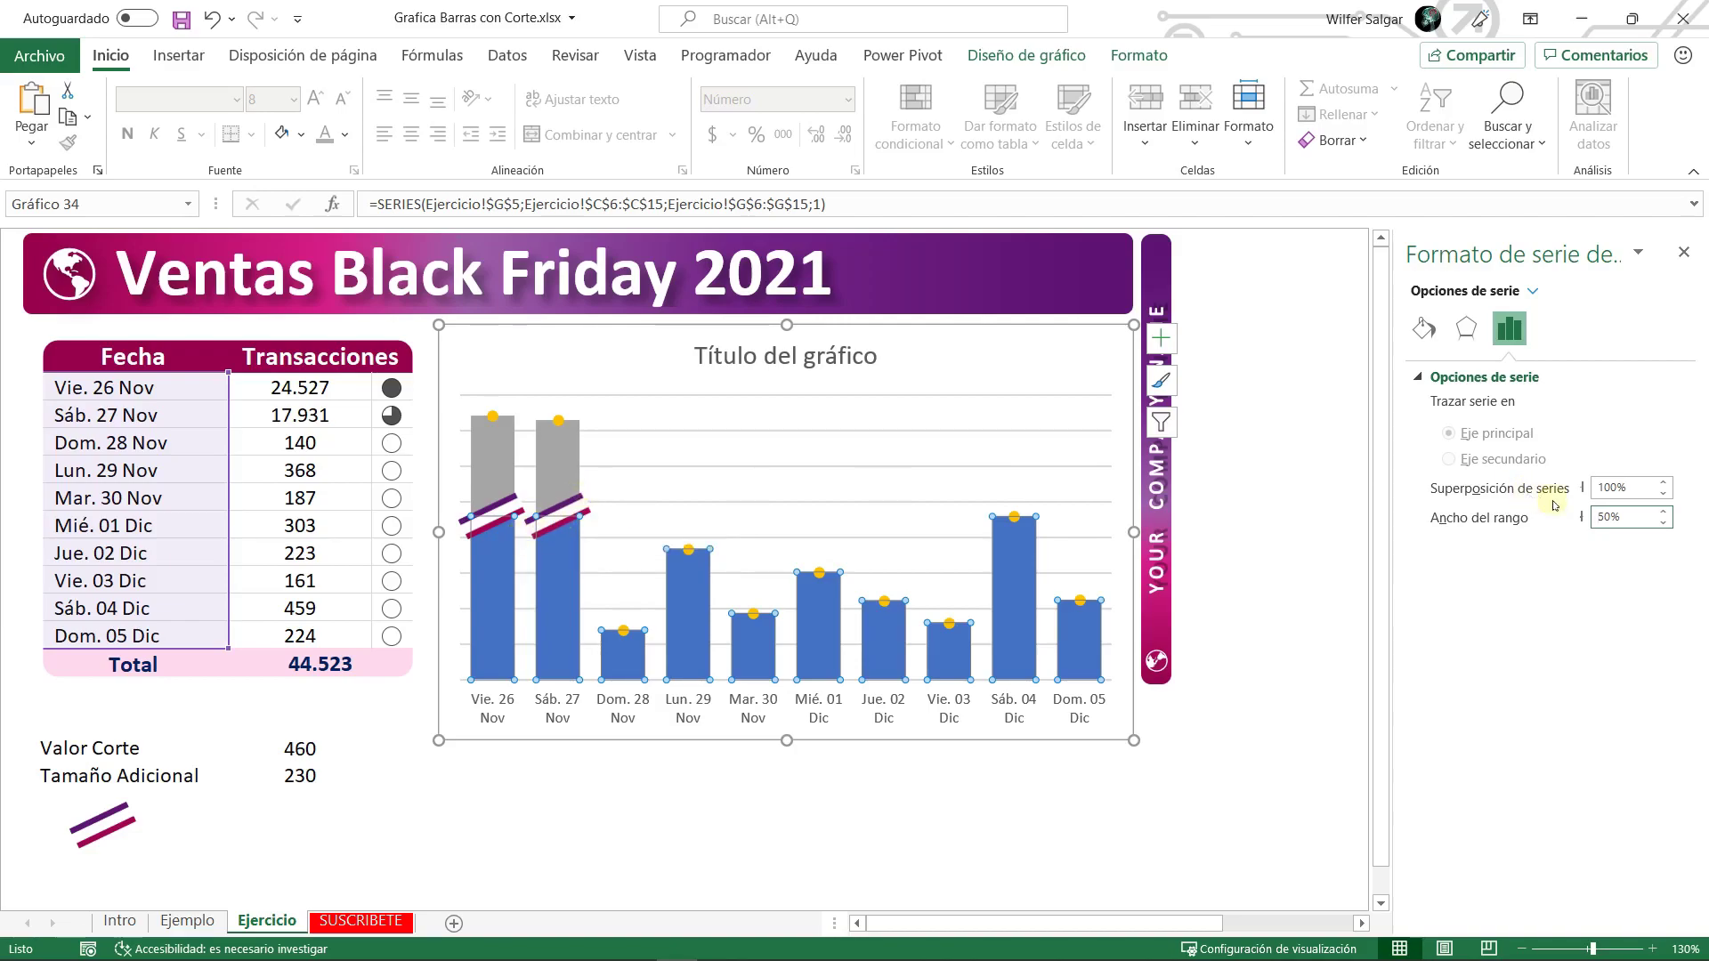
{"action": "key", "text": "Delete"}
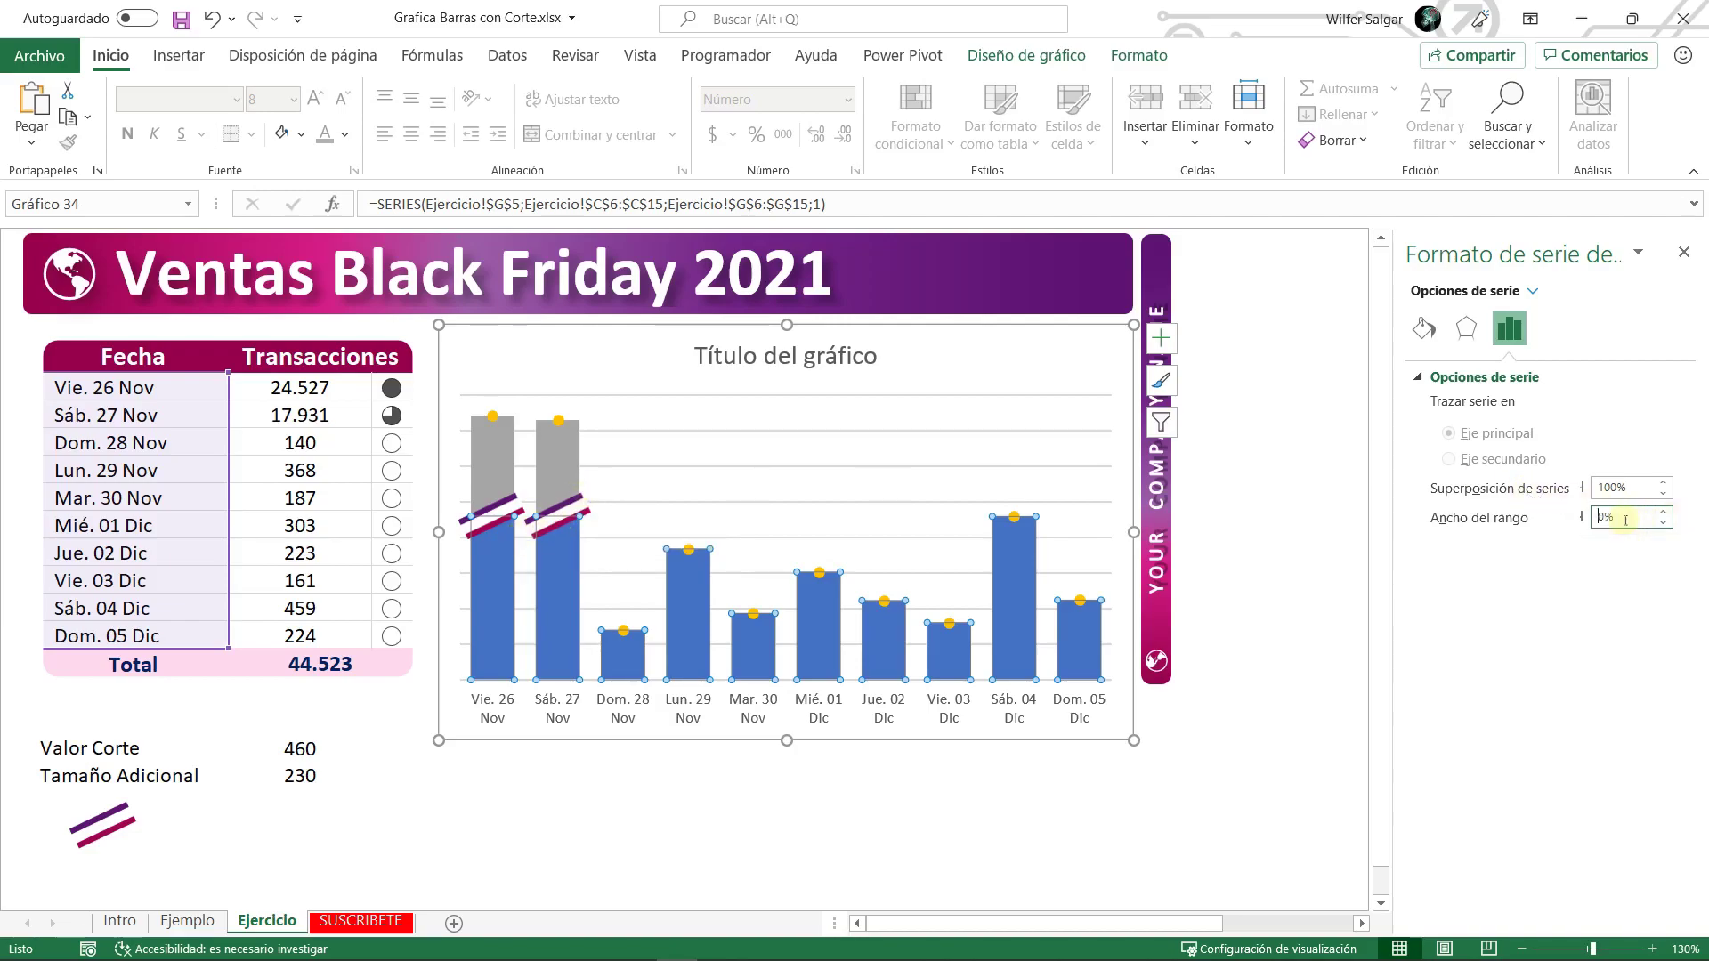
{"action": "key", "text": "Return"}
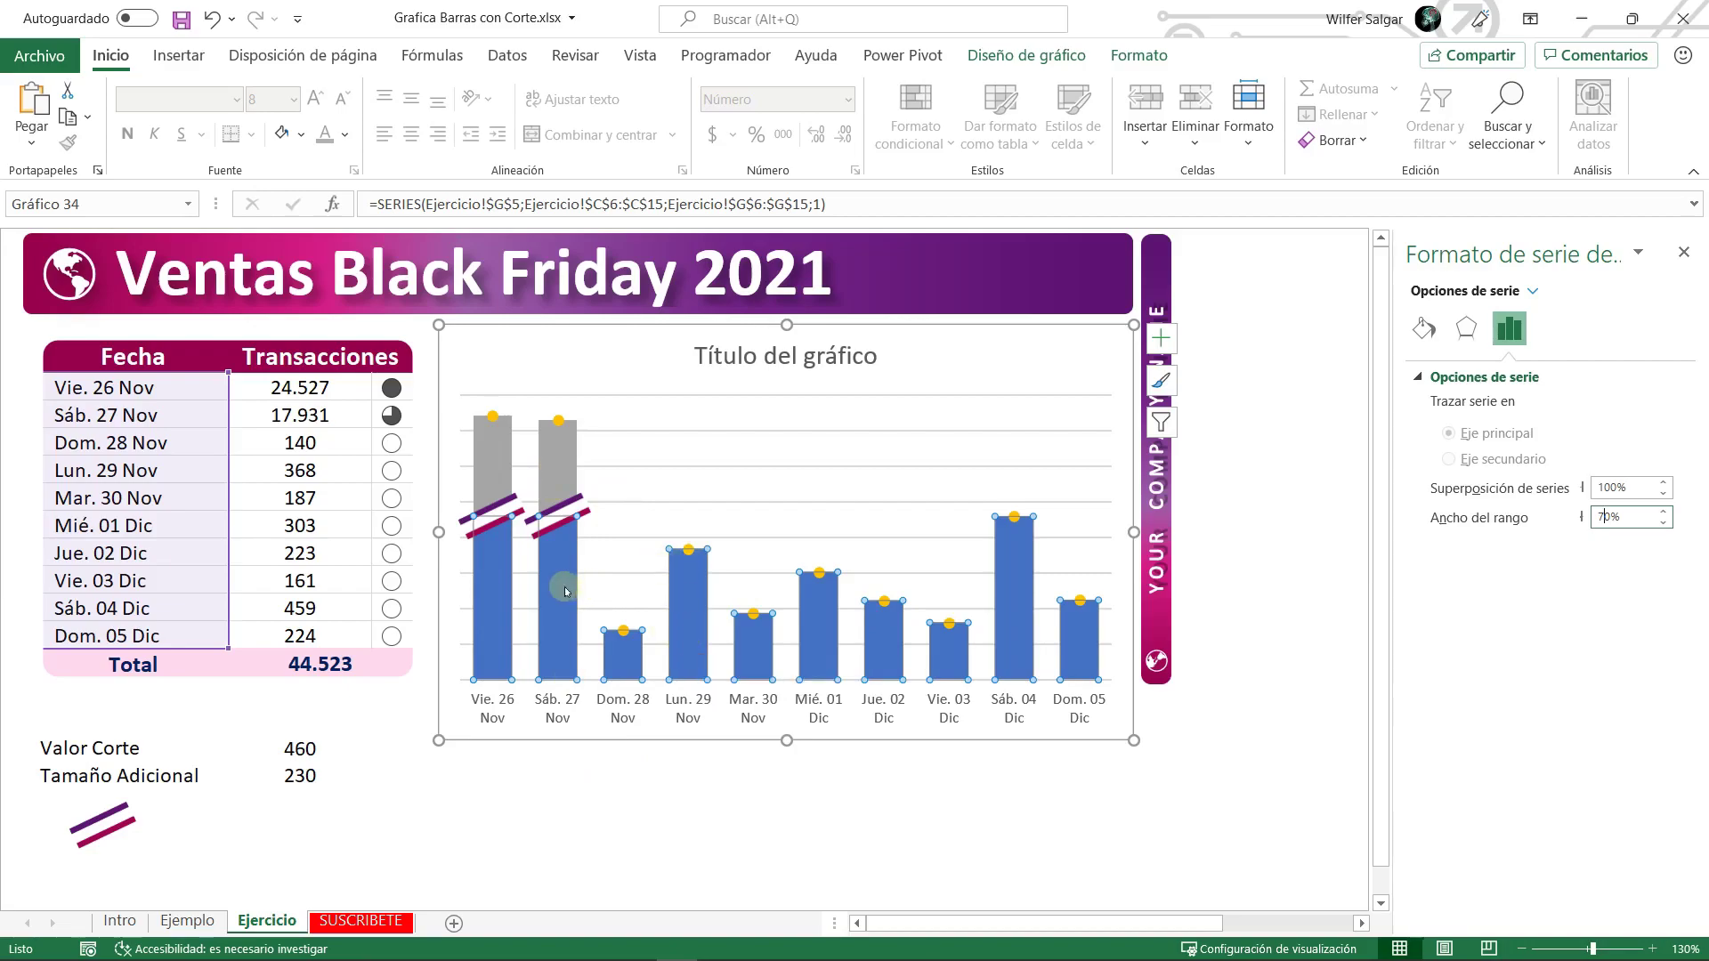
{"action": "left_click", "coordinate": [599, 817]}
- Fill the lower column series with the solid dark magenta used in the table header
{"action": "left_click", "coordinate": [501, 611]}
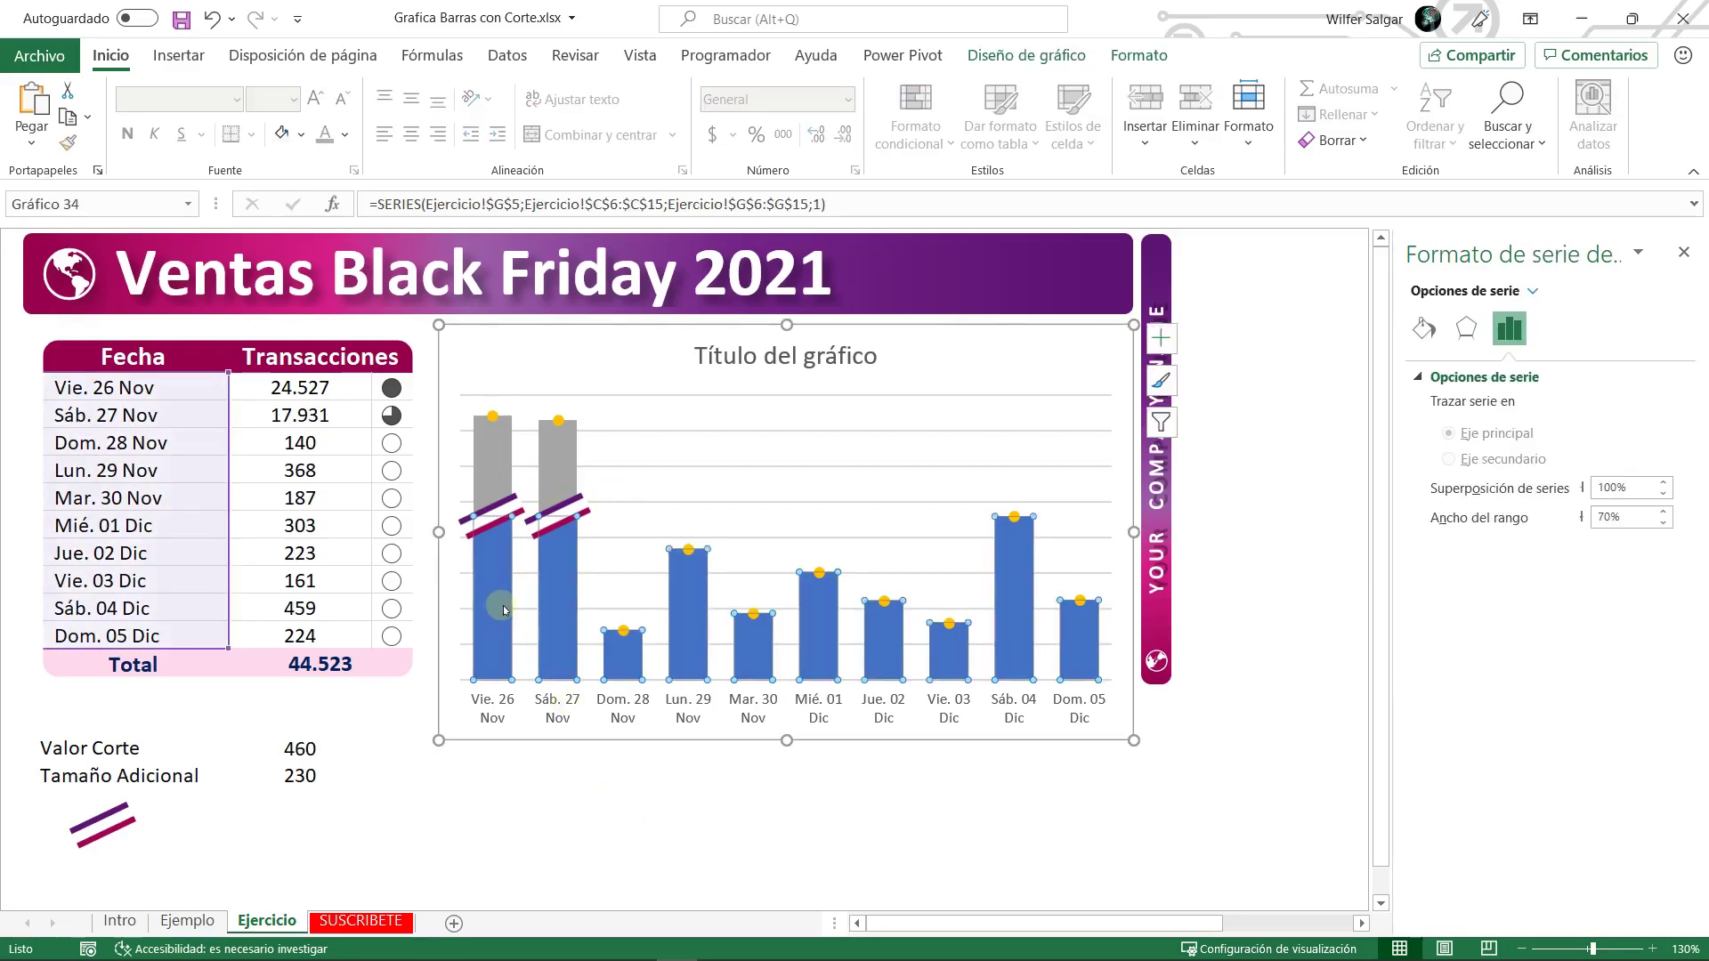
{"action": "left_click", "coordinate": [1424, 331]}
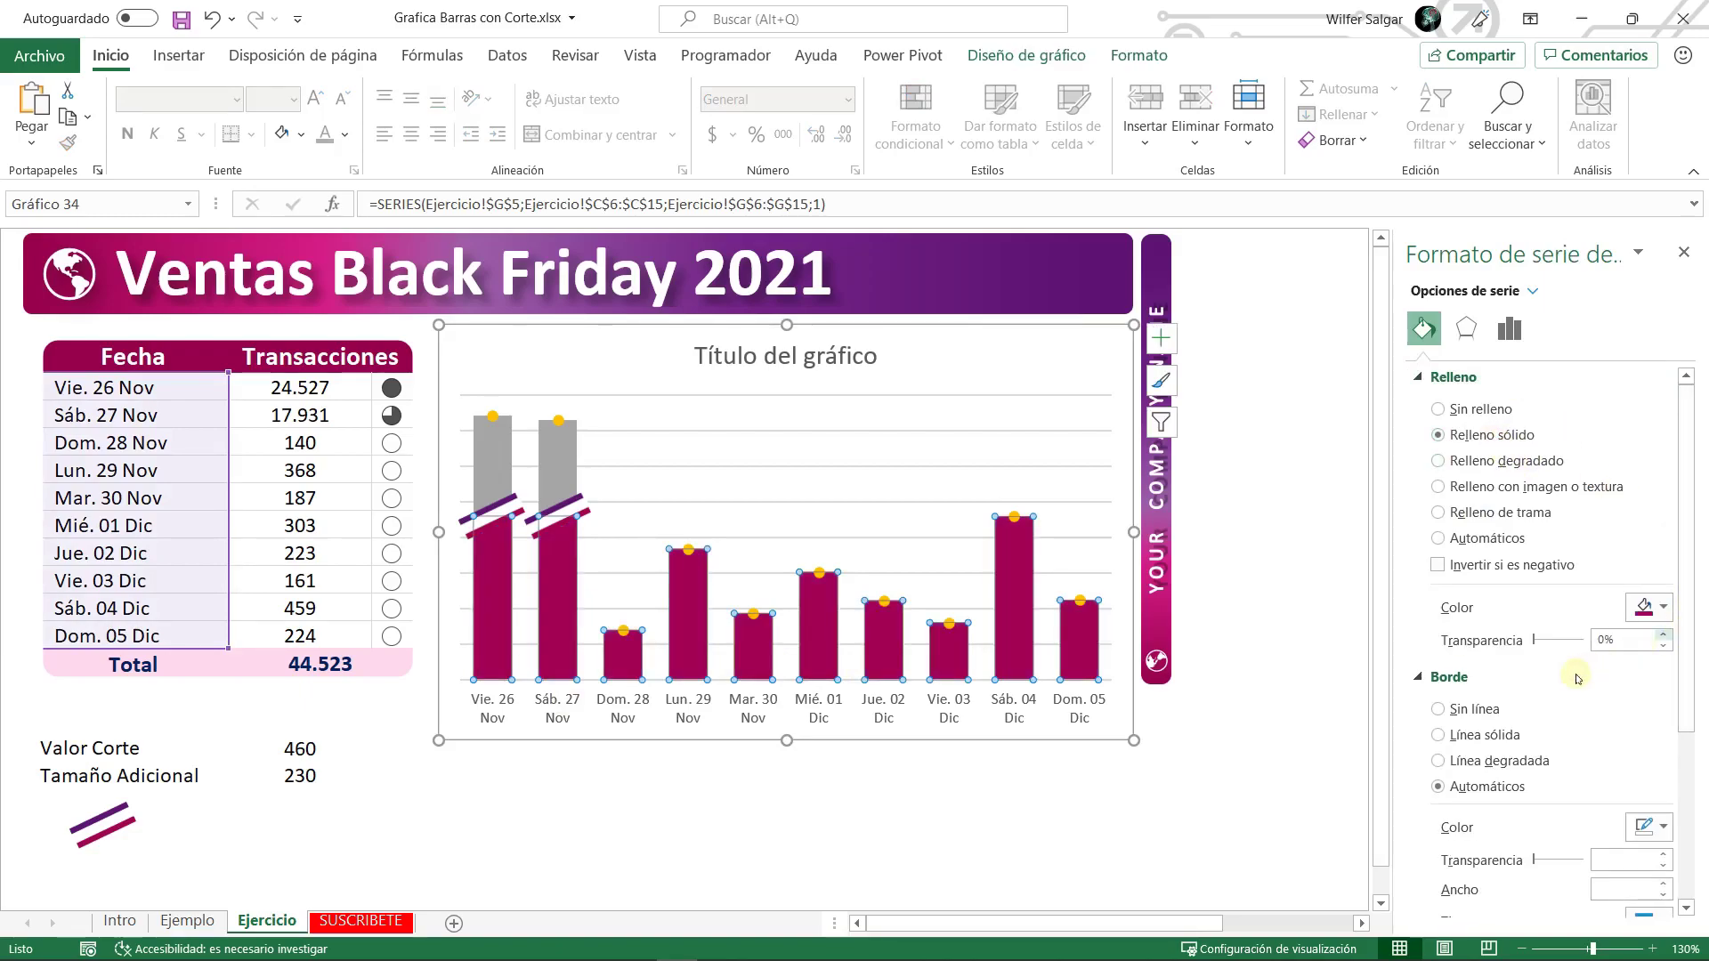
{"action": "left_click", "coordinate": [1648, 607]}
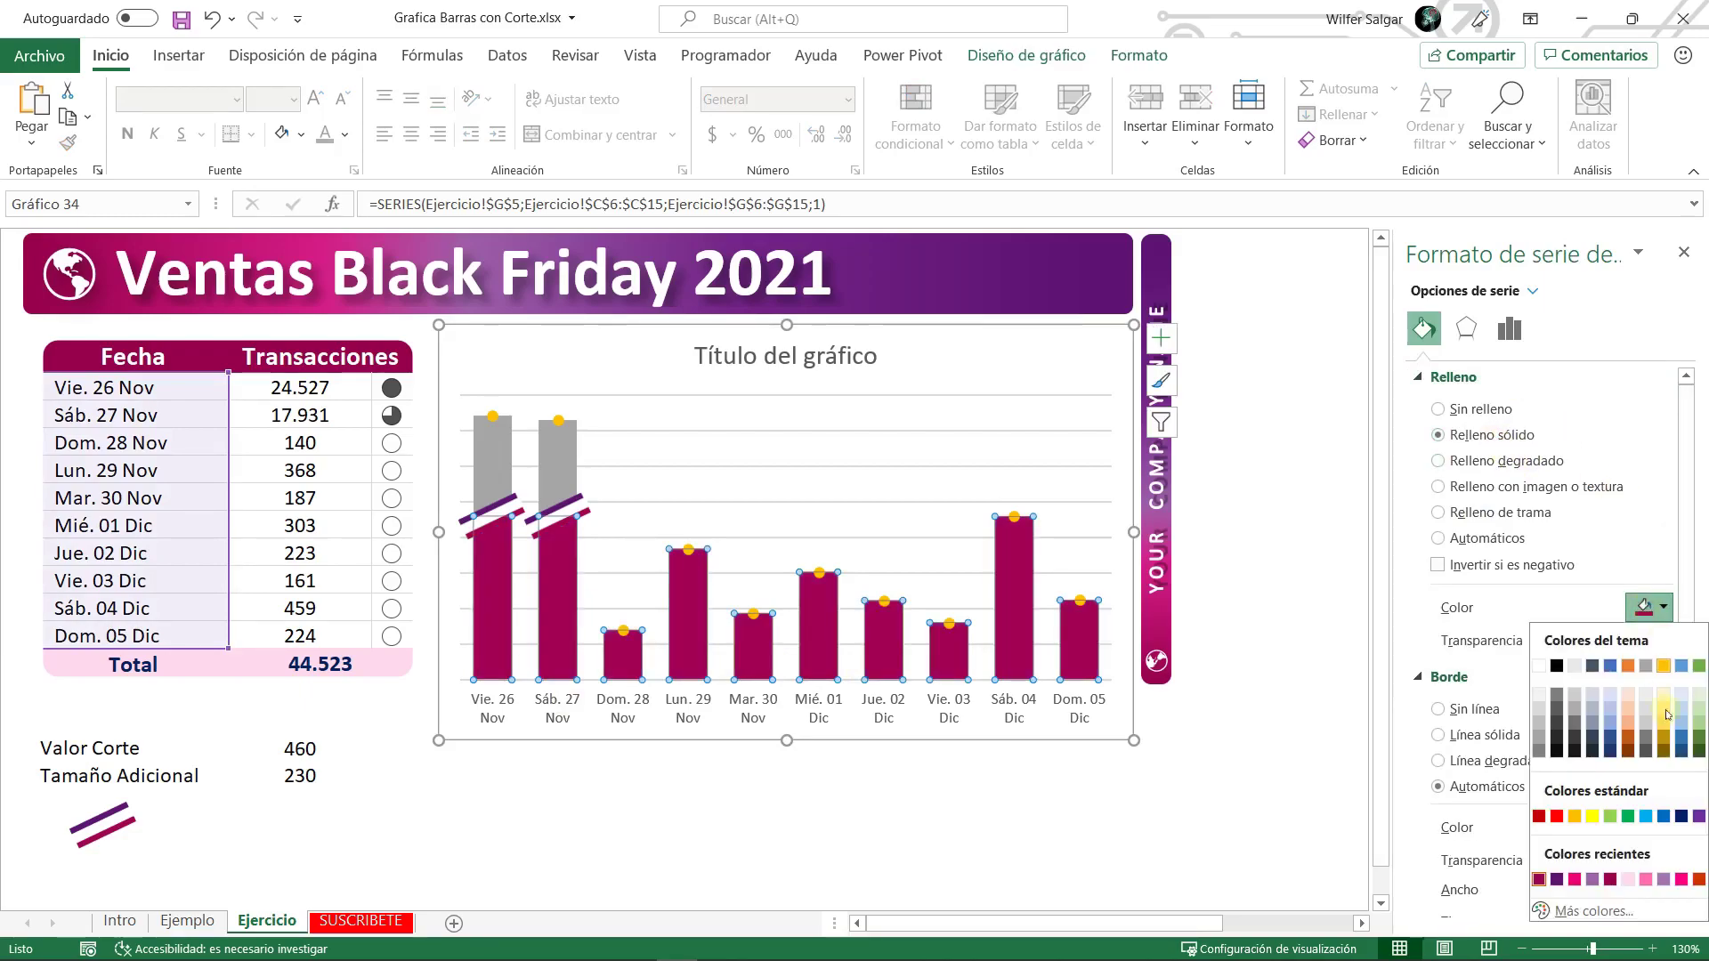
{"action": "left_click", "coordinate": [1537, 881]}
- Fill the upper segments of the two broken columns, Vie. 26 Nov and Sáb. 27 Nov, with solid dark purple
{"action": "left_click", "coordinate": [506, 469]}
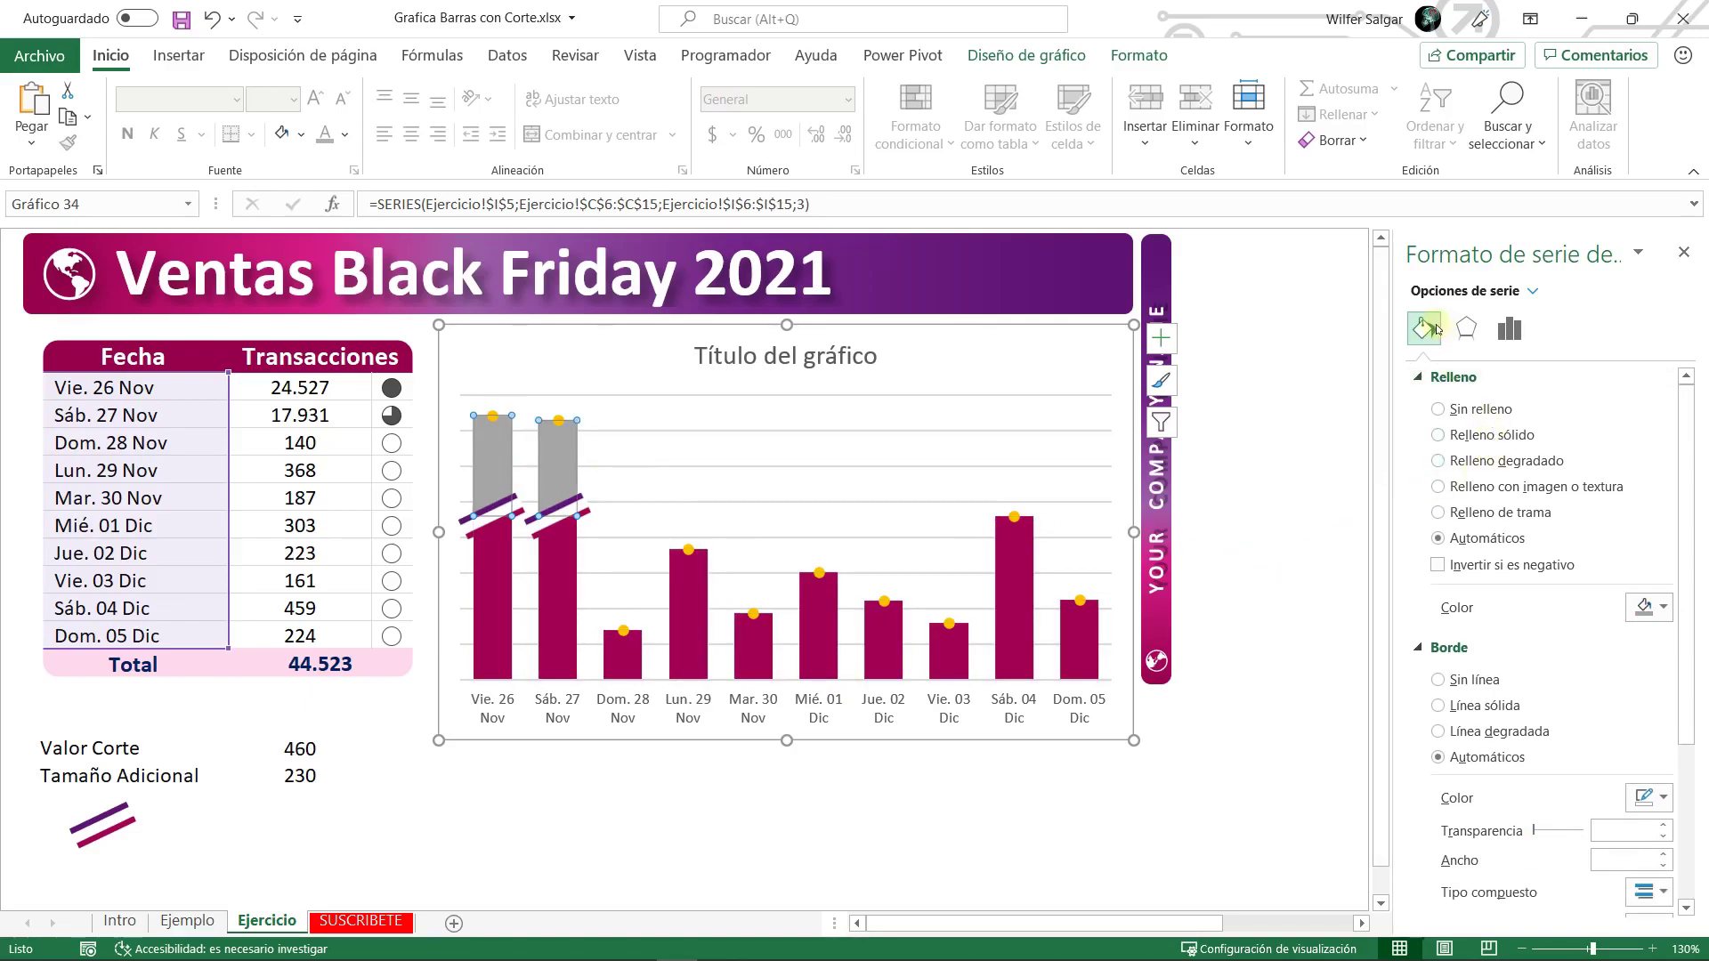
{"action": "left_click", "coordinate": [1504, 435]}
{"action": "left_click", "coordinate": [1664, 613]}
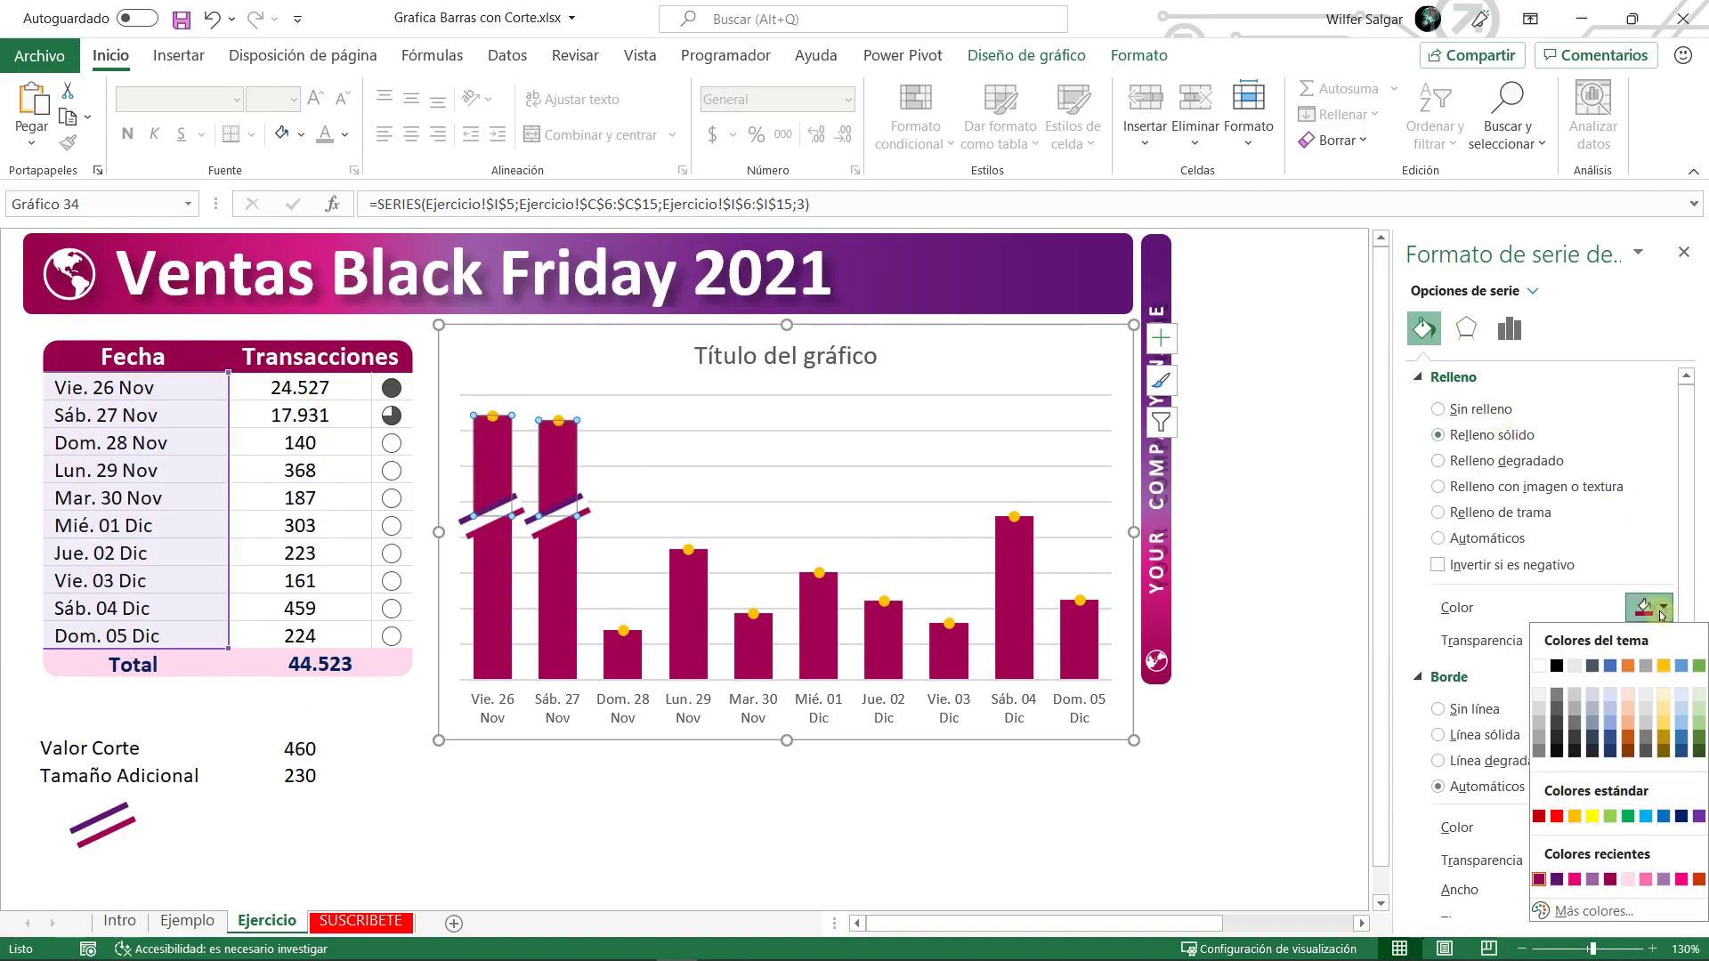
{"action": "left_click", "coordinate": [1556, 881]}
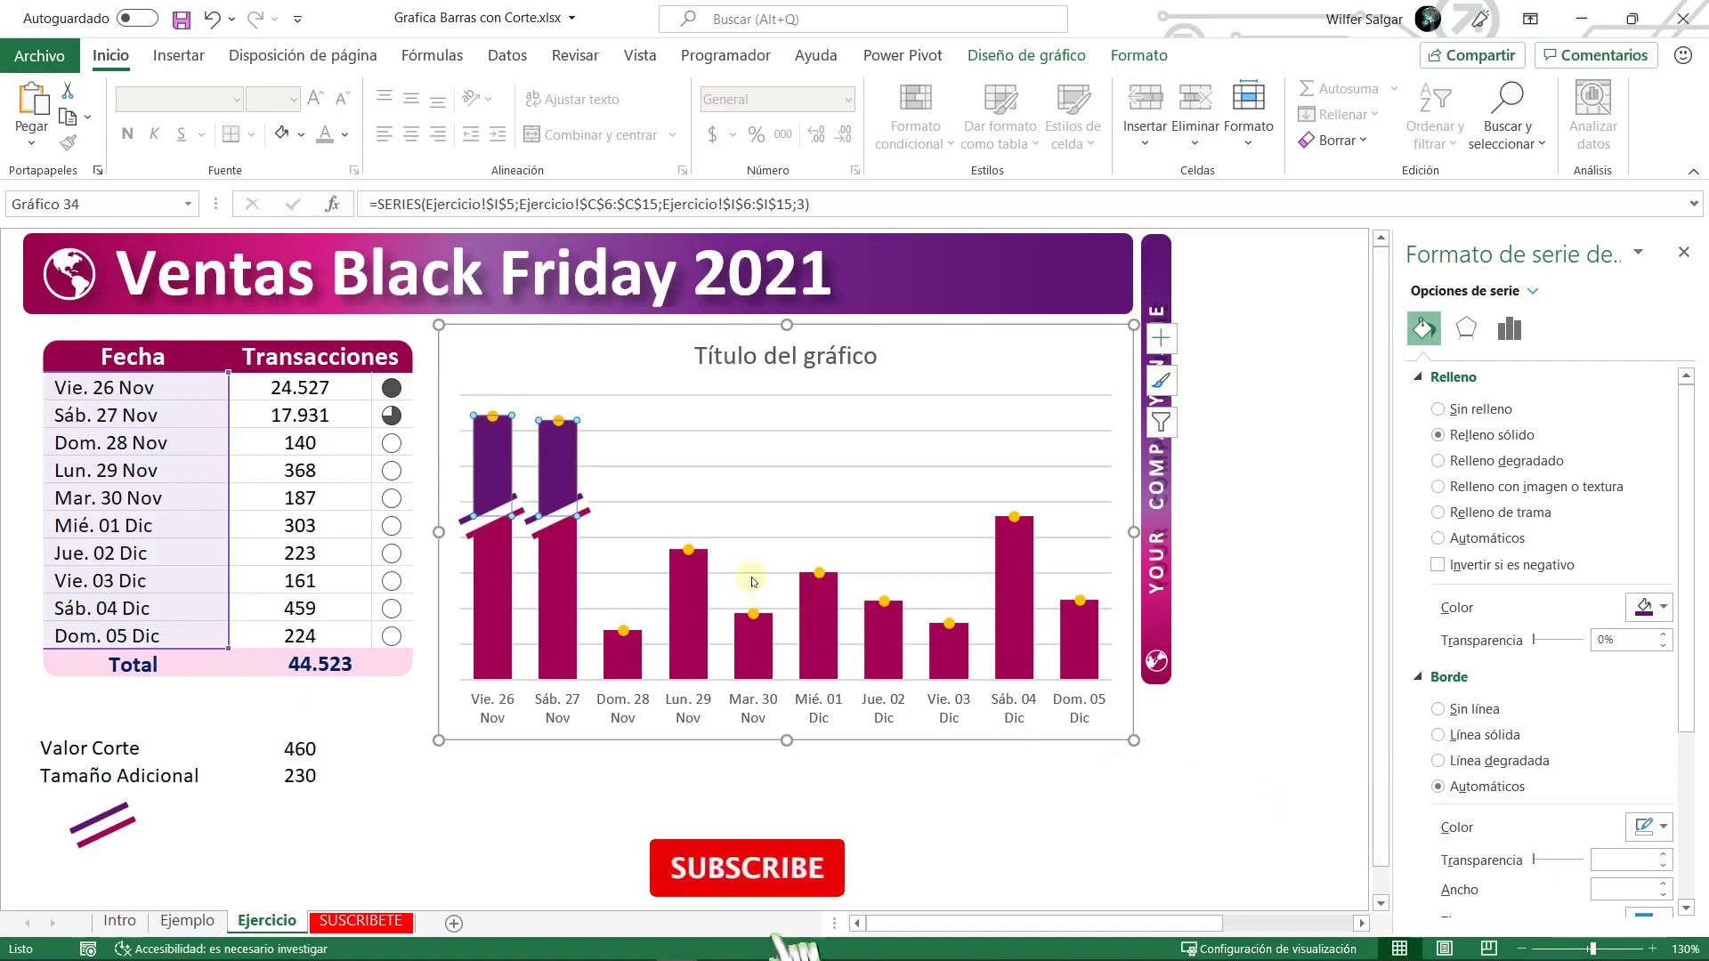
{"action": "left_click", "coordinate": [759, 796]}
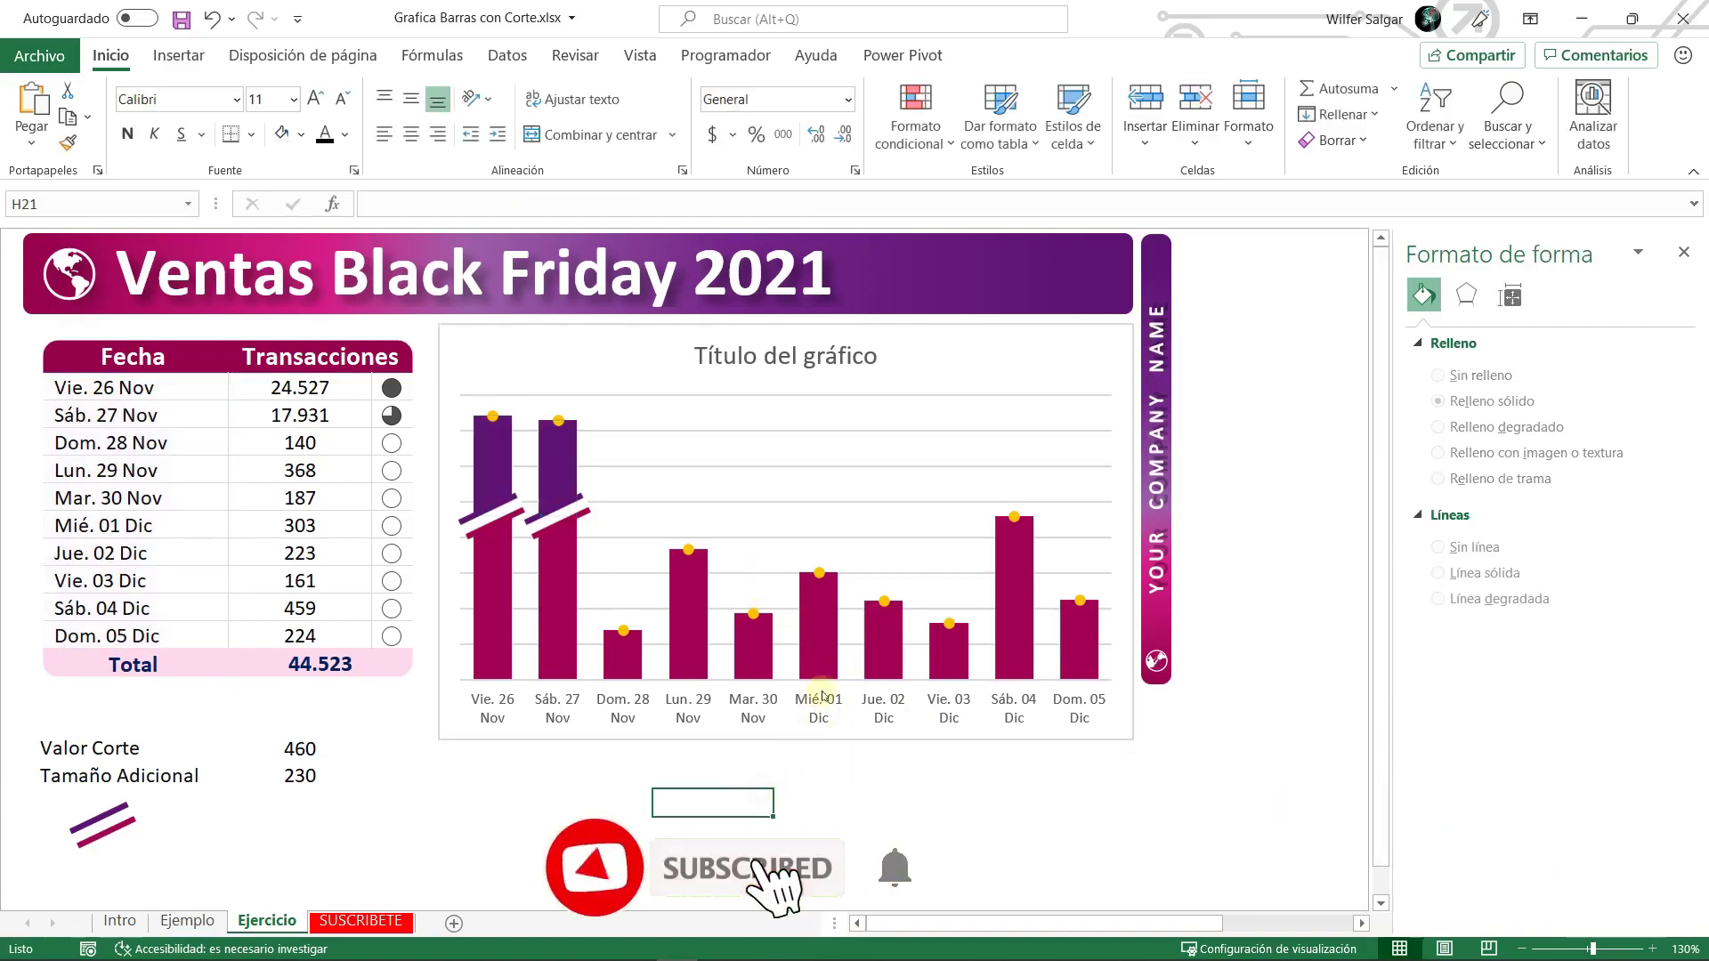
- Format the horizontal gridlines as light grey dotted lines 0,5 pt wide
{"action": "left_click", "coordinate": [858, 501]}
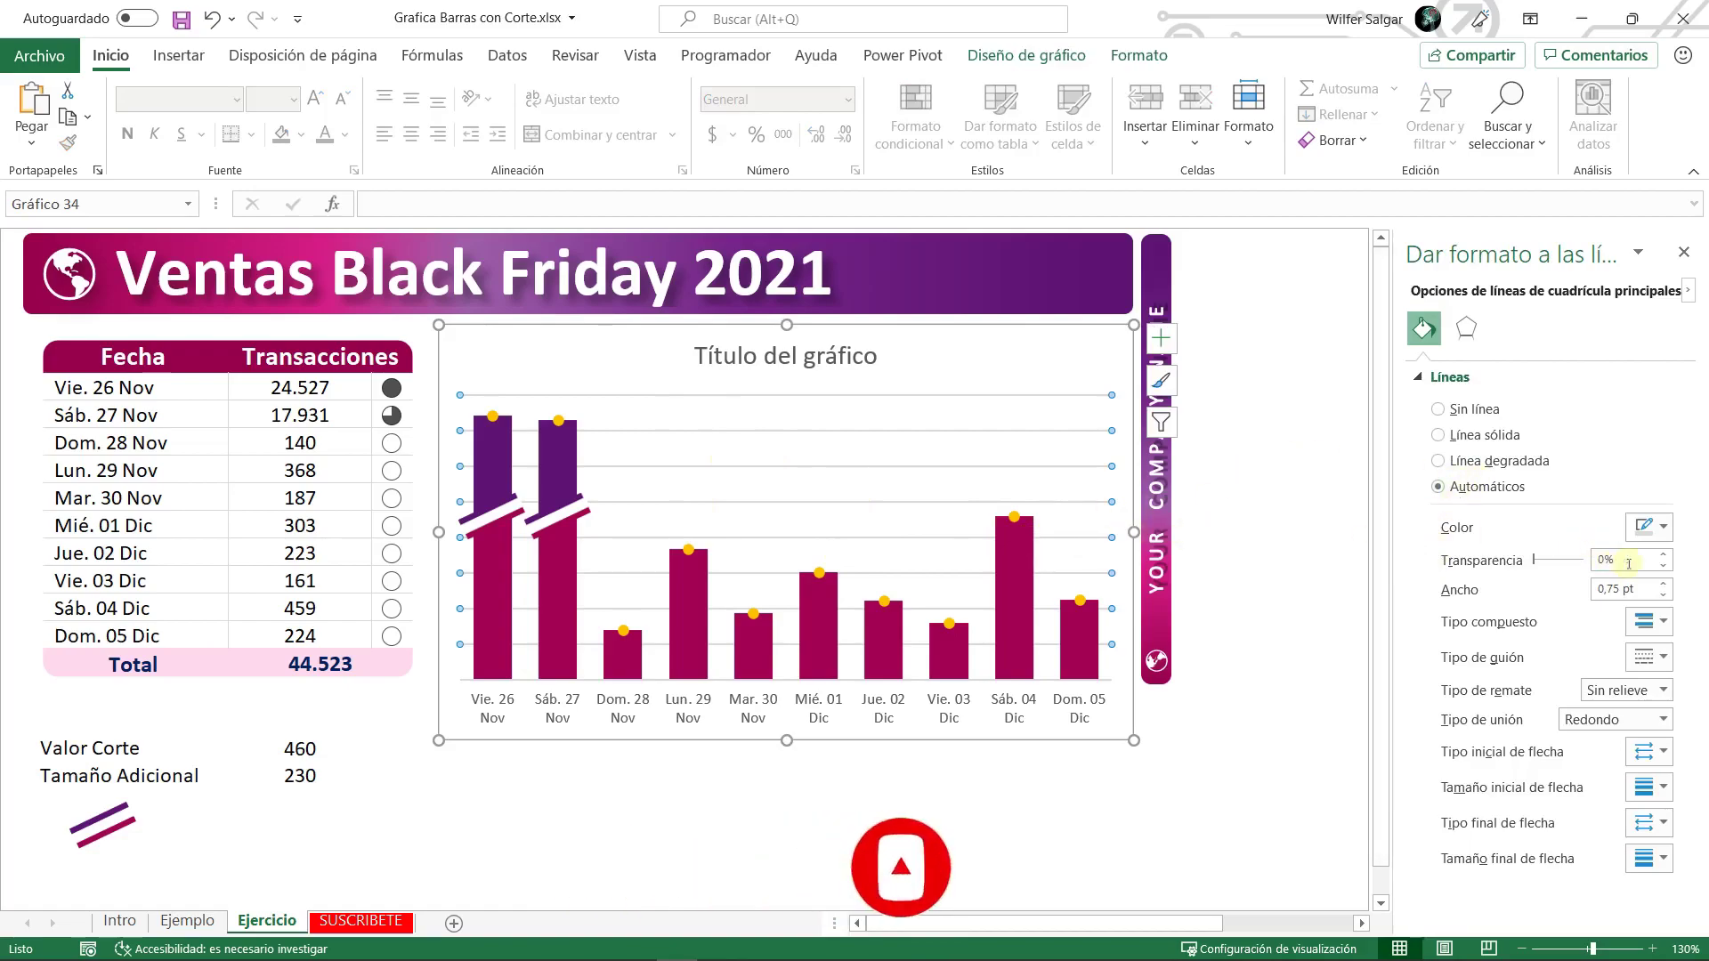
{"action": "left_click", "coordinate": [1648, 528]}
{"action": "left_click", "coordinate": [1539, 629]}
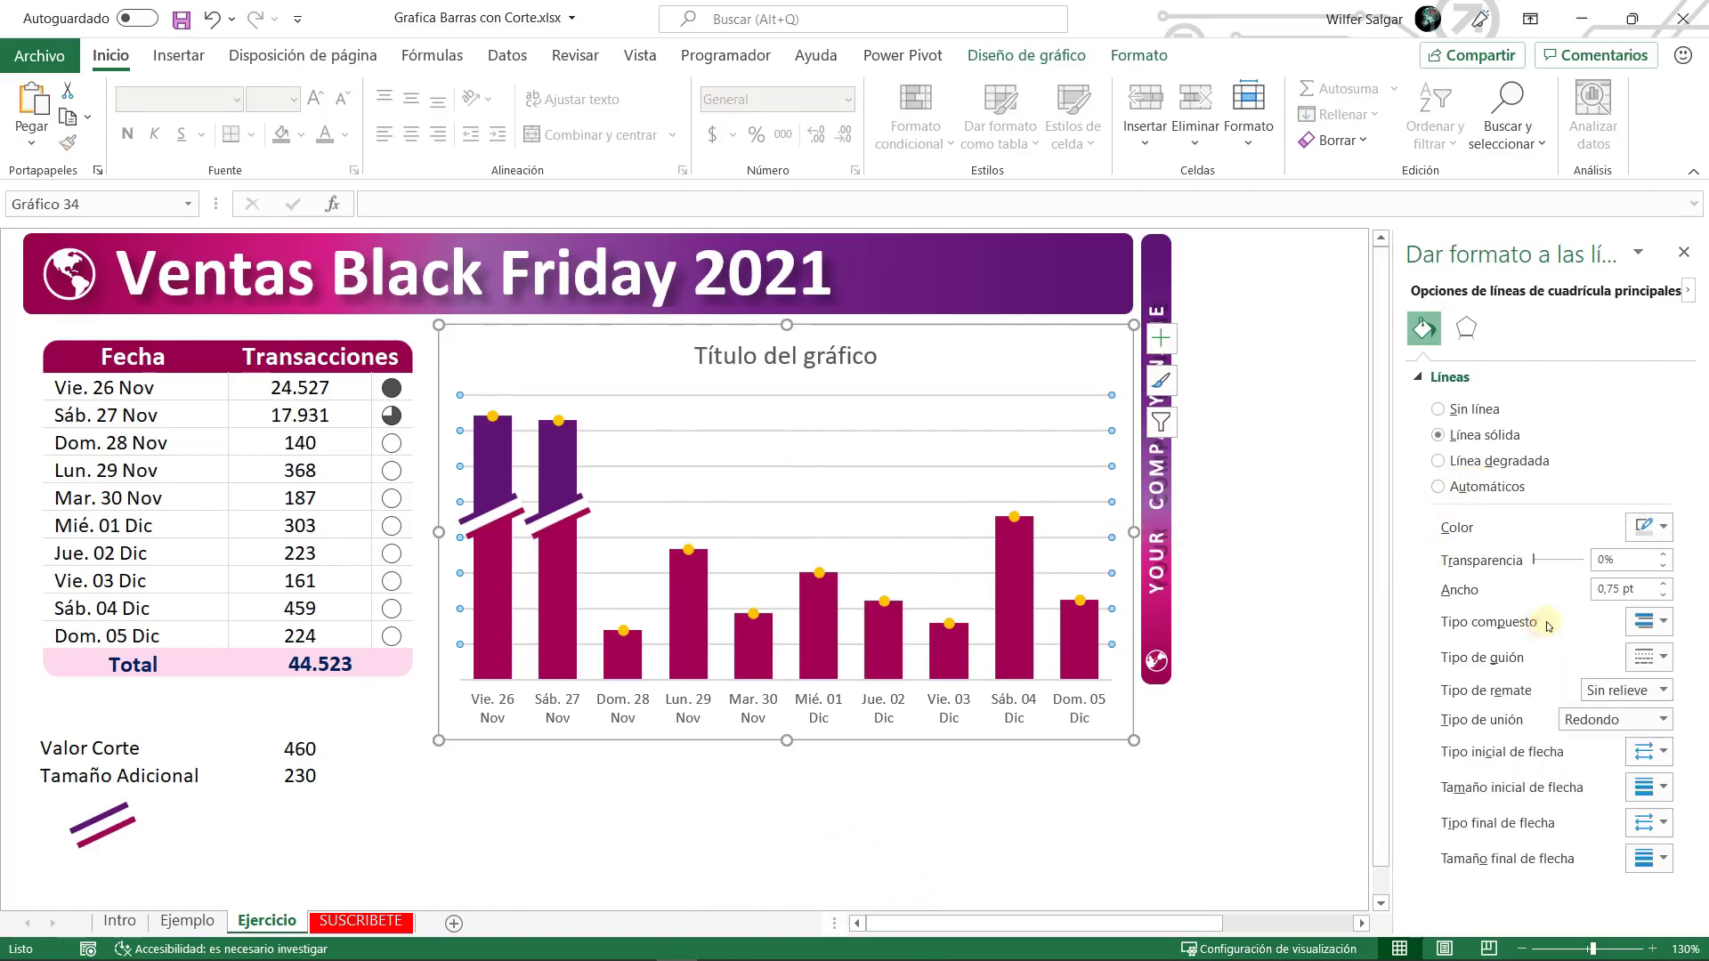
{"action": "left_click", "coordinate": [1663, 595]}
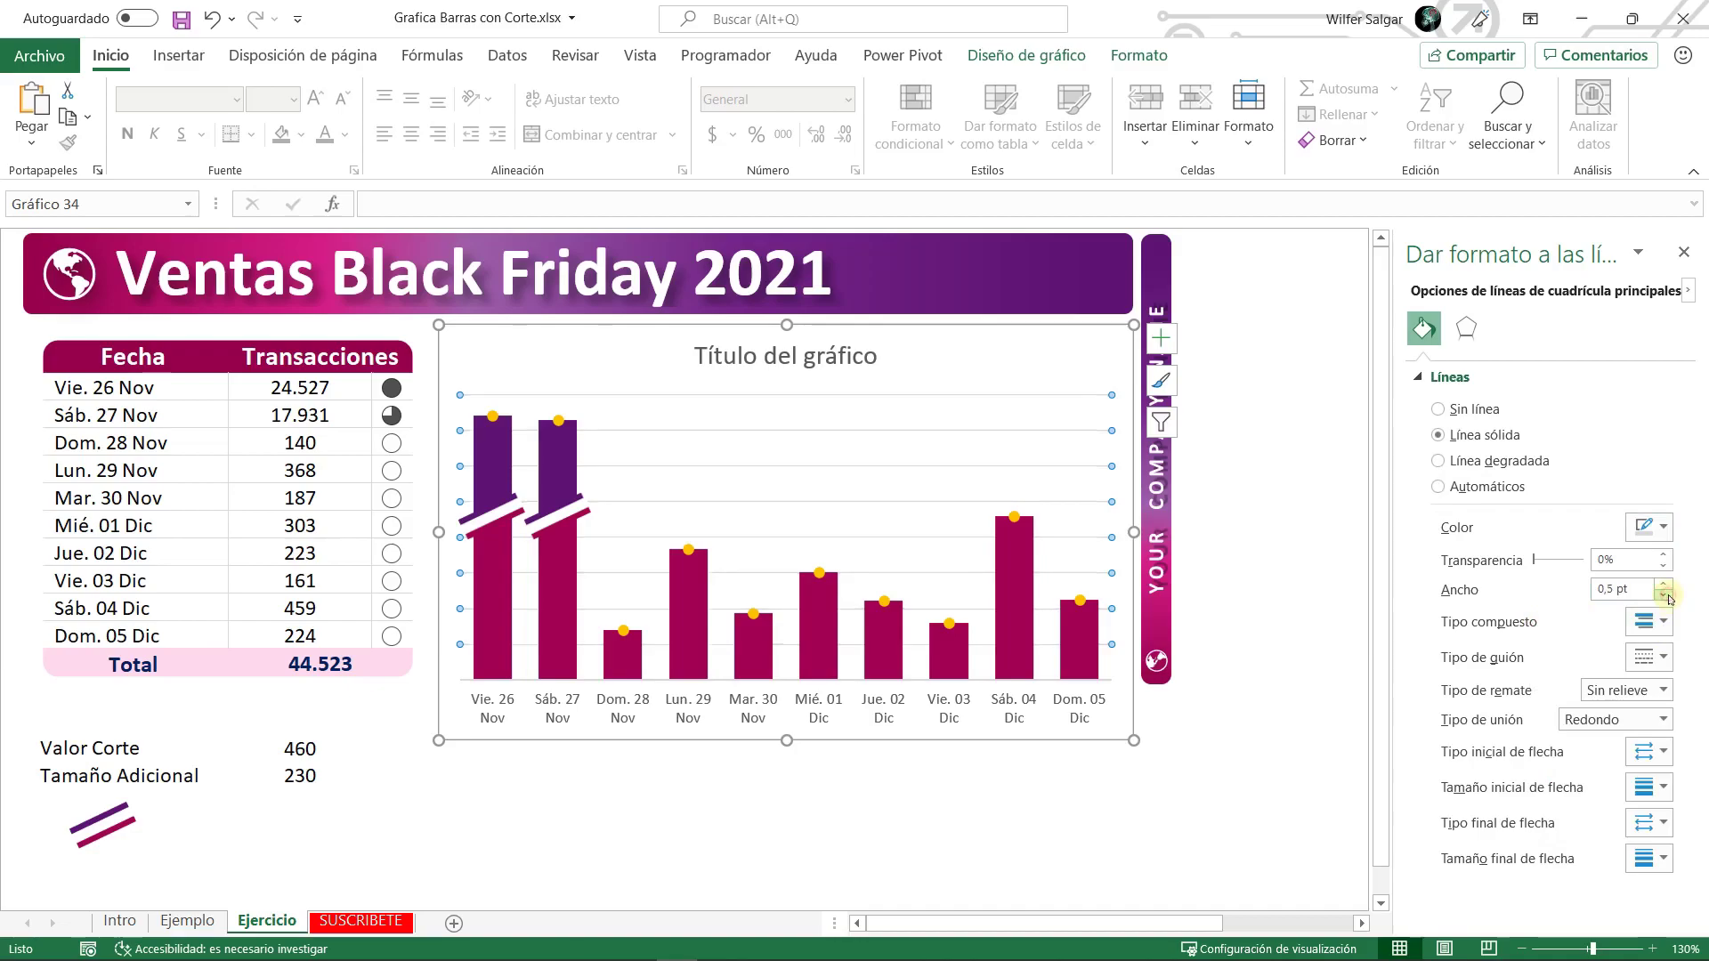
{"action": "left_click", "coordinate": [1661, 658]}
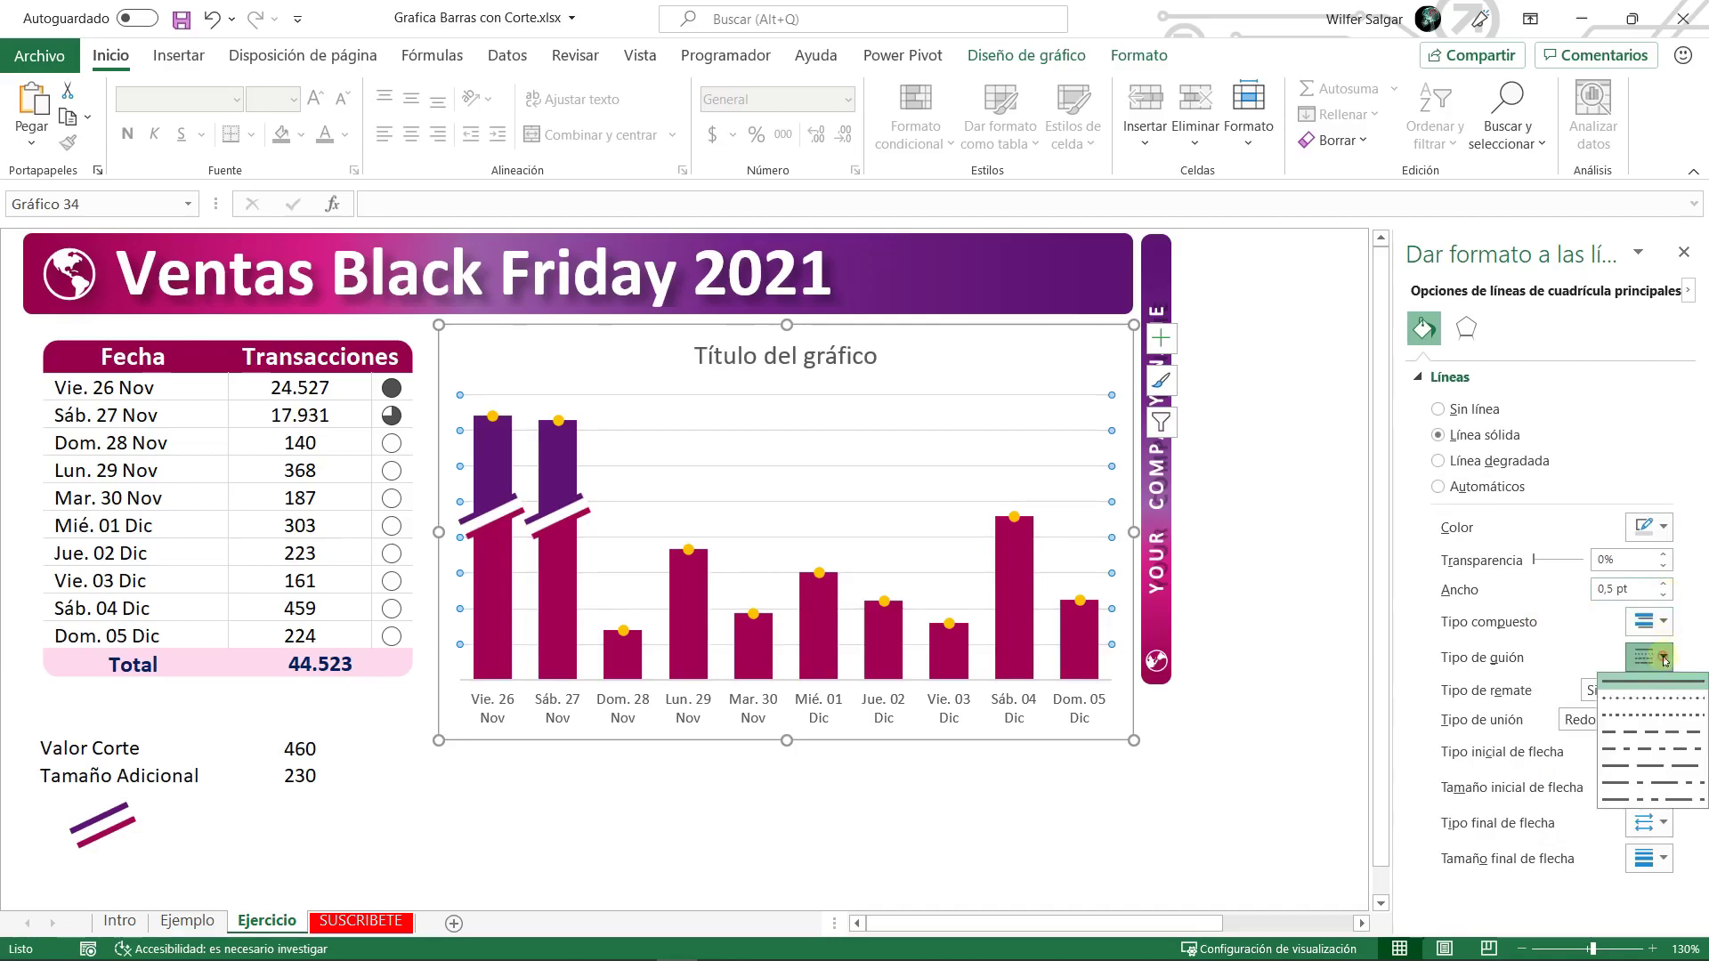
{"action": "left_click", "coordinate": [1643, 703]}
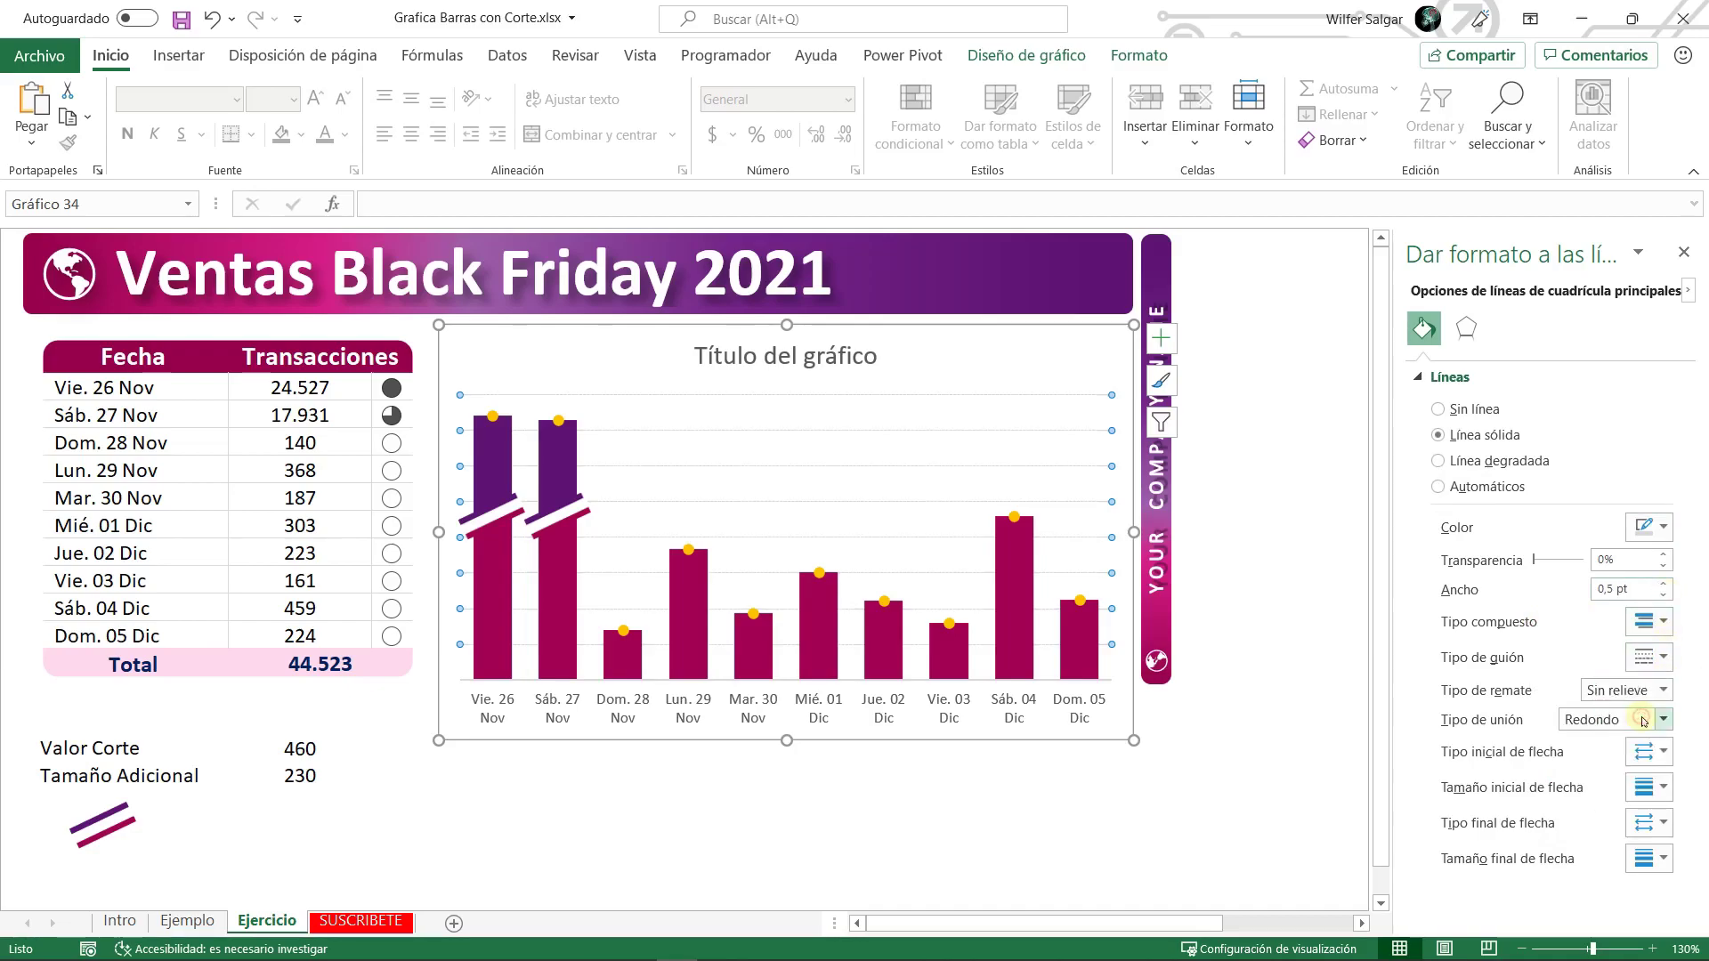
- Add primary major vertical gridlines to the chart
{"action": "left_click", "coordinate": [841, 330]}
{"action": "left_click", "coordinate": [1026, 55]}
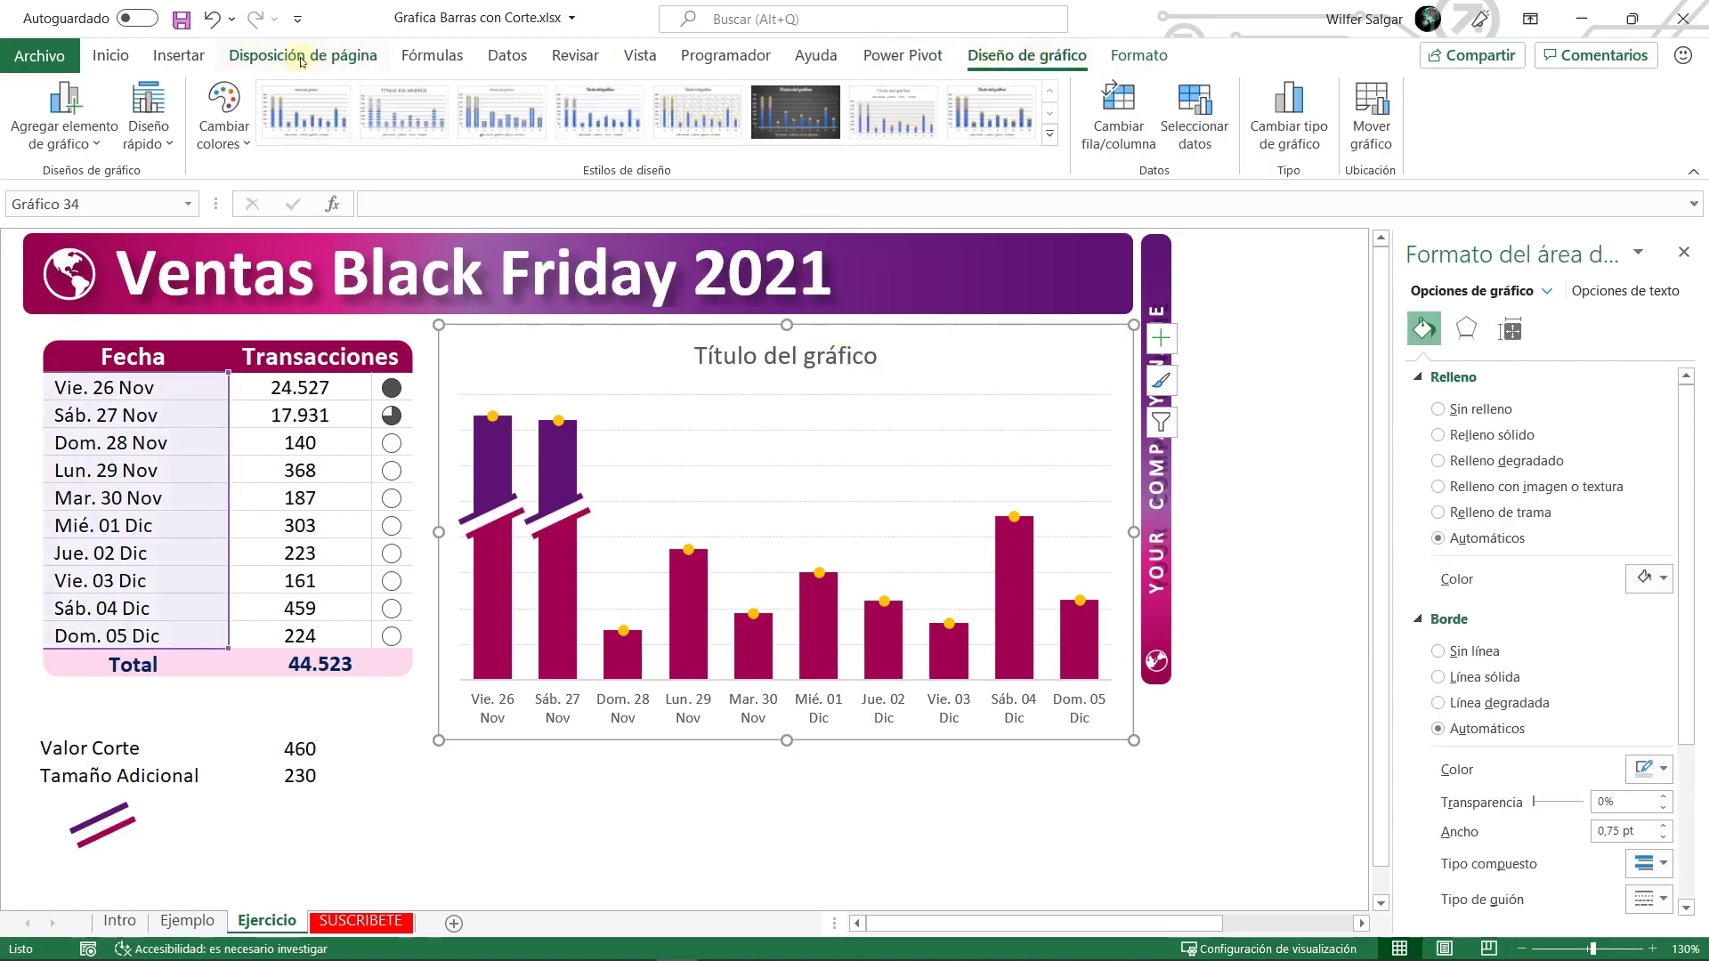
{"action": "left_click", "coordinate": [98, 144]}
{"action": "mouse_move", "coordinate": [107, 374]}
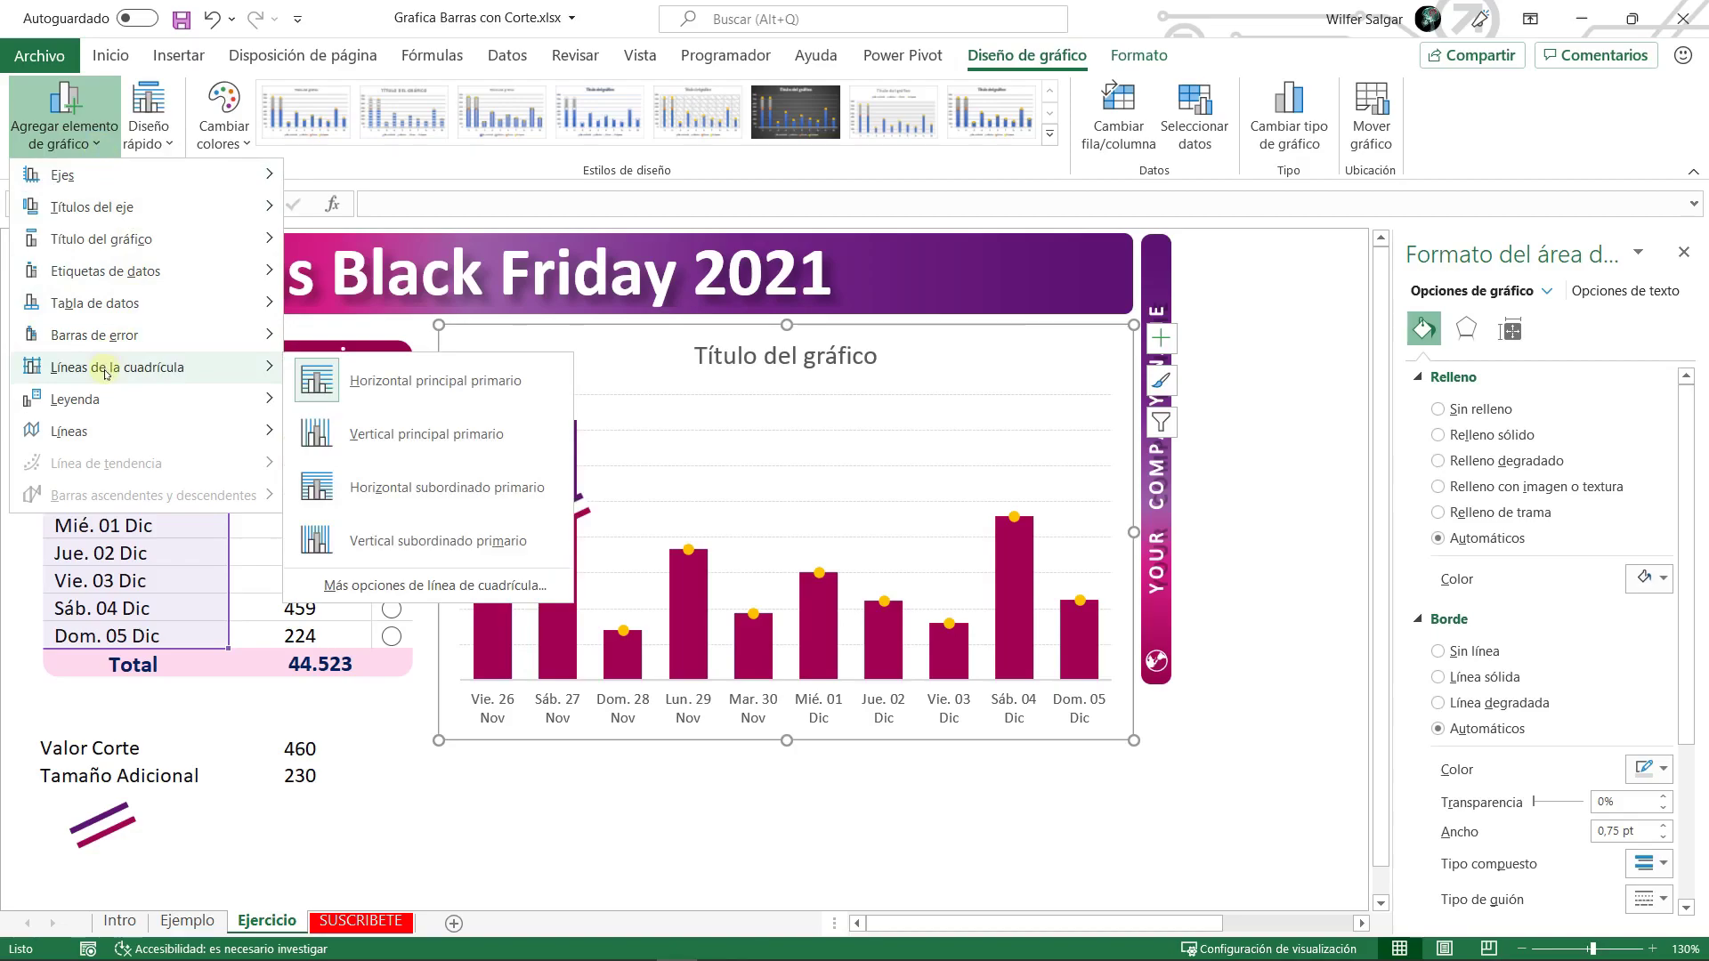
{"action": "left_click", "coordinate": [375, 445]}
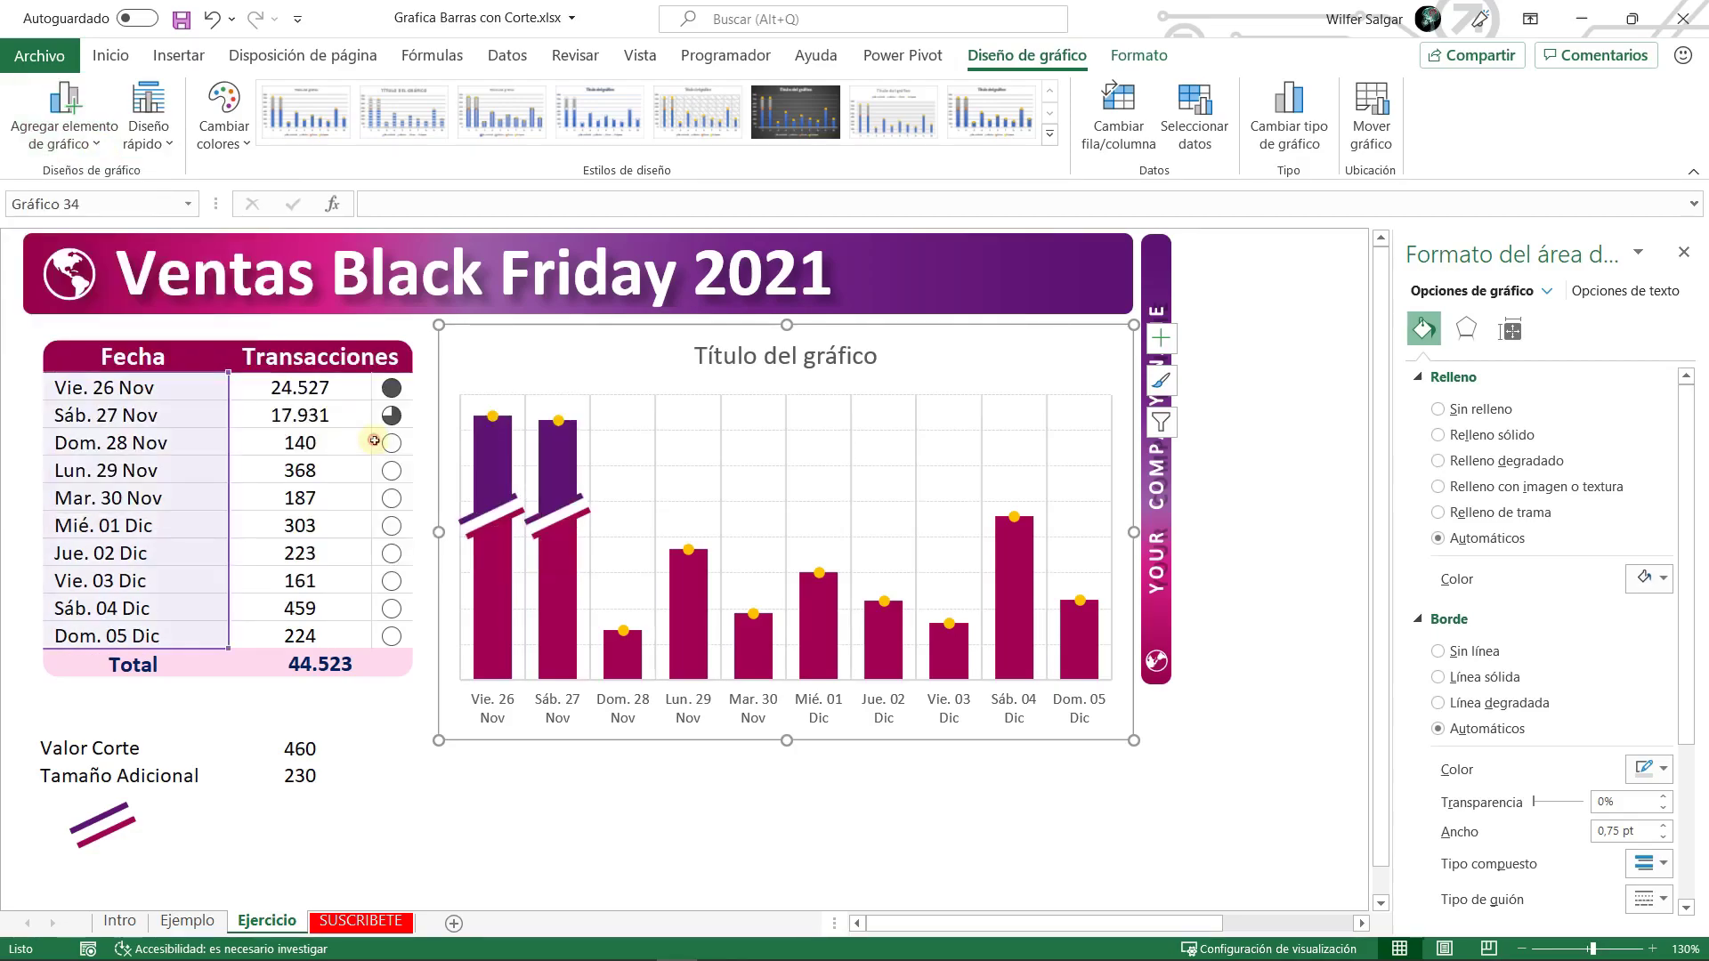
- Format the vertical gridlines as light grey dotted lines 0,5 pt wide
{"action": "left_click", "coordinate": [787, 425]}
{"action": "left_click", "coordinate": [1662, 603]}
{"action": "left_click", "coordinate": [1661, 527]}
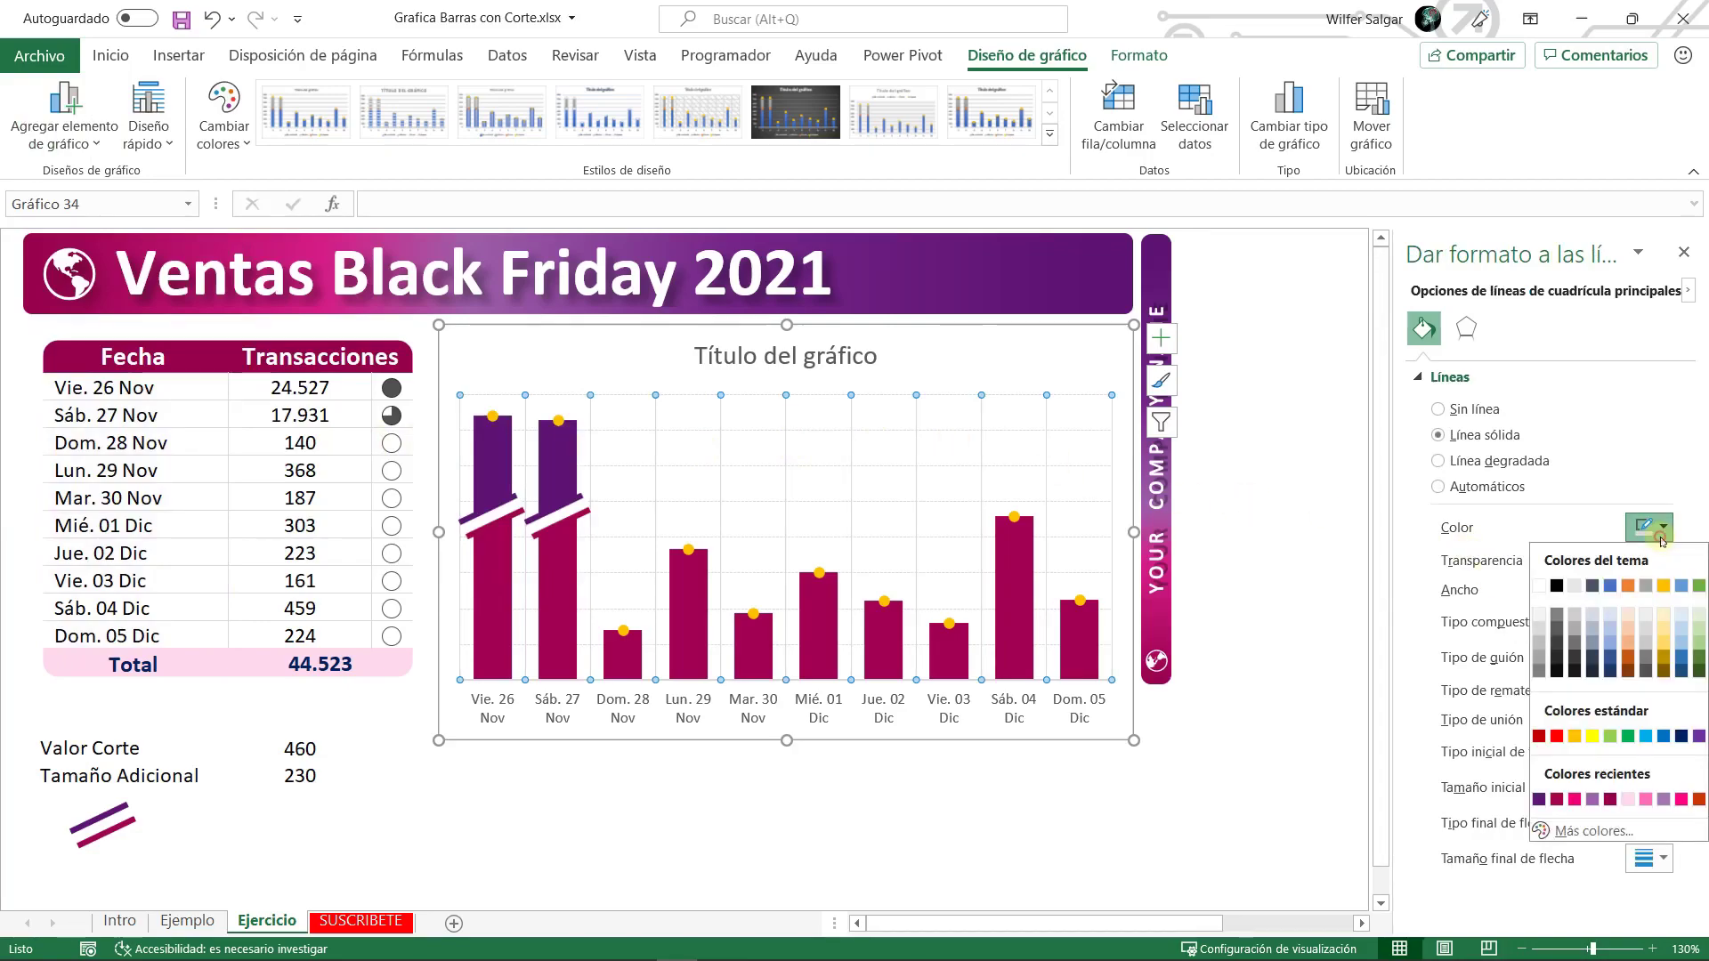
{"action": "left_click", "coordinate": [1540, 628]}
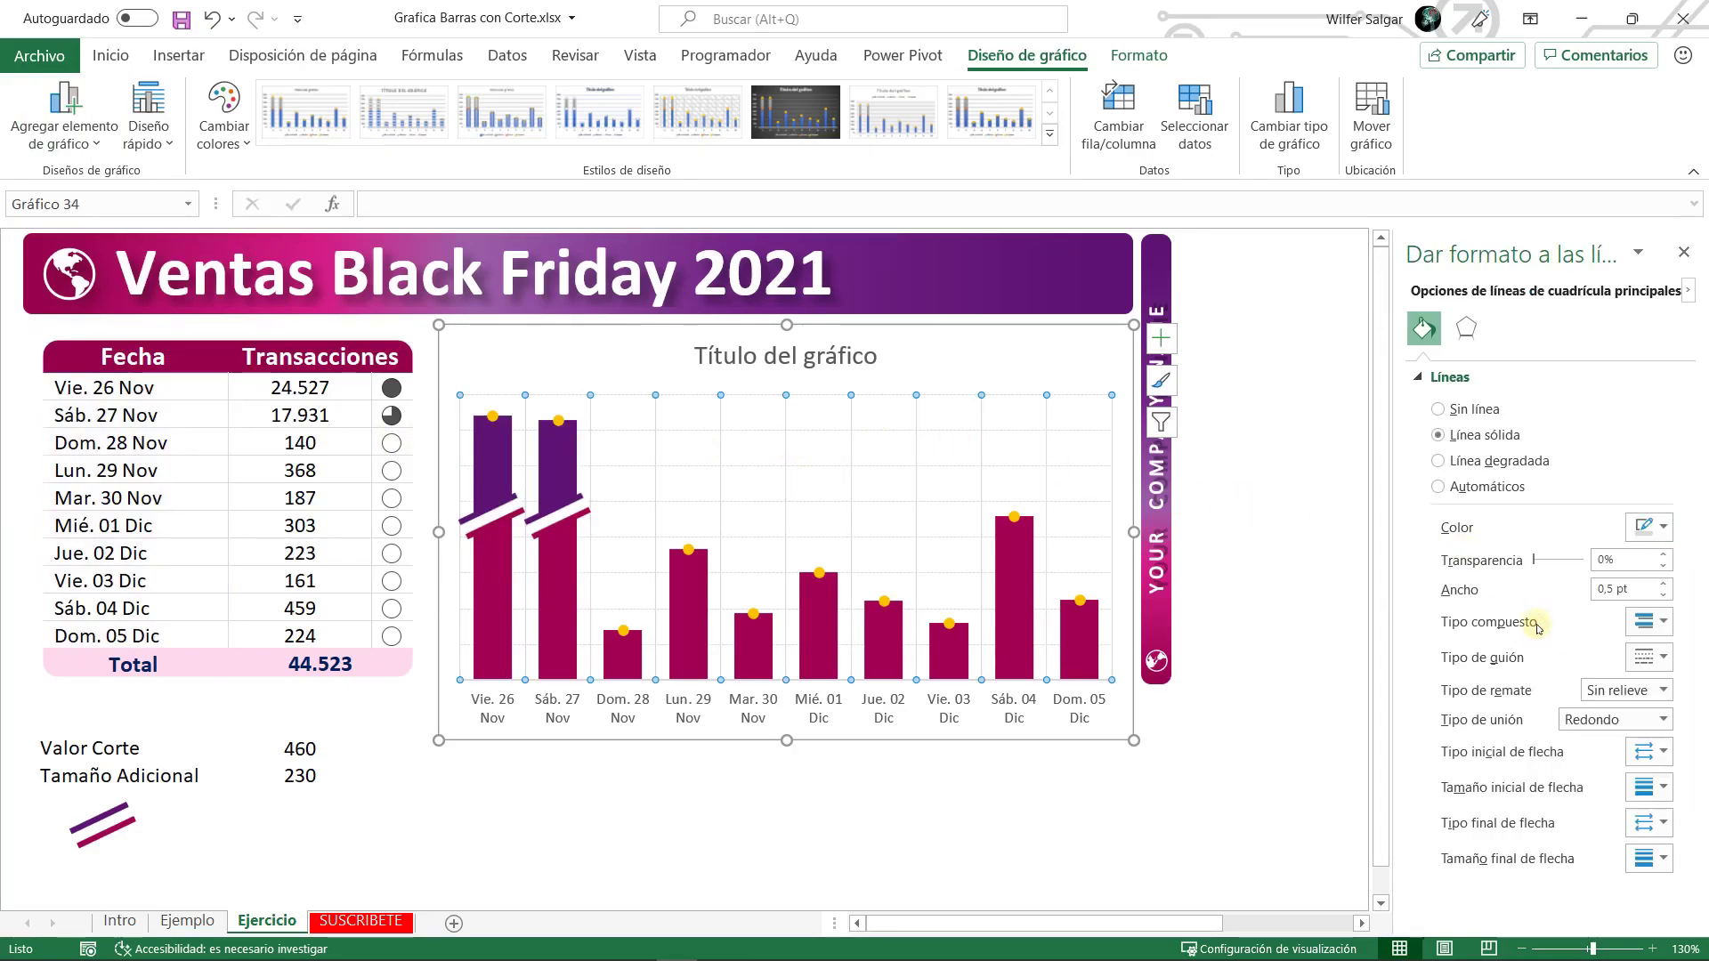
{"action": "left_click", "coordinate": [1657, 663]}
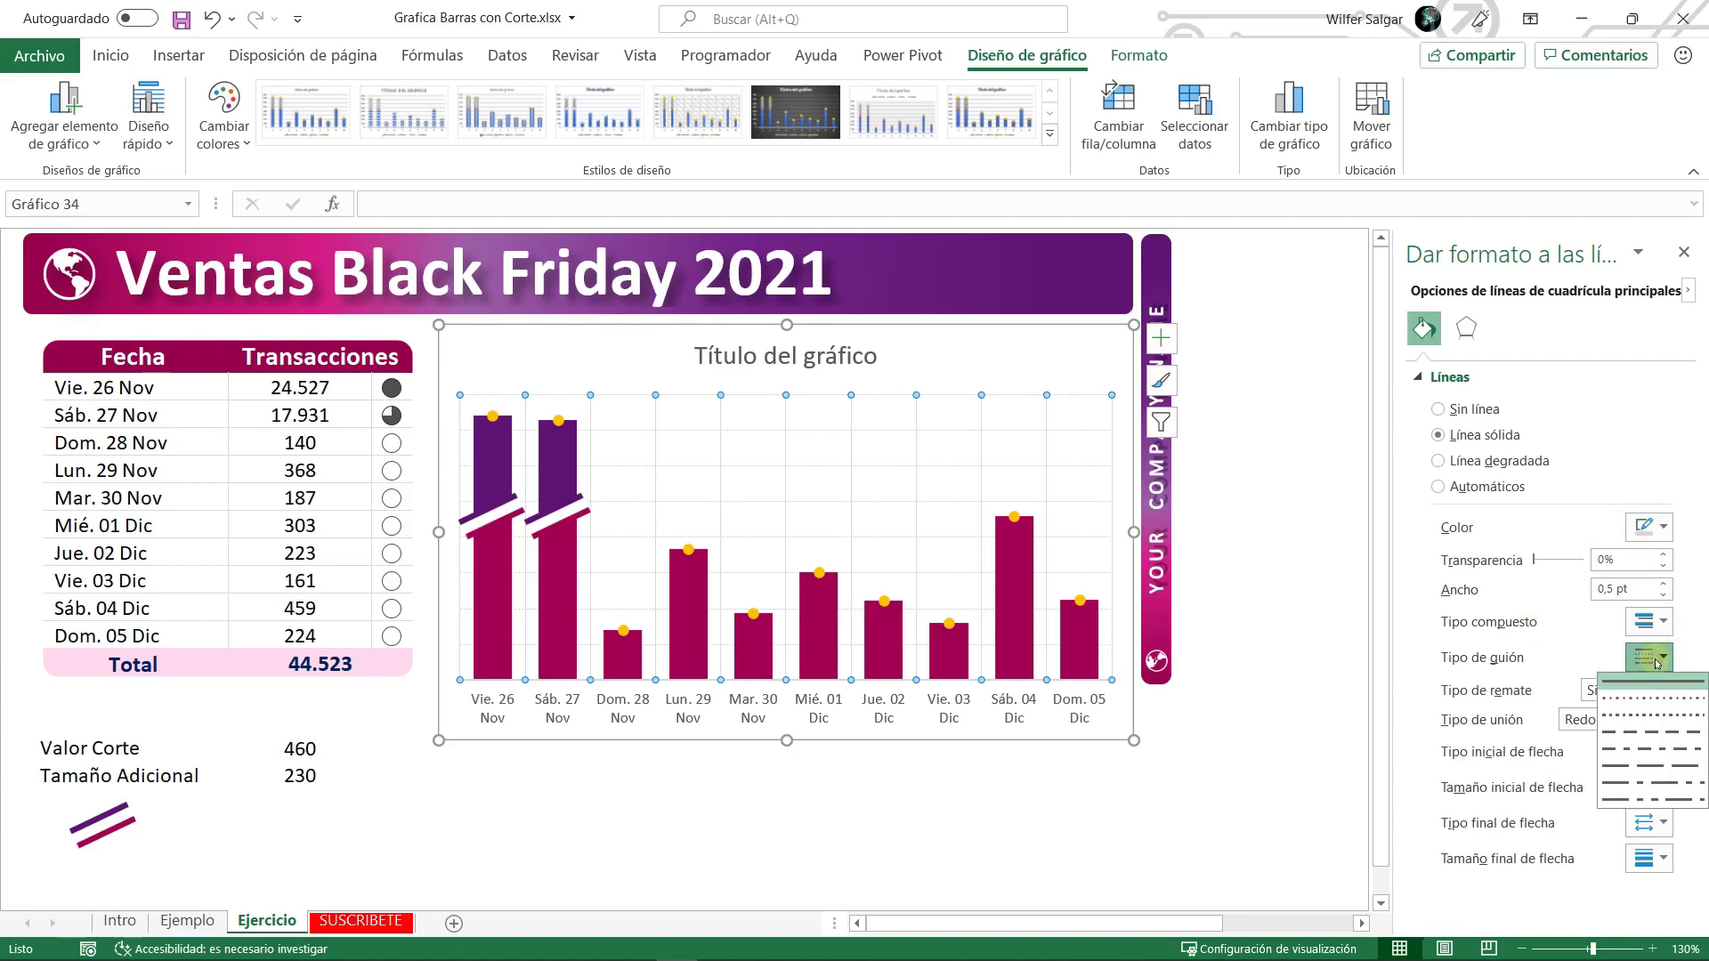
{"action": "left_click", "coordinate": [1644, 716]}
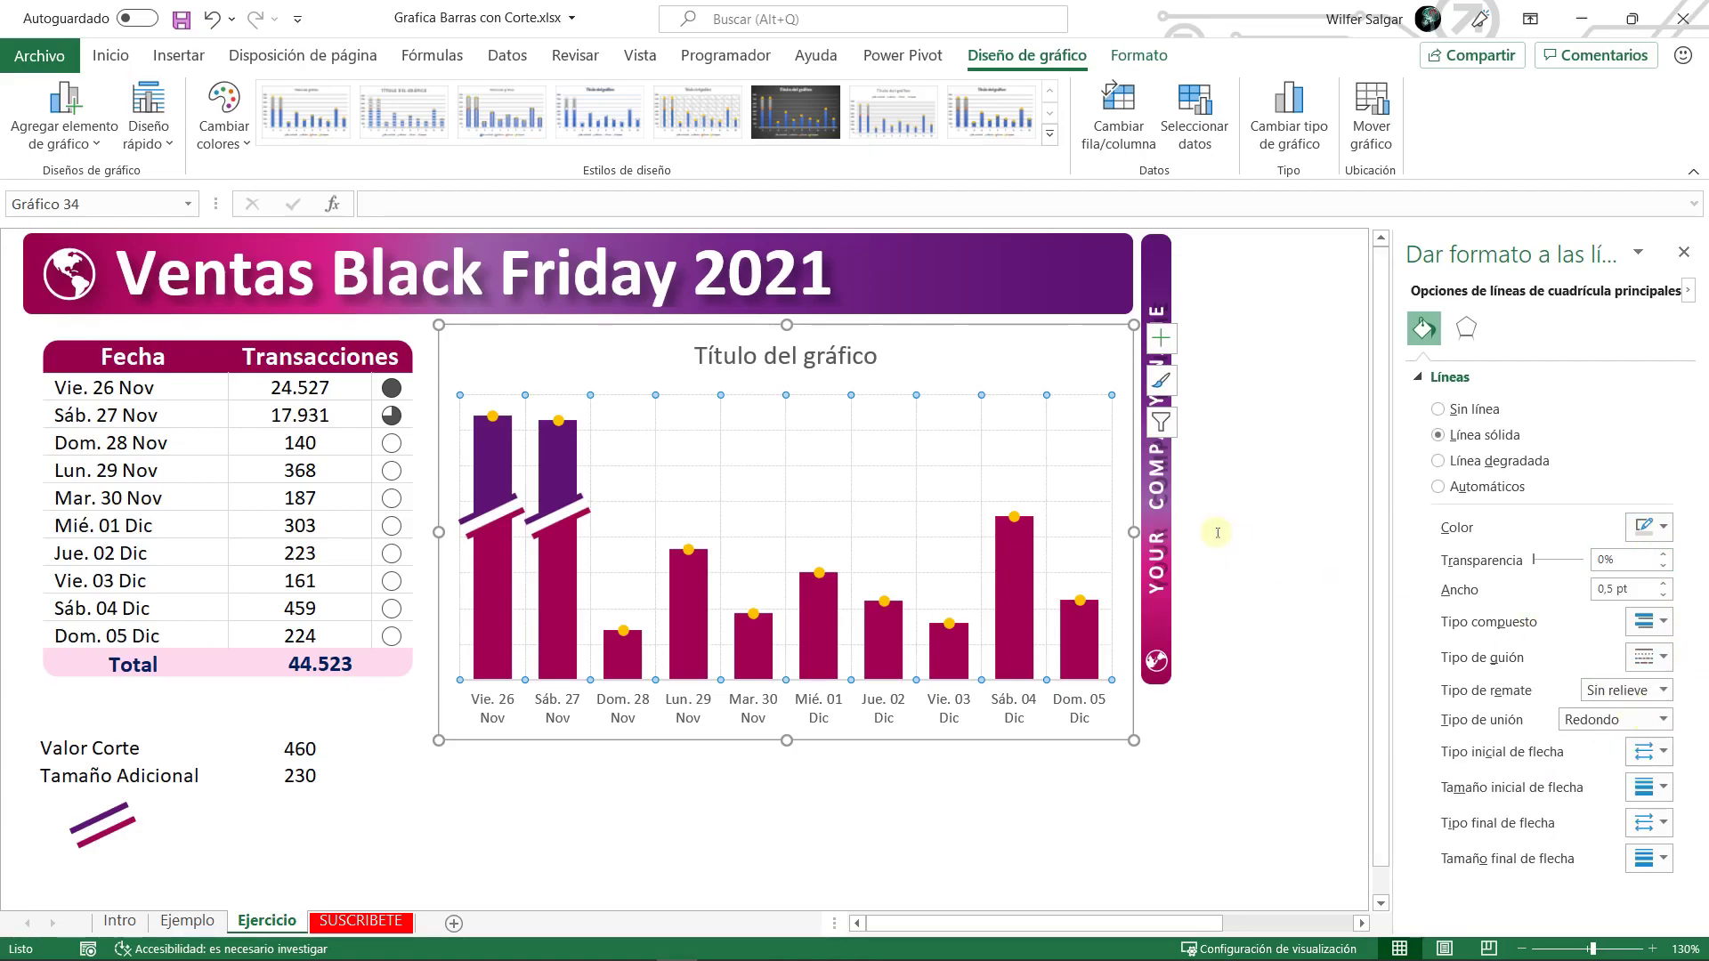
- Delete the chart title and the spare cut-mark shape below the Tamaño Adicional cell
{"action": "left_click", "coordinate": [752, 372]}
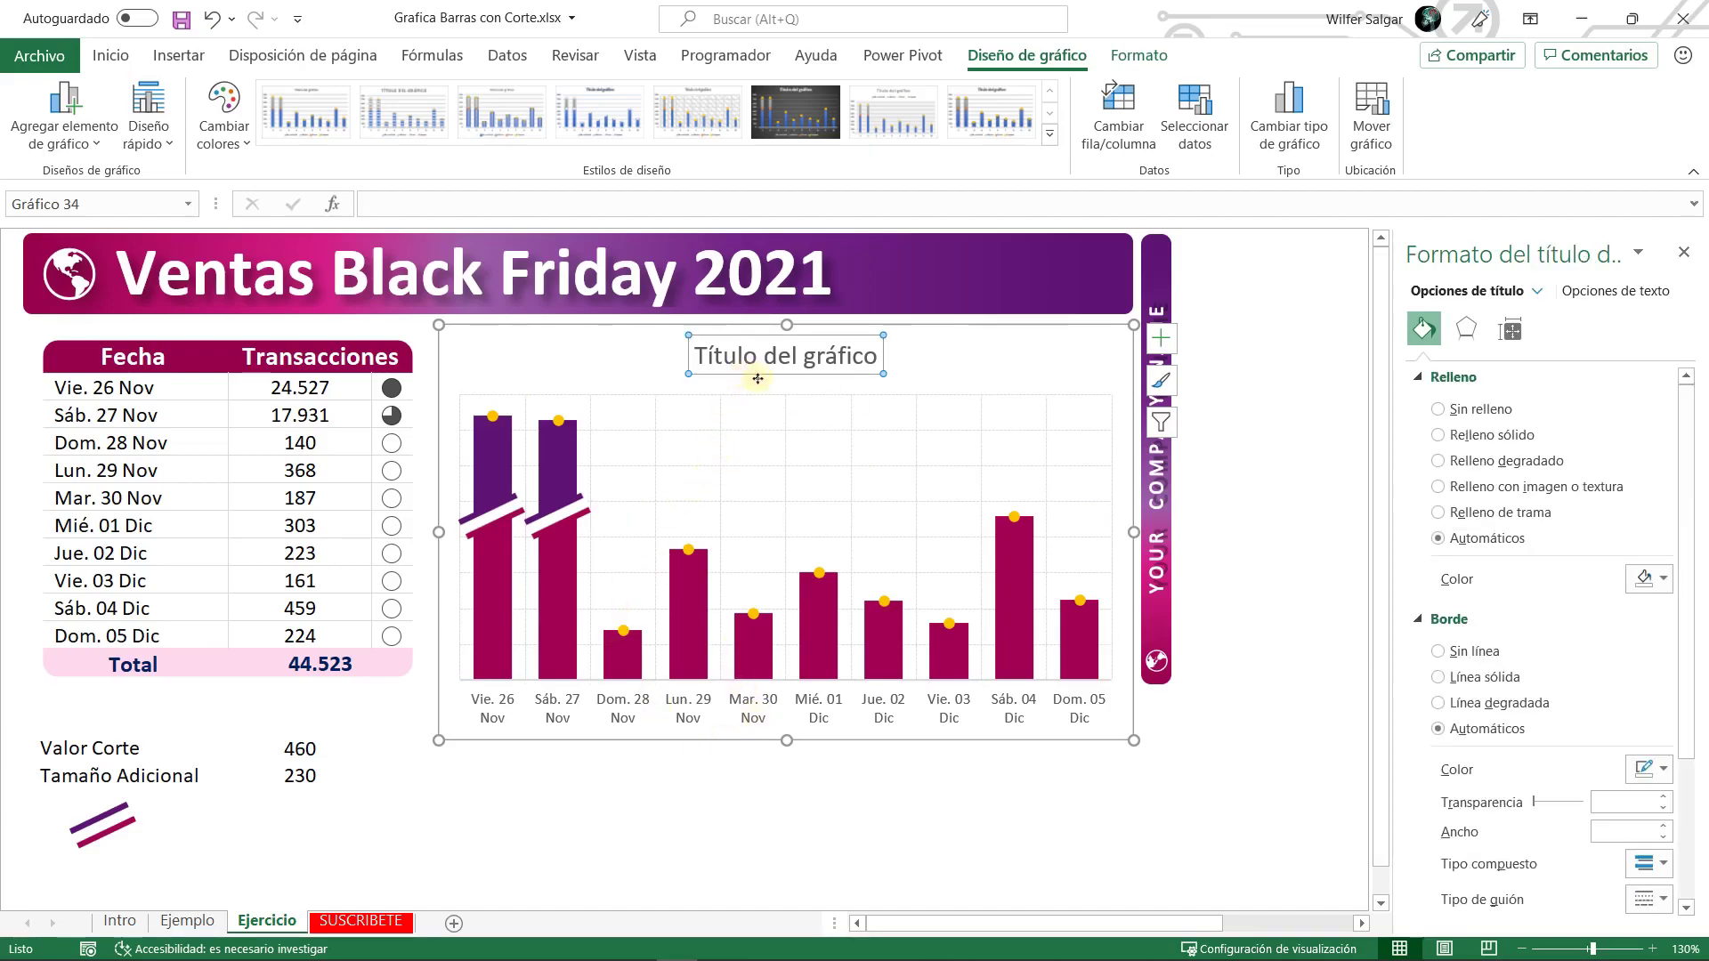
{"action": "key", "text": "Delete"}
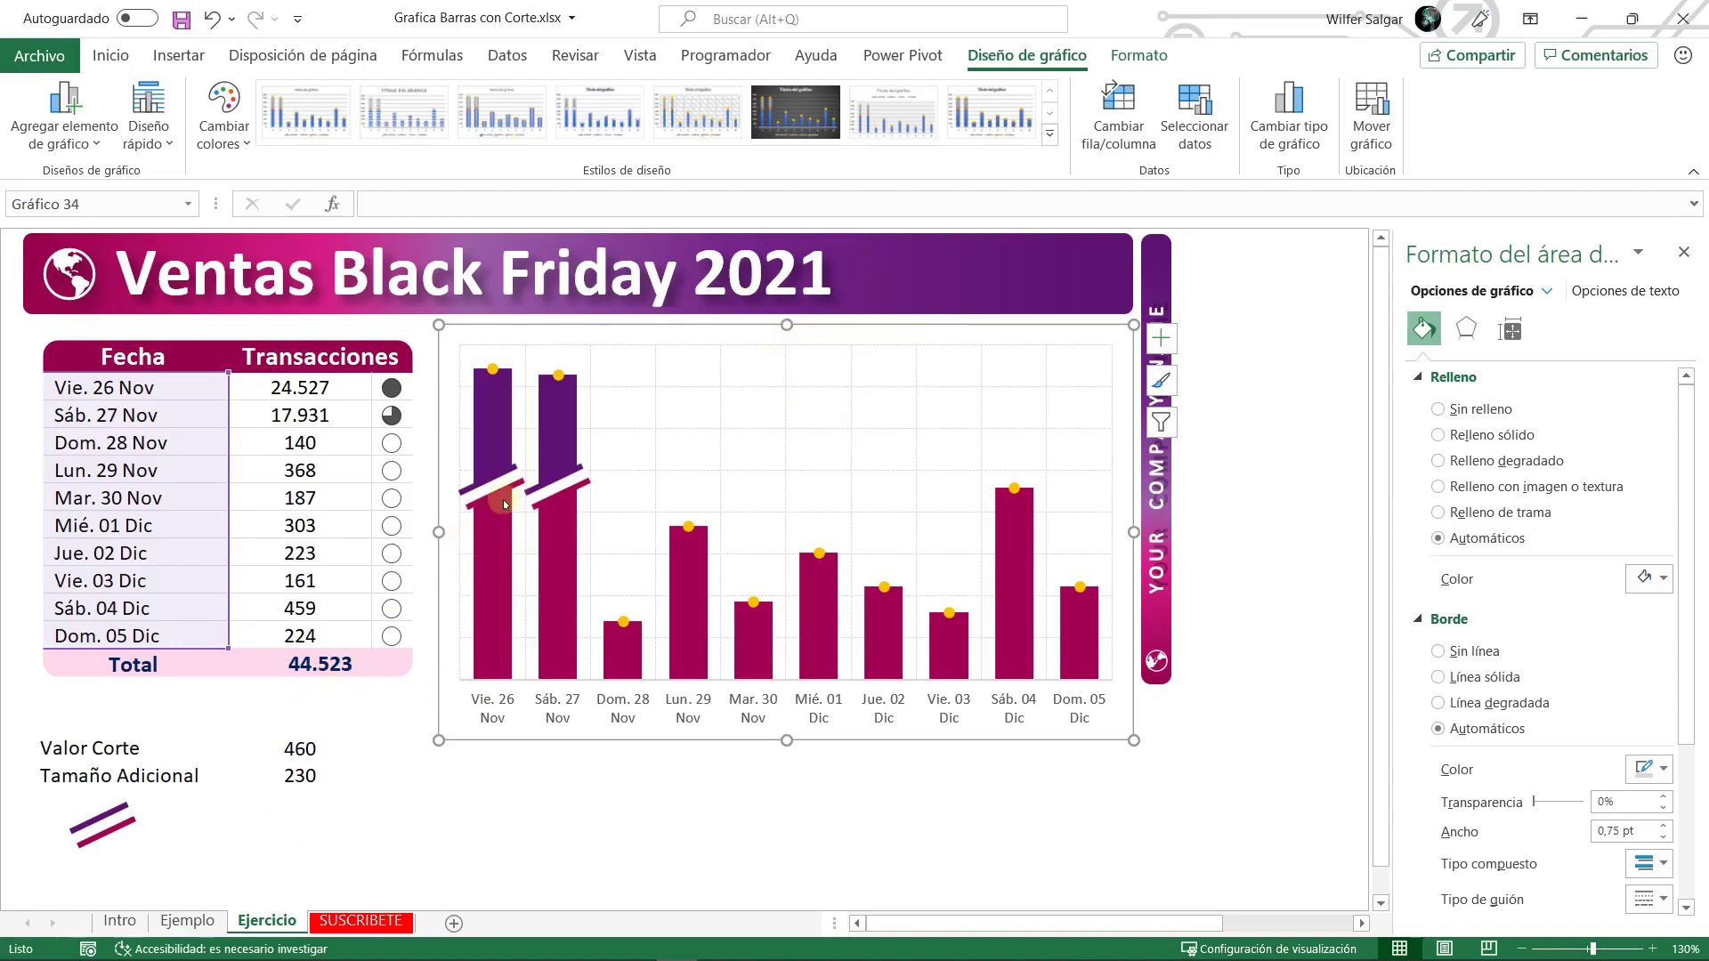
{"action": "left_click", "coordinate": [114, 832]}
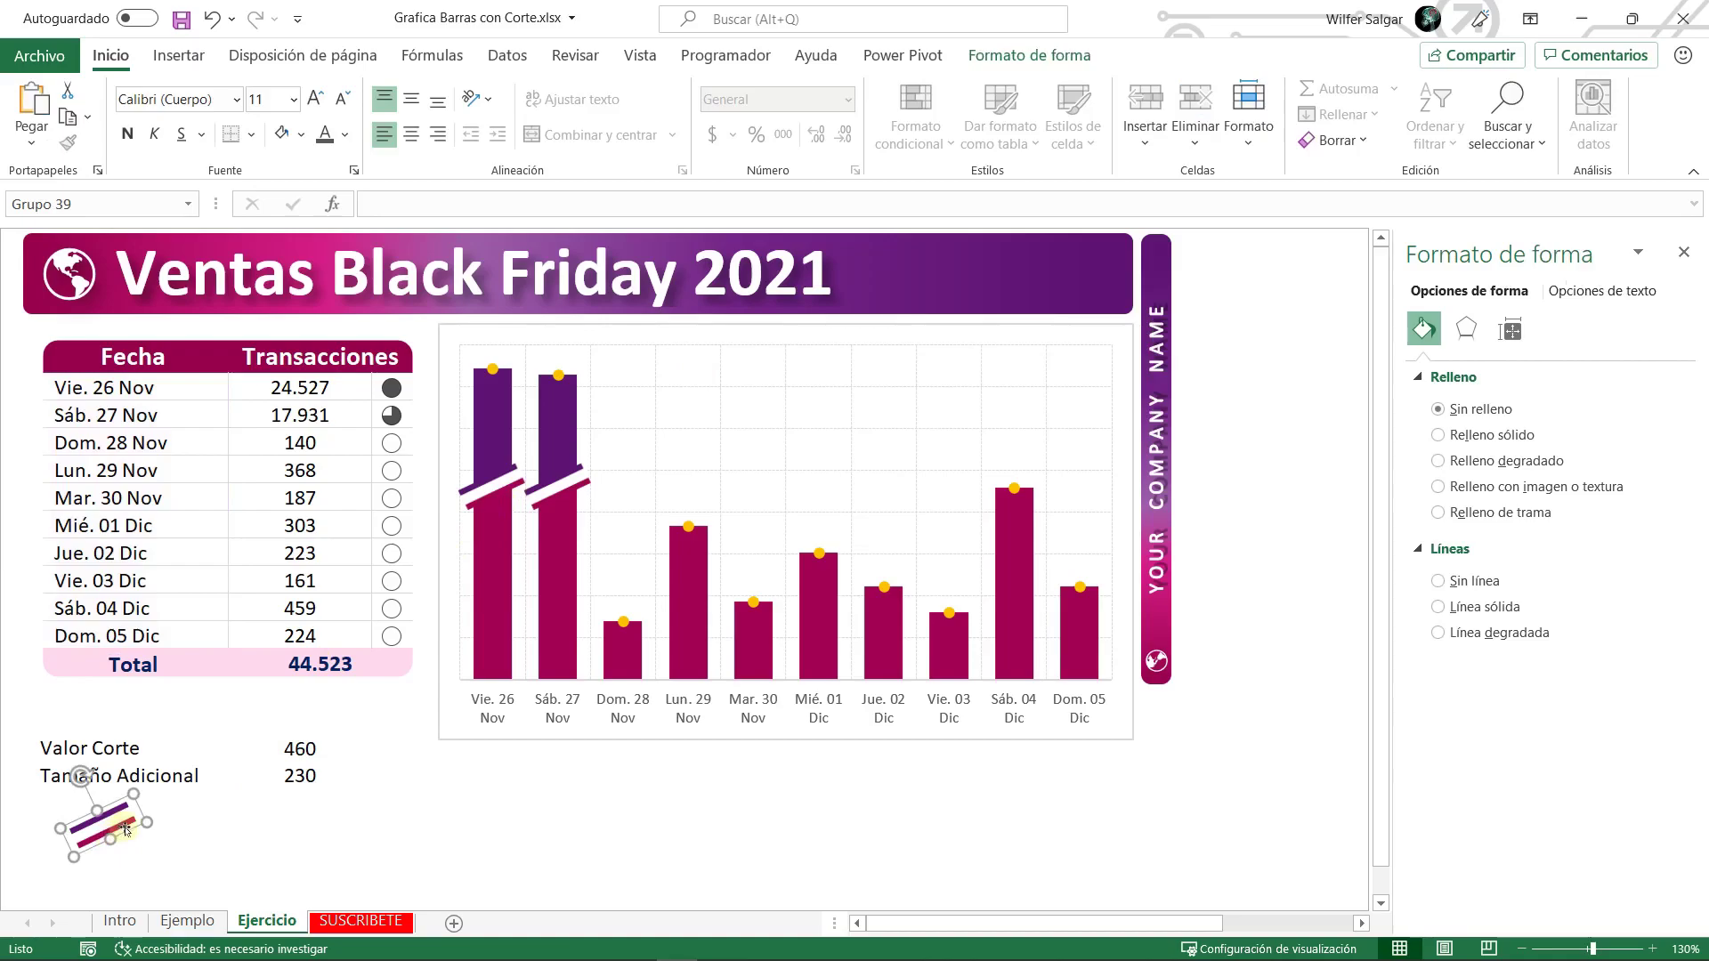
{"action": "key", "text": "Delete"}
- Hide the Valor Corte and Tamaño Adicional labels and values by setting their font colour to white
{"action": "left_click", "coordinate": [267, 807]}
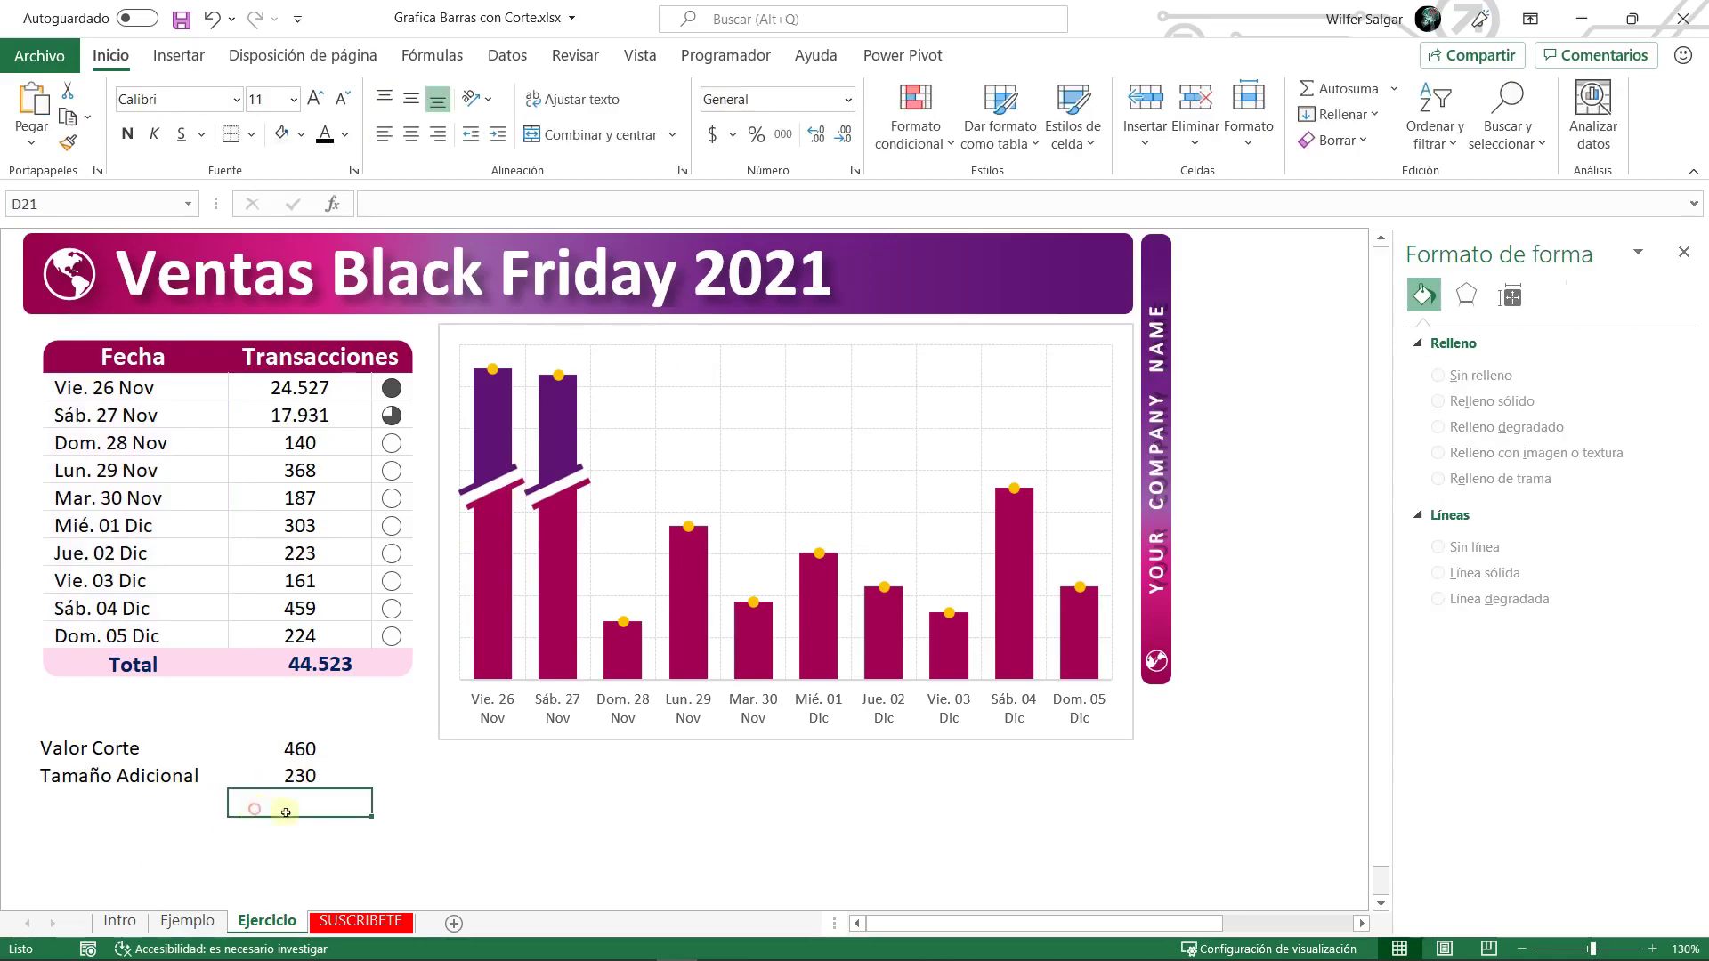
{"action": "key", "text": "Up"}
{"action": "key", "text": "Left"}
{"action": "key", "text": "shift+Up"}
{"action": "key", "text": "shift+Right"}
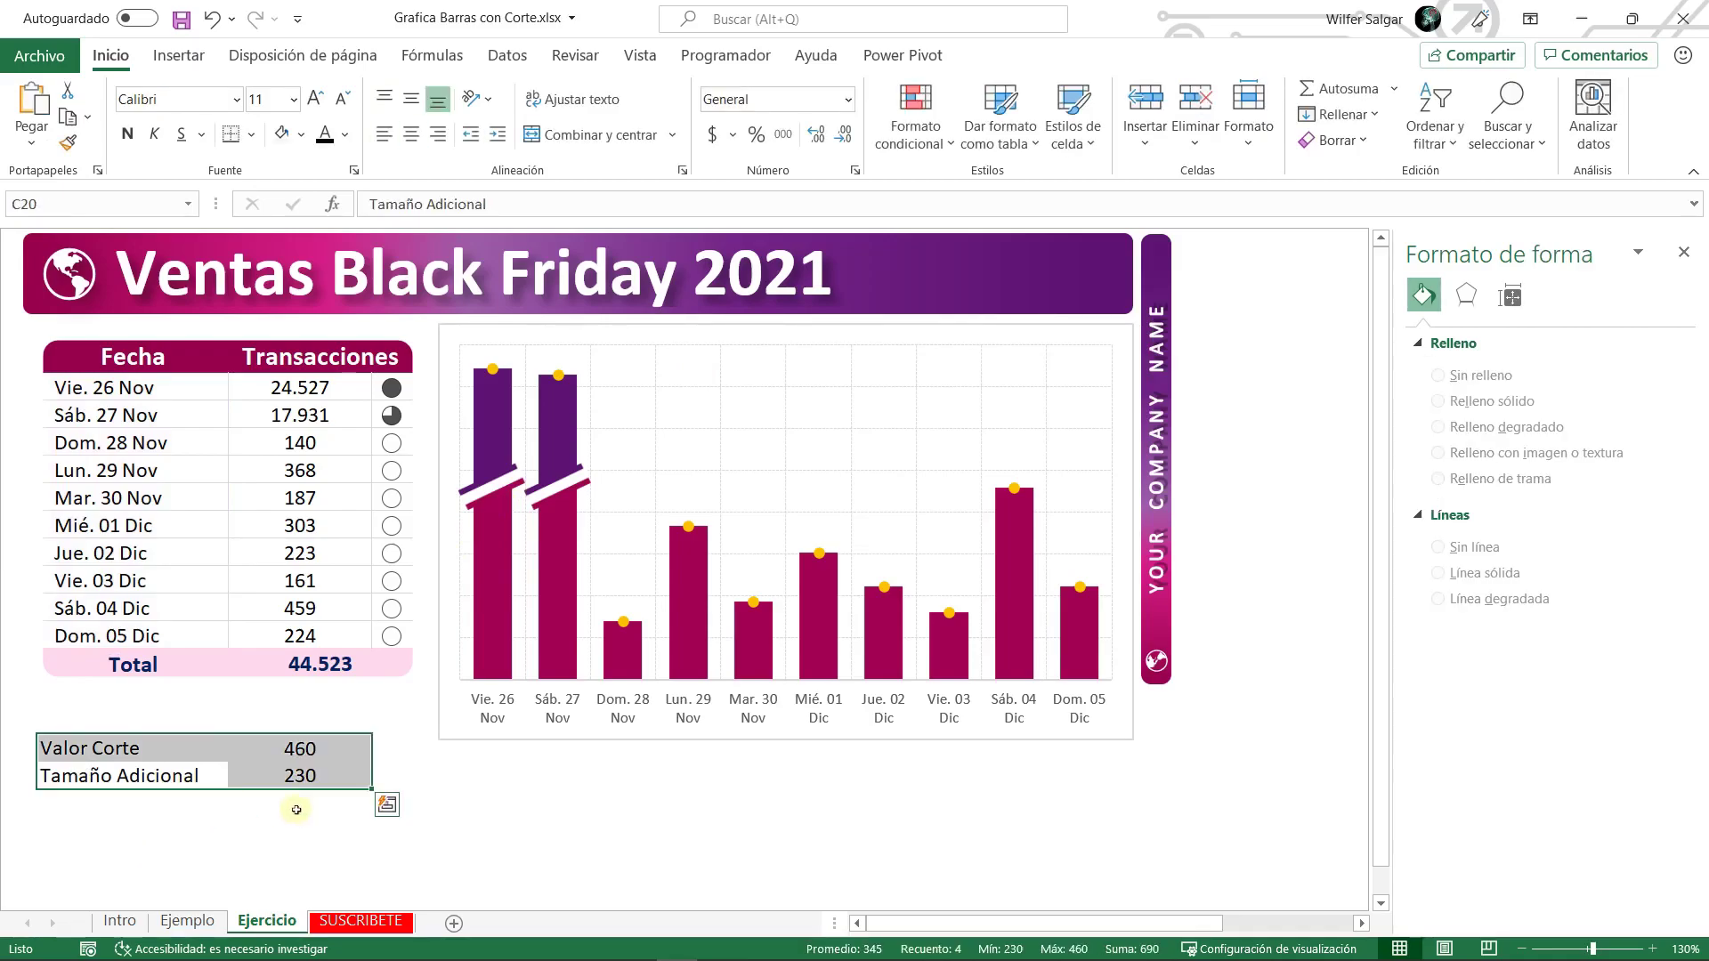
{"action": "left_click", "coordinate": [346, 134]}
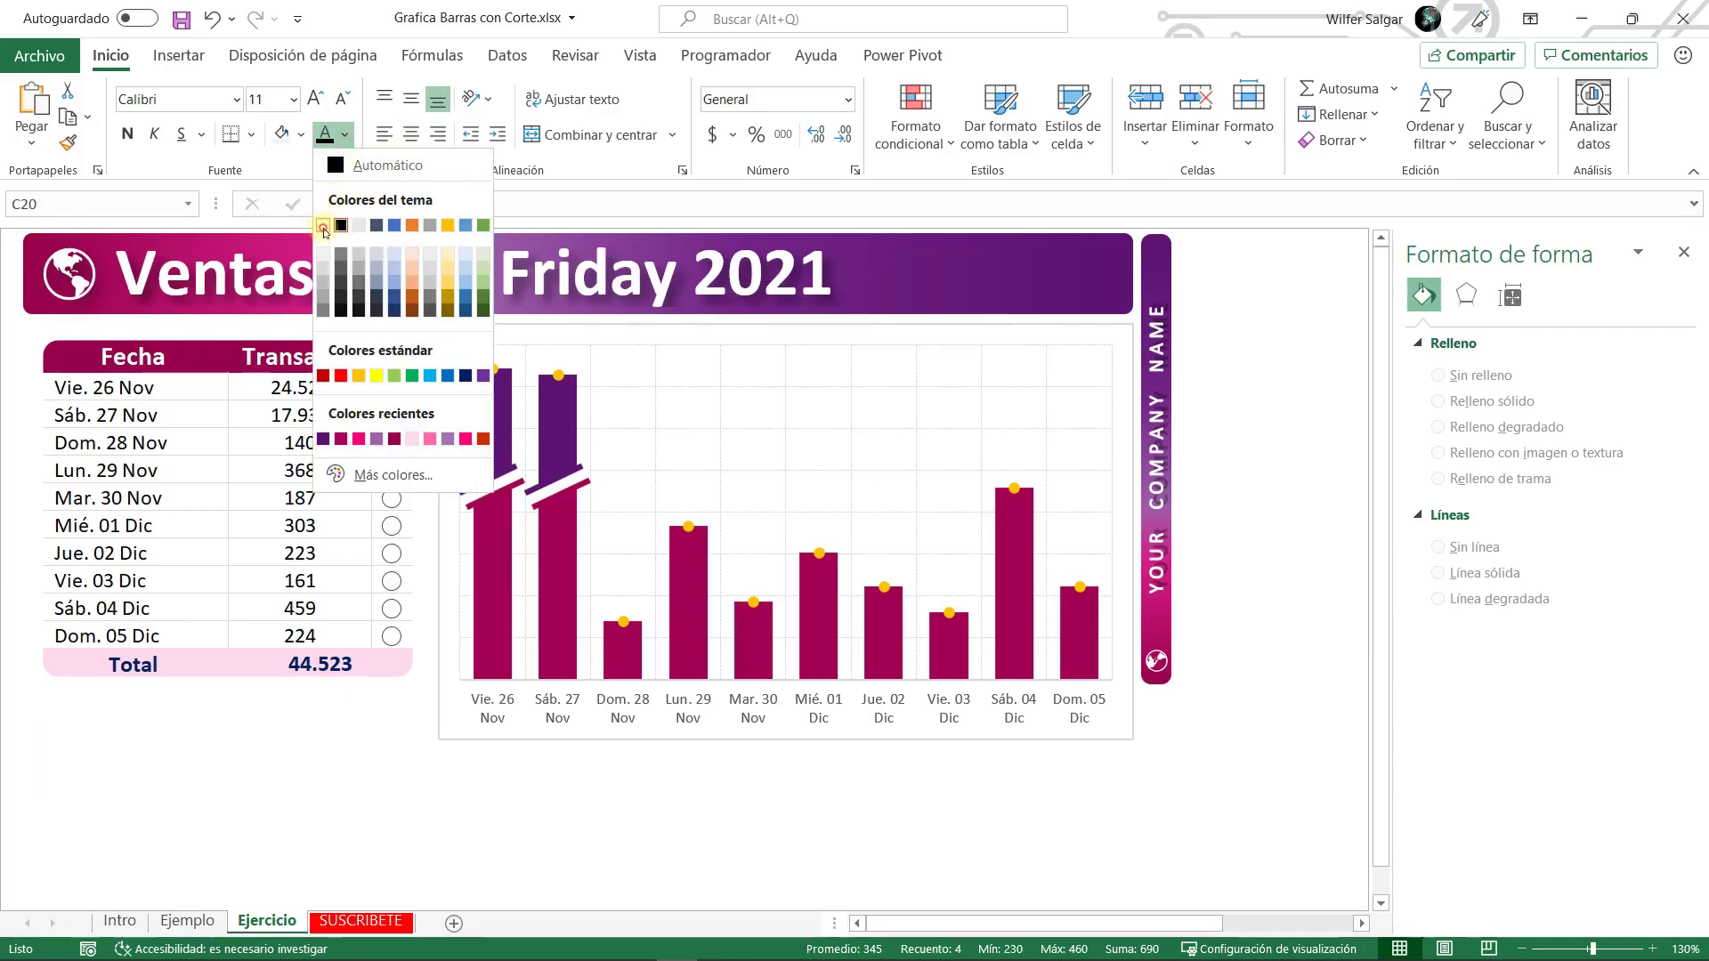
{"action": "left_click", "coordinate": [322, 221]}
- Add data labels above the yellow marker series at the tops of the columns
{"action": "left_click", "coordinate": [1060, 743]}
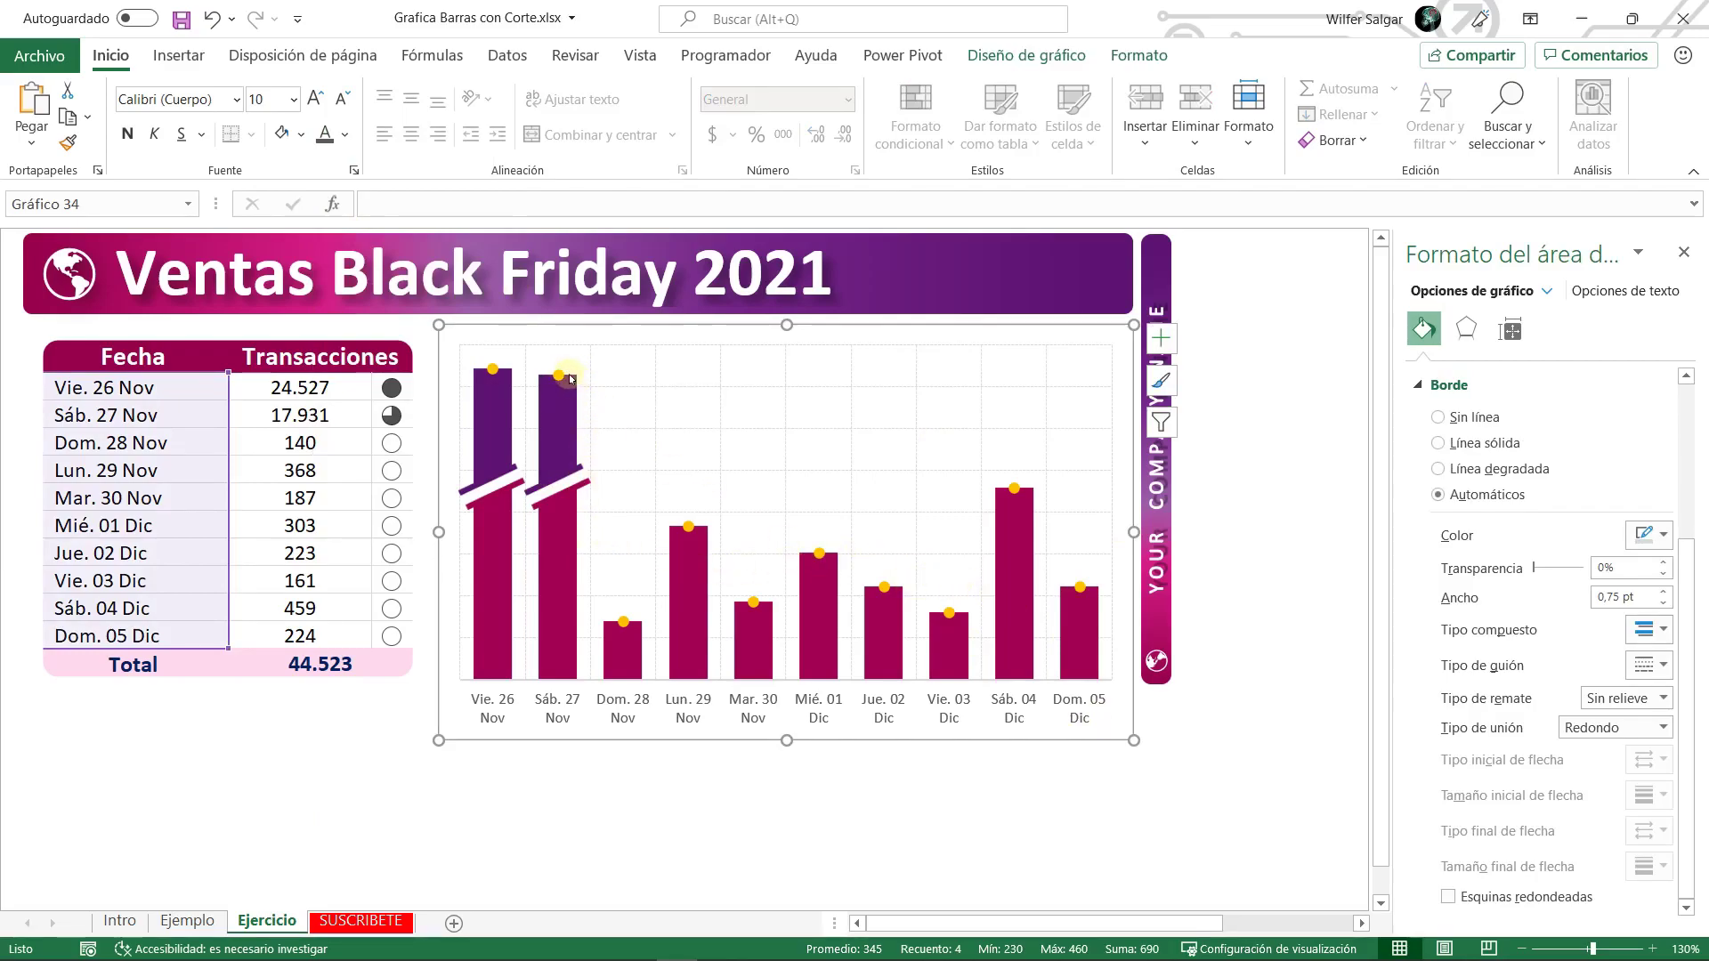
{"action": "left_click", "coordinate": [632, 806]}
{"action": "left_click", "coordinate": [688, 526]}
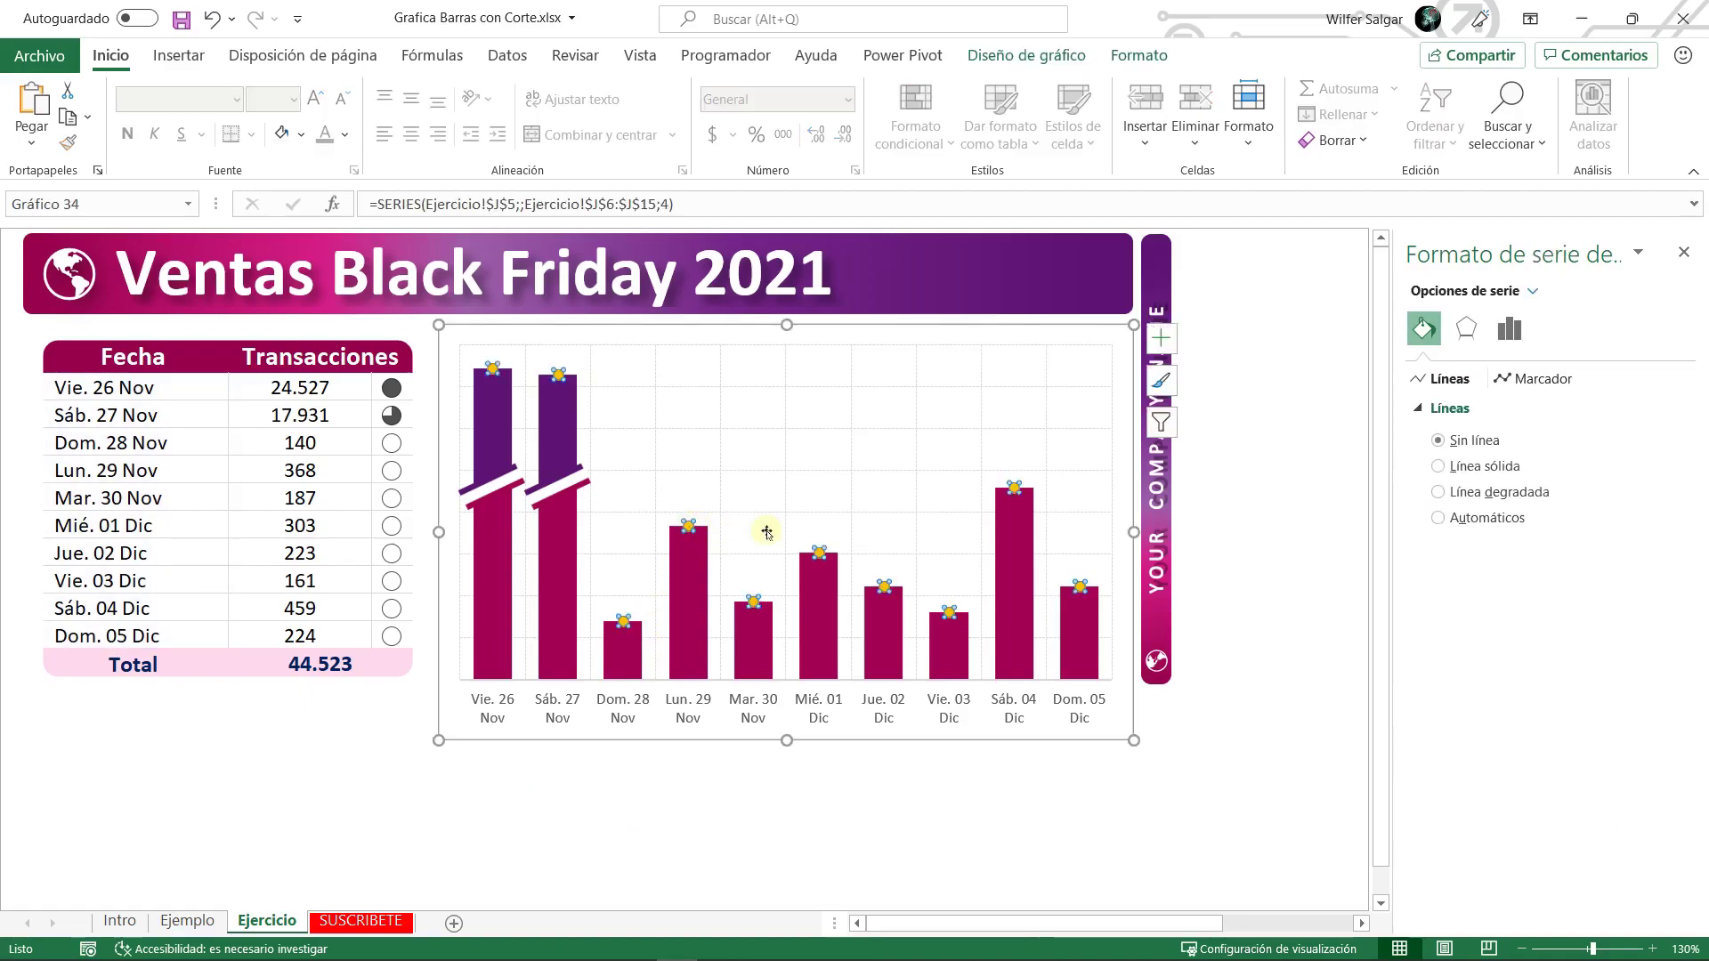
{"action": "left_click", "coordinate": [1021, 58]}
{"action": "left_click", "coordinate": [71, 132]}
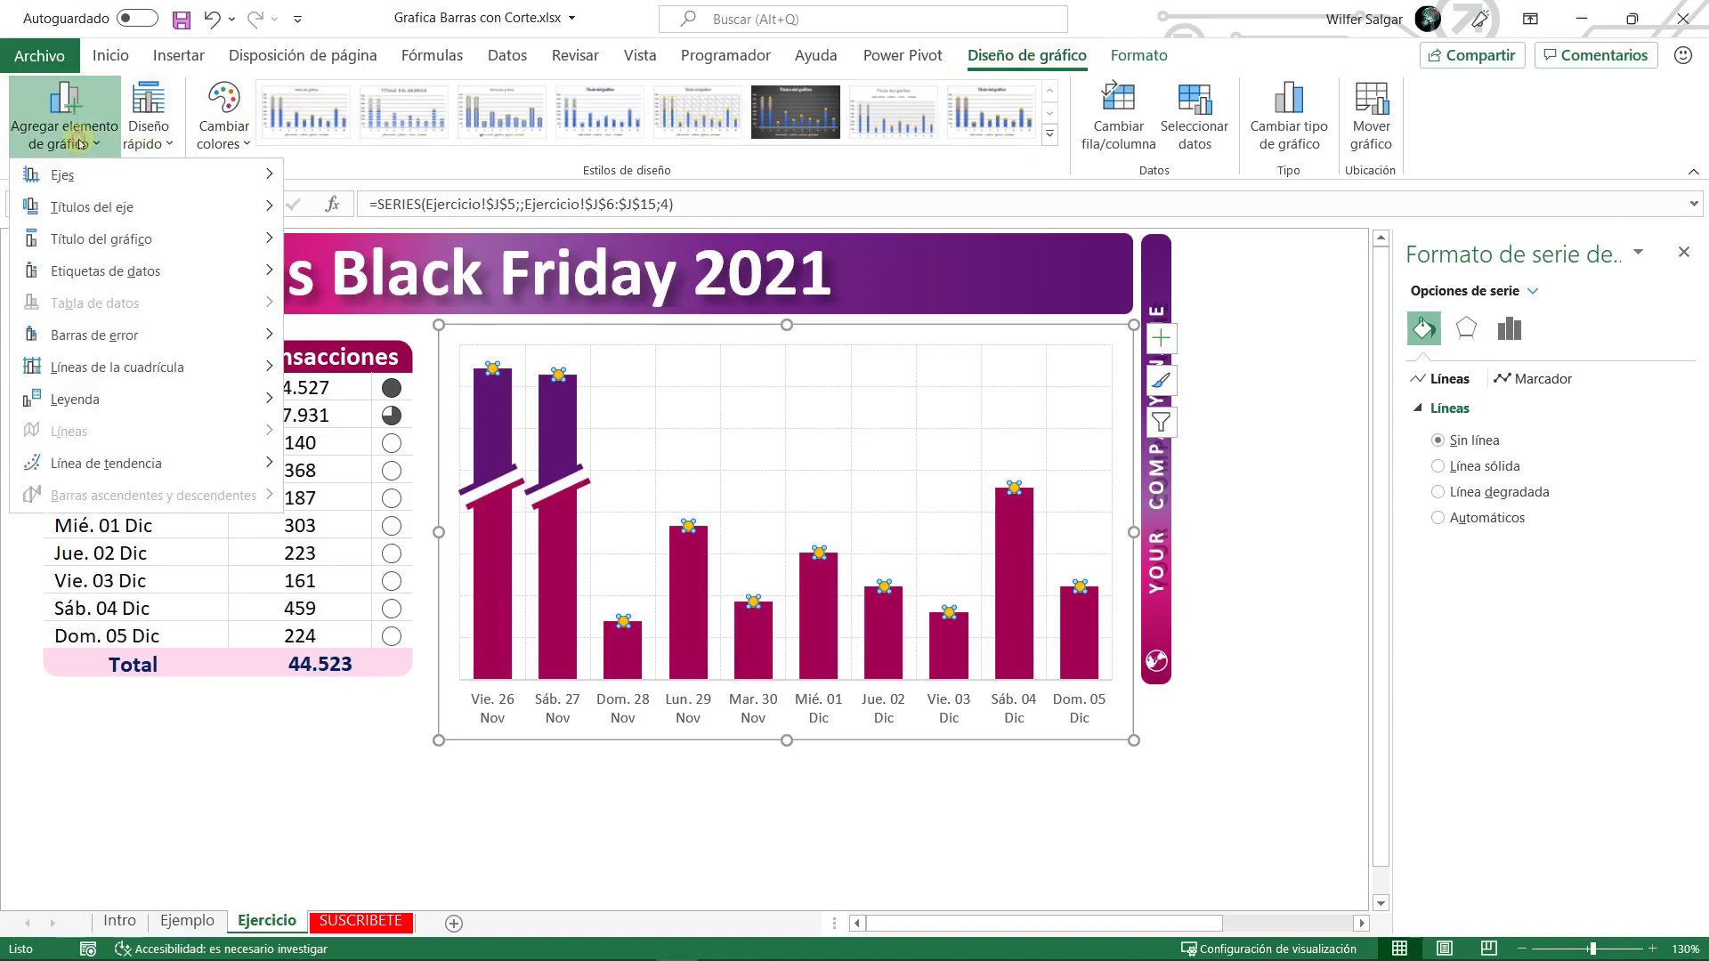
{"action": "mouse_move", "coordinate": [112, 276]}
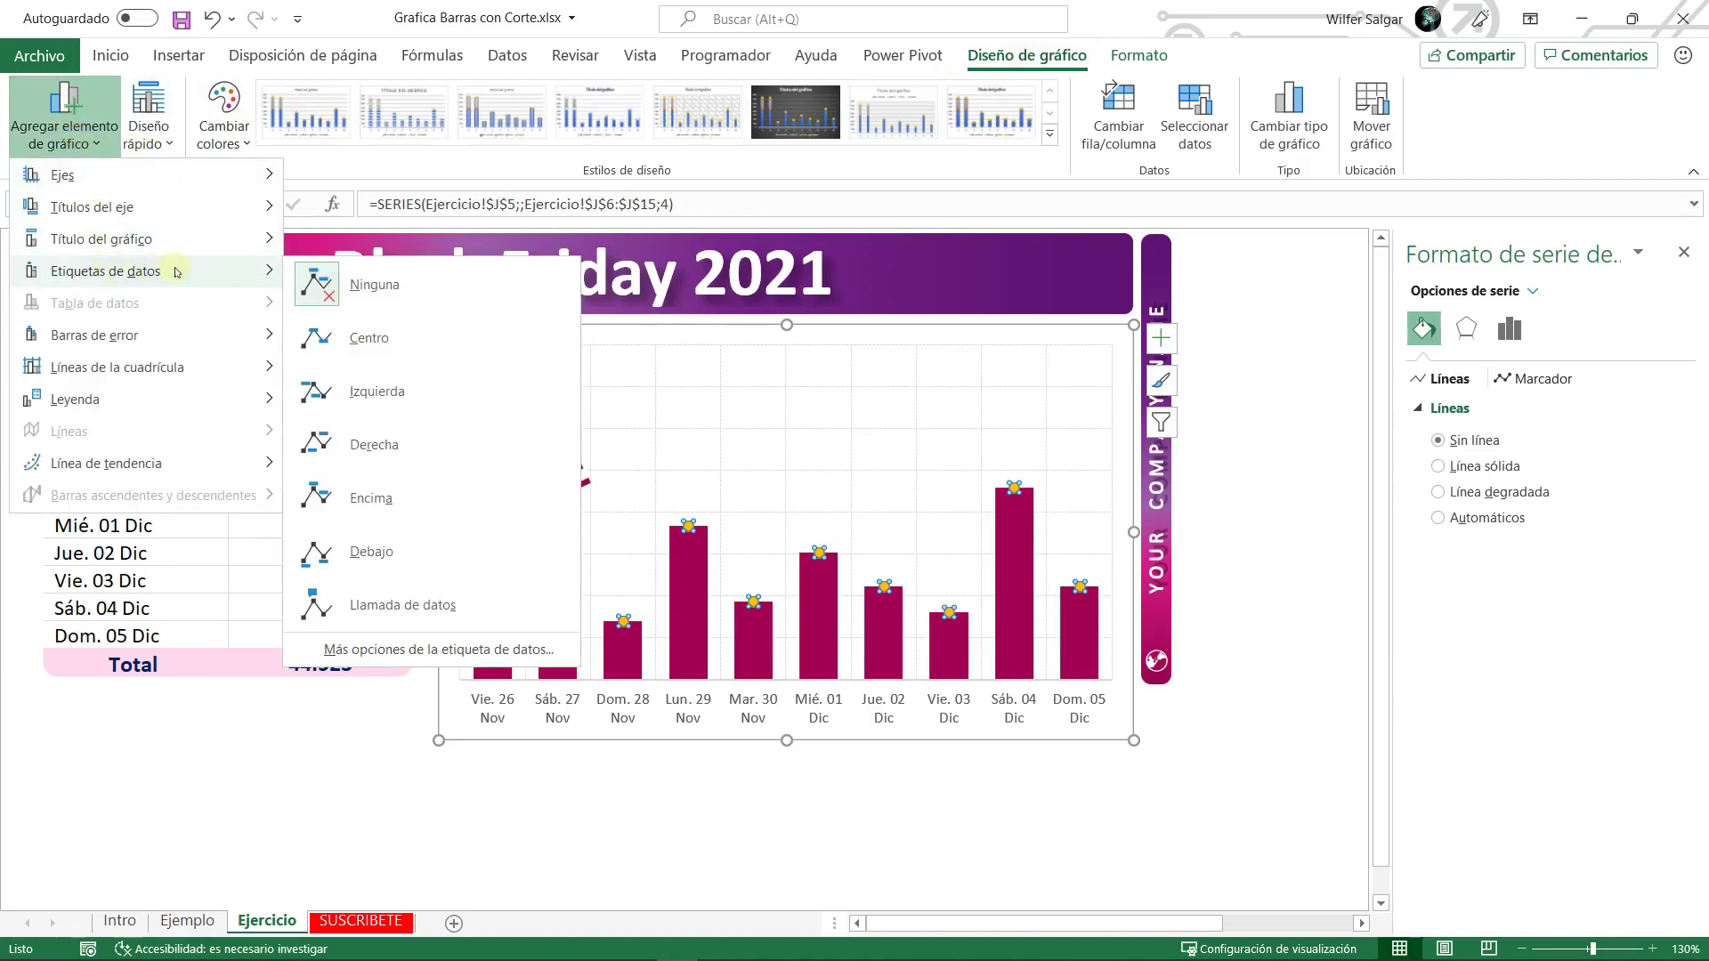
{"action": "left_click", "coordinate": [373, 507]}
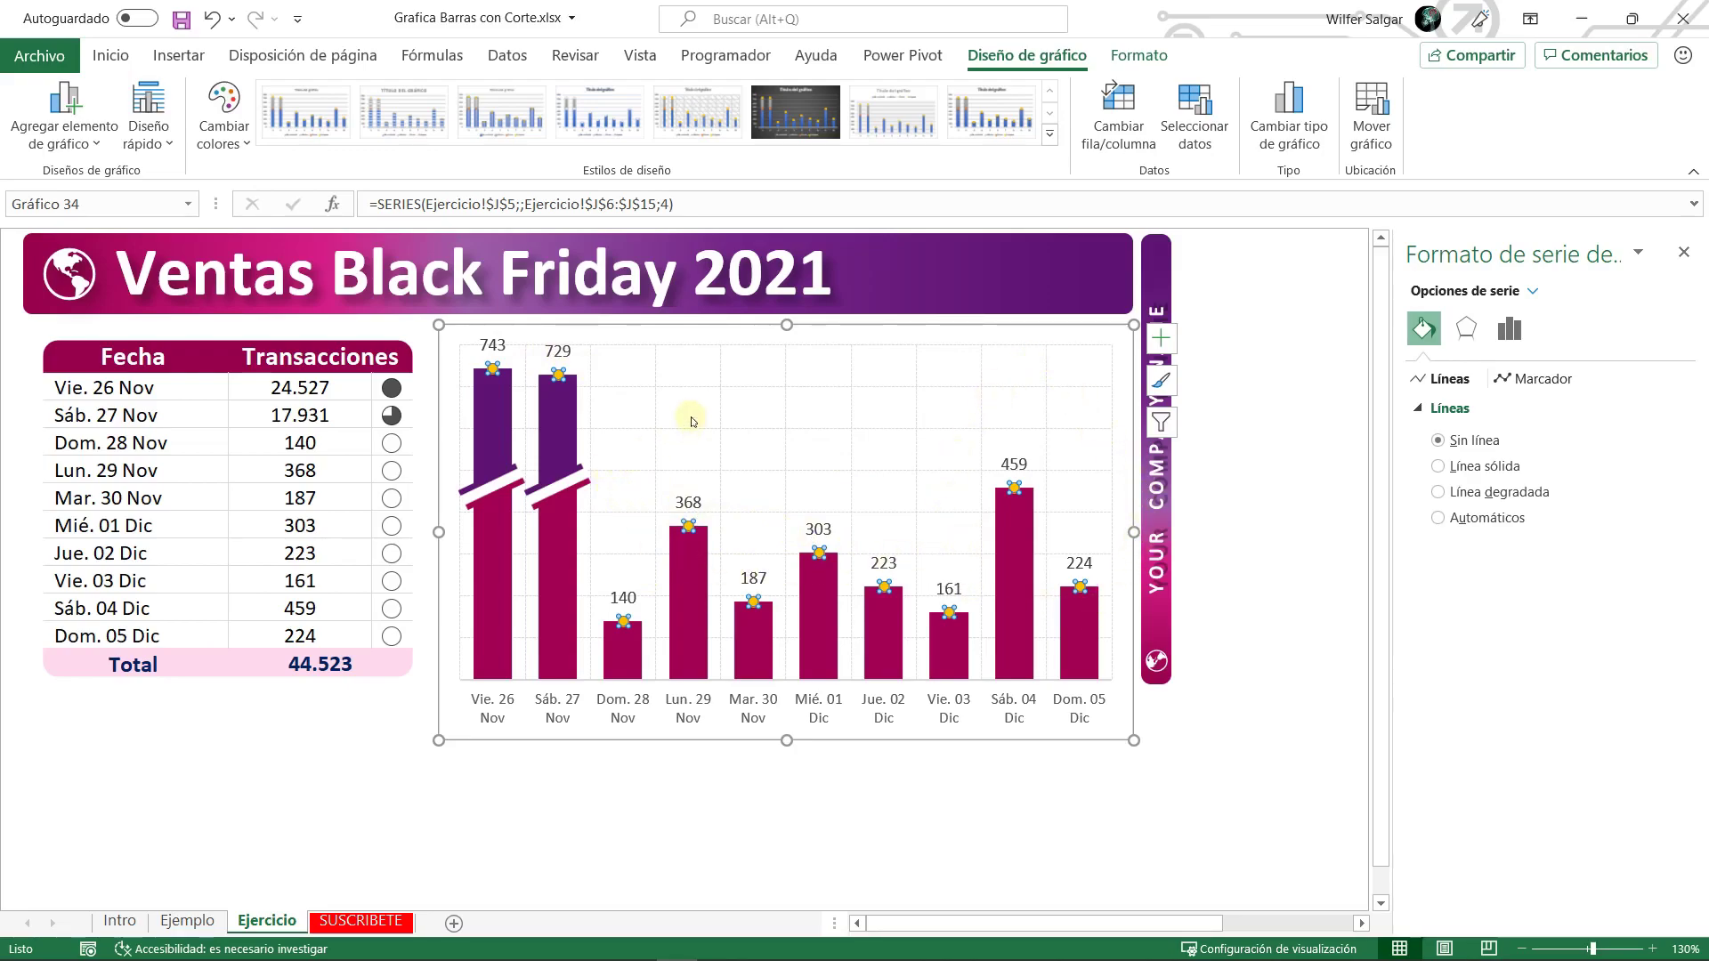
{"action": "left_click_drag", "start_coordinate": [313, 388], "coordinate": [307, 637]}
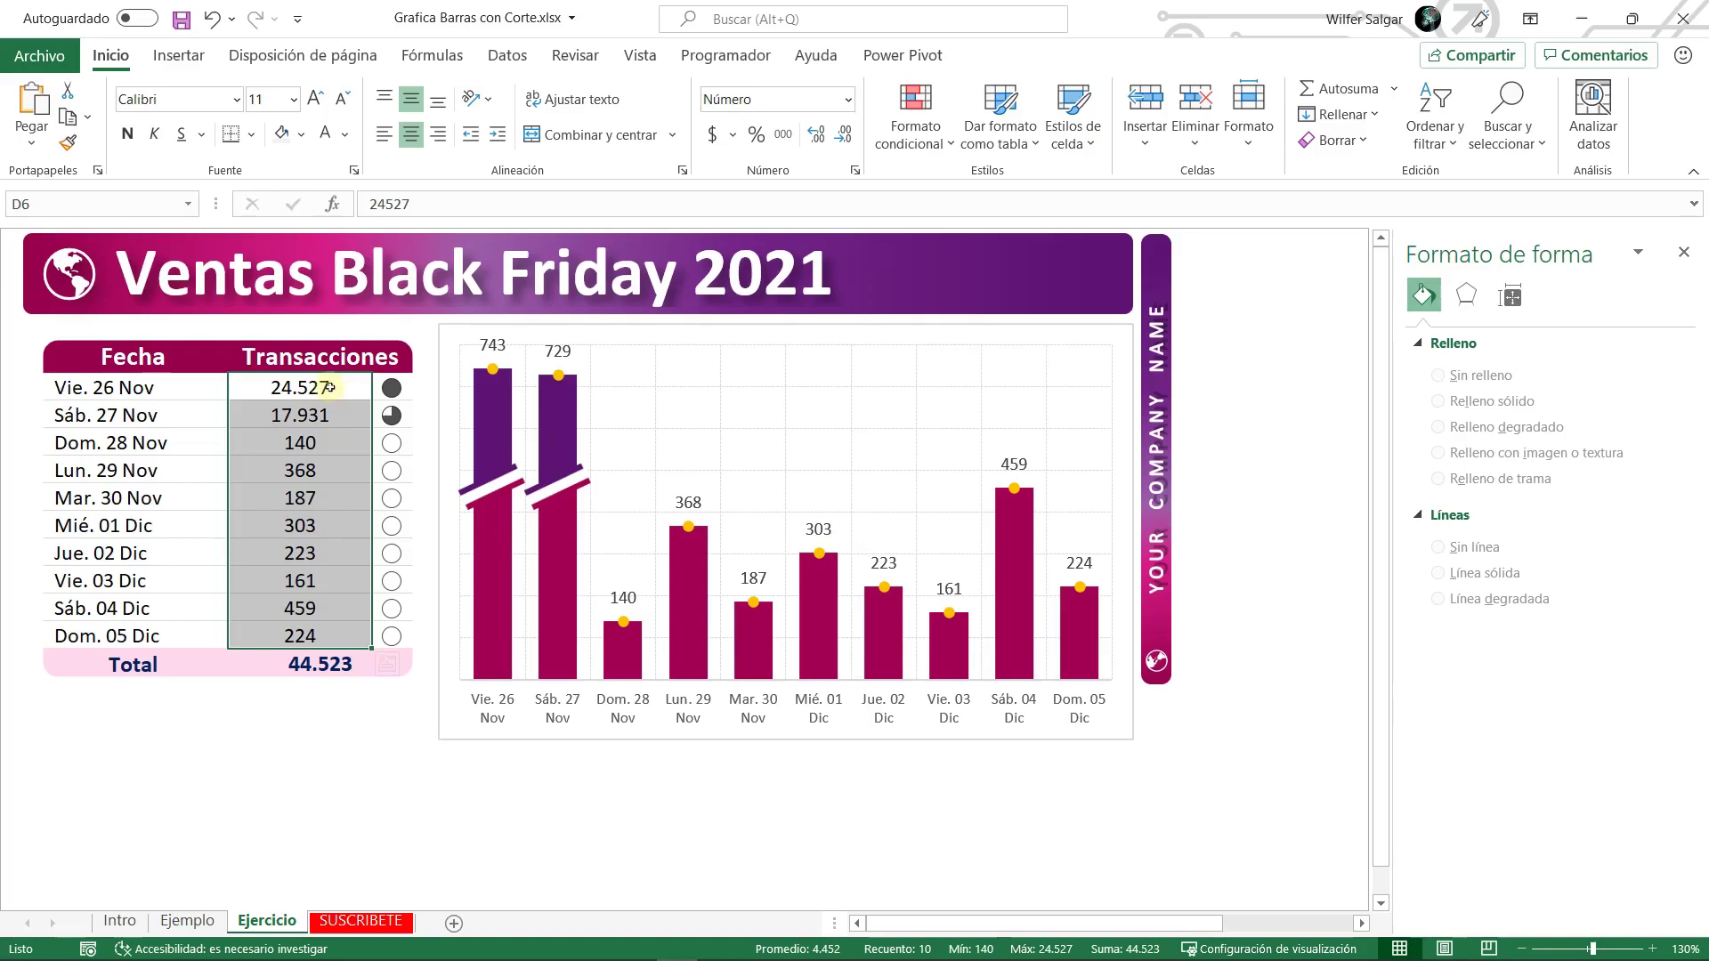
{"action": "left_click_drag", "start_coordinate": [329, 386], "coordinate": [320, 418]}
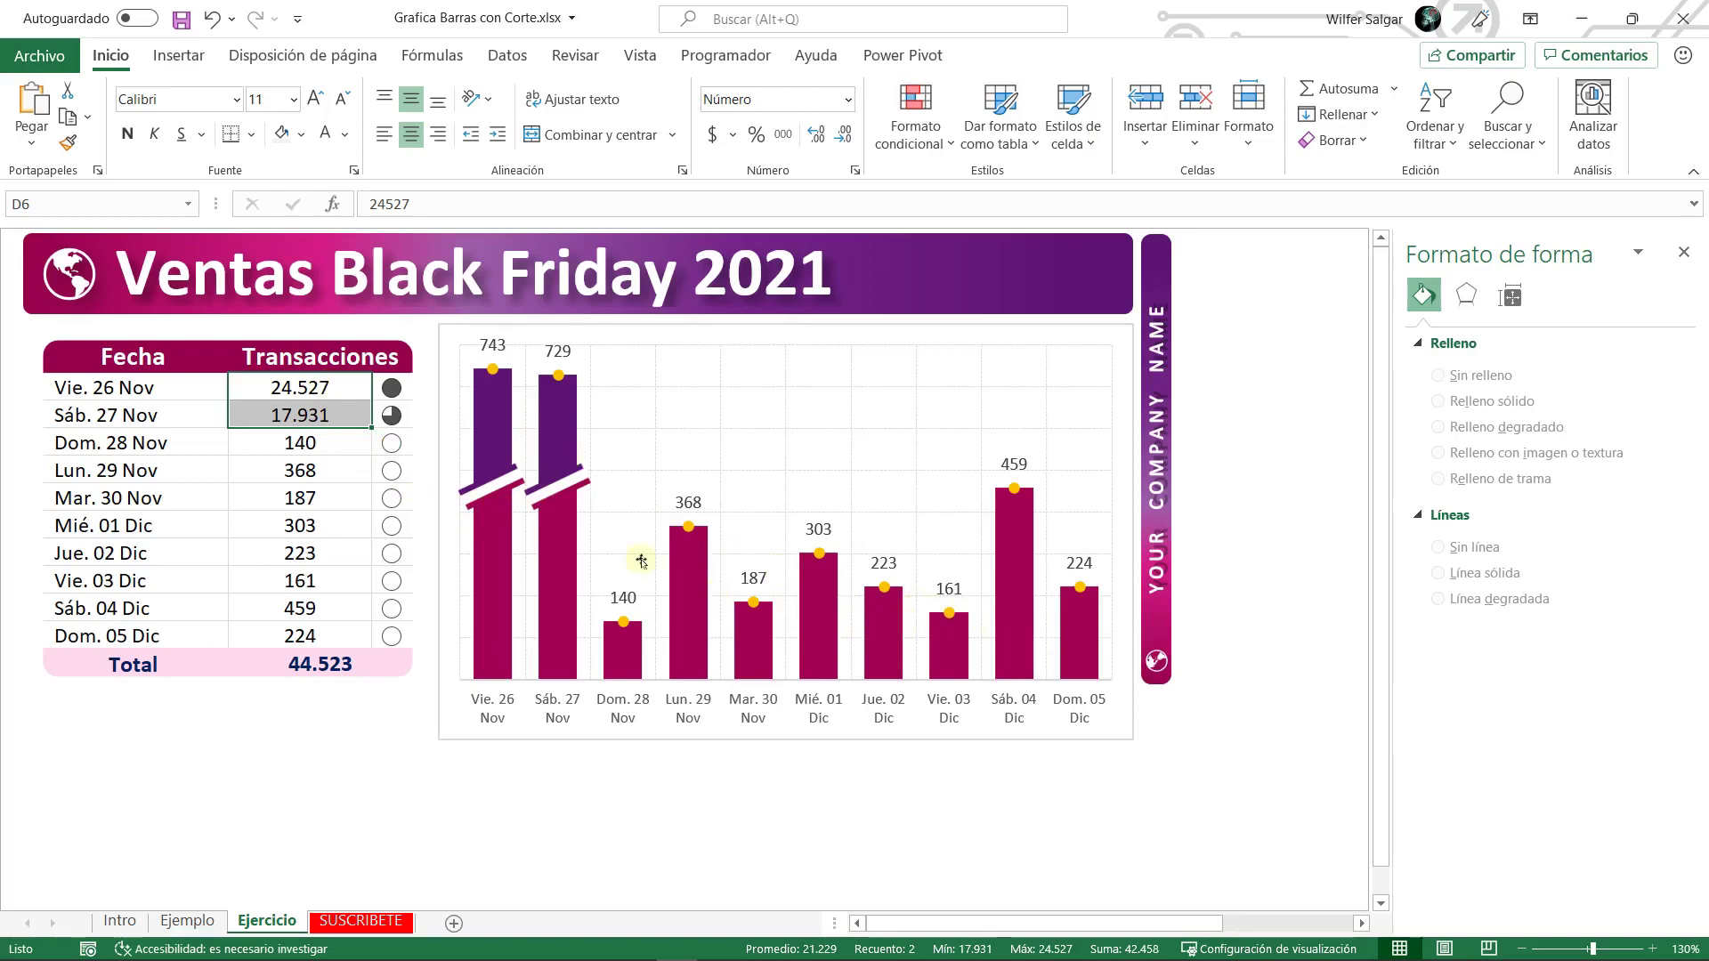
{"action": "left_click", "coordinate": [342, 396]}
- Take the chart's data label text from the Transacciones cells D6:D15 and remove the Y value from the labels
{"action": "left_click", "coordinate": [562, 357]}
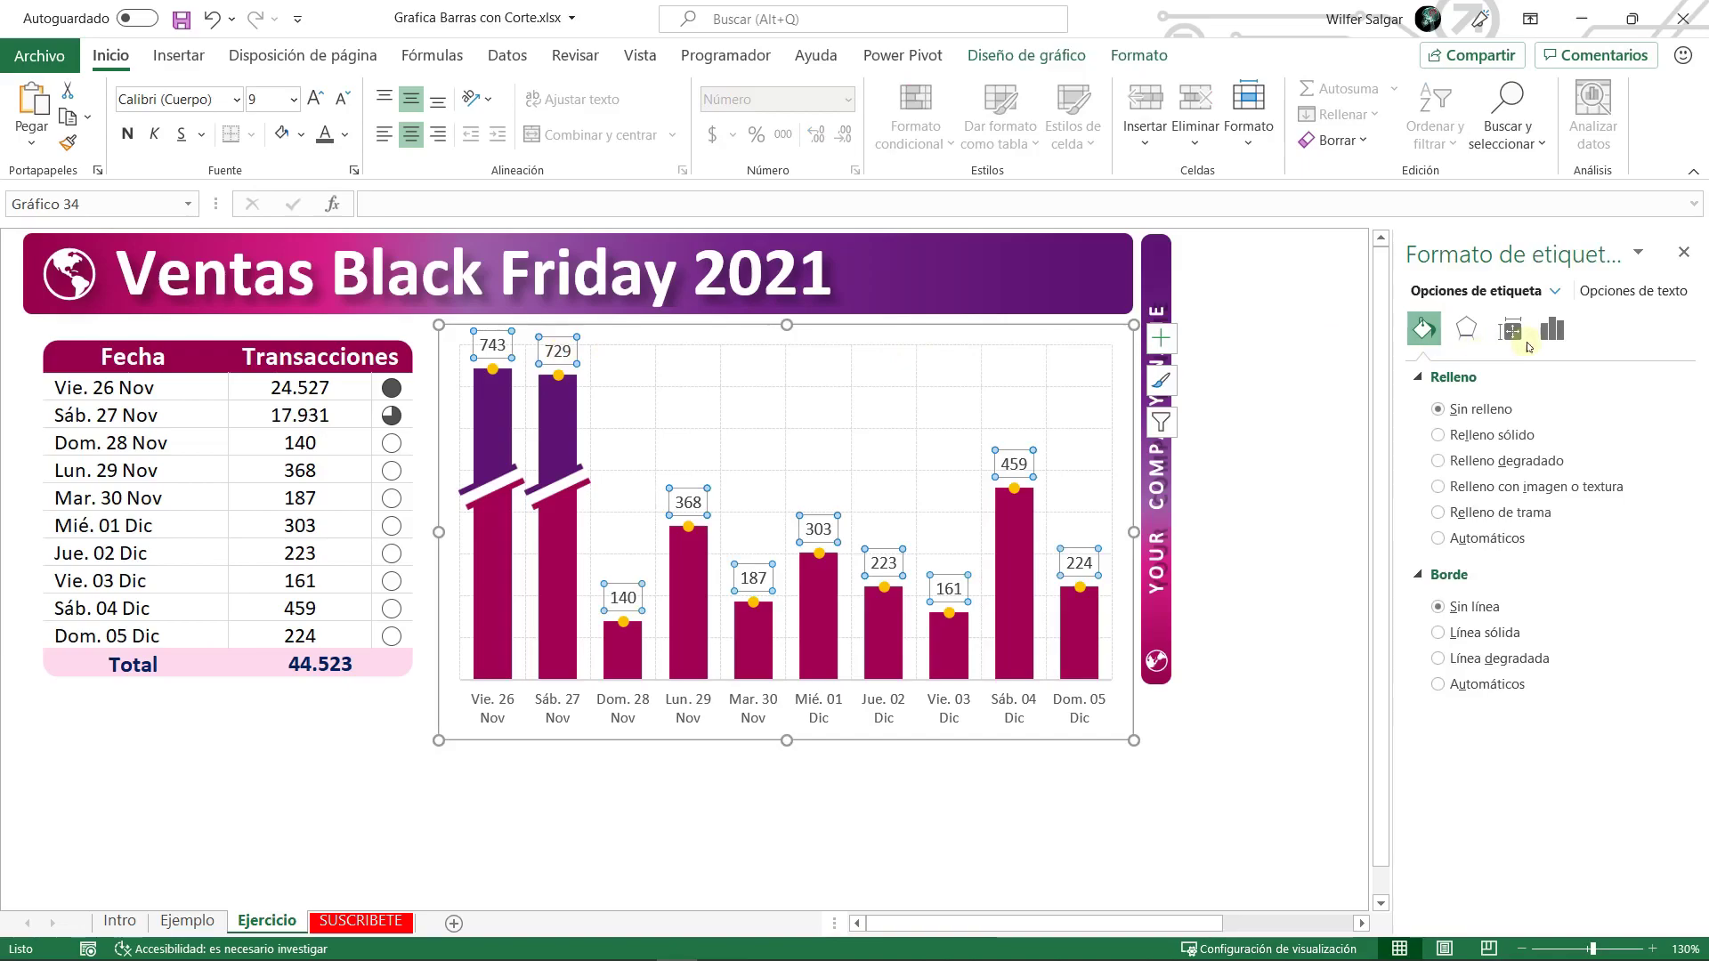
{"action": "left_click", "coordinate": [1552, 329]}
{"action": "left_click", "coordinate": [1490, 378]}
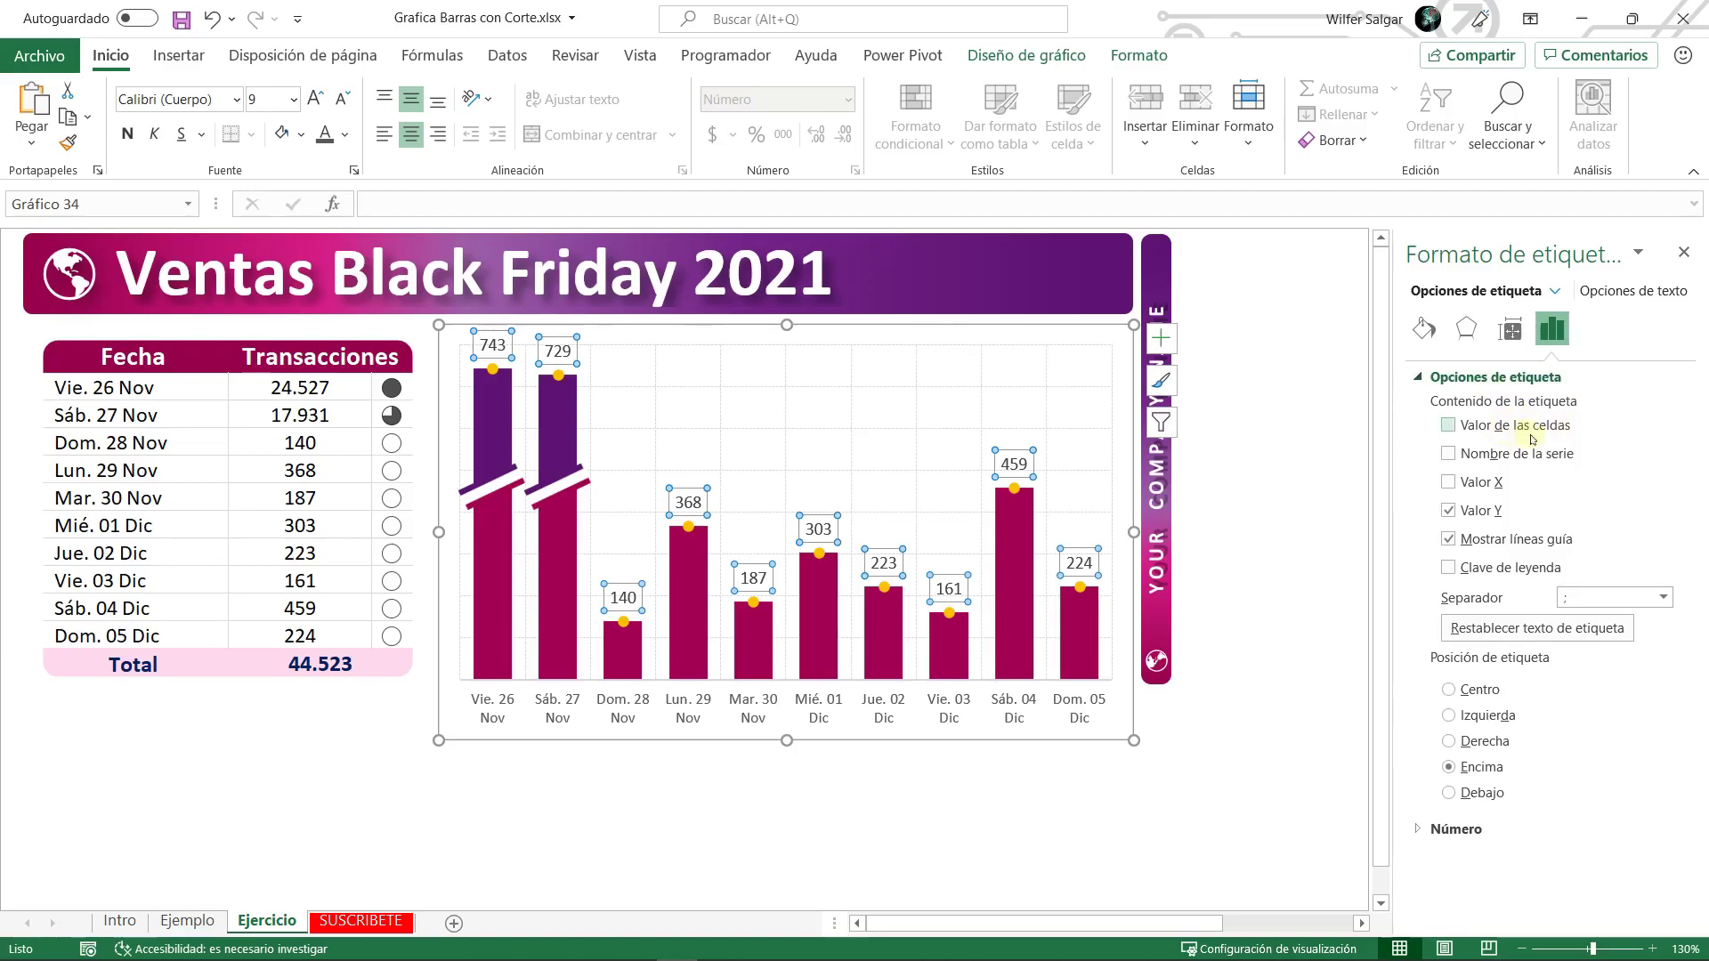
{"action": "left_click", "coordinate": [1504, 427]}
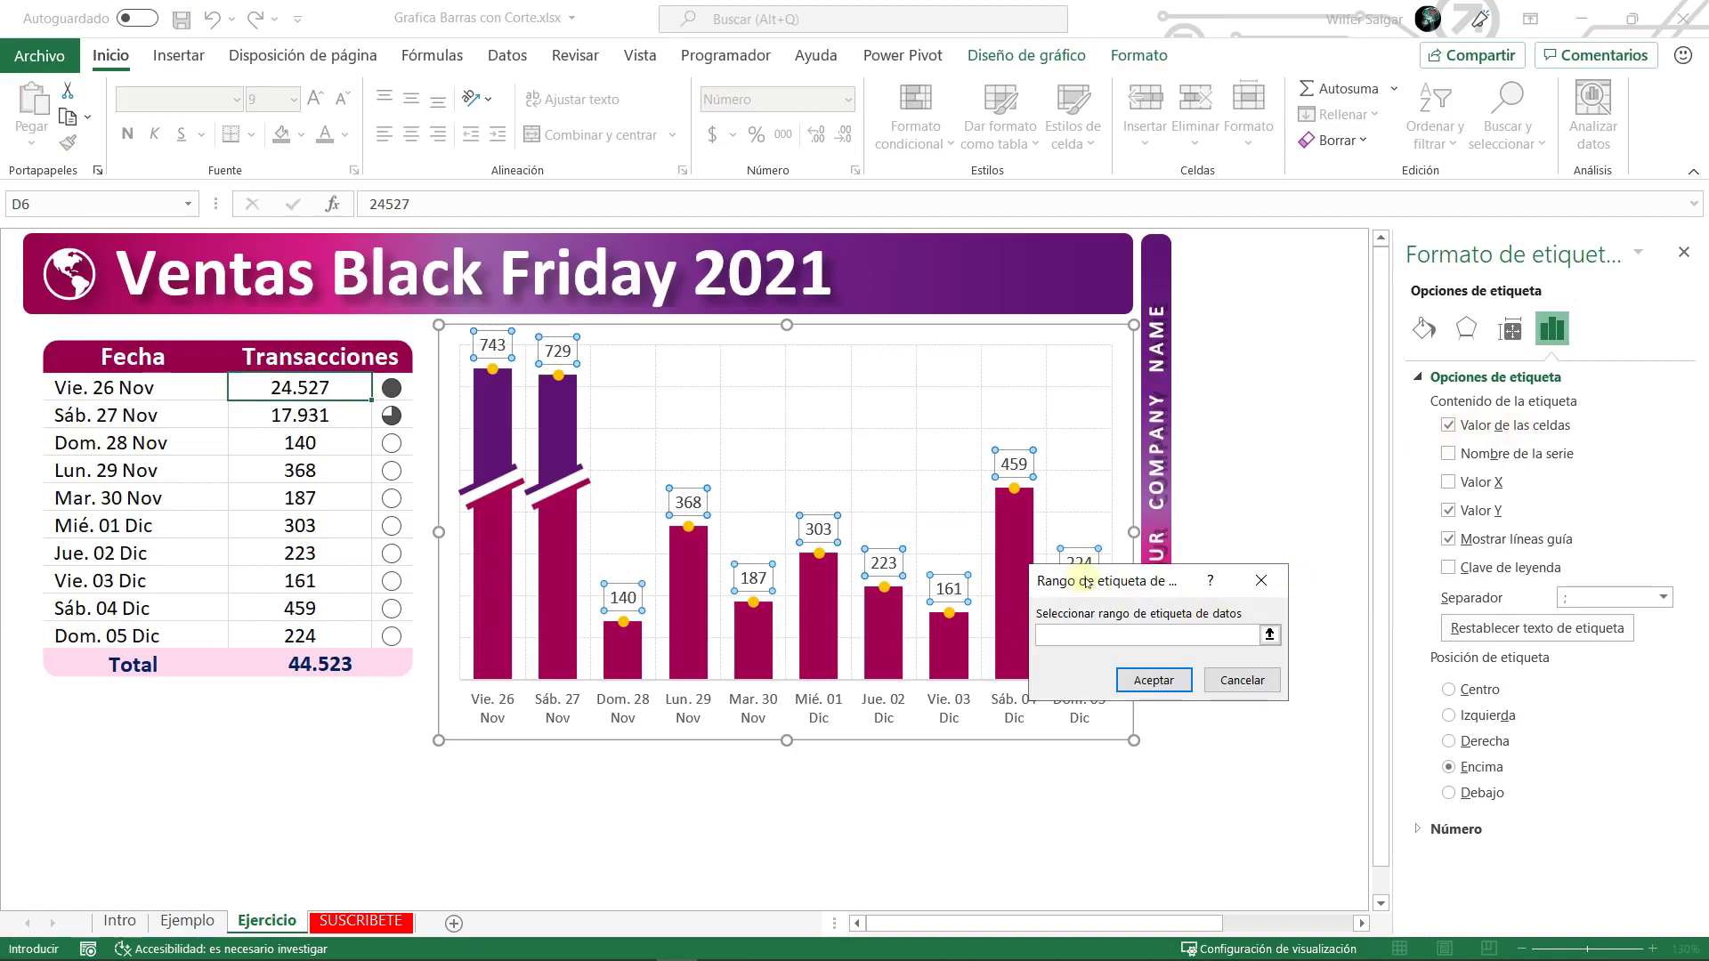
{"action": "left_click_drag", "start_coordinate": [283, 388], "coordinate": [253, 633]}
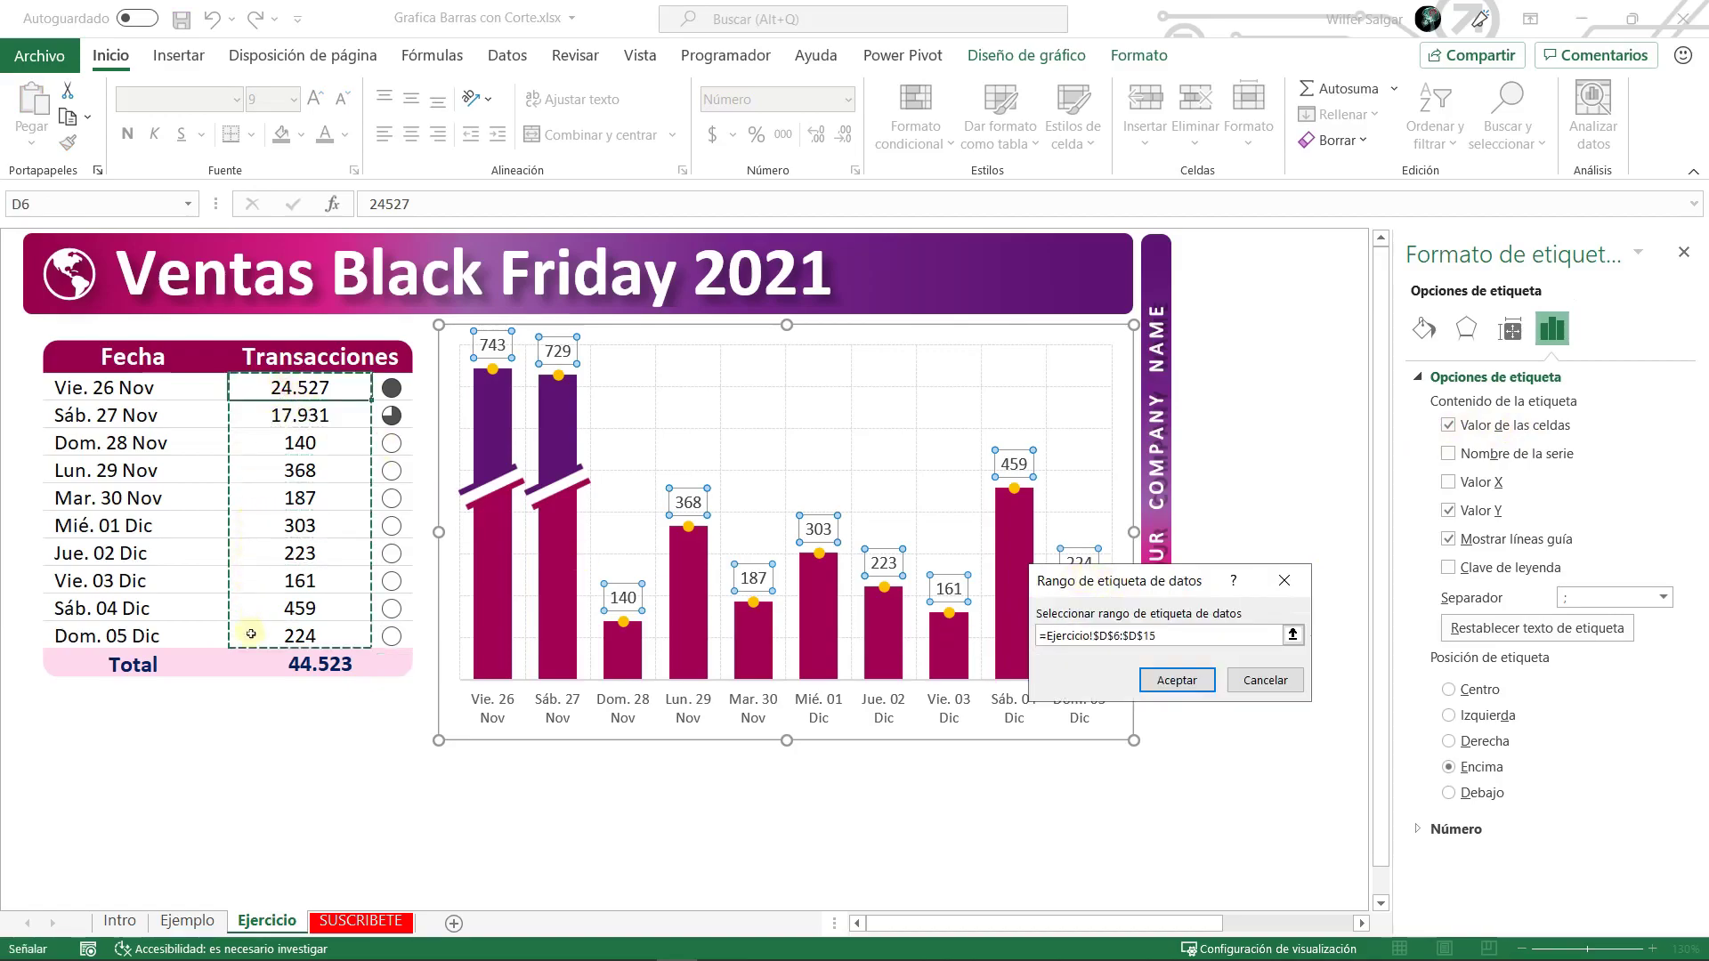
{"action": "left_click", "coordinate": [1199, 687]}
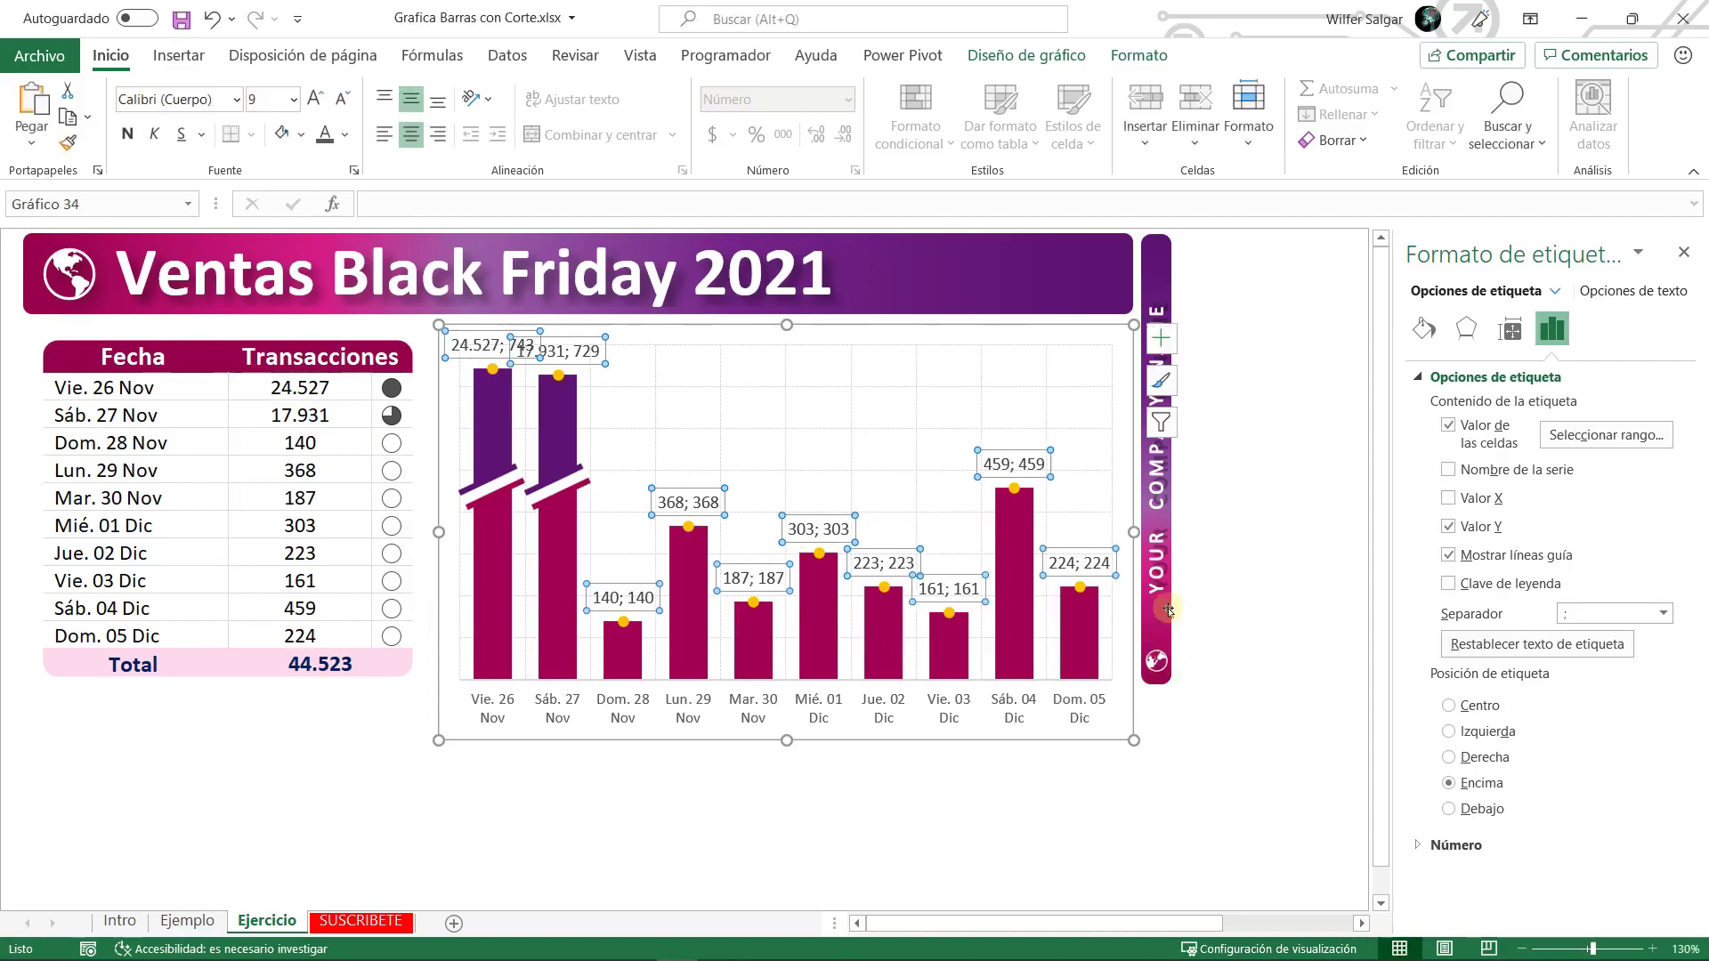
{"action": "left_click", "coordinate": [1484, 528]}
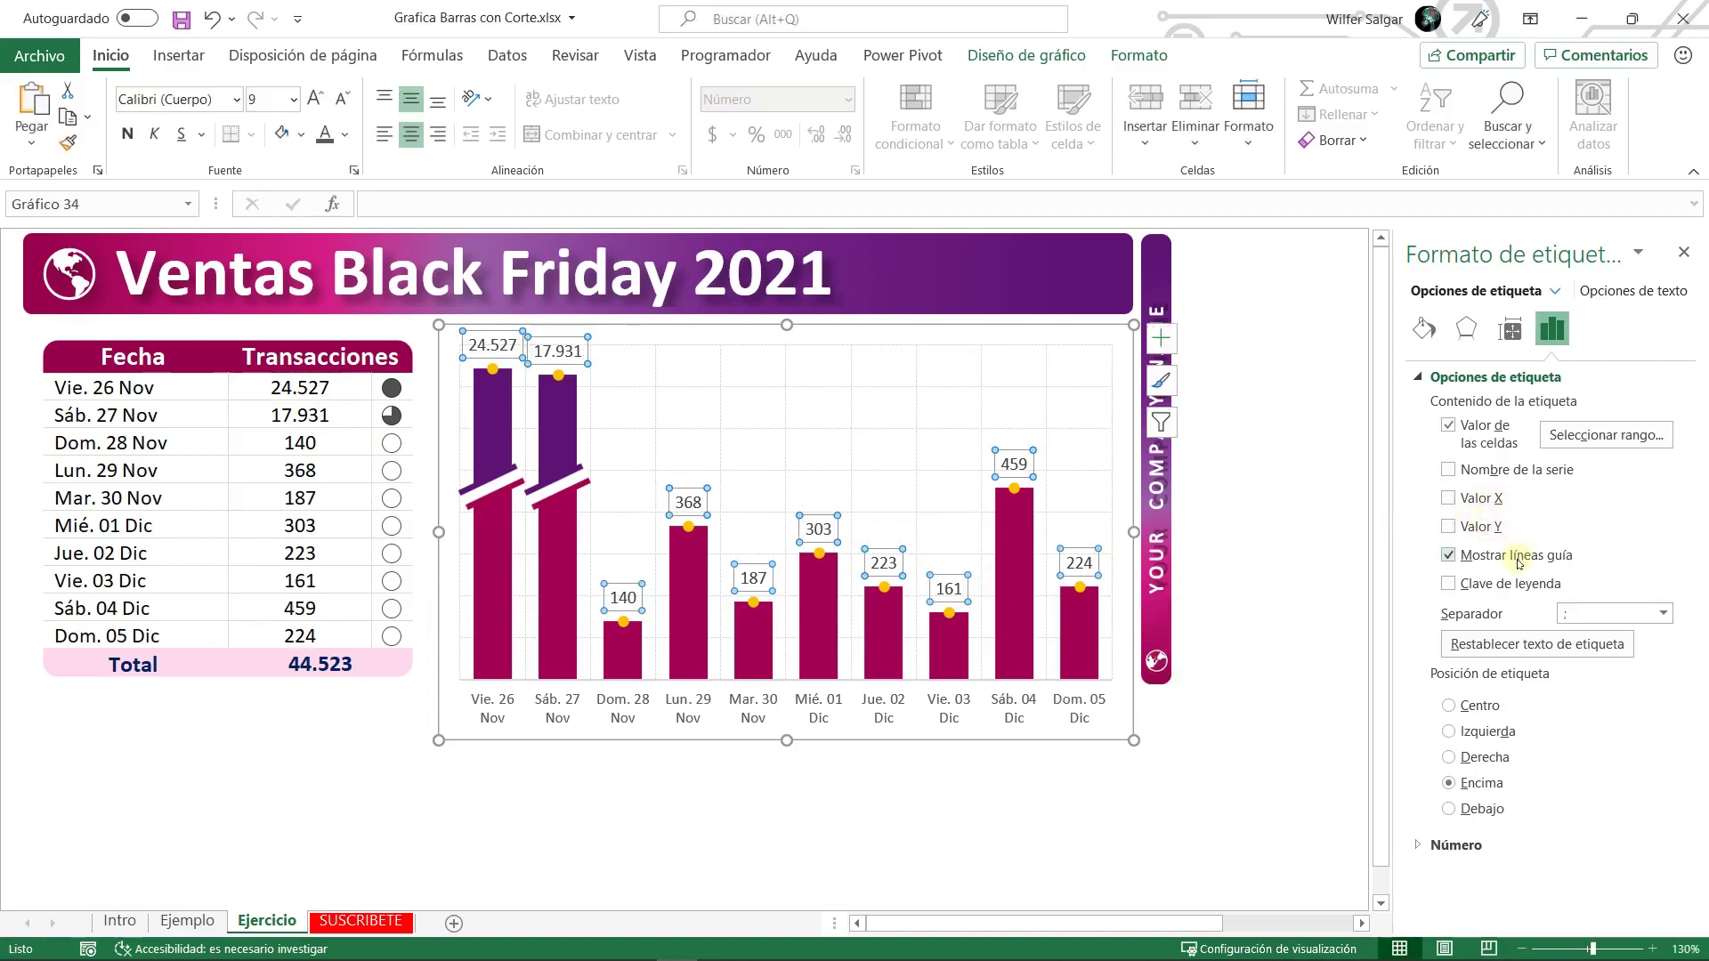
{"action": "left_click", "coordinate": [1300, 545]}
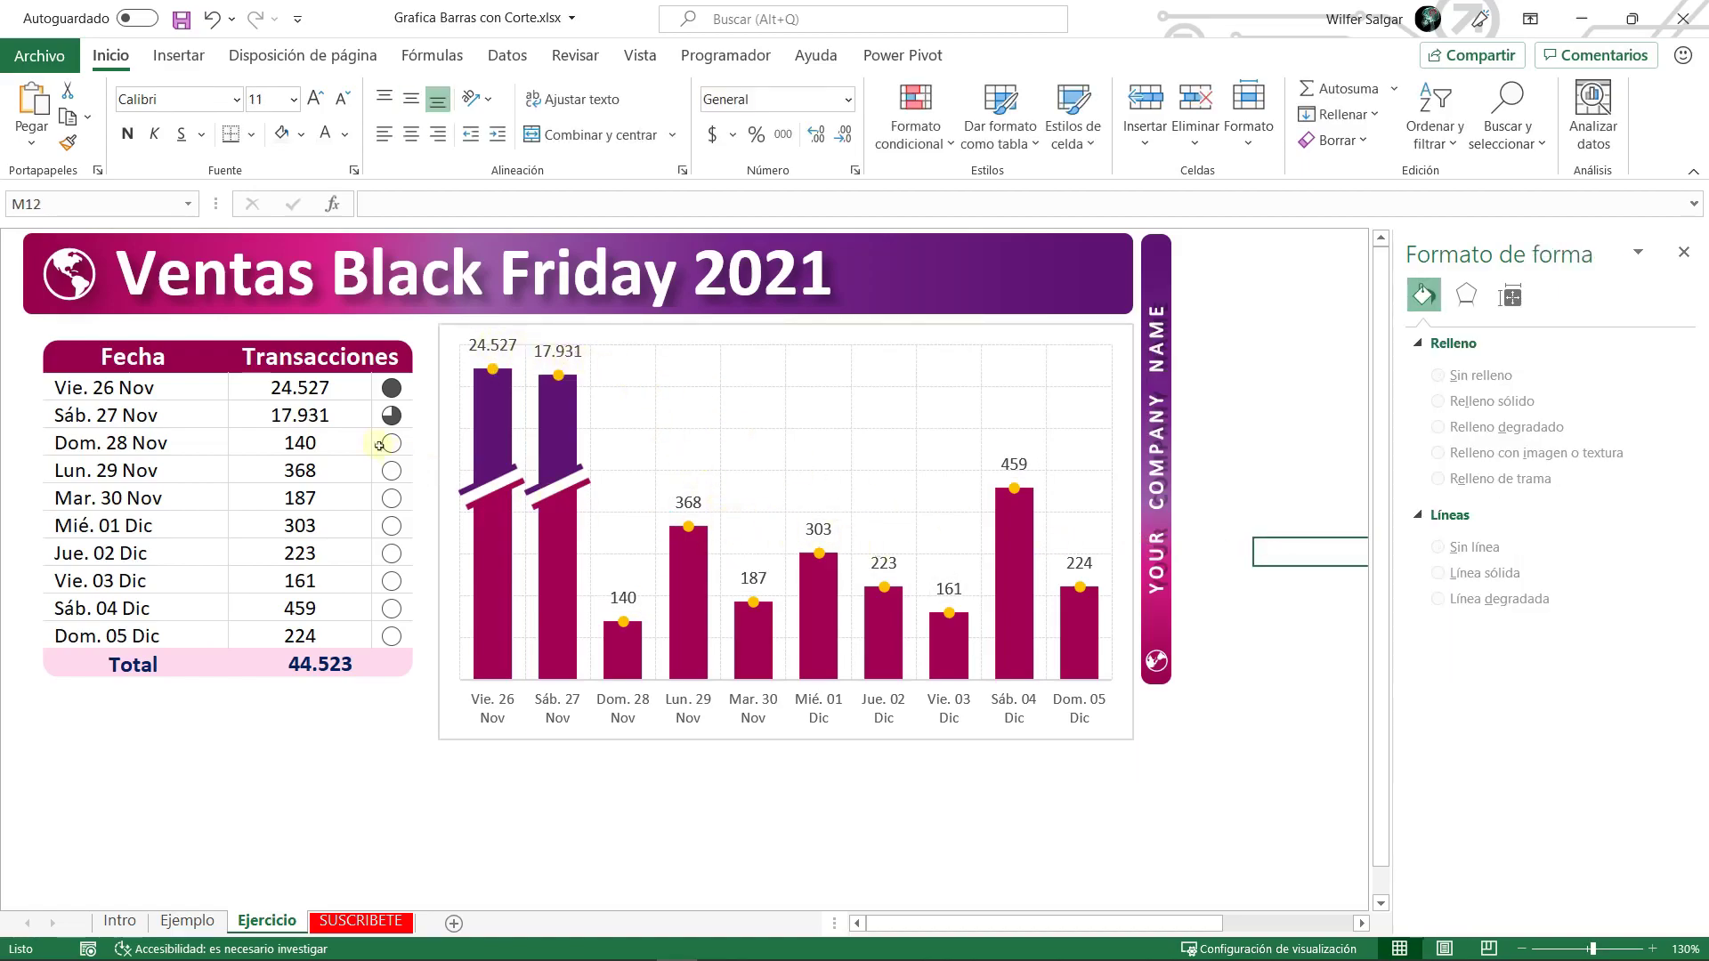
- Set the marker of the yellow label series at the column tops to none
{"action": "left_click_drag", "start_coordinate": [323, 388], "coordinate": [326, 635]}
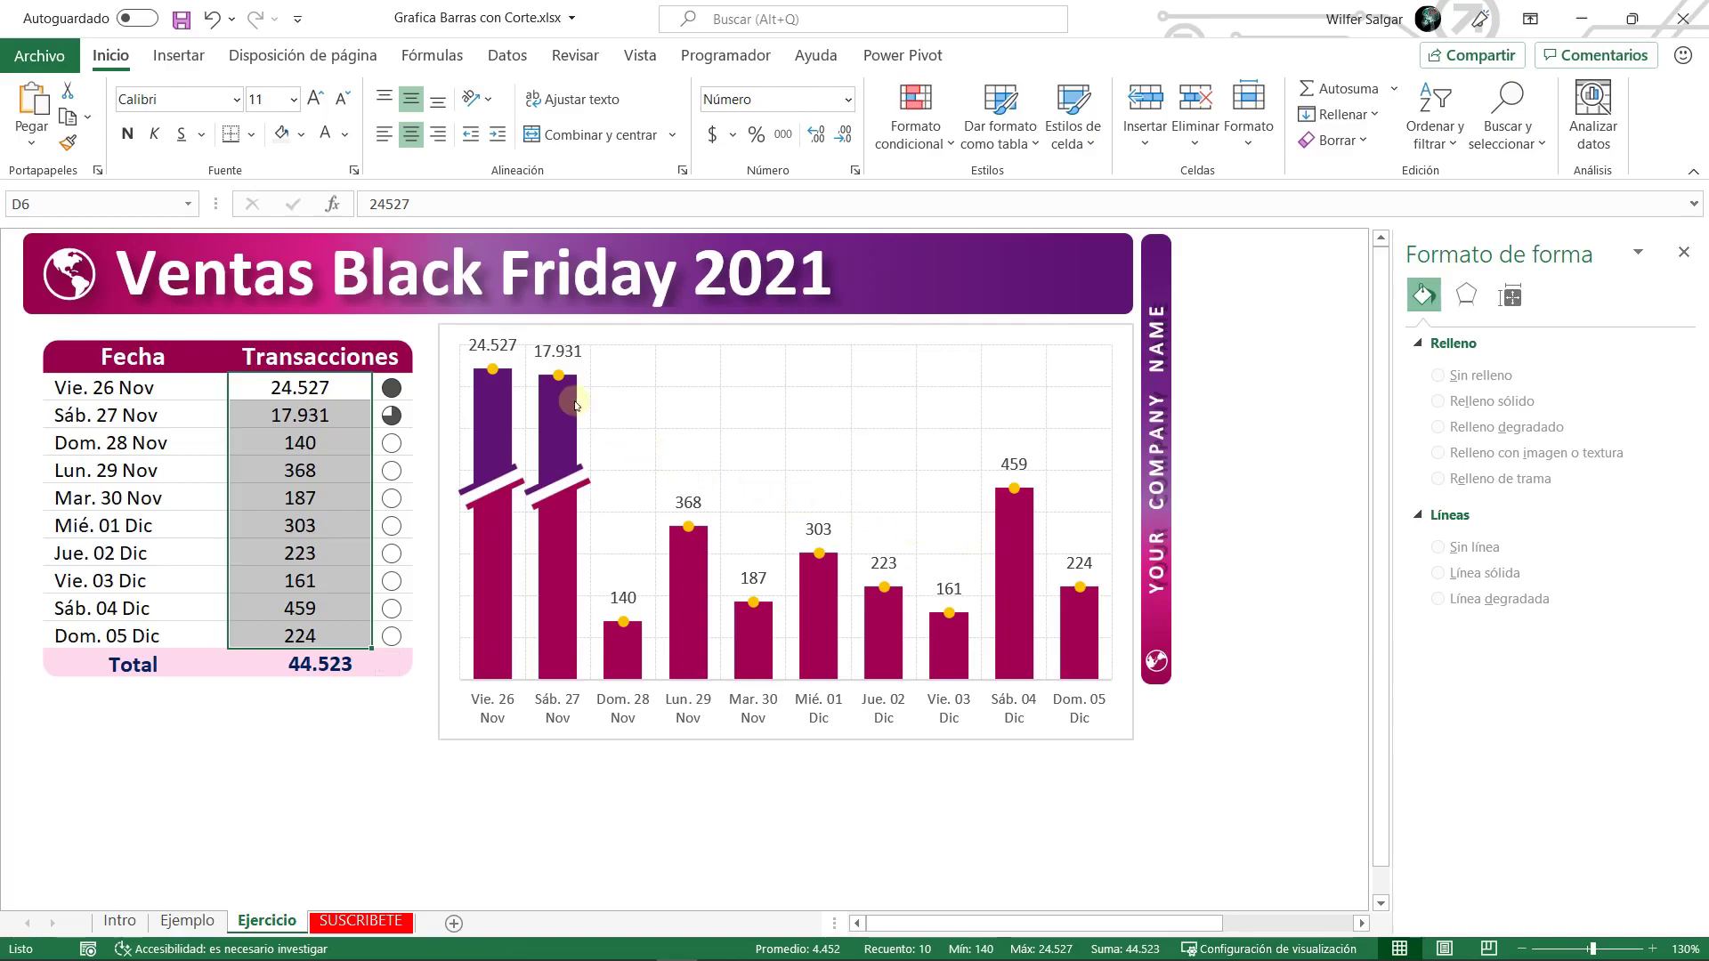
{"action": "left_click", "coordinate": [559, 377]}
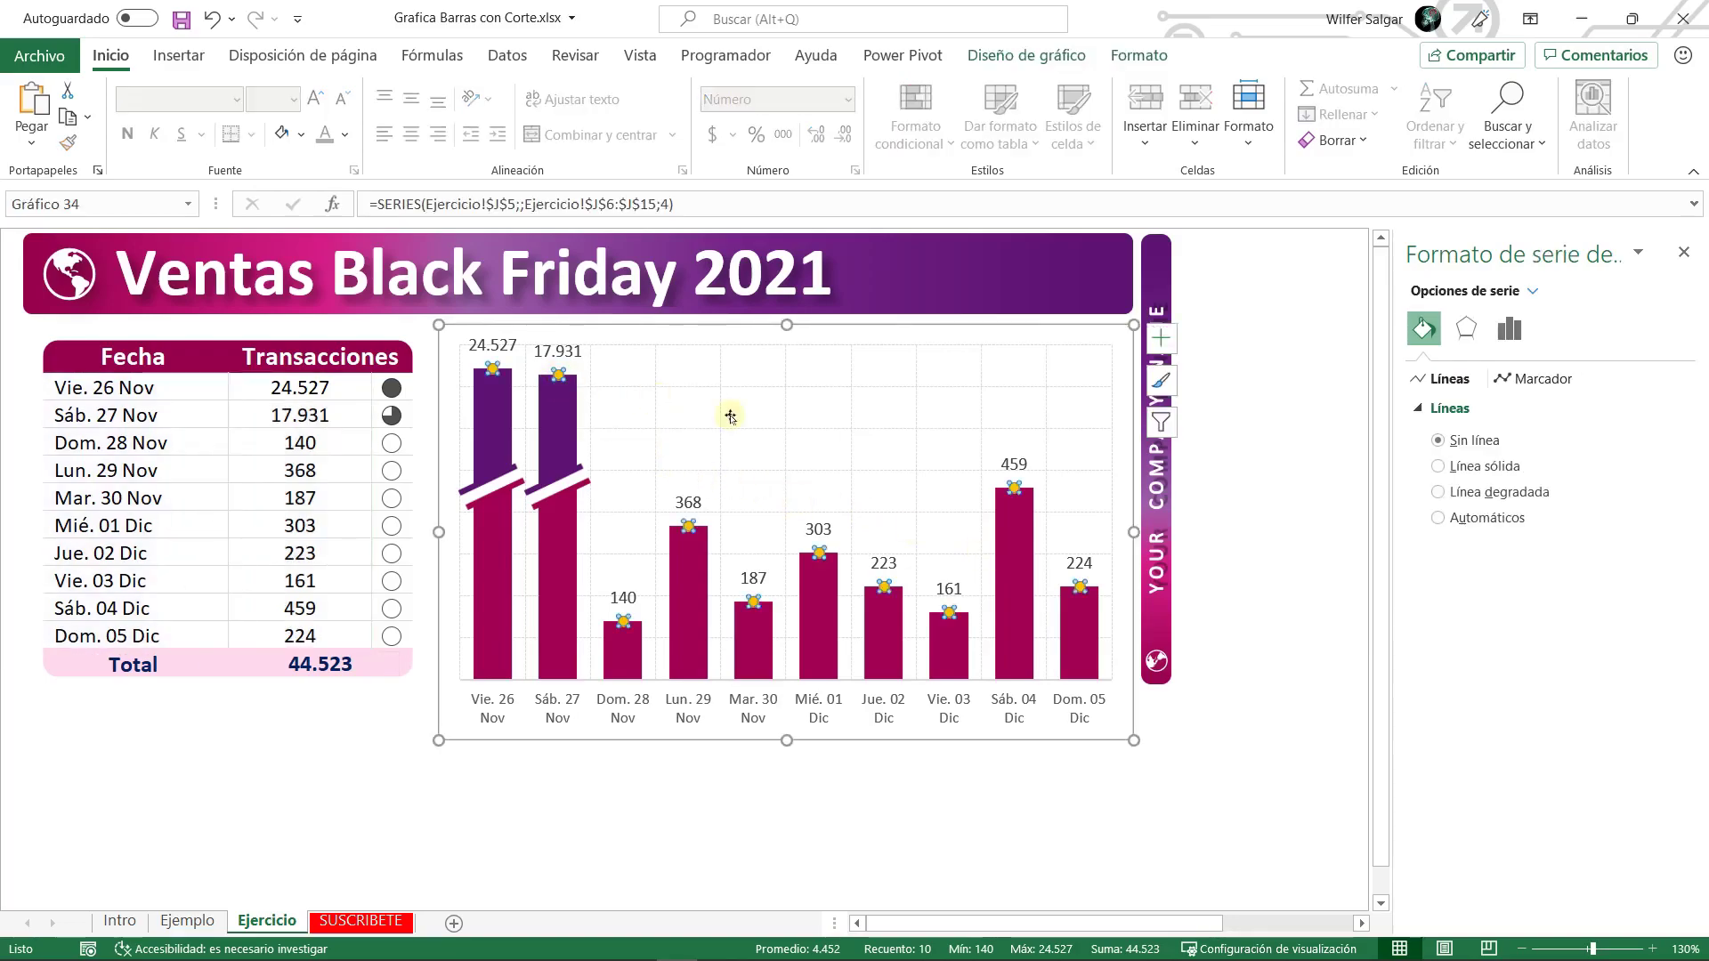
{"action": "left_click", "coordinate": [1529, 378]}
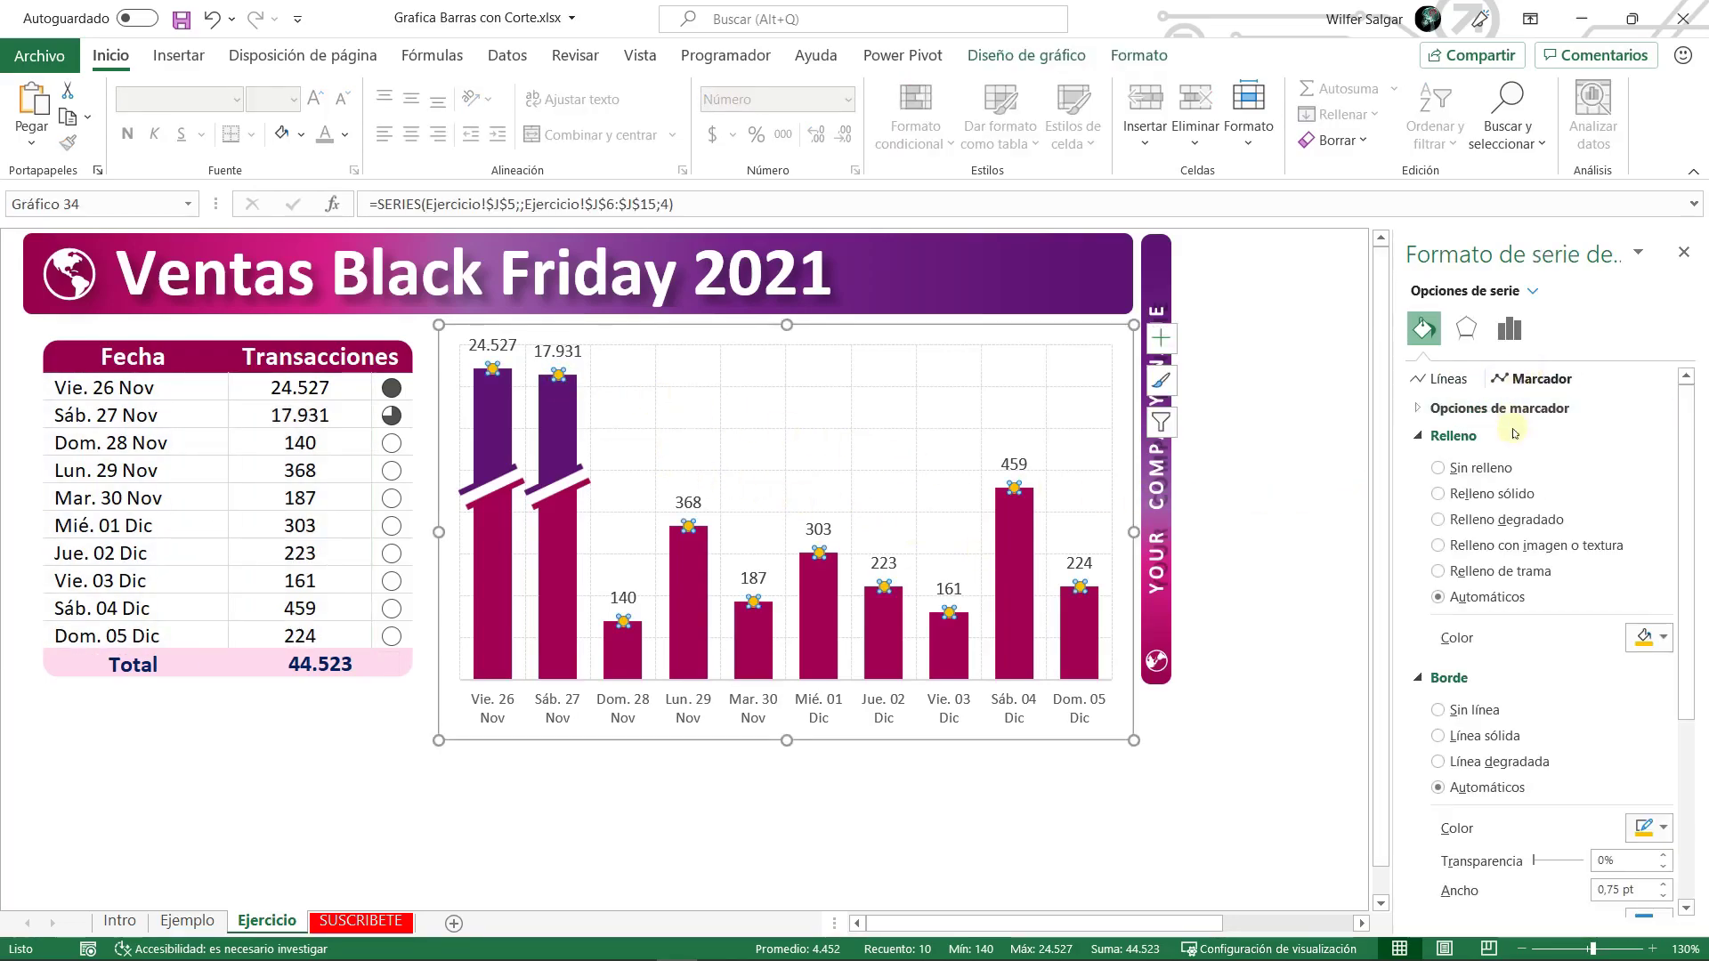
{"action": "left_click", "coordinate": [1481, 409]}
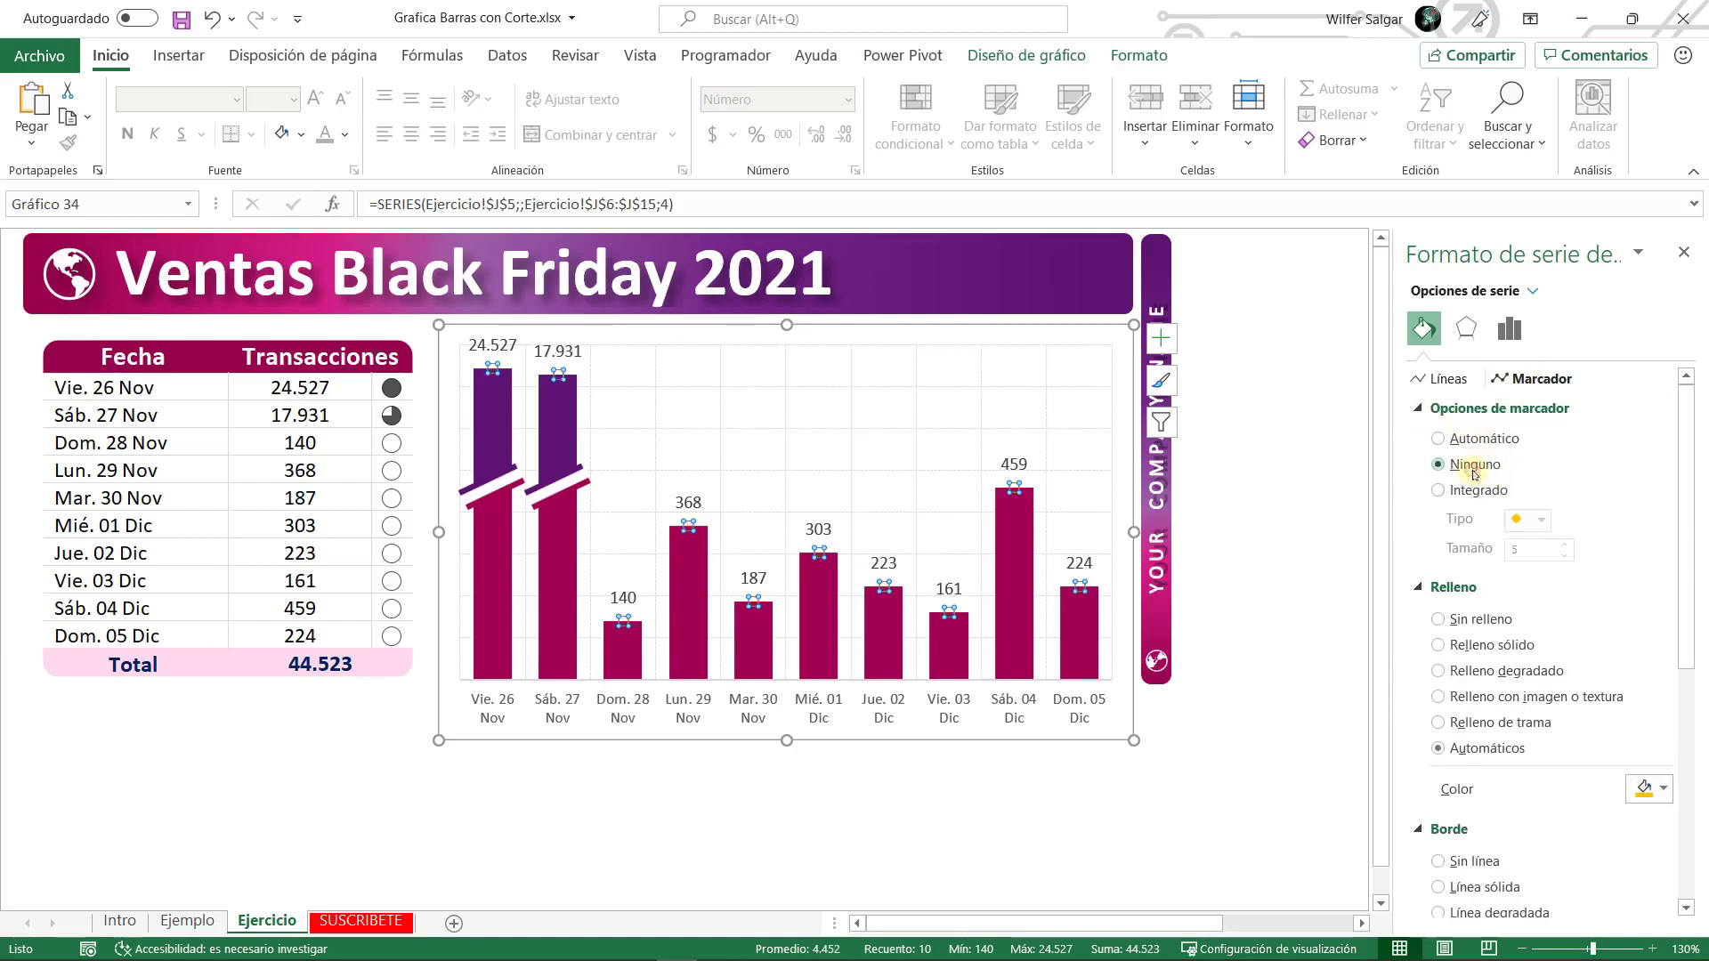
{"action": "left_click", "coordinate": [1273, 545]}
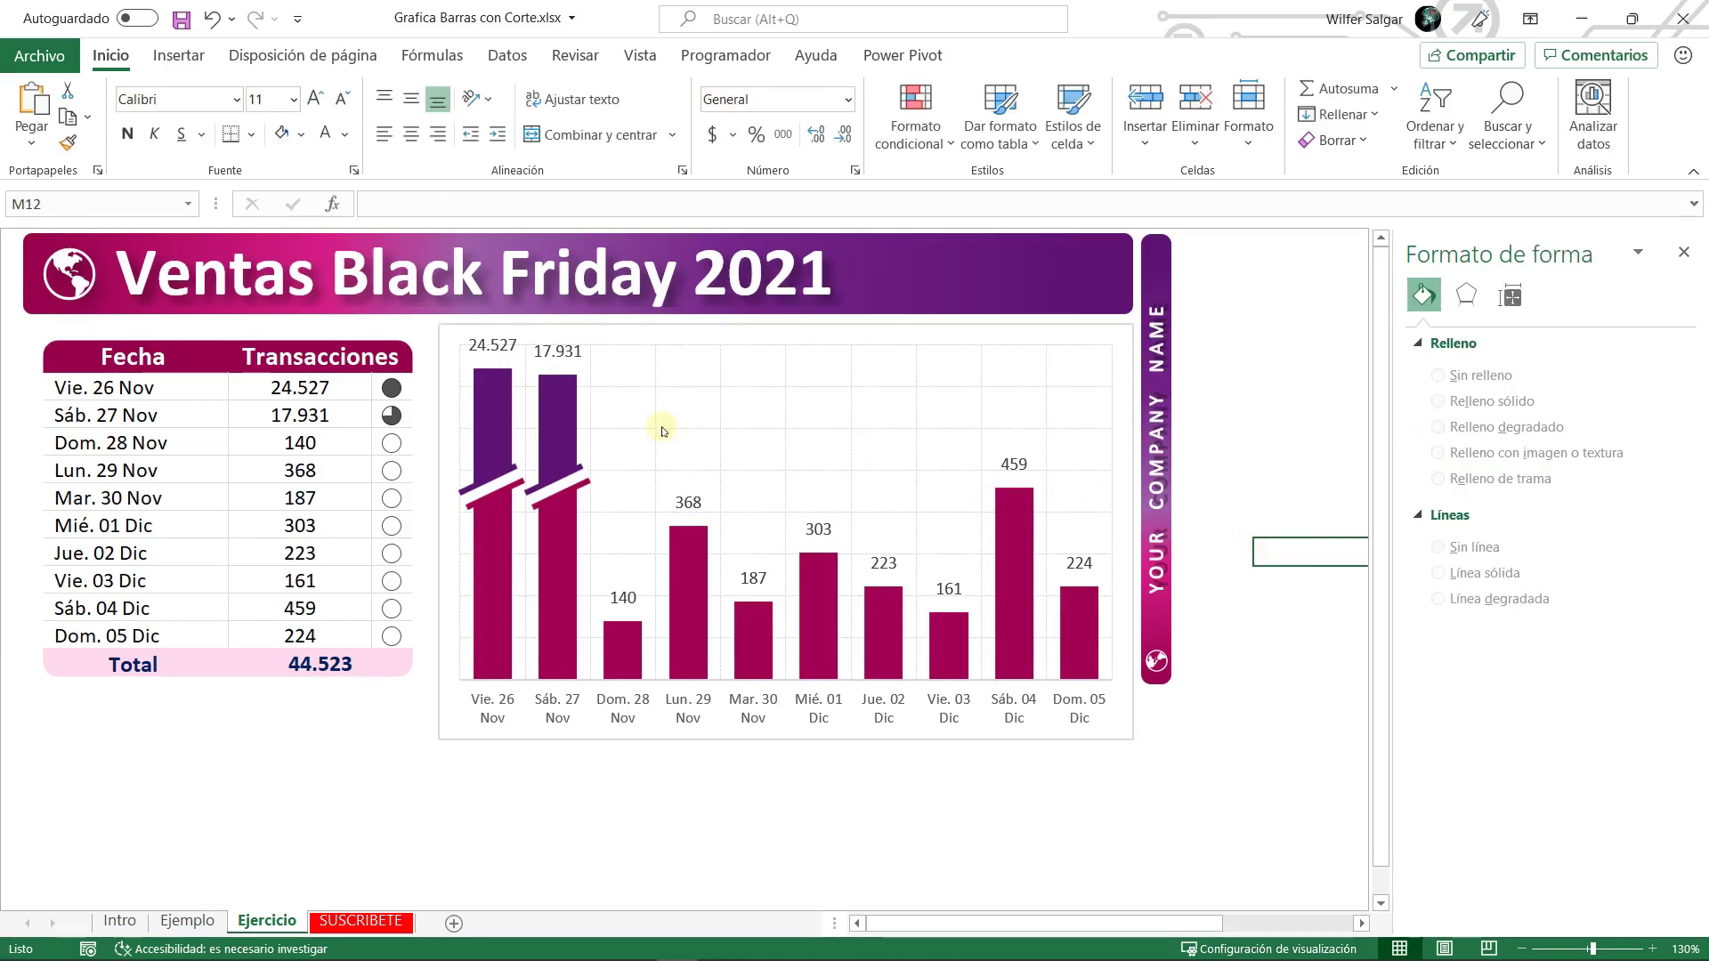
- Make all the chart's data labels bold and reduce their font size to 6
{"action": "left_click", "coordinate": [692, 503]}
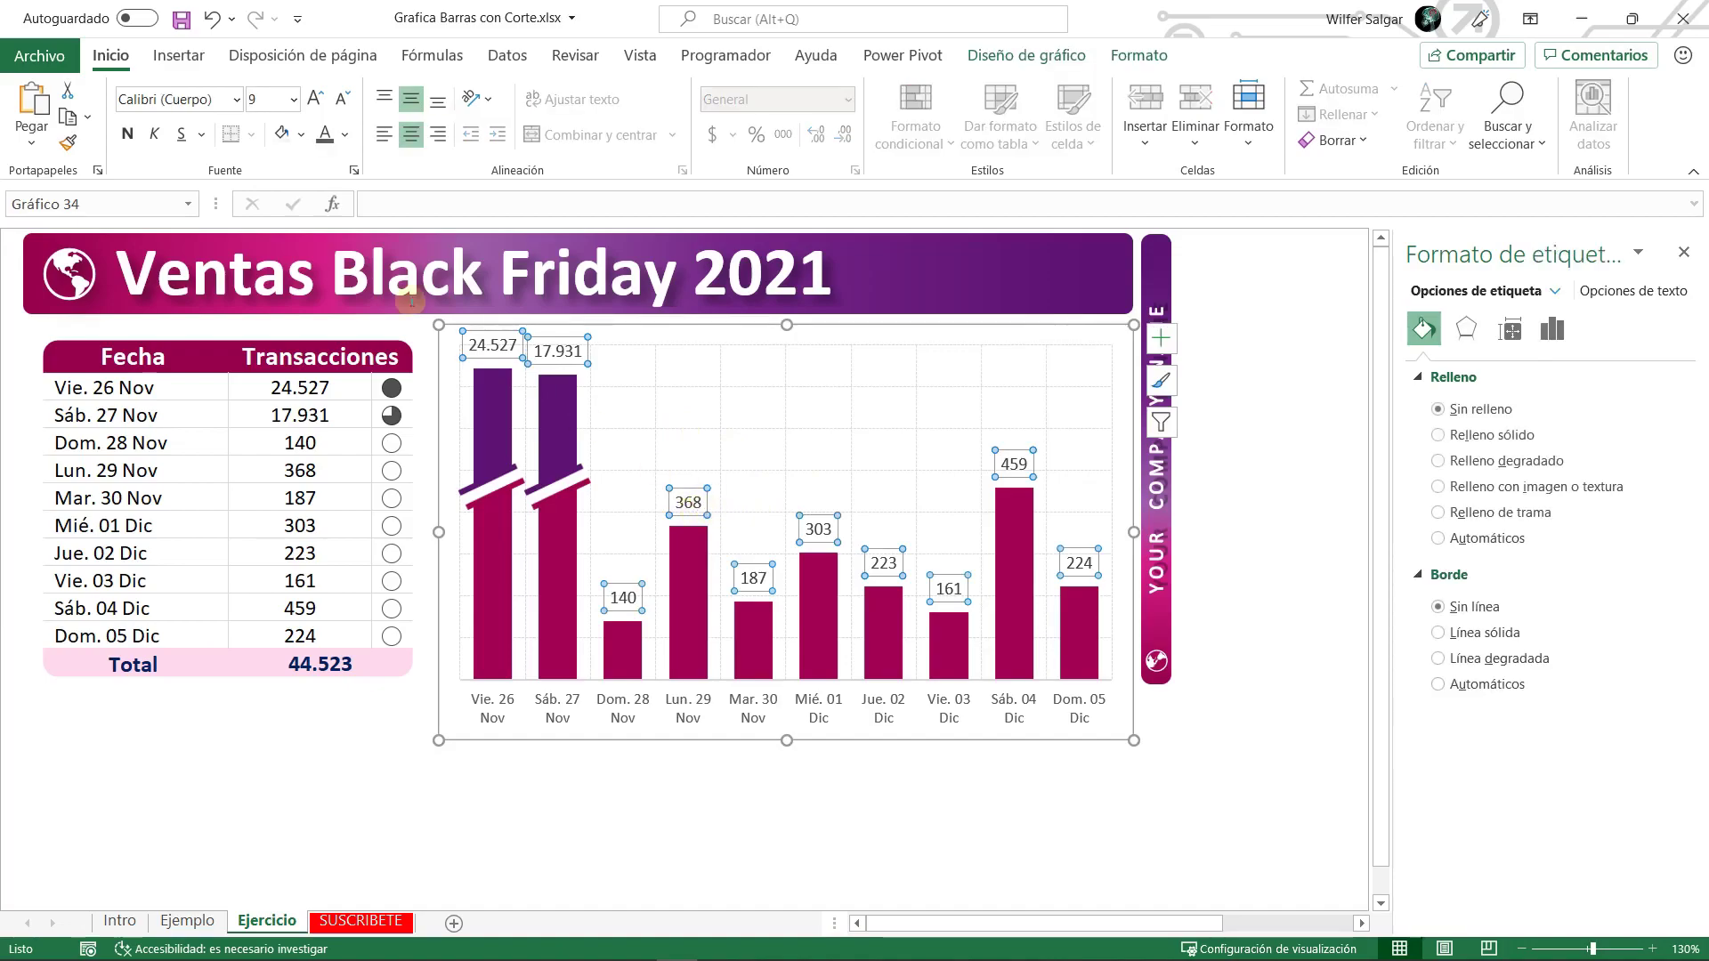
{"action": "left_click", "coordinate": [344, 101]}
{"action": "left_click", "coordinate": [345, 101]}
{"action": "left_click", "coordinate": [132, 140]}
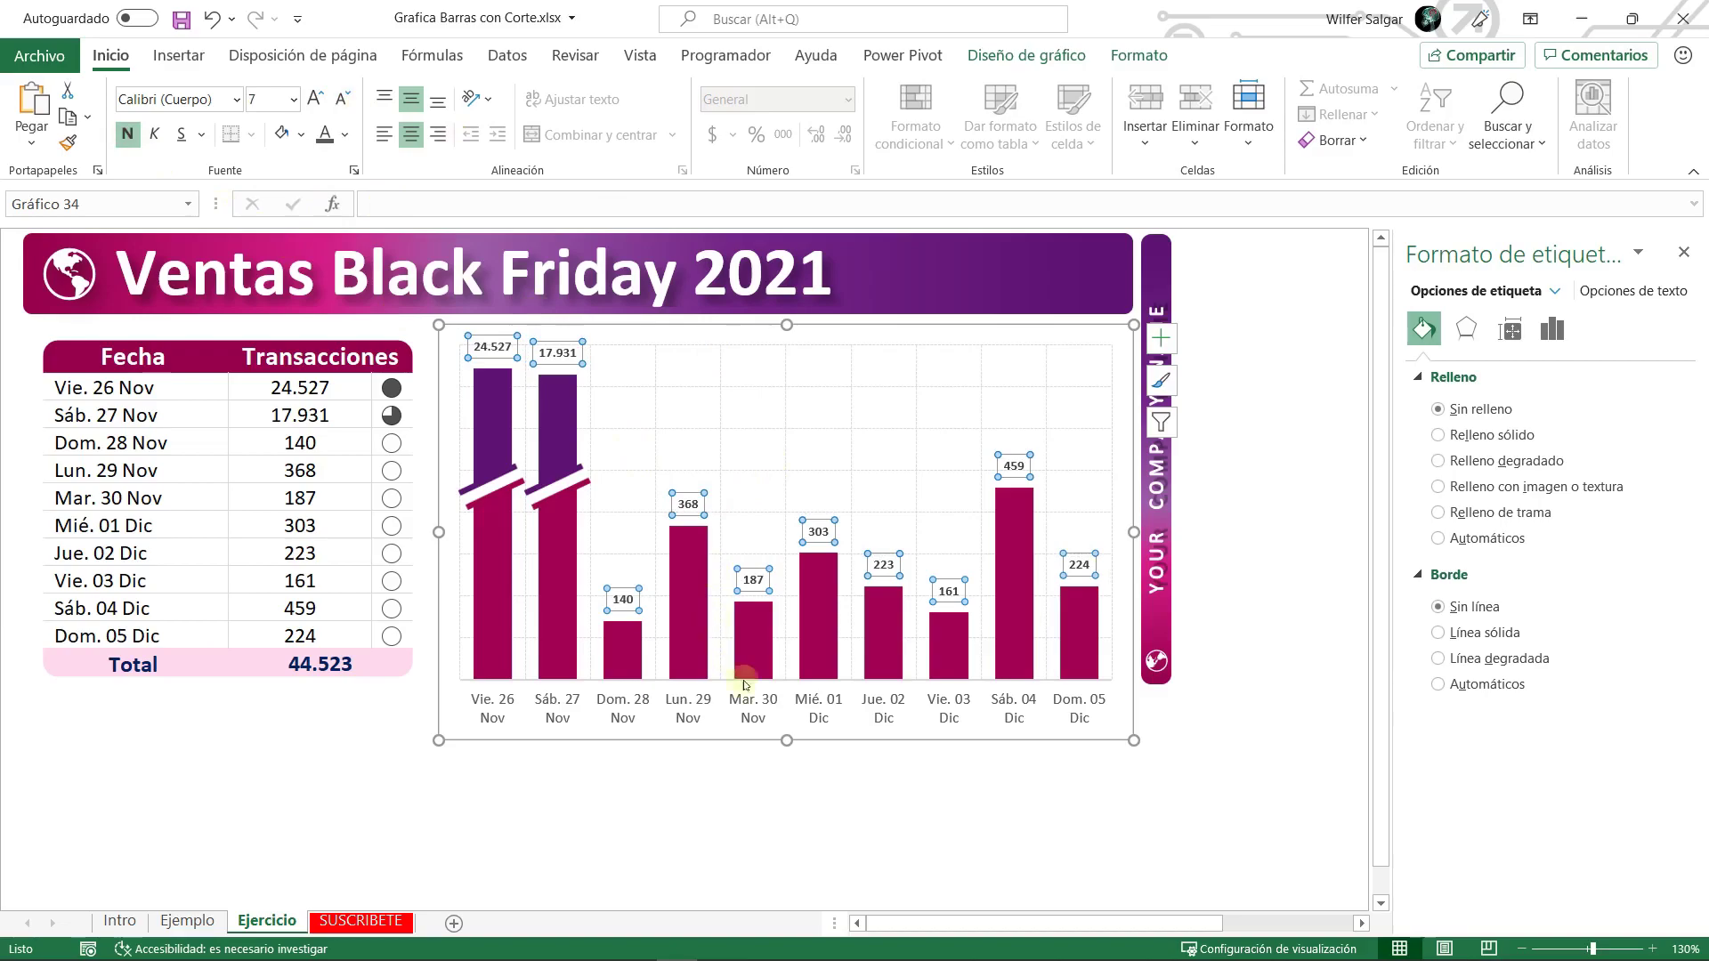
{"action": "left_click", "coordinate": [656, 750]}
{"action": "left_click", "coordinate": [564, 355]}
{"action": "left_click", "coordinate": [342, 97]}
{"action": "left_click", "coordinate": [740, 776]}
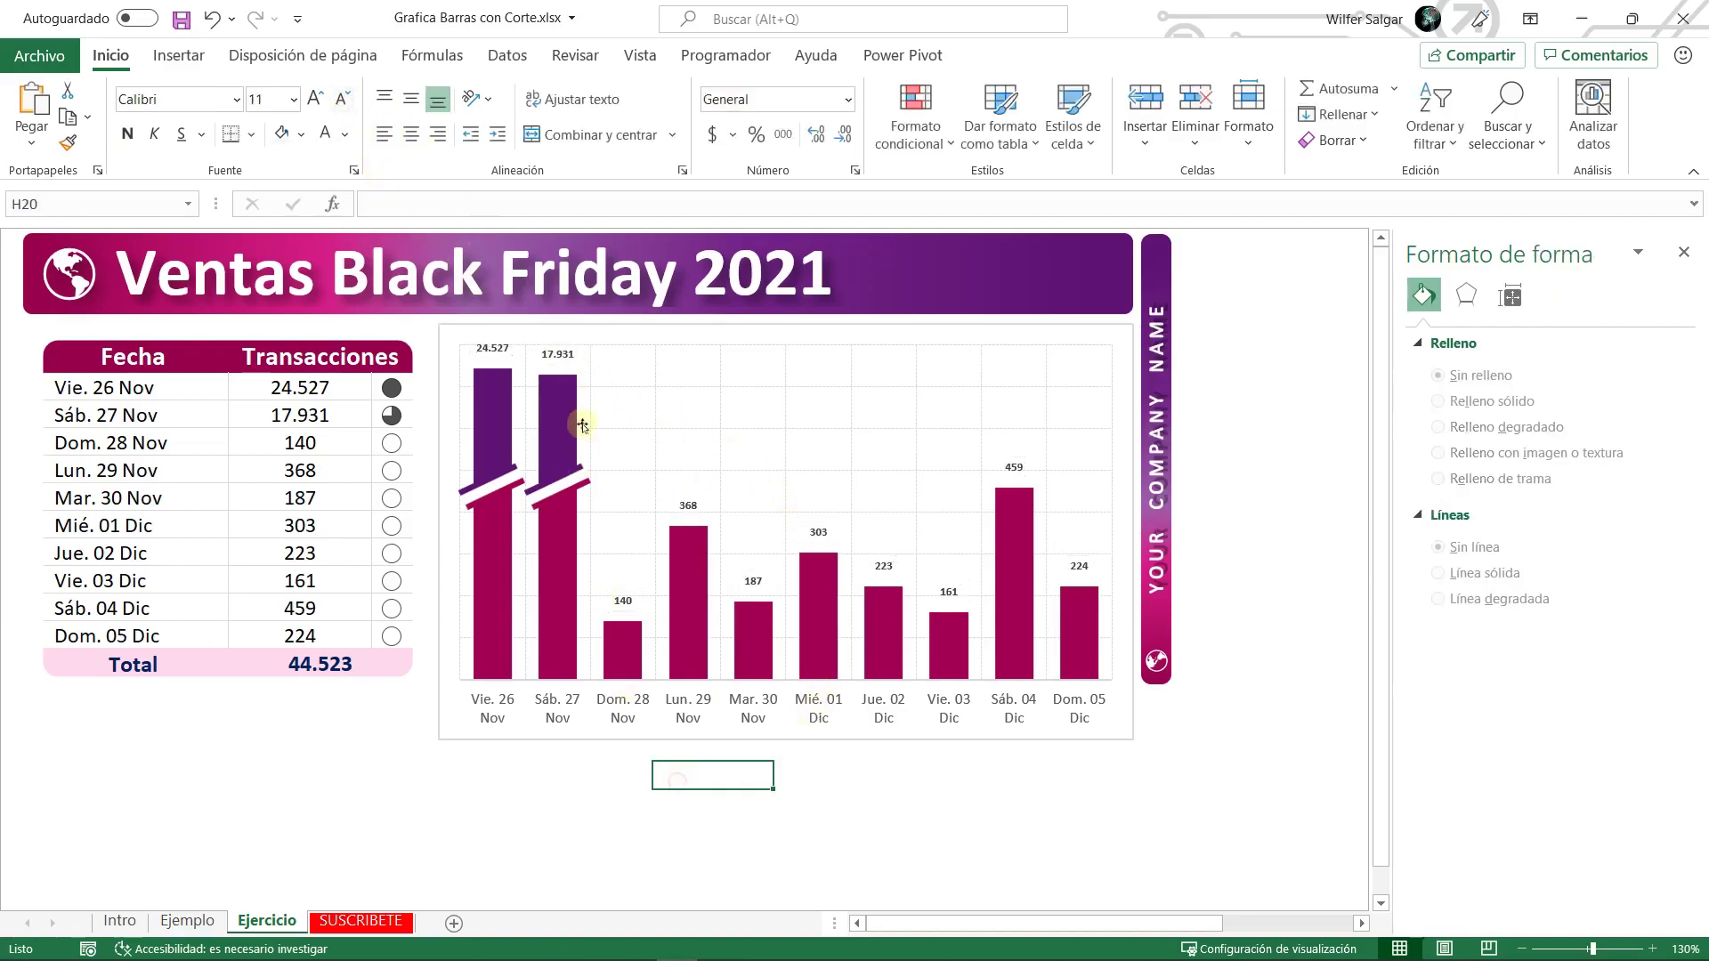
- Increase the font size of the Vie. 26 Nov and Sáb. 27 Nov data labels to 8
{"action": "left_click", "coordinate": [569, 360]}
{"action": "left_click", "coordinate": [551, 366]}
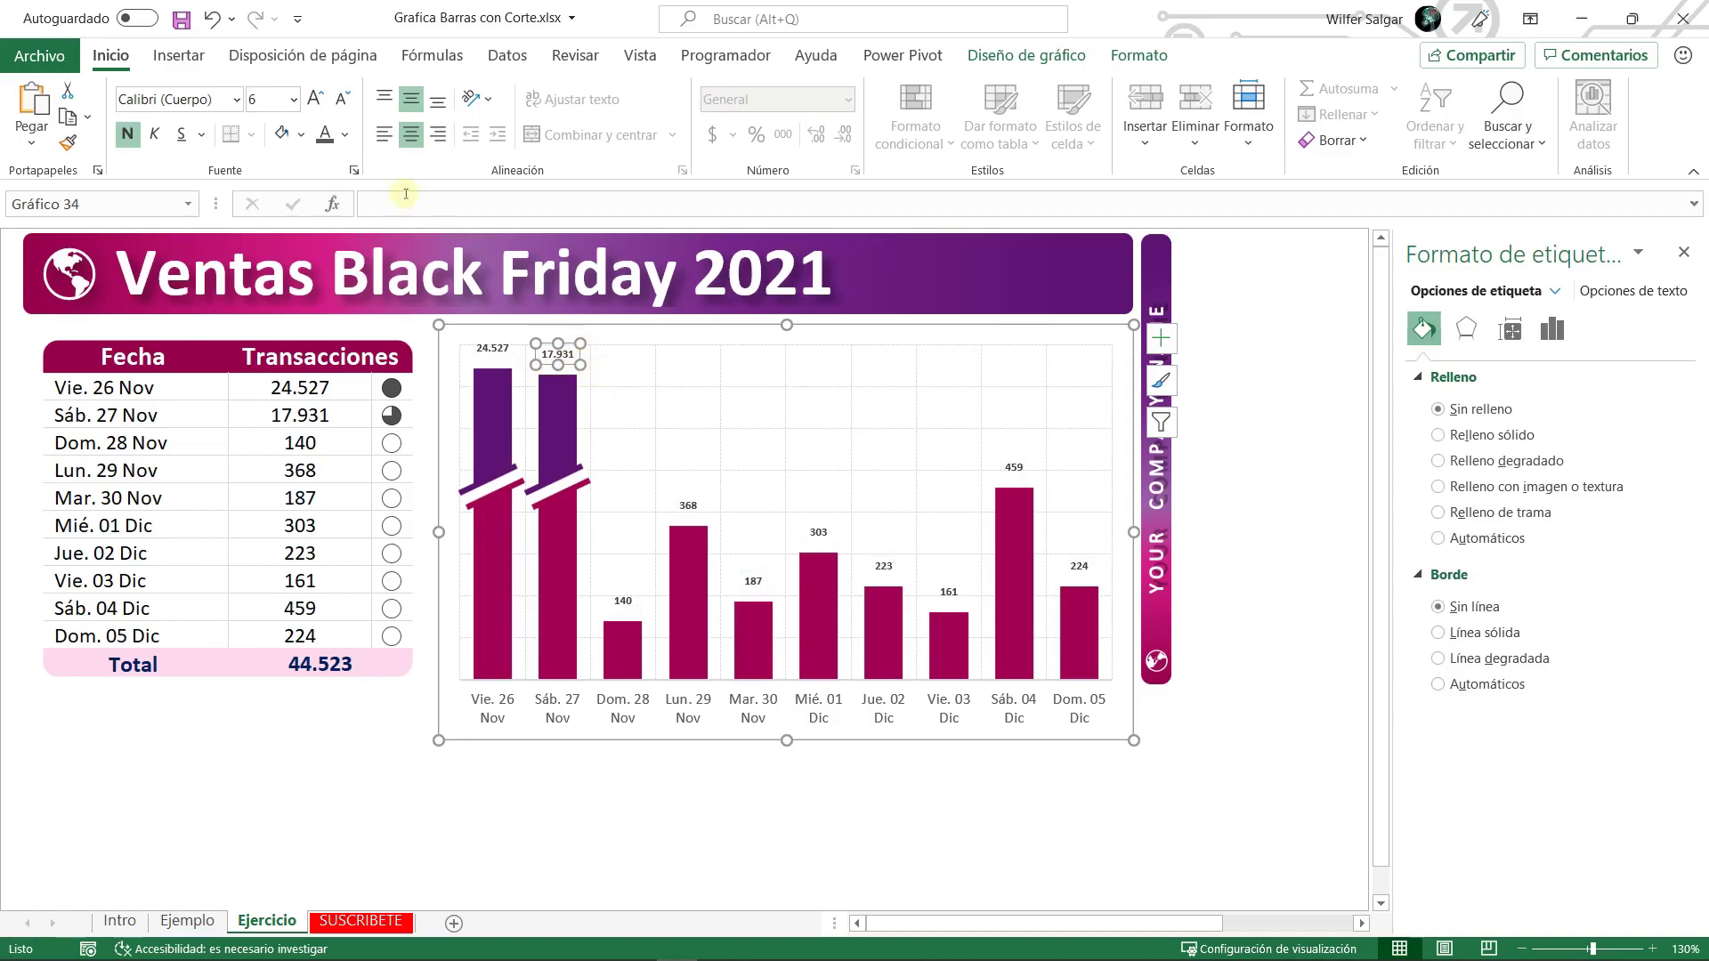
{"action": "left_click", "coordinate": [315, 102]}
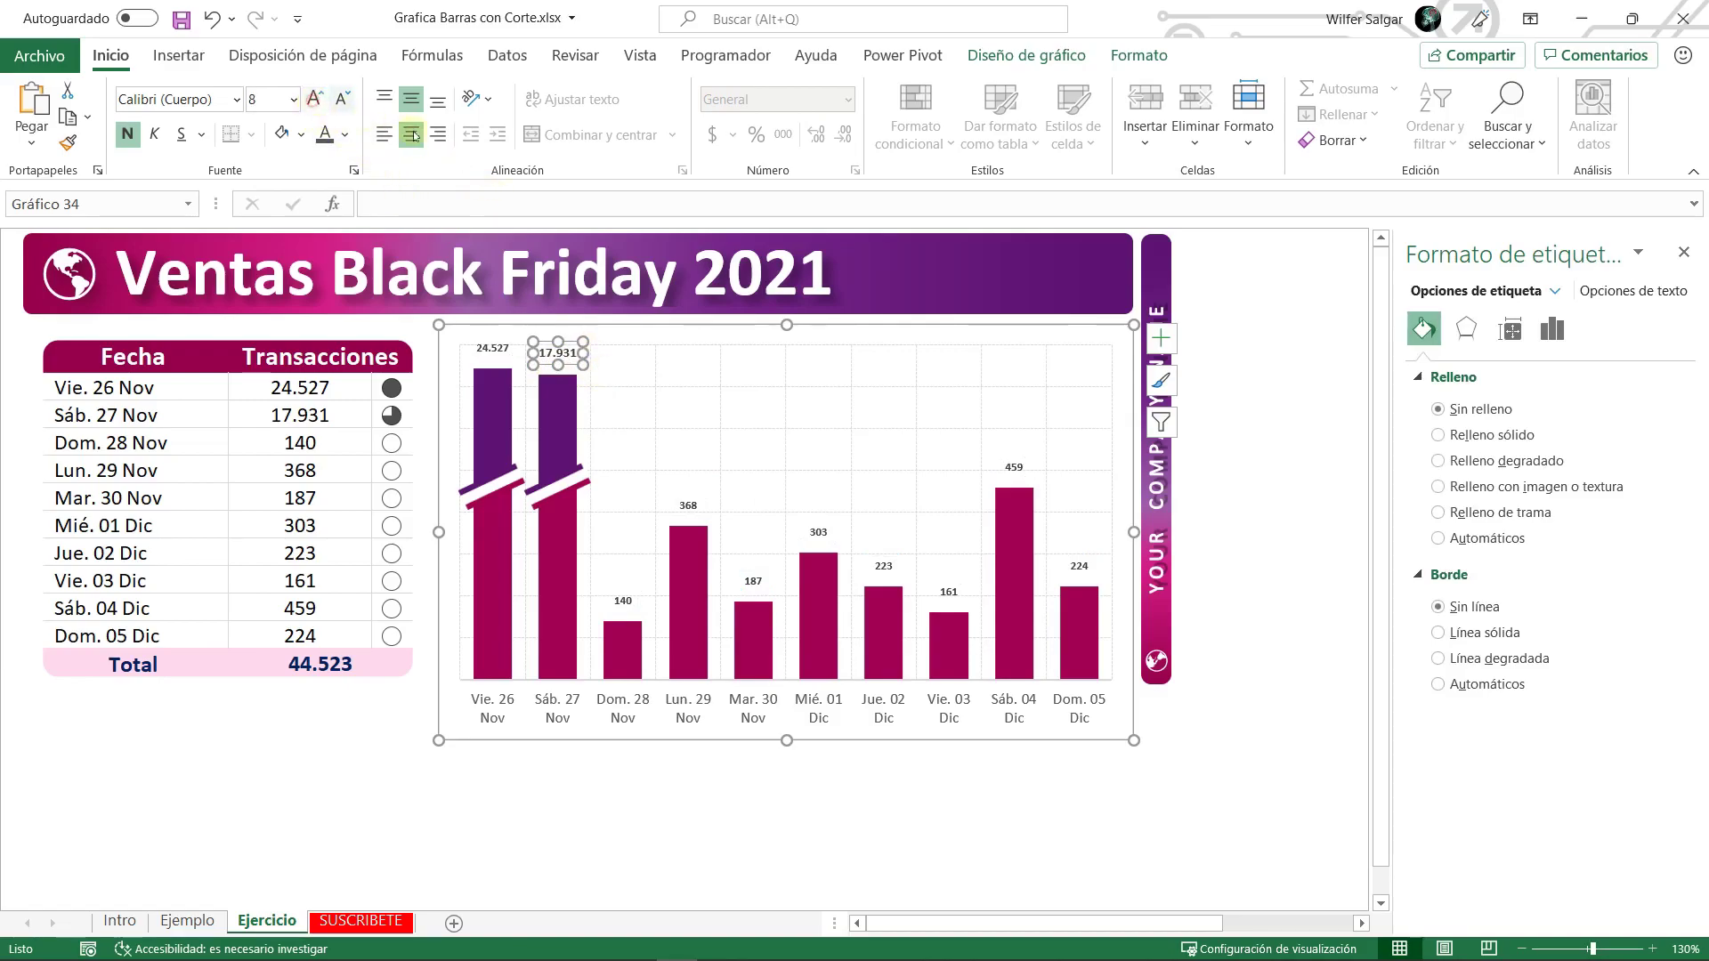
{"action": "left_click", "coordinate": [492, 347]}
{"action": "left_click", "coordinate": [311, 102]}
{"action": "left_click", "coordinate": [311, 101]}
{"action": "left_click", "coordinate": [967, 768]}
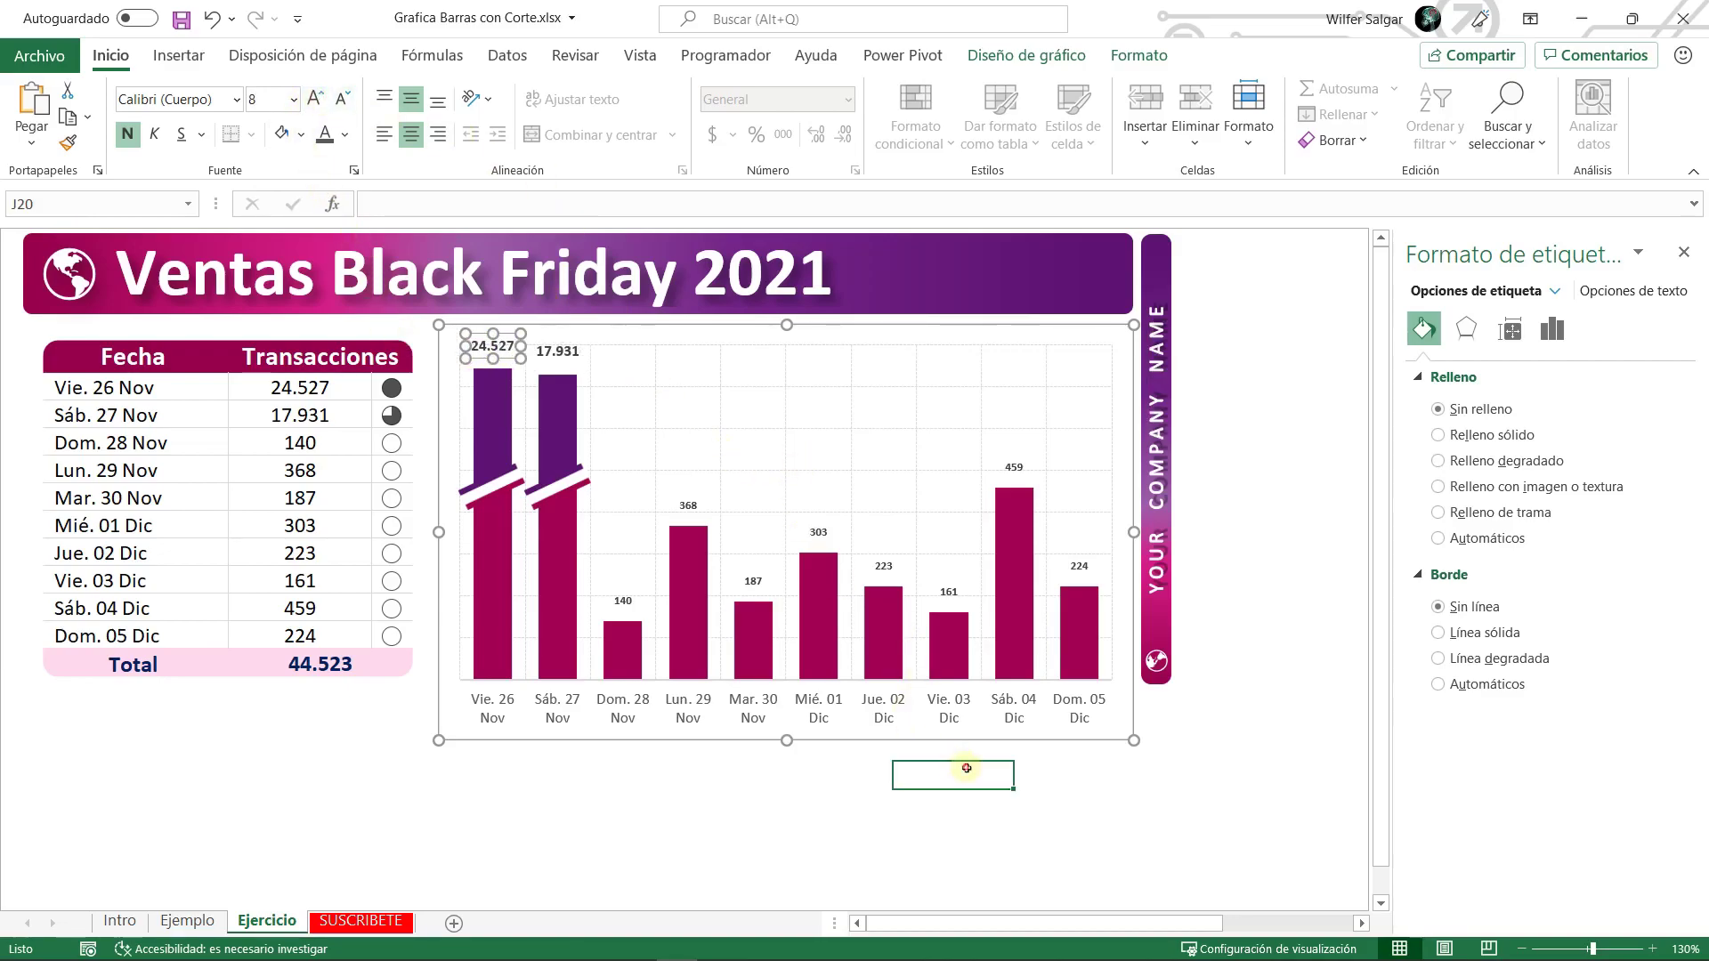
- Shorten the chart from its upper edge and move it below the helper table so the table is uncovered
{"action": "left_click", "coordinate": [674, 327]}
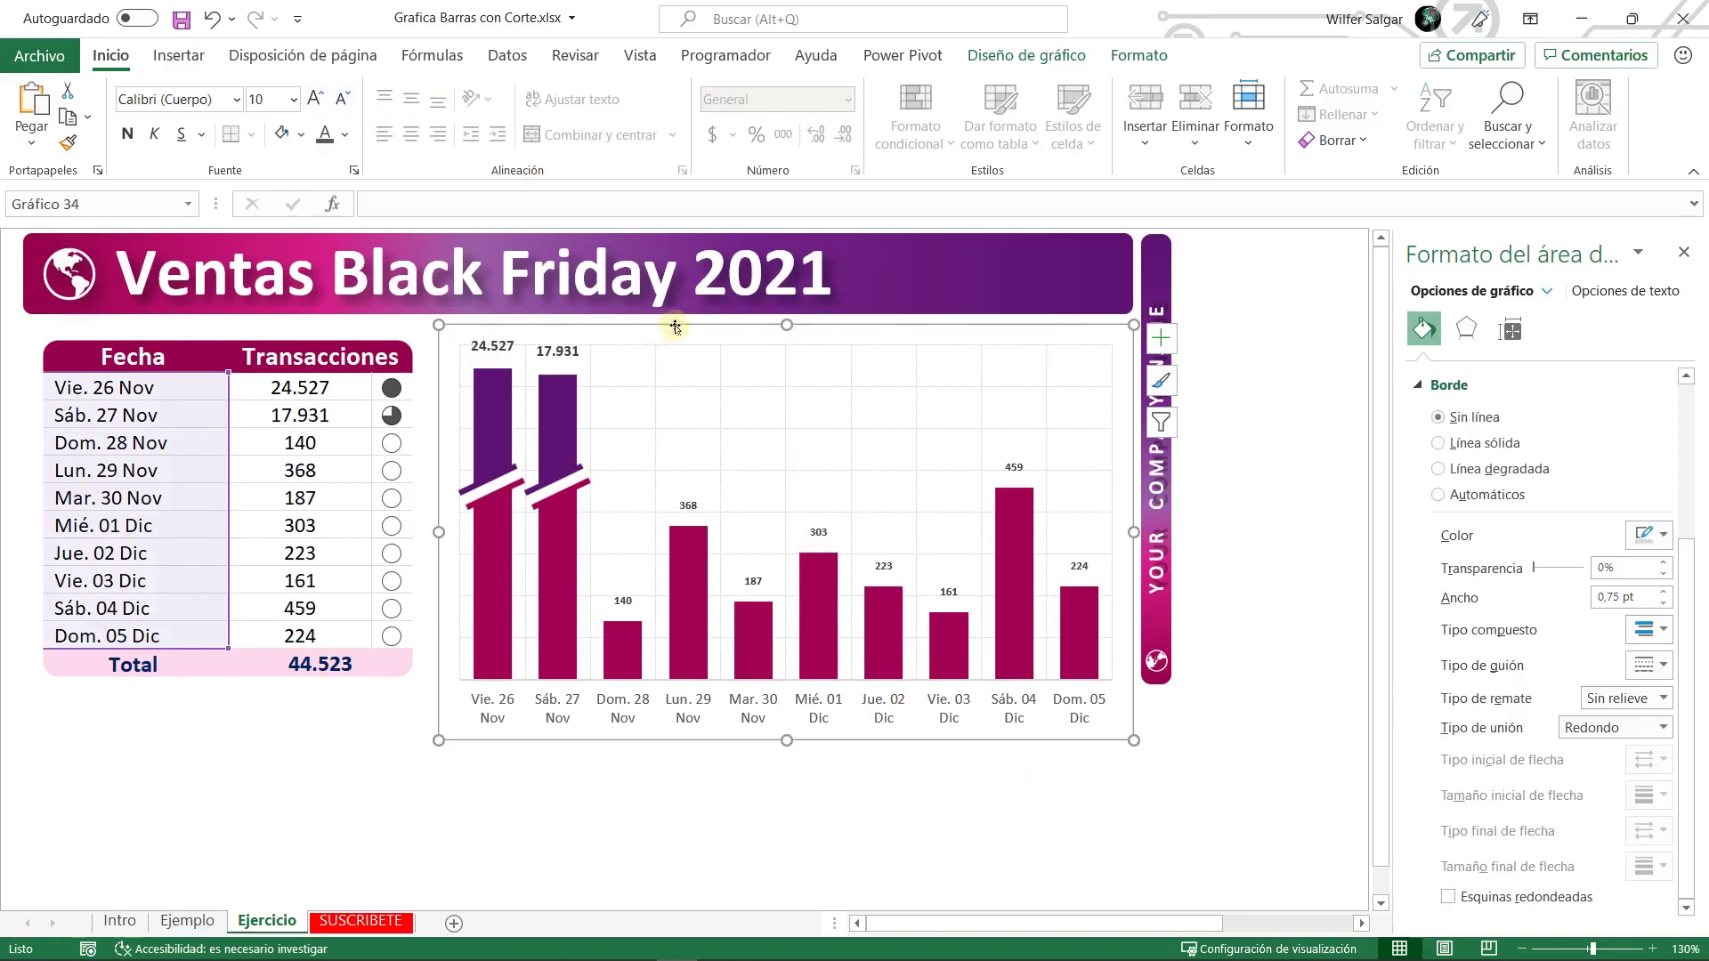
{"action": "left_click_drag", "start_coordinate": [787, 325], "coordinate": [776, 365]}
{"action": "left_click", "coordinate": [751, 402]}
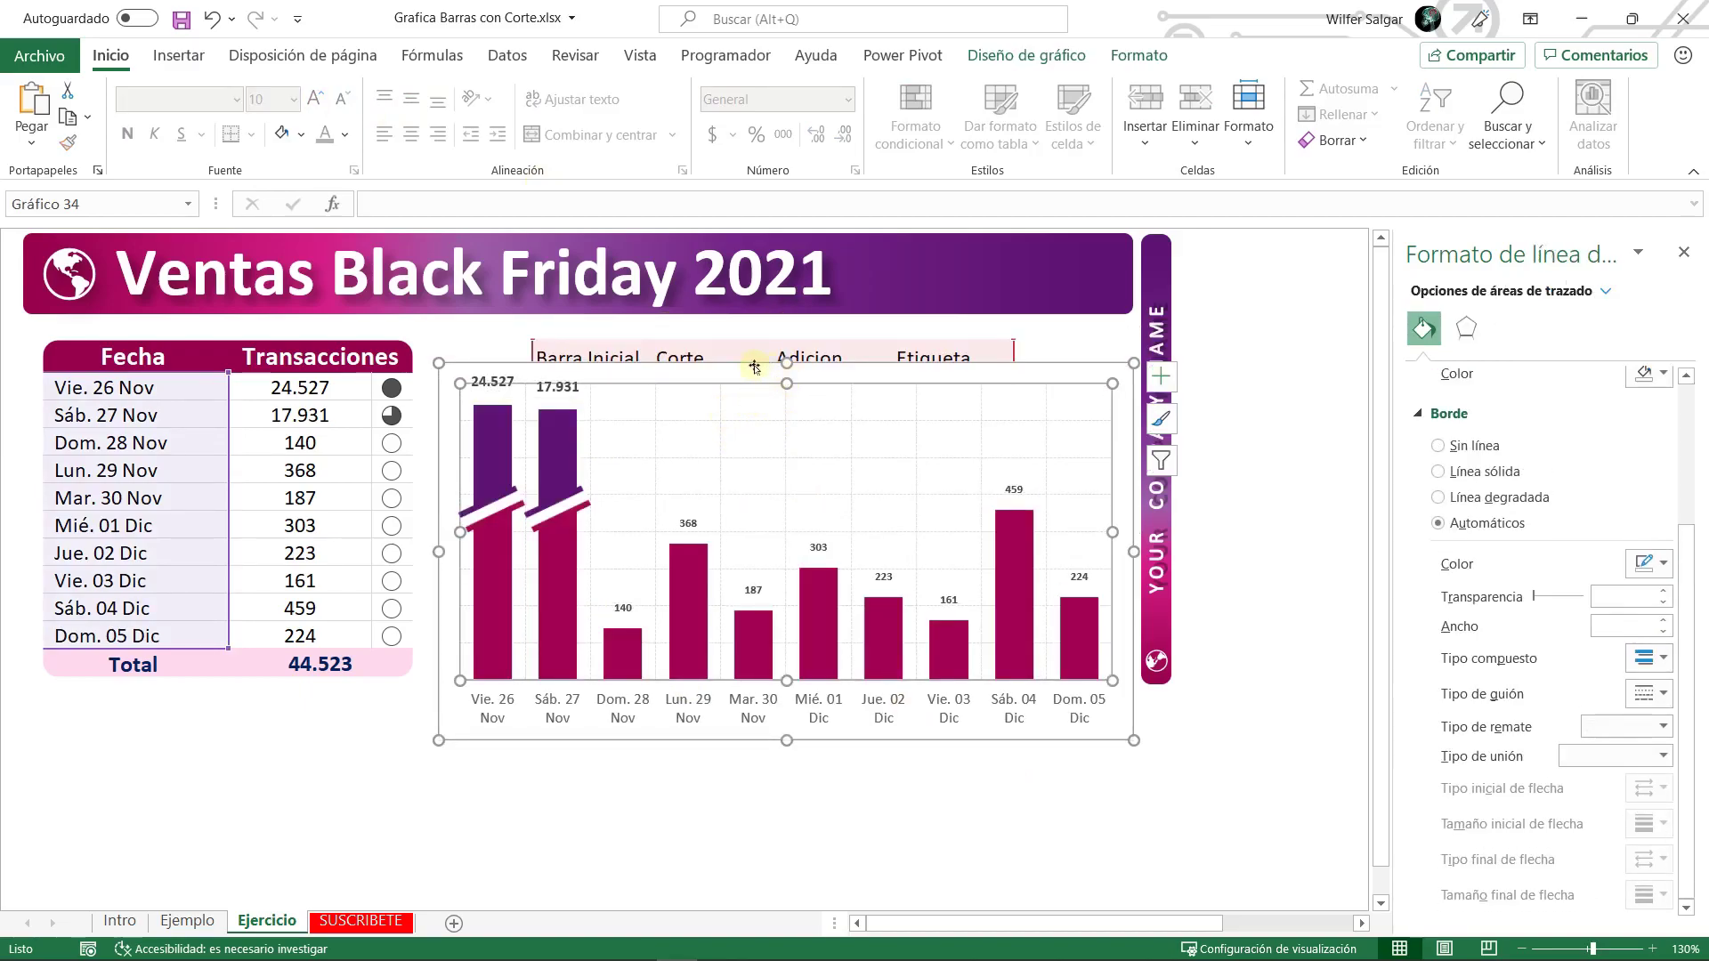
{"action": "left_click", "coordinate": [753, 365]}
{"action": "left_click_drag", "start_coordinate": [729, 362], "coordinate": [690, 693]}
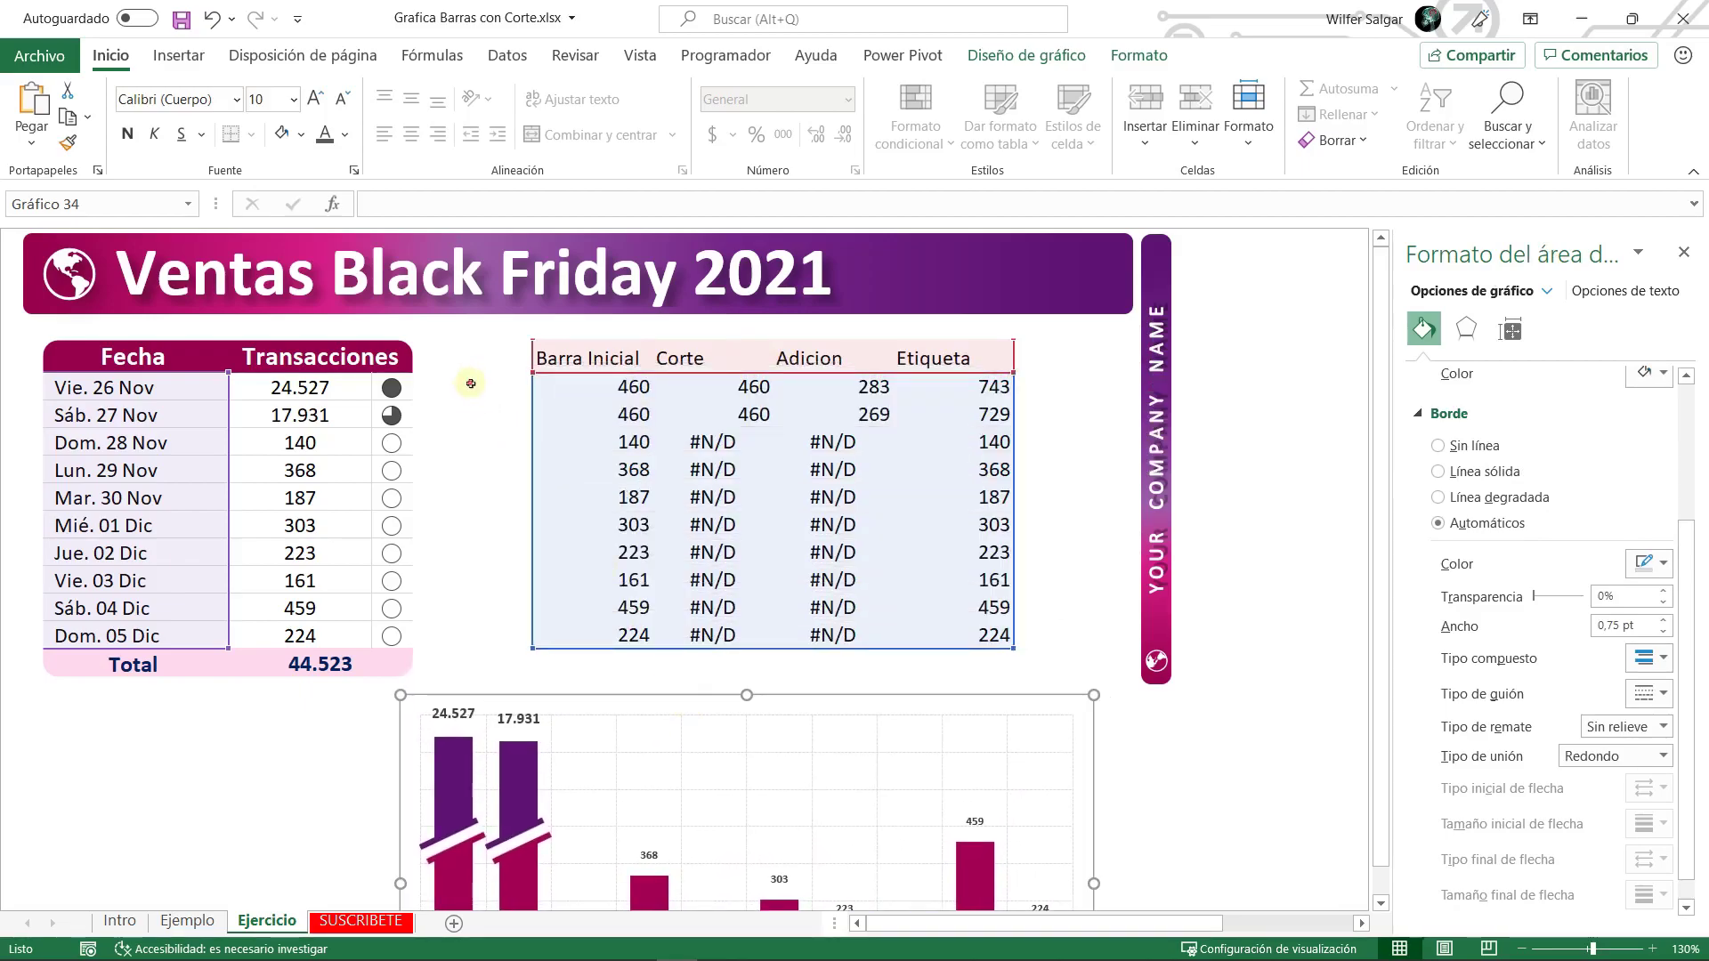
- Hide the helper table in G5:J15, from Barra Inicial to Etiqueta, by setting its font colour to white
{"action": "left_click", "coordinate": [470, 383]}
{"action": "key", "text": "Right"}
{"action": "key", "text": "Up"}
{"action": "key", "text": "shift+Right"}
{"action": "key", "text": "shift+Right"}
{"action": "key", "text": "shift+Down"}
{"action": "key", "text": "shift+Down"}
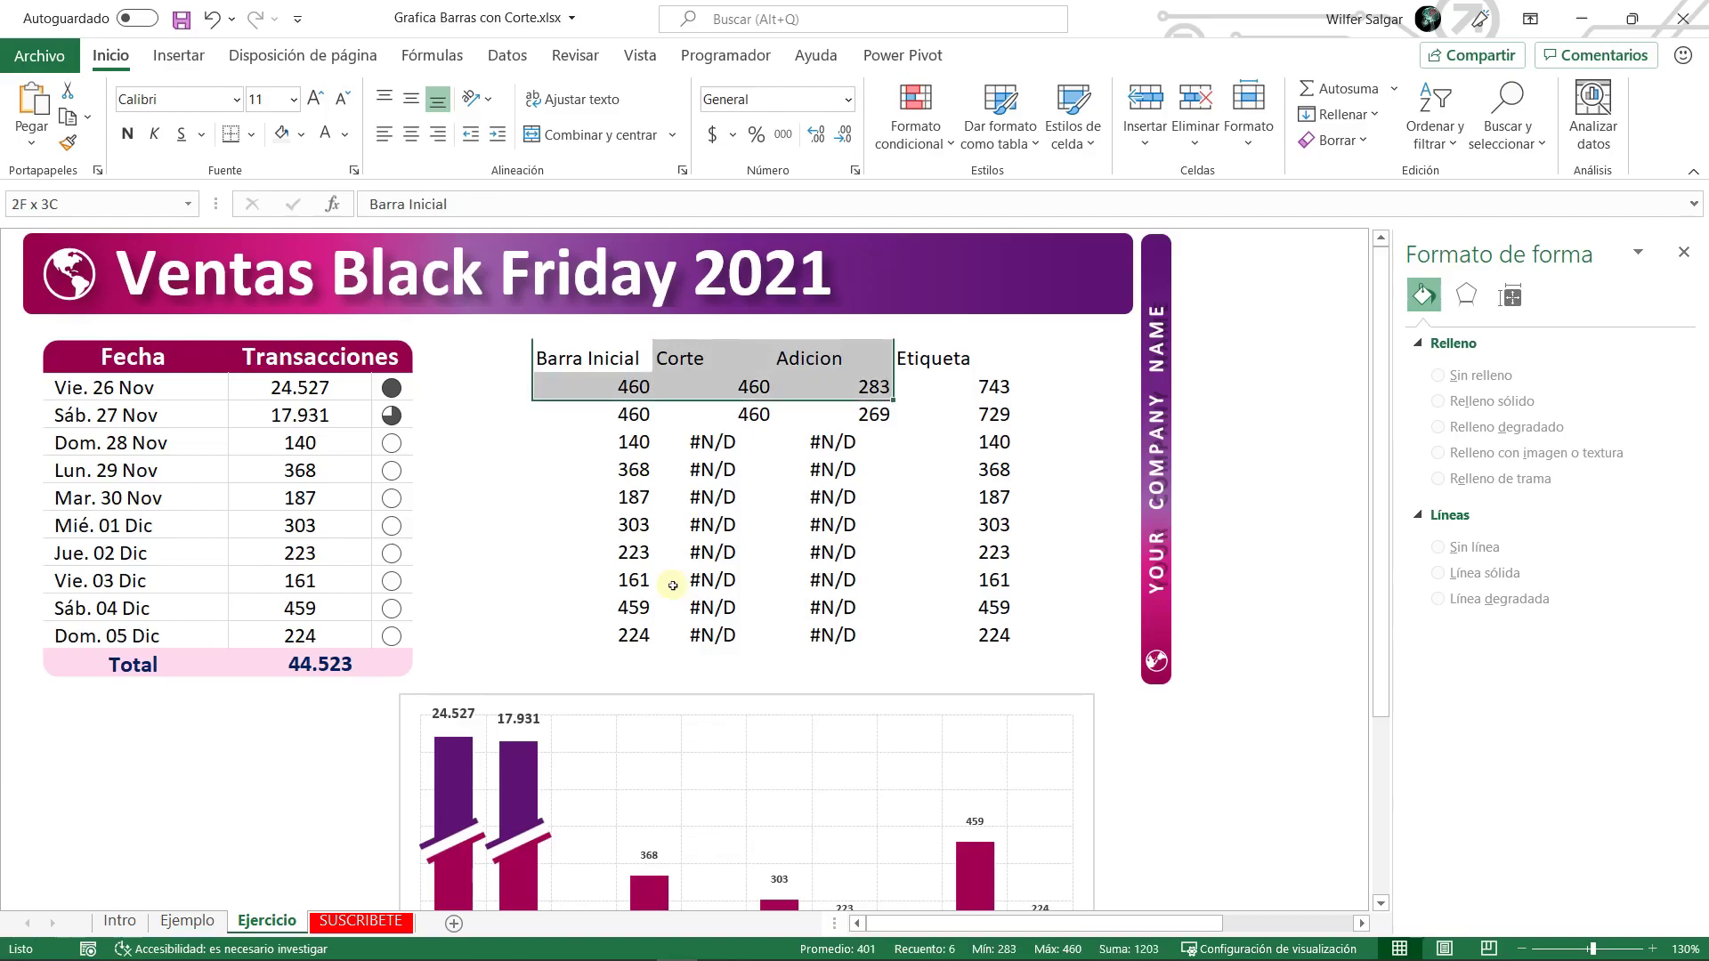
{"action": "key", "text": "shift+Right"}
{"action": "key", "text": "shift+Down"}
{"action": "key", "text": "shift+Down"}
{"action": "key", "text": "shift+Down"}
{"action": "key", "text": "shift+Down"}
{"action": "key", "text": "shift+Down"}
{"action": "key", "text": "shift+Down"}
{"action": "key", "text": "shift+Down"}
{"action": "key", "text": "shift+Down"}
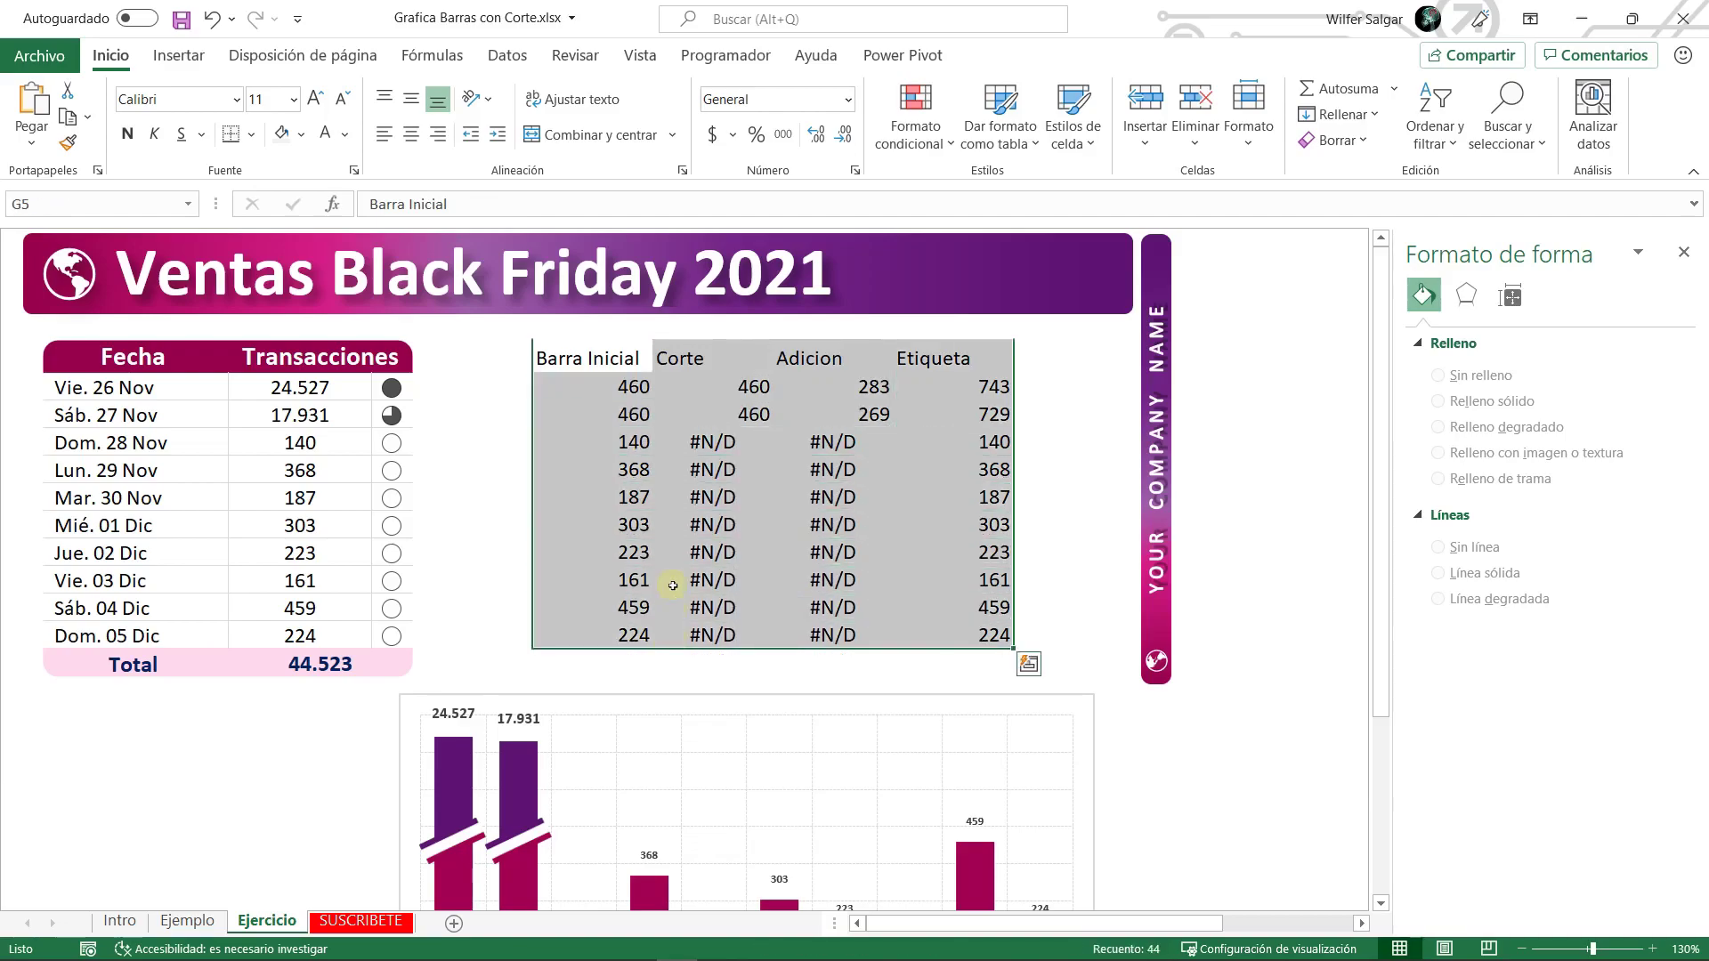
{"action": "left_click", "coordinate": [326, 133]}
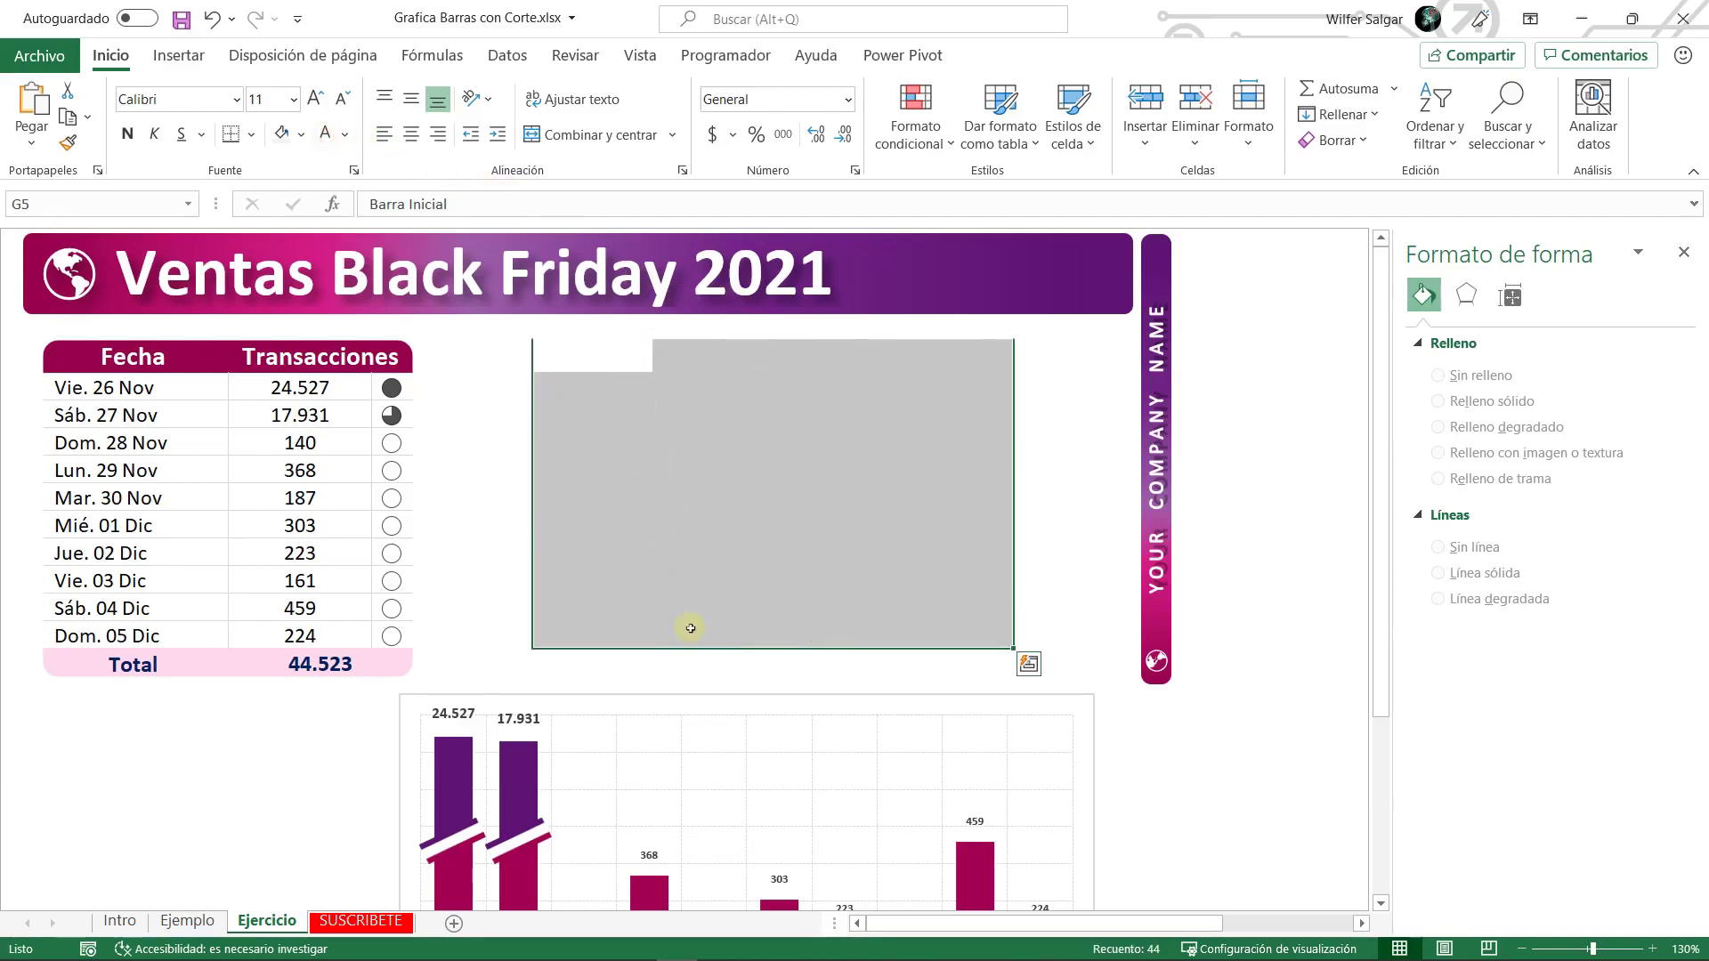
- Move the chart back over the hidden helper table, narrow it slightly, and shorten it to end near the Total row
{"action": "left_click_drag", "start_coordinate": [703, 696], "coordinate": [737, 373]}
{"action": "left_click_drag", "start_coordinate": [1123, 561], "coordinate": [1093, 562]}
{"action": "left_click_drag", "start_coordinate": [763, 748], "coordinate": [766, 676]}
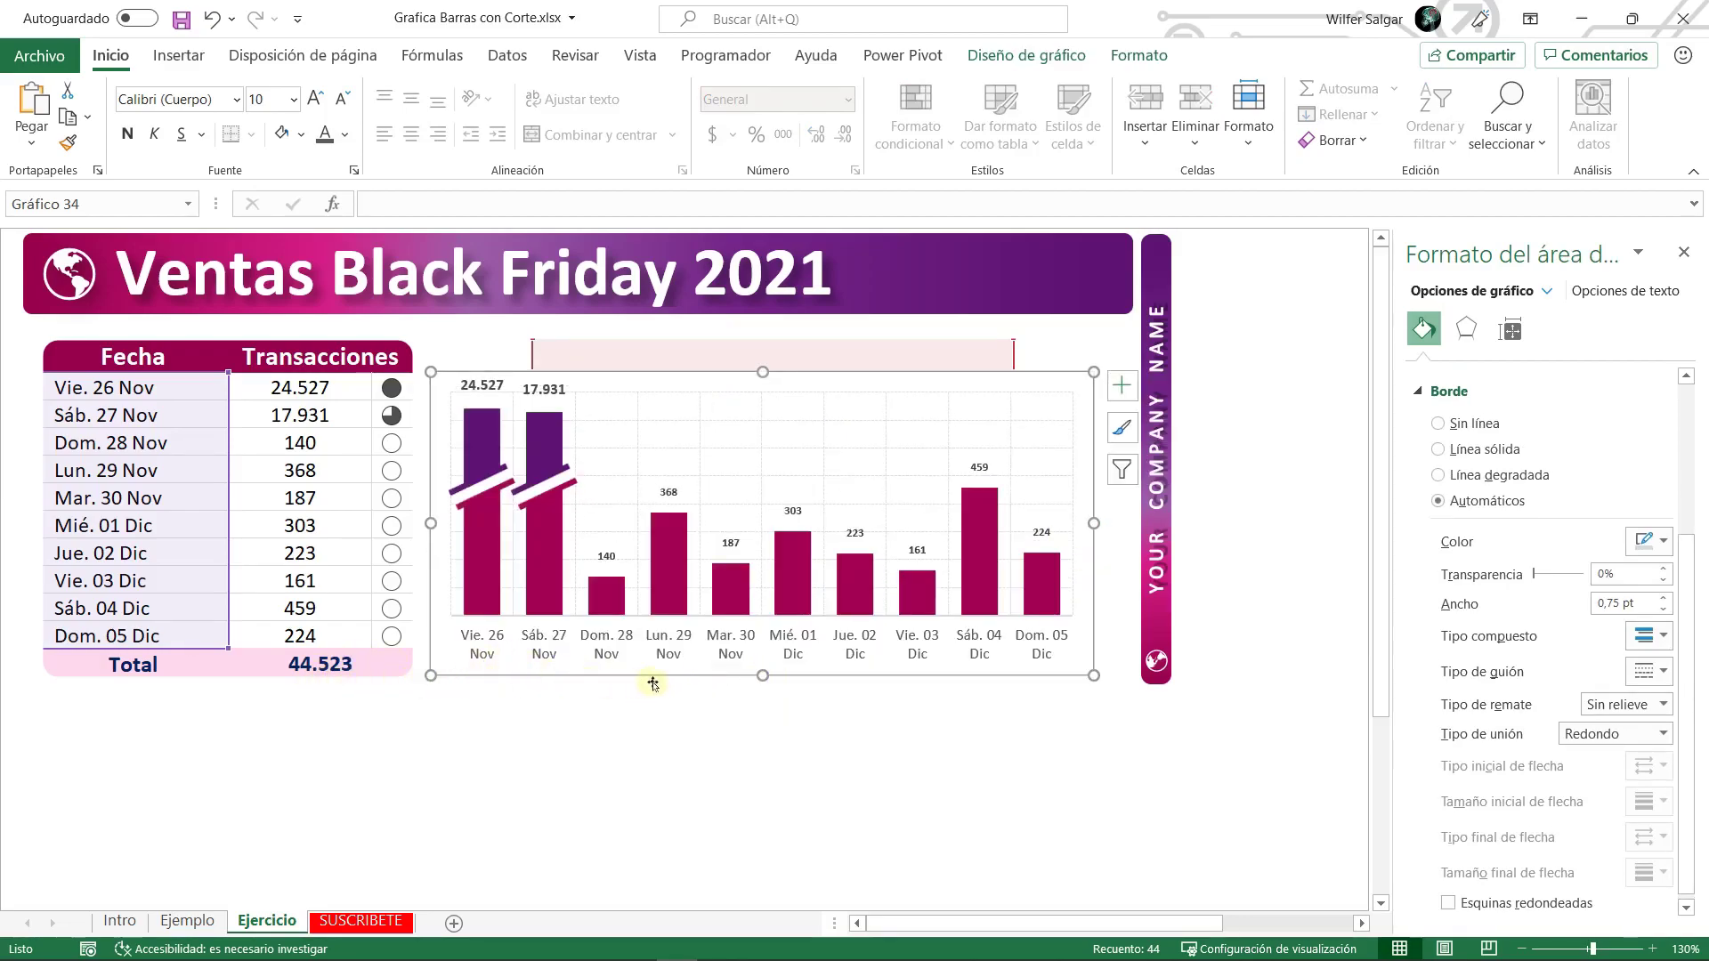
{"action": "left_click_drag", "start_coordinate": [761, 678], "coordinate": [763, 687]}
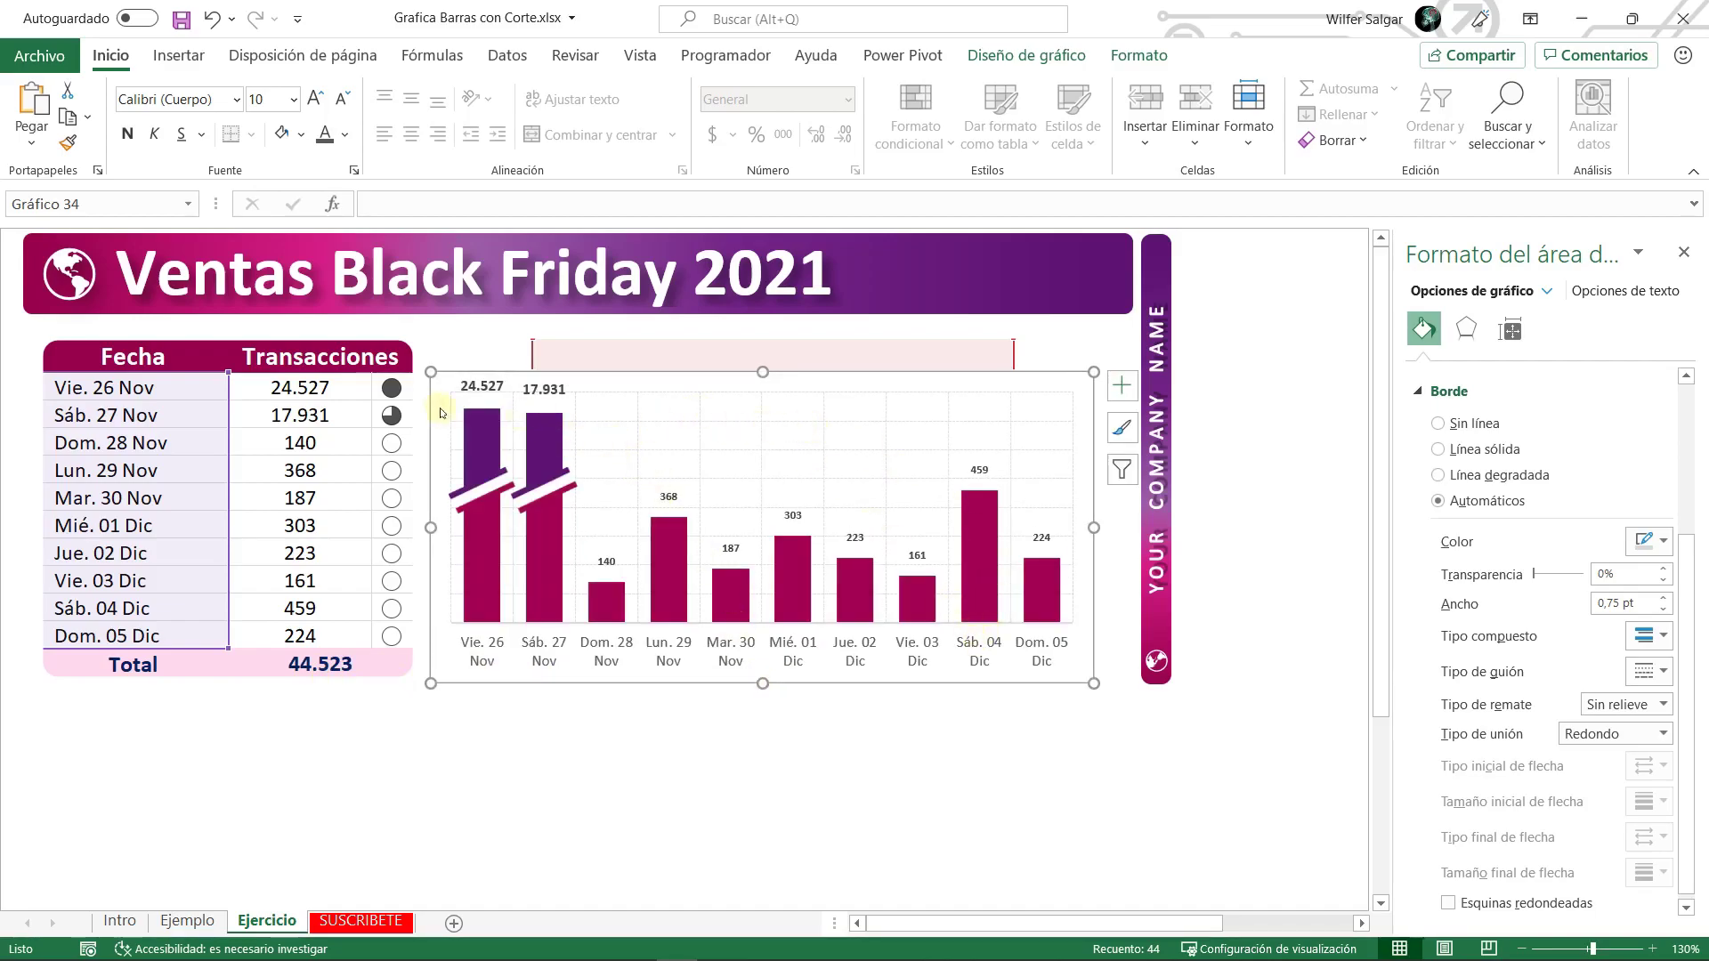
{"action": "left_click", "coordinate": [532, 780]}
- Give the chart area a solid line border and reduce the border's width
{"action": "left_click", "coordinate": [810, 407]}
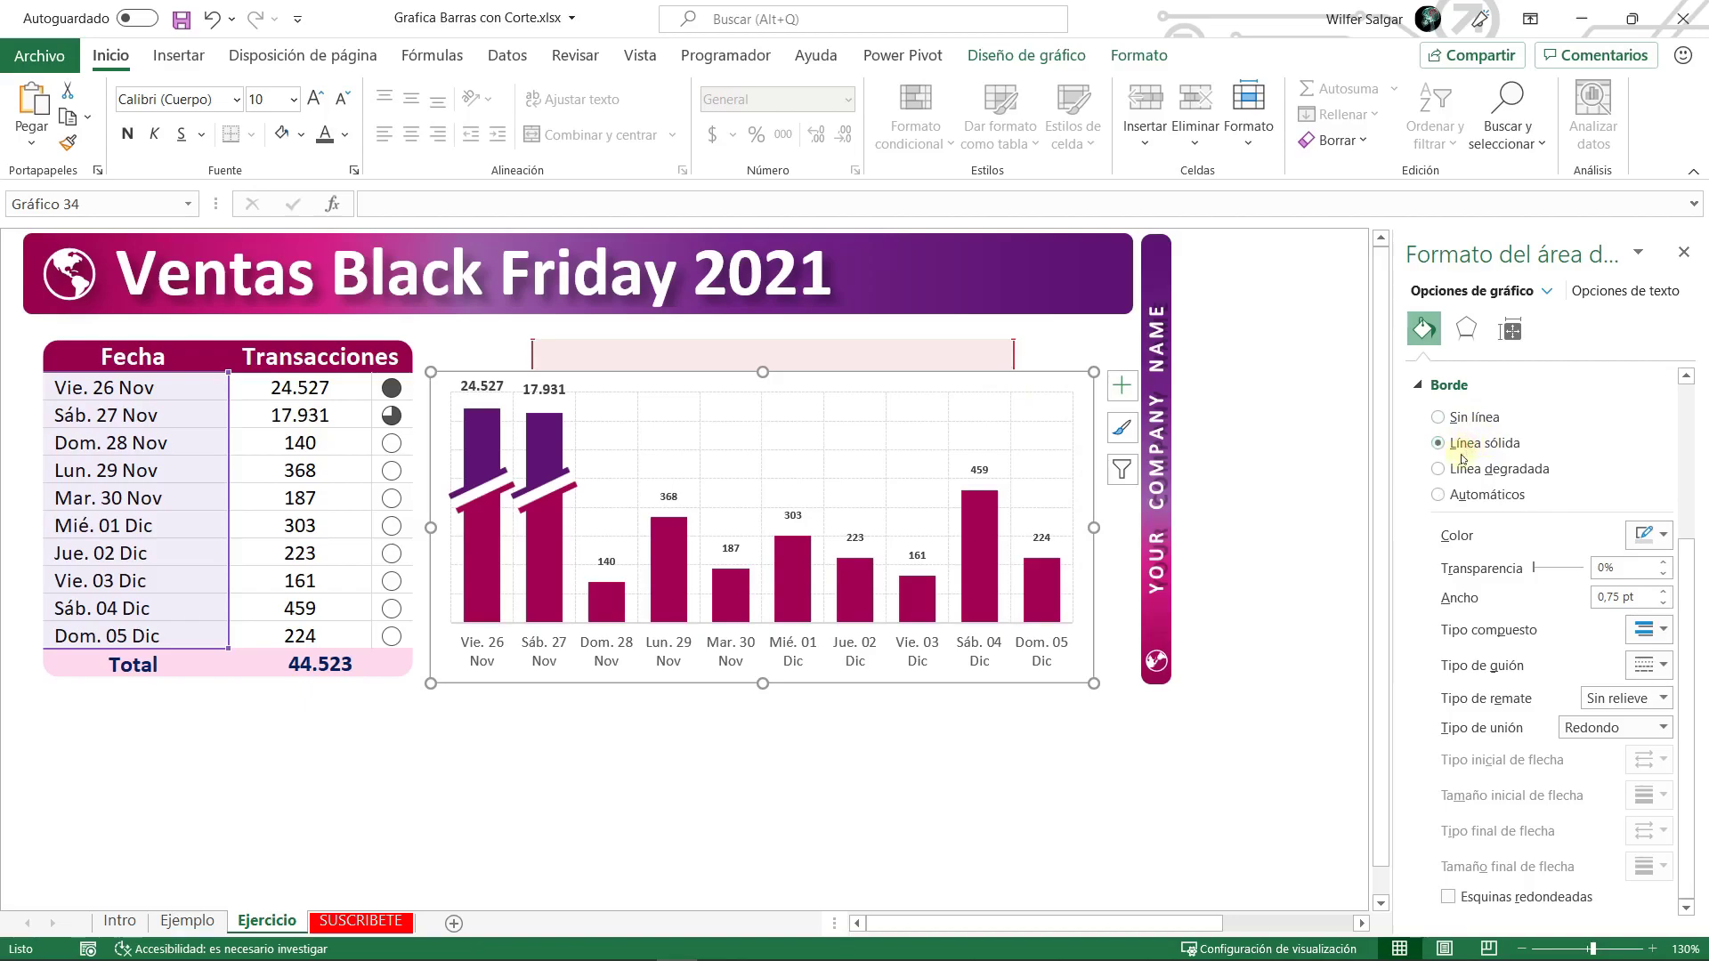
{"action": "left_click", "coordinate": [1220, 759]}
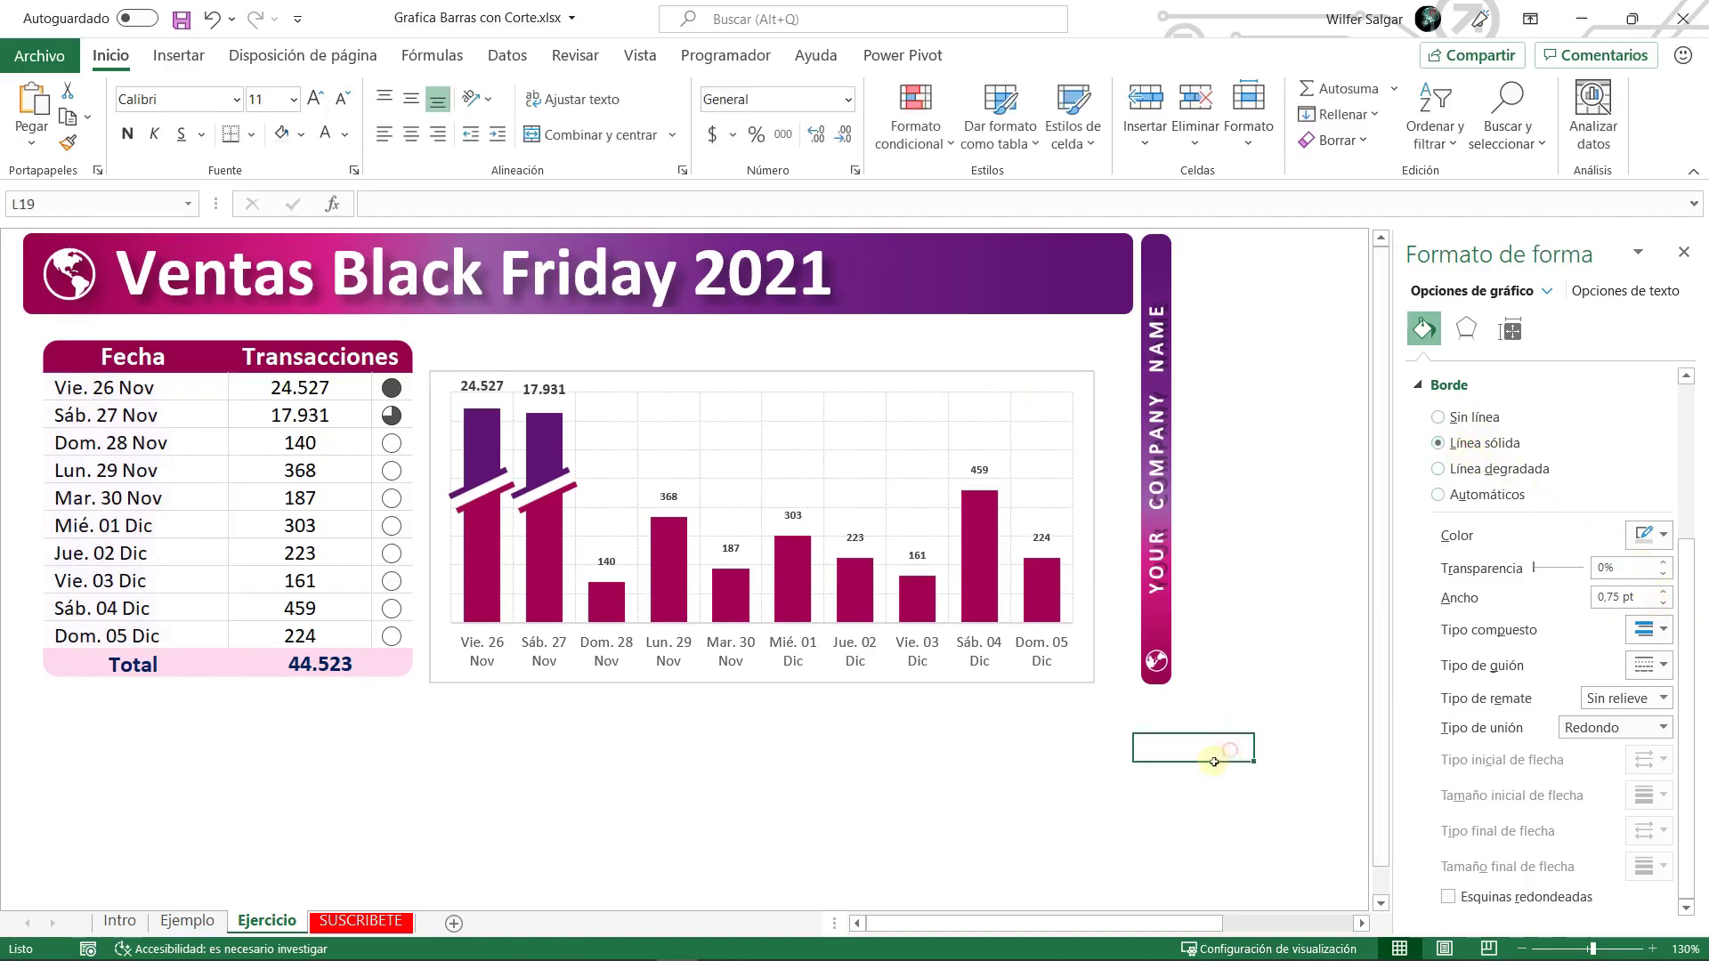
{"action": "left_click", "coordinate": [728, 682]}
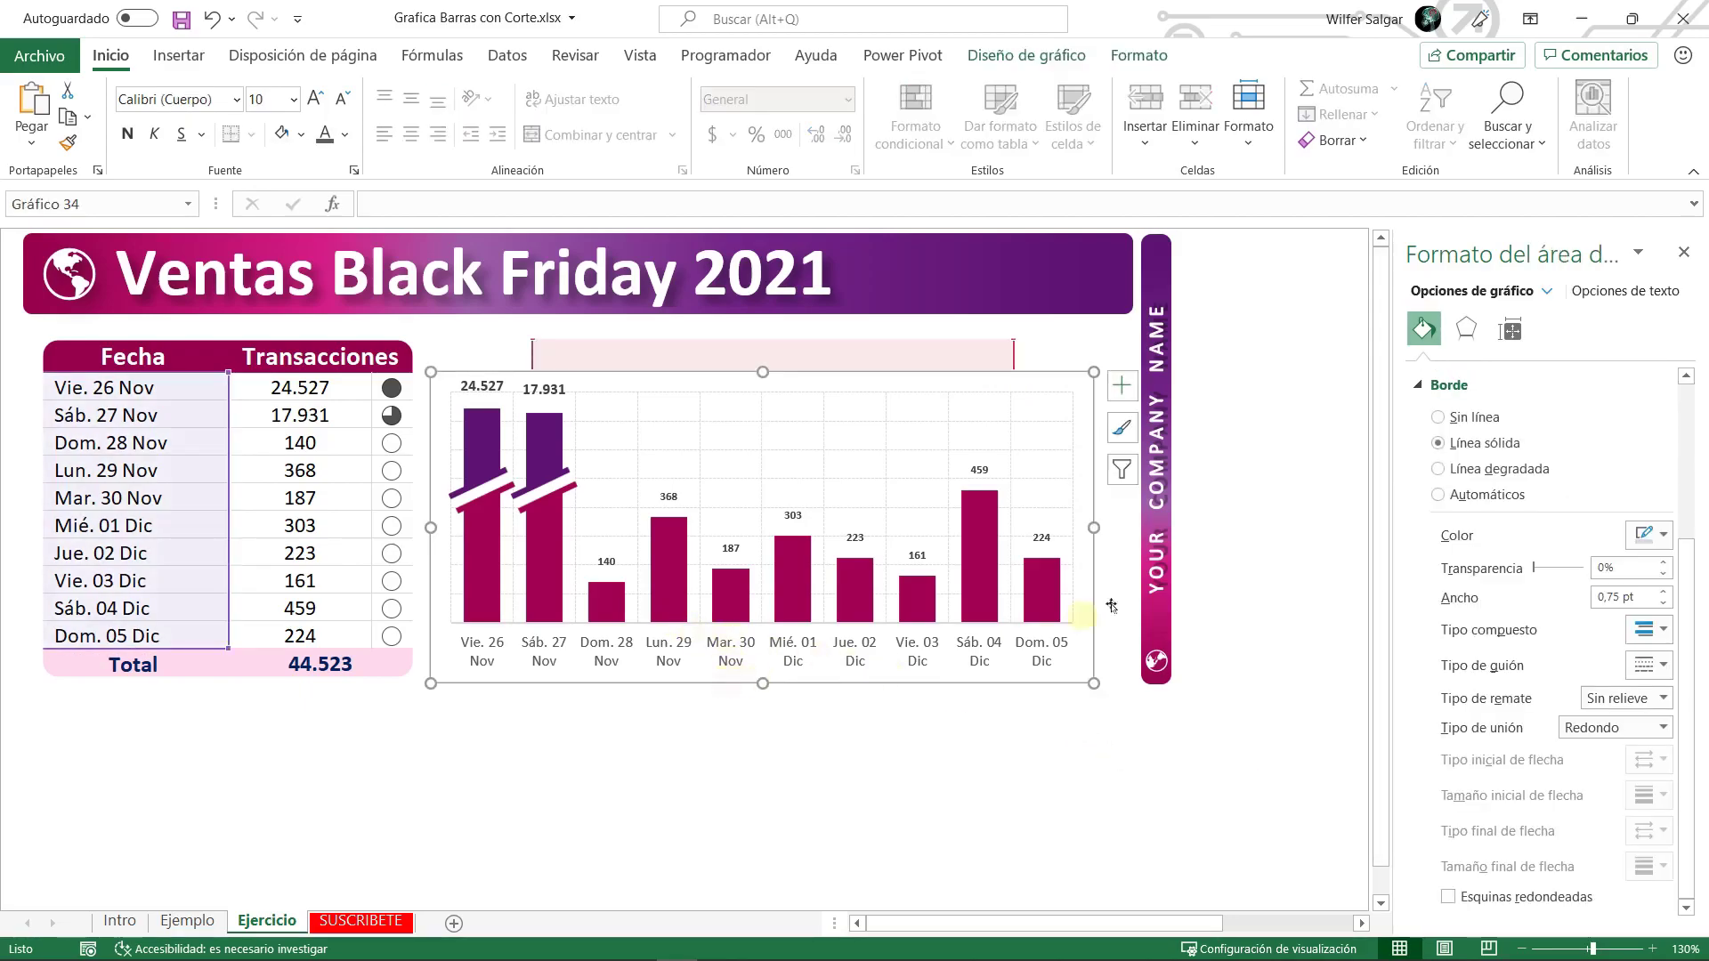
{"action": "left_click", "coordinate": [1664, 602]}
{"action": "left_click", "coordinate": [1288, 769]}
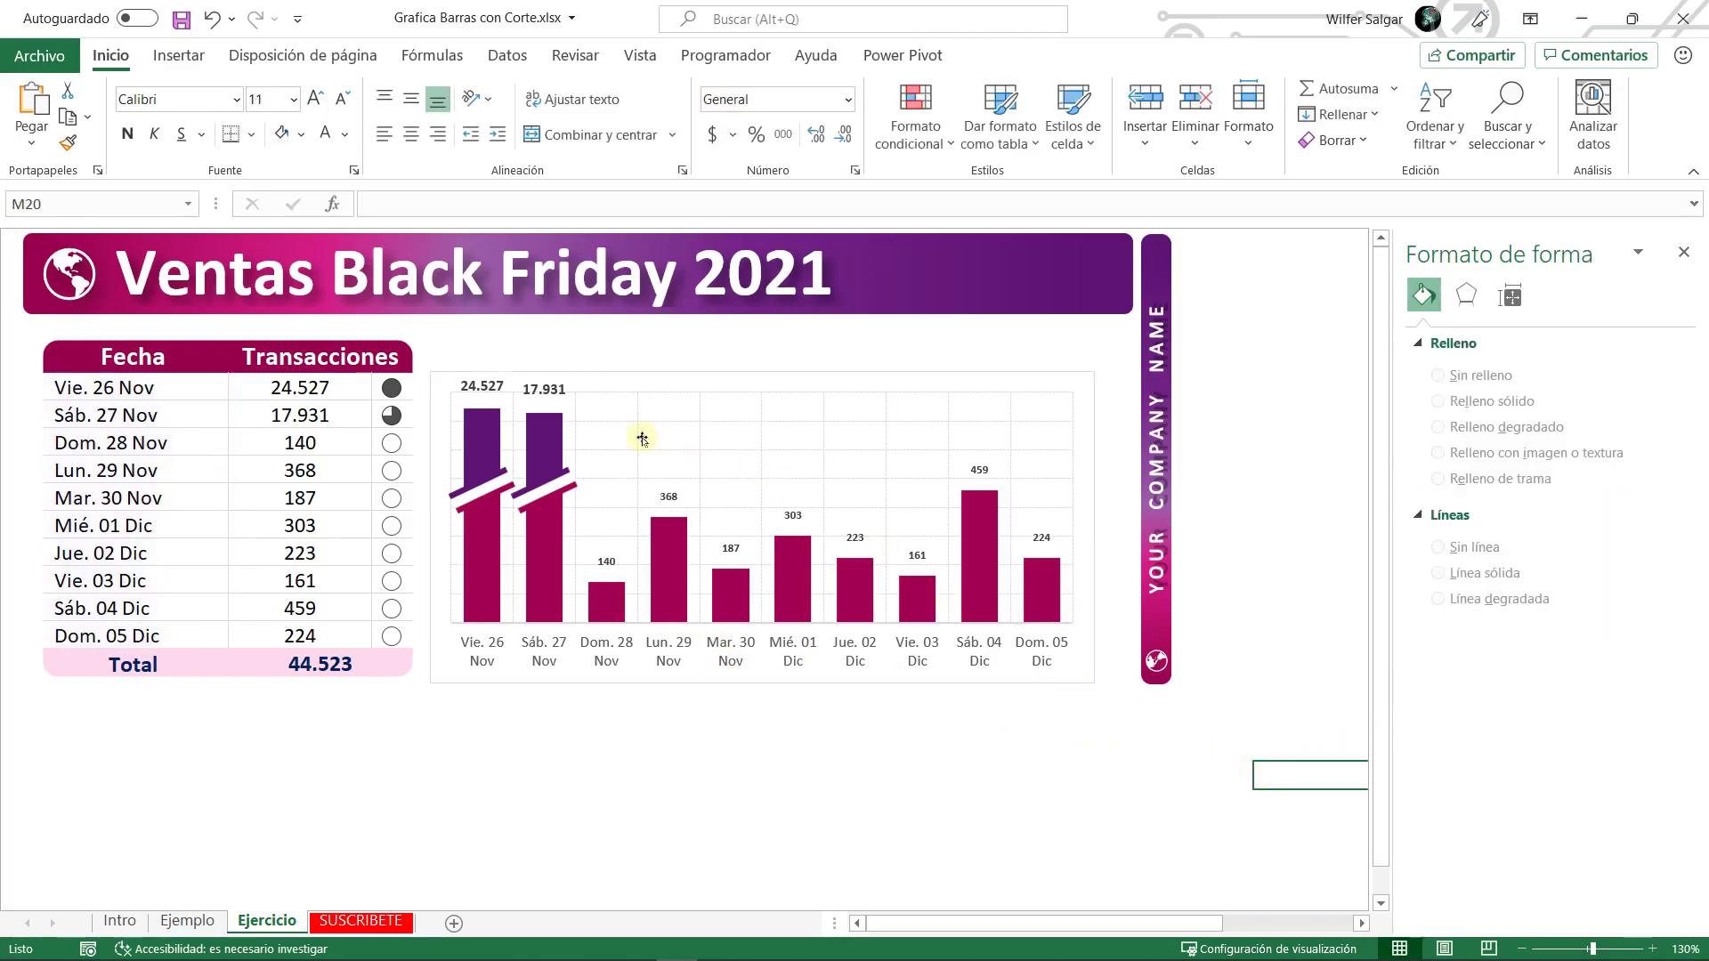
- Draw a rectangle about 12,16 cm wide and 0,65 cm high along the chart's upper edge as a header bar
{"action": "left_click", "coordinate": [179, 60]}
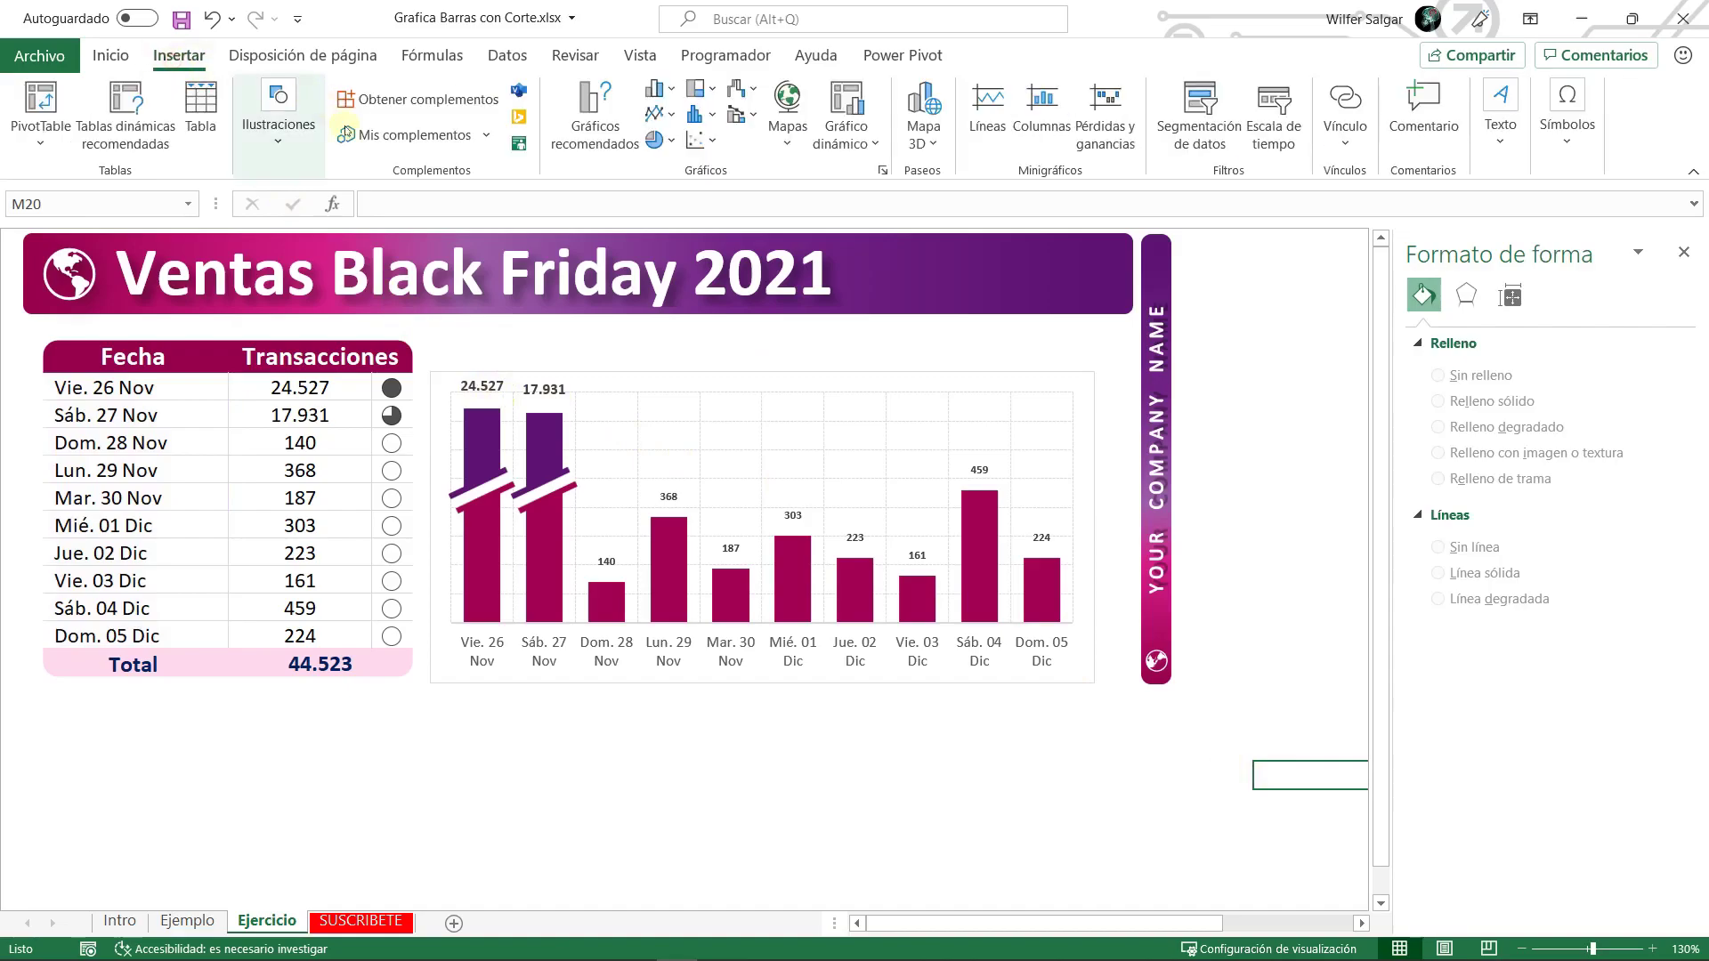
{"action": "left_click", "coordinate": [278, 125]}
{"action": "left_click", "coordinate": [326, 264]}
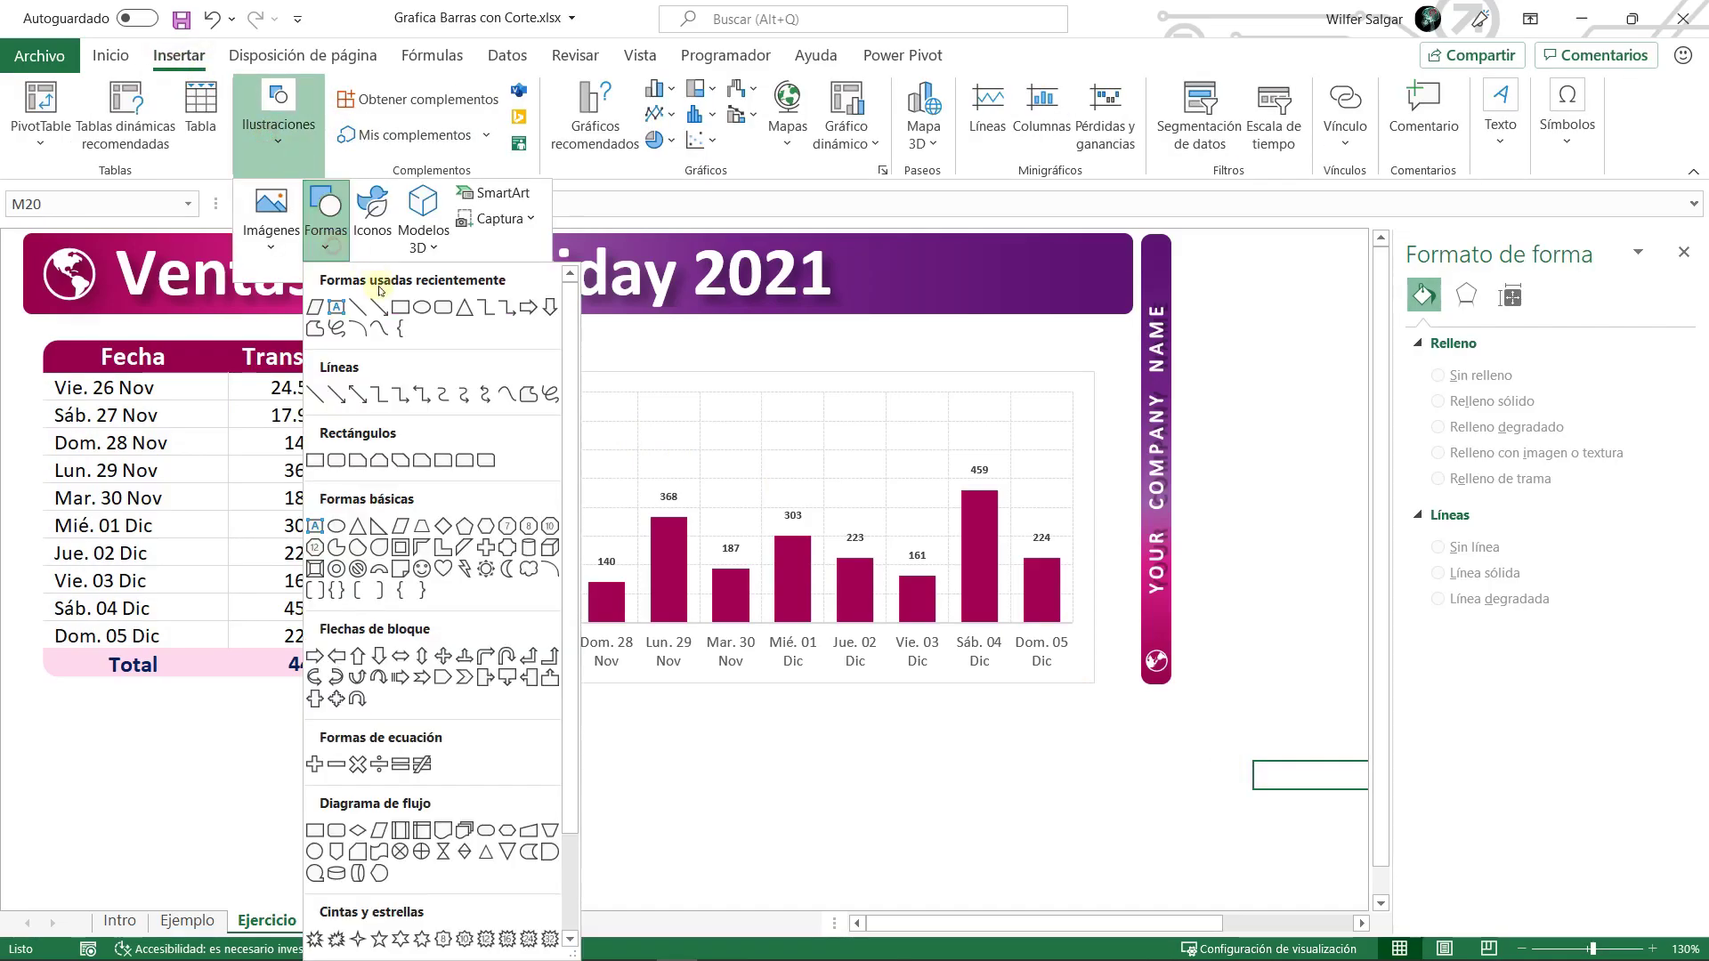
{"action": "left_click", "coordinate": [383, 301]}
{"action": "left_click_drag", "start_coordinate": [432, 337], "coordinate": [1096, 372]}
{"action": "left_click_drag", "start_coordinate": [433, 353], "coordinate": [430, 354]}
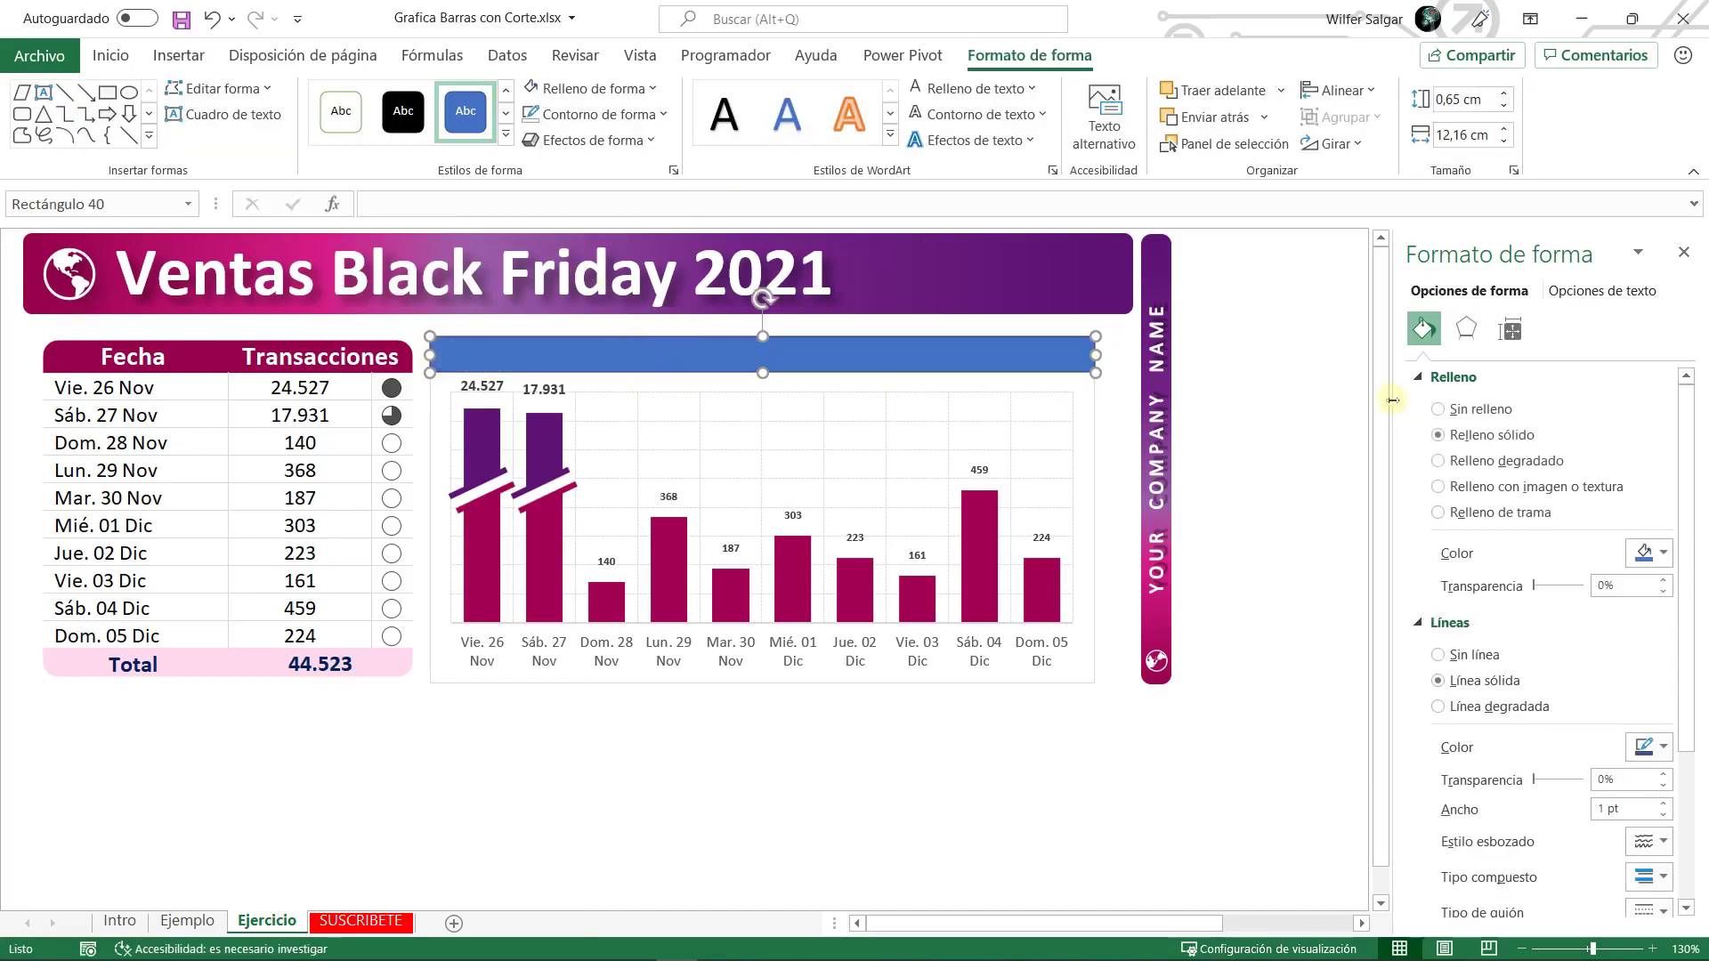
- Fill the header bar above the chart with the recent dark magenta colour and remove its outline
{"action": "left_click", "coordinate": [1649, 552]}
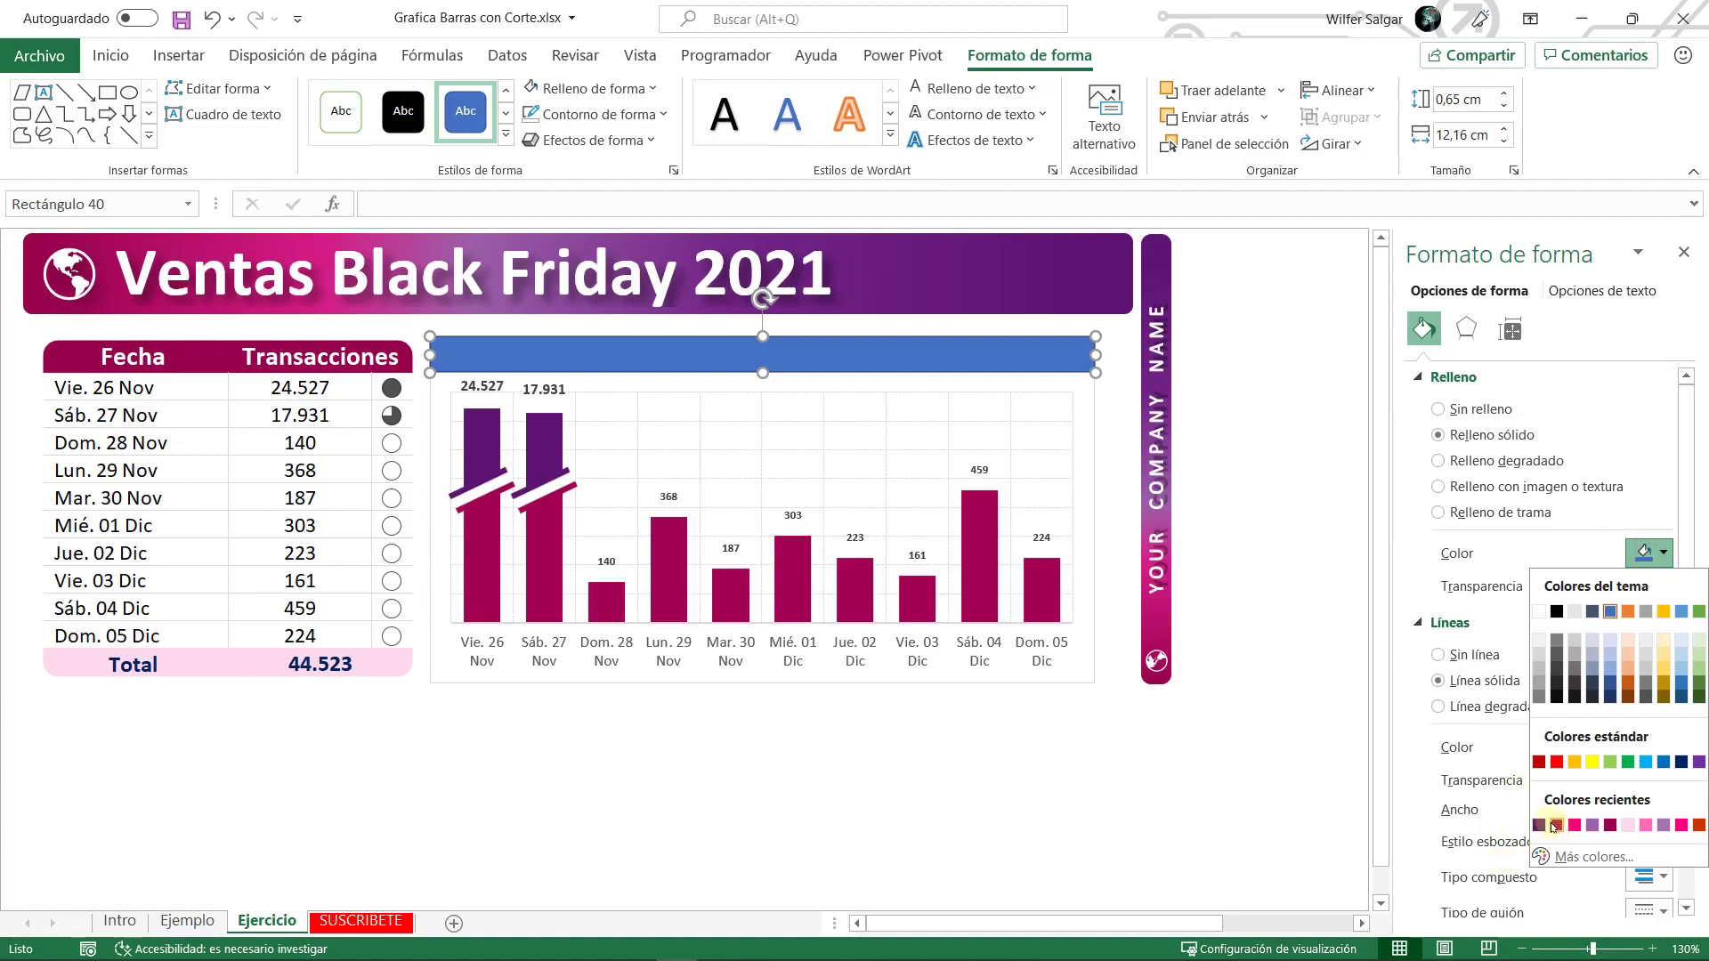
{"action": "left_click", "coordinate": [1551, 821]}
{"action": "left_click", "coordinate": [623, 114]}
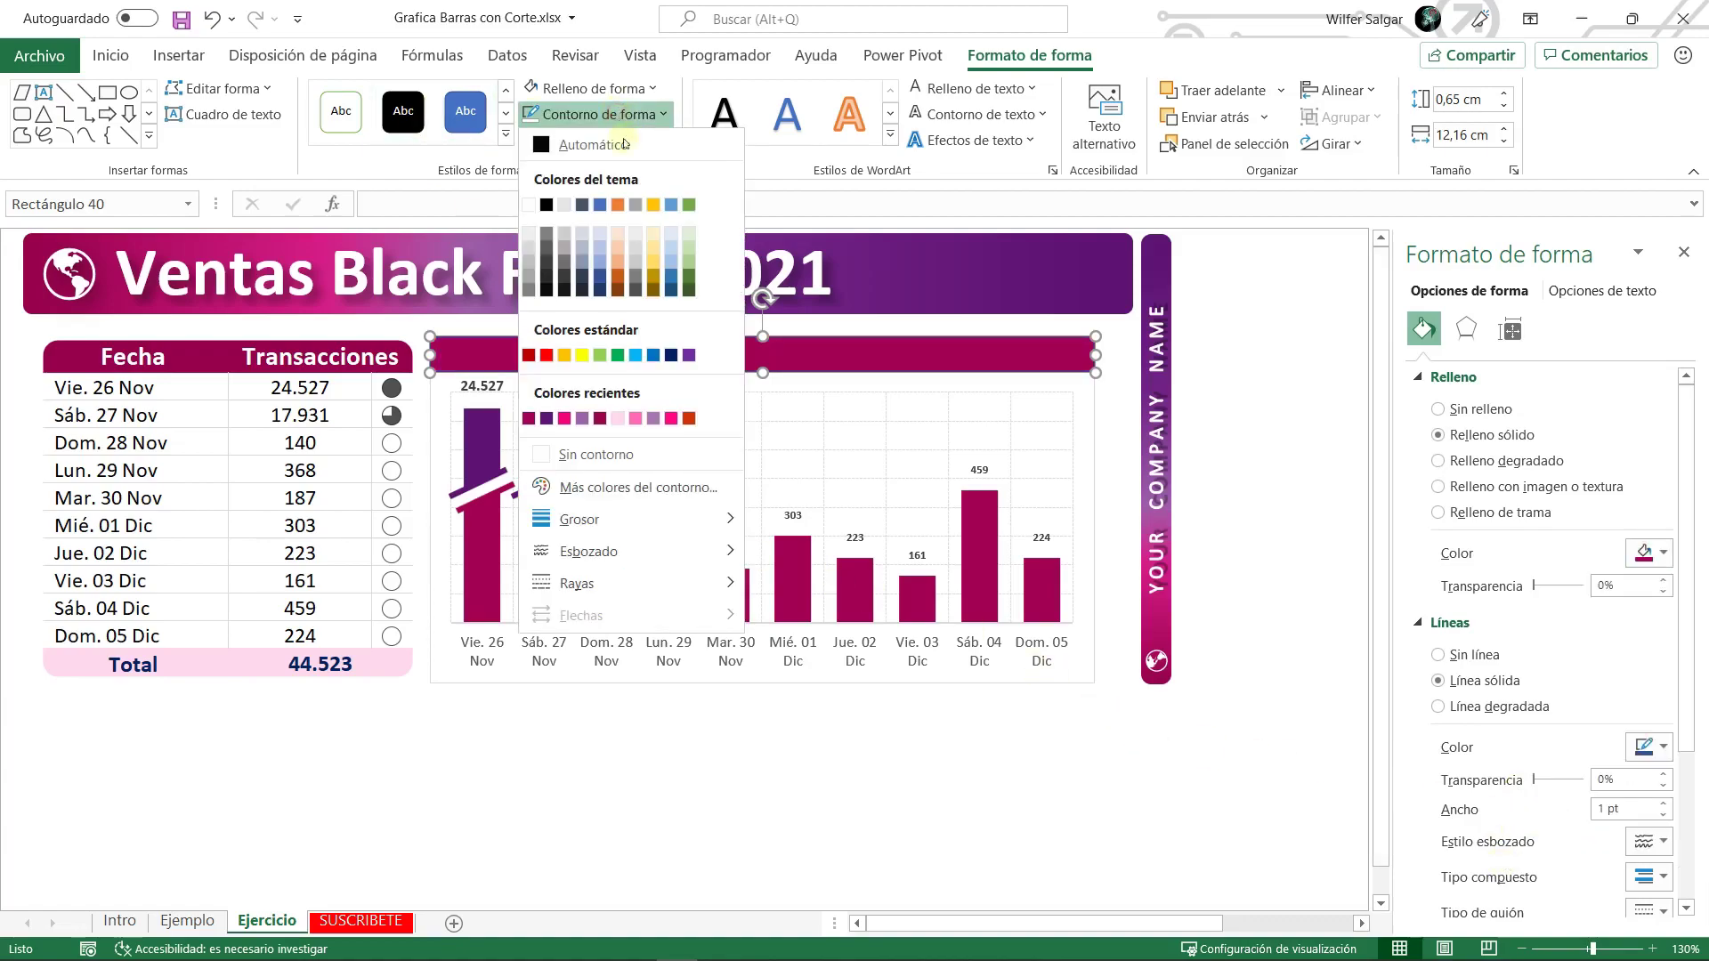
{"action": "left_click", "coordinate": [611, 464]}
{"action": "left_click", "coordinate": [793, 744]}
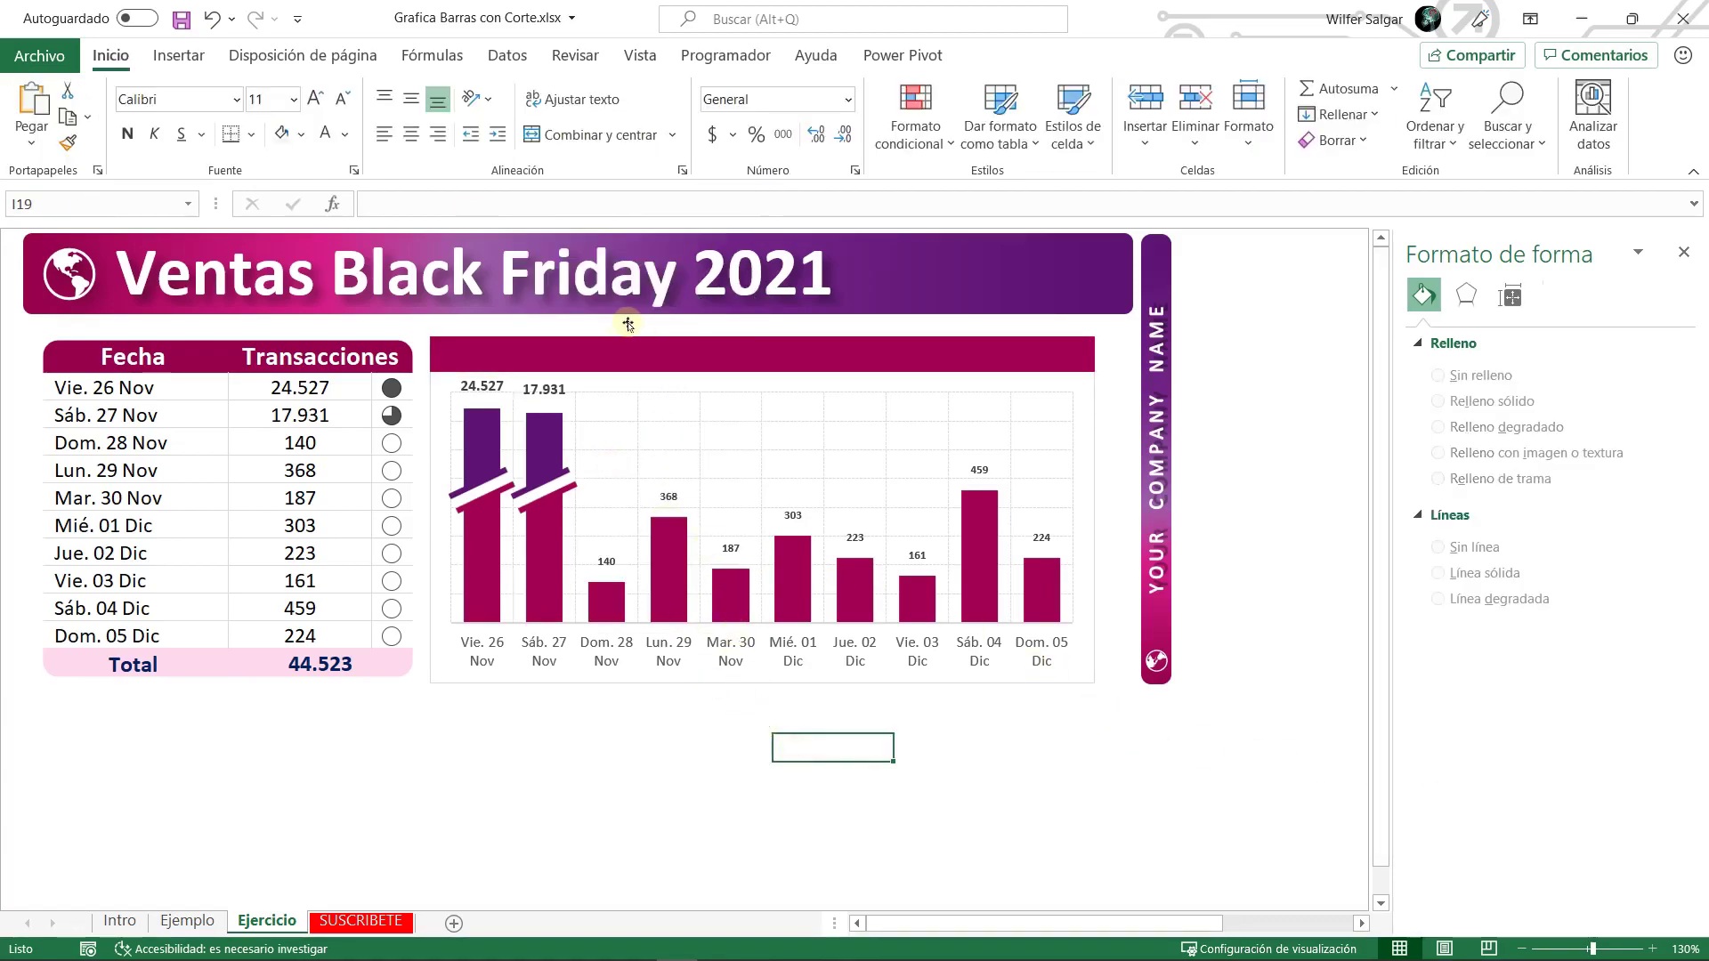
- Nudge the header bar down to align with the table header, and lower the plot area's upper edge to leave space beneath it
{"action": "left_click", "coordinate": [613, 349]}
{"action": "left_click_drag", "start_coordinate": [613, 349], "coordinate": [610, 350]}
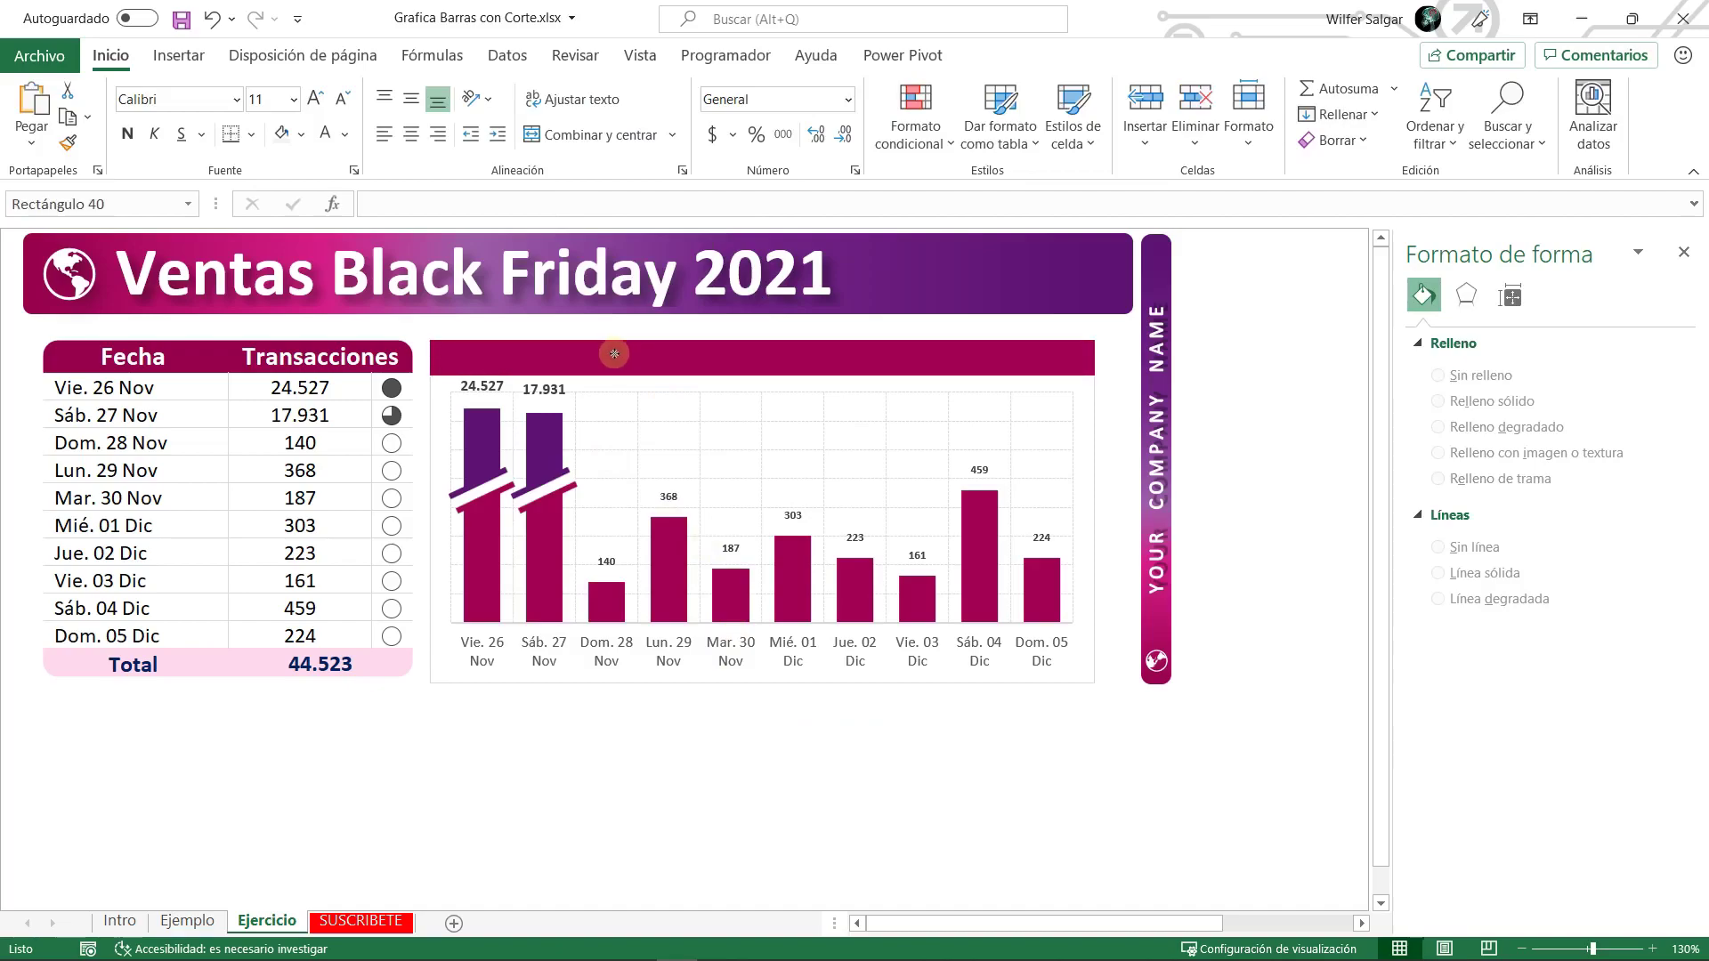
{"action": "left_click", "coordinate": [664, 413]}
{"action": "left_click_drag", "start_coordinate": [764, 394], "coordinate": [763, 405]}
- Add the title text "Comportamiento Diario" to the header bar
{"action": "left_click", "coordinate": [684, 352]}
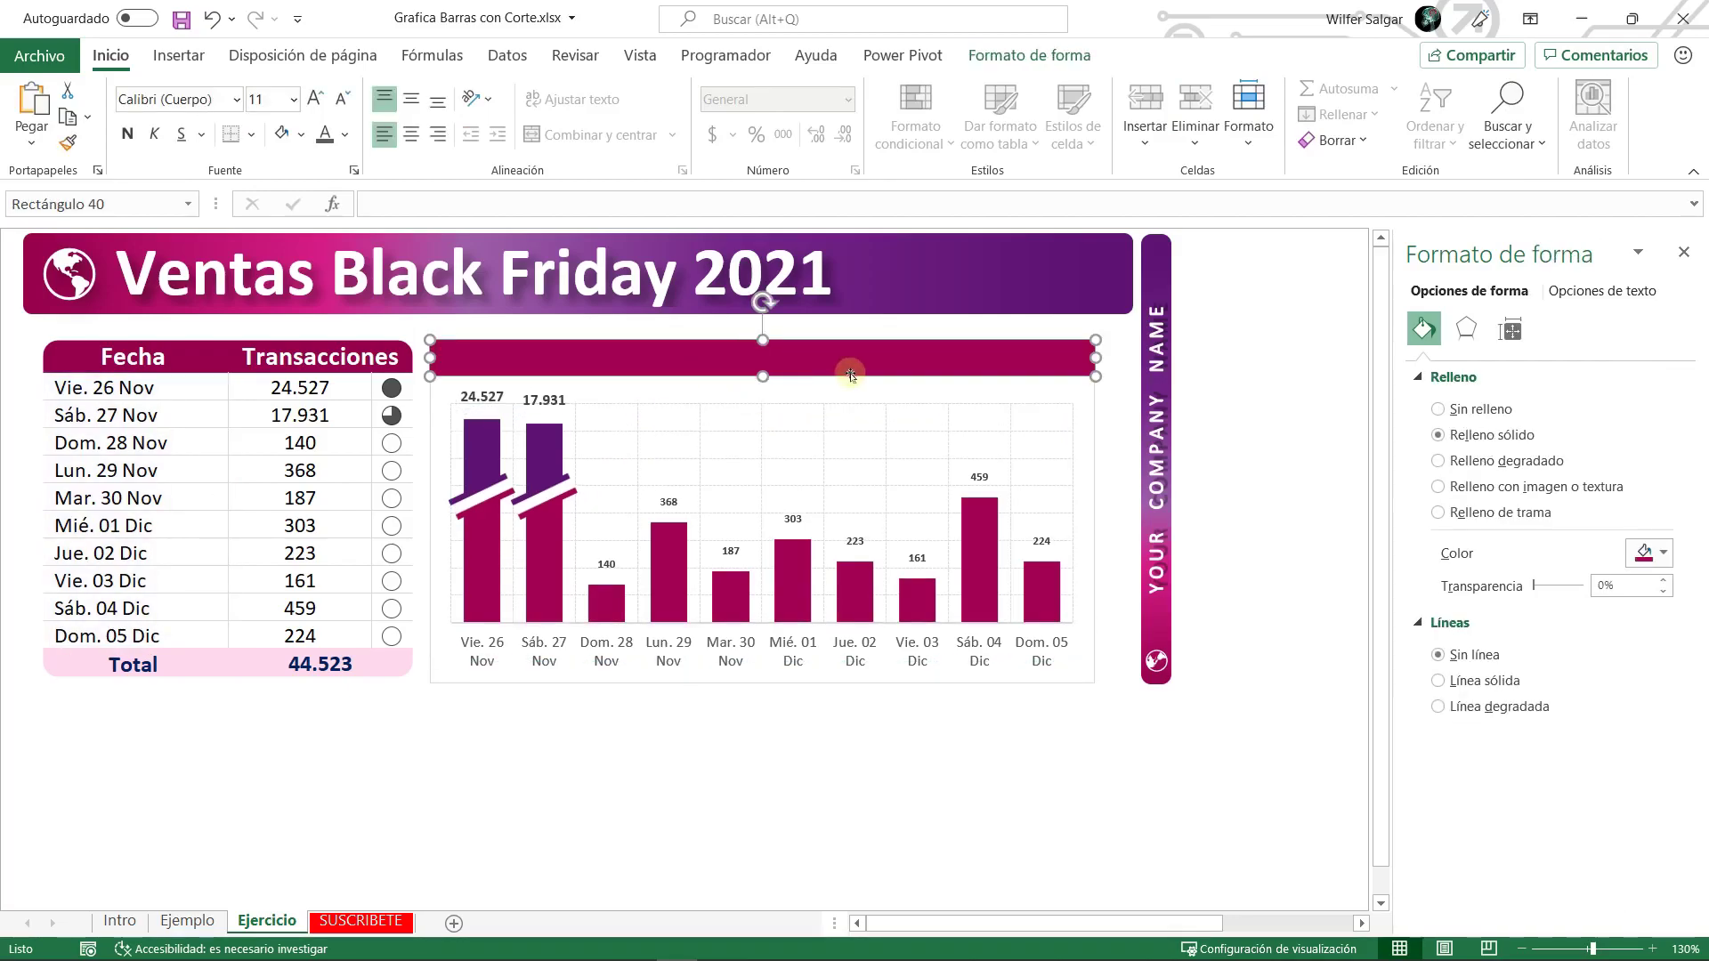
{"action": "type", "text": "Comportamiento Dlario"}
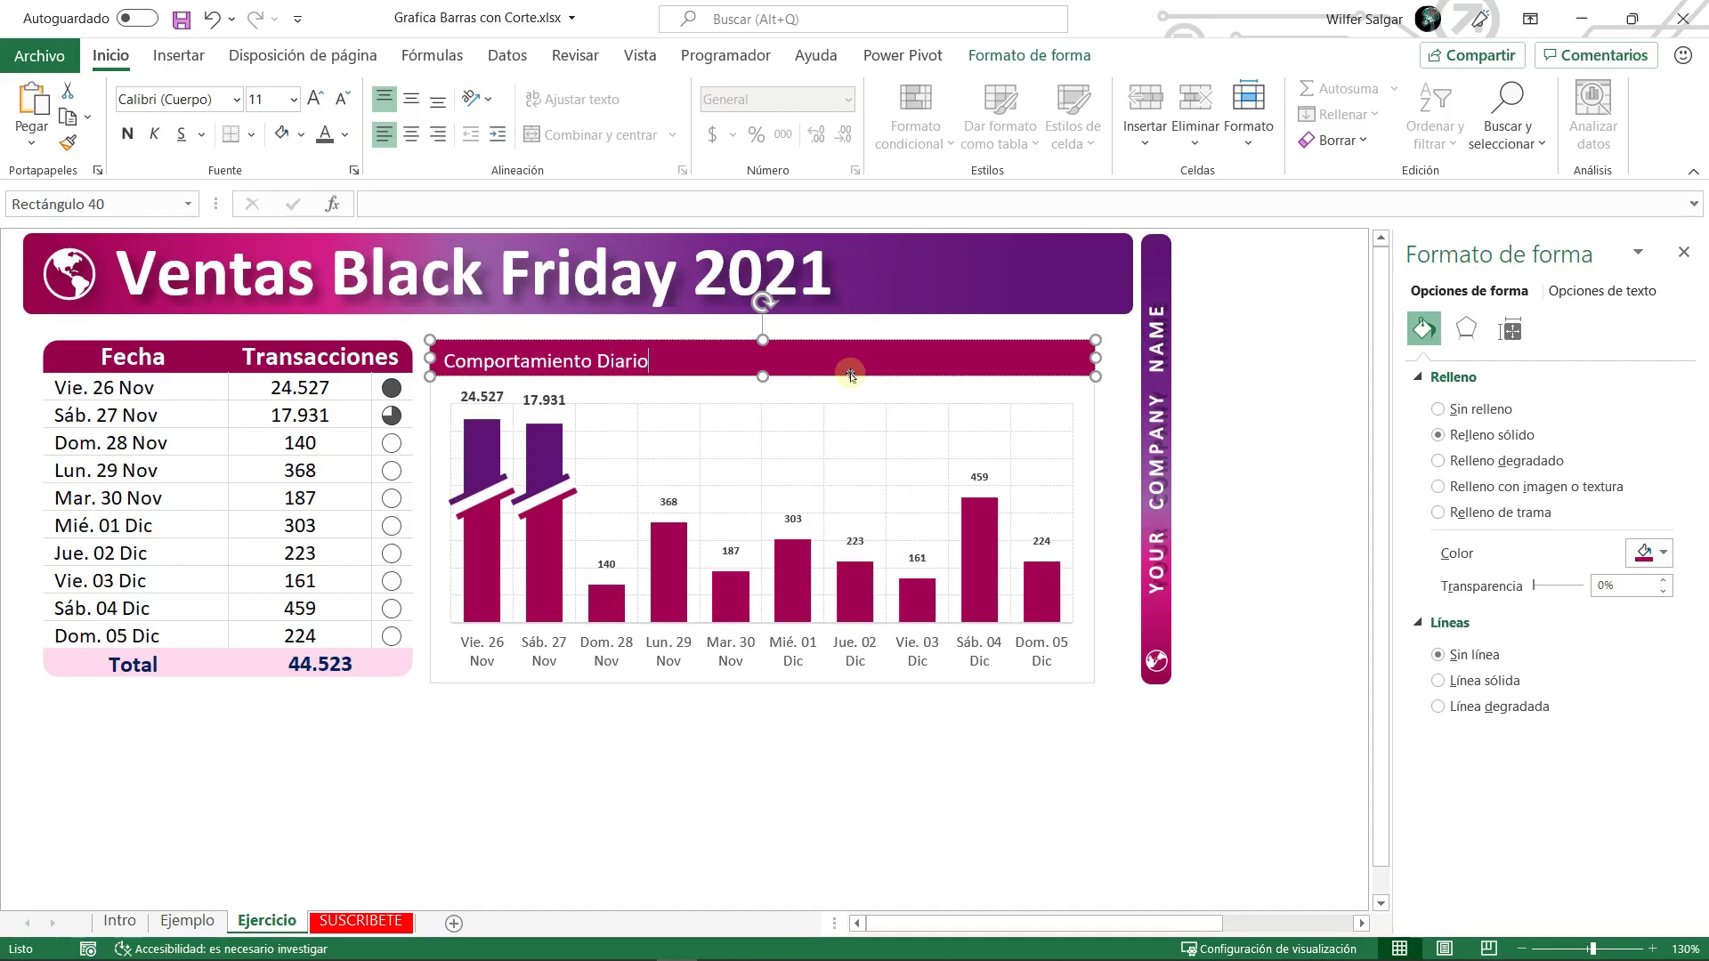
{"action": "left_click", "coordinate": [706, 782]}
- Centre the header bar's text horizontally and vertically, make it bold, and increase its font size to 12
{"action": "left_click", "coordinate": [863, 345]}
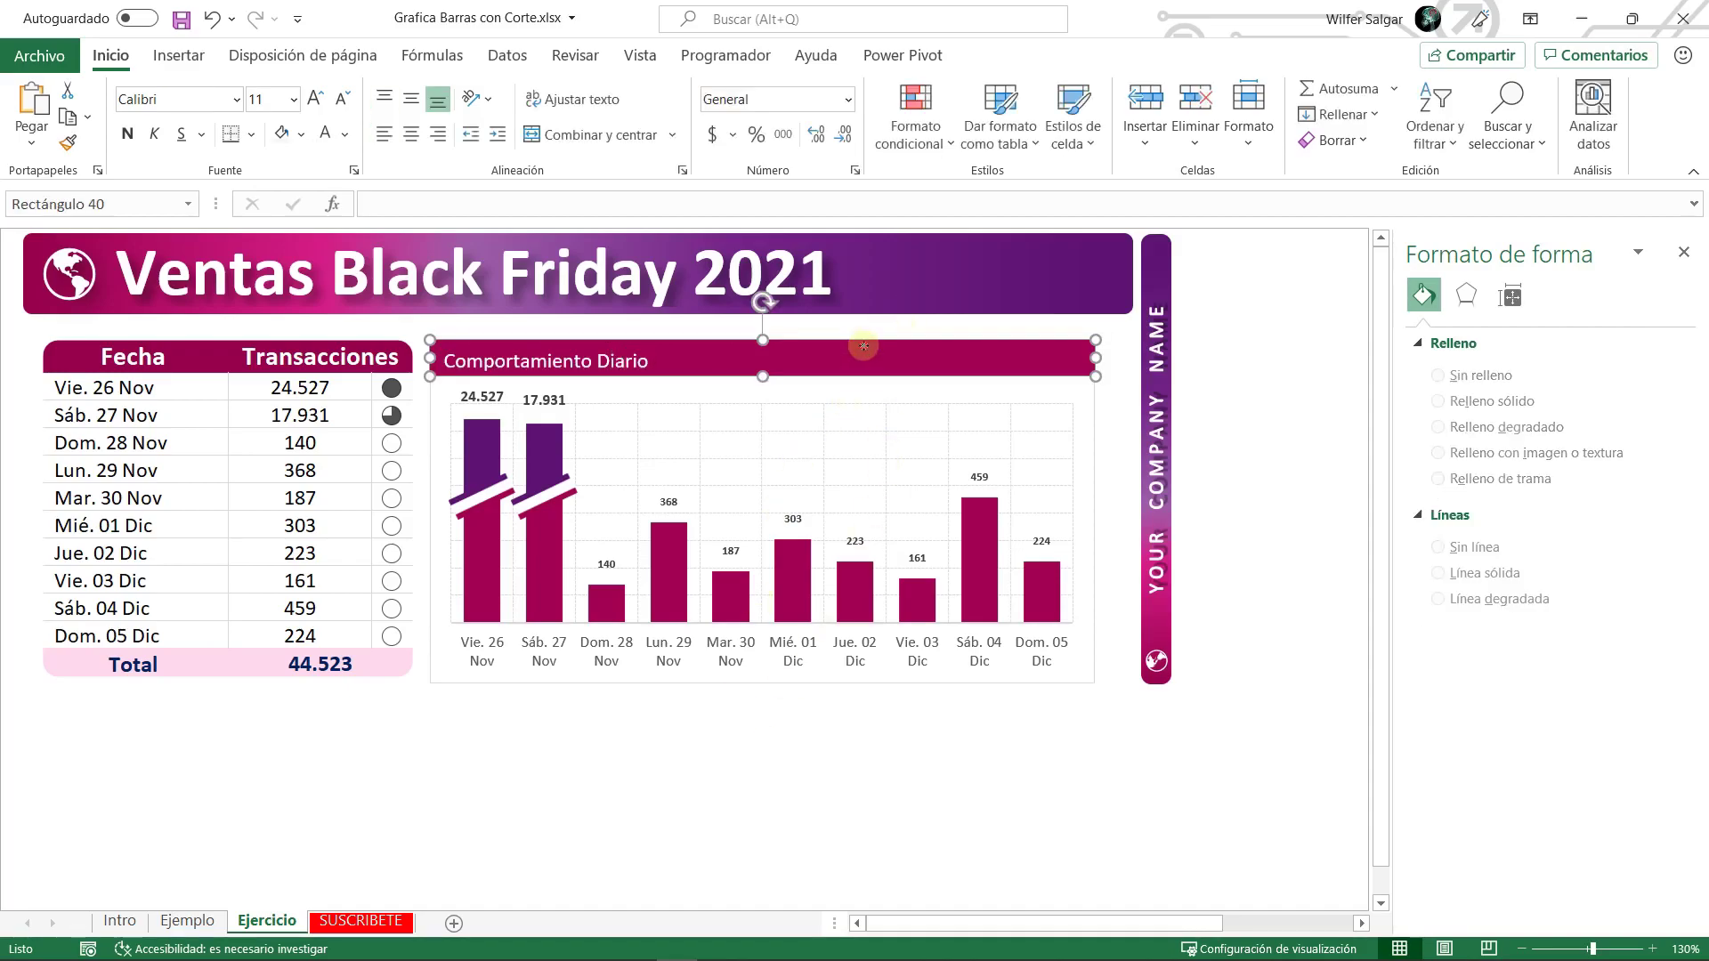
{"action": "left_click", "coordinate": [410, 134]}
{"action": "left_click", "coordinate": [410, 99]}
{"action": "left_click", "coordinate": [128, 135]}
{"action": "left_click", "coordinate": [315, 99]}
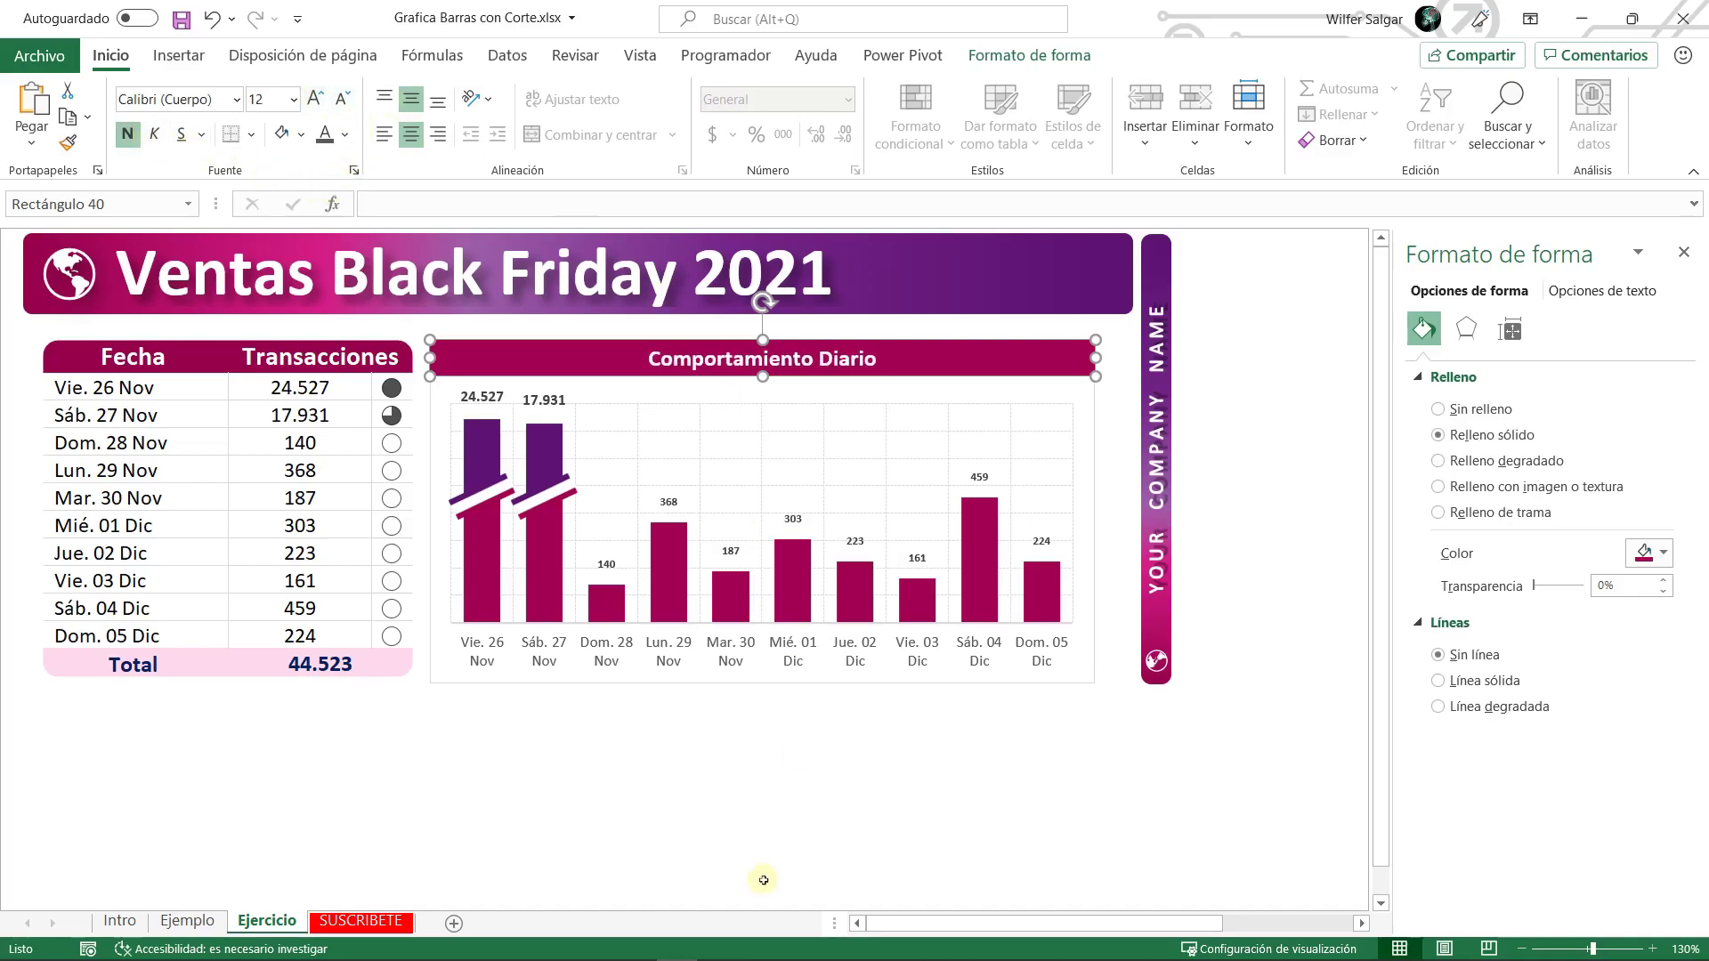
{"action": "left_click", "coordinate": [757, 801]}
- Test the chart by setting the Jue. 02 Dic transactions to 100000, and undo that change
{"action": "left_click", "coordinate": [171, 389]}
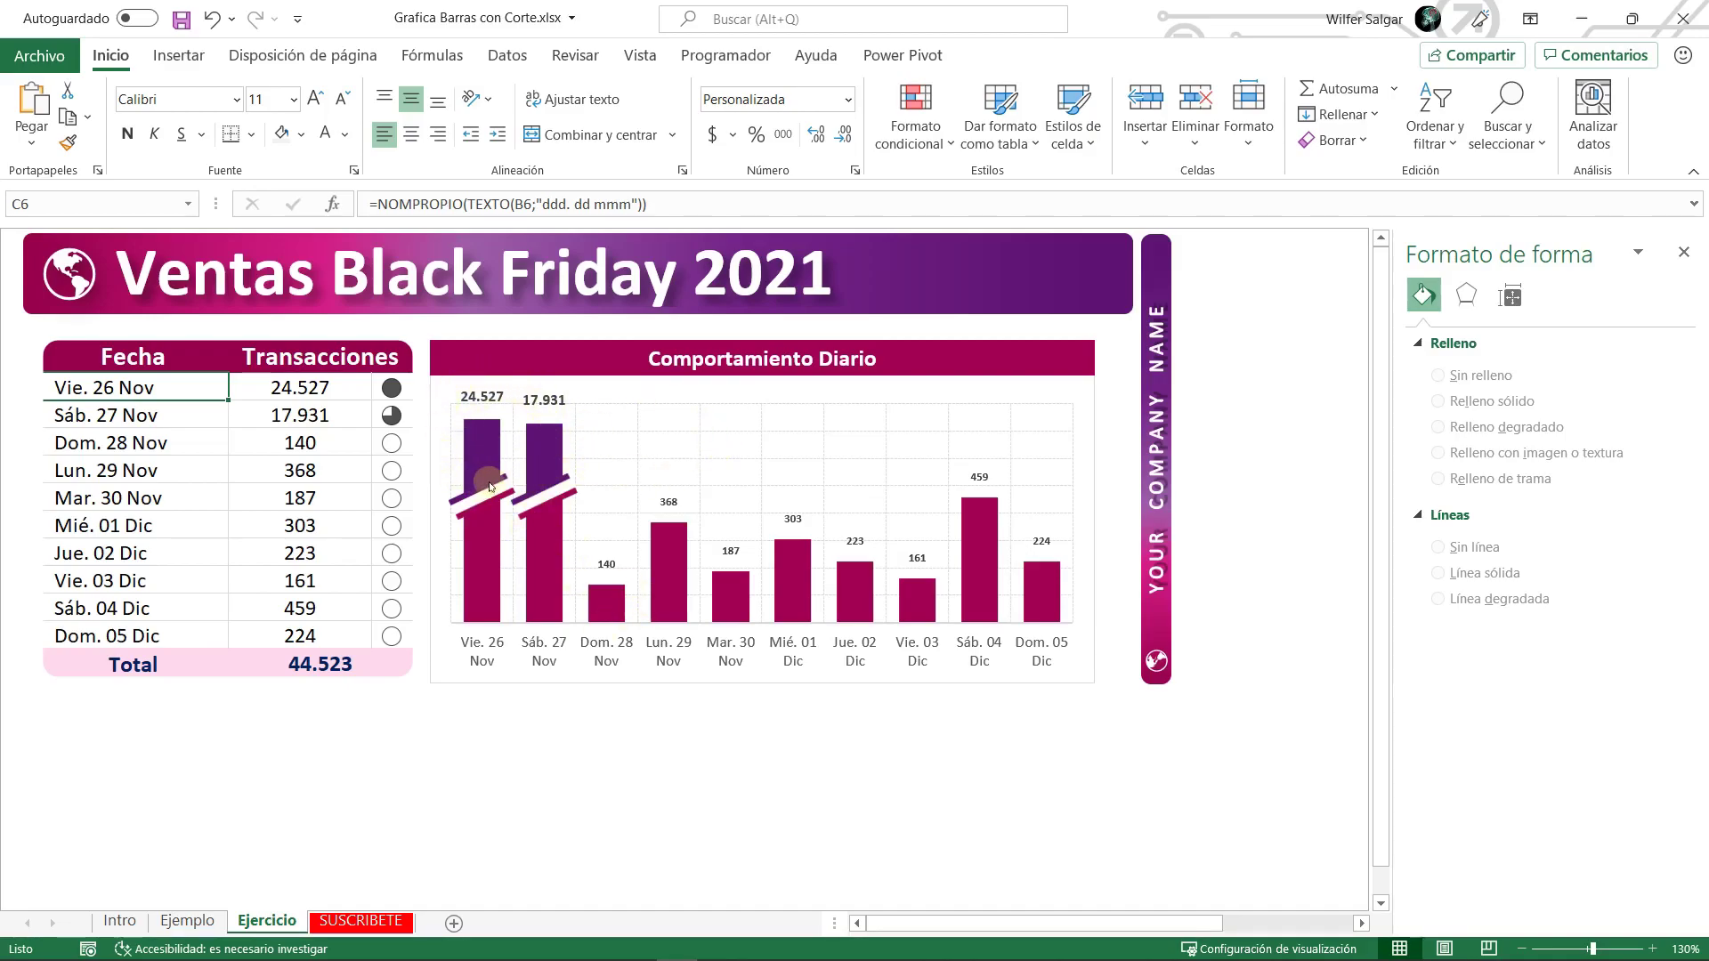
{"action": "left_click", "coordinate": [303, 551]}
{"action": "type", "text": "100000"}
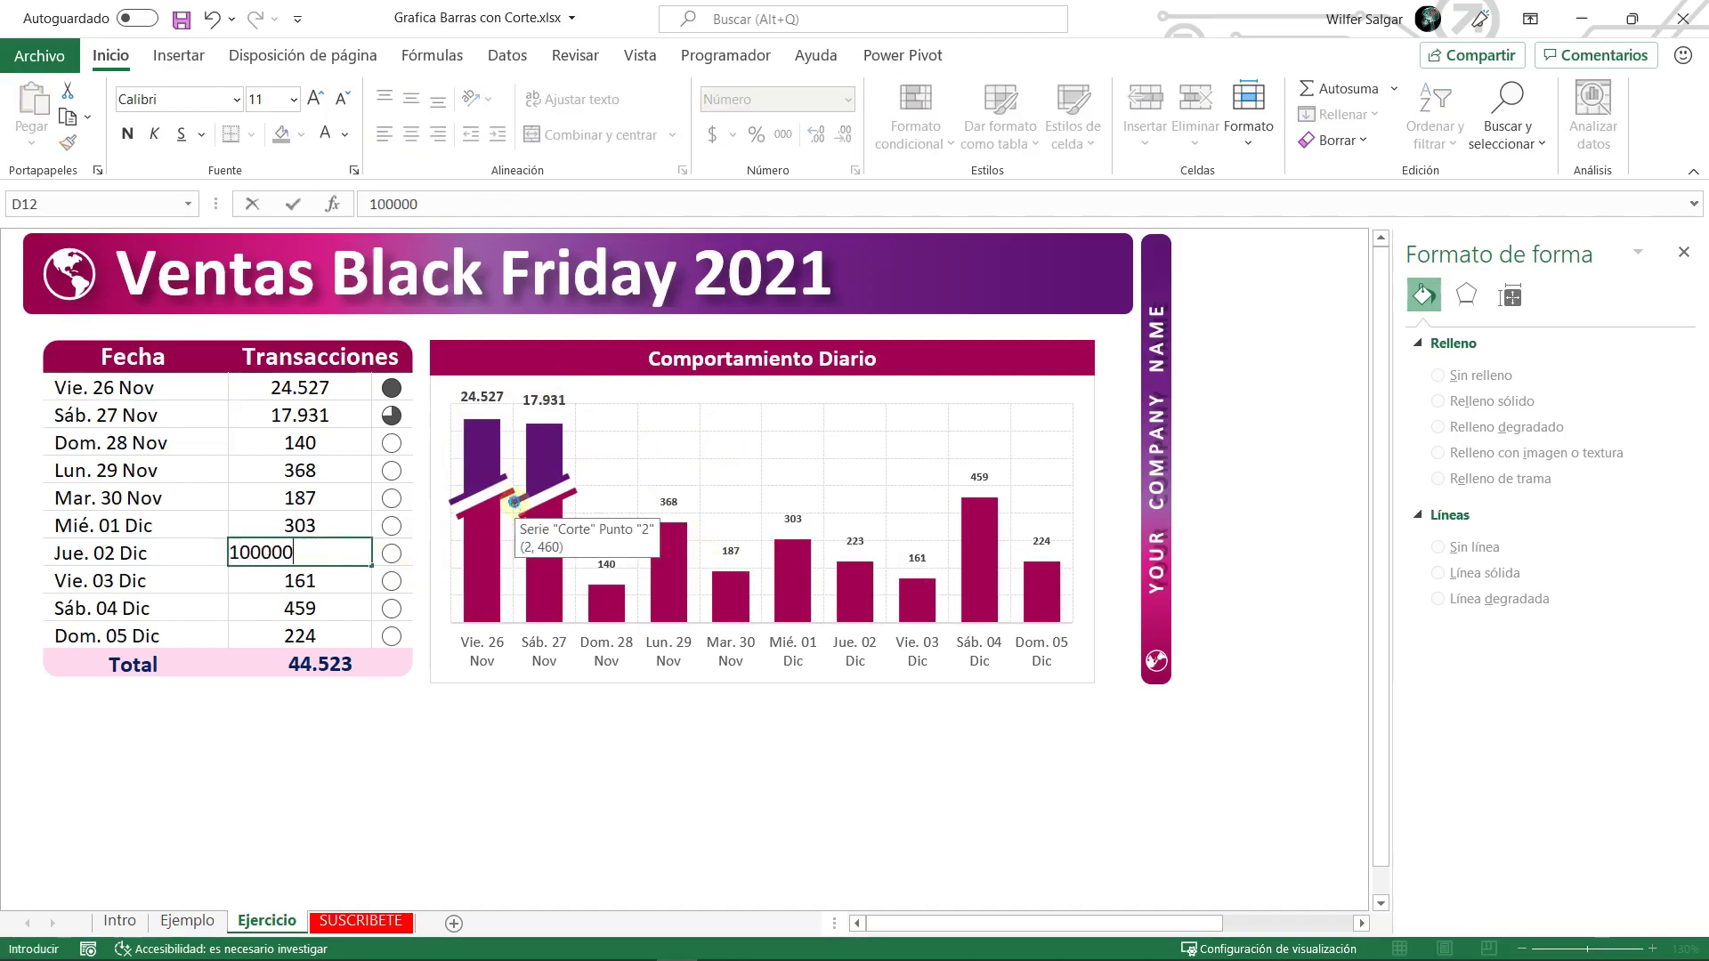
{"action": "key", "text": "ctrl+Return"}
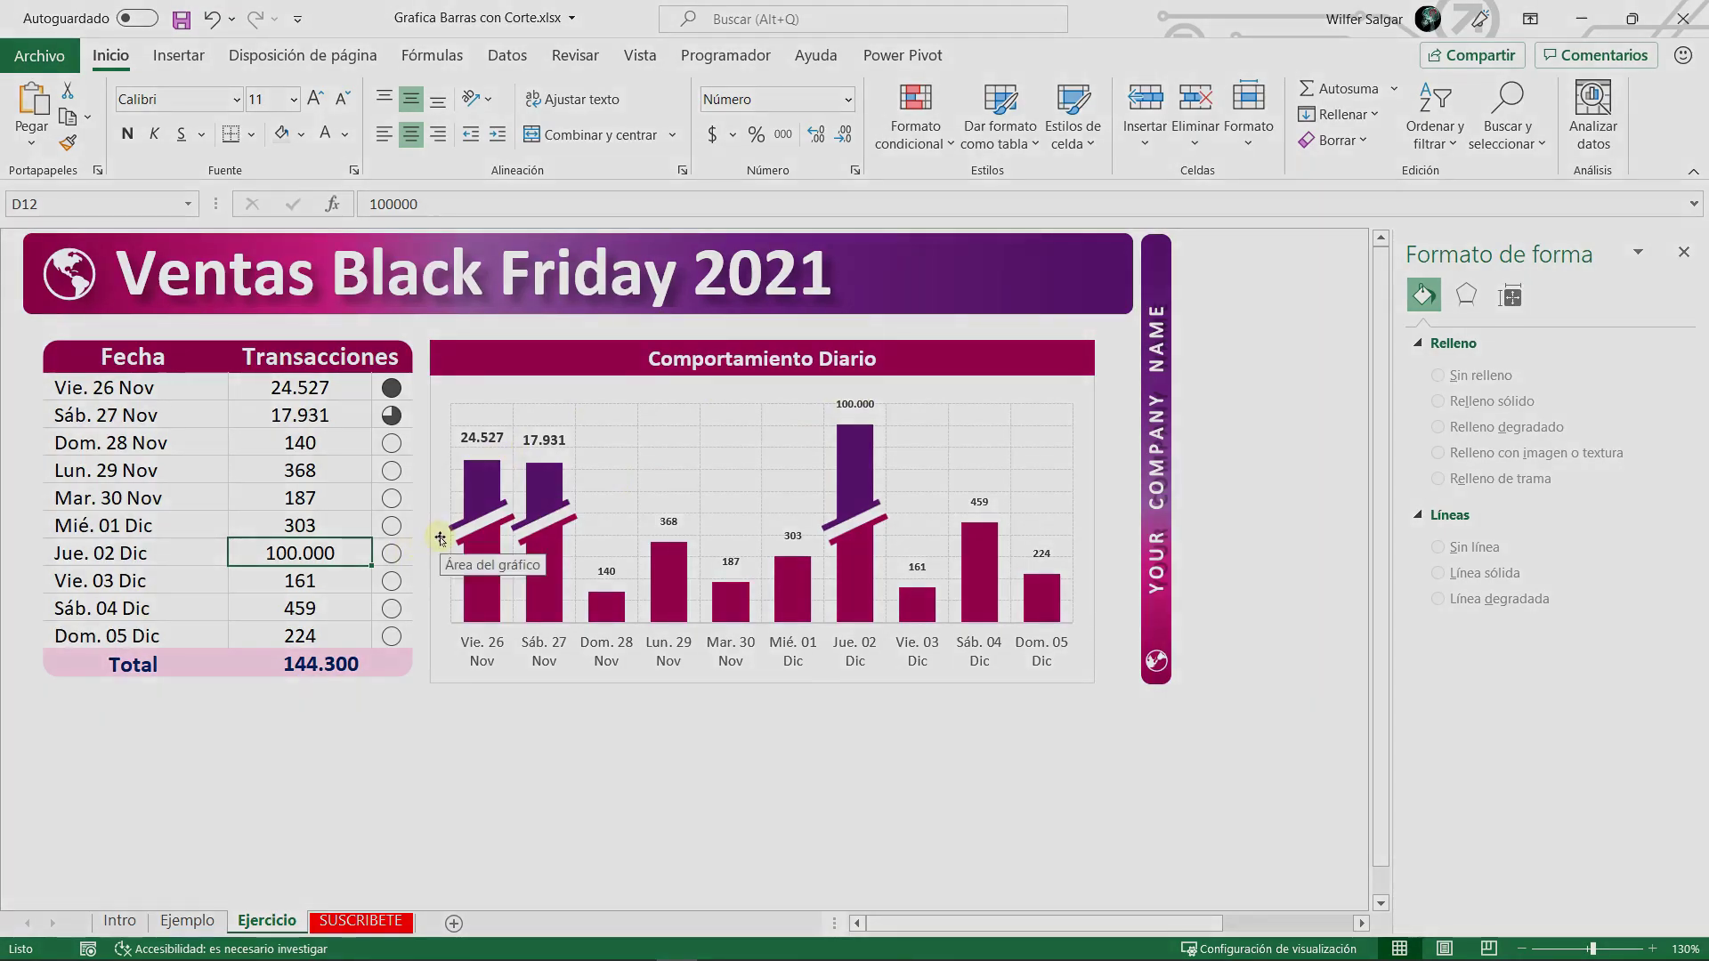
{"action": "key", "text": "ctrl+z"}
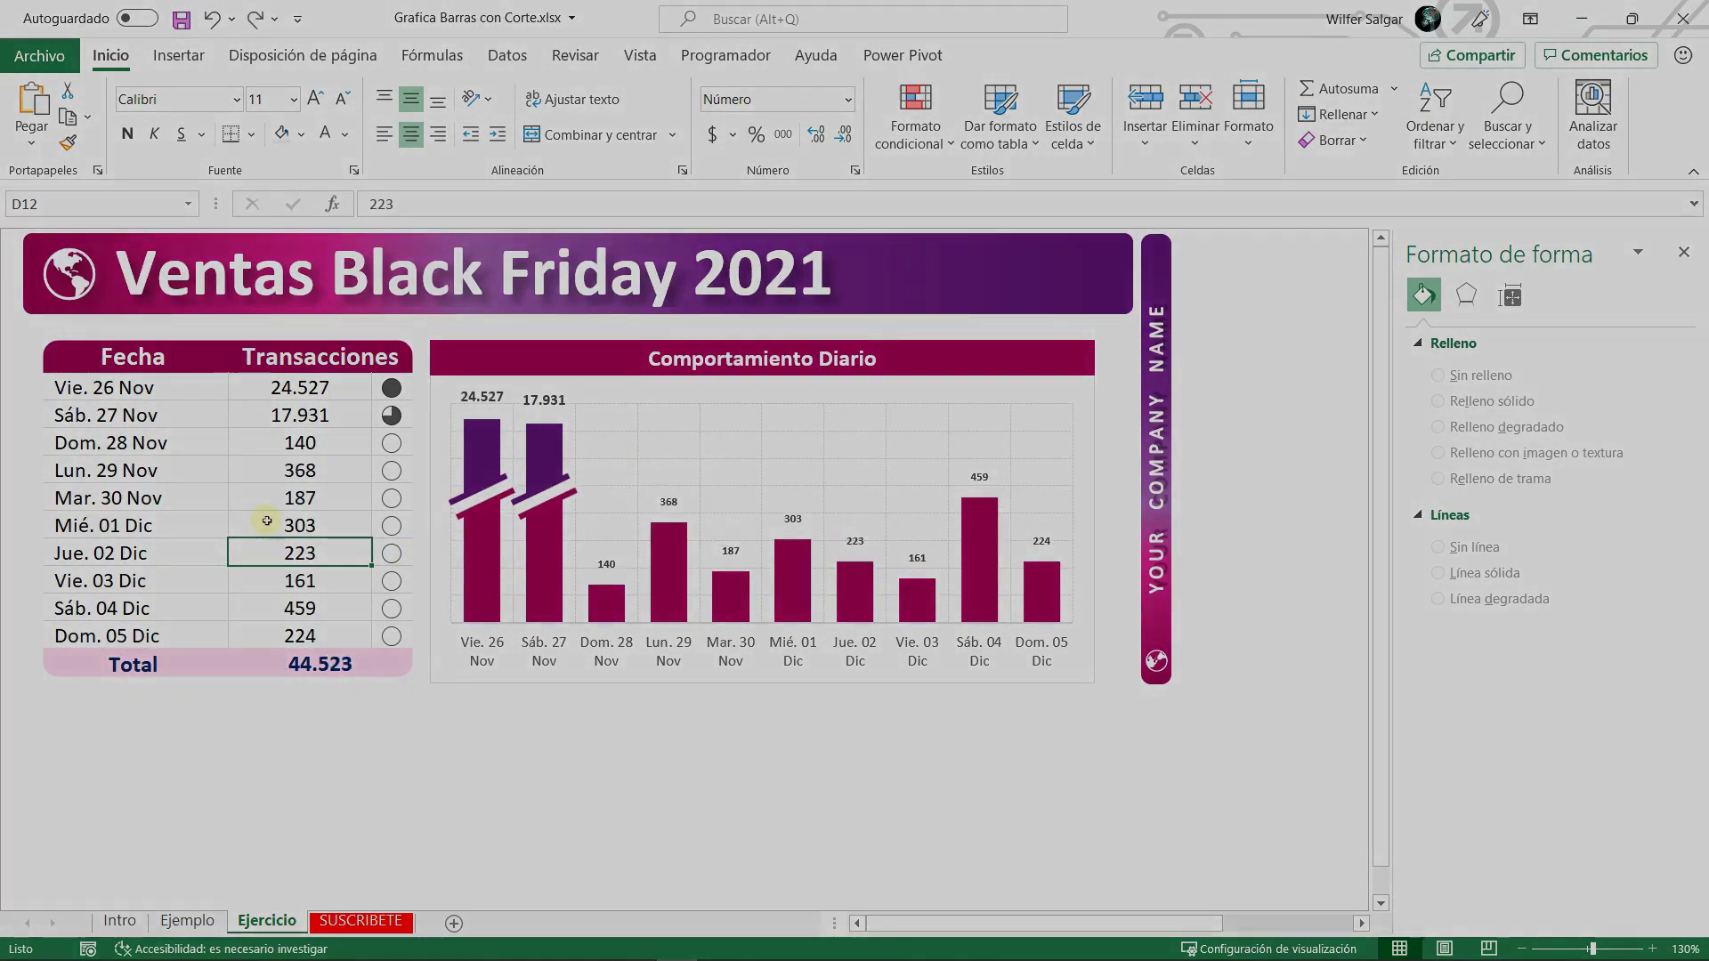